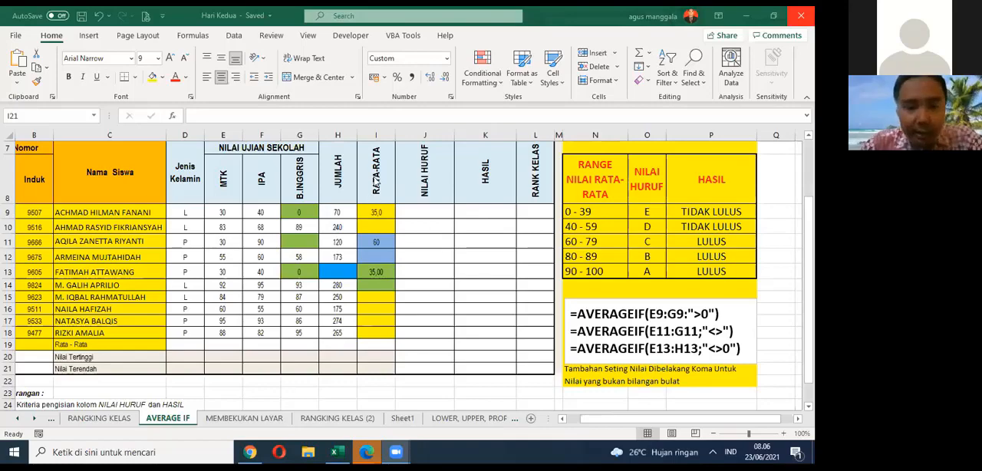
Step: Open the MEMBEKUKAN LAYAR worksheet
left_click(359, 212)
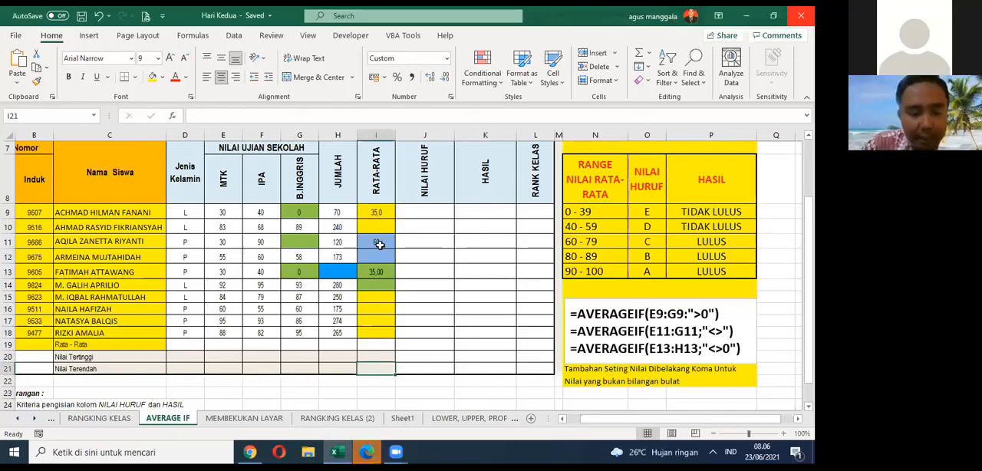
scroll(376, 243, "down", 2)
scroll(285, 345, "up", 2)
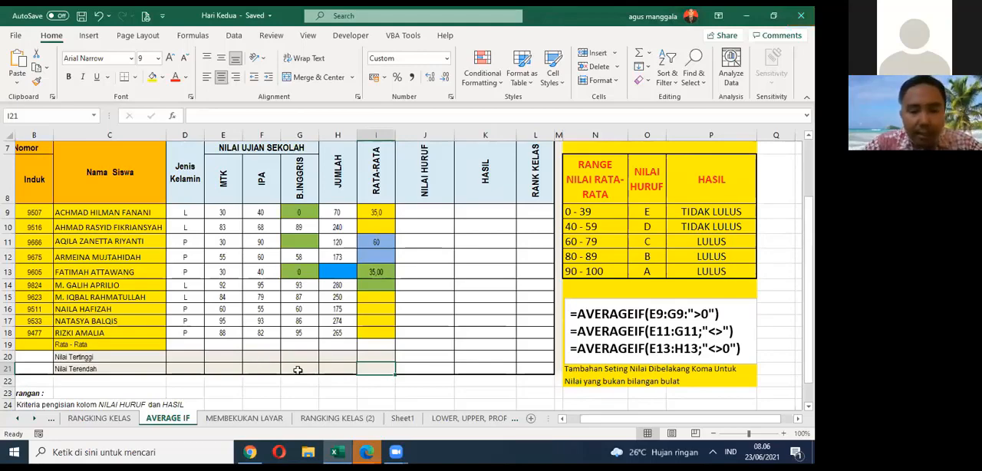
left_click(246, 419)
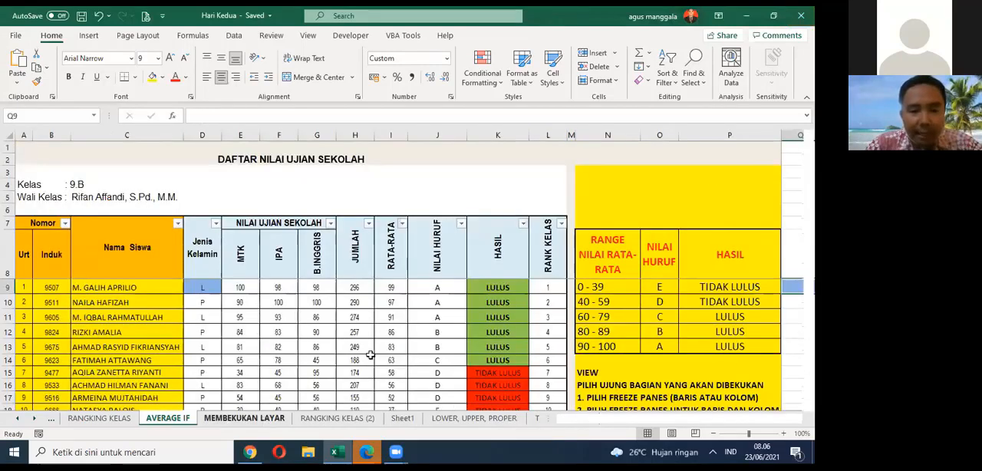
Step: Examine how the frozen title and header rows behave over the student score rows on the MEMBEKUKAN LAYAR sheet
scroll(436, 319, "down", 2)
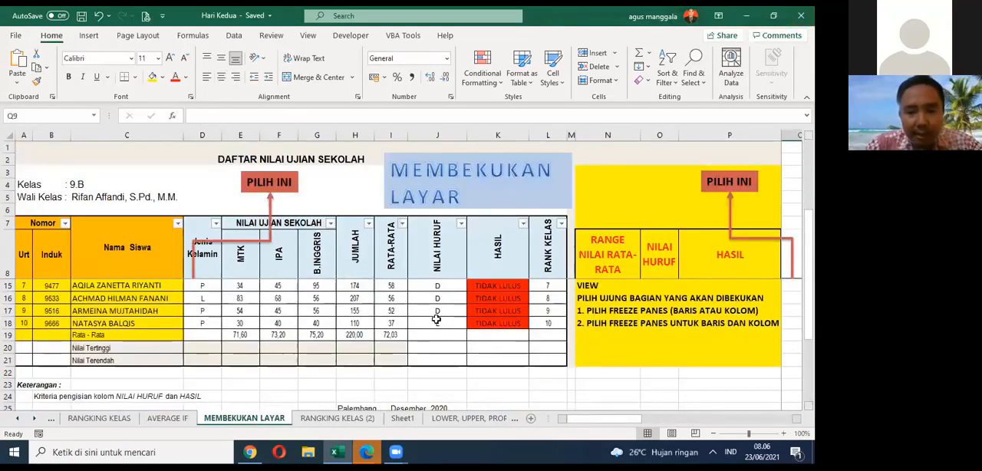
scroll(436, 319, "up", 2)
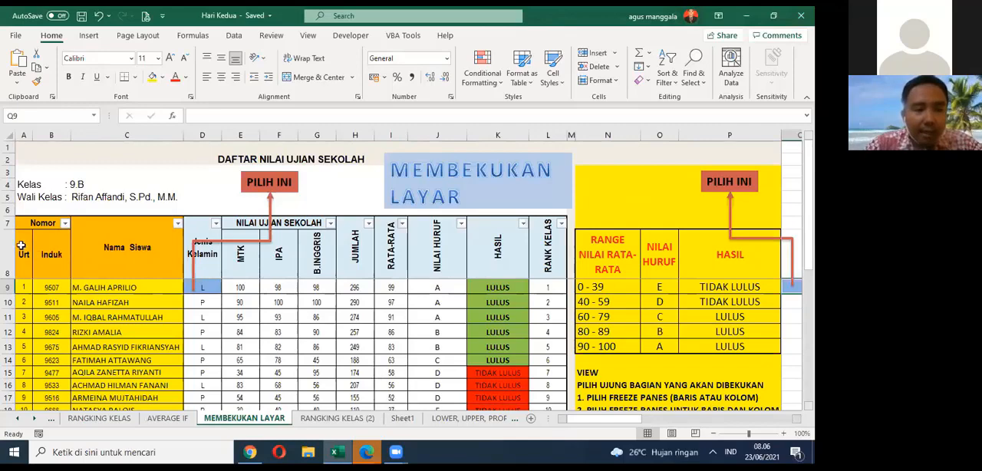
scroll(150, 225, "down", 4)
scroll(153, 226, "up", 4)
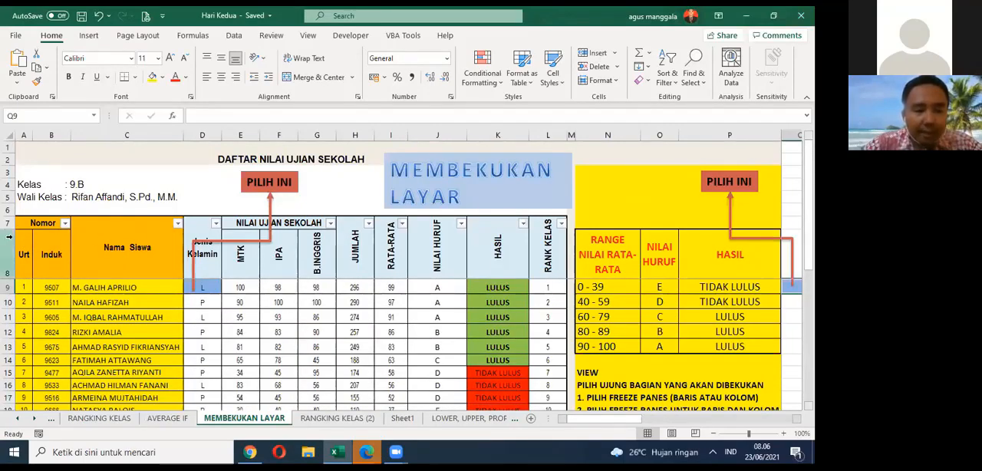
scroll(15, 239, "down", 4)
scroll(16, 238, "up", 4)
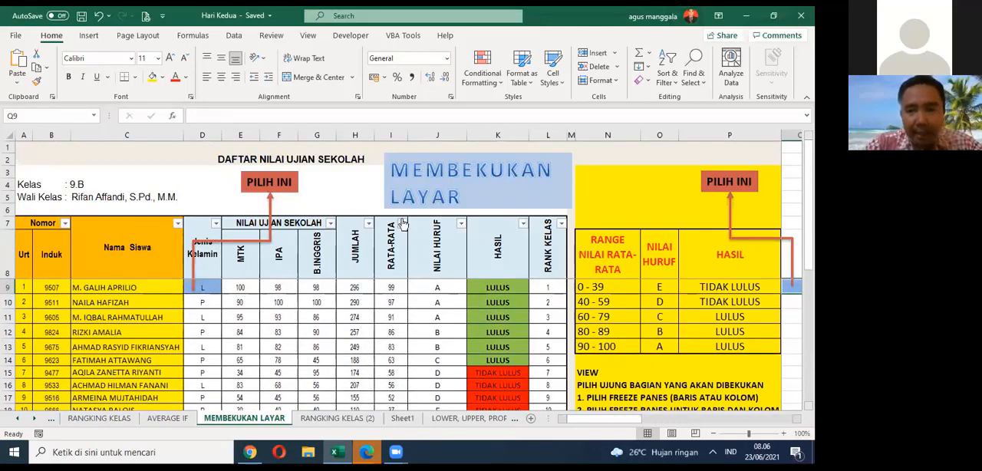
scroll(178, 293, "down", 1)
scroll(178, 293, "up", 1)
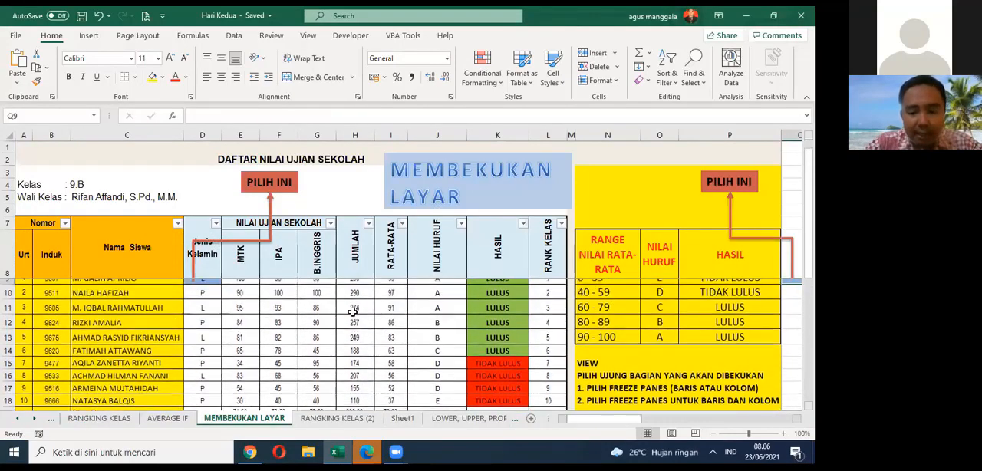
left_click_drag(612, 419, 528, 420)
scroll(265, 280, "down", 4)
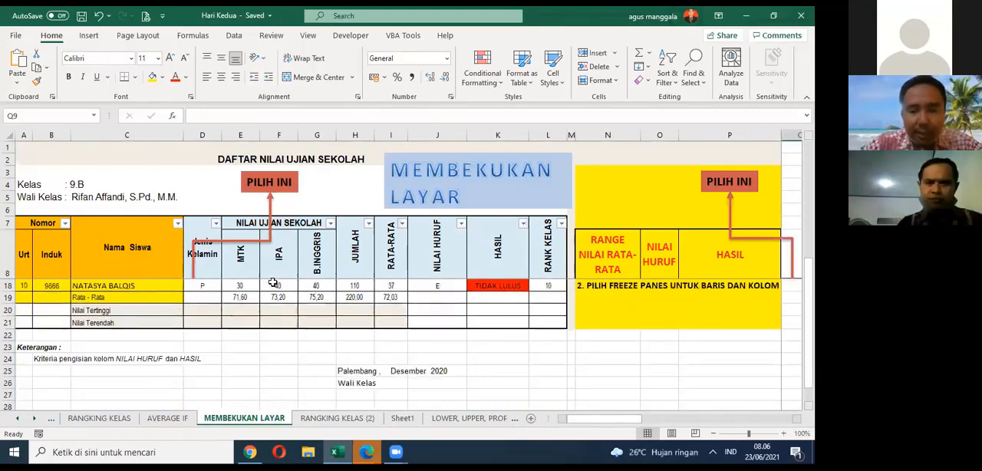
scroll(261, 278, "up", 4)
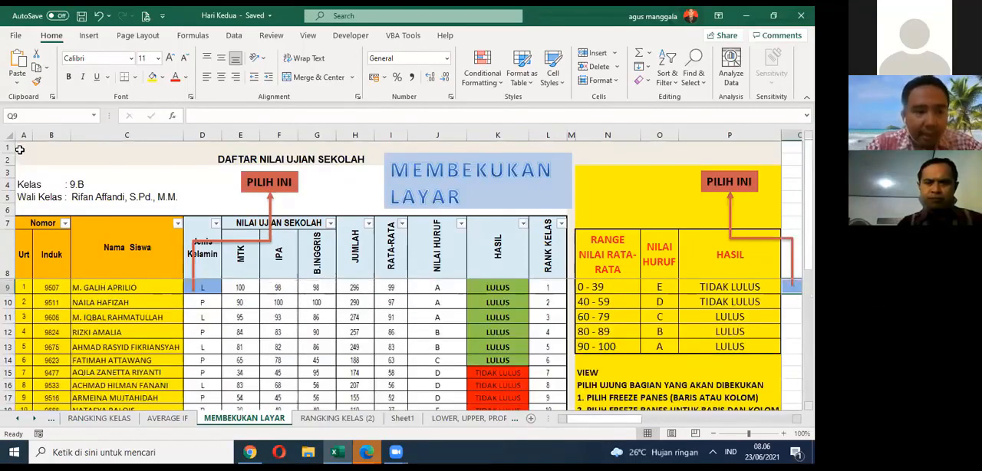
Step: Select the title and header block A1:P8 and check the frozen area while moving through the sheet vertically and horizontally
left_click_drag(20, 150, 731, 257)
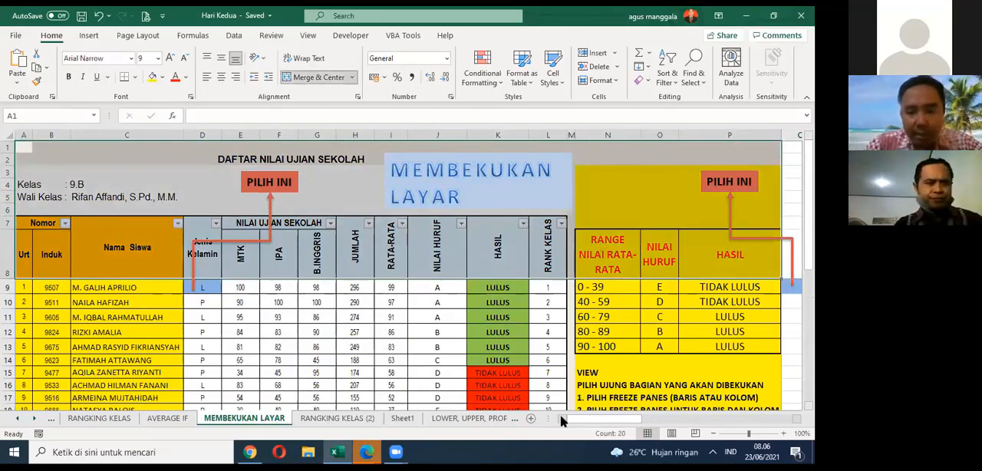
scroll(316, 333, "down", 8)
scroll(292, 322, "up", 8)
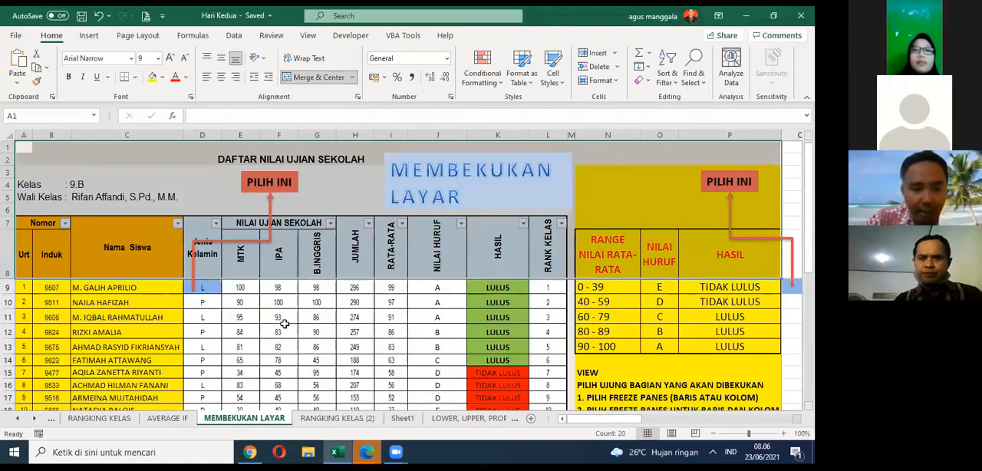
scroll(284, 324, "down", 4)
scroll(284, 324, "up", 4)
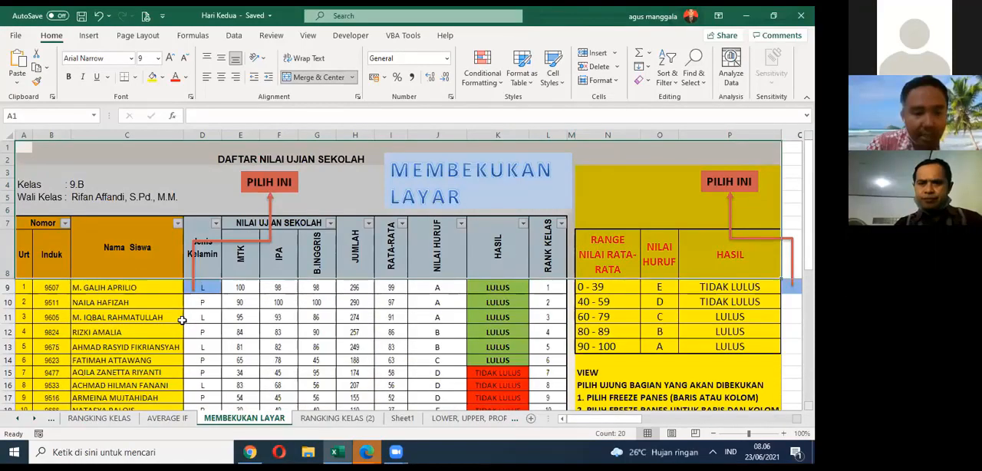
scroll(78, 288, "down", 4)
scroll(78, 287, "up", 4)
scroll(77, 287, "down", 4)
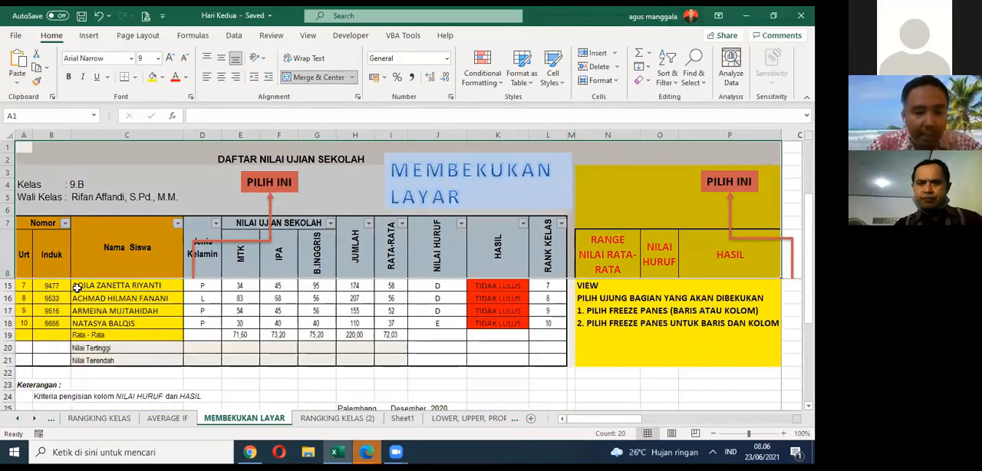
scroll(77, 288, "up", 4)
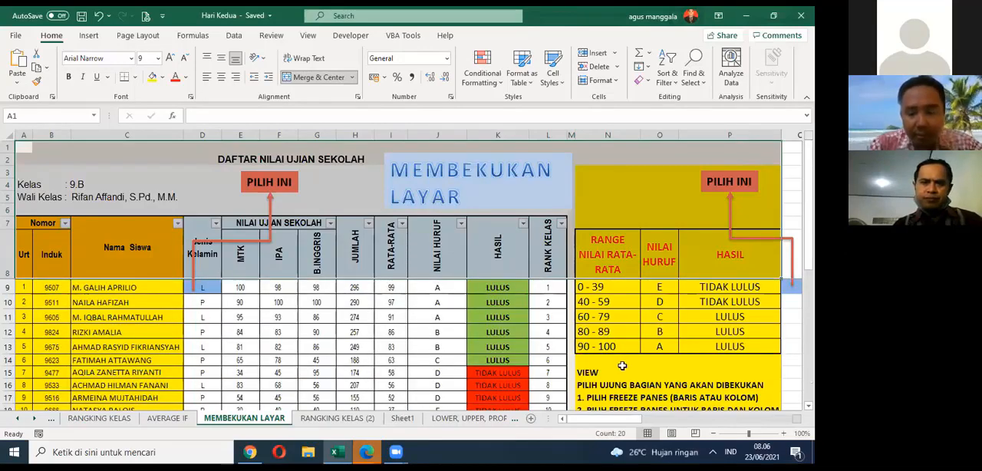
left_click_drag(634, 420, 680, 422)
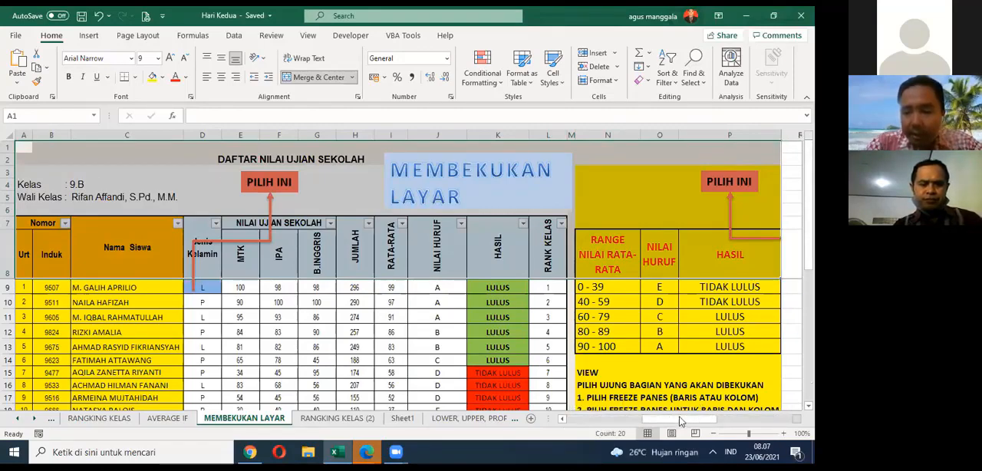
left_click(604, 420)
left_click_drag(606, 420, 518, 418)
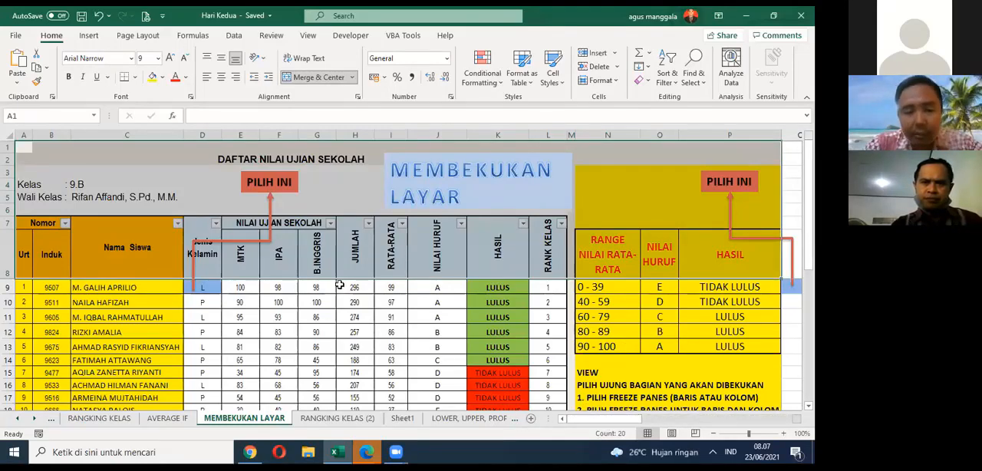
scroll(324, 340, "down", 3)
scroll(322, 337, "up", 3)
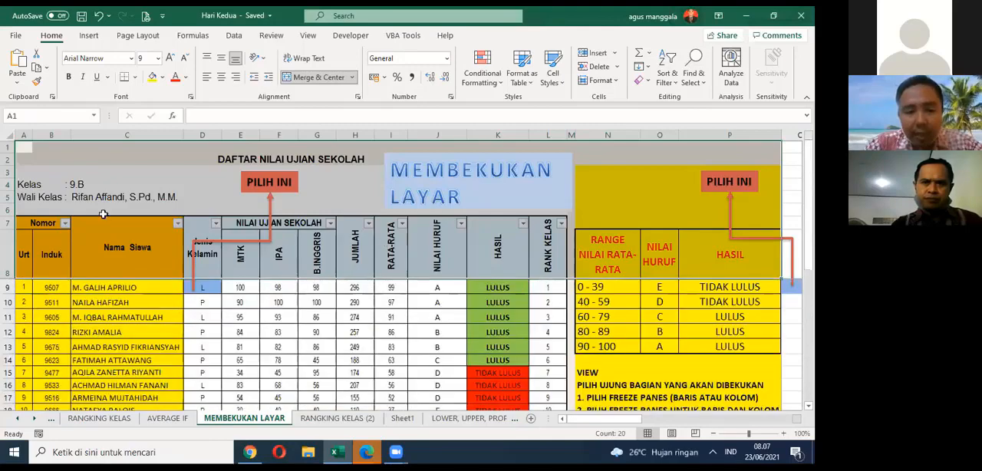
Step: Select the marked freeze-point cell D9 and then the marked cell Q9
left_click(201, 288)
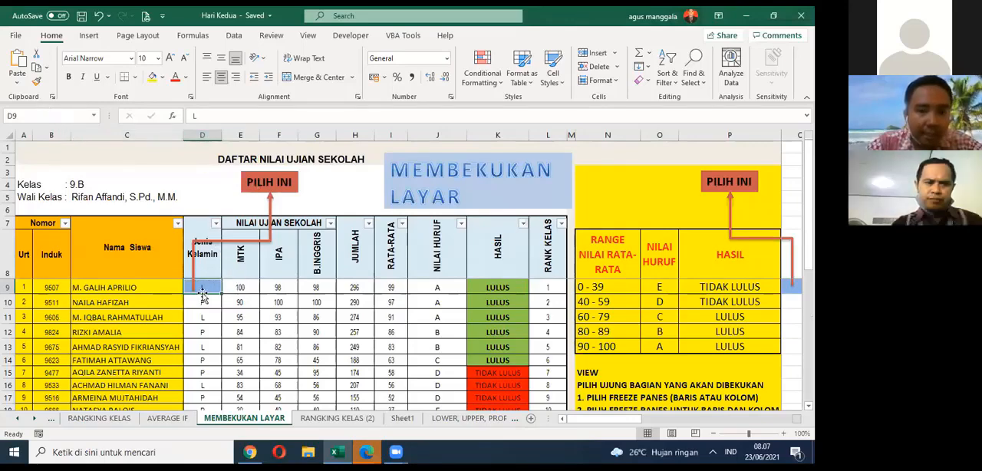
mouse_move(575, 419)
left_mouse_down()
mouse_move(606, 421)
mouse_move(564, 424)
left_mouse_up()
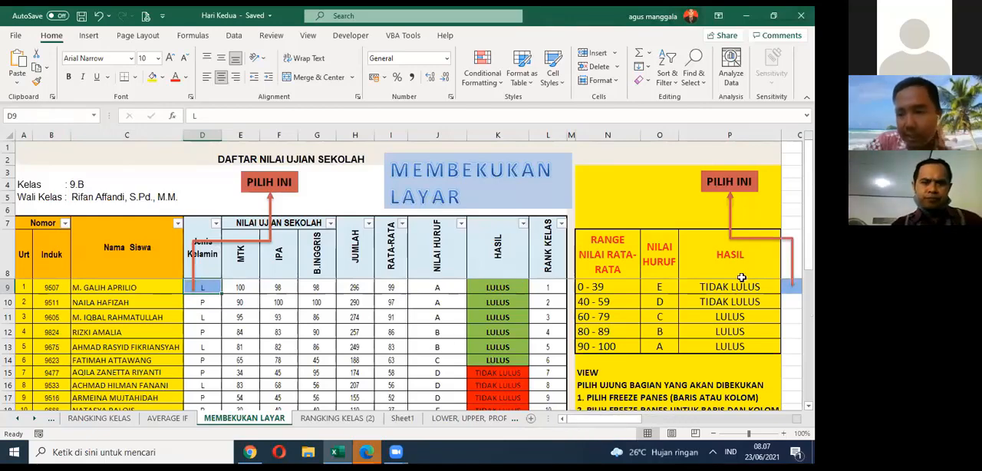
left_click(789, 287)
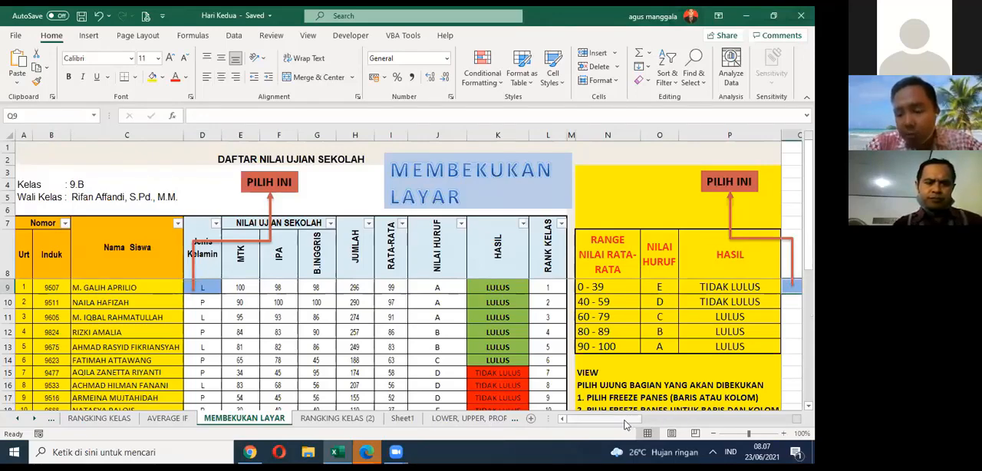
left_click_drag(625, 424, 583, 430)
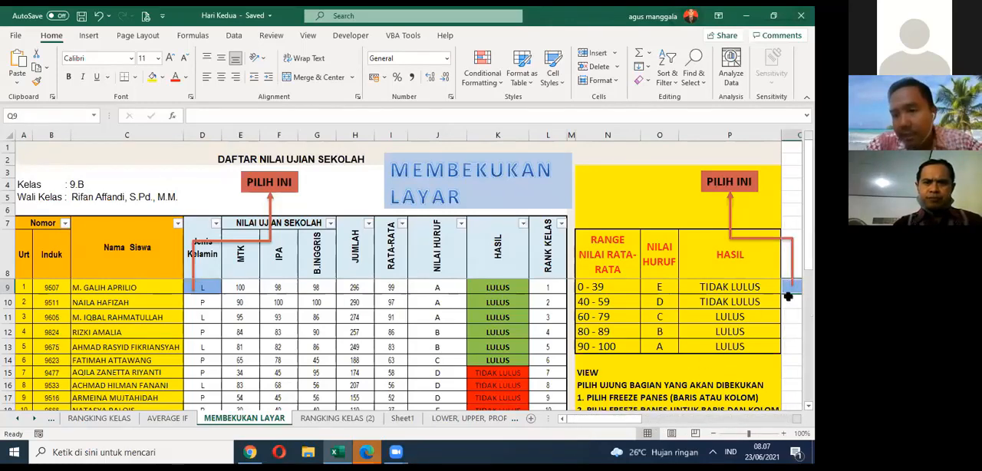
Step: Zoom the worksheet out to 80% and compare the two freeze-point cells D9 and Q9 against the table
left_click(714, 433)
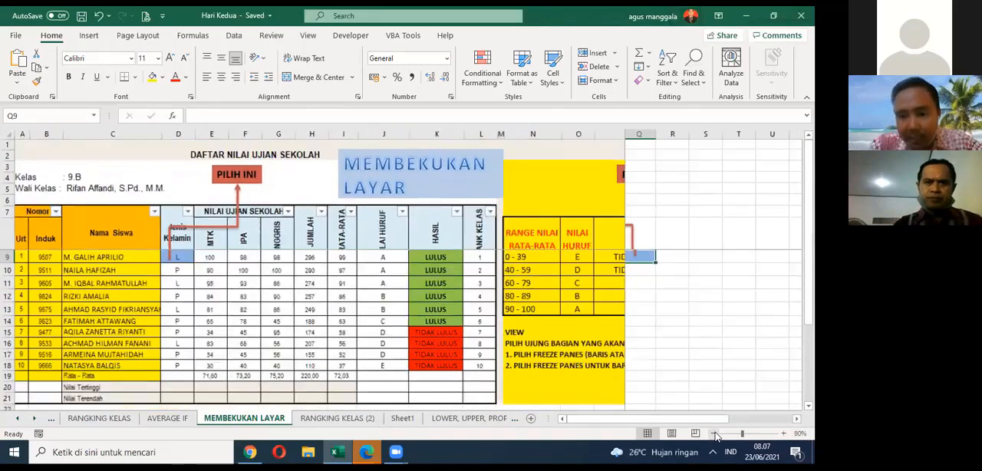
left_click(714, 434)
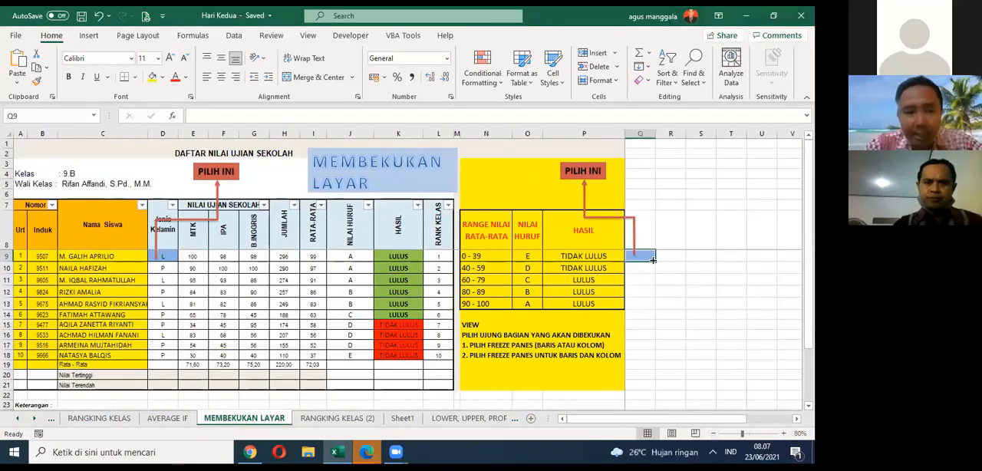
left_click(163, 256)
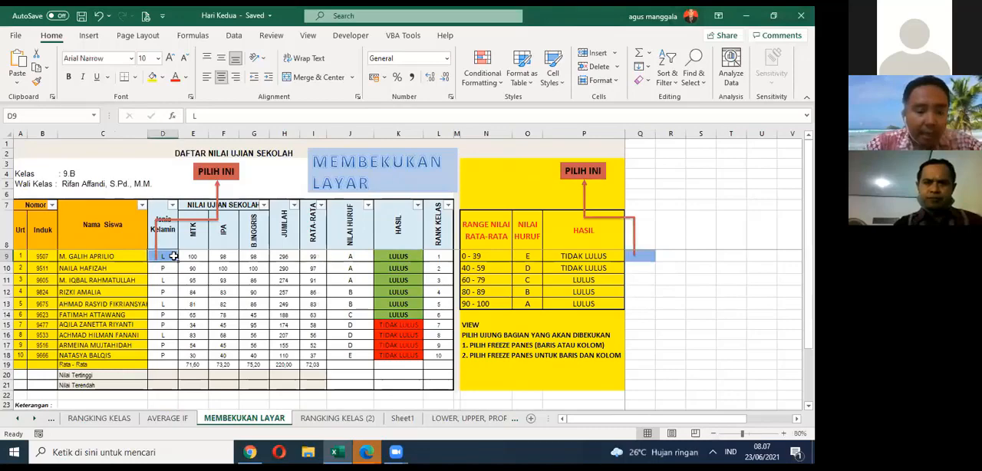
scroll(171, 254, "down", 1)
scroll(170, 255, "up", 1)
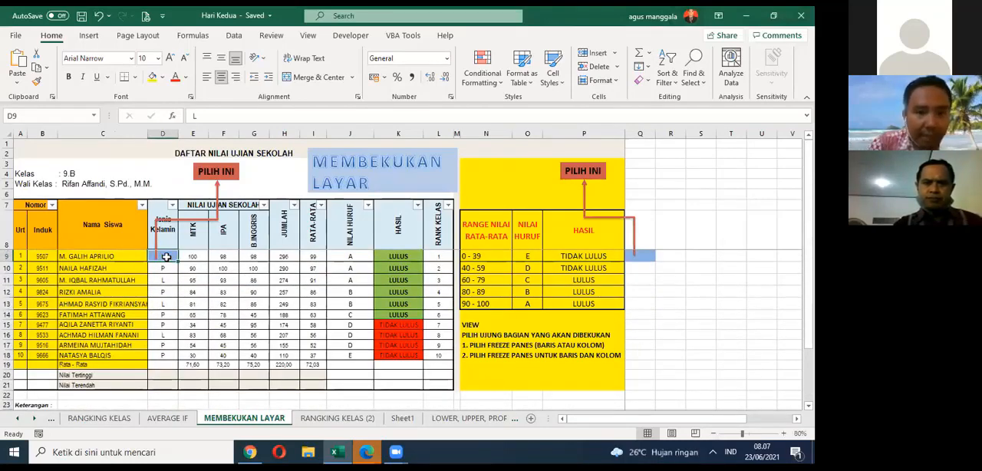
left_click(651, 256)
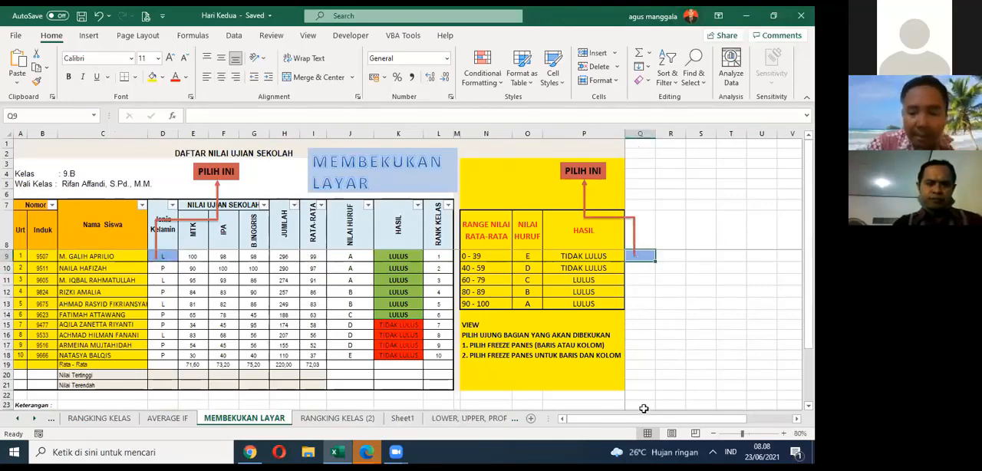
Step: Examine the frozen panes again, checking the header rows against the student rows and the columns up to P
left_click_drag(581, 426, 595, 424)
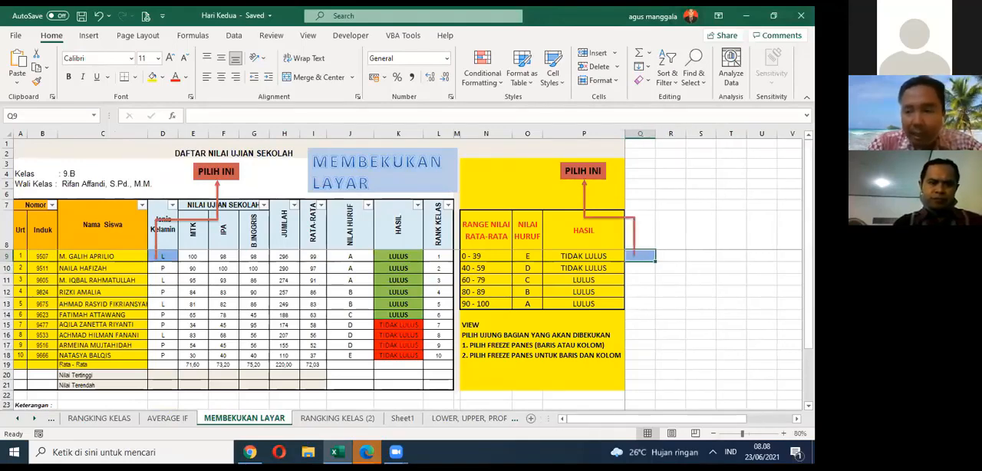
mouse_move(808, 208)
left_mouse_down()
mouse_move(809, 257)
mouse_move(808, 210)
left_mouse_up()
scroll(430, 271, "down", 10)
scroll(430, 272, "up", 10)
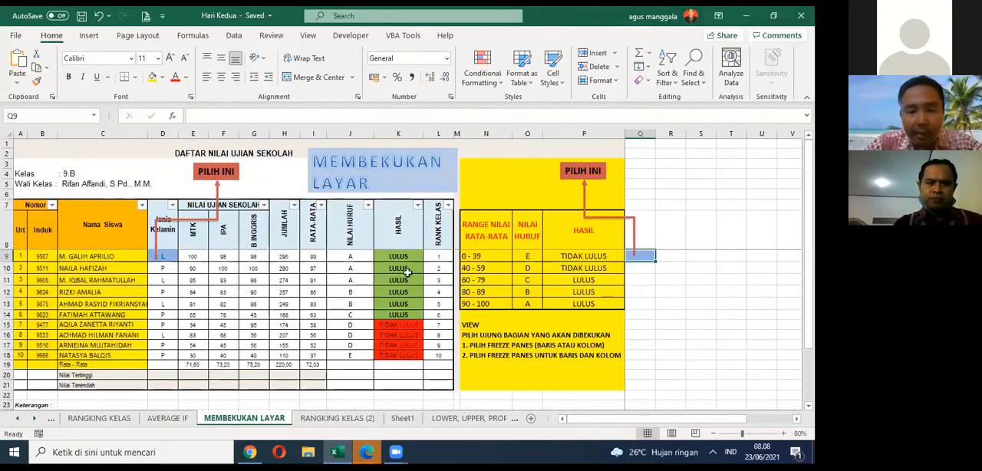
scroll(272, 291, "down", 5)
scroll(271, 285, "up", 5)
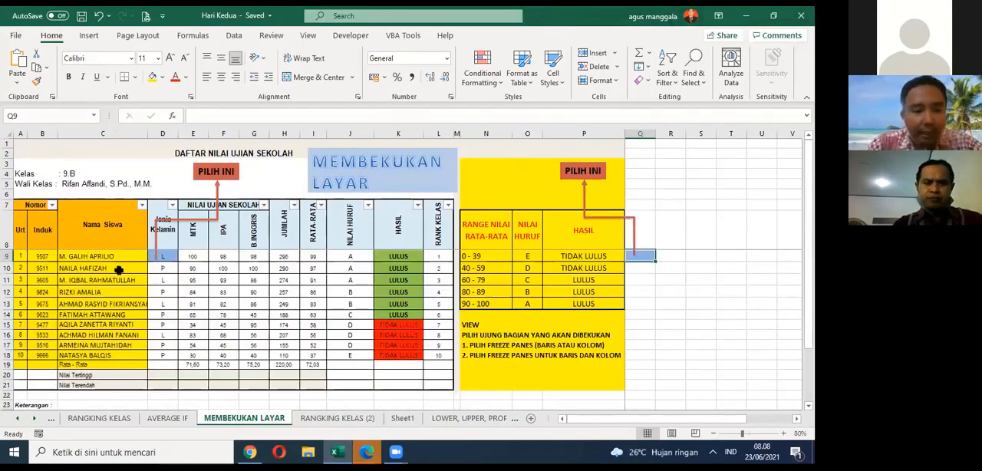
scroll(223, 280, "down", 5)
scroll(223, 279, "up", 5)
Step: Revisit D9 and then Q9 as the corner cells marked PILIH INI, checking the frozen area for each
left_click(158, 255)
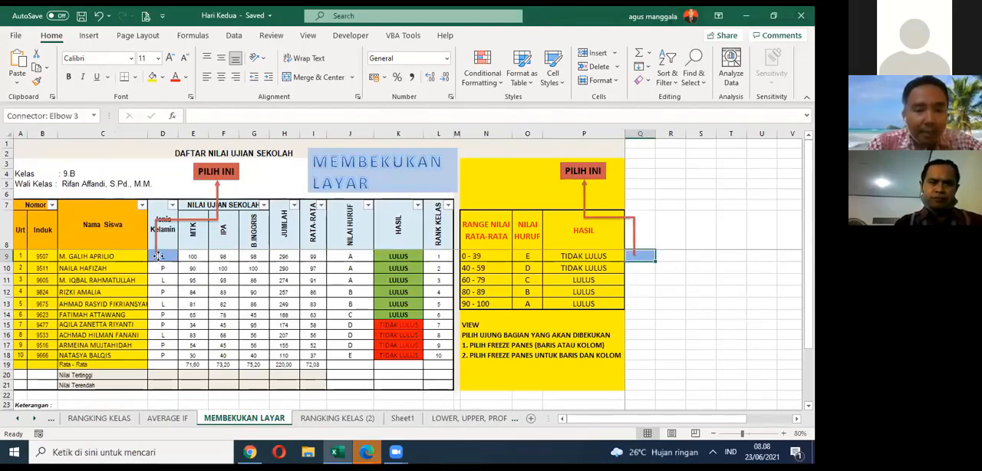
left_click(171, 253)
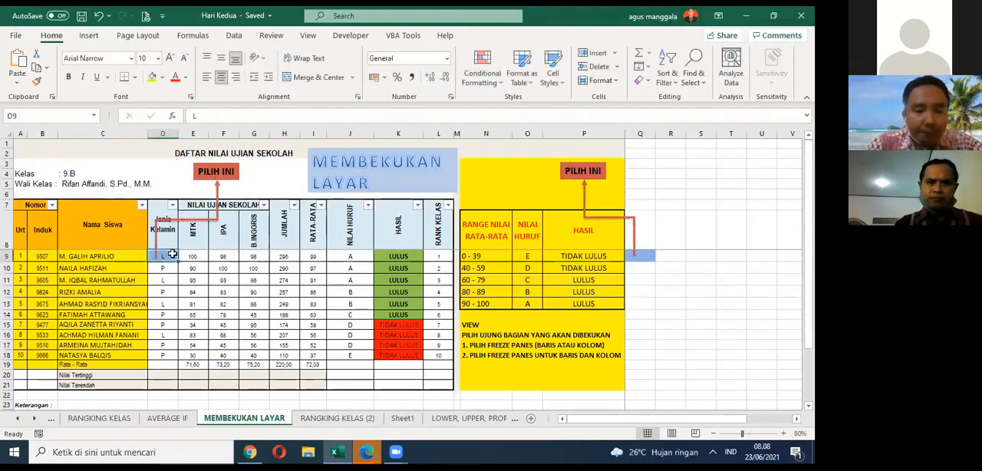
scroll(172, 255, "down", 5)
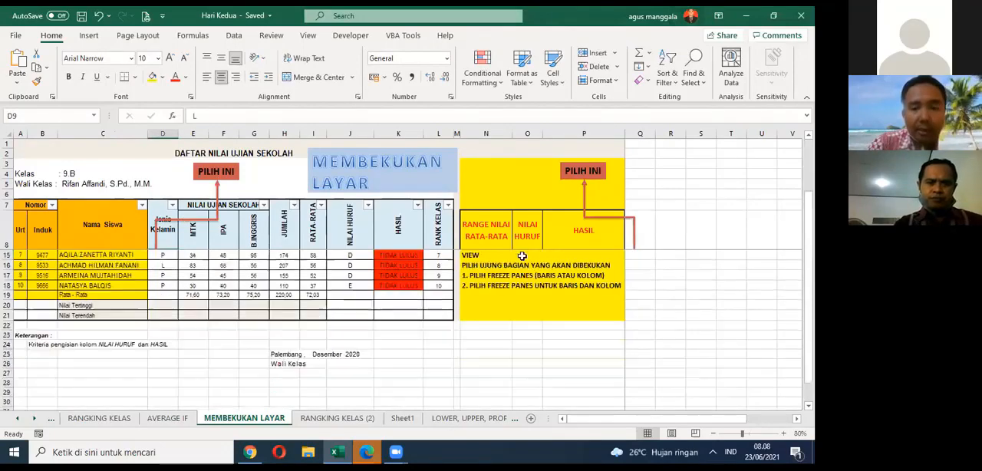
scroll(383, 264, "up", 5)
left_click(651, 259)
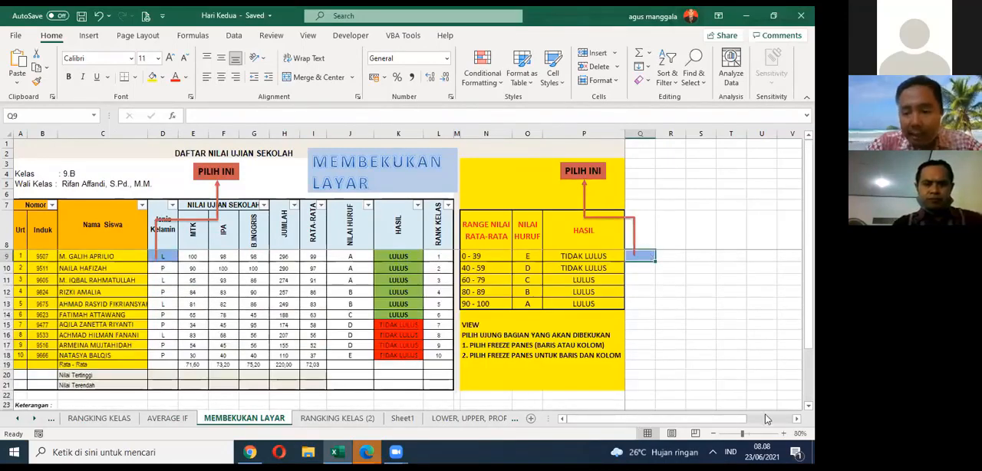
left_click_drag(720, 421, 573, 423)
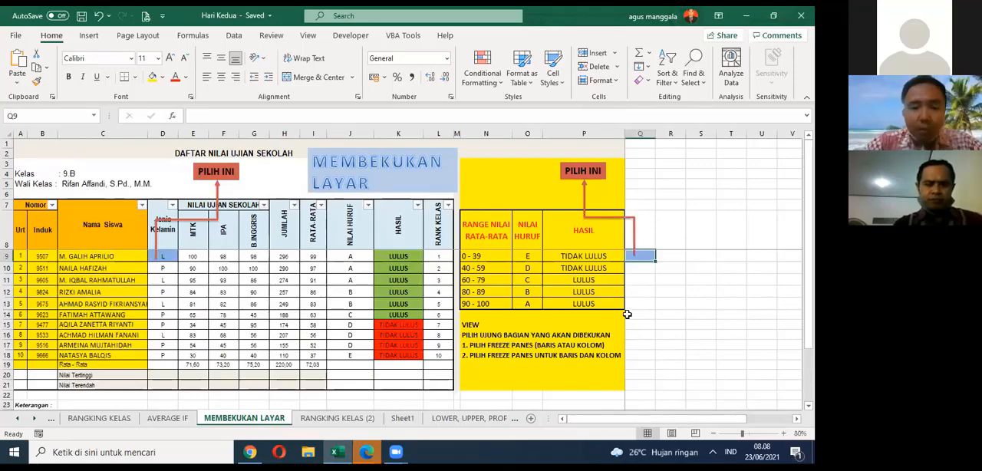
Step: Unfreeze the panes of the MEMBEKUKAN LAYAR worksheet so that all rows and columns scroll
left_click(673, 276)
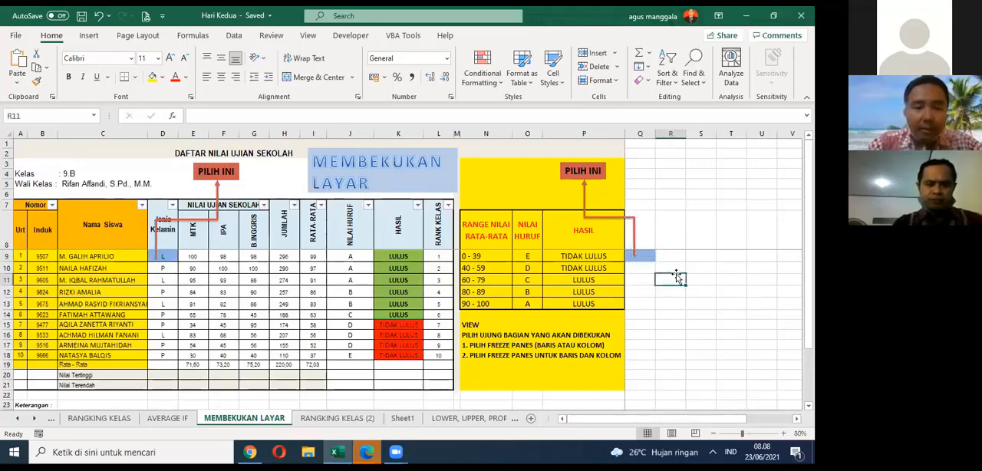
left_click(644, 256)
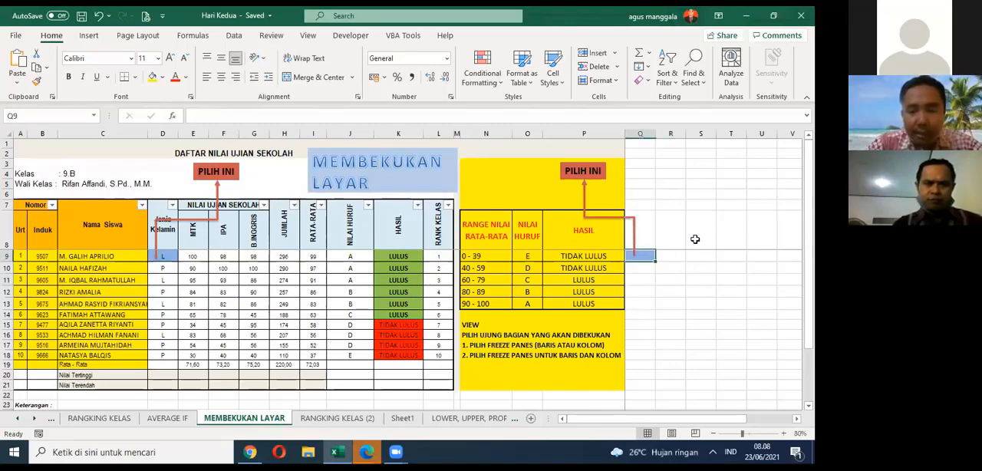
left_click(500, 83)
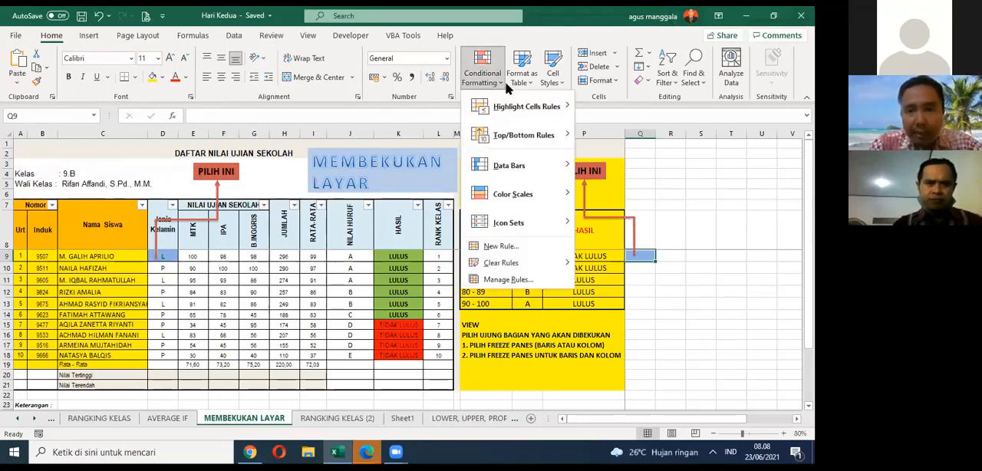
left_click(727, 185)
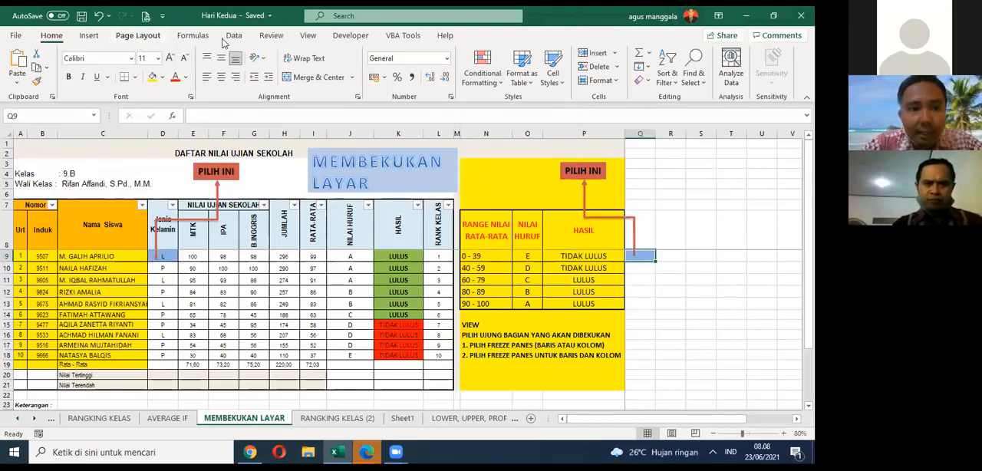
left_click(307, 36)
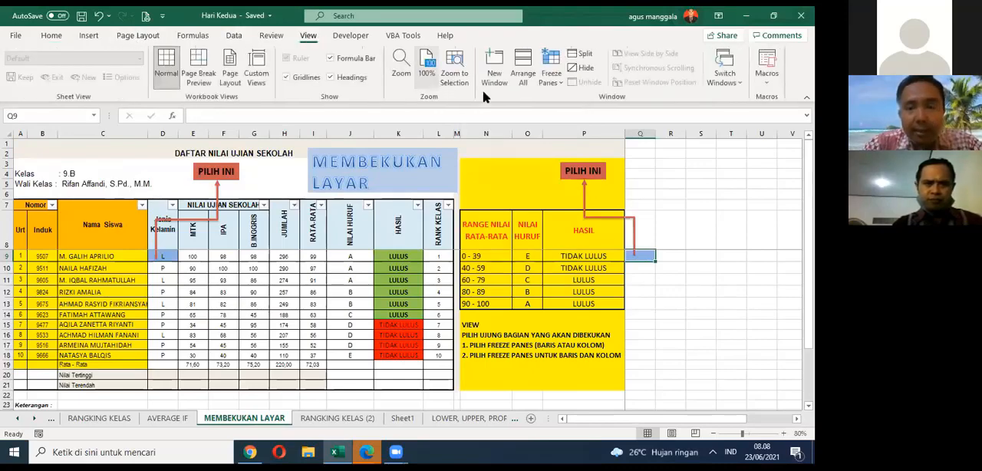
left_click(551, 73)
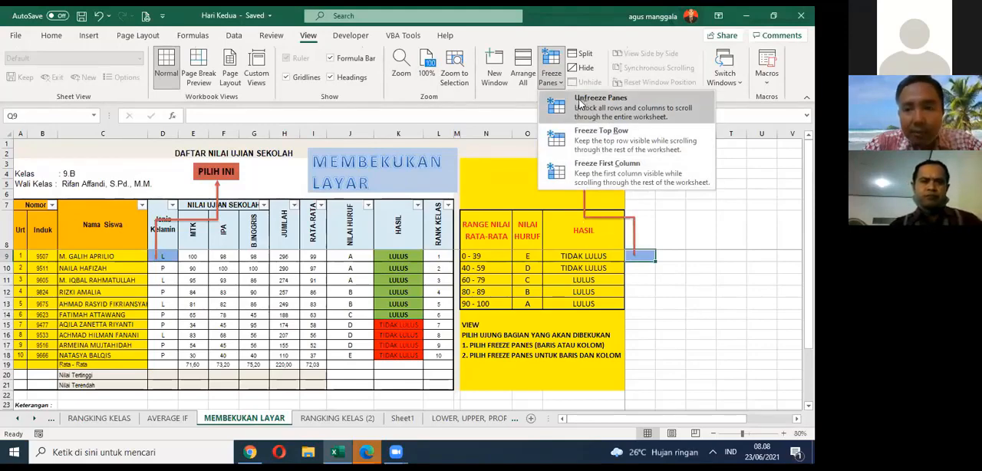
left_click(580, 104)
left_click_drag(675, 418, 677, 391)
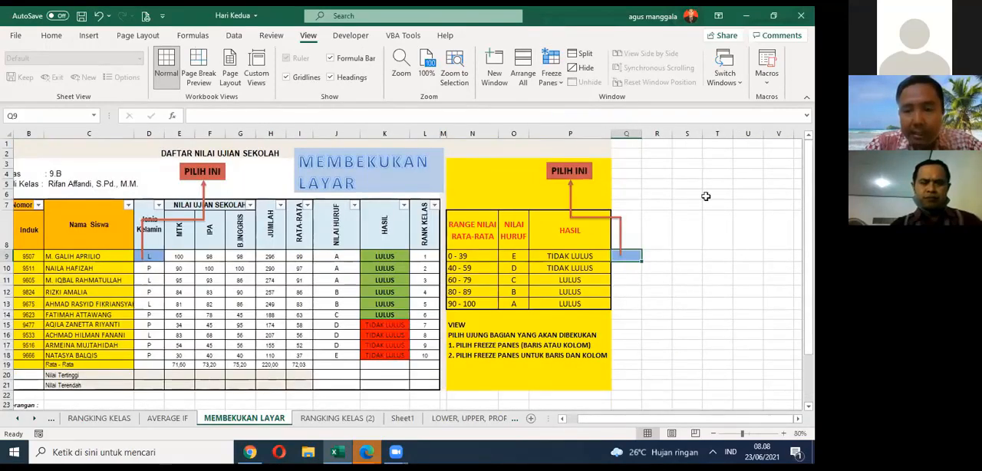
Step: Freeze the rows above and the columns before the marked cell Q9
left_click(728, 172)
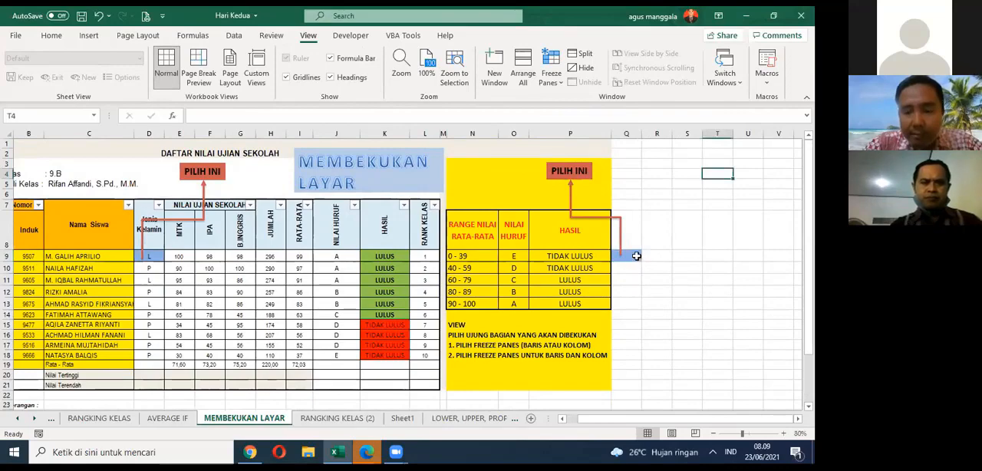
left_click(636, 256)
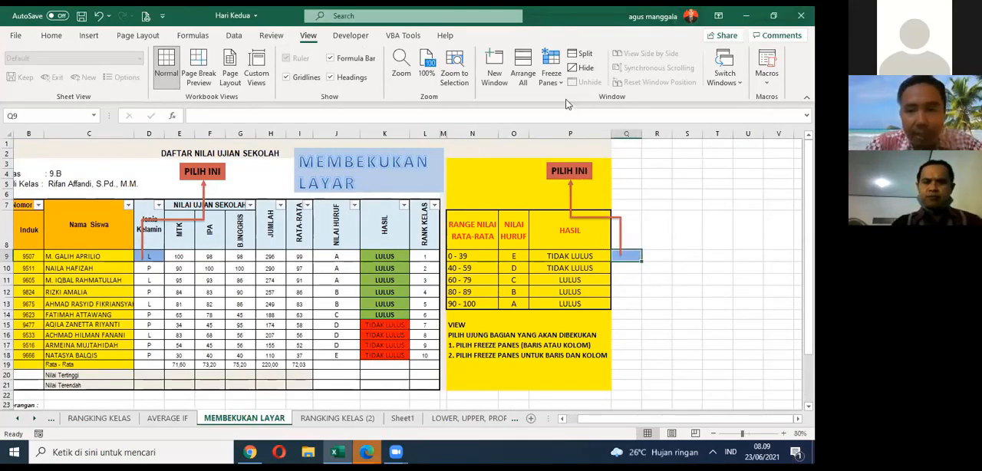
left_click(550, 71)
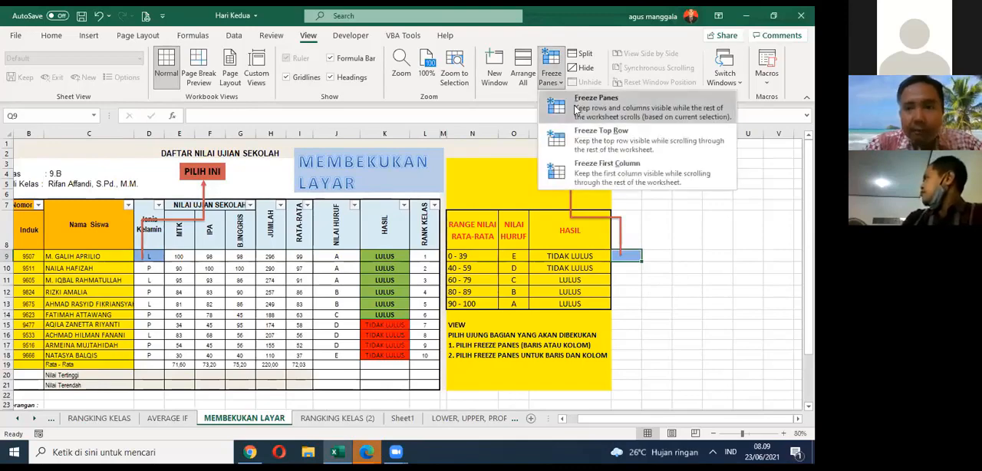
left_click(578, 112)
Step: Check the frozen rows and columns against the scrolling part of the sheet, highlighting the area from B1 through column P
scroll(668, 248, "down", 3)
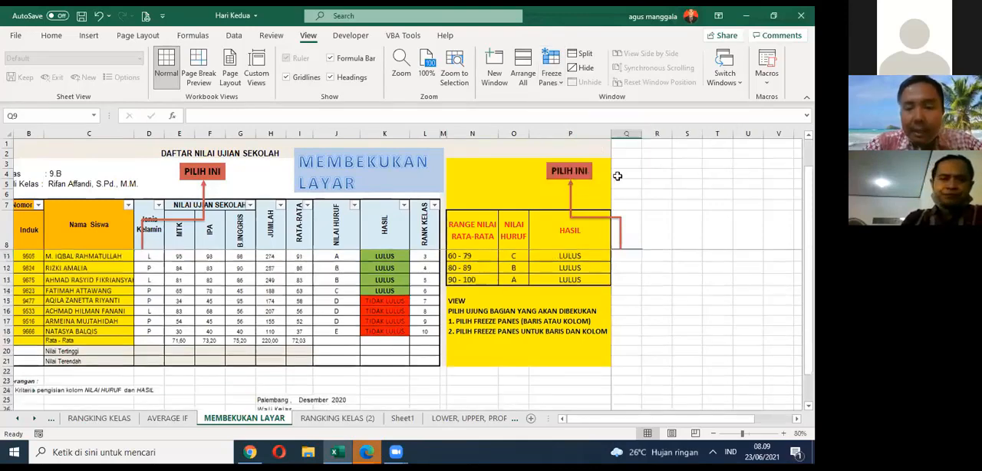
scroll(660, 307, "up", 3)
left_click_drag(625, 420, 663, 420)
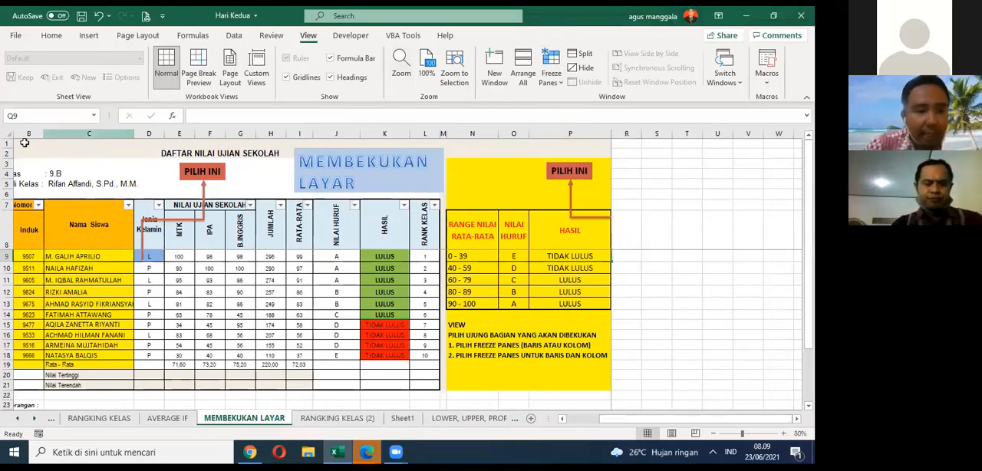
left_click_drag(30, 144, 537, 326)
scroll(537, 326, "up", 2)
scroll(538, 326, "down", 7)
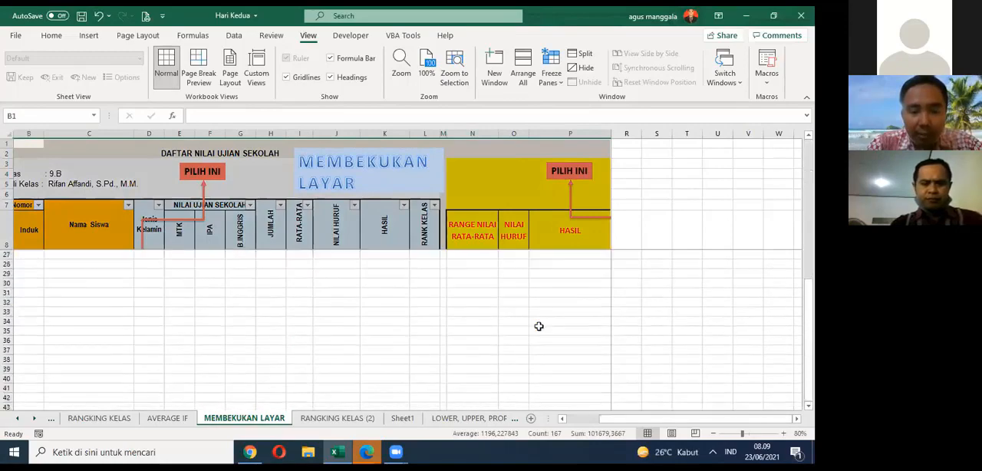
scroll(540, 325, "up", 7)
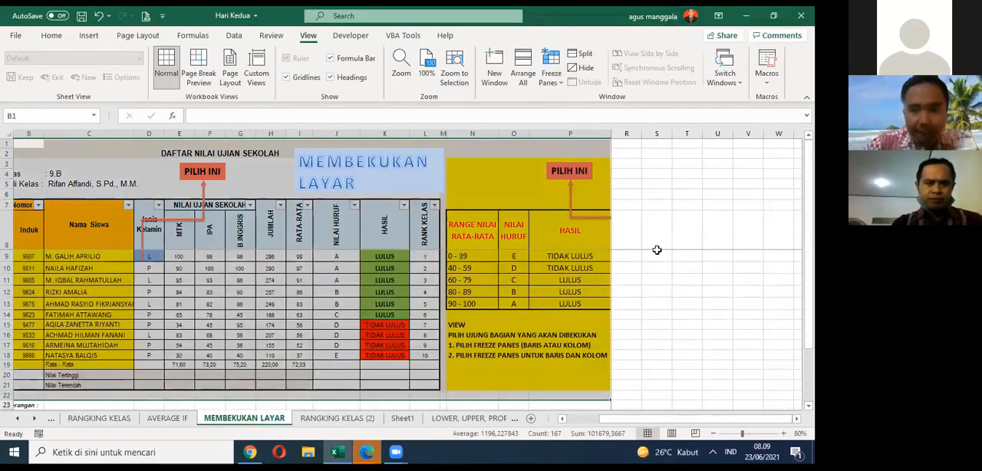
left_click_drag(656, 255, 657, 247)
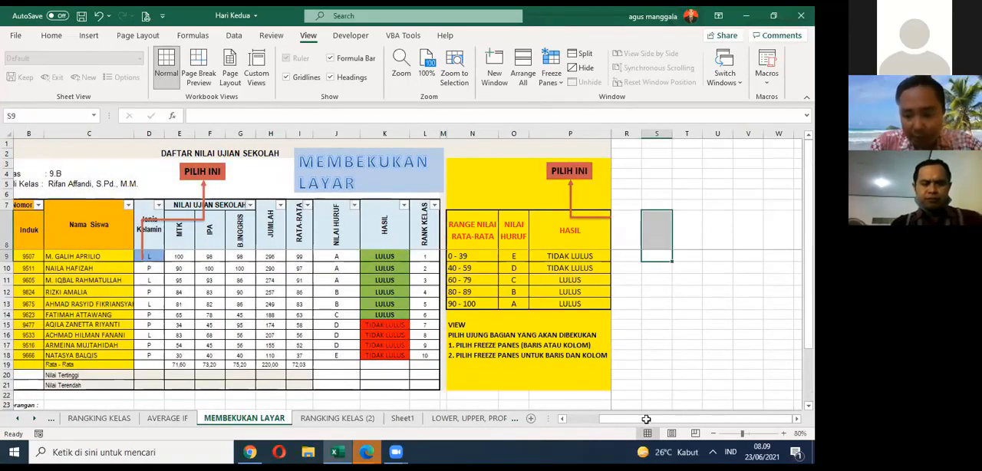
left_click_drag(647, 419, 602, 419)
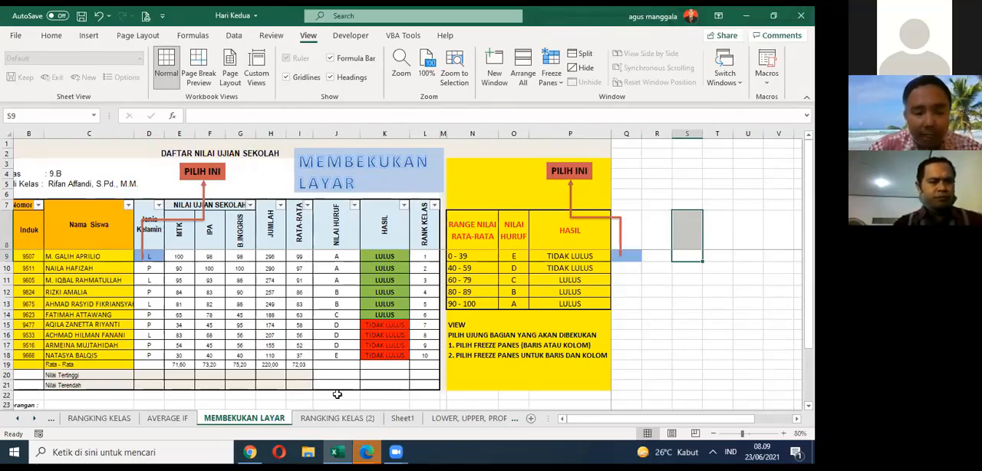
Step: Switch to the RANGKING KELAS (2) worksheet and inspect the yellow RATA-RATA cells I9 and I12
left_click(338, 419)
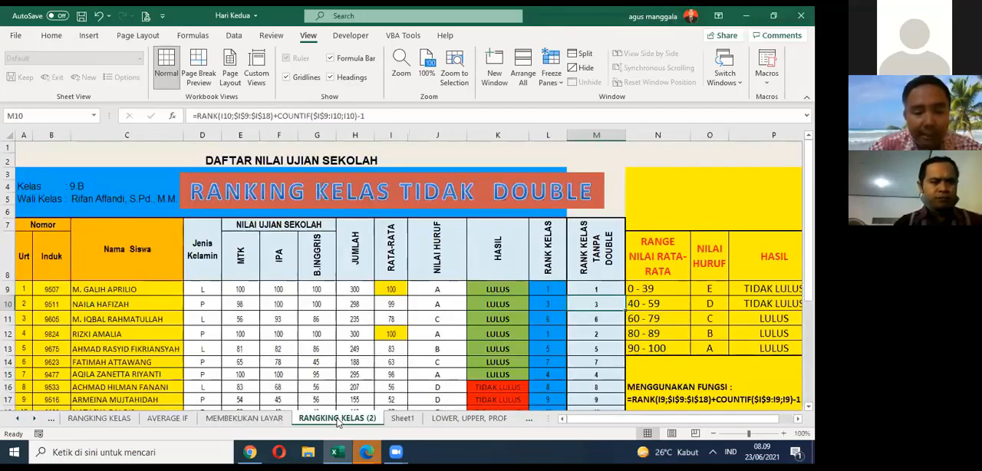
scroll(339, 294, "down", 2)
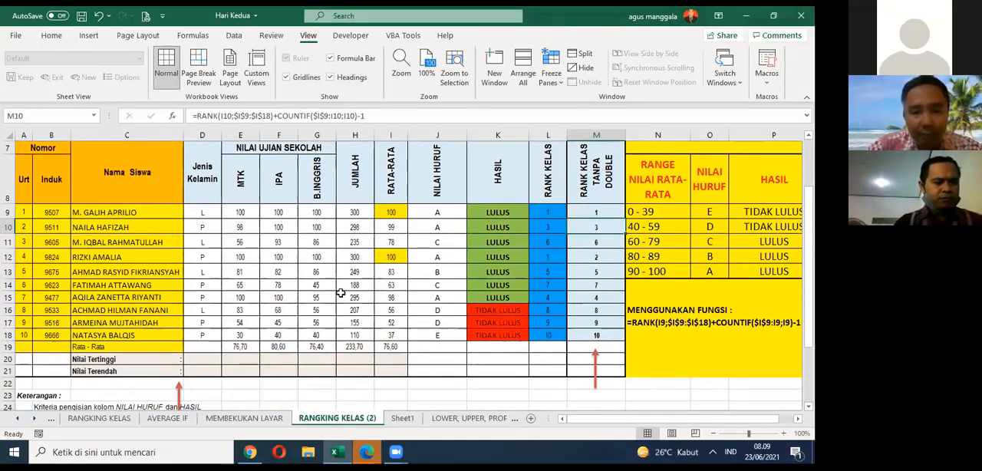
left_click(389, 213)
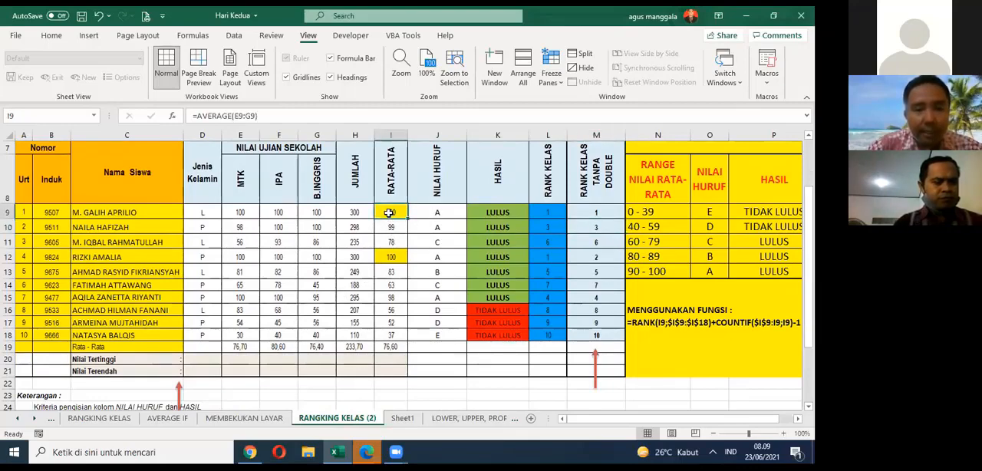
left_click(394, 257)
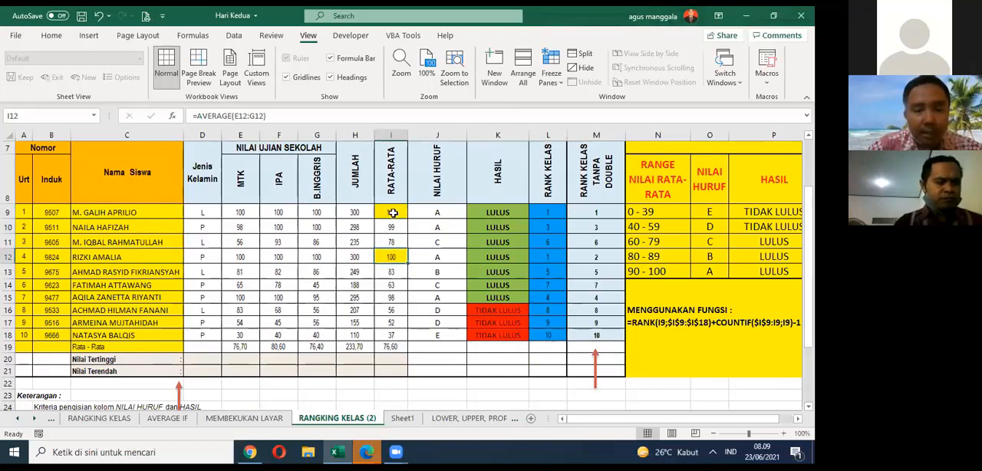
Step: Inspect the RANK formula in the first RANK KELAS cell, L9, leaving it as it is
left_click(543, 214)
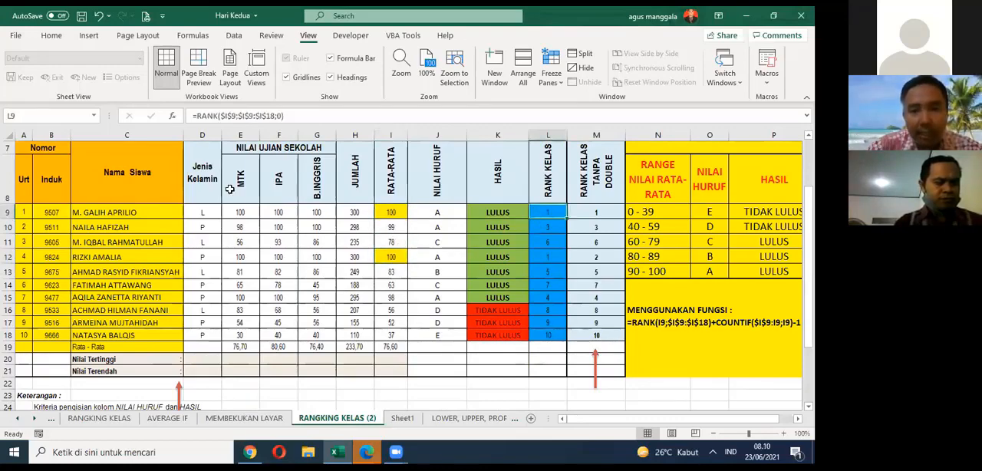
left_click(319, 113)
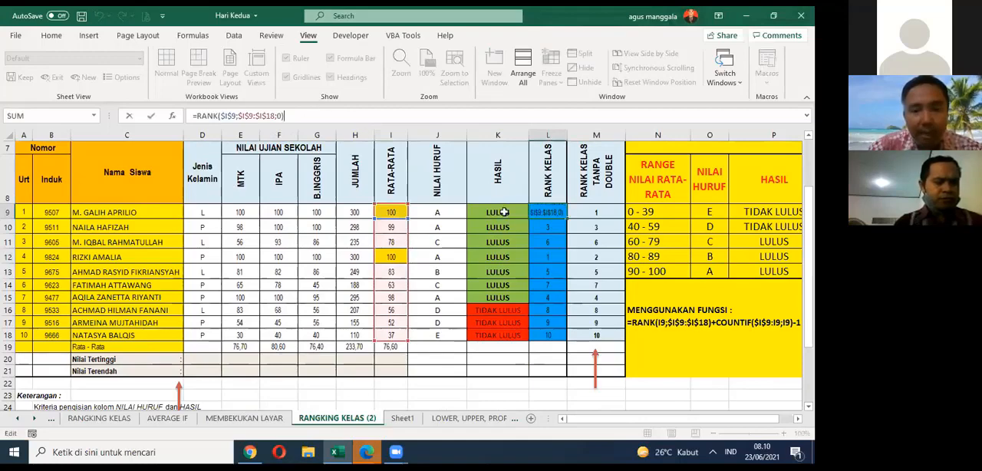
key("Return")
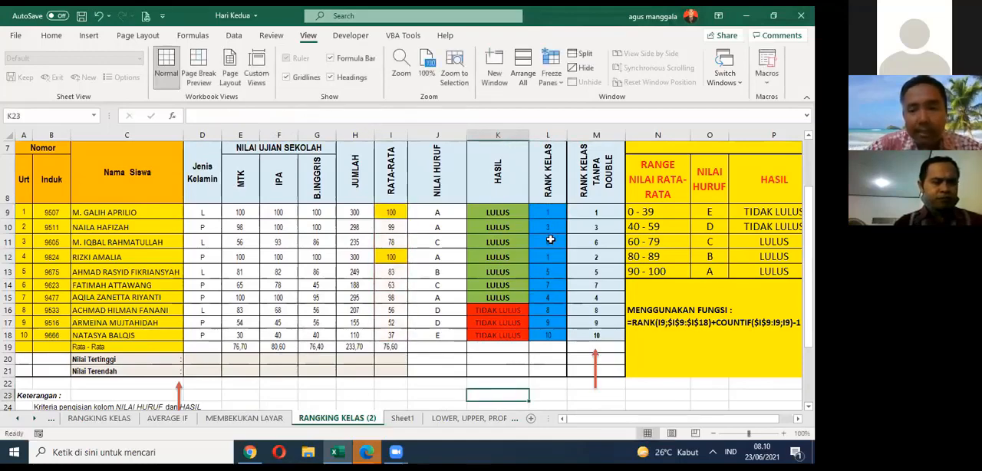
Step: Review the RANK KELAS column from L9 to L18, comparing the ranks in L9 and L12
left_click_drag(549, 214, 557, 335)
left_click(541, 287)
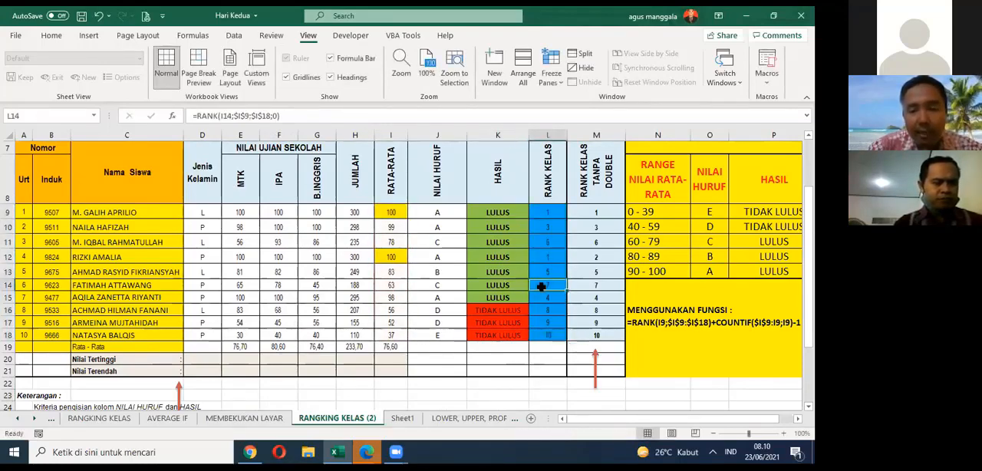
left_click(550, 215)
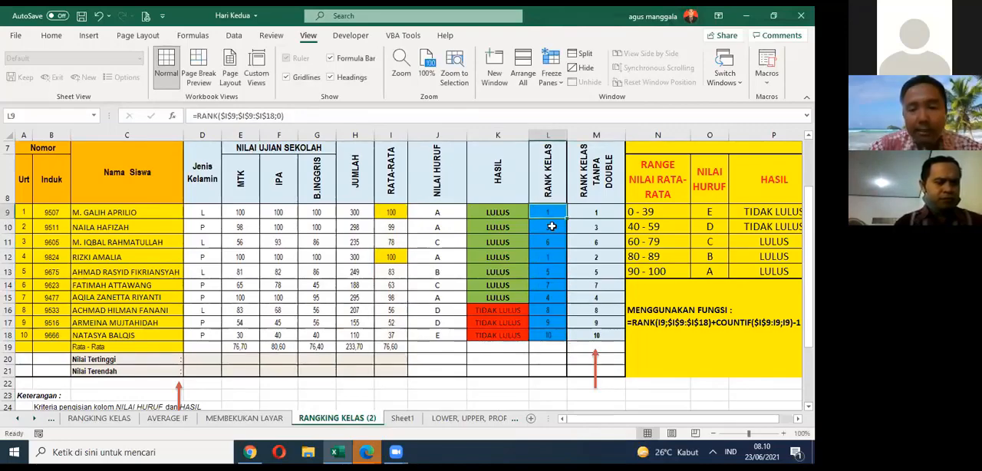
left_click(547, 260)
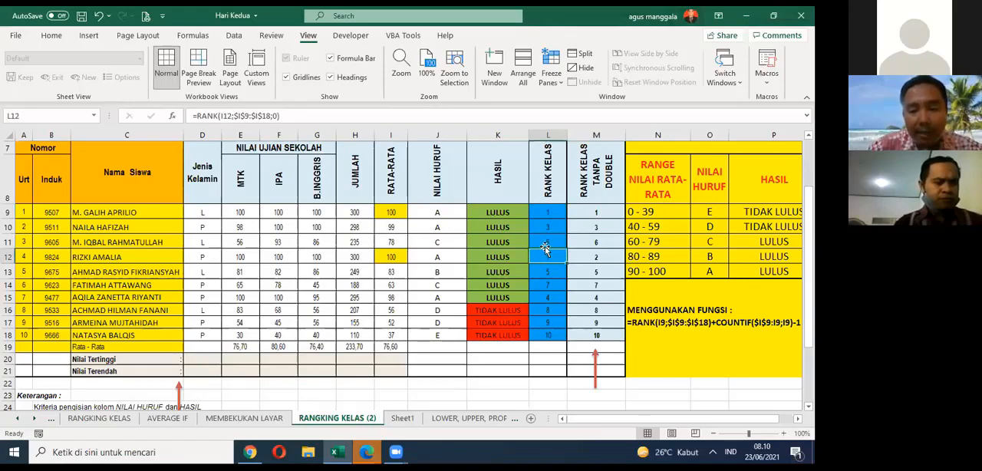
left_click(543, 247)
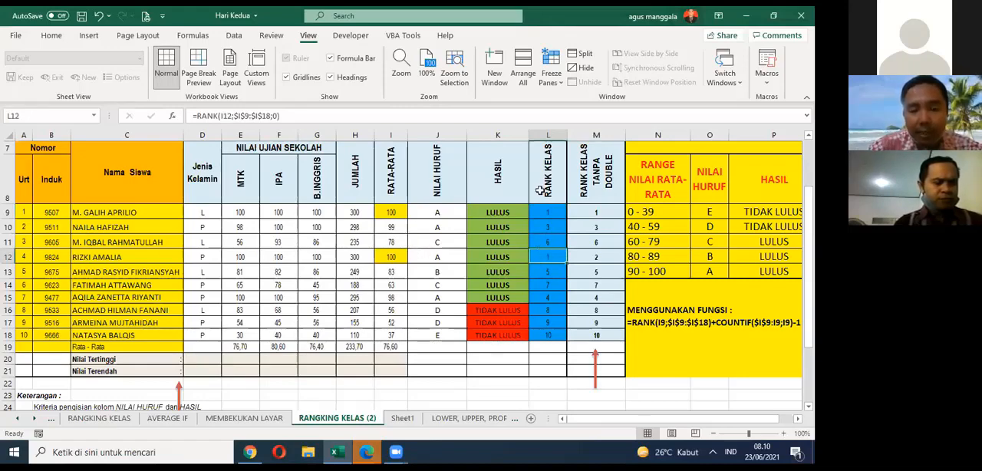
left_click(541, 208)
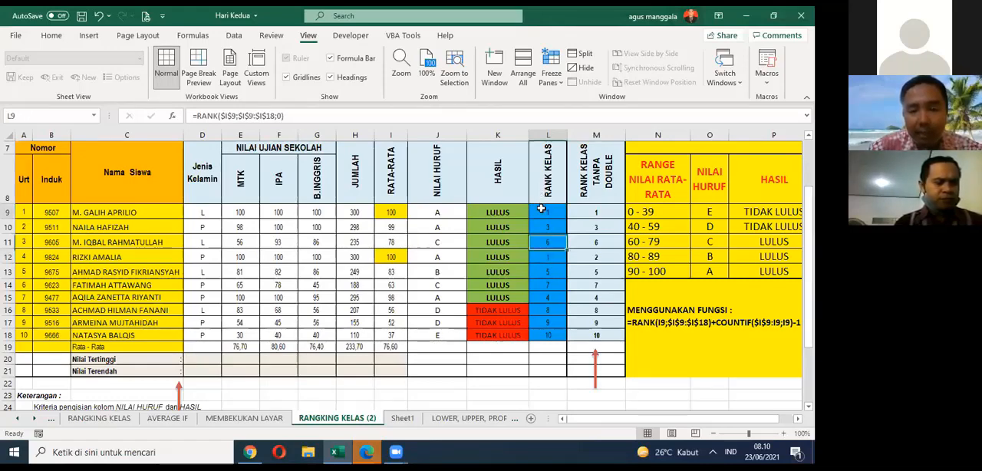
left_click(539, 256)
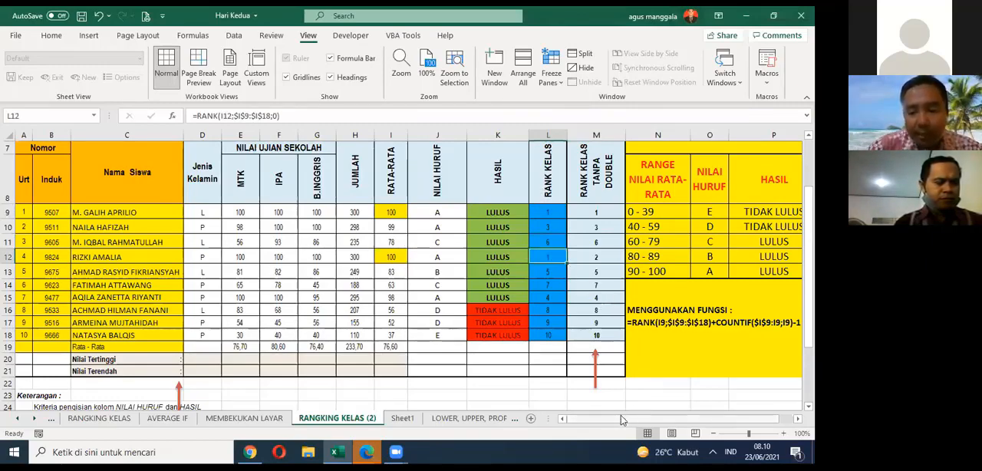
Step: Examine the sample formula in N17 and the number, ref and order arguments of the RANK formula in L9
left_click_drag(621, 417, 703, 417)
left_click(646, 322)
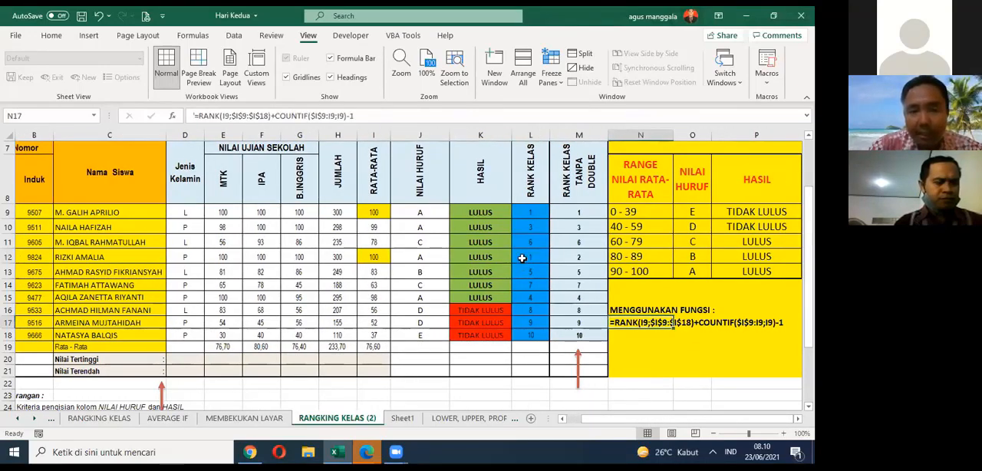
left_click(537, 212)
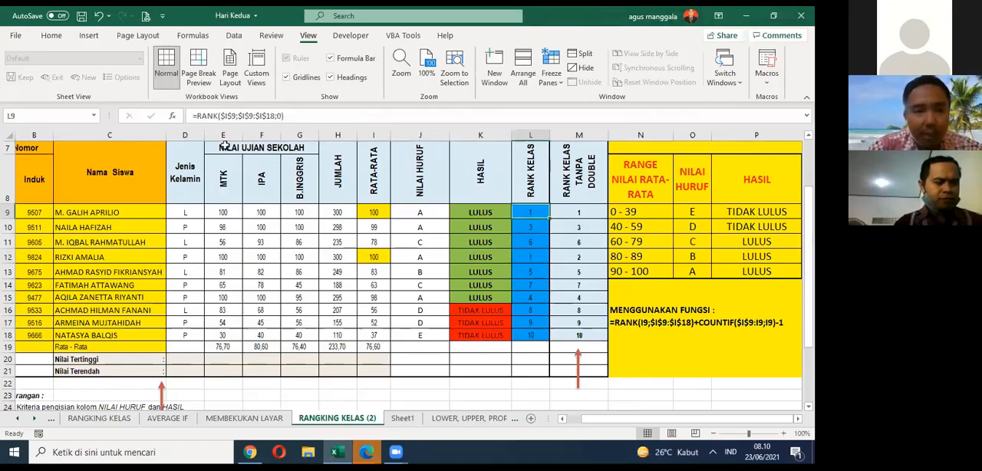
left_click(219, 116)
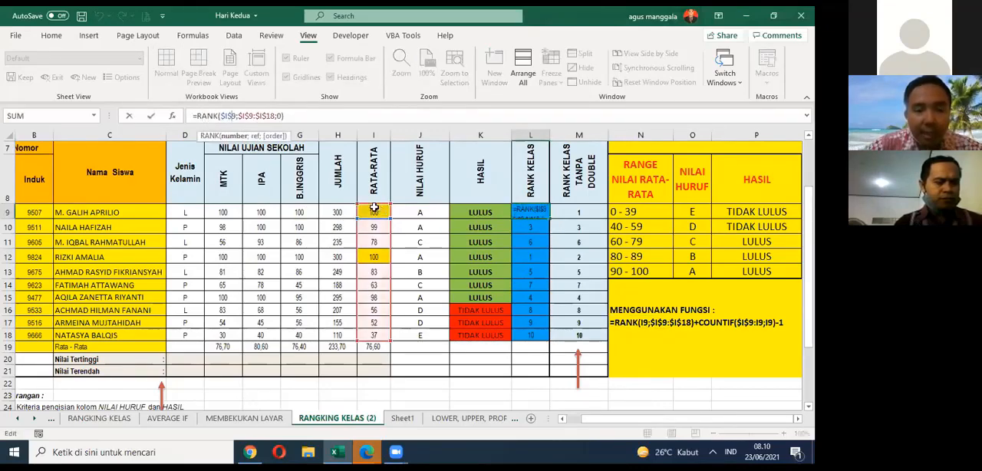
left_click(238, 117)
left_click_drag(237, 117, 276, 116)
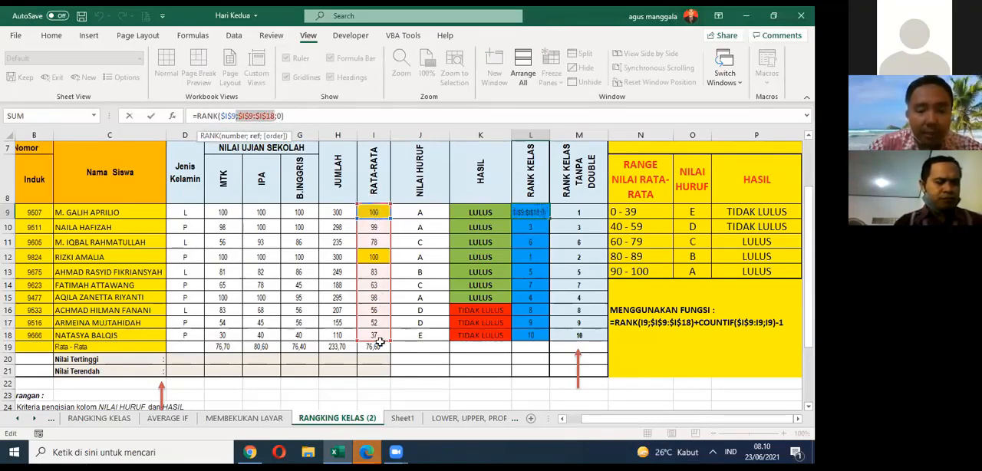
left_click(280, 116)
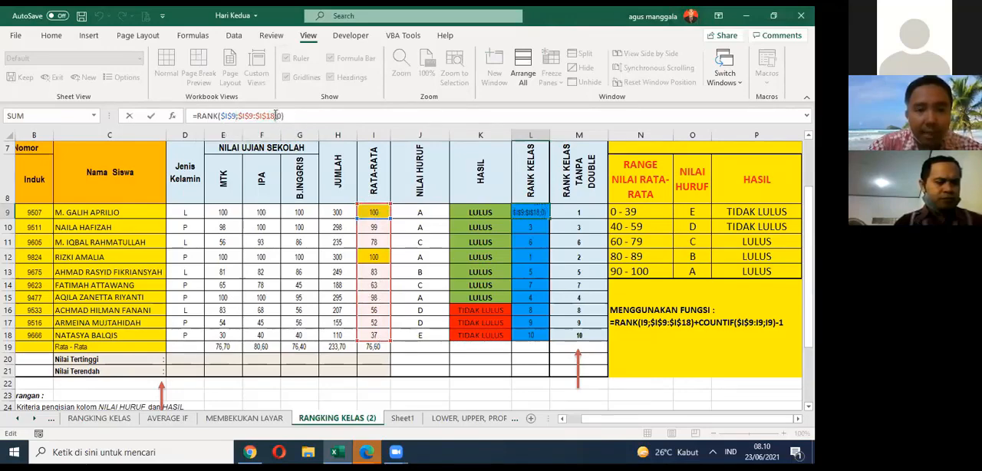
left_click(276, 116)
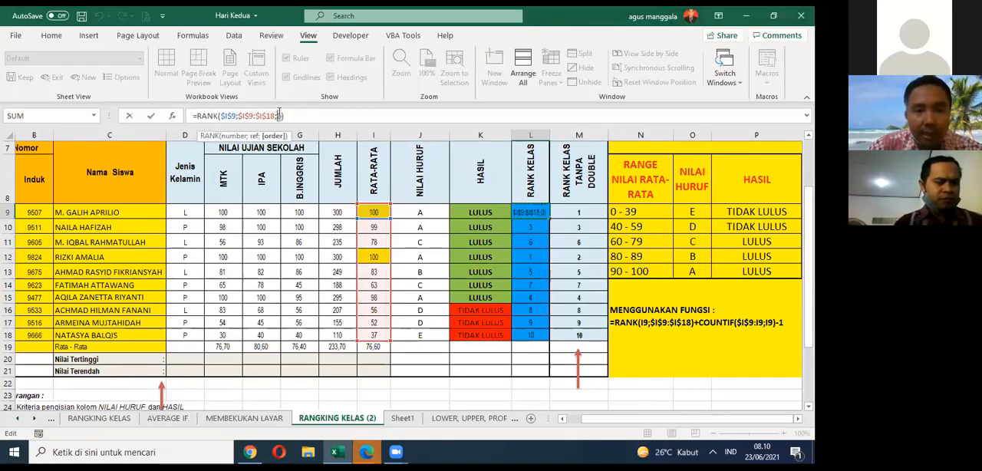
left_click(554, 238)
Step: Compare the RANK plus COUNTIF formula in M9 with the sample formula written in N17
left_click(577, 213)
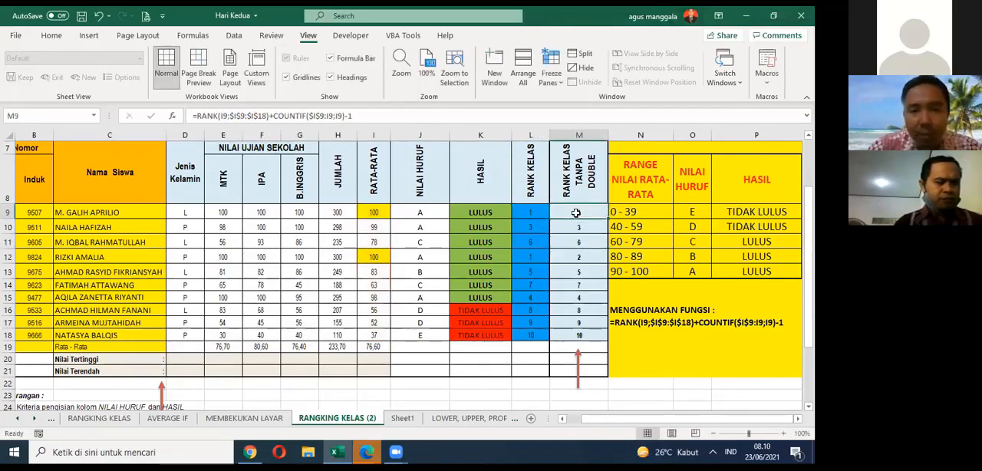
left_click(278, 115)
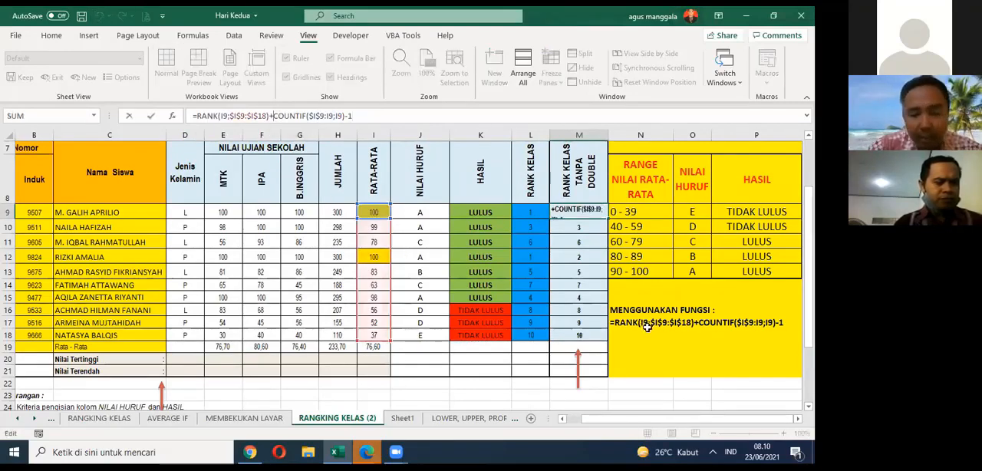
key("Escape")
left_click(643, 323)
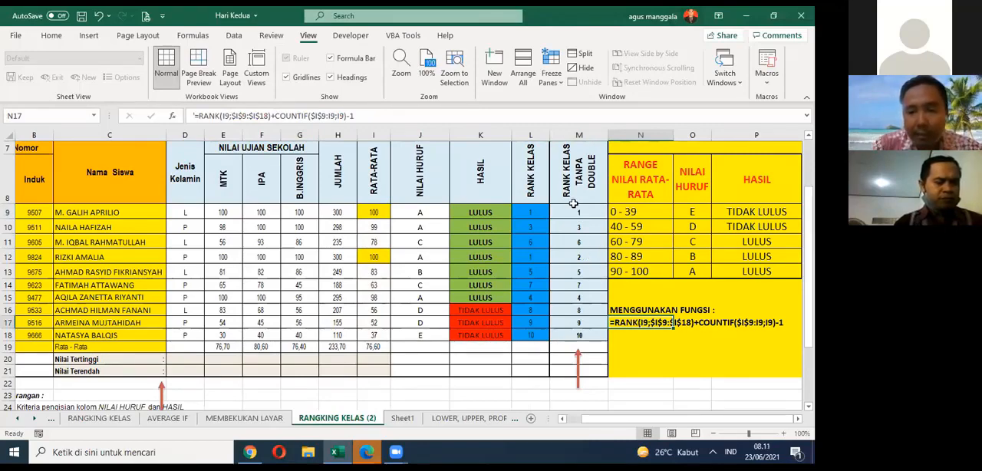
Step: Highlight the whole RANK KELAS TANPA DOUBLE column and review its ranks against RANK KELAS
scroll(571, 202, "up", 2)
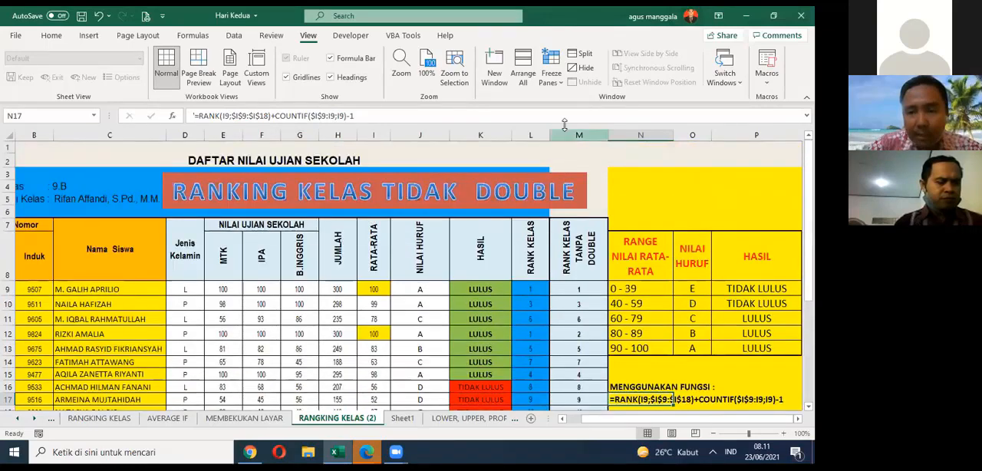
left_click(566, 134)
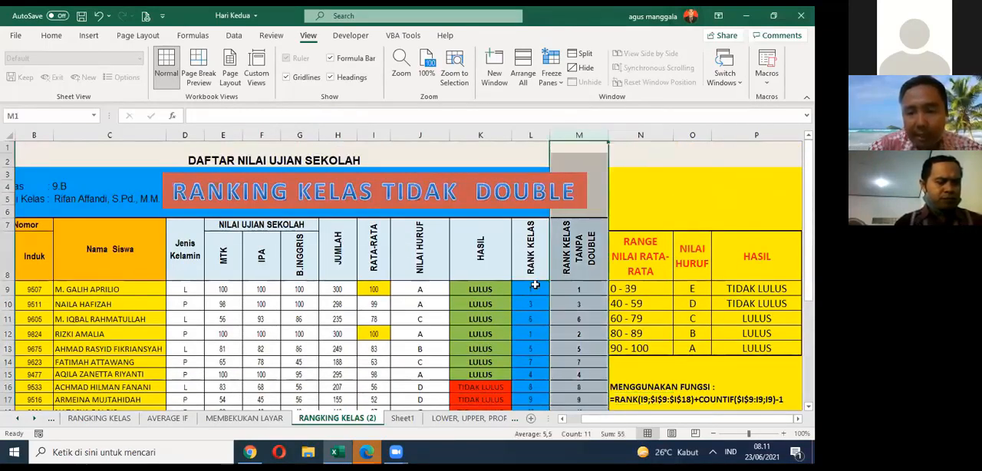
scroll(575, 264, "down", 1)
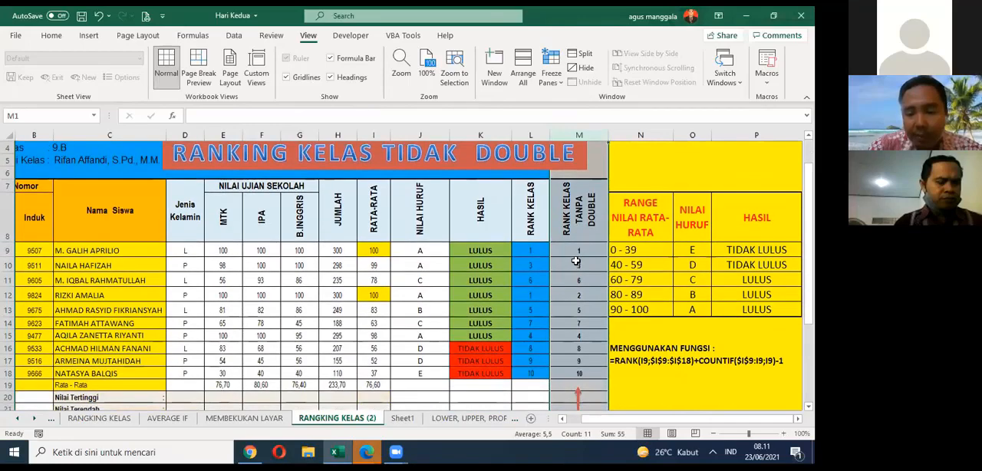
scroll(575, 261, "down", 2)
left_click(615, 307)
scroll(616, 309, "up", 2)
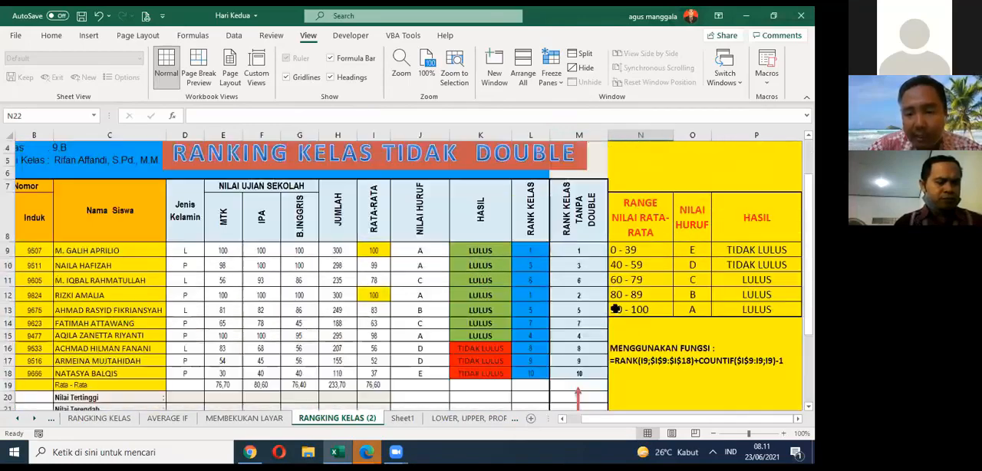
Step: Save the workbook and clear the RANK KELAS TANPA DOUBLE ranks in M10:M18, keeping the formula in M9
key("ctrl+s")
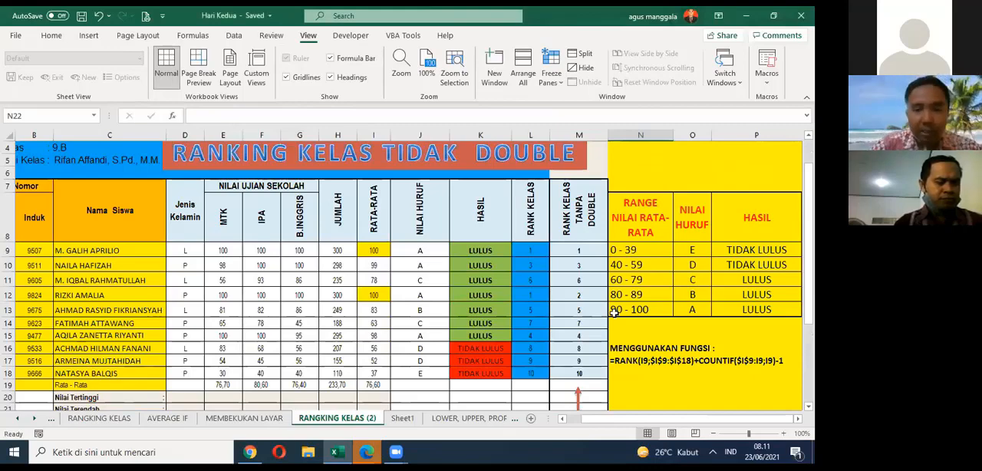
left_click_drag(581, 253, 574, 381)
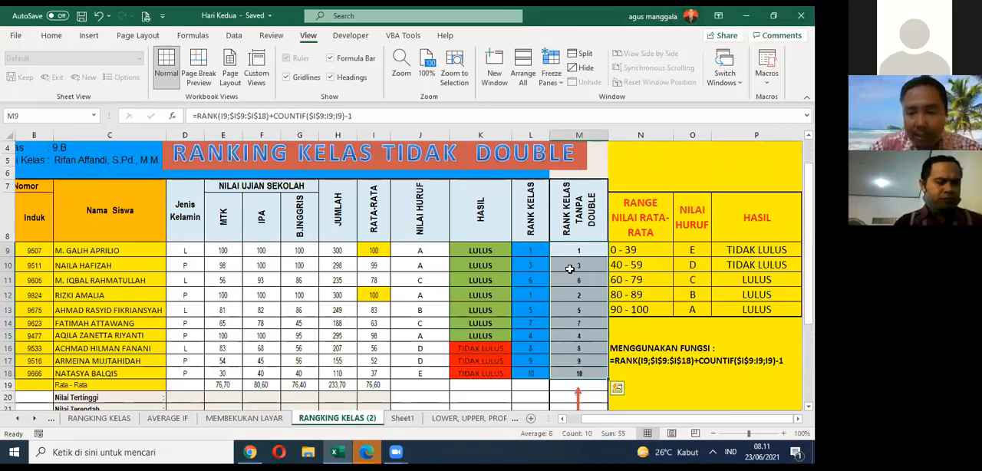
left_click_drag(569, 268, 577, 370)
key("Delete")
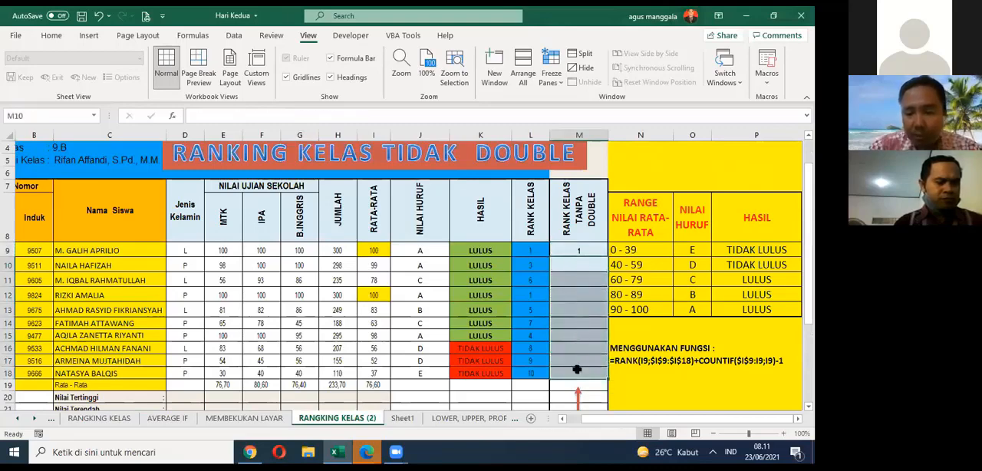
Step: Fill the RANK plus COUNTIF formula from M9 down through M18
left_click(574, 271)
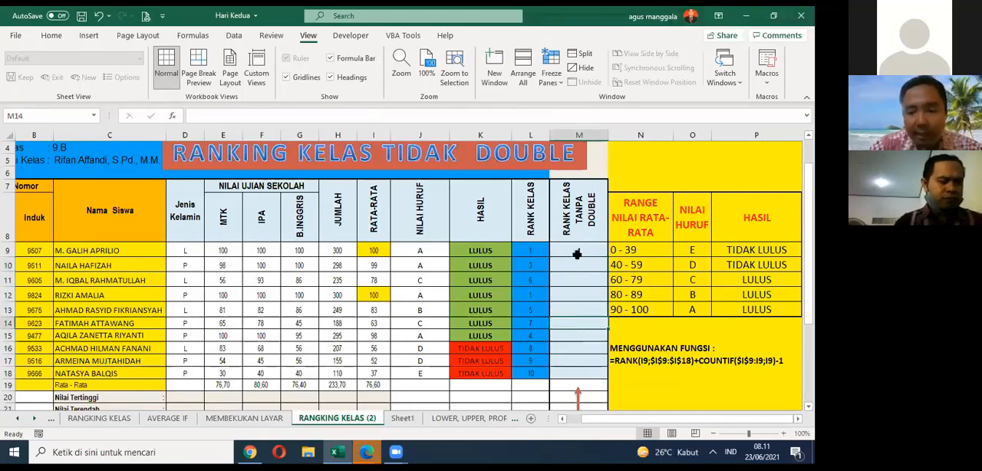
left_click(576, 254)
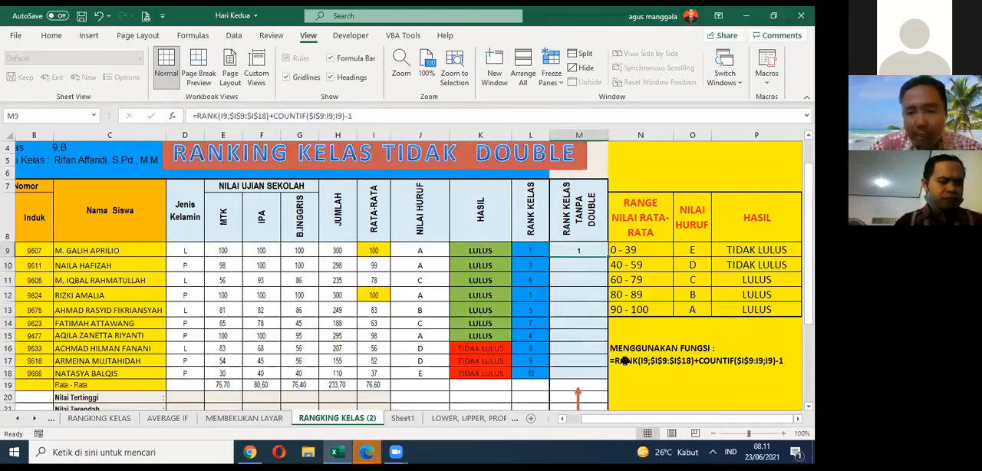
left_click_drag(607, 257, 568, 376)
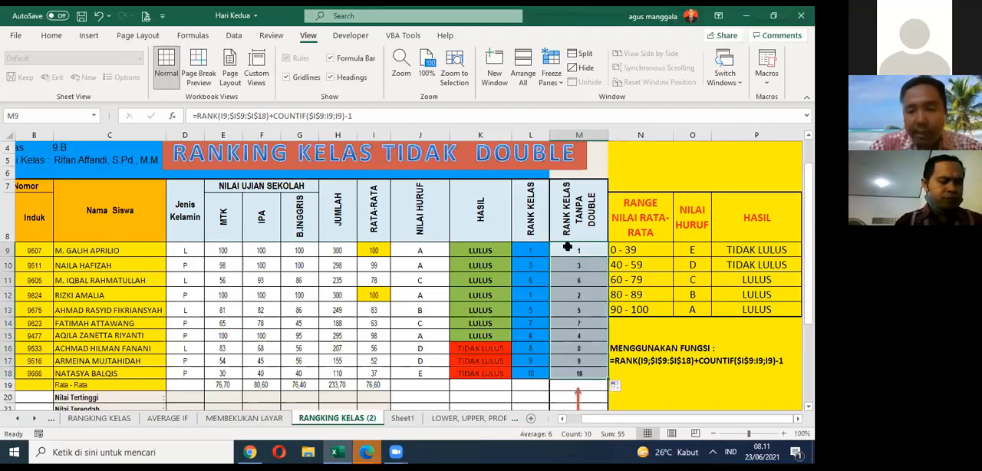
Step: Review the RANK KELAS TANPA DOUBLE header and the refilled ranks in M9:M18, highlighting column M
left_click(568, 207)
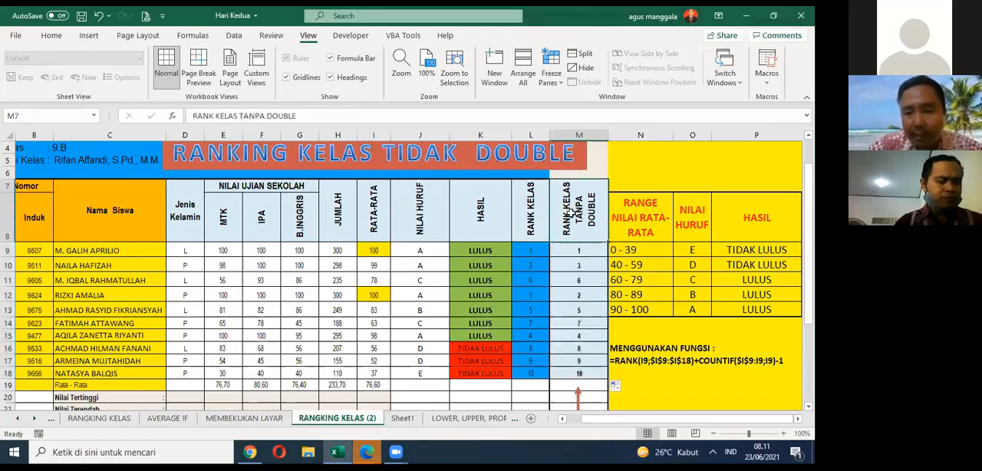
left_click_drag(576, 250, 587, 372)
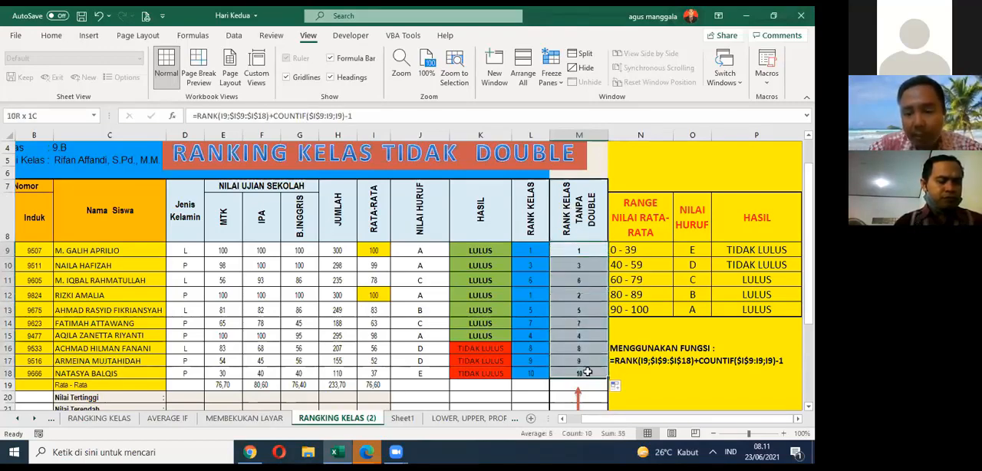
left_click(577, 135)
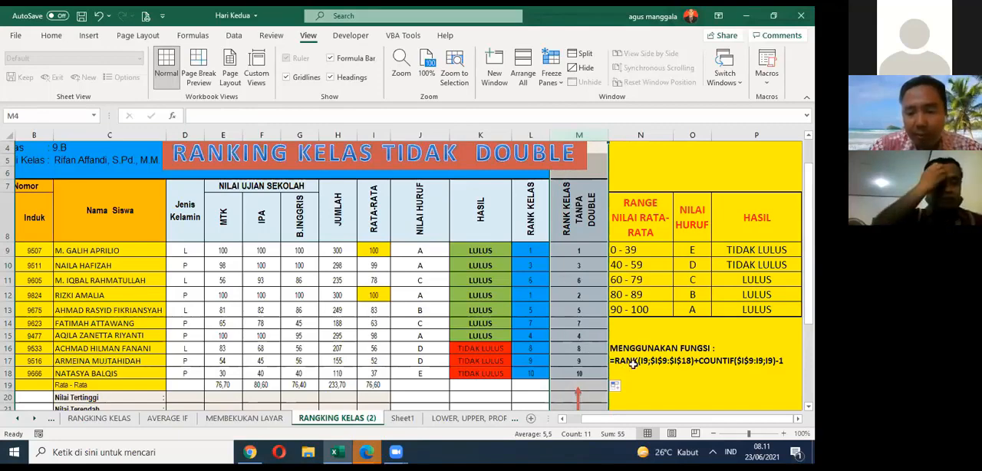
left_click(741, 337)
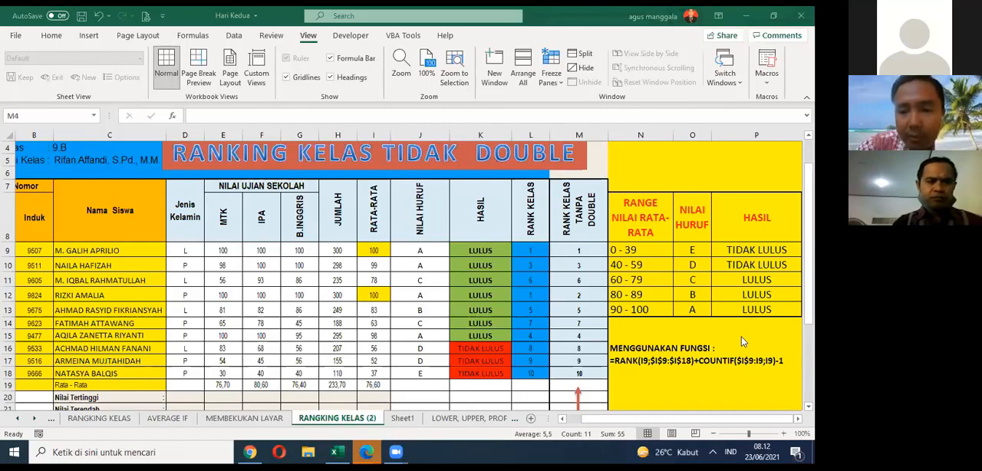
Step: Examine the number argument of RANK in the M9 formula, pointing it at I9 and keeping the formula as is
left_click(576, 247)
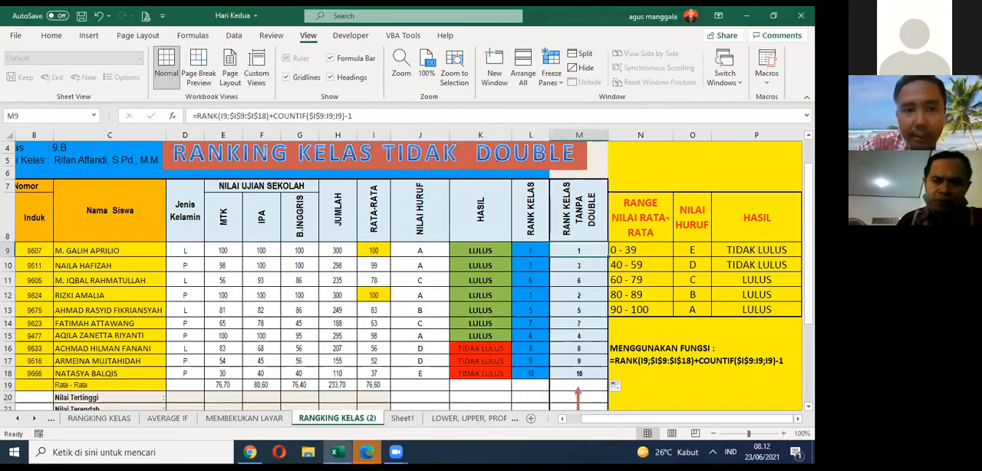
left_click(234, 116)
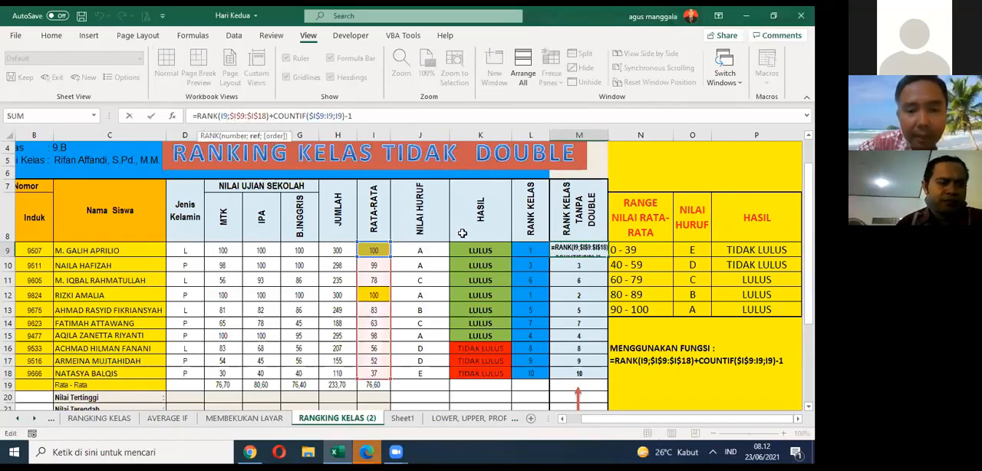
left_click(233, 136)
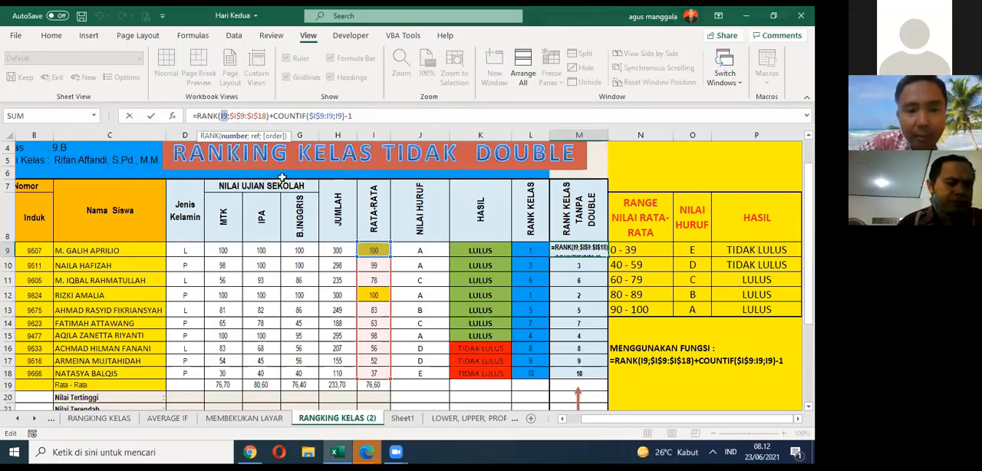
left_click(376, 249)
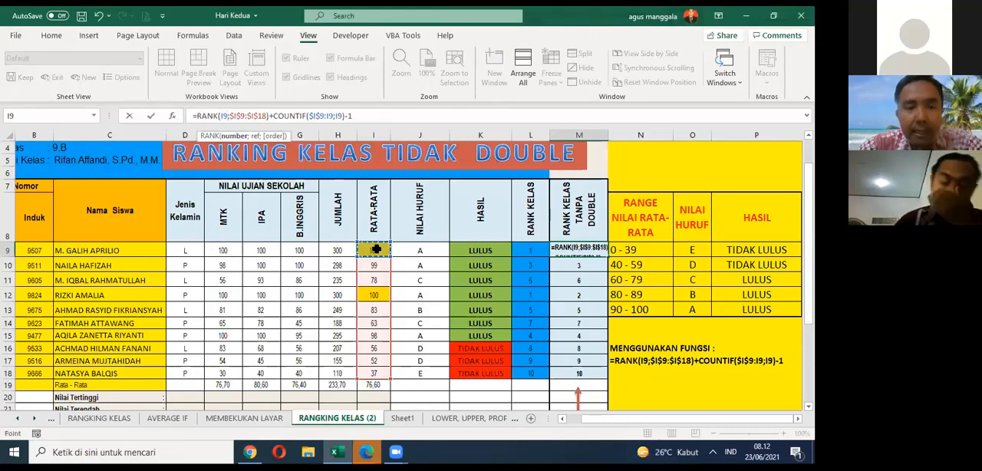
key("ctrl+Return")
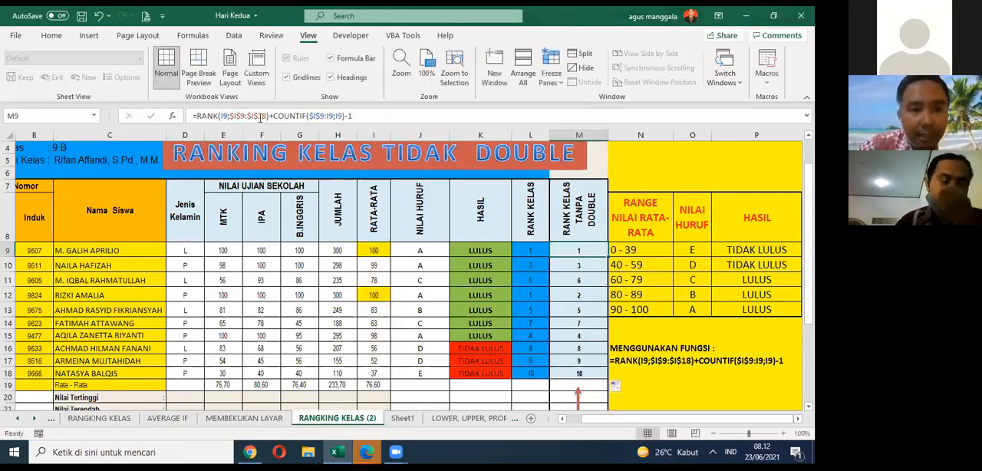
Step: Change the RANK range in the M9 formula from absolute to relative references, I9:I18
left_click(261, 116)
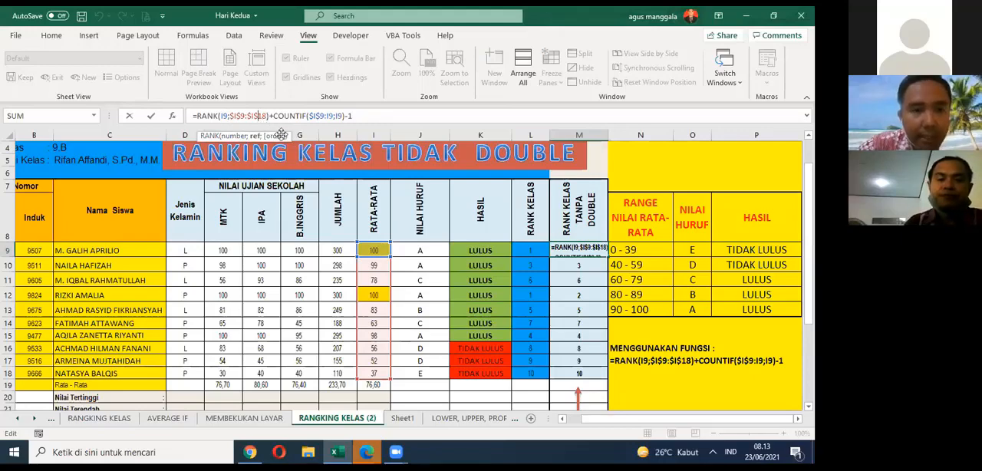
key("F4")
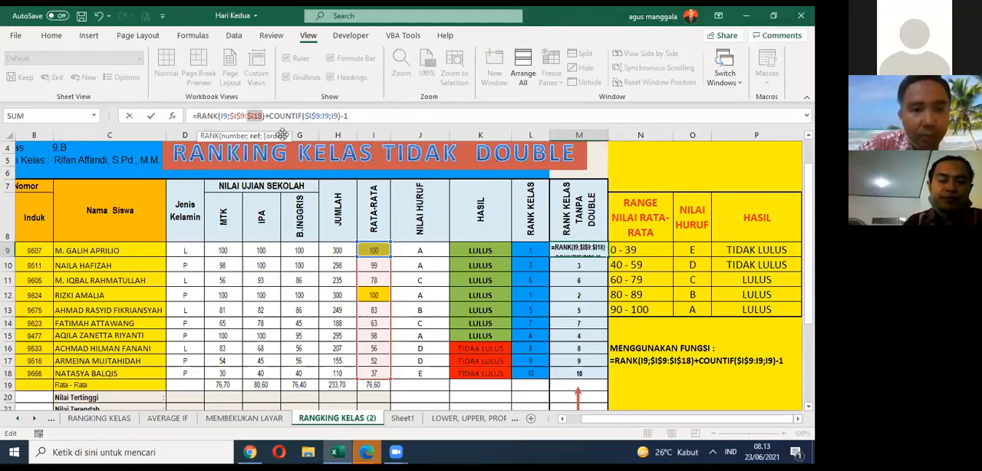
key("F4")
left_click(241, 116)
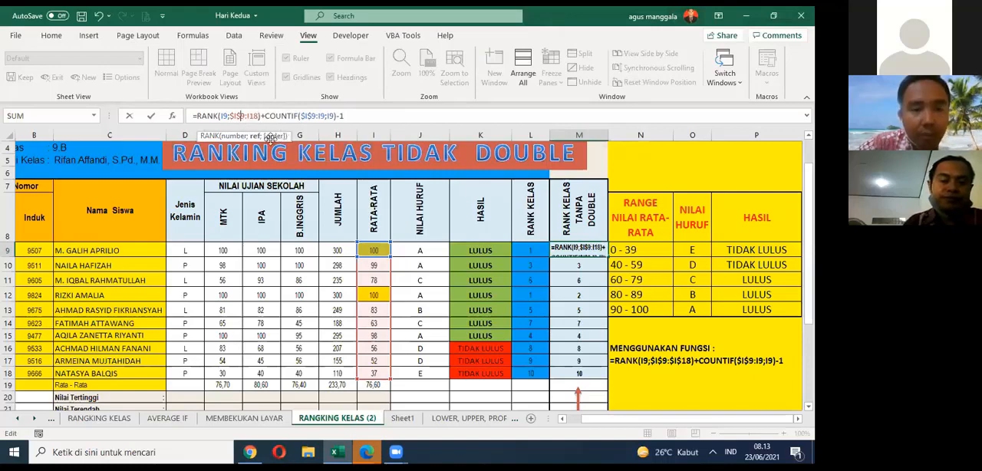
key("F4")
key("F4")
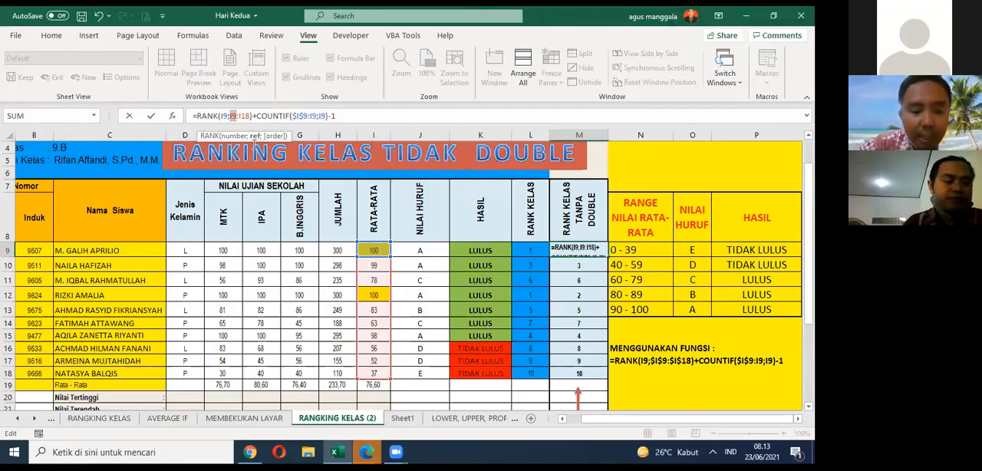
Step: Cycle the first cell reference of the RANK range in M9 through absolute and mixed forms, ending on relative I9
key("F4")
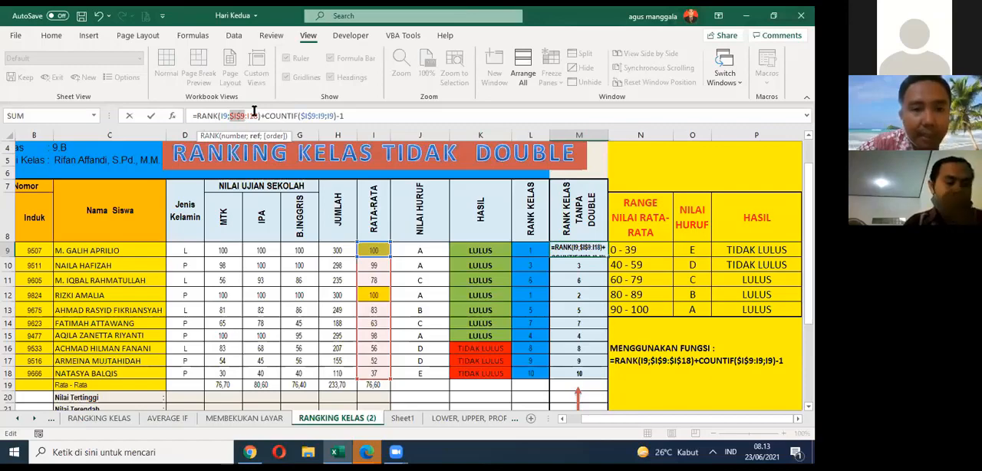
key("F4")
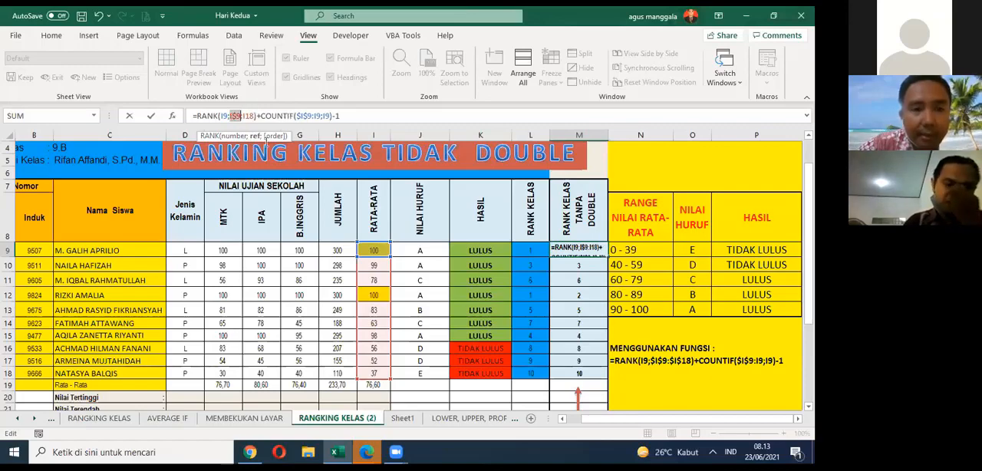
key("F4")
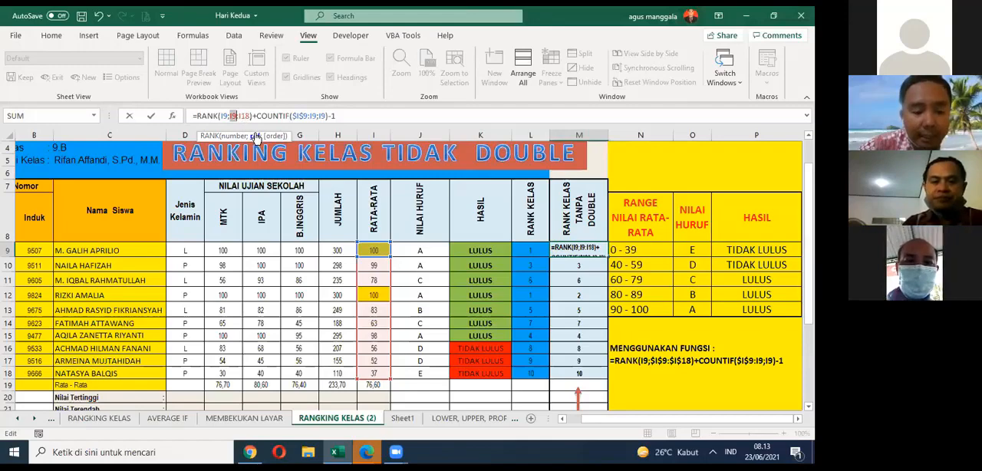
key("F4")
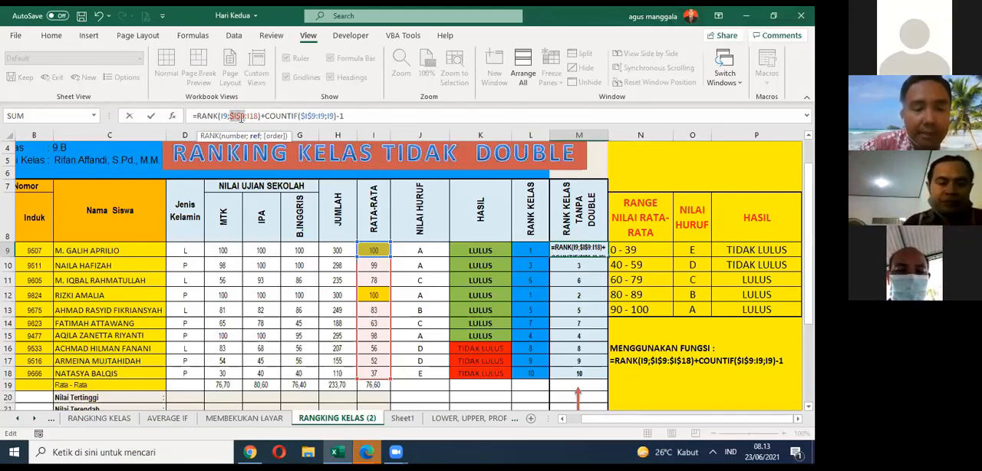
key("F4")
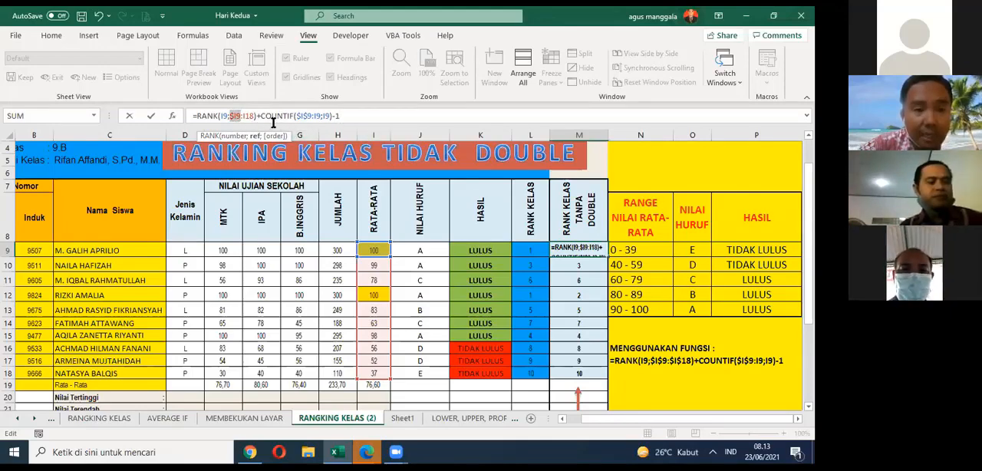
key("F4")
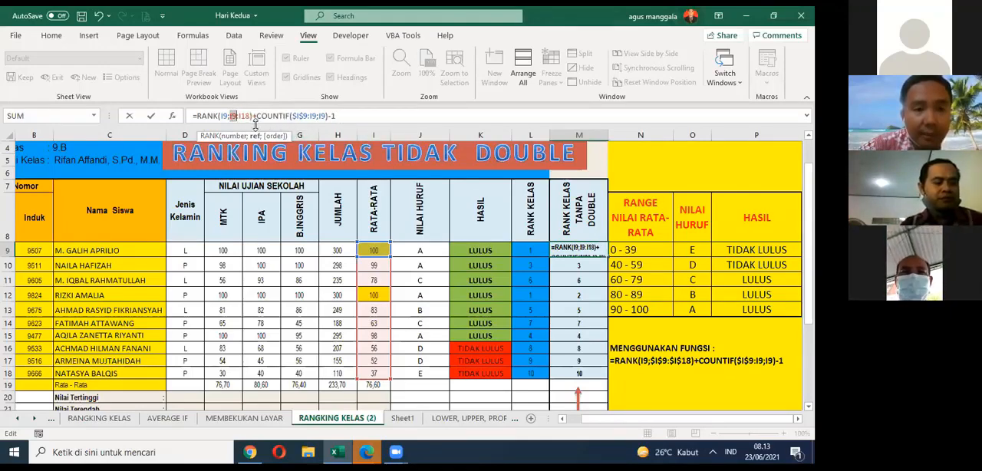
Step: Examine the COUNTIF range and criteria arguments and the closing -1 in the M9 formula
left_click(237, 117)
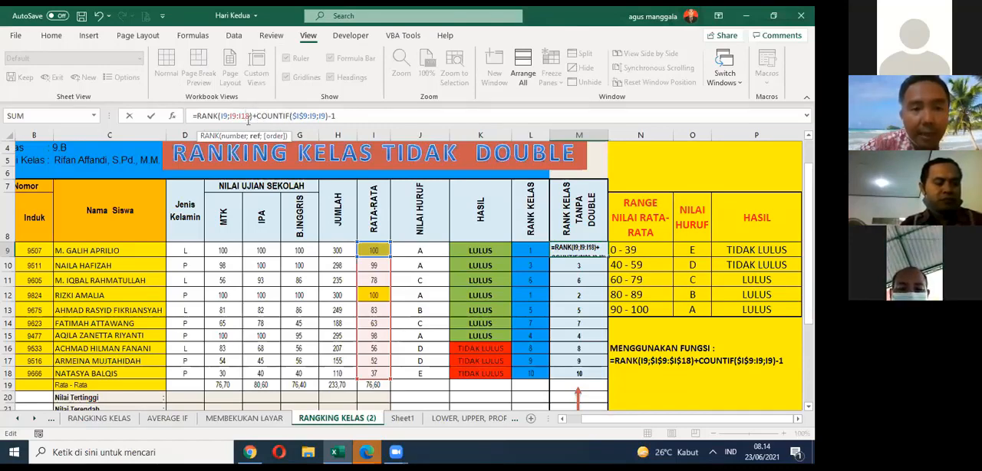
left_click(296, 116)
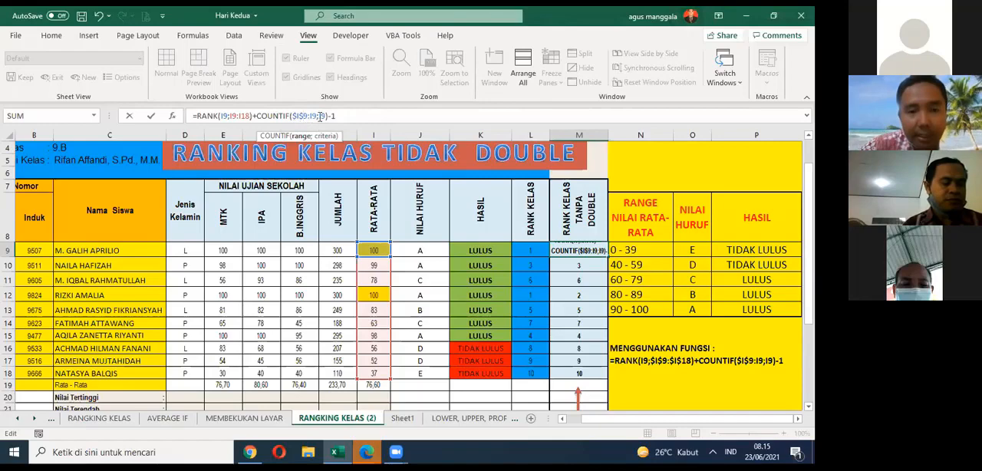
left_click(312, 116)
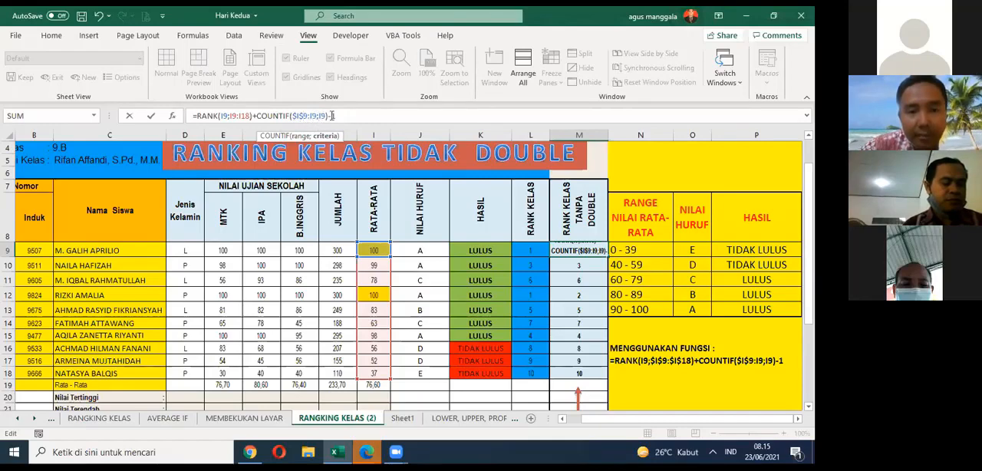
left_click(330, 116)
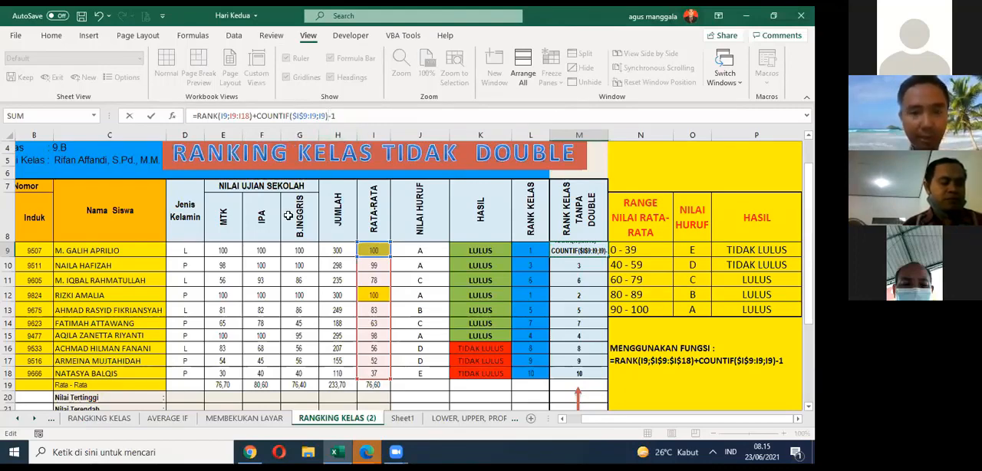
Step: Make the RANK range in M9 absolute again as $I$9:$I$18 and commit the formula
left_click(234, 115)
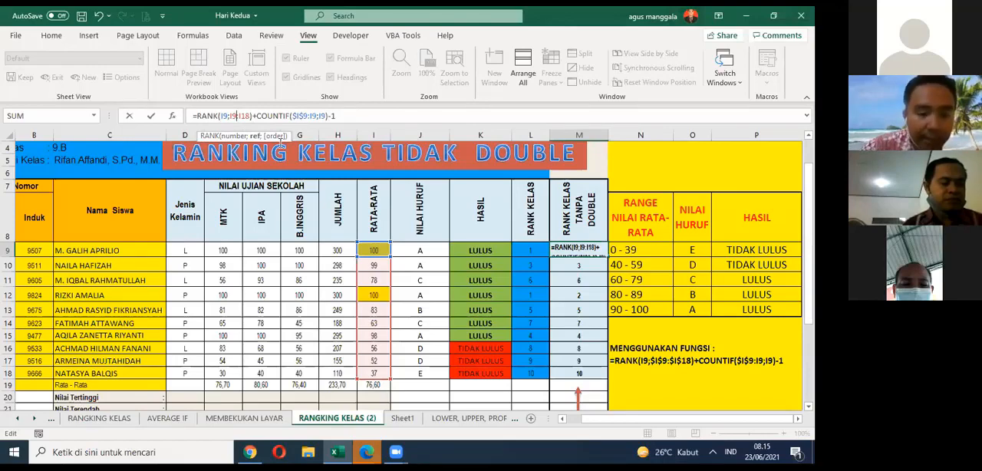
key("F4")
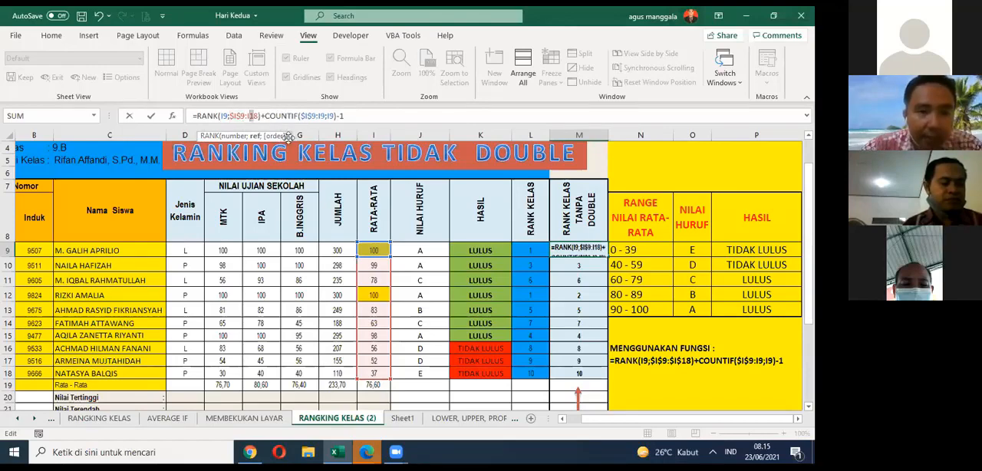
key("ctrl+Return")
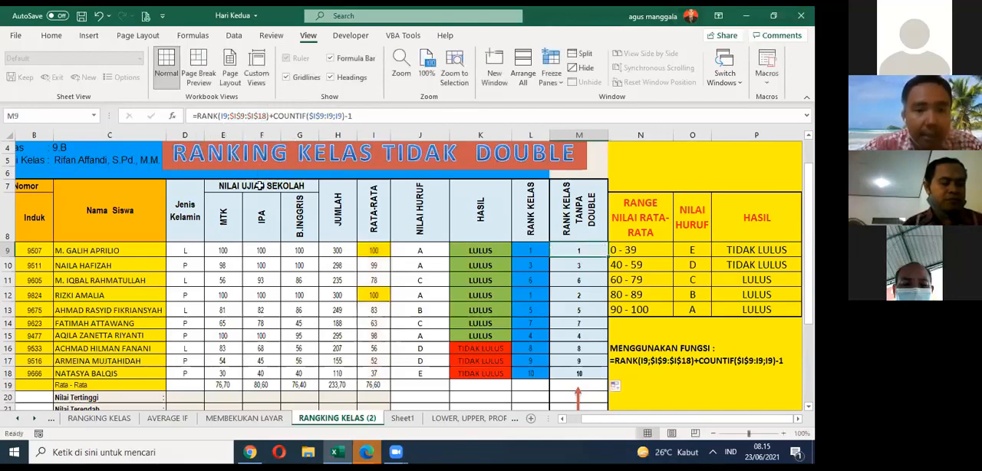
left_click(372, 121)
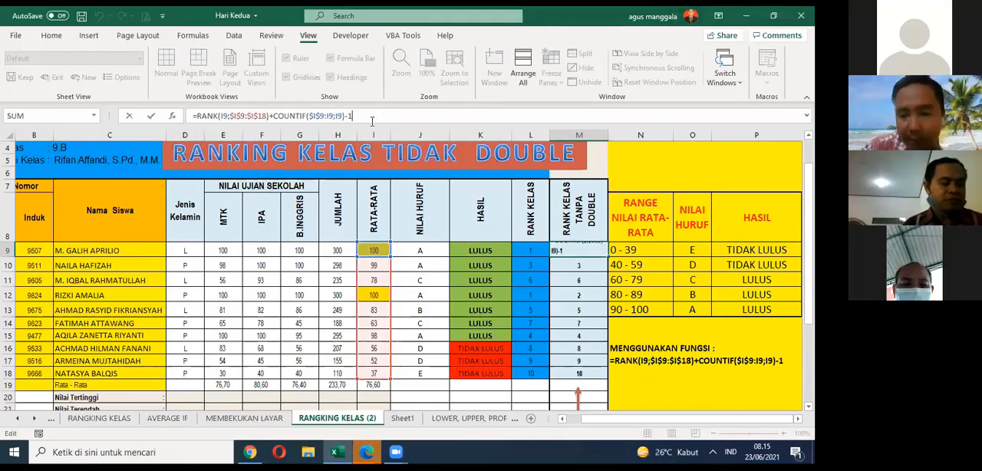
key("Return")
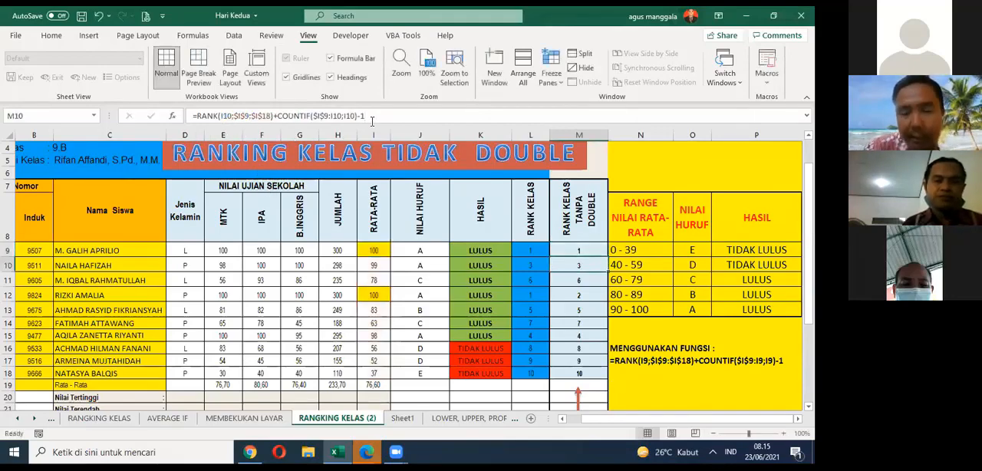
Step: Fill the M9 formula down through M18 and check the copied formula in M18 and the ranks in M9:M18
left_click(564, 250)
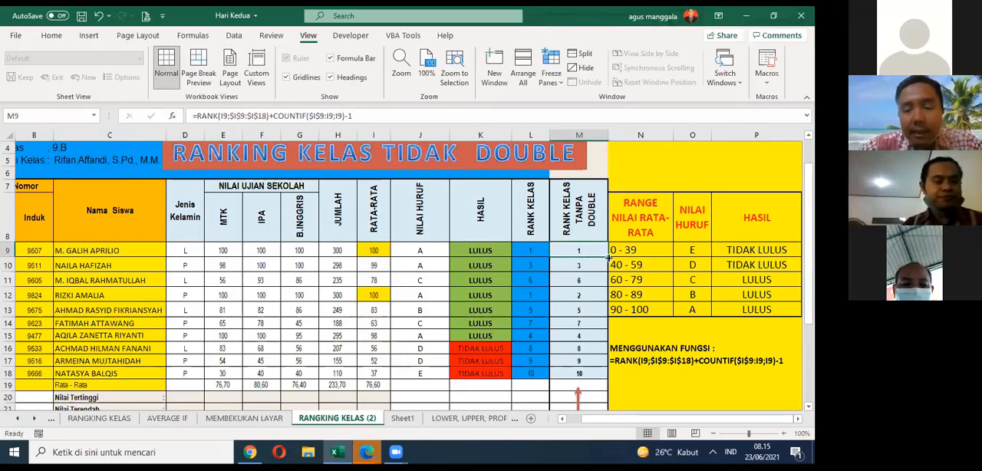
left_click_drag(607, 257, 601, 376)
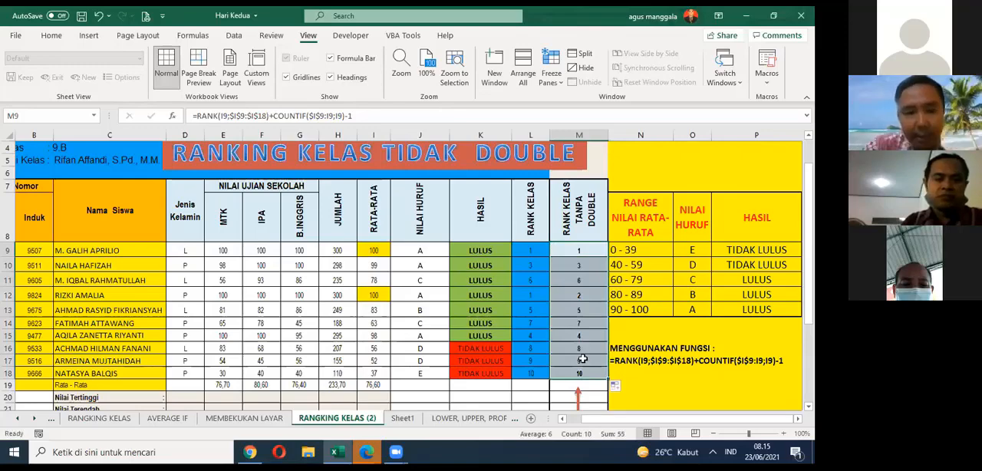
double_click(579, 373)
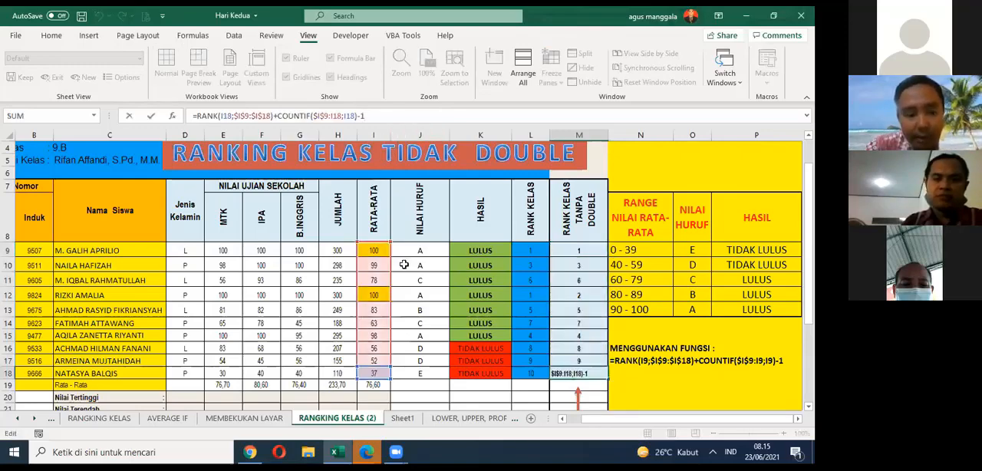
left_click(583, 279)
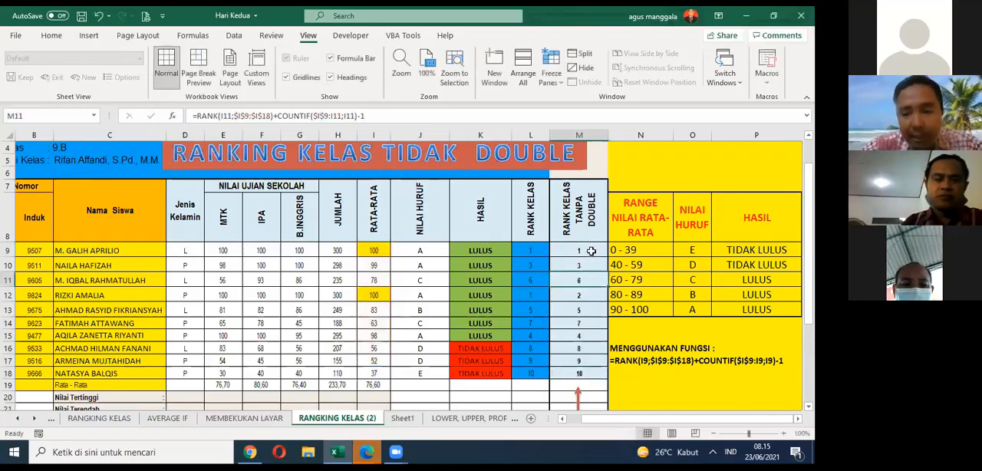
left_click_drag(590, 251, 585, 375)
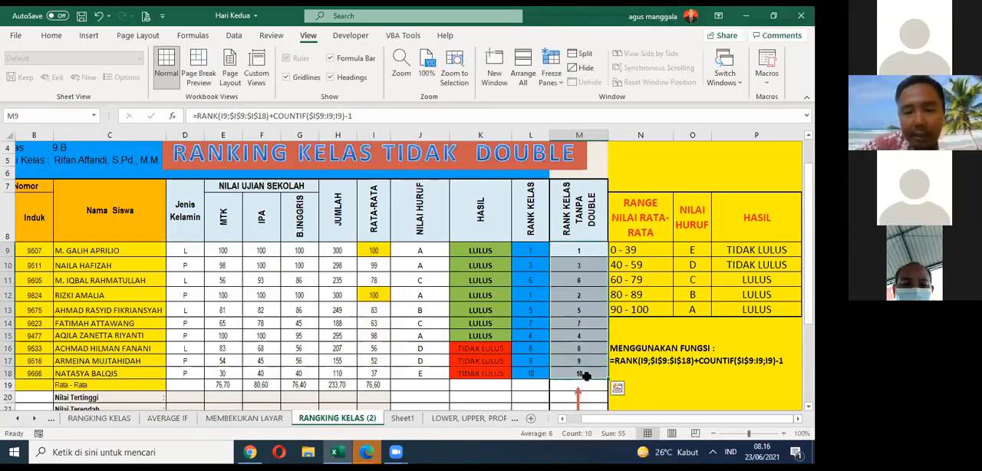
Step: Review the complete RANK plus COUNTIF formula in M9, highlighting its full text
left_click(583, 251)
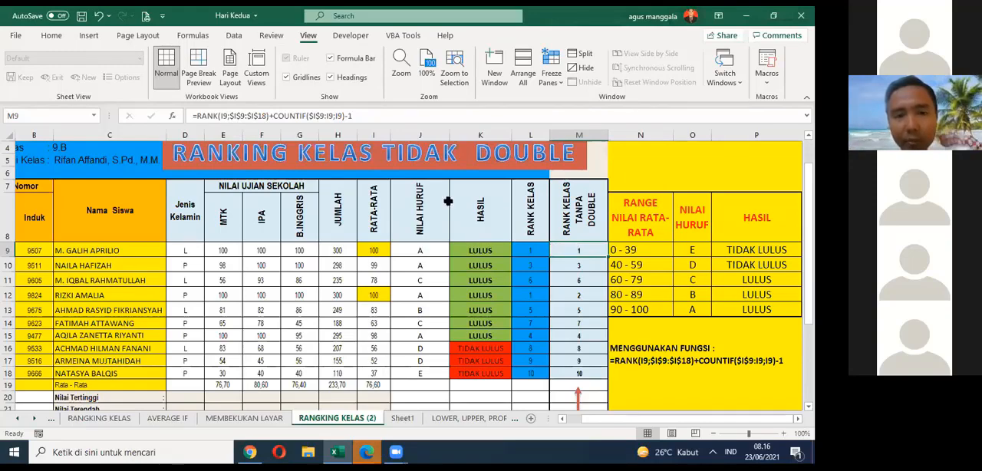
left_click(216, 119)
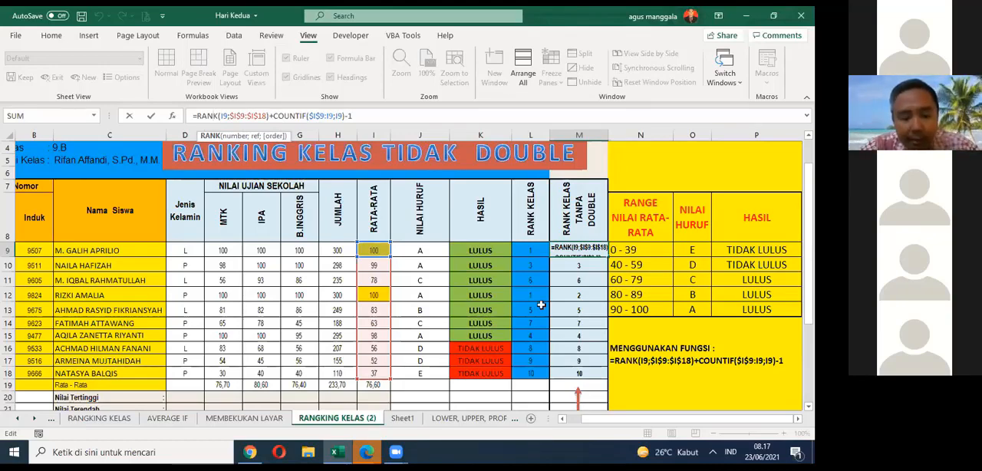
key("ctrl+Return")
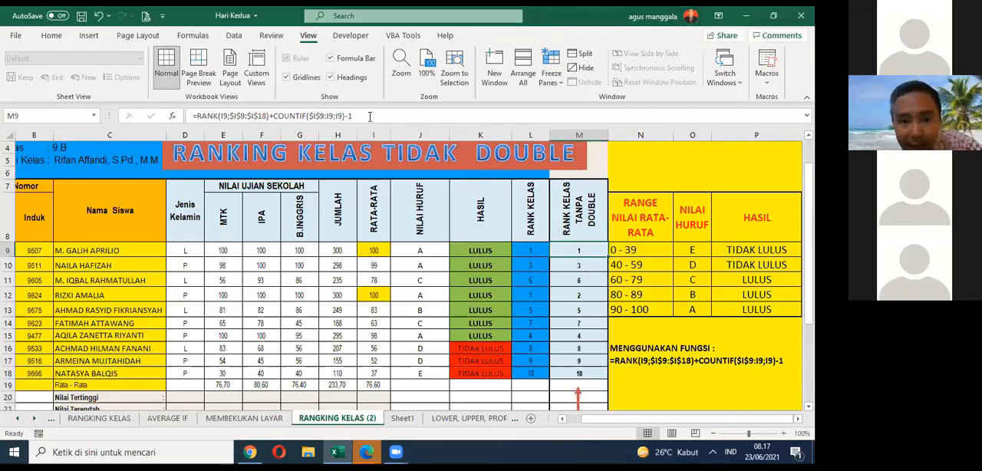
left_click_drag(352, 115, 183, 133)
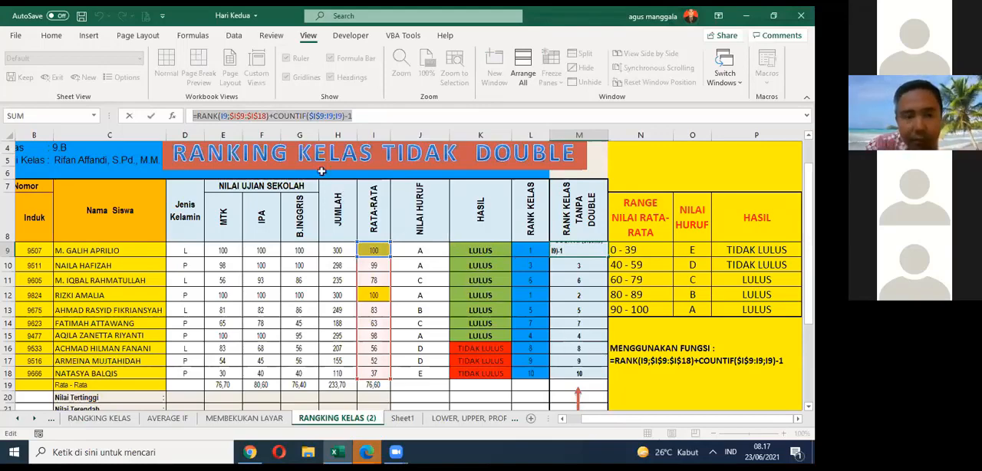
key("Escape")
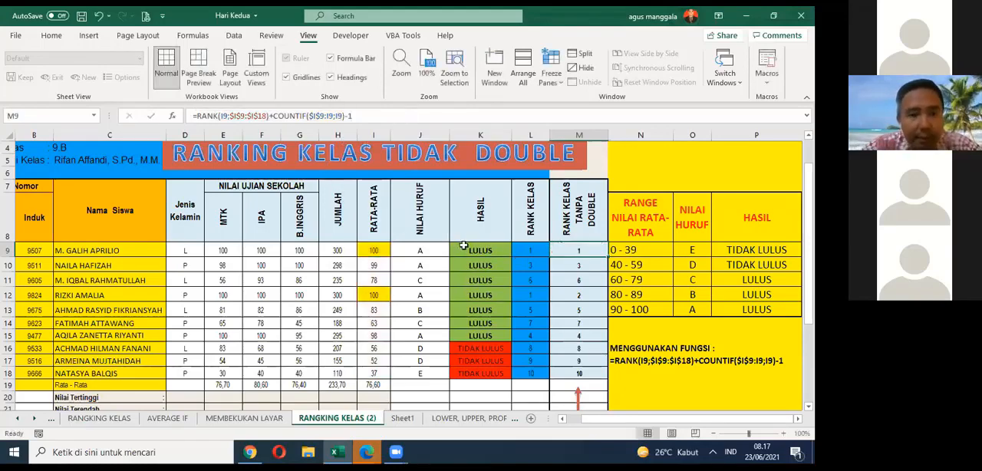
Step: Zoom the sheet to 250% on the written formula in N17 under MENGGUNAKAN FUNGSI
left_click(635, 359)
key("ctrl+c")
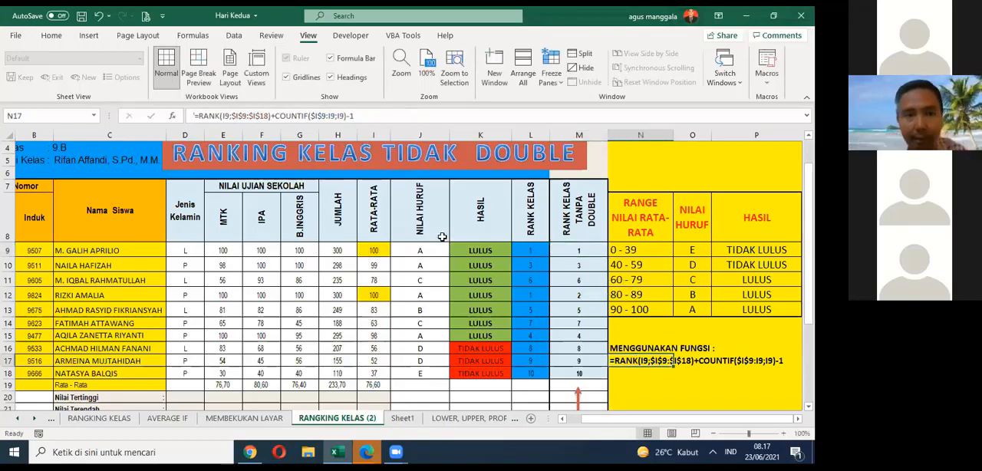
left_click_drag(748, 434, 759, 434)
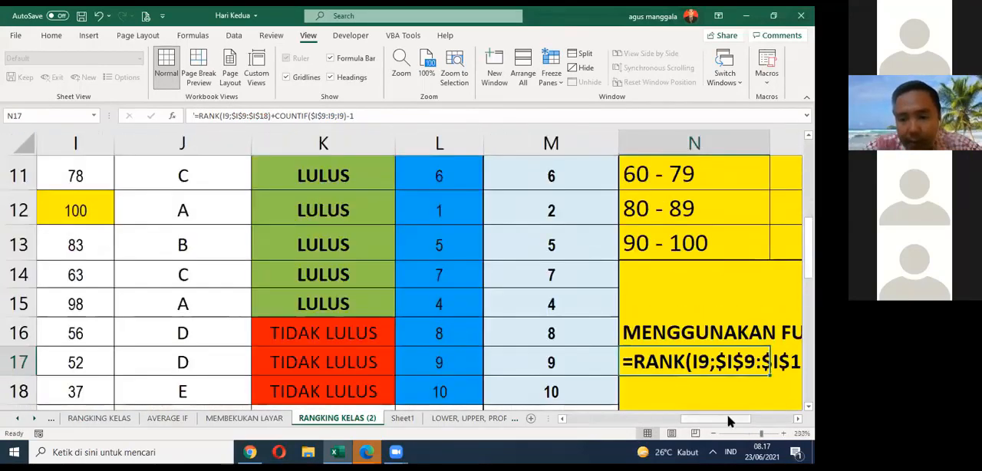
left_click_drag(704, 419, 769, 418)
scroll(758, 392, "up", 2)
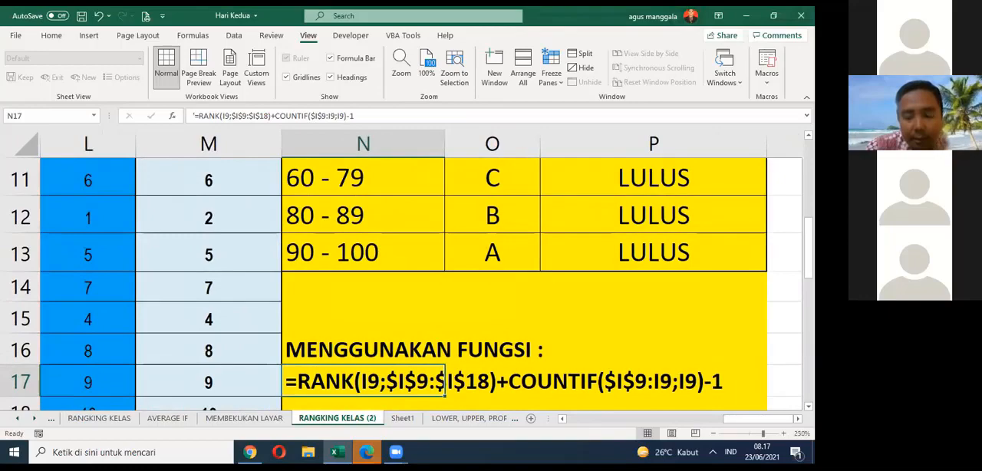
scroll(328, 307, "down", 1)
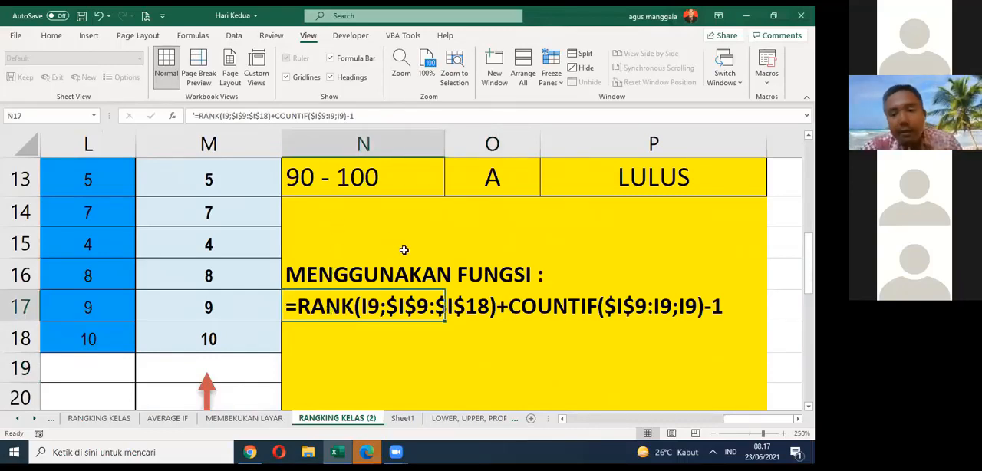
Step: Highlight the full formula text stored in N17, then leave the cell's edit mode
left_click(368, 115)
left_click_drag(368, 115, 193, 115)
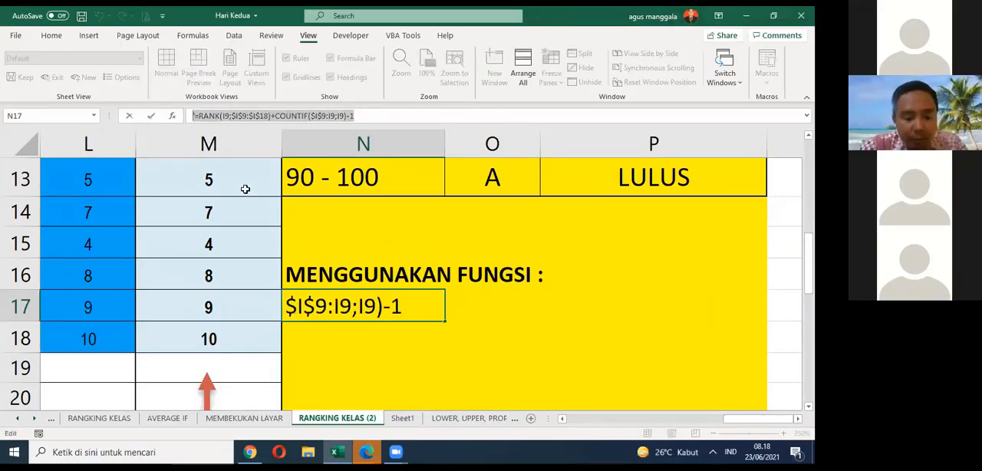
key("Escape")
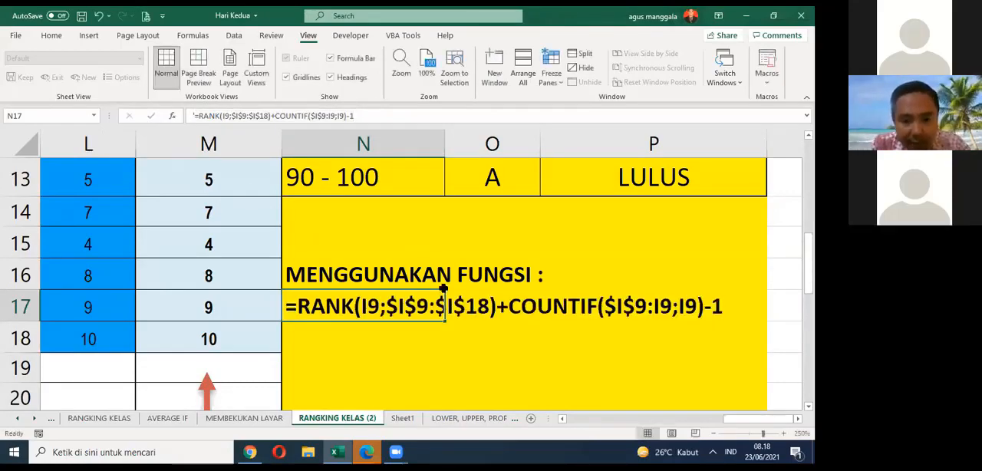
Step: Return the sheet to 100% zoom with the RANKING KELAS TIDAK DOUBLE title box and the student table in view
scroll(565, 366, "up", 2)
scroll(567, 365, "down", 3)
scroll(596, 376, "up", 5)
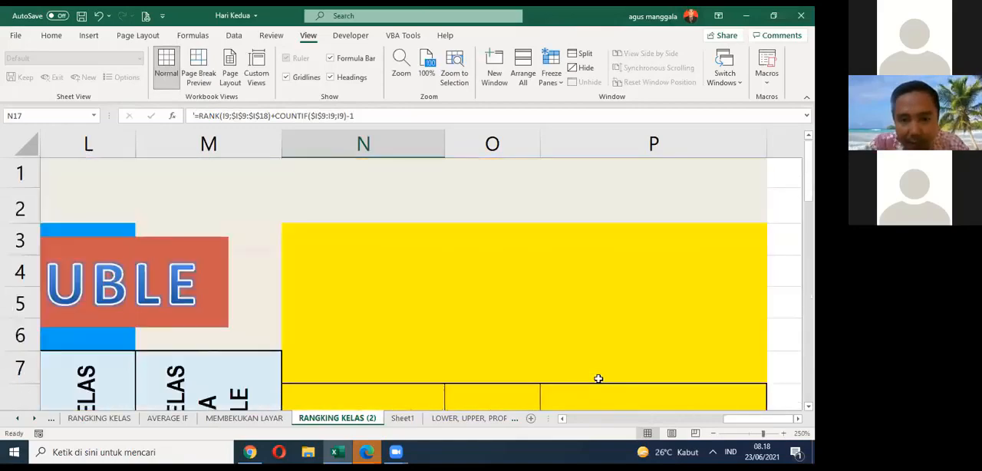
scroll(598, 376, "down", 7)
scroll(599, 376, "up", 7)
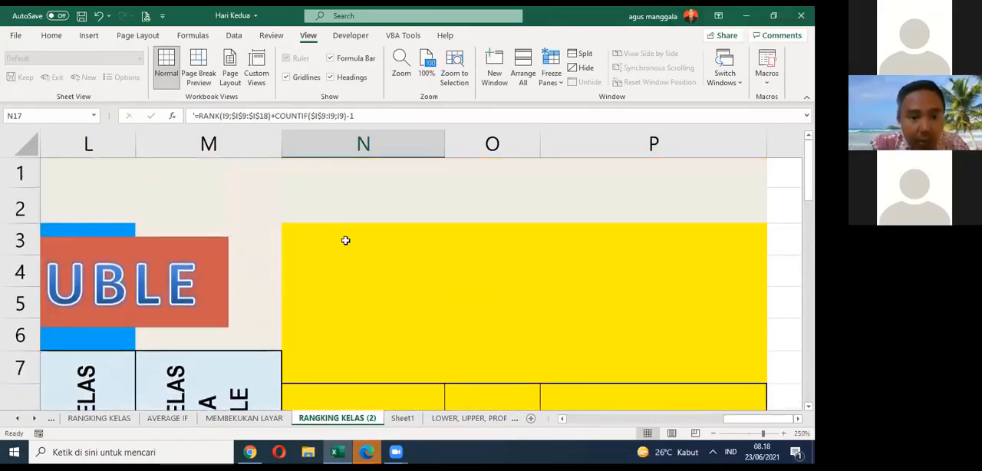
scroll(345, 241, "down", 10)
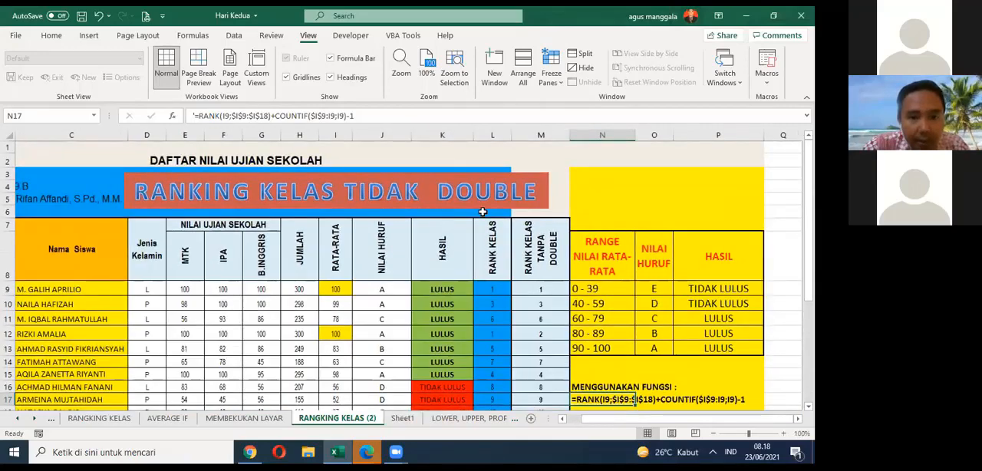
Step: Add '=RANK(I9;$I$9:$I$18)+COUNTIF($I$9:I9;I9)-1 below the heading in the red title box and resize the box to fit the formula on one line
left_click(482, 212)
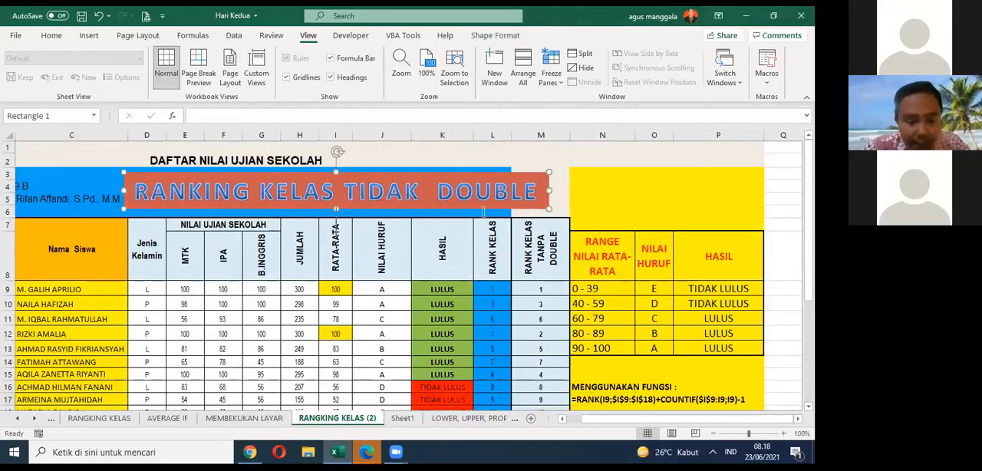
left_click(483, 213)
left_click_drag(339, 209, 338, 290)
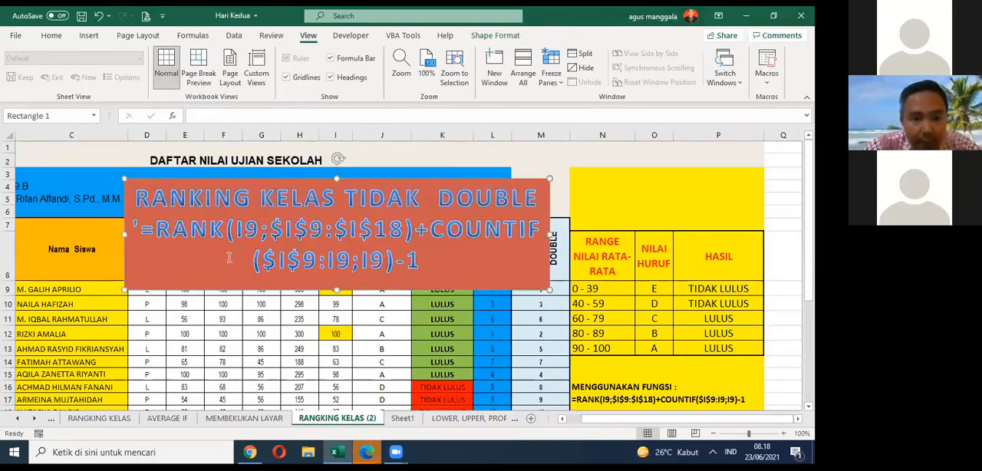
left_click_drag(131, 233, 9, 223)
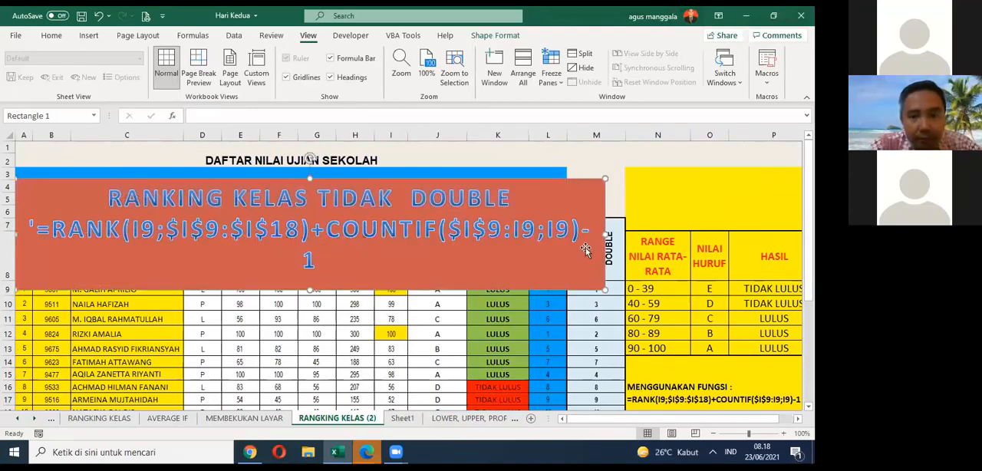
left_click_drag(605, 233, 611, 232)
left_click_drag(315, 289, 315, 254)
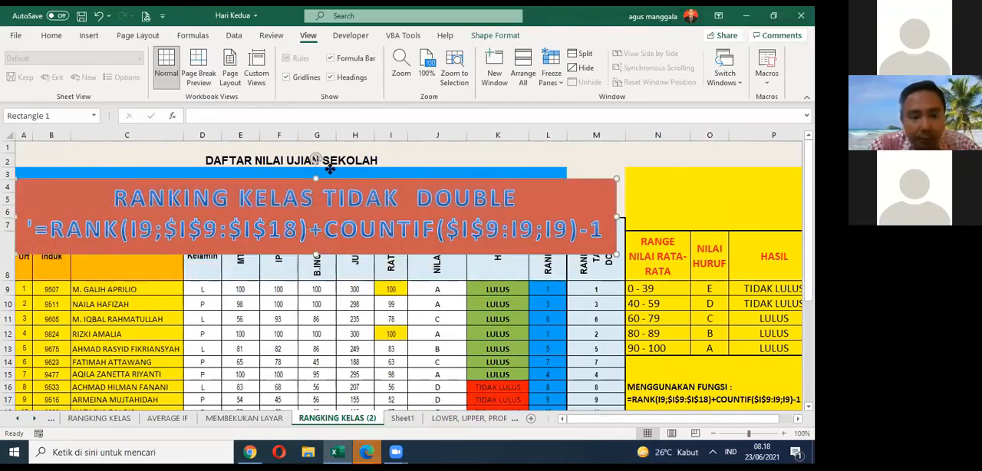
Step: Move the title box up over rows 1 to 6, clear of the table header, and delete the apostrophe before its formula
left_click_drag(330, 167, 329, 132)
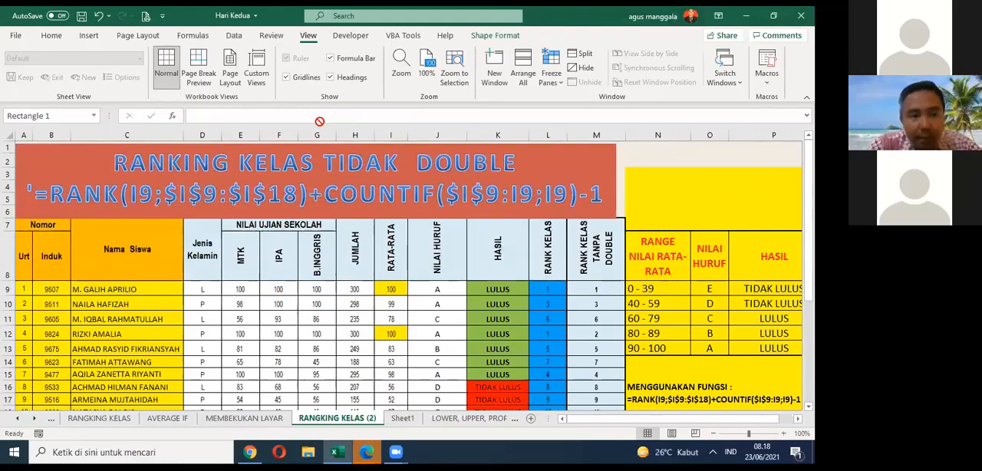
key("ctrl+z")
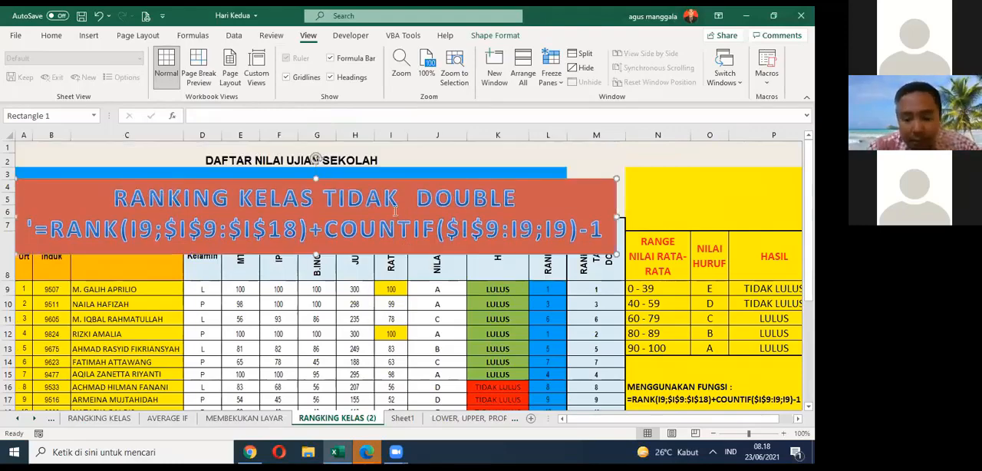
key("Up")
key("Up")
key("Up")
key("Up")
key("Up")
key("Up")
key("Up")
key("Up")
key("Up")
key("Up")
key("Up")
key("Up")
key("Up")
key("Up")
key("Up")
key("Up")
key("Up")
key("Up")
key("Up")
key("Up")
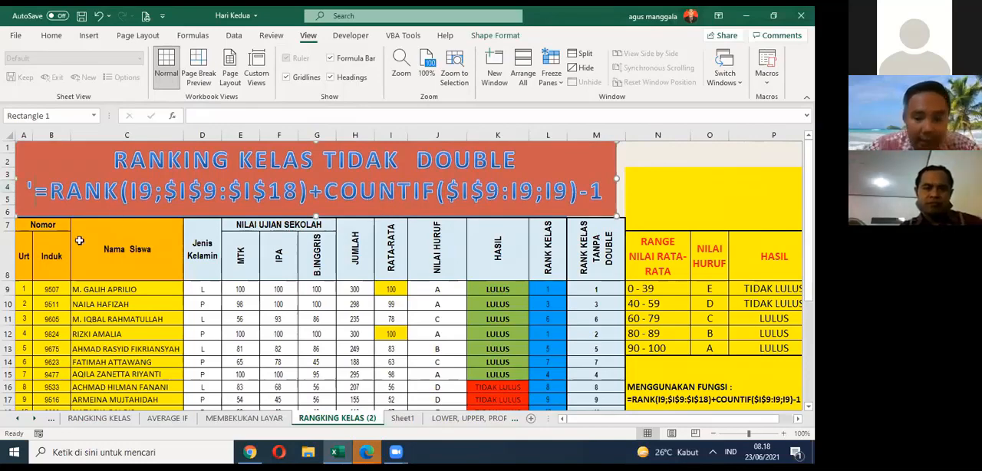
key("BackSpace")
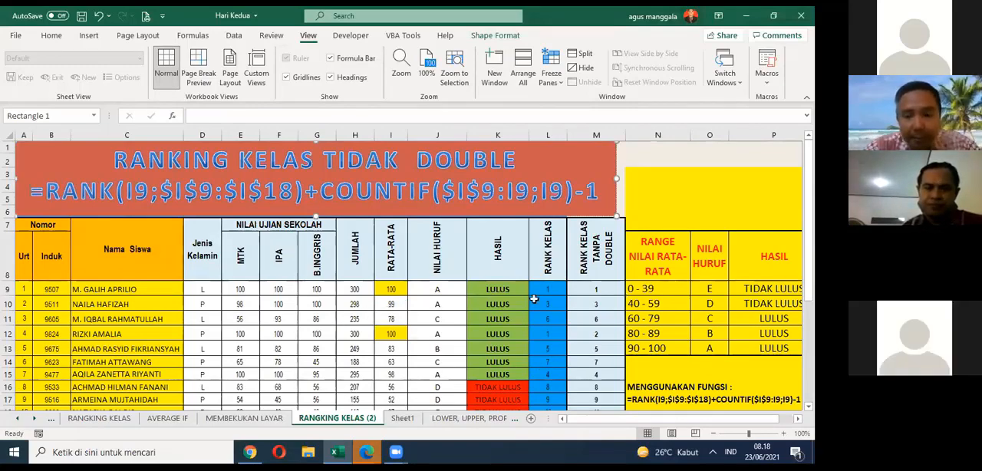
Step: Fill the RANK plus COUNTIF formula in M9 down through M18 in the RANK KELAS TANPA DOUBLE column
left_click(588, 291)
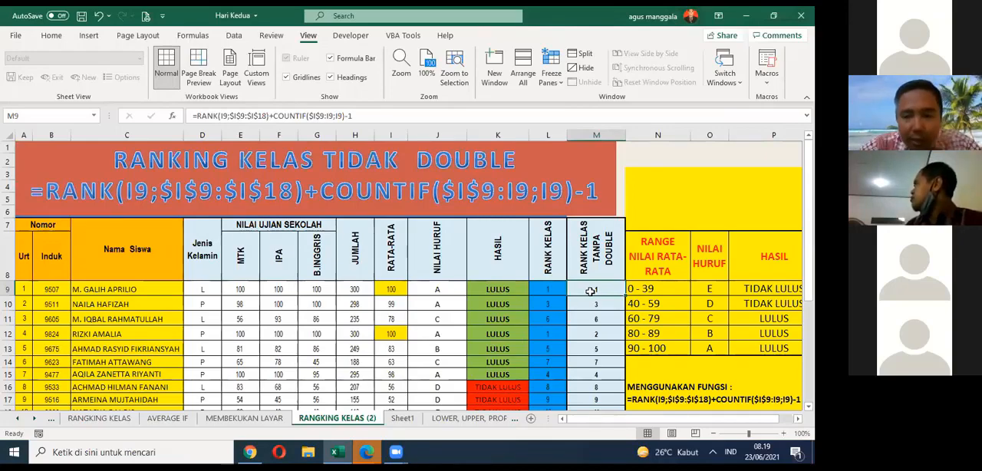
left_click(117, 181)
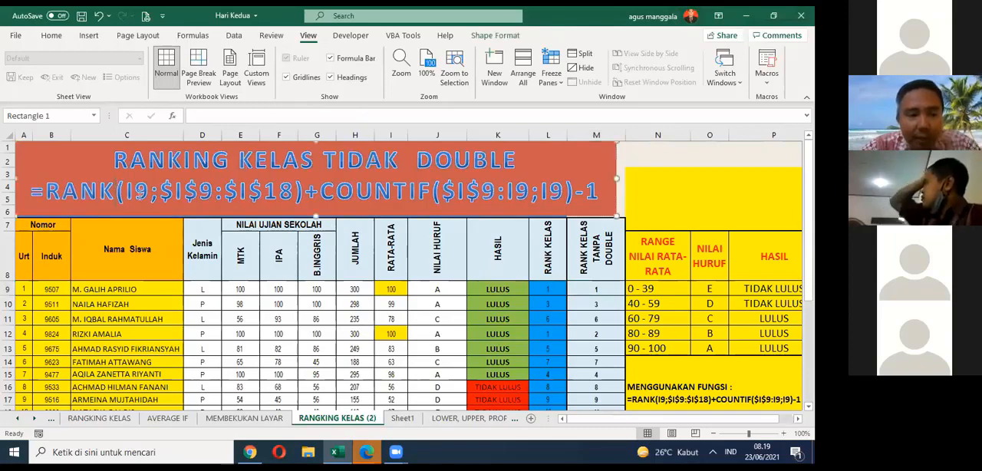
left_click(603, 290)
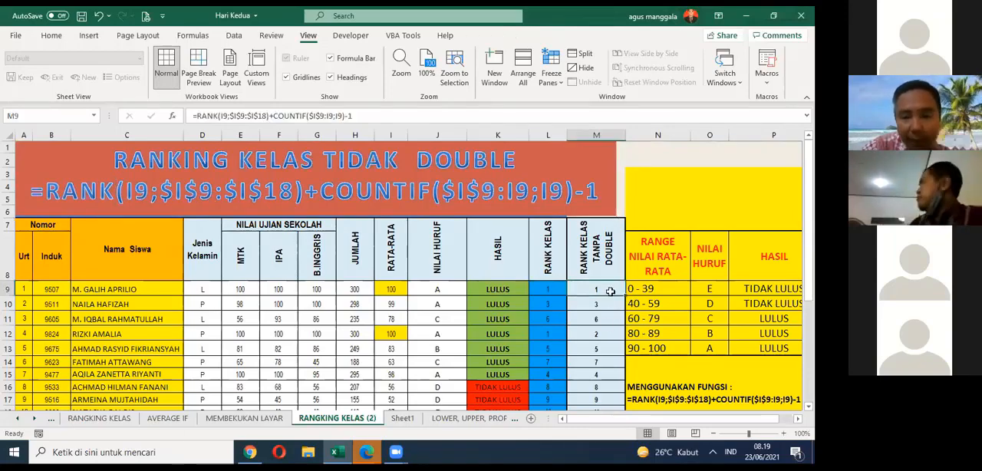
scroll(616, 292, "down", 2)
scroll(615, 291, "up", 2)
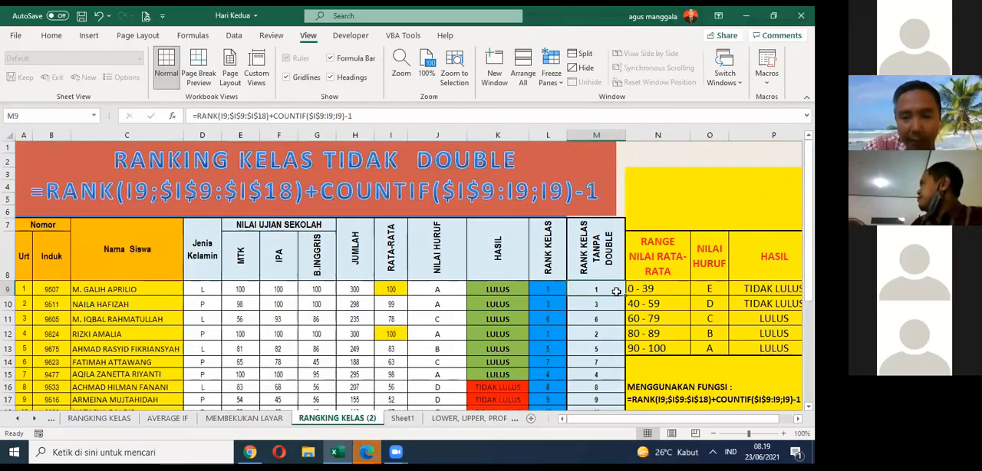
left_click_drag(624, 296, 616, 375)
scroll(596, 321, "up", 1)
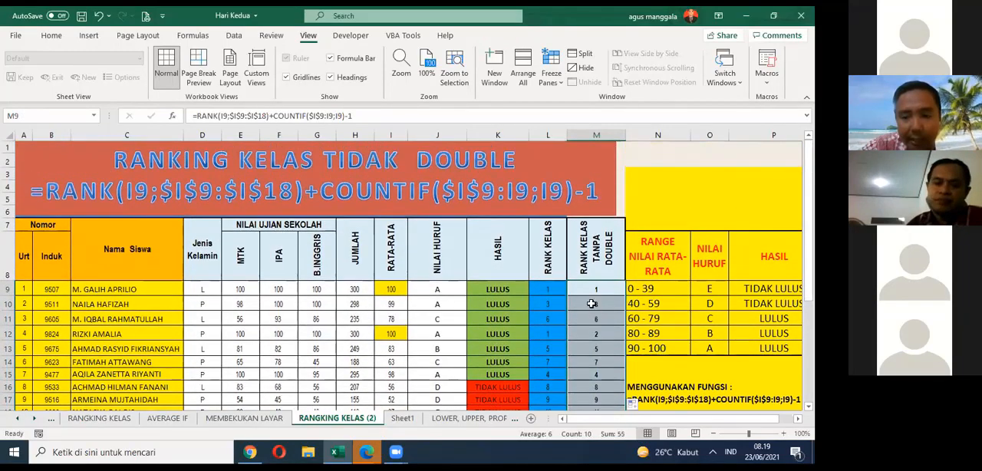
Step: Highlight the whole formula line in the title box and compare it with the formula in M9
left_click(591, 288)
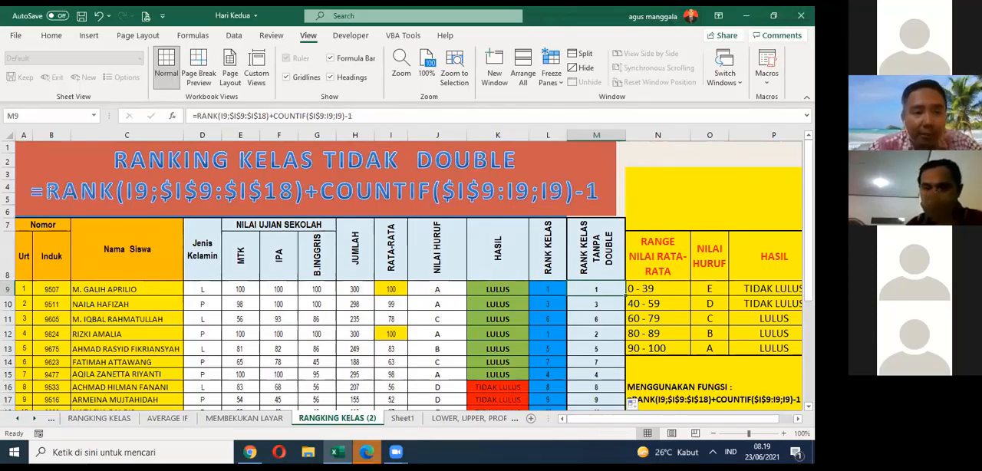
left_click_drag(36, 191, 603, 189)
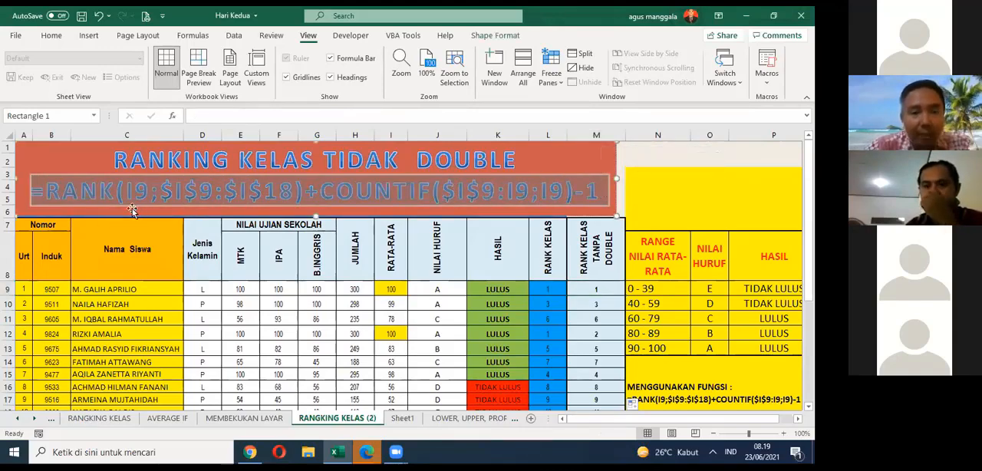
left_click(314, 294)
left_click(604, 290)
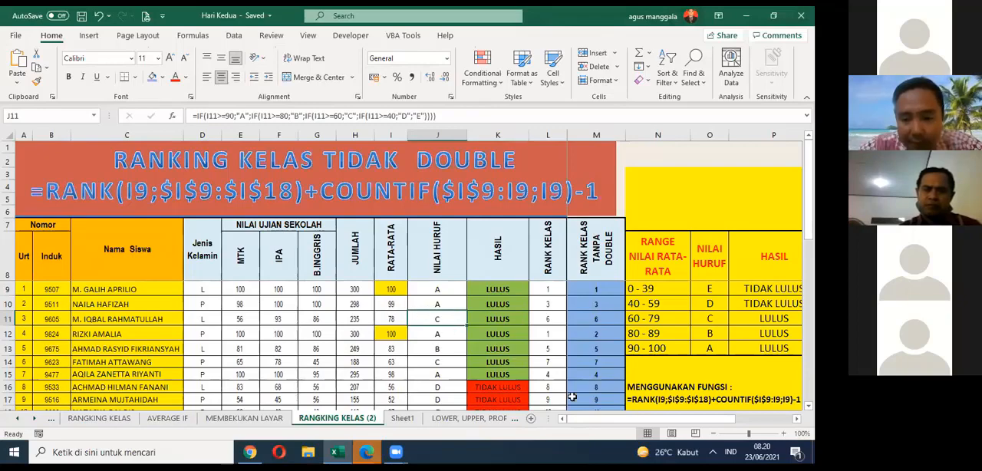
Step: Leave M9's edit mode with its formula kept, and step through M9:M18 to inspect the copied formula in each cell
left_click_drag(577, 418, 578, 418)
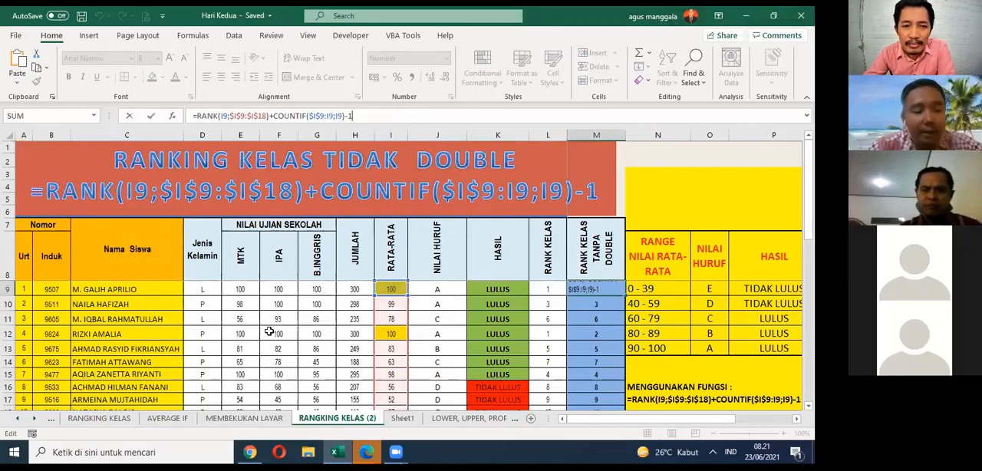
key("ctrl+Return")
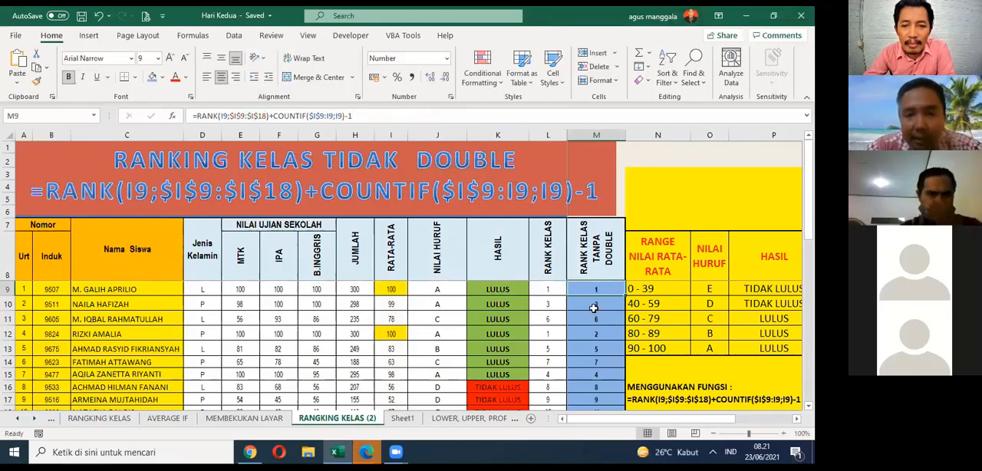
key("Return")
key("Return")
key("Return")
key("Return")
key("Return")
key("Return")
key("Return")
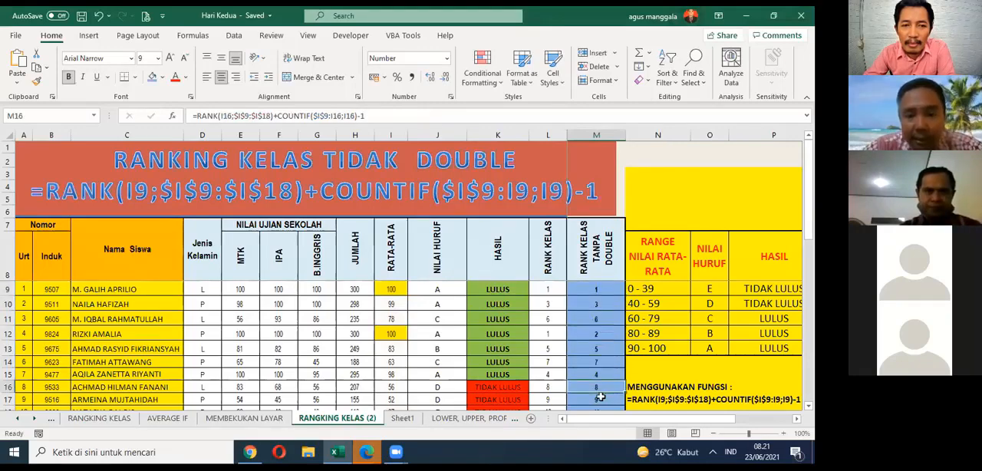
key("Return")
key("Return")
key("Return")
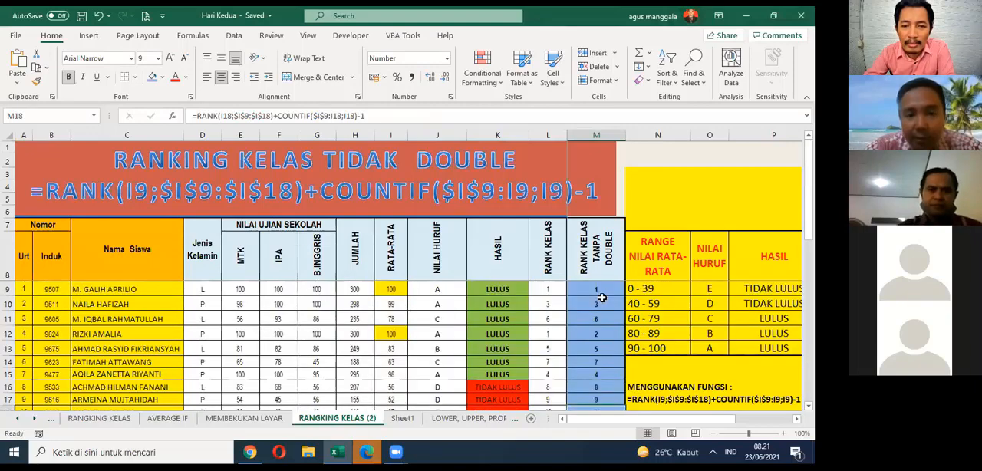
key("Return")
key("Return")
key("Return")
key("Return")
key("Return")
key("Return")
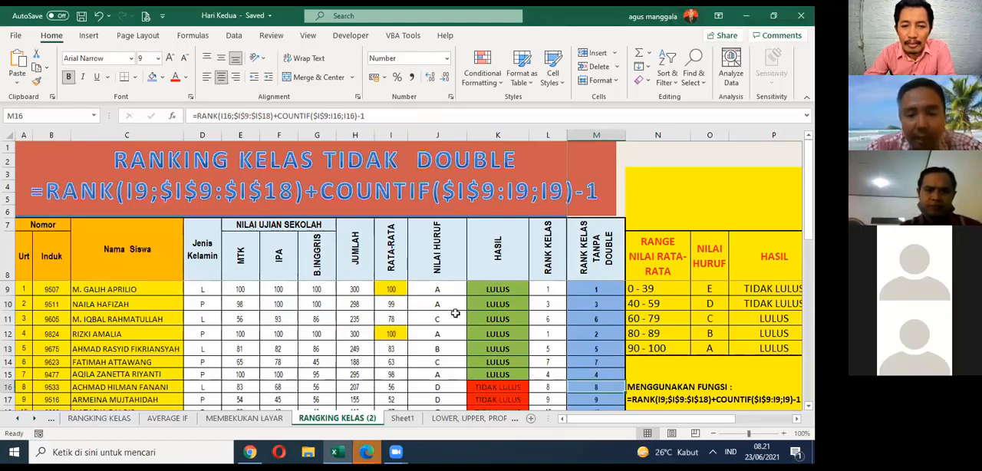
Step: Compare the formulas in M9 and M10 and examine the ranks without duplicates from M9 down to M18
left_click(599, 292)
left_click(601, 301)
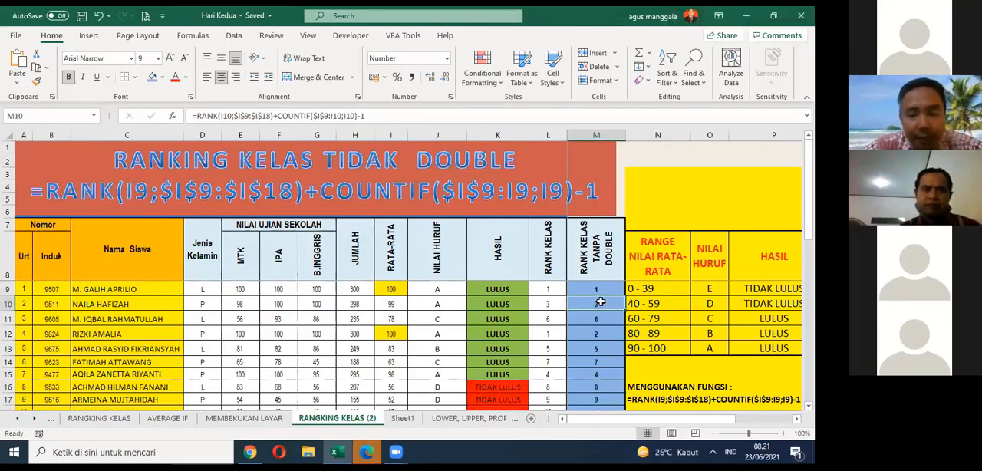
left_click(600, 289)
scroll(611, 288, "down", 1)
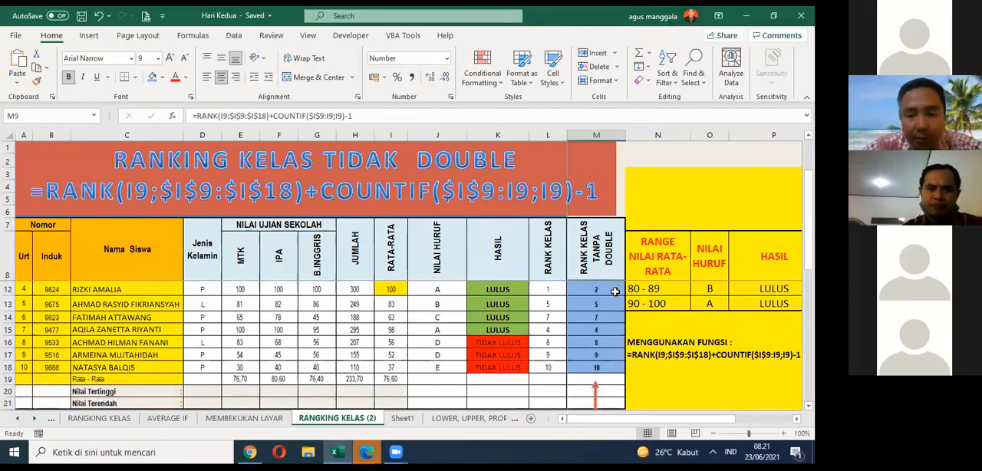
scroll(620, 297, "up", 1)
scroll(614, 295, "down", 1)
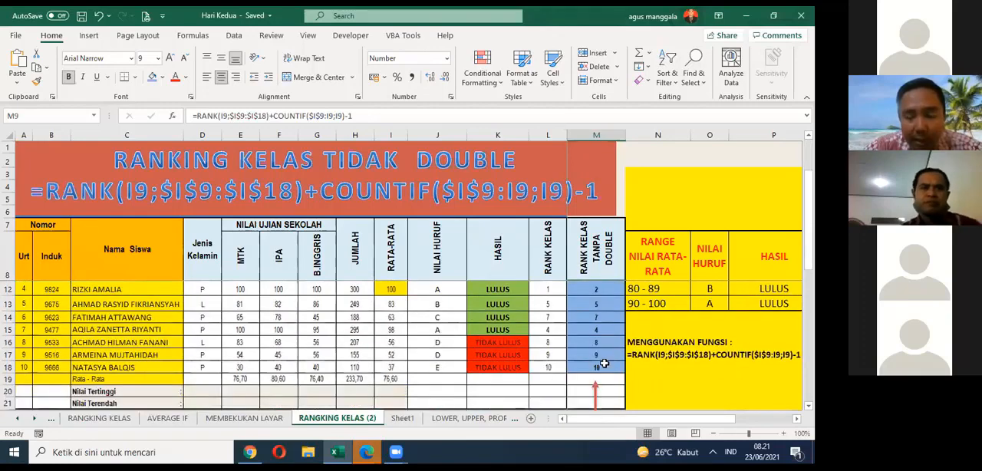
scroll(610, 292, "up", 1)
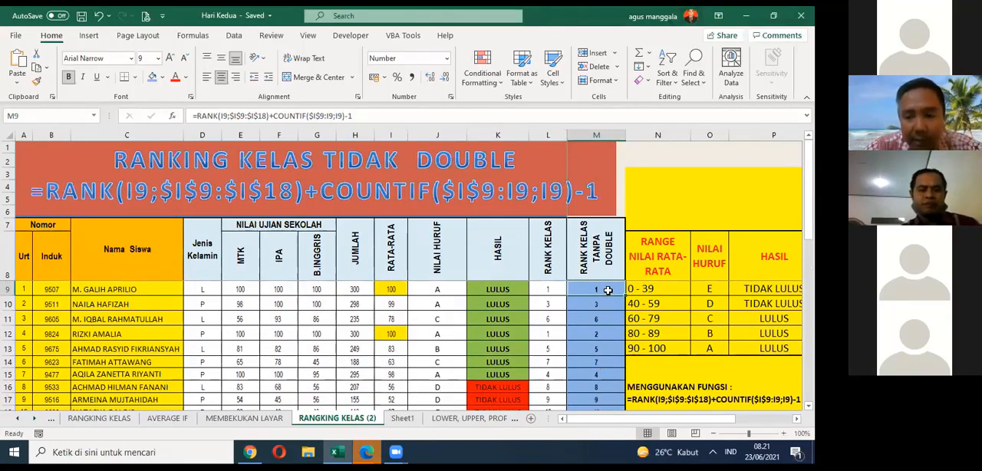
scroll(608, 290, "down", 1)
scroll(607, 290, "up", 1)
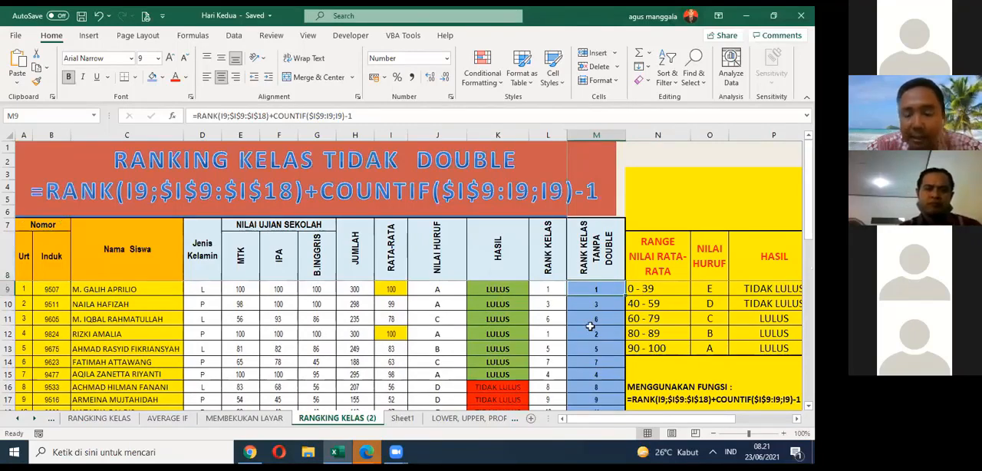
scroll(590, 326, "down", 1)
scroll(590, 326, "up", 1)
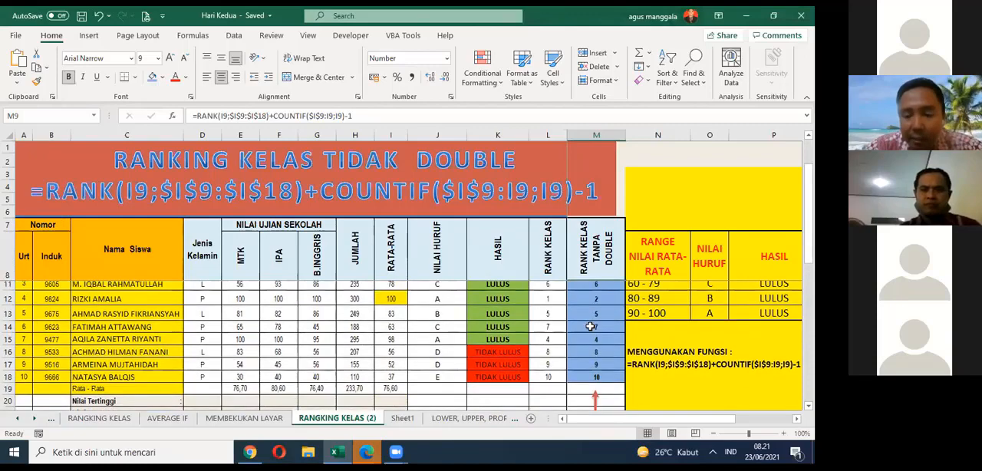
scroll(590, 326, "up", 1)
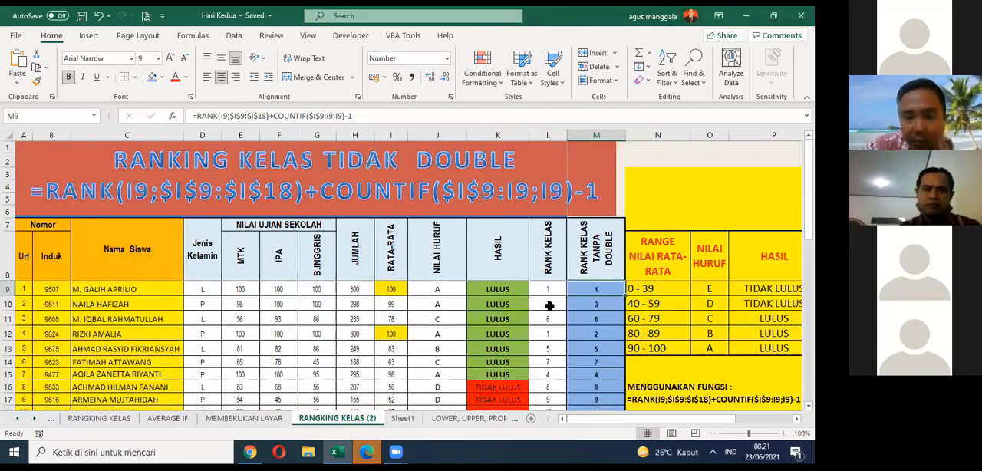
Step: Select the plain ranks in L9:L18 and compare the RANK formulas and results in L9 and L12
left_click_drag(548, 291, 551, 341)
scroll(552, 342, "up", 1)
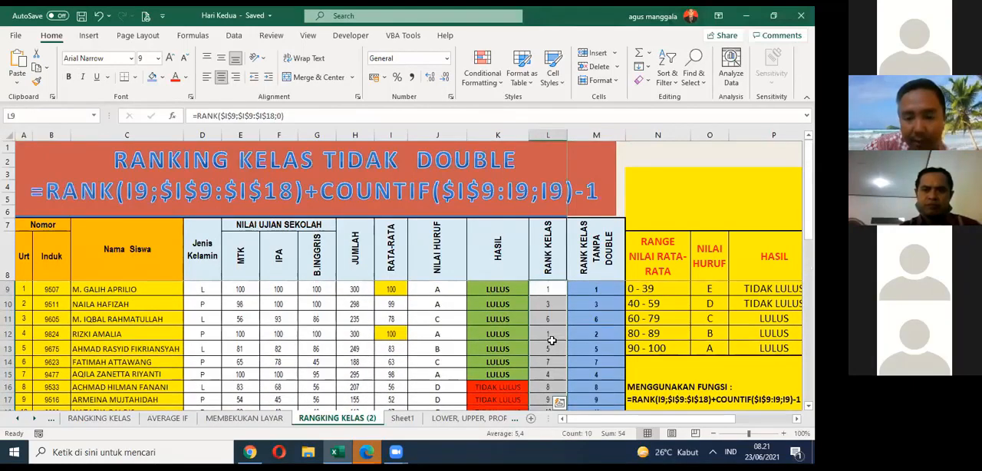
left_click(553, 290)
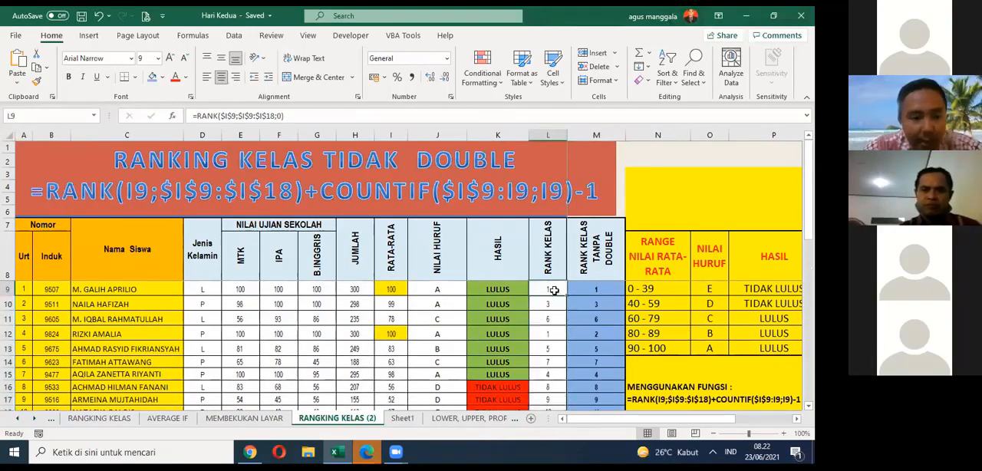
left_click(550, 335)
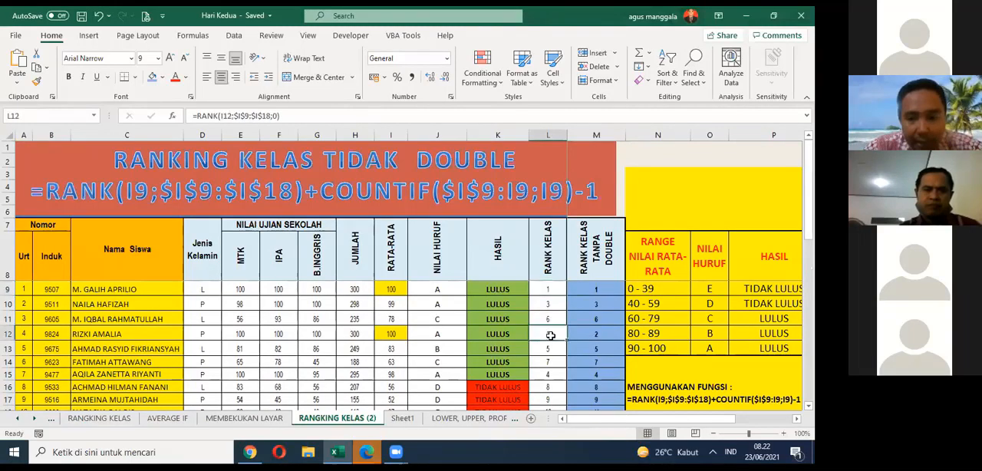
left_click(548, 292)
left_click(552, 332)
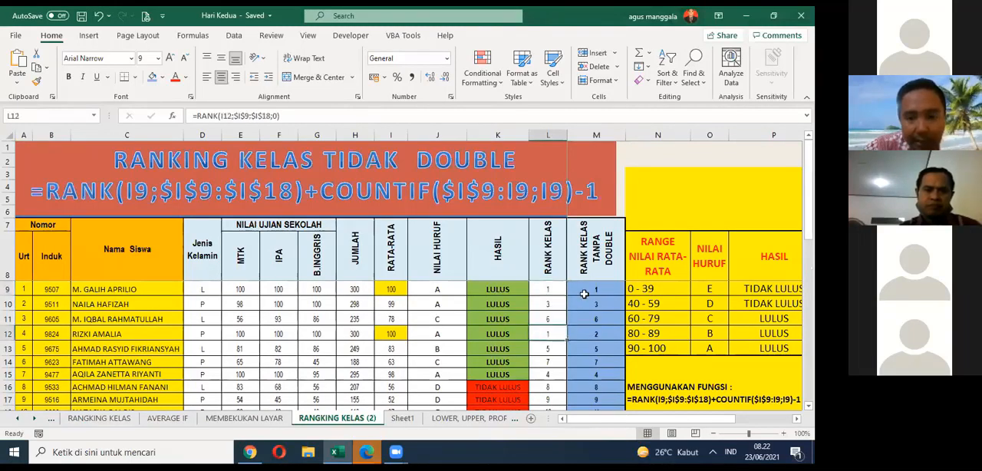
Step: Select the ranks without duplicates in M9:M18 and examine them beside the plain ranks
left_click(585, 293)
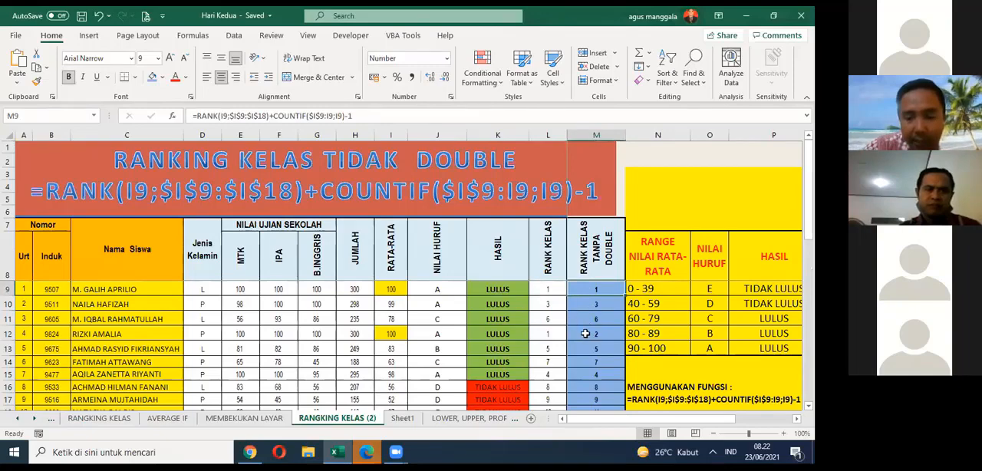
left_click_drag(590, 290, 588, 367)
scroll(587, 357, "up", 1)
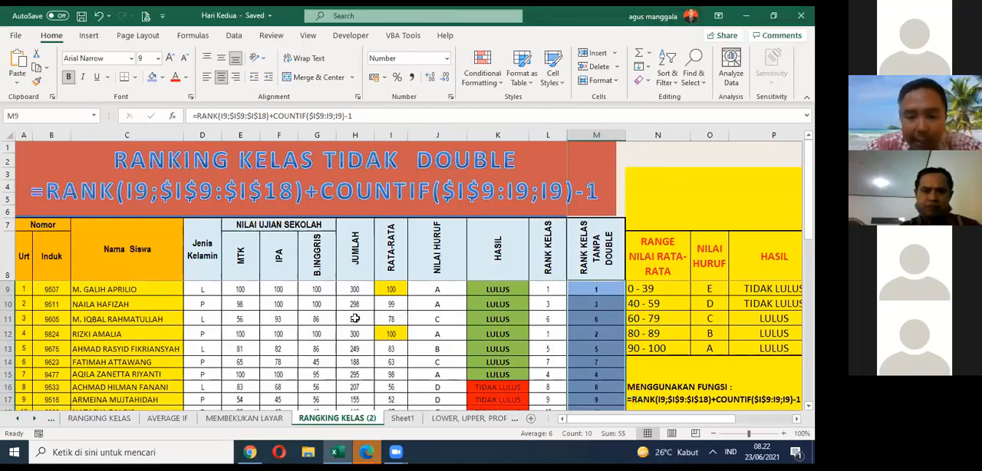
Step: Fill the tied plain ranks in L12 and L9 with the same blue as the RANK KELAS TANPA DOUBLE column
left_click(548, 333)
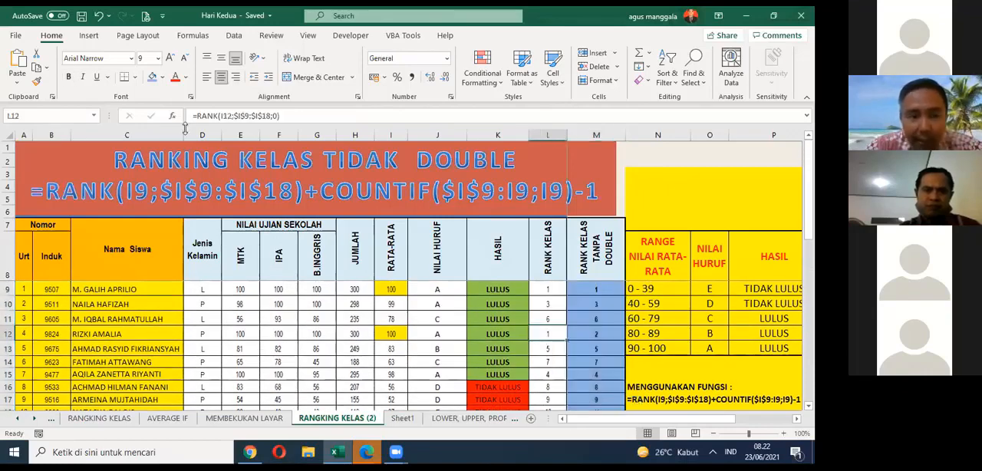
left_click(152, 76)
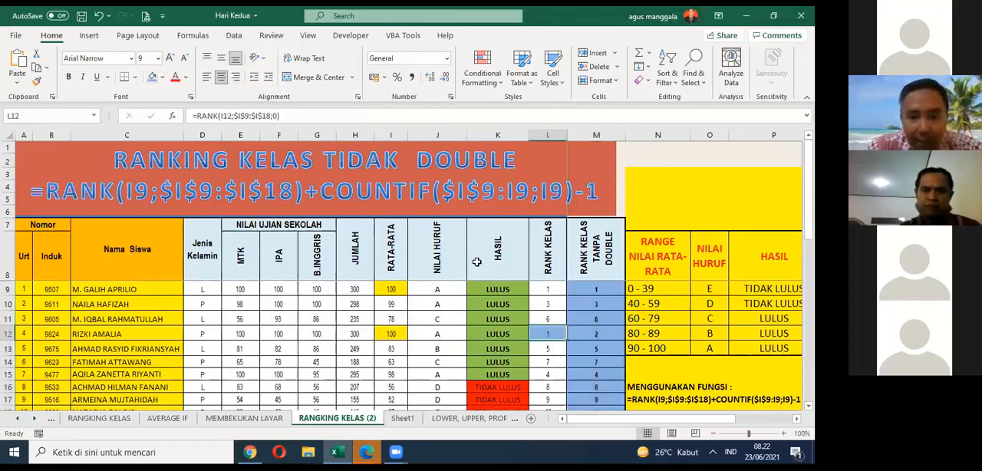
left_click(546, 290)
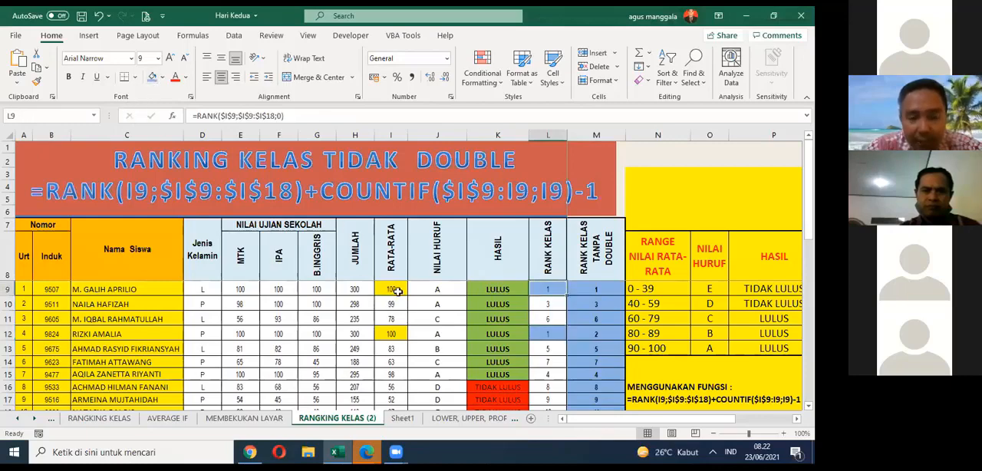
Step: Compare the RANK plus COUNTIF formulas and ranks in M9 and M12, and save the workbook
left_click(585, 288)
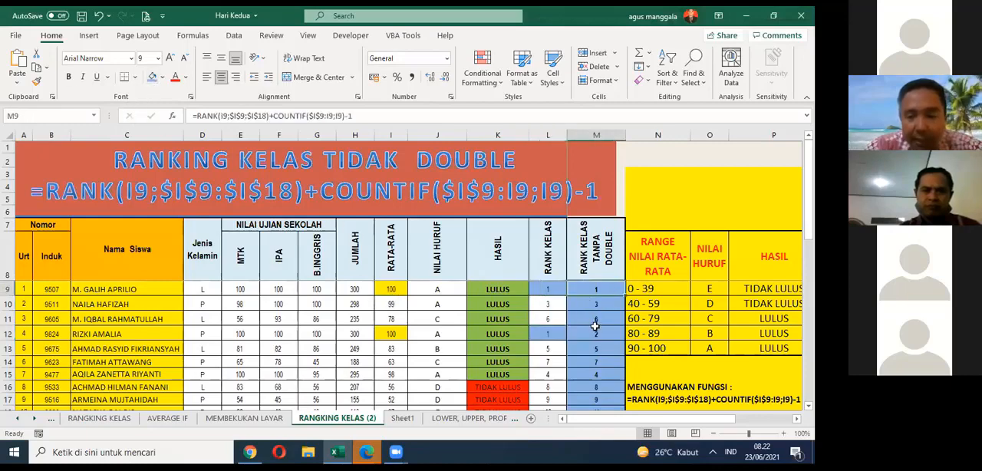
left_click(596, 330)
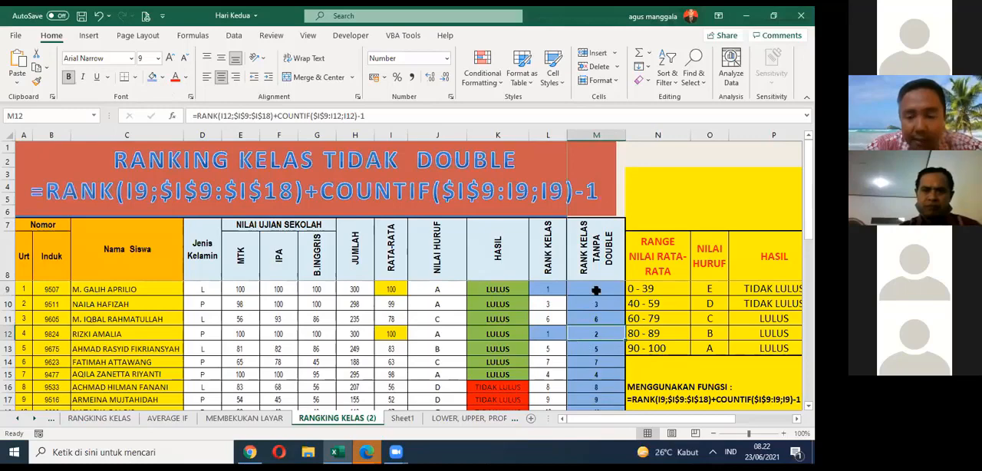
left_click(595, 292)
left_click(595, 333)
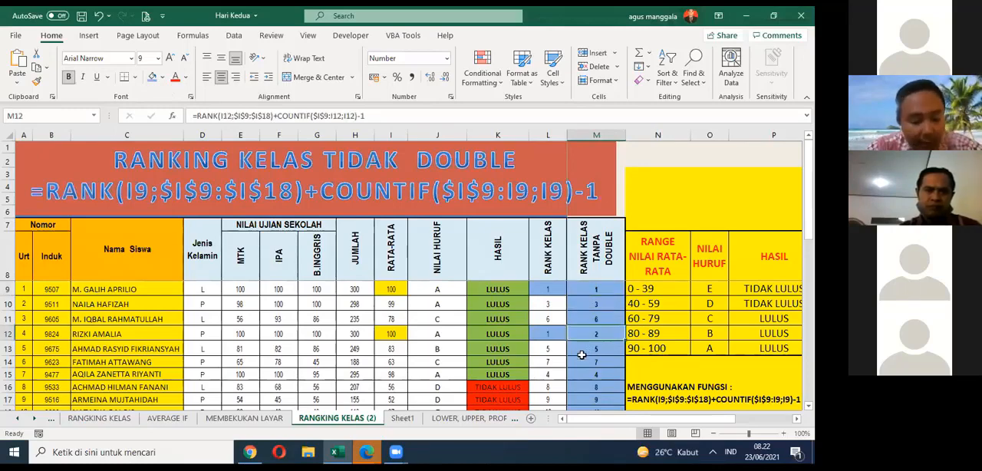
key("ctrl+s")
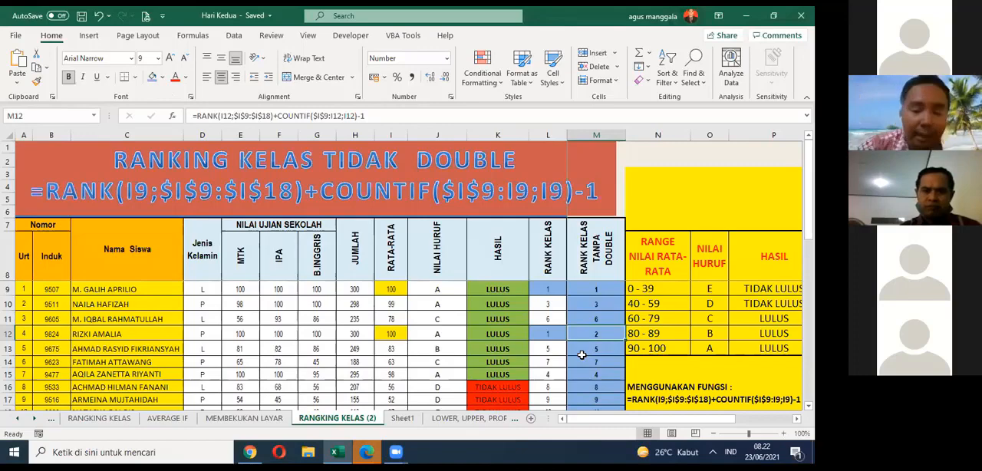
Step: Examine rows 9 and 12, comparing each student's average in column I with the rank without duplicates in column M
left_click(597, 289)
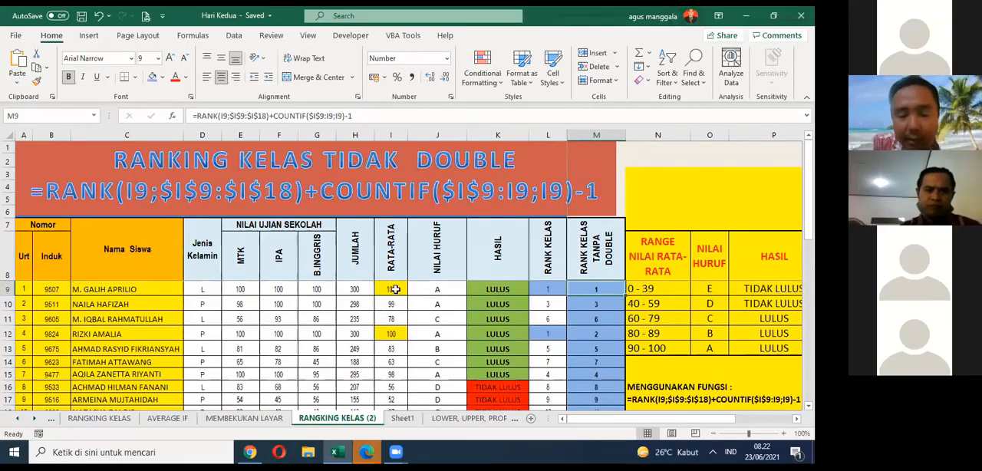
left_click(395, 288)
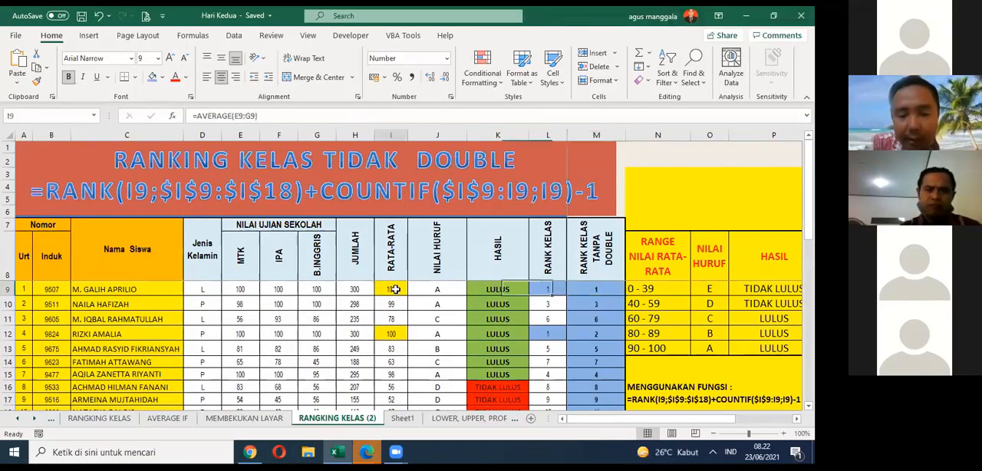
left_click(603, 289)
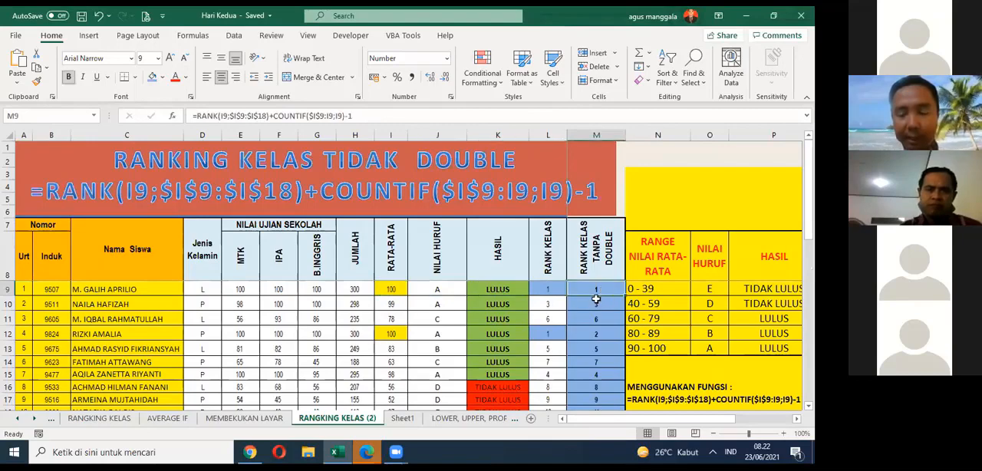
left_click(137, 291)
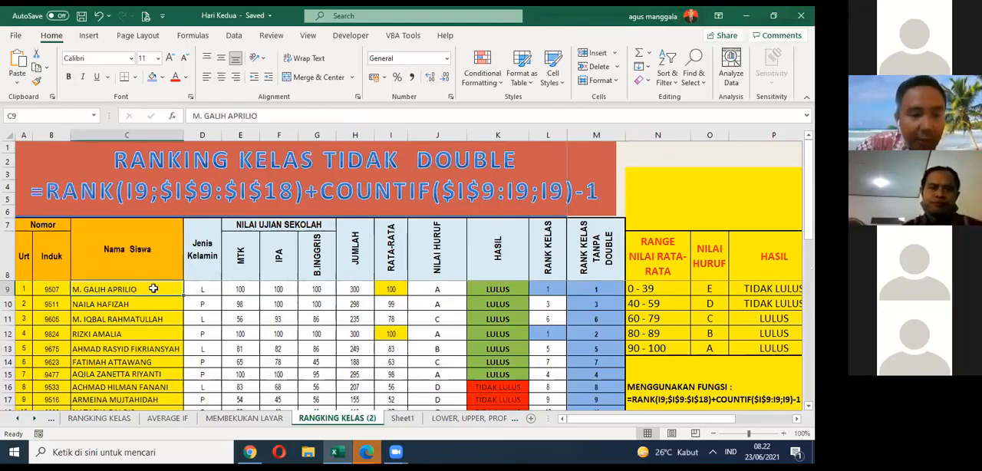
left_click(10, 290)
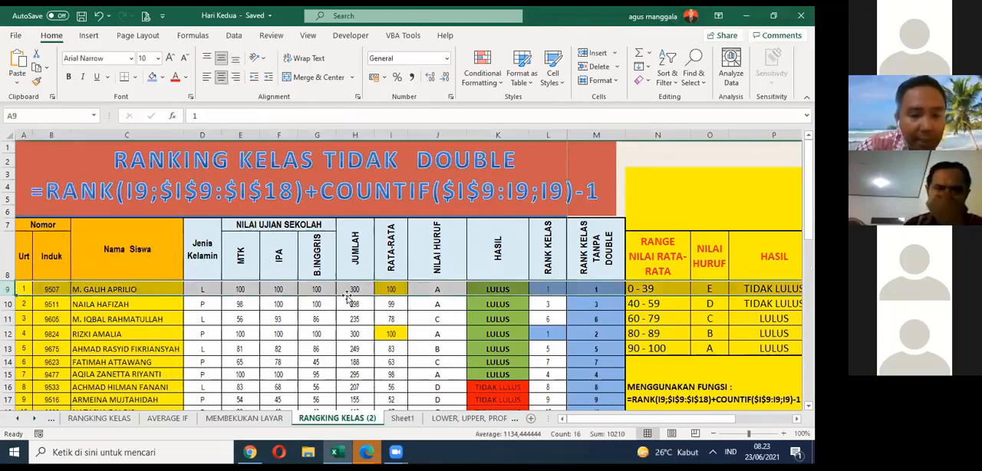
left_click(390, 289)
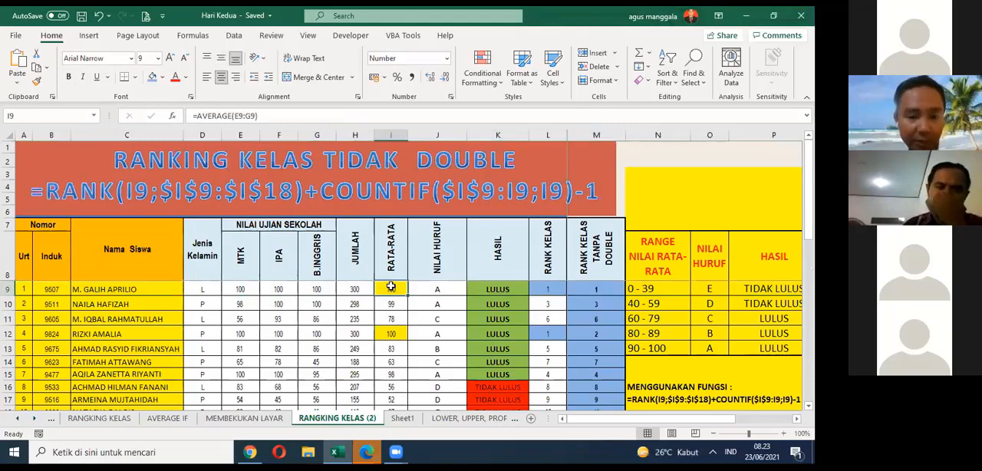
left_click(585, 288)
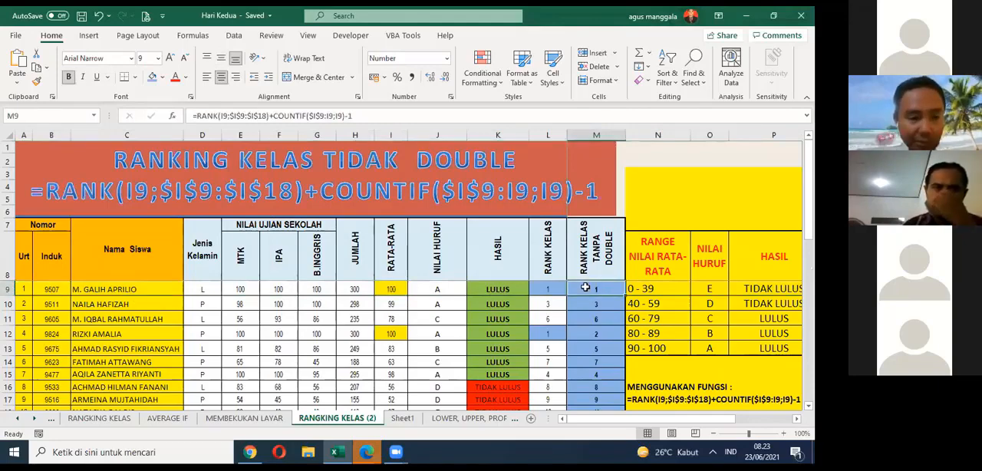
left_click(113, 333)
left_click(390, 334)
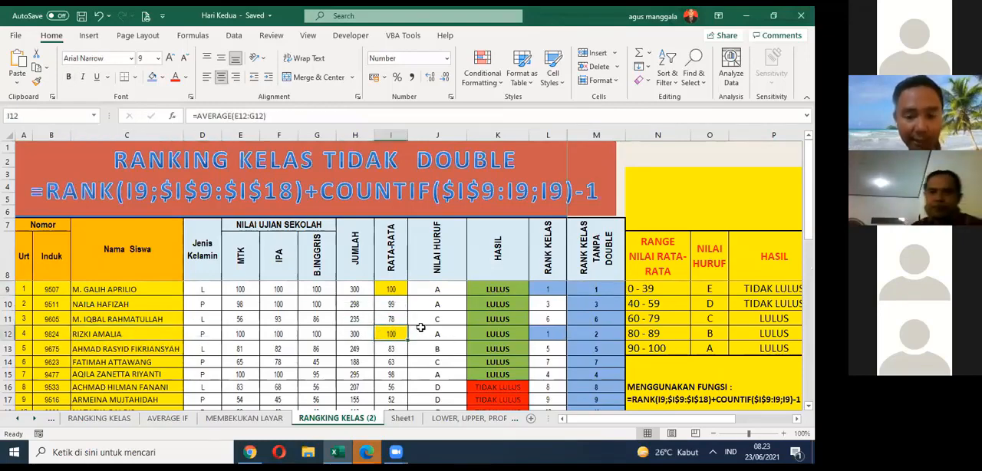
left_click(602, 334)
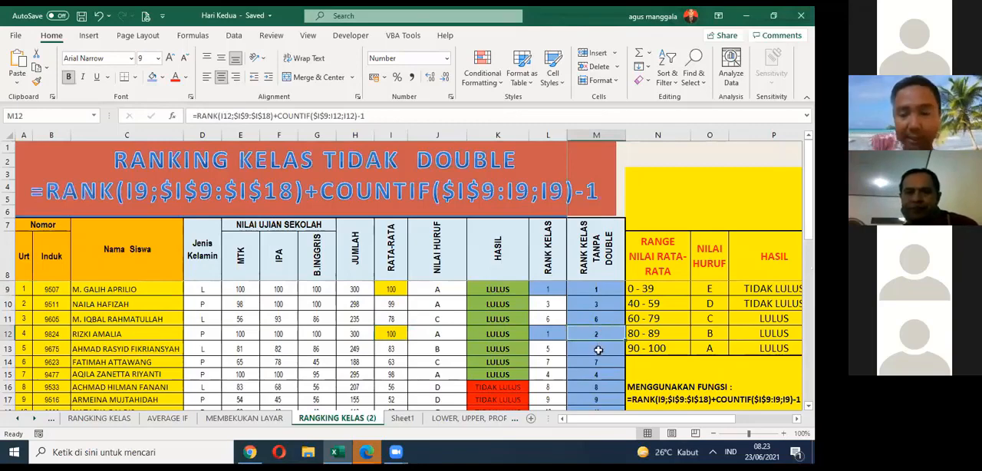
left_click(393, 290)
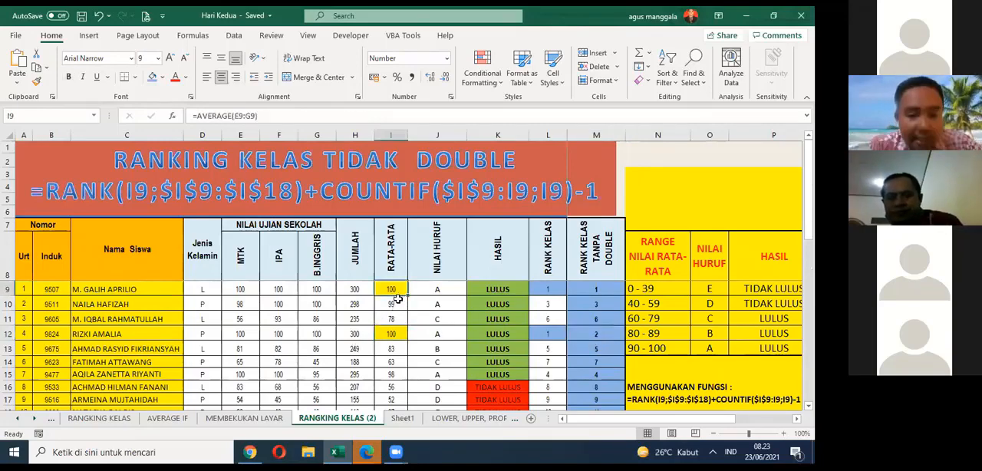
Step: Change the first student's IPA score in F9 to 98
left_click(289, 293)
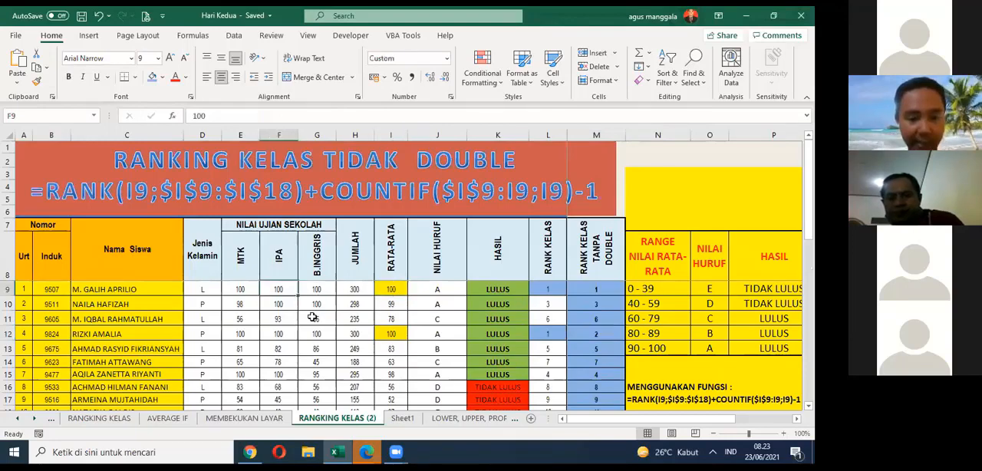
type("10")
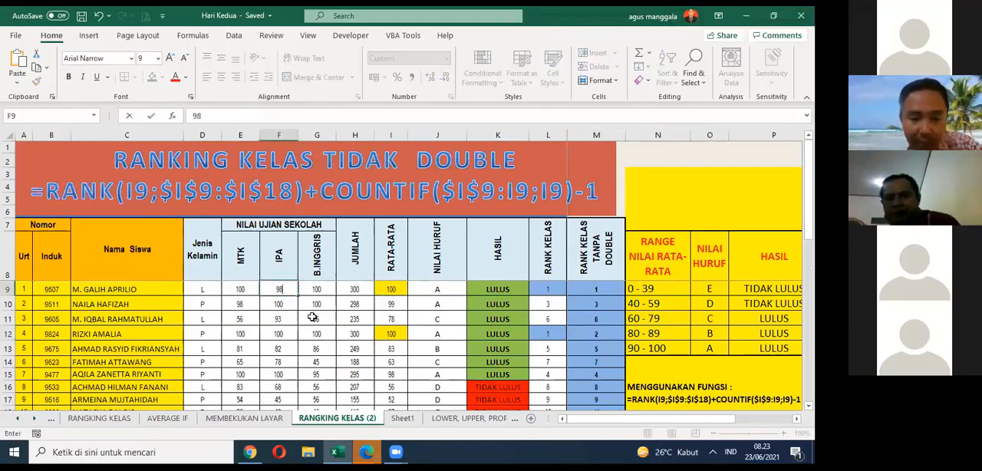
left_click(312, 317)
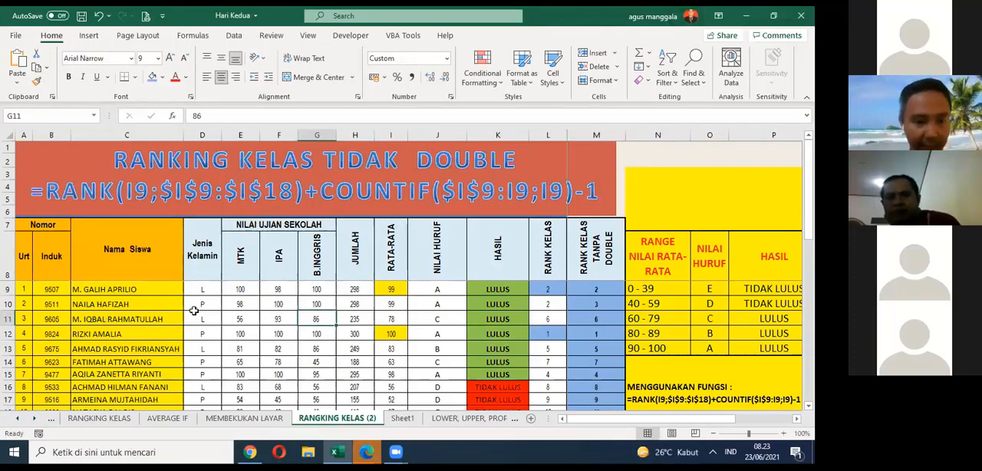
Step: Change the second student's MTK score in E10 to 100
left_click(248, 303)
type("100")
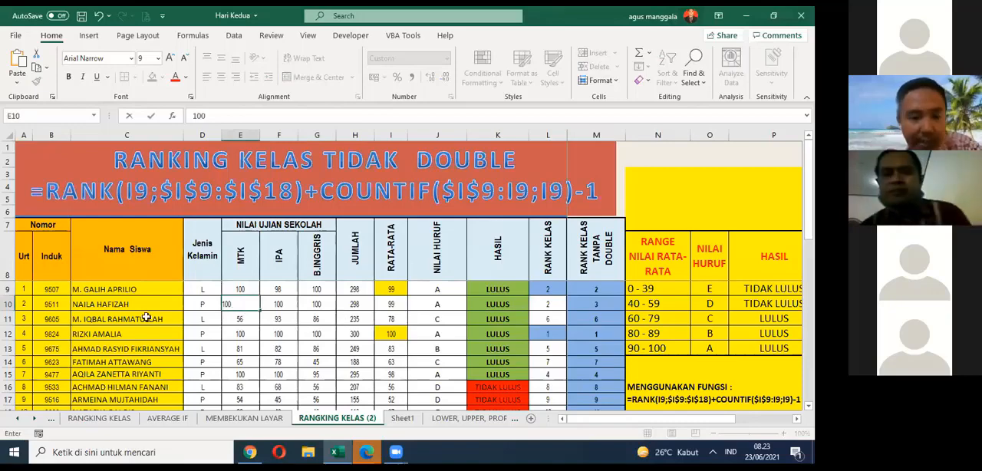
left_click(342, 320)
Step: Review the second student's recalculated row C10:M10 and the average in I10, and save the workbook
left_click_drag(122, 306, 598, 303)
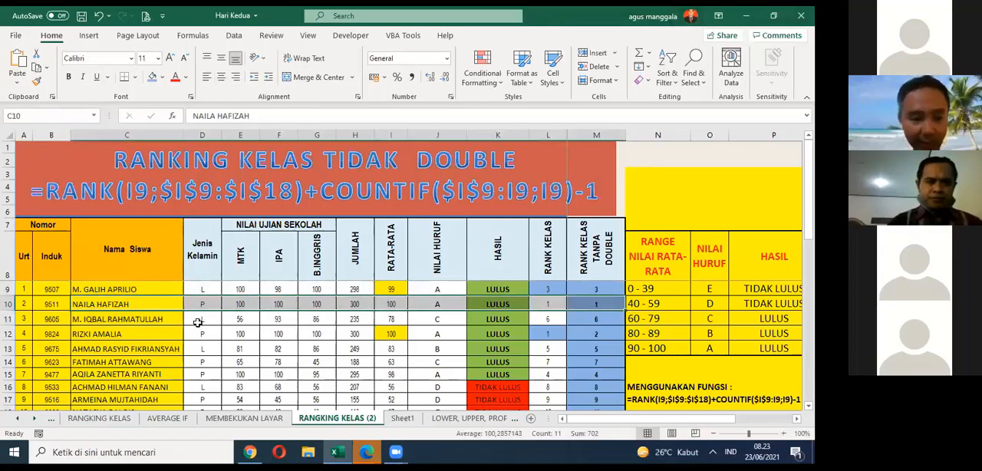
left_click(213, 330)
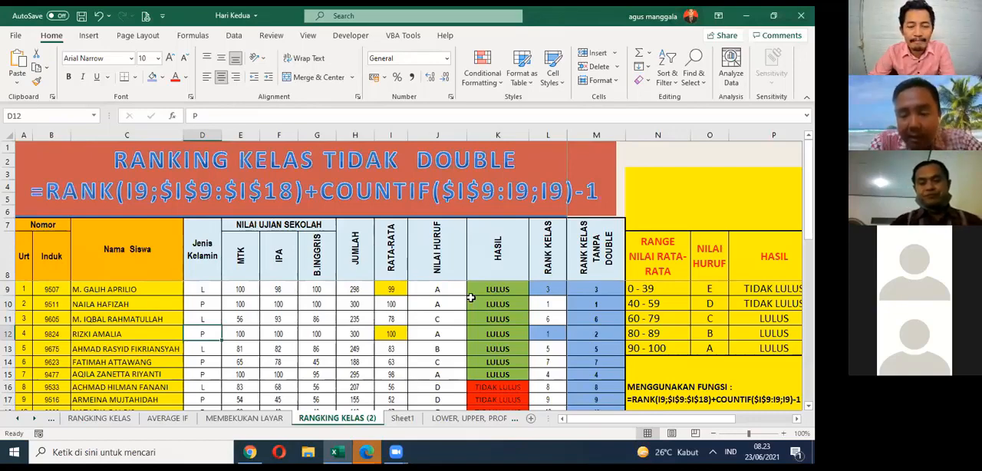
left_click(392, 304)
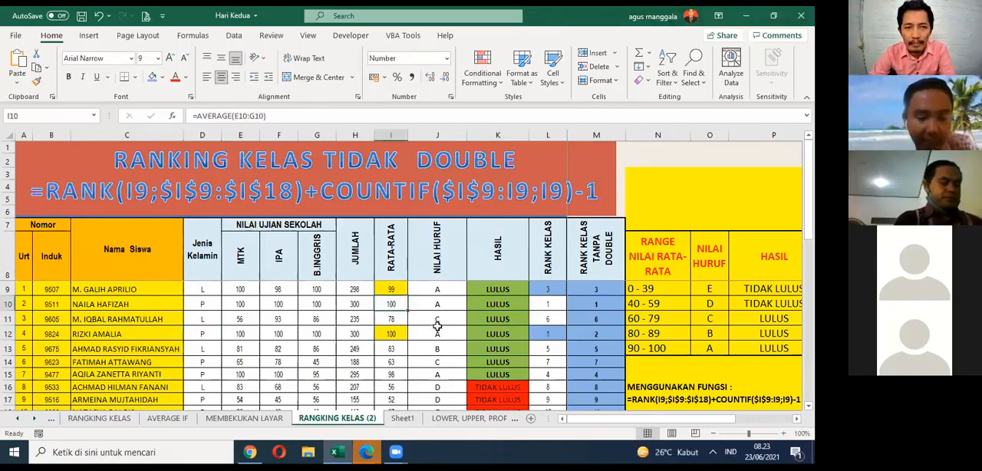
key("ctrl+s")
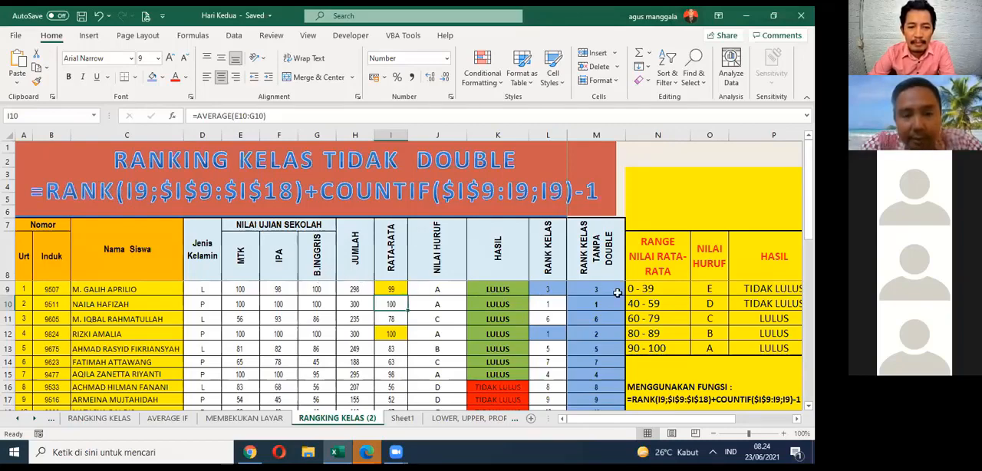
Step: Highlight the colon after $I$9 and the semicolon after I9 in the title box's COUNTIF part to compare the separators
left_click(278, 289)
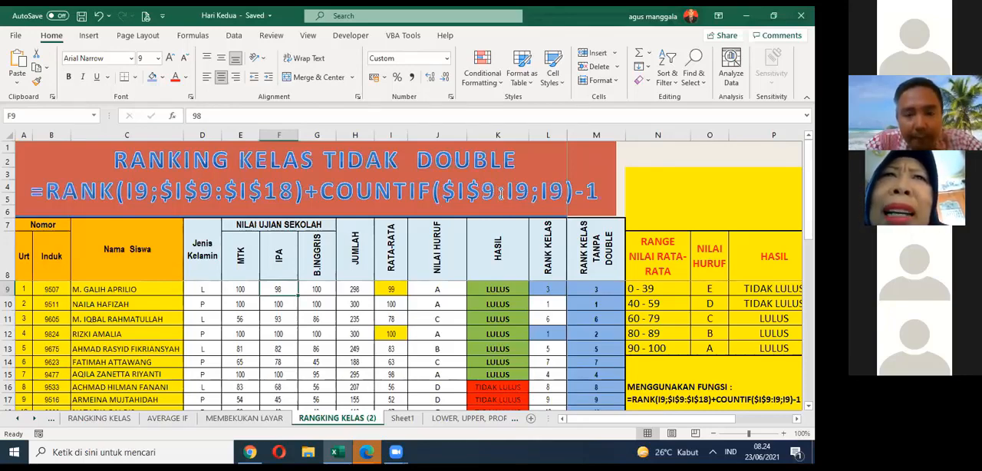
left_click_drag(500, 193, 506, 194)
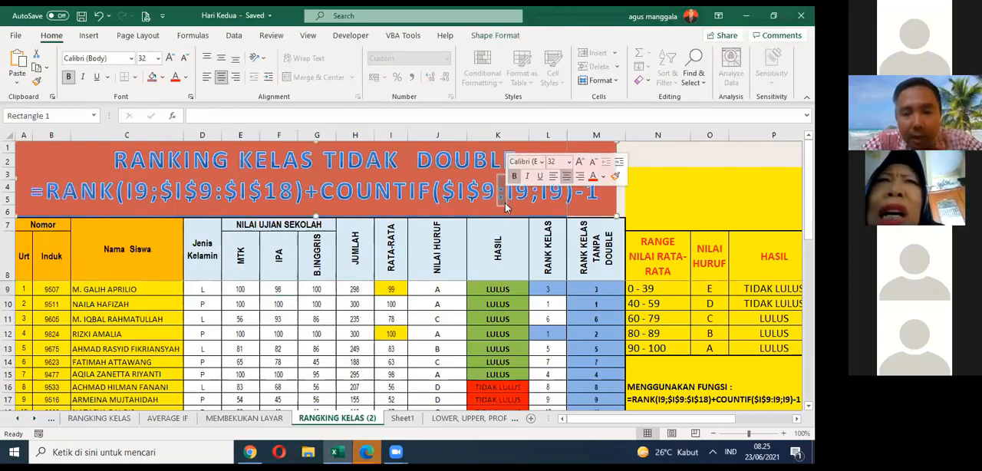
left_click(519, 198)
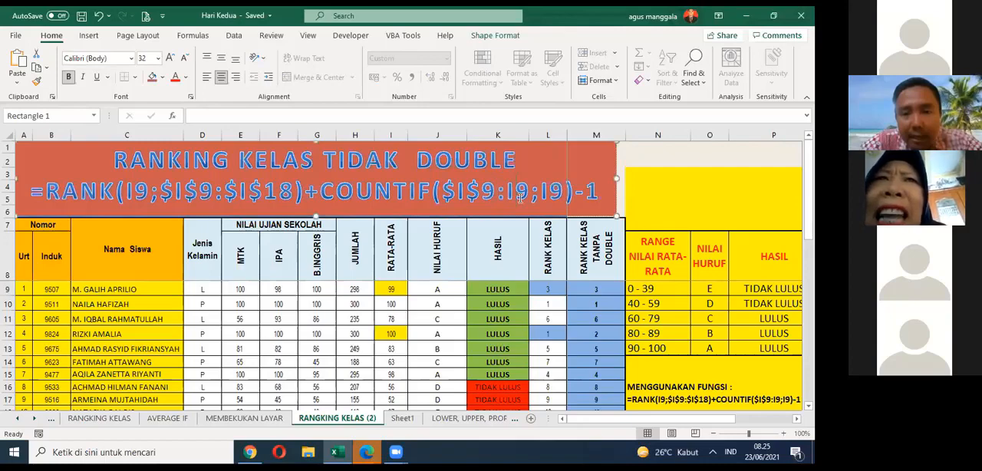
double_click(504, 197)
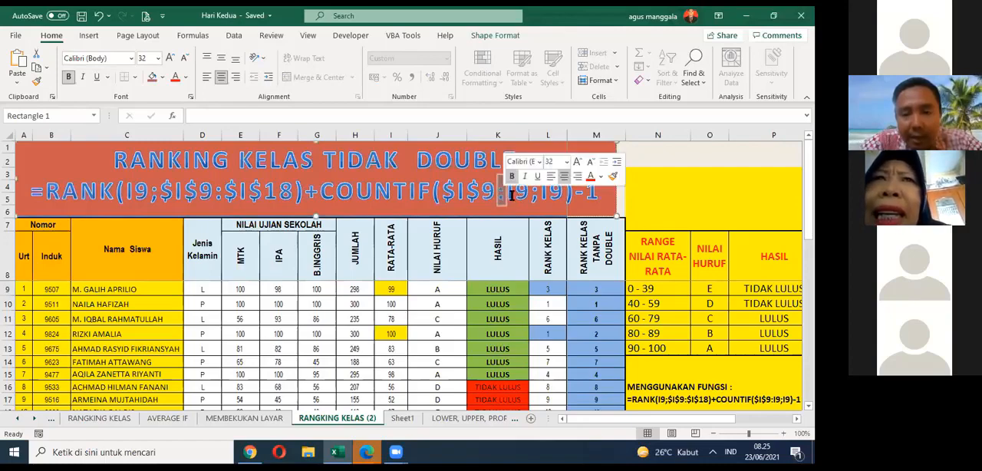
left_click(534, 197)
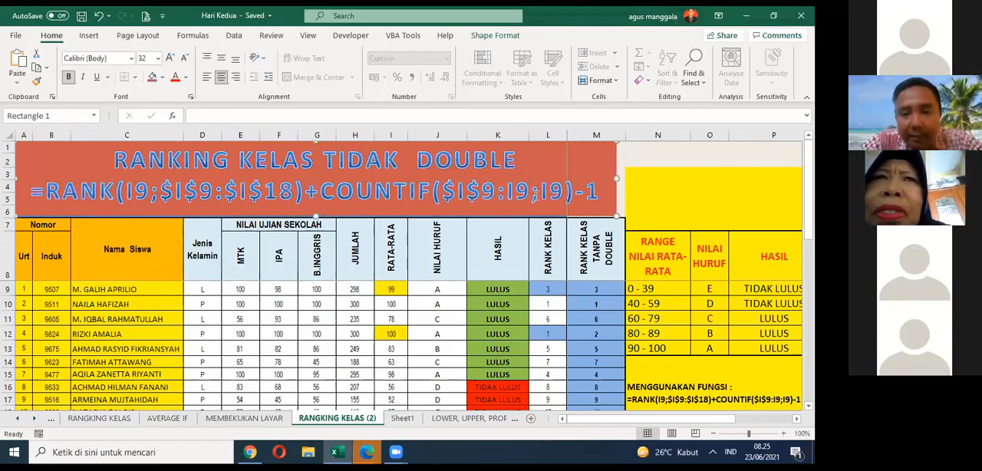
left_click_drag(534, 196, 541, 200)
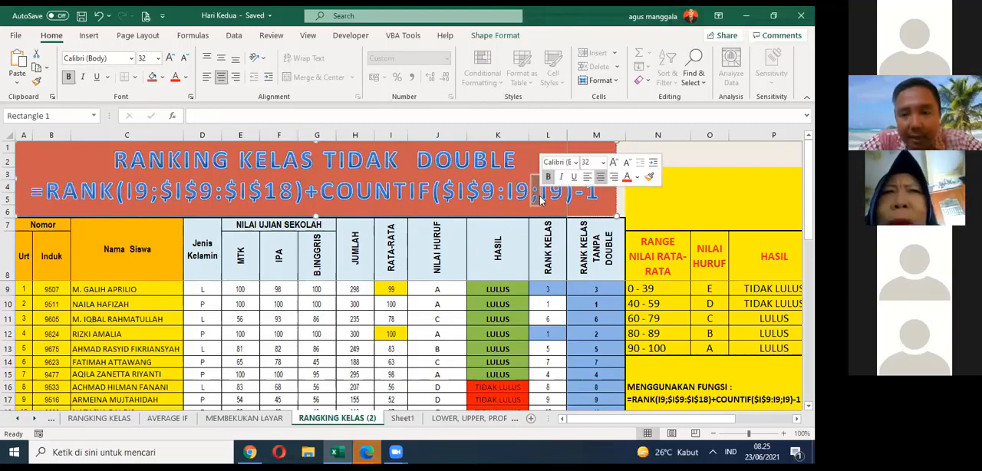
double_click(500, 196)
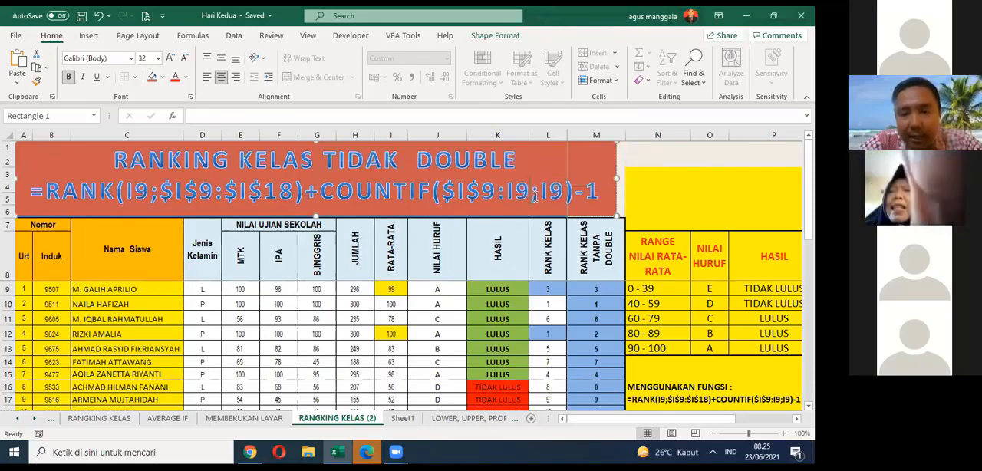
double_click(535, 197)
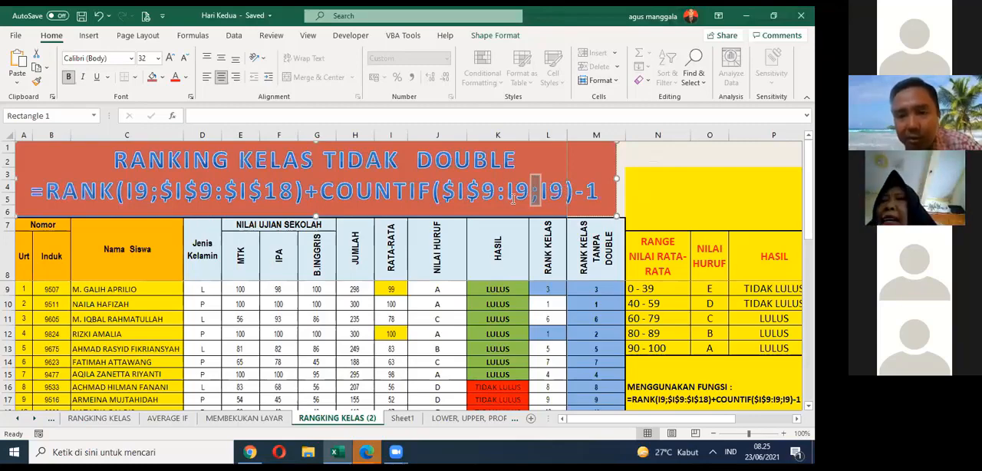
Step: Highlight the COUNTIF part of the title box formula piece by piece, from the function name through $I$9 to the closing parenthesis
left_click_drag(319, 191, 428, 193)
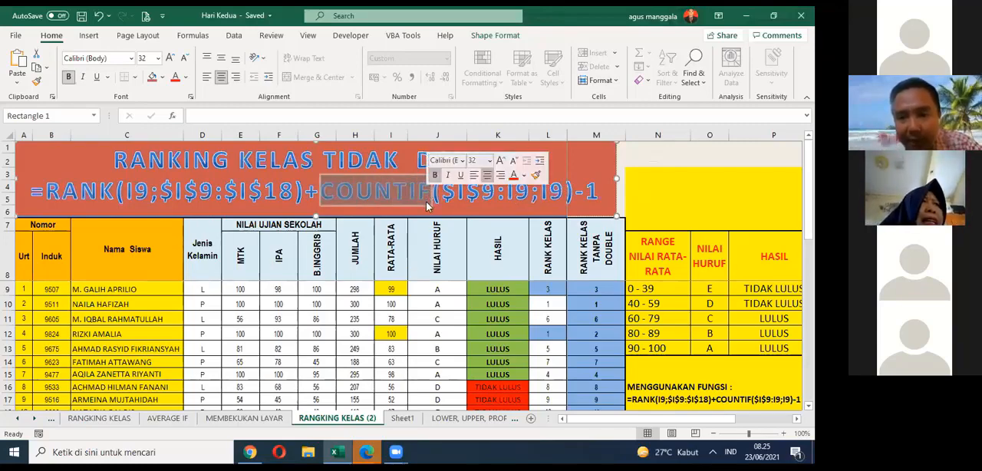
left_click_drag(443, 194, 451, 197)
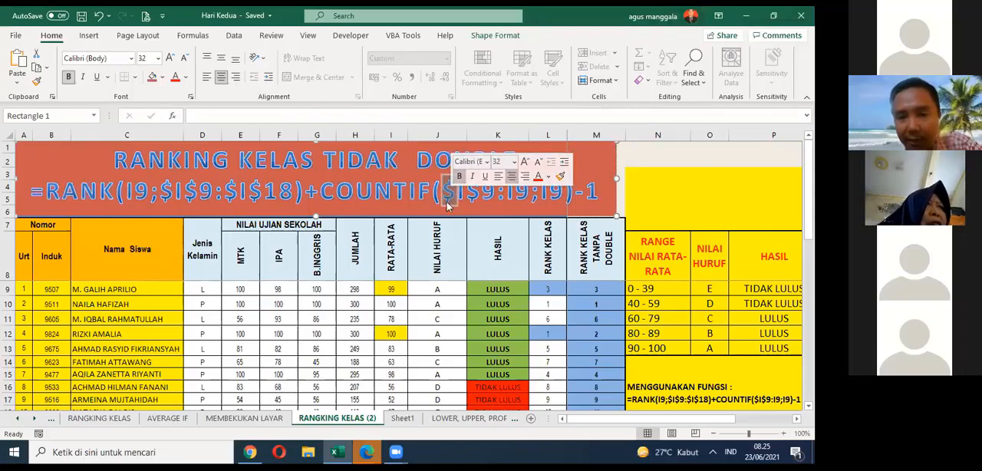
left_click(458, 200)
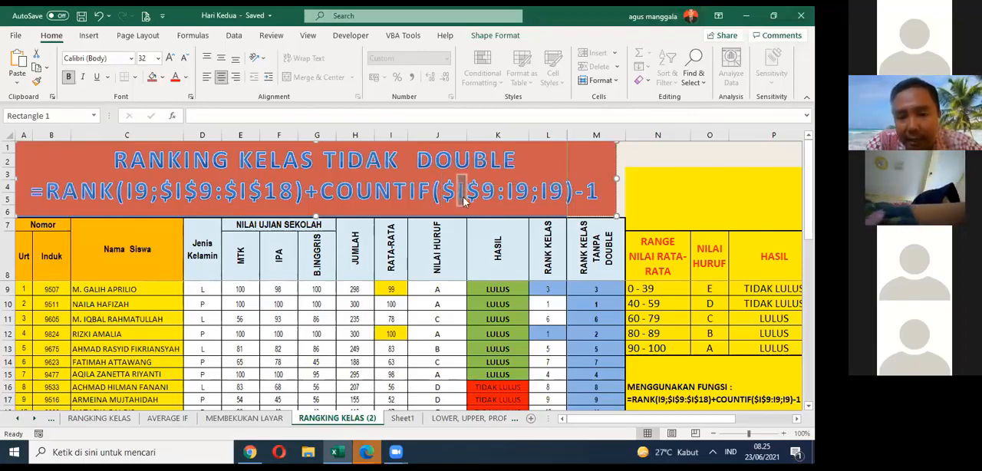
left_click_drag(467, 194, 476, 192)
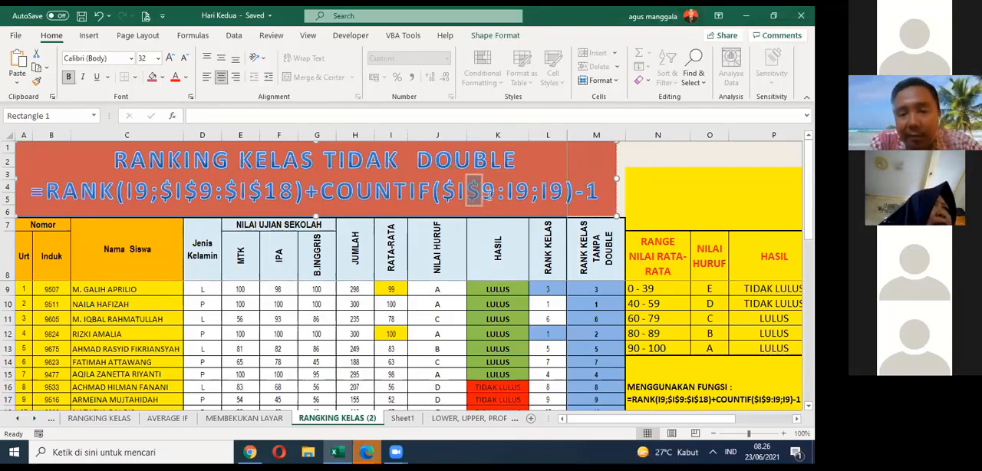
left_click_drag(485, 197, 494, 198)
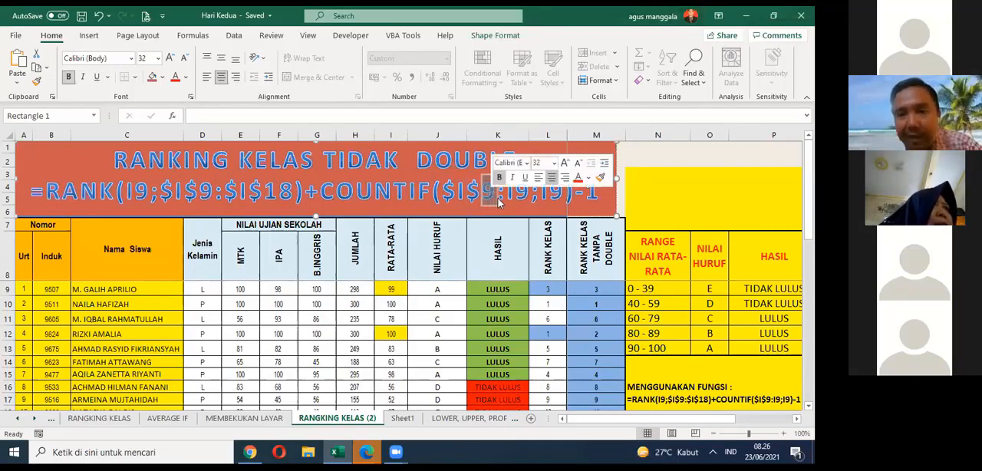
left_click(499, 199)
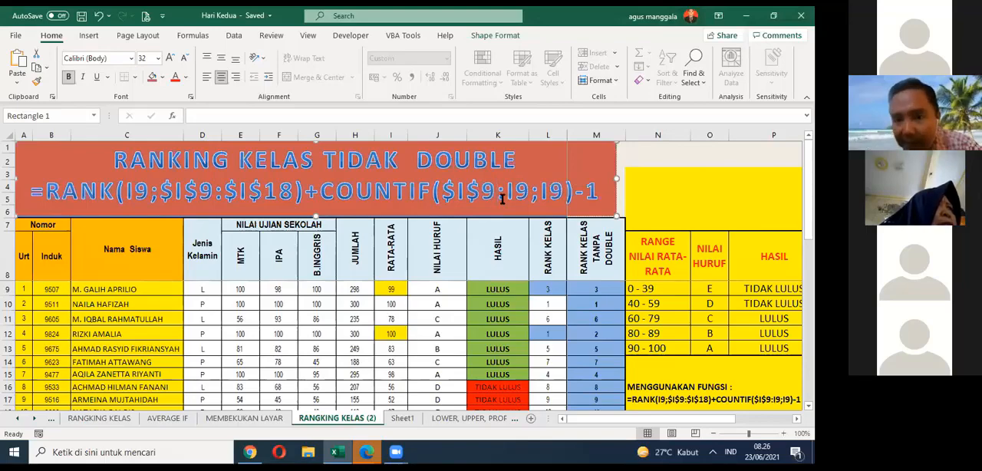
left_click_drag(502, 199, 540, 201)
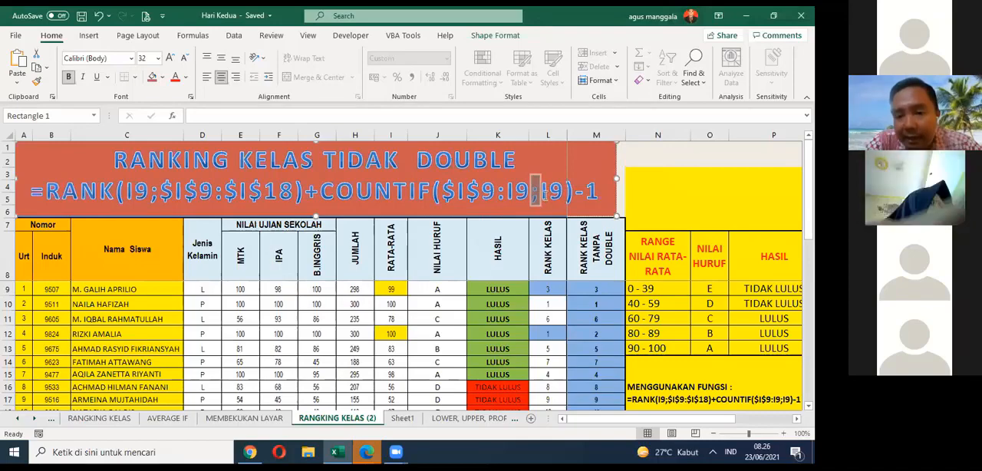
left_click_drag(550, 193, 560, 194)
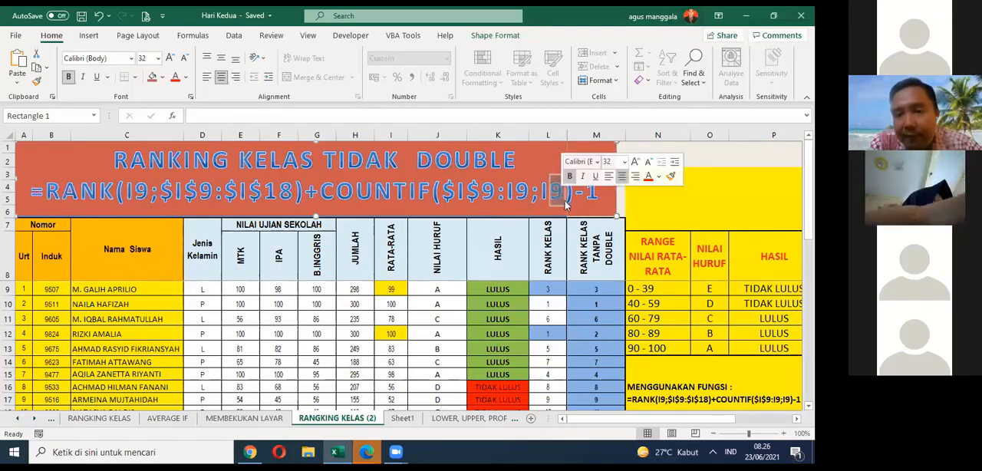
left_click_drag(568, 196, 572, 197)
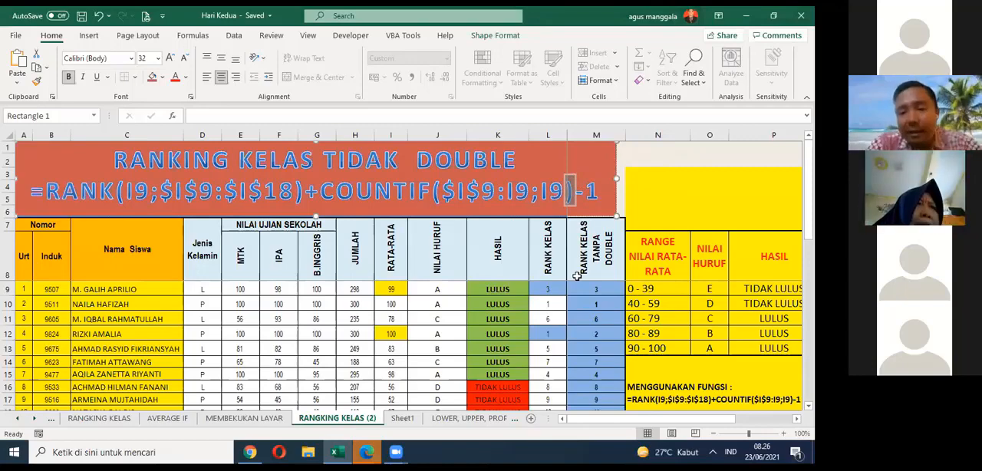
Step: Inspect the no-duplicate rank formulas in M9 and M11 and look over the remaining student rows
left_click(596, 290)
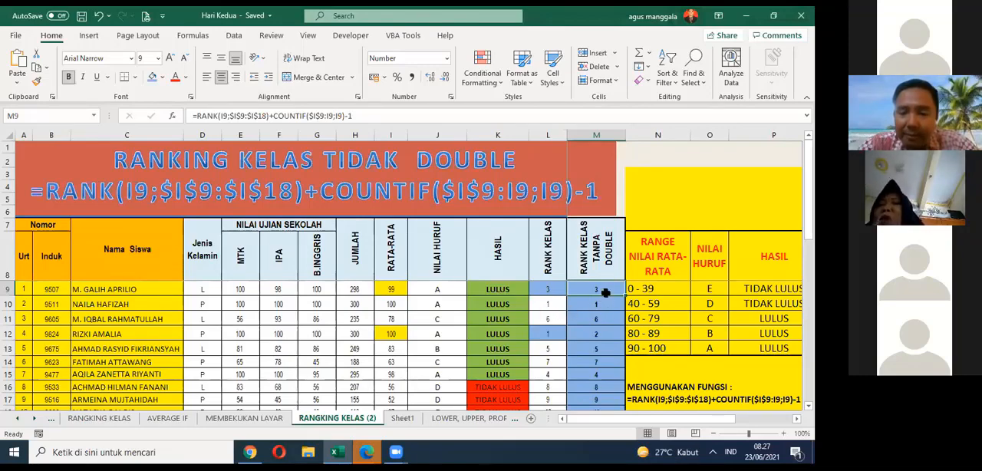
left_click(597, 322)
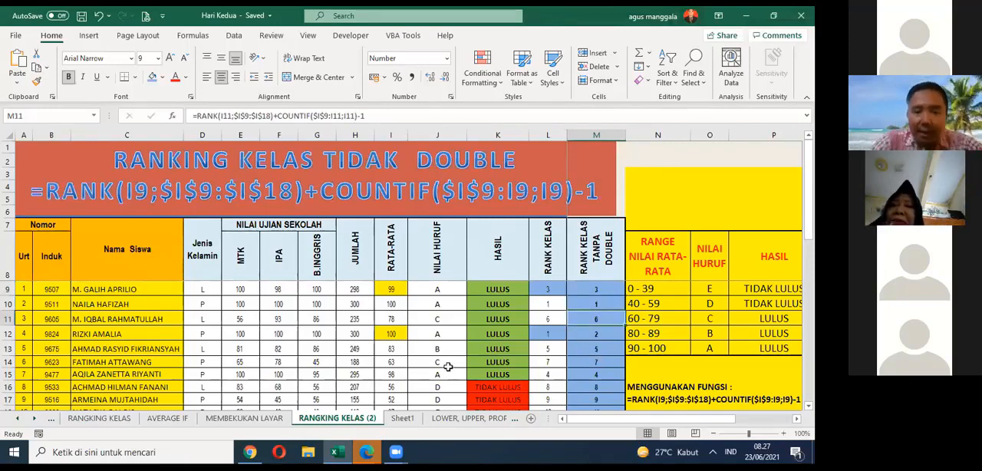
scroll(442, 282, "down", 2)
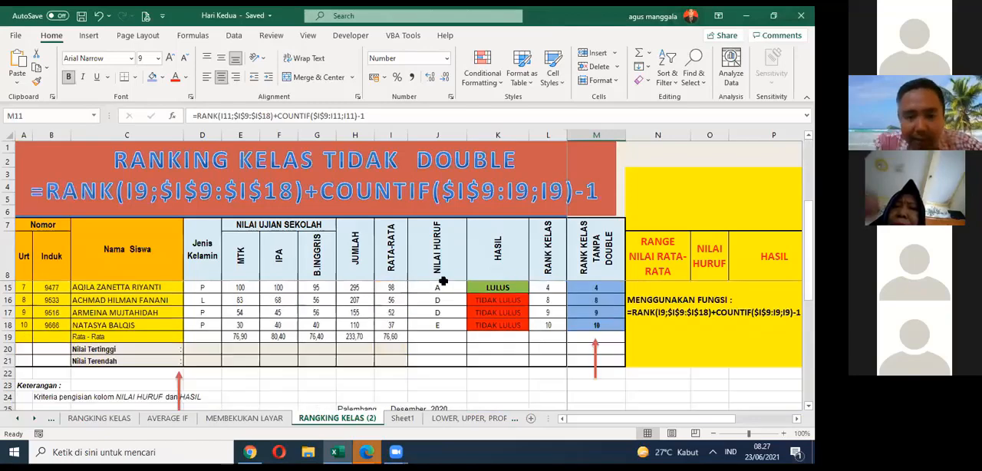
scroll(443, 282, "up", 2)
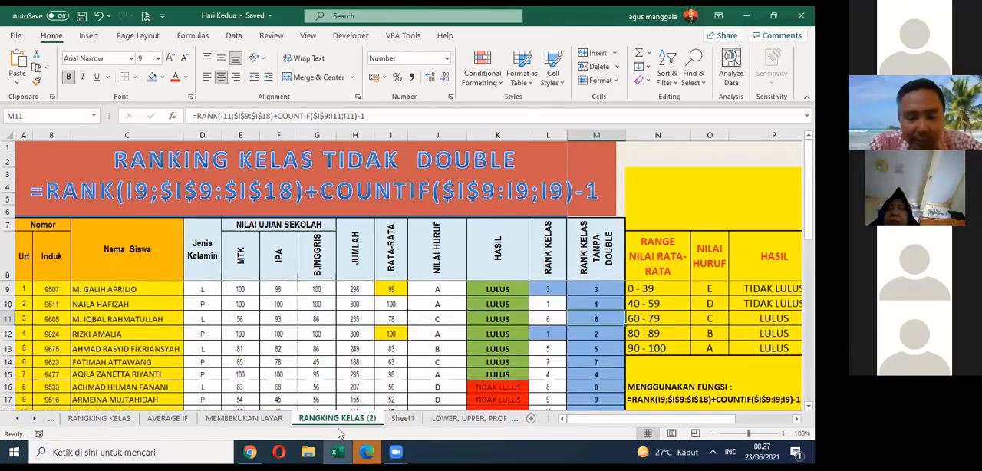
Step: Look through Sheet1 and the LOWER, UPPER, PROPER sheet, and open the VALIDATIONLIST sheet
left_click(401, 418)
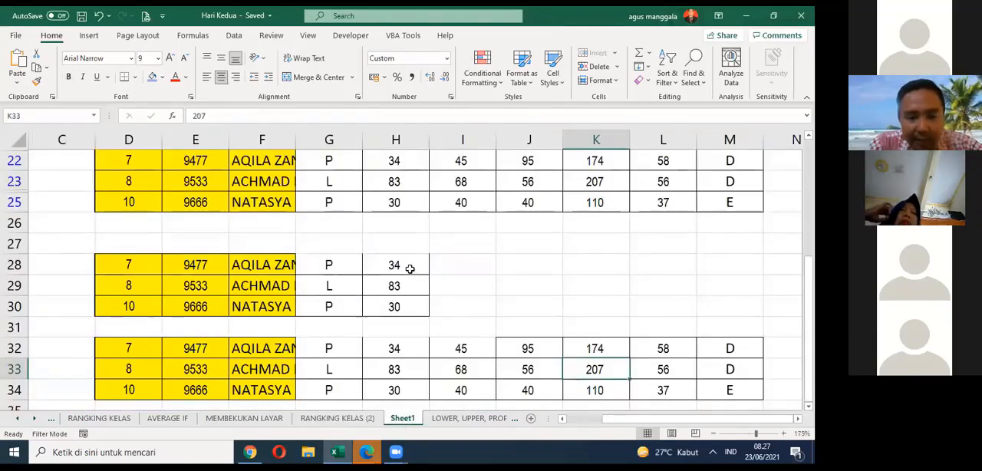
scroll(409, 267, "up", 6)
scroll(412, 267, "up", 1)
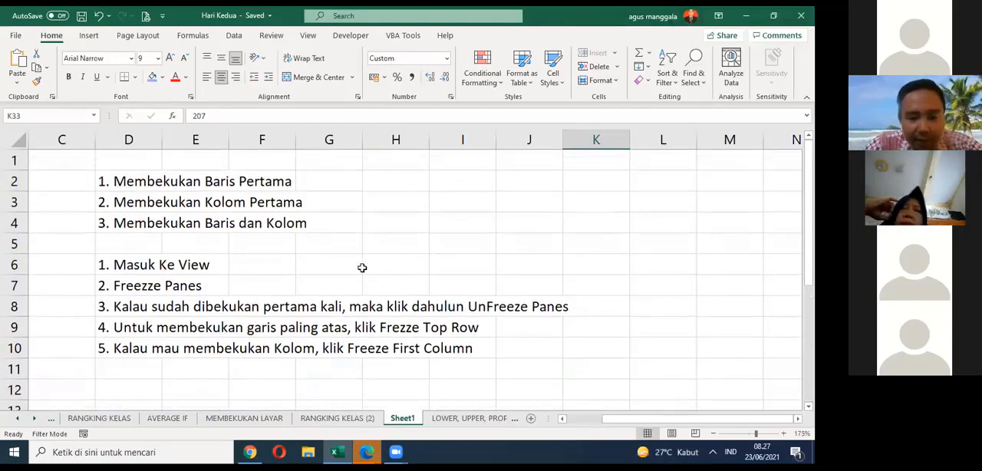
scroll(115, 238, "down", 4)
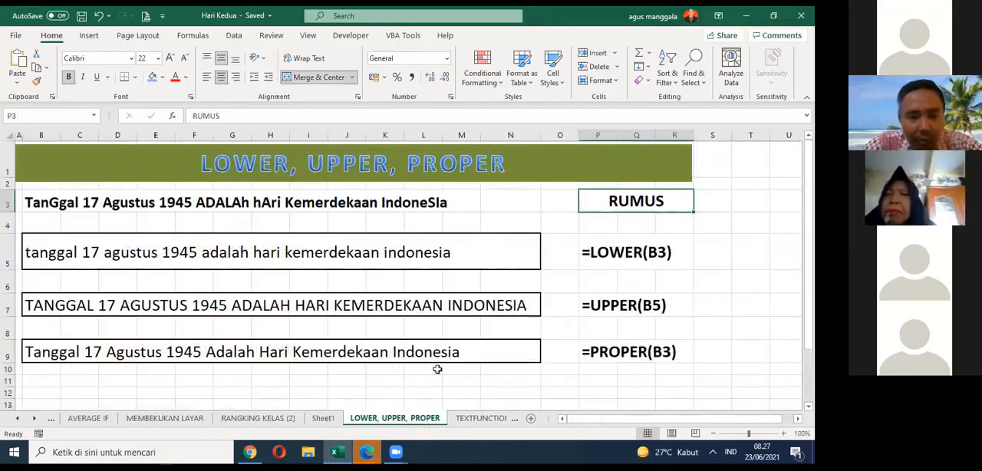
left_click(477, 419)
left_click(495, 419)
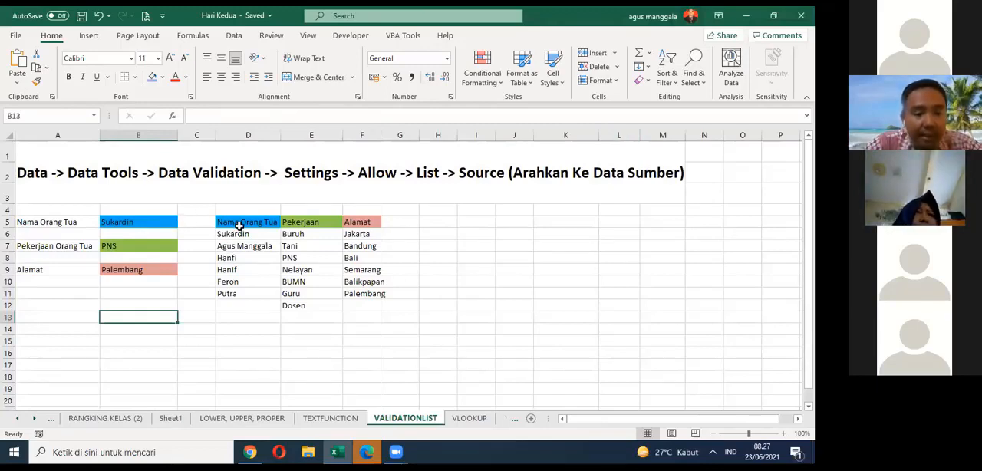
Step: Merge and center D4:G4 above the source lists and enter the heading DATABASE
left_click_drag(238, 223, 387, 305)
left_click_drag(238, 206, 401, 207)
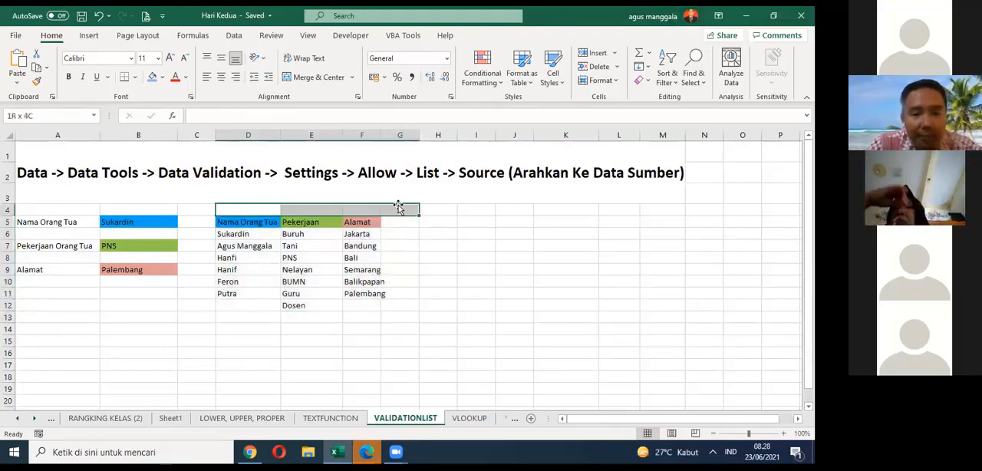
left_click(328, 78)
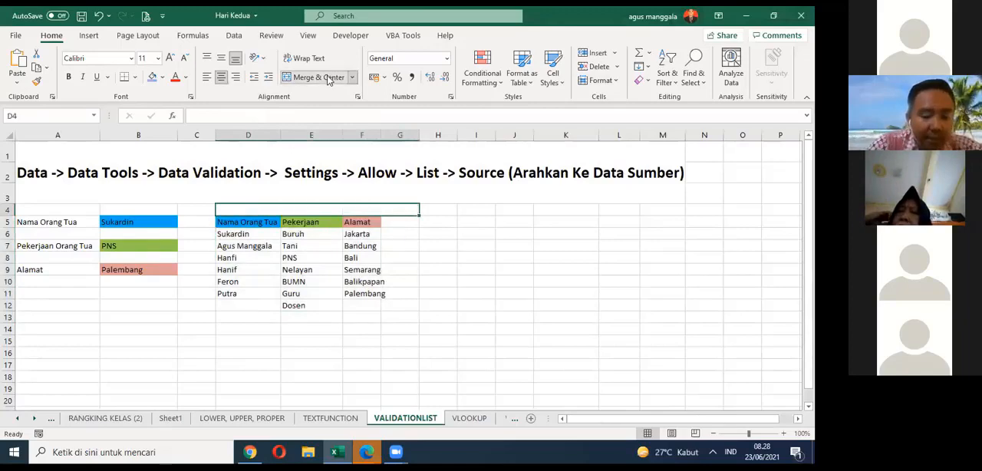
type("DATABASE")
key("Return")
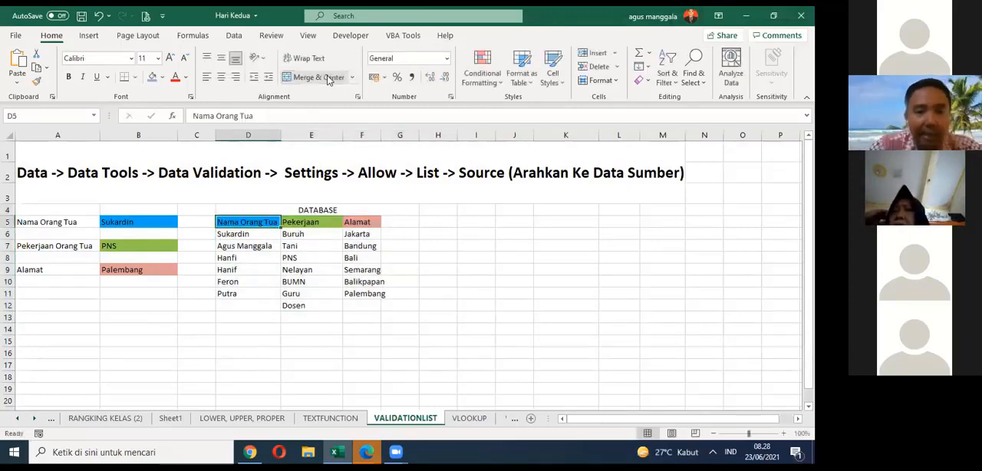
Step: Apply a bottom double border to the DATABASE heading
left_click(323, 206)
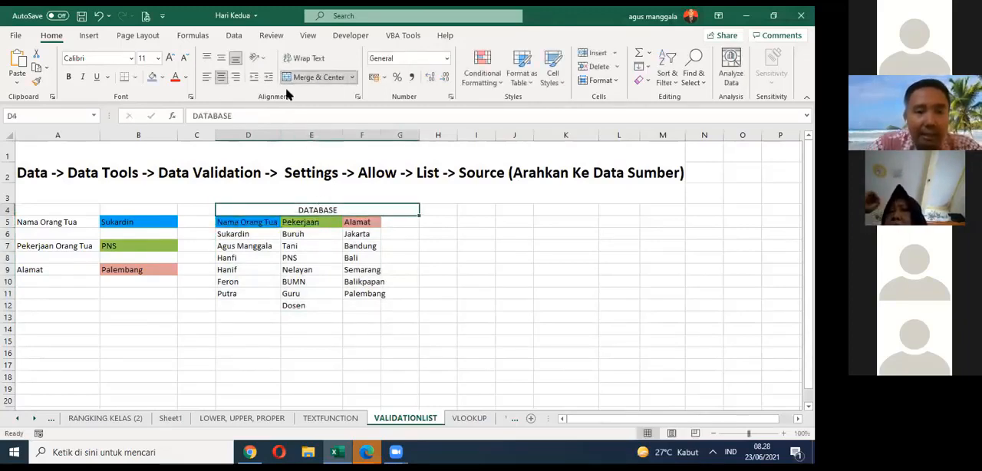
left_click(135, 77)
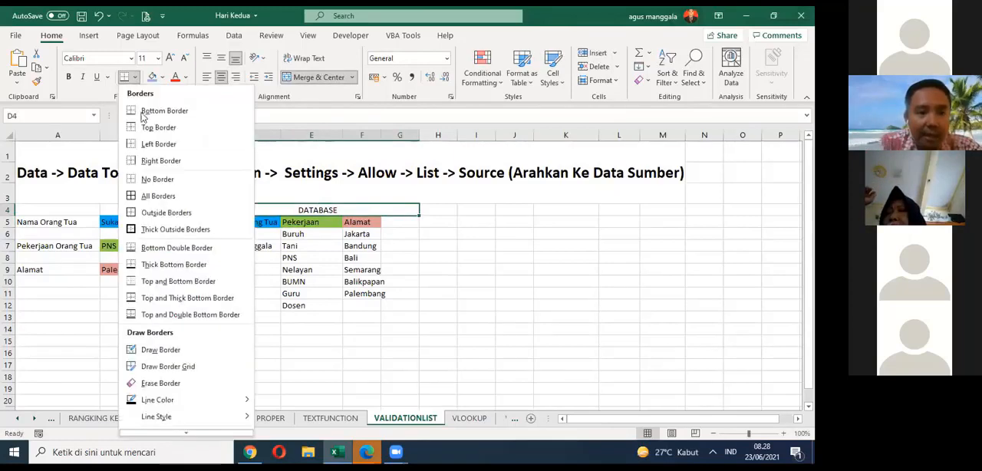
left_click(142, 249)
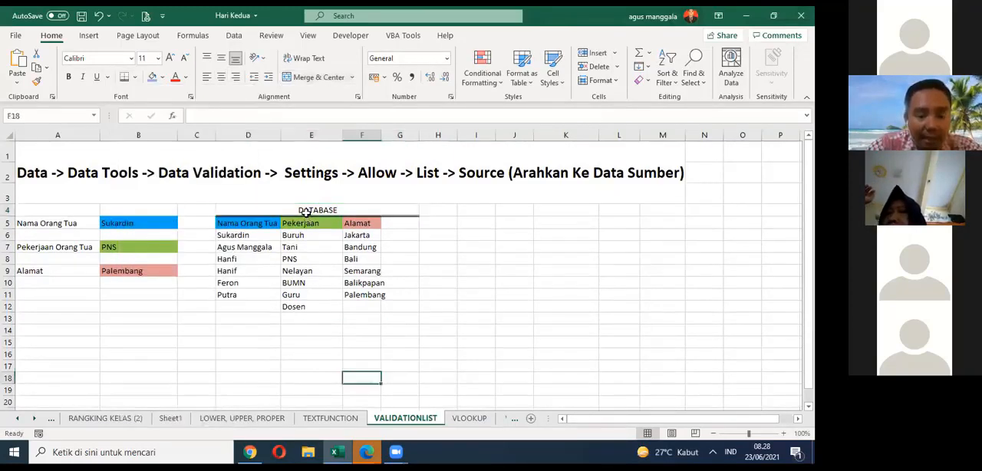
Step: Review the entry labels Nama Orang Tua, Pekerjaan Orang Tua and Alamat beside the validated cells
left_click(253, 235)
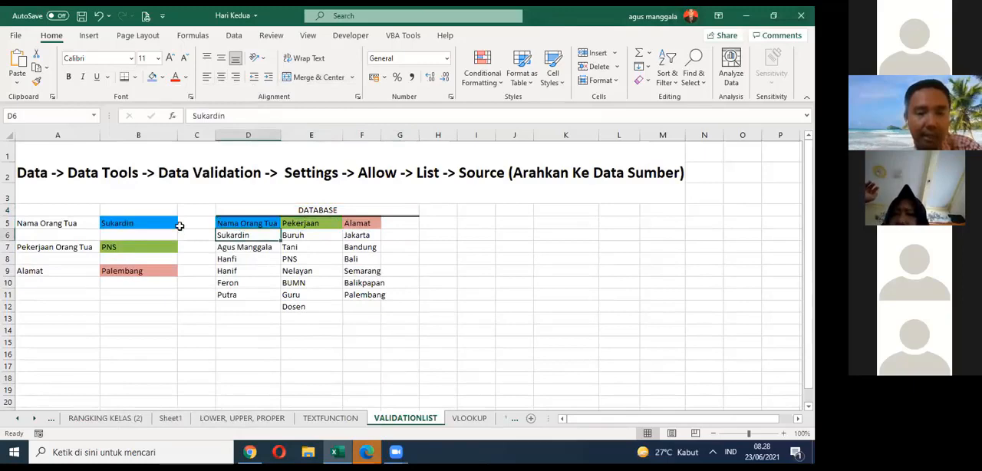
left_click(176, 224)
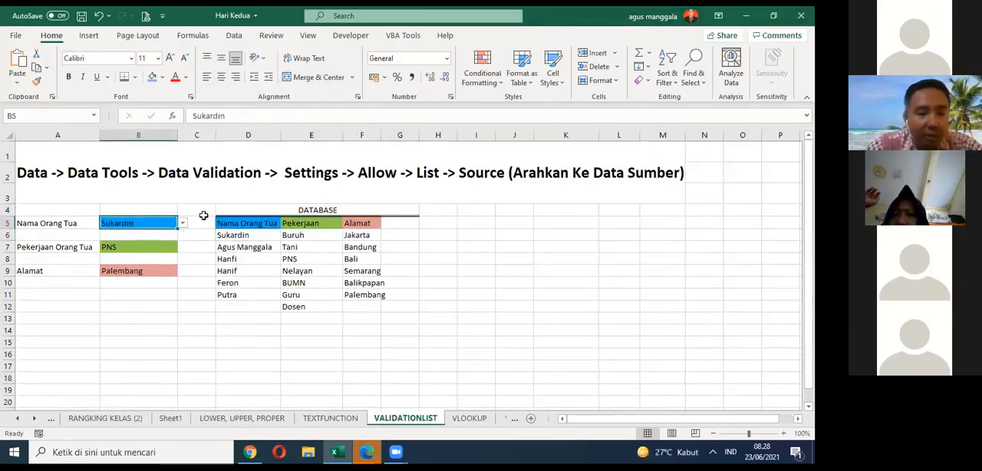
left_click(66, 223)
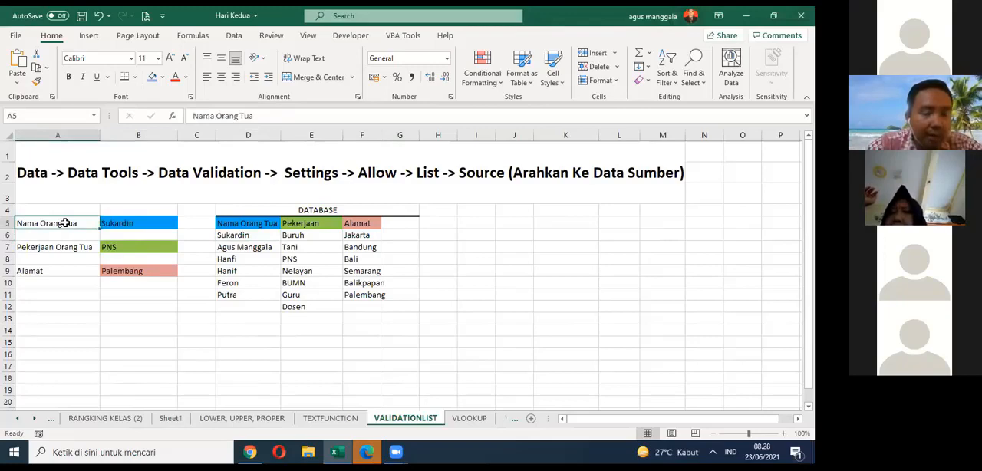
left_click(71, 247)
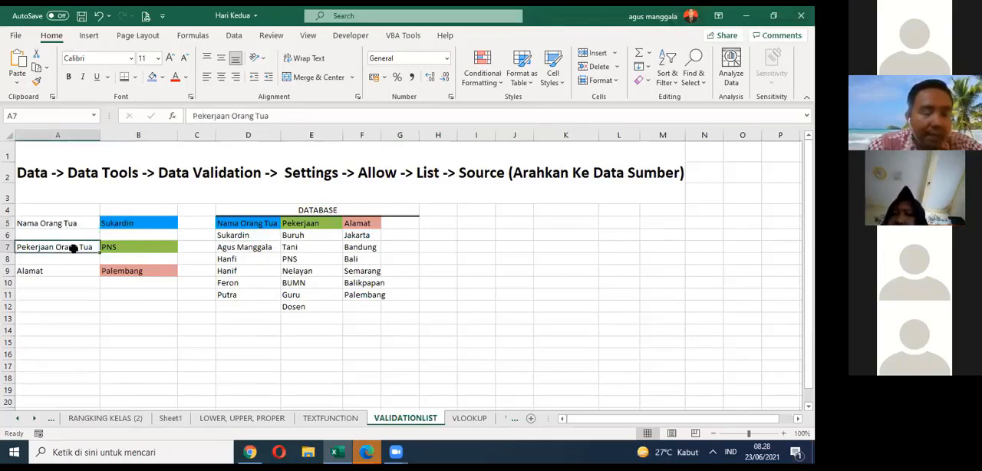
left_click(67, 269)
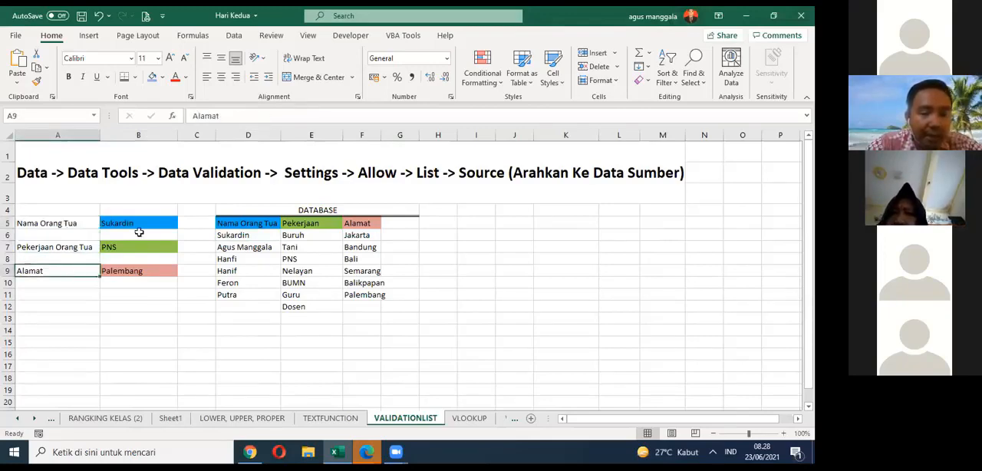
left_click(149, 199)
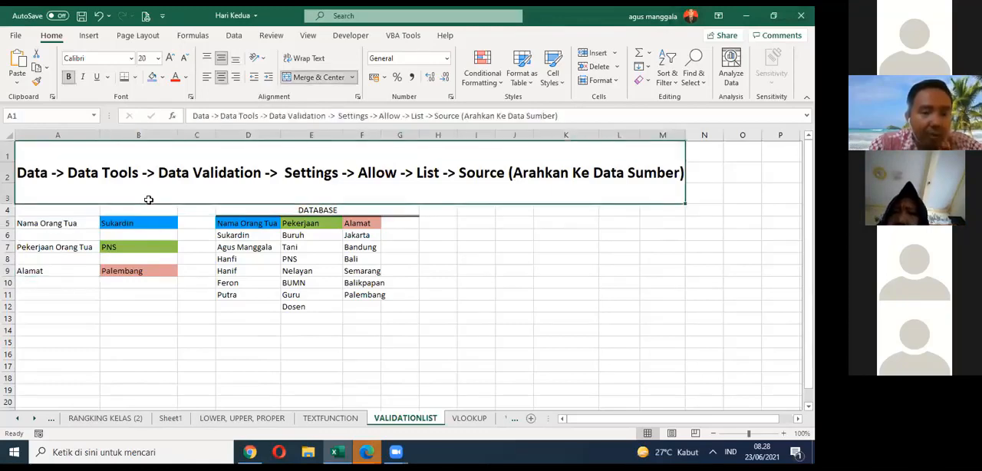
Step: Examine the drop-down choices for the parent's name in B5 and the occupation in B7 against the source lists
left_click(145, 221)
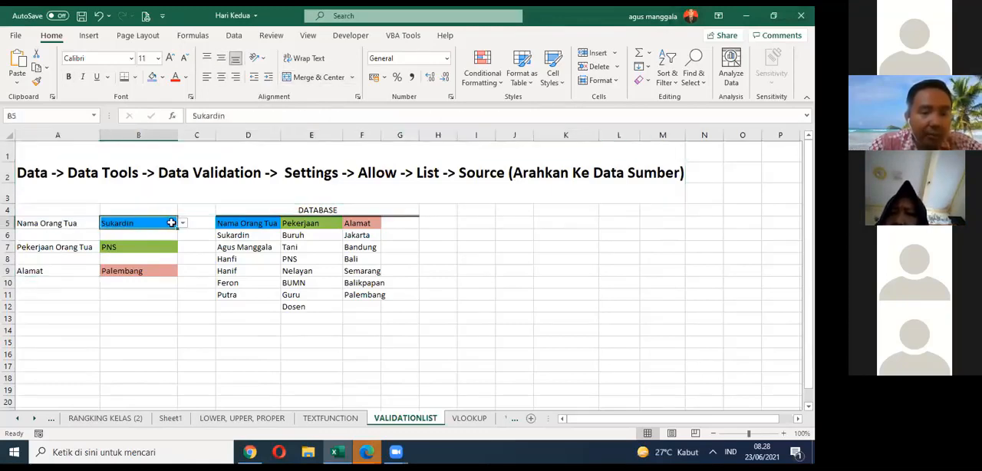
left_click(182, 222)
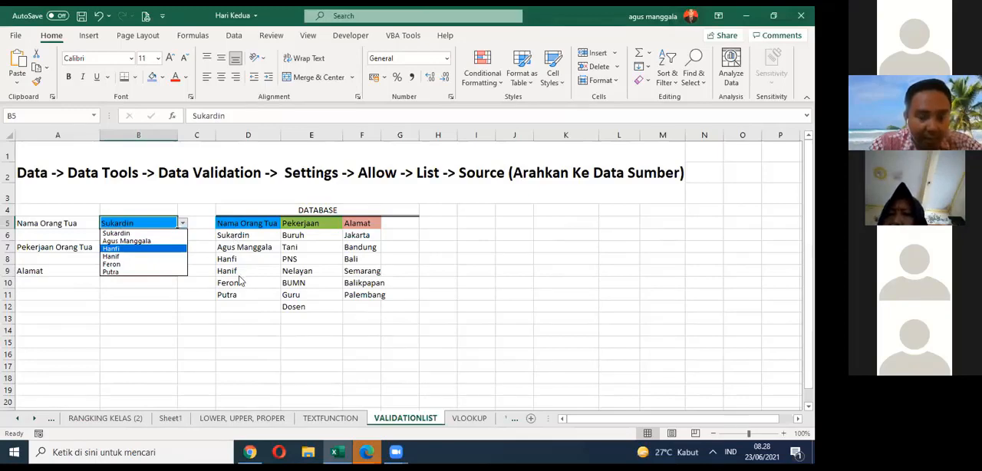
key("Escape")
left_click(165, 246)
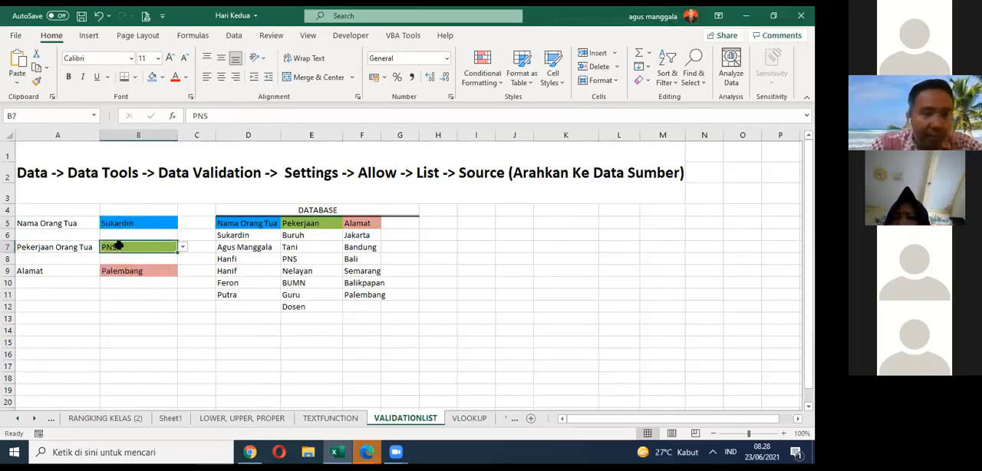
left_click(183, 246)
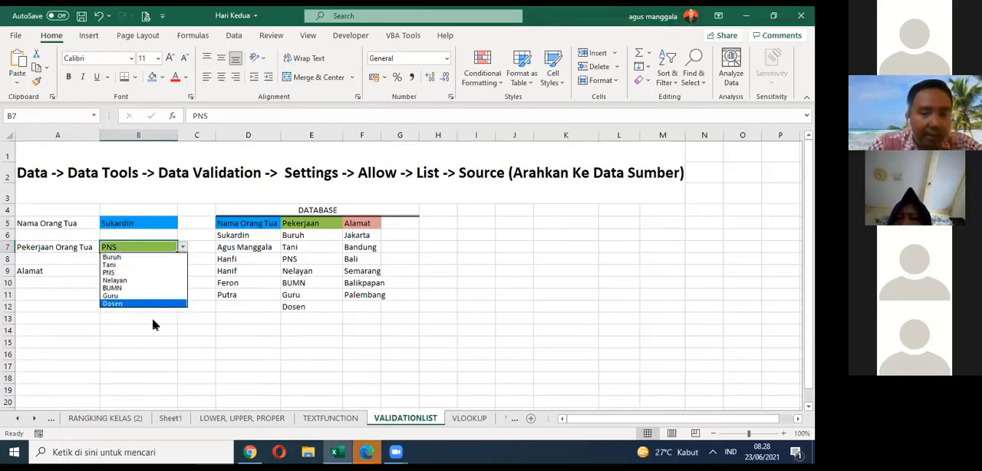
Step: Replace the occupation Buruh in E6 of the Pekerjaan source list with Karyawan Swasta
left_click(302, 235)
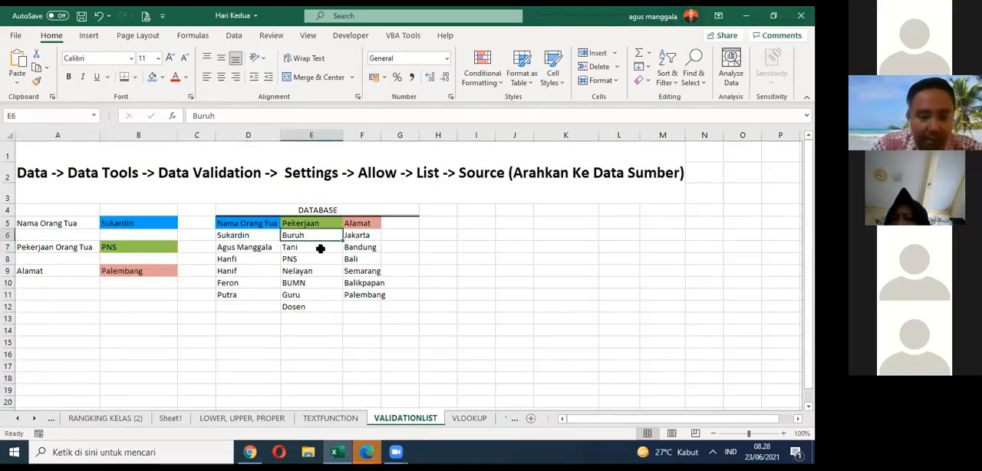
type("kAR")
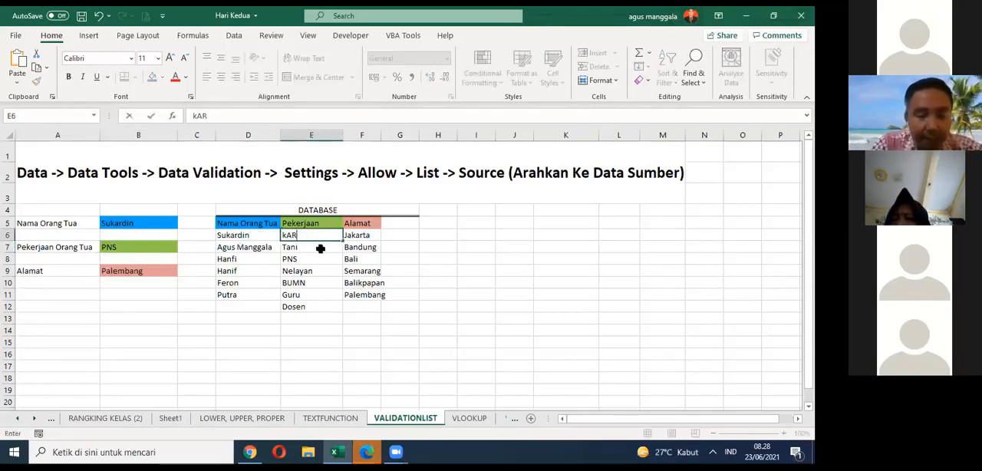
type("YAWAB")
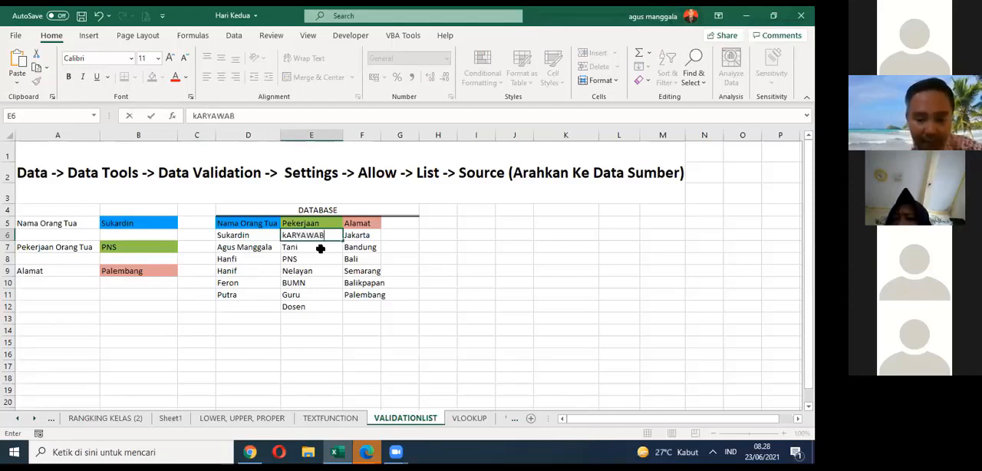
key("BackSpace")
type("n Swa")
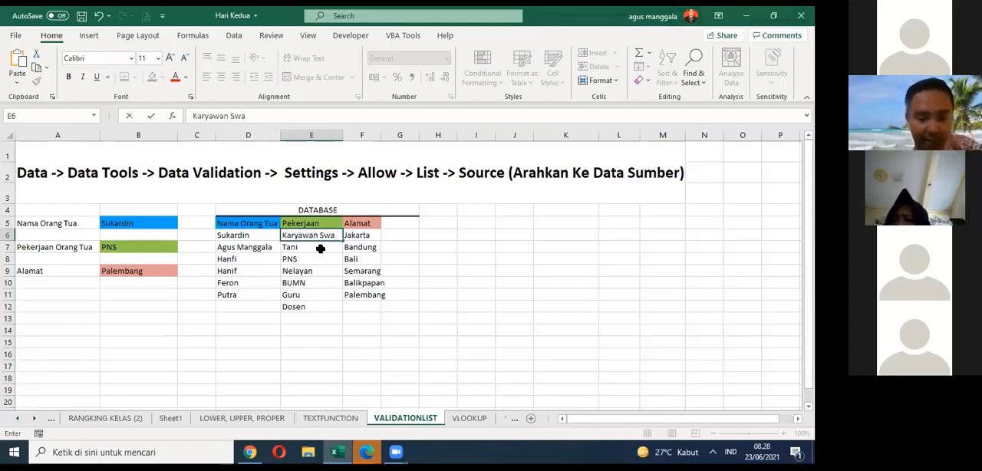
type("sta")
key("Return")
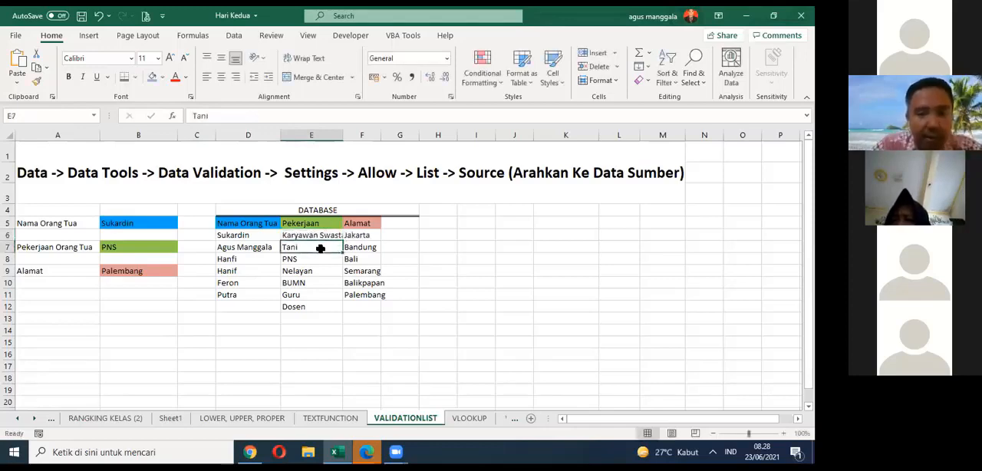
Step: Choose Karyawan Swasta as the parent's occupation in B7 and Bali as the Alamat in B9
left_click(147, 244)
left_click(182, 248)
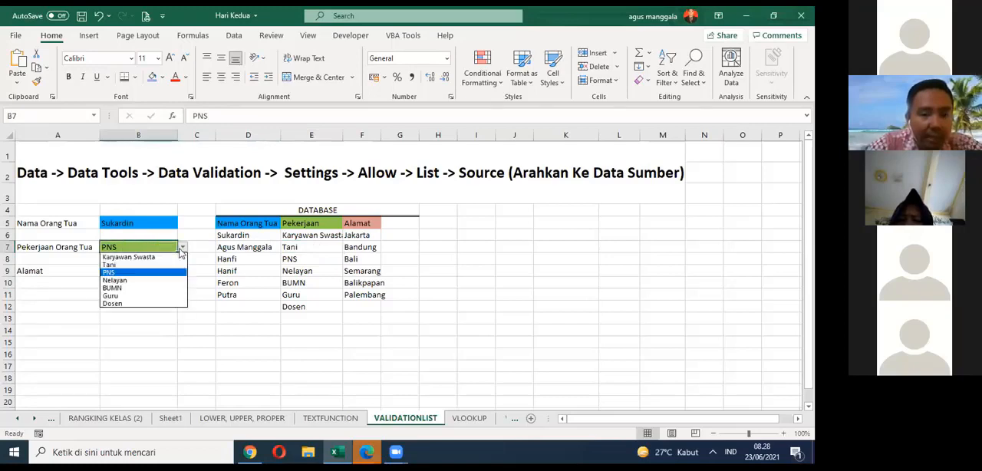
left_click(128, 257)
left_click(178, 271)
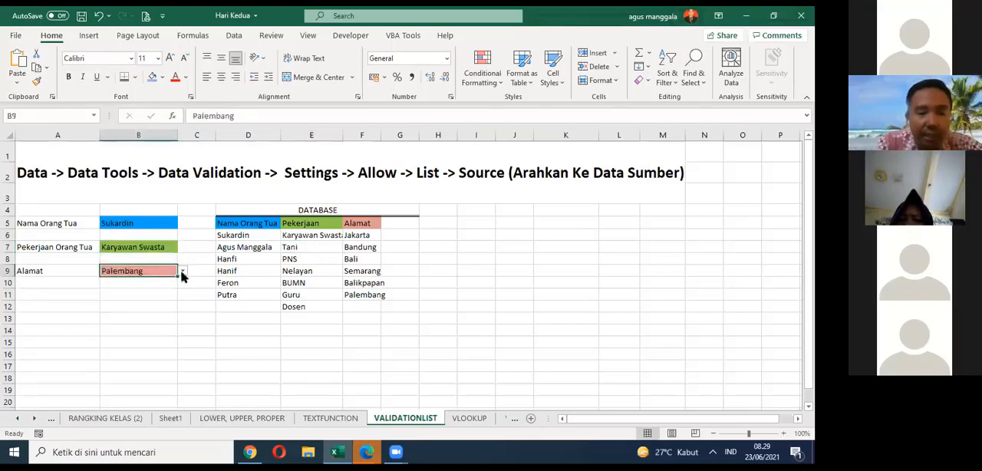
left_click(183, 271)
left_click(176, 296)
left_click(196, 305)
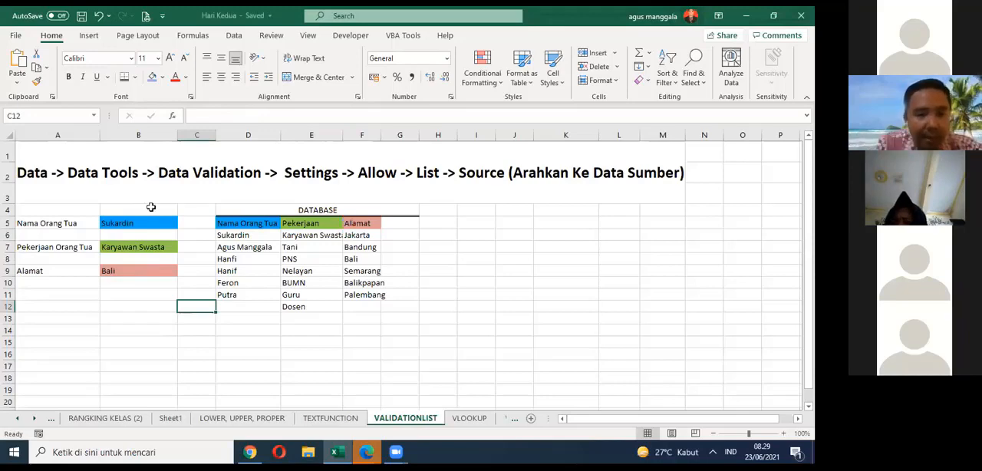
left_click(37, 185)
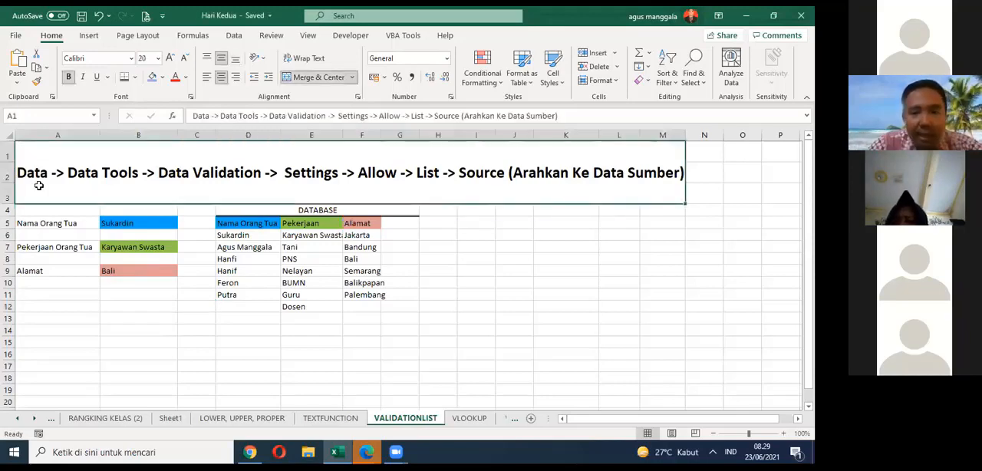
double_click(359, 174)
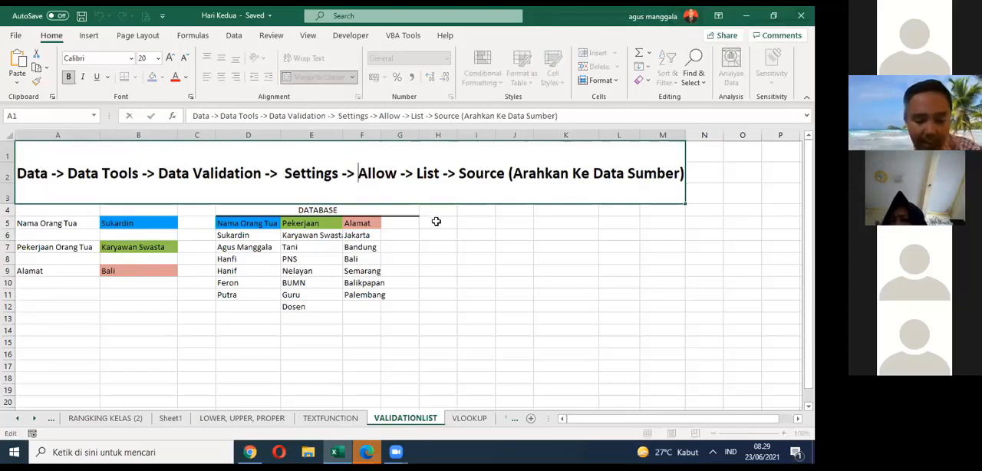
left_click(476, 244)
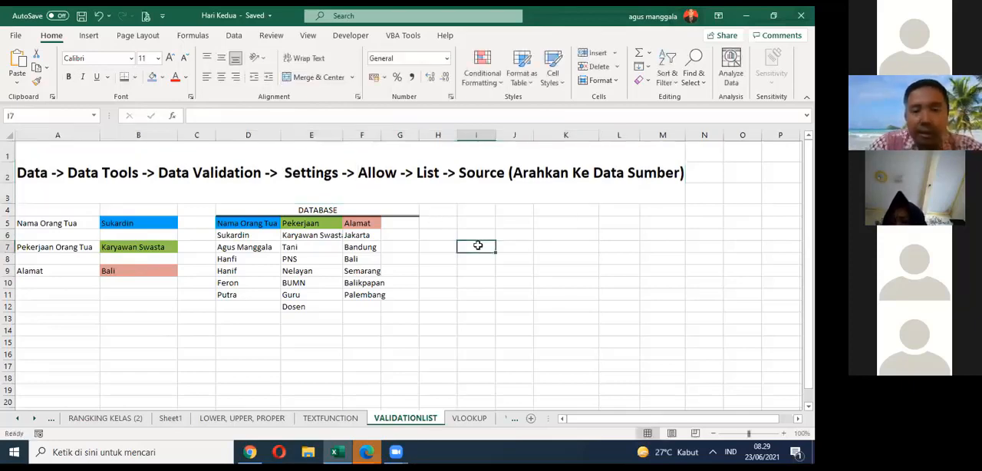
left_click(384, 176)
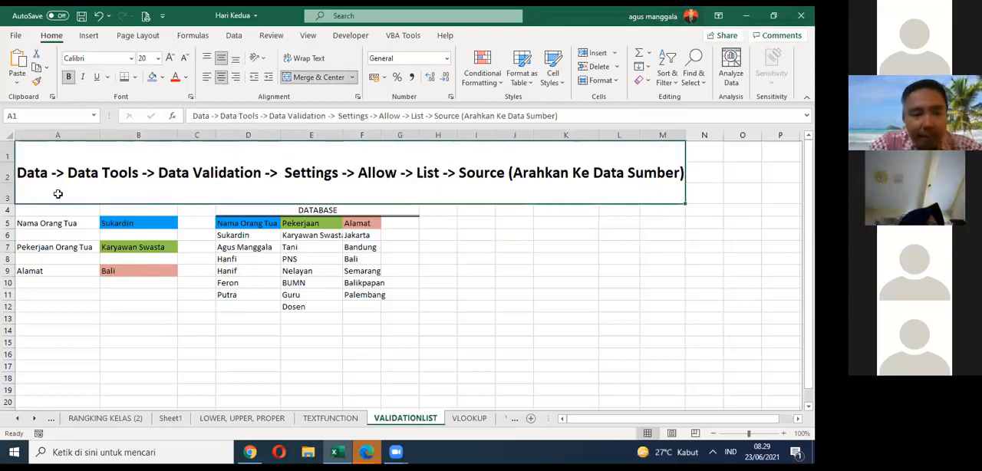
double_click(355, 174)
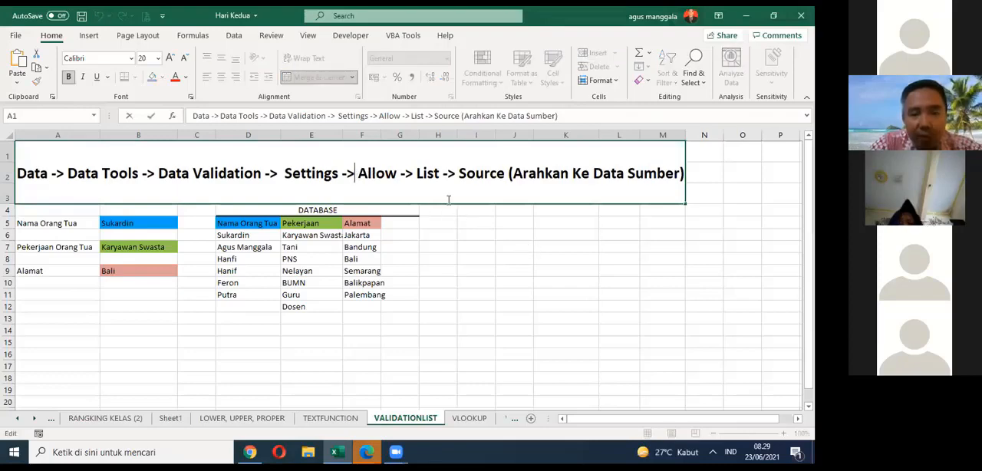
left_click(449, 197)
left_click(474, 246)
left_click(371, 179)
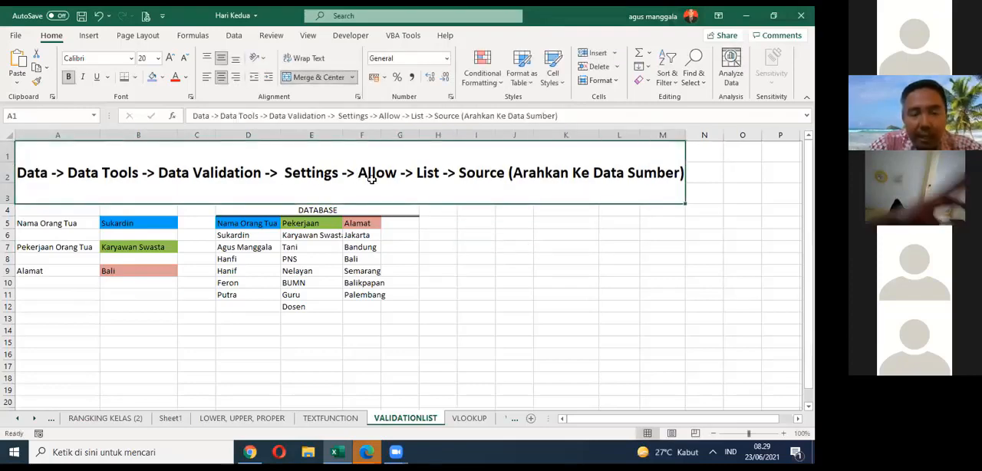
key("Down")
Step: Break the A1 heading onto a second line before the word Allow and left-align it
left_click(371, 178)
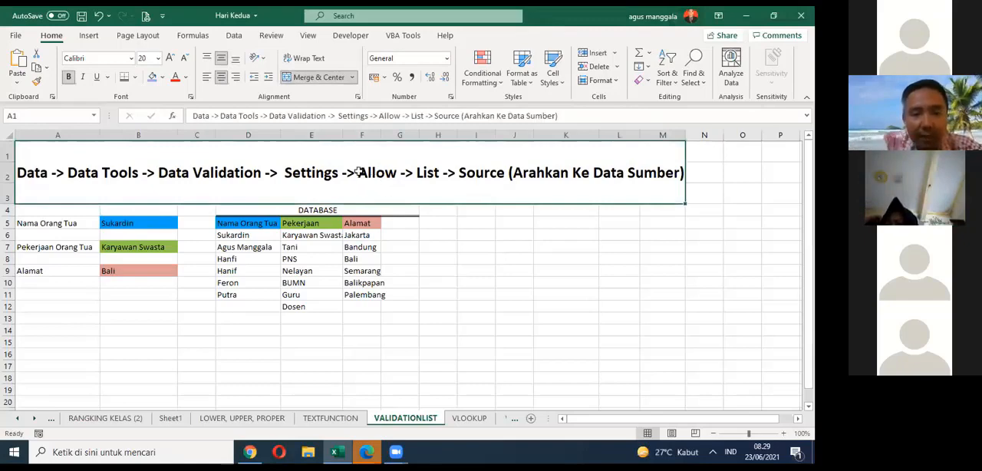
double_click(358, 172)
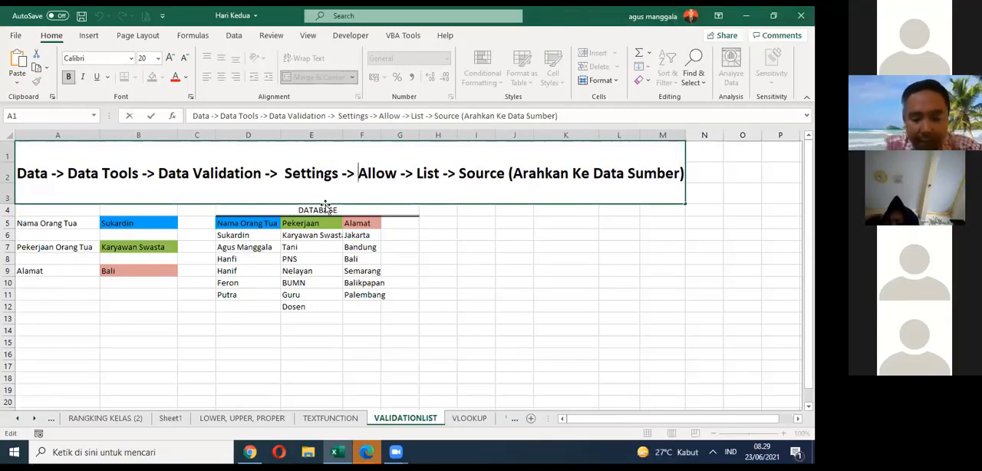
key("alt+Return")
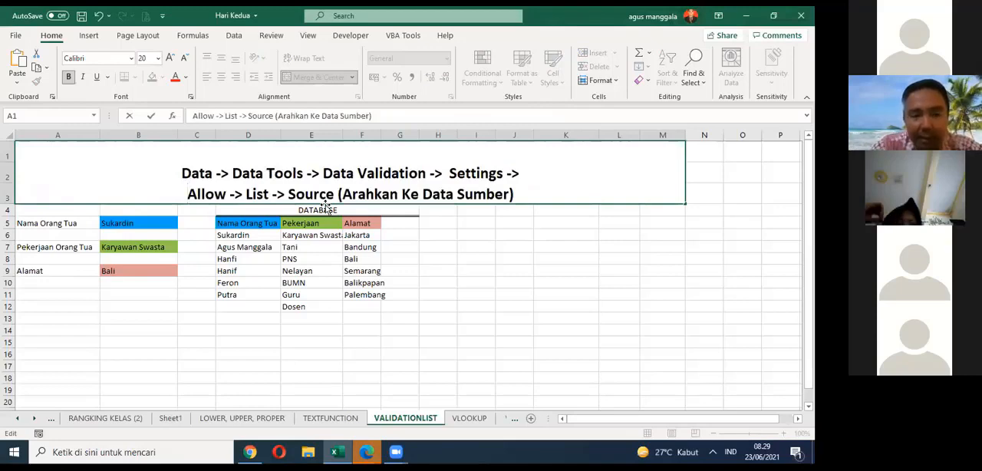
left_click(437, 221)
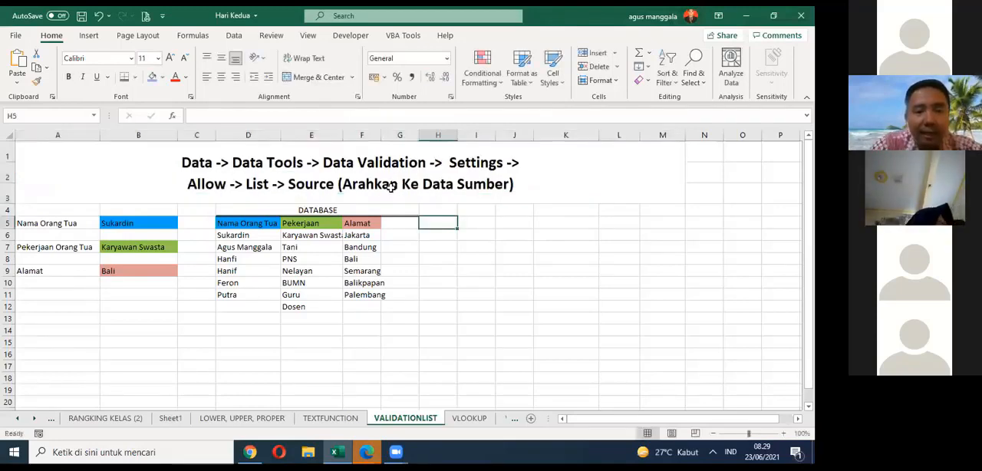
left_click(378, 183)
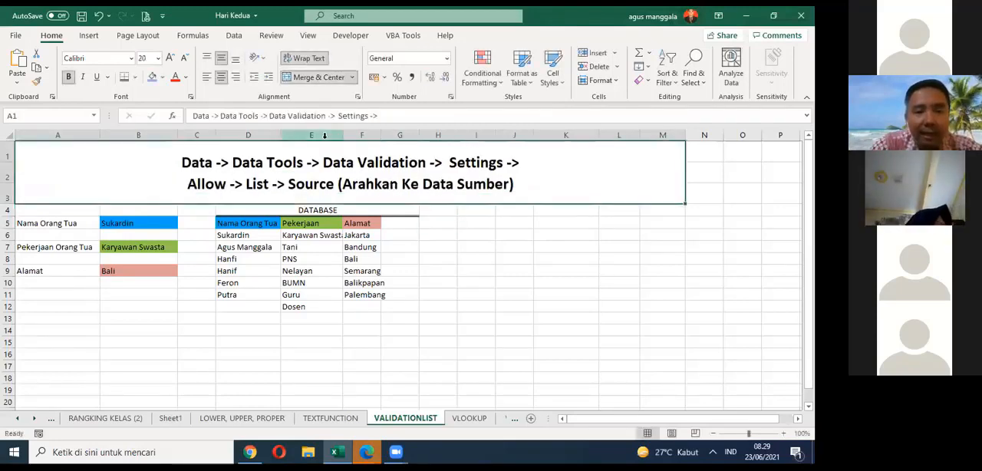
left_click(207, 76)
Step: Enter the note "ALT+Enter -> Untuk membuat baris baru tulisan di baris Excel" in B14 and make it bold
left_click(141, 329)
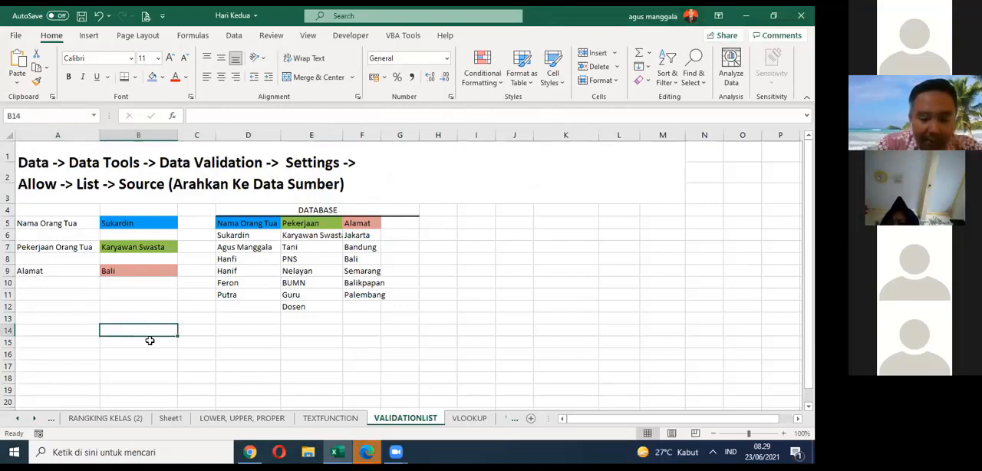
type("ALT")
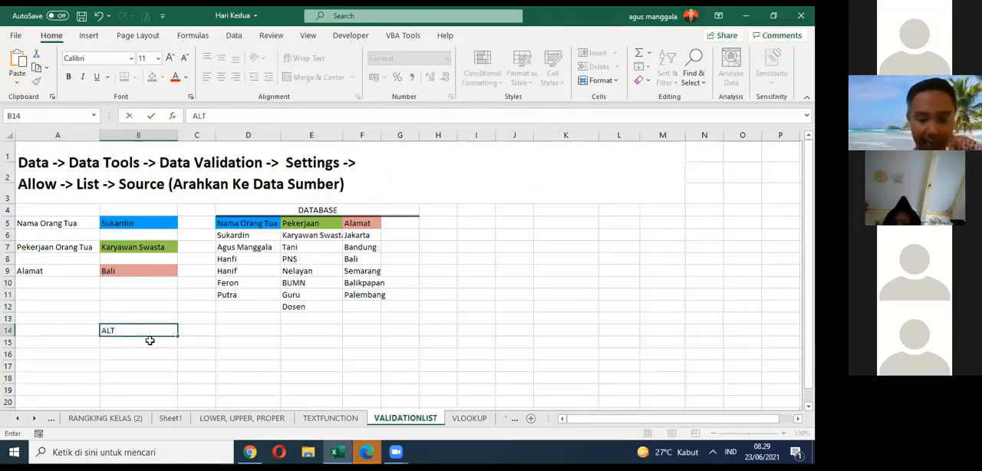
type("+")
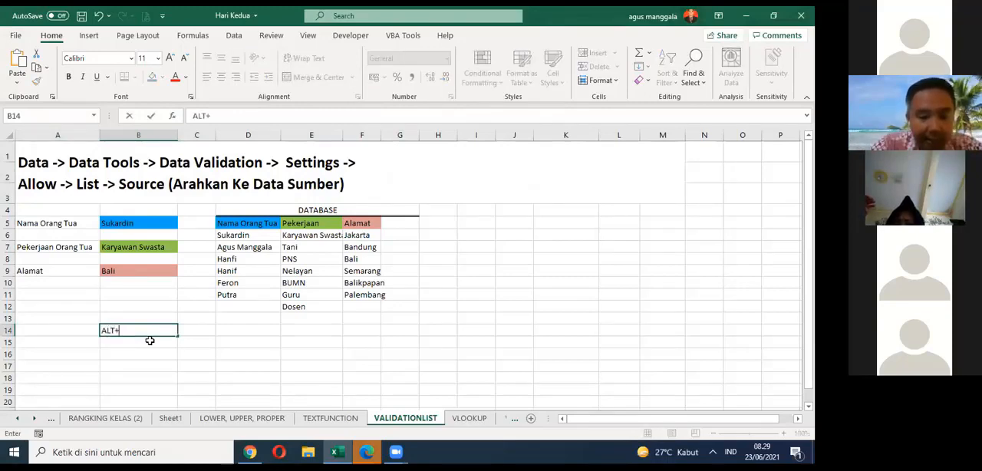
type("Enter -> Untuk")
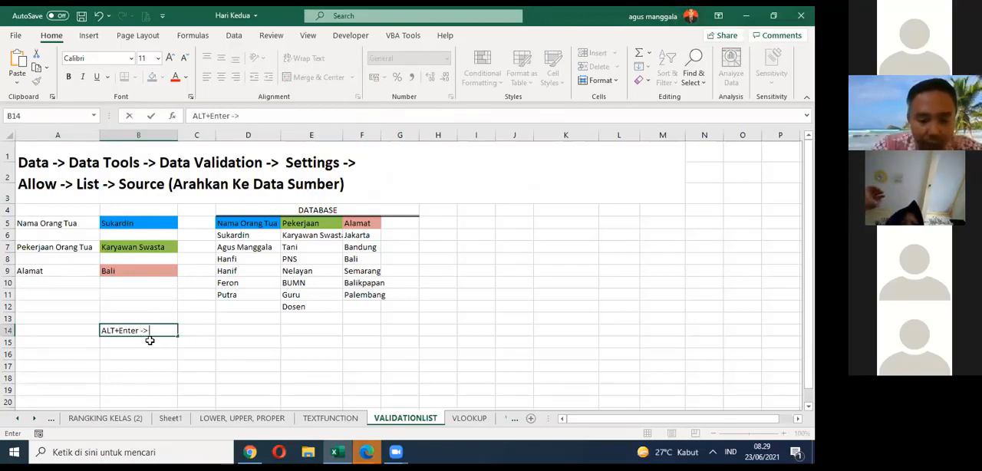
type(" me")
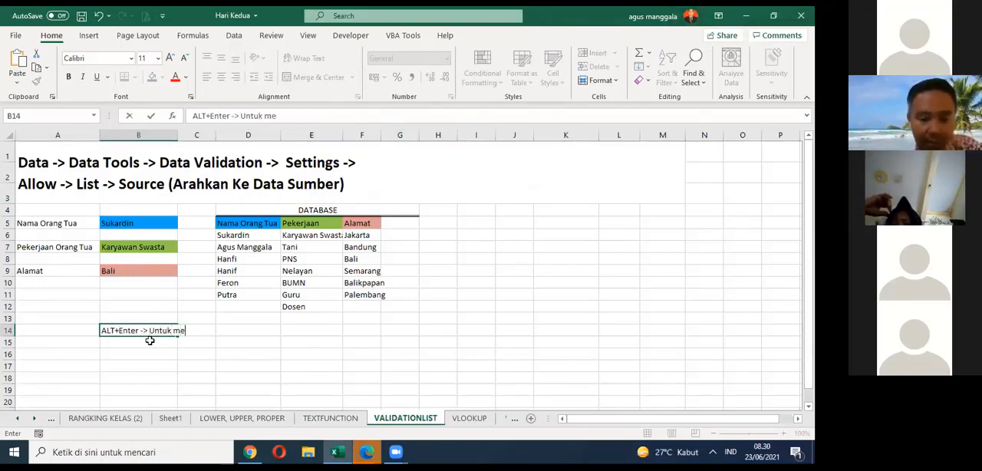
type("nurunk")
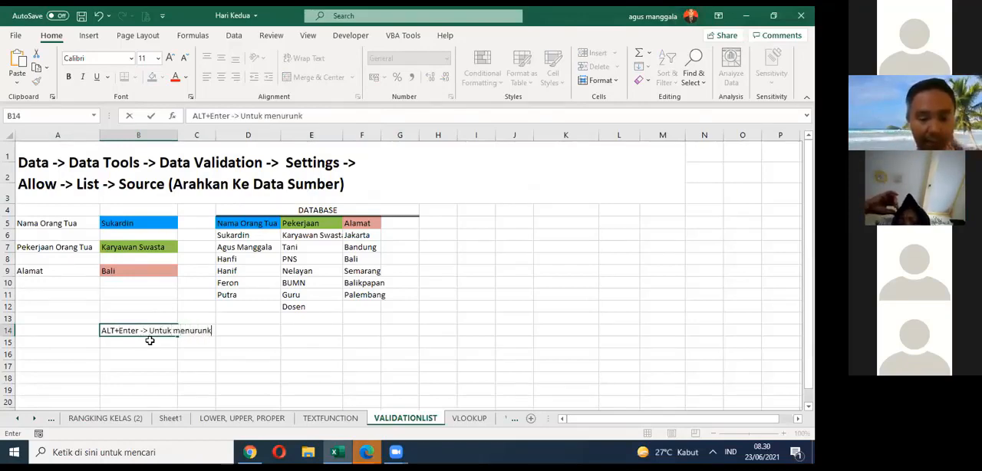
key("BackSpace")
key("BackSpace")
key("BackSpace")
key("BackSpace")
key("BackSpace")
key("BackSpace")
type("mbua")
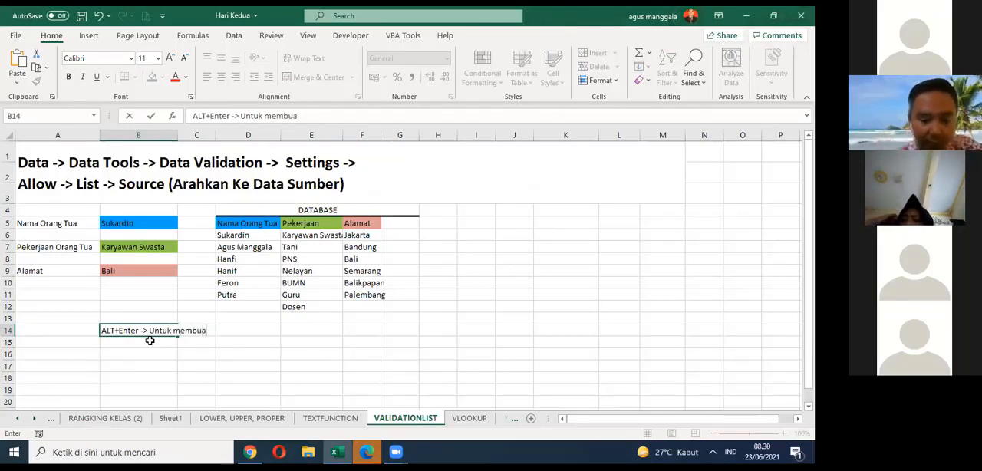
type("t baris")
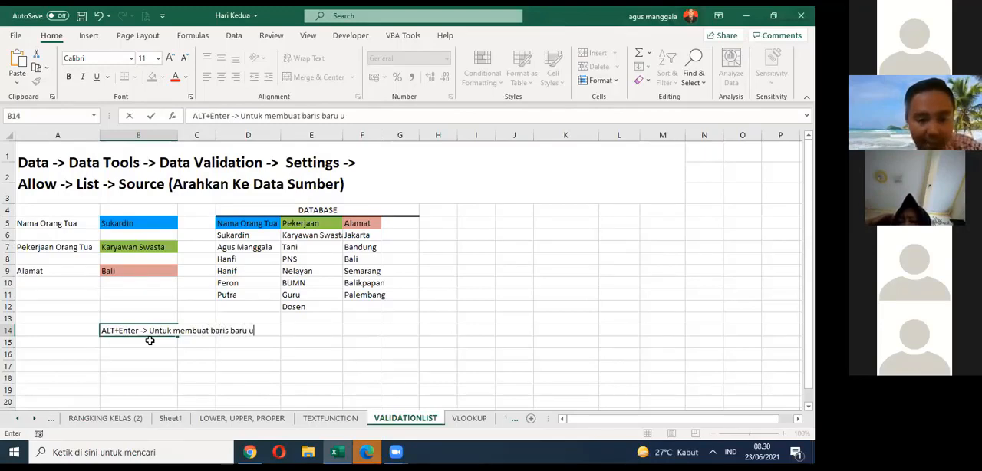
type(" baru tu")
key("BackSpace")
type("tulisan di")
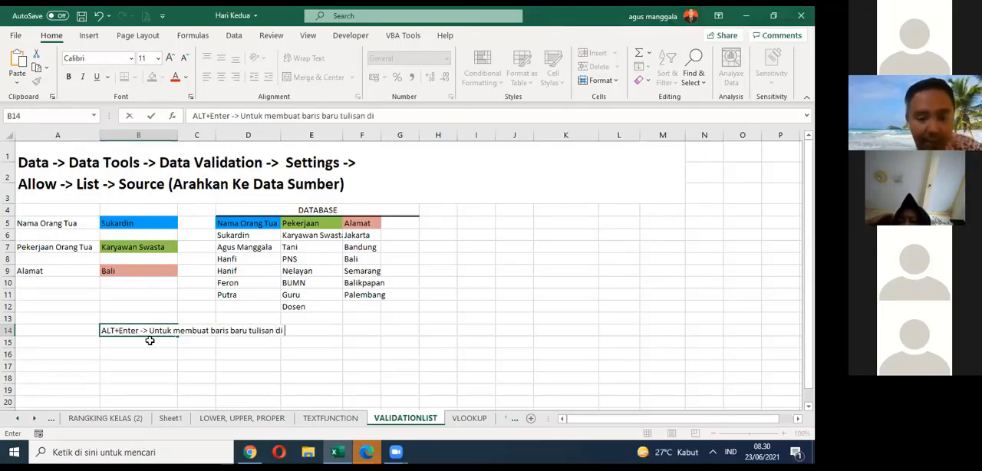
type(" baris E")
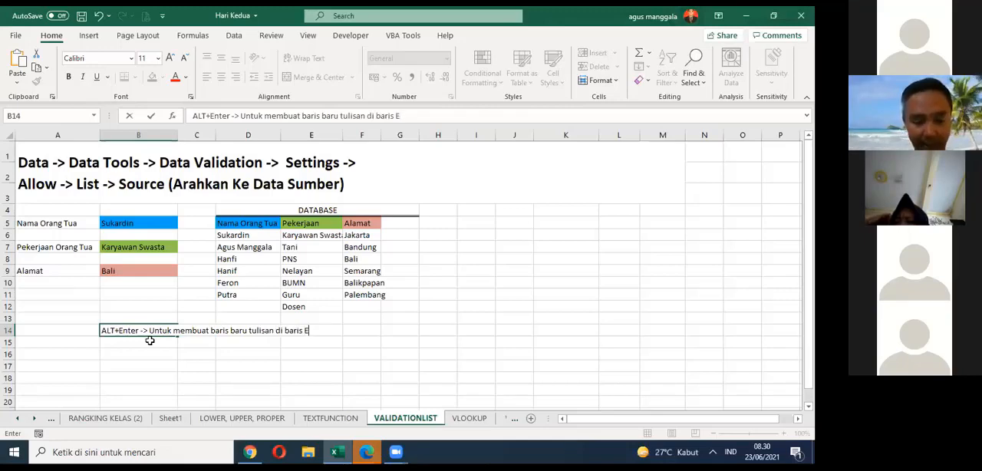
type("xcel")
key("Return")
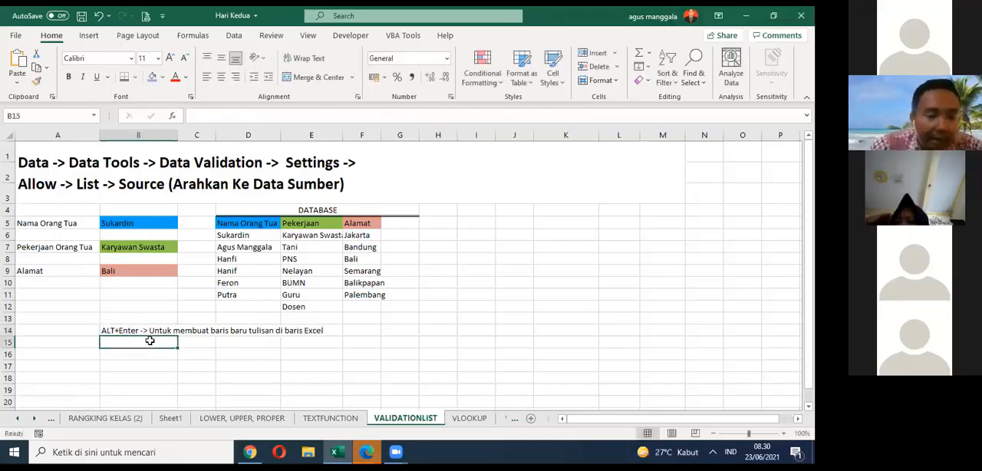
left_click(144, 330)
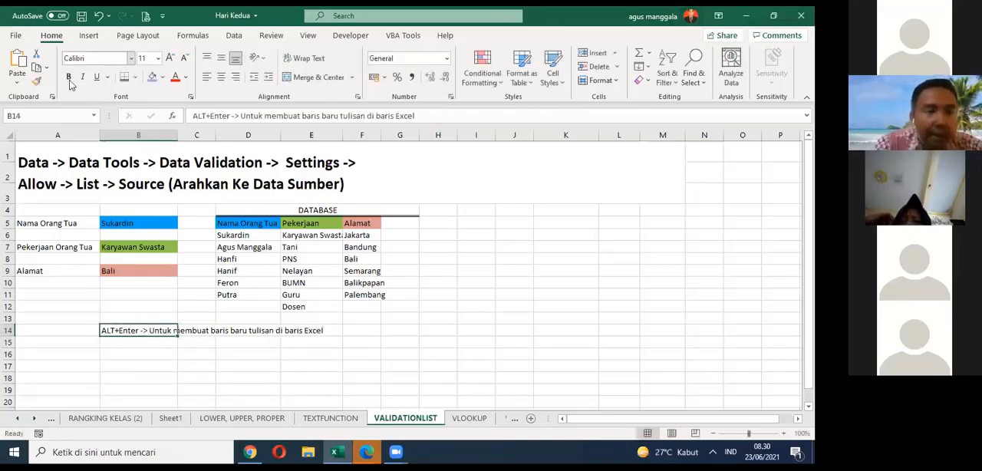
left_click(68, 78)
Step: Bring up the Data Tools commands by following the path written in the A1 heading
left_click(192, 181)
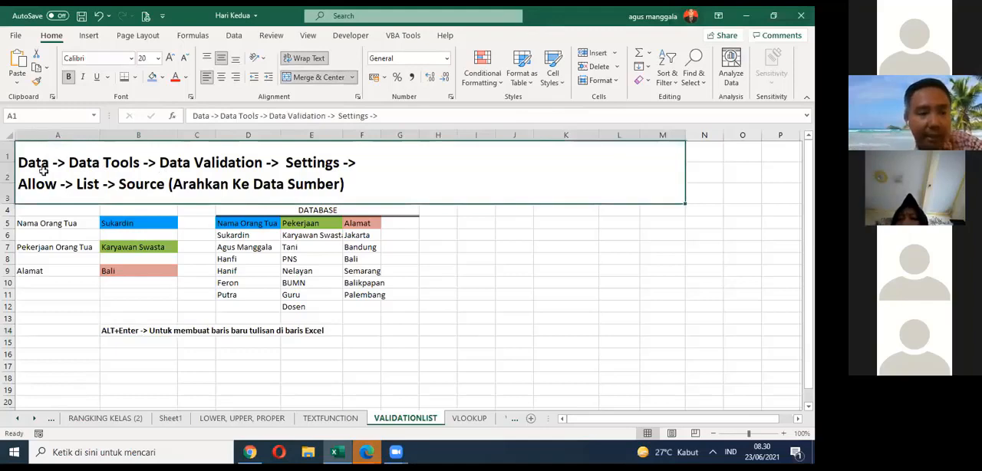
left_click(234, 36)
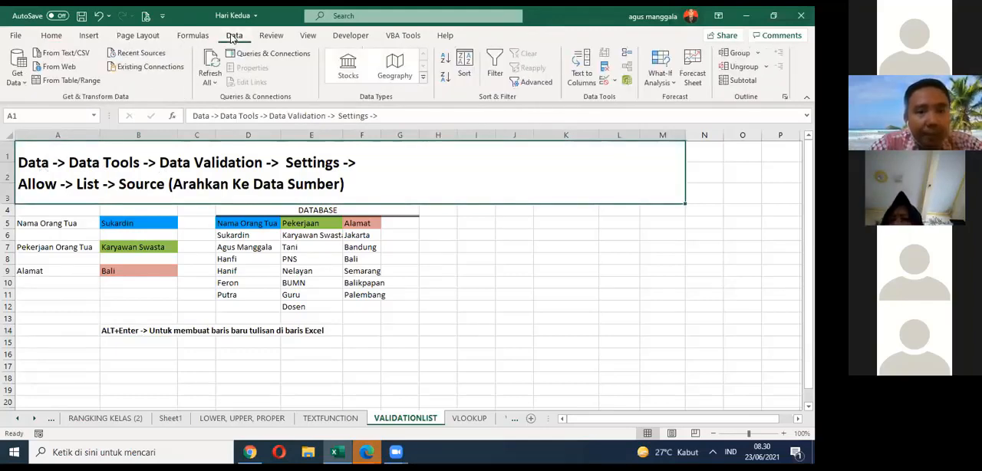
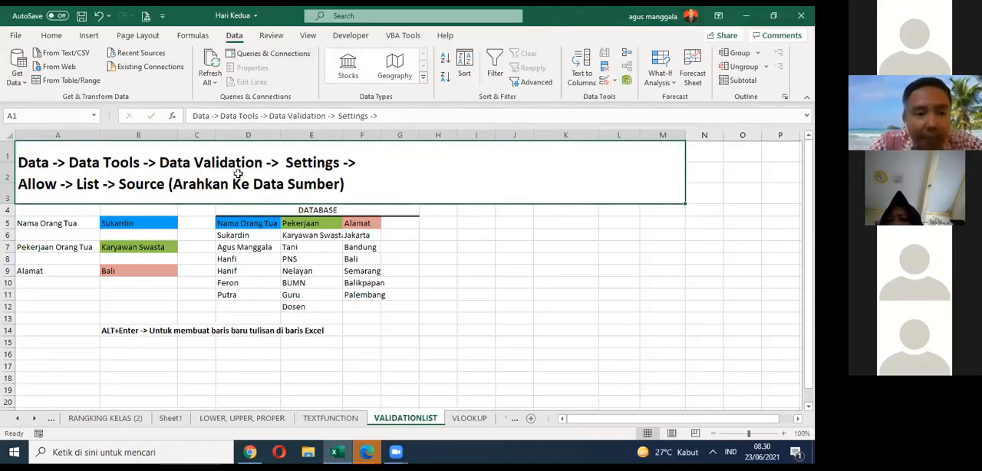
Step: Apply a List data validation to the merged A1 heading cell with =$D$6:$D$11 as its source
left_click(614, 81)
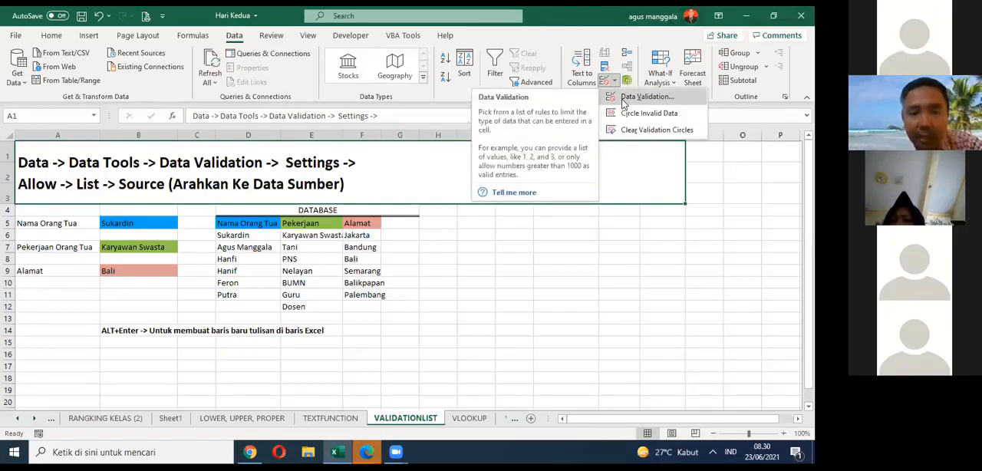
left_click(622, 100)
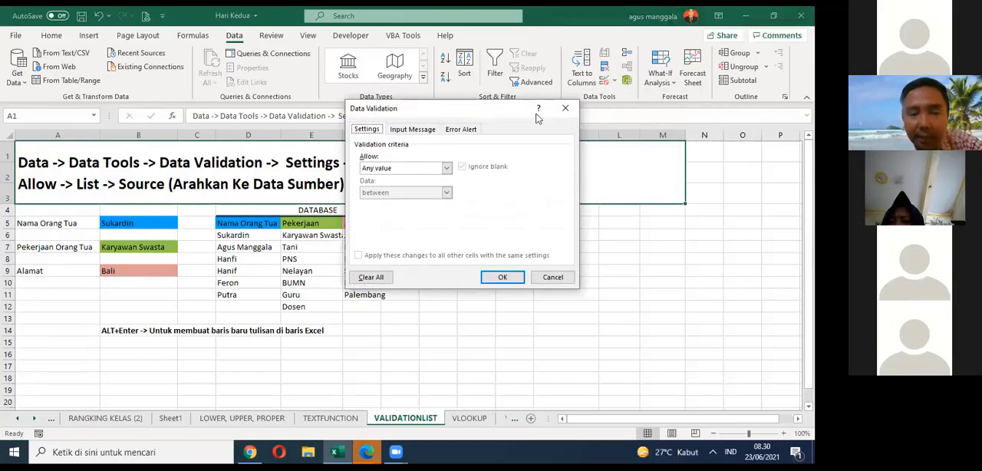
left_click_drag(536, 111, 681, 113)
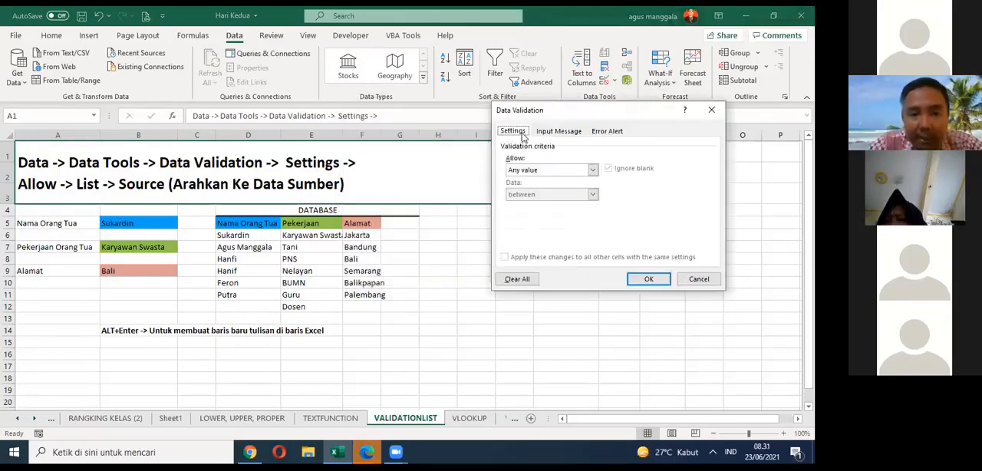
left_click(562, 170)
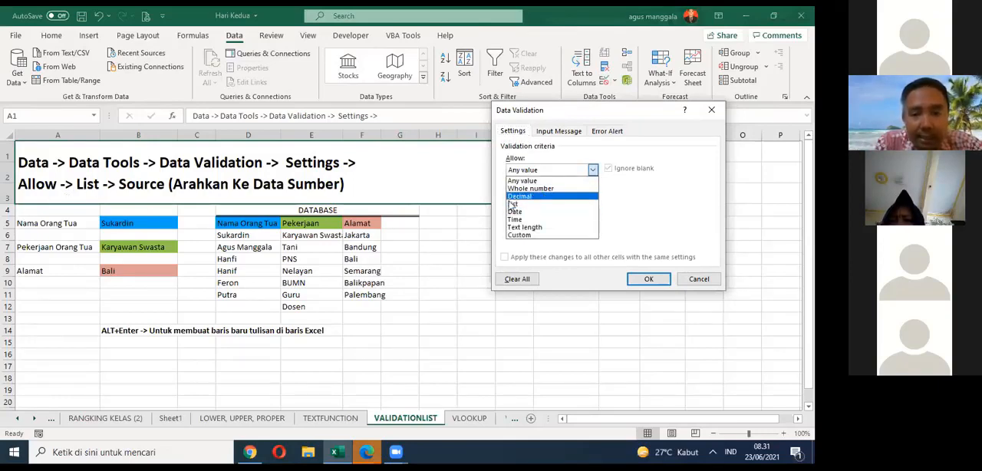
left_click(537, 204)
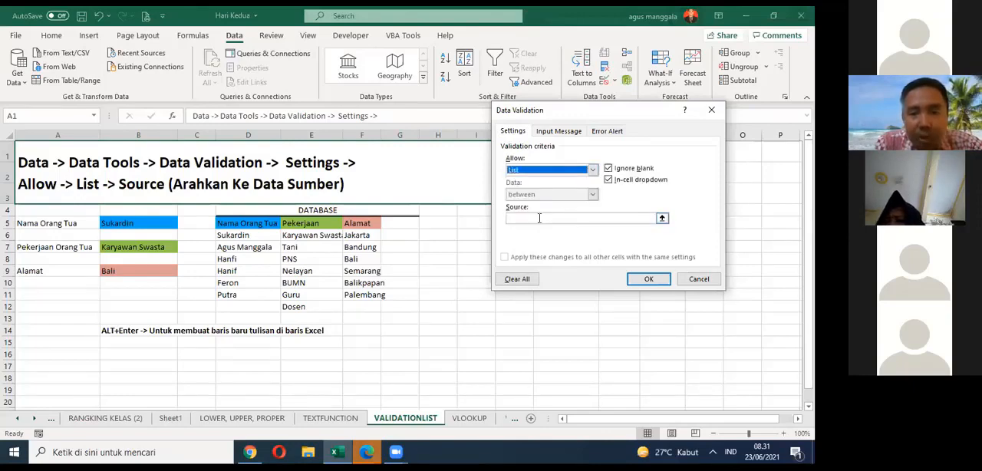
left_click(662, 219)
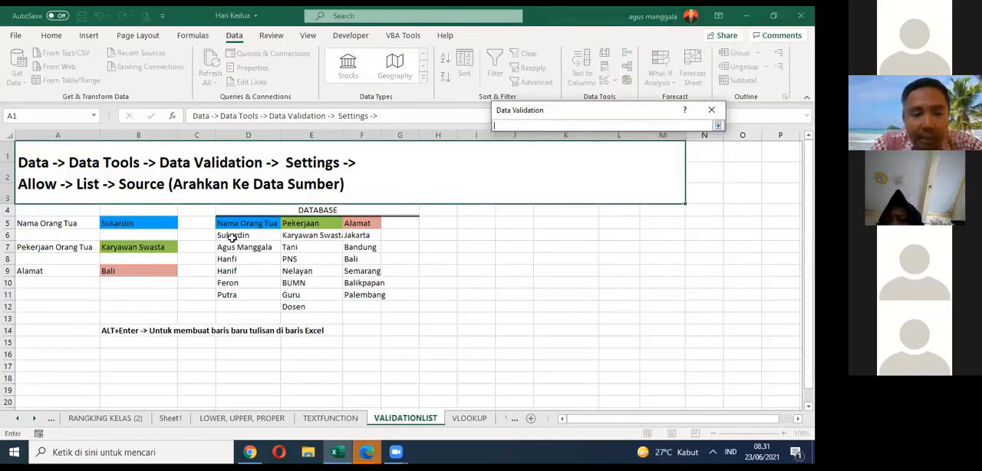
left_click_drag(231, 238, 246, 292)
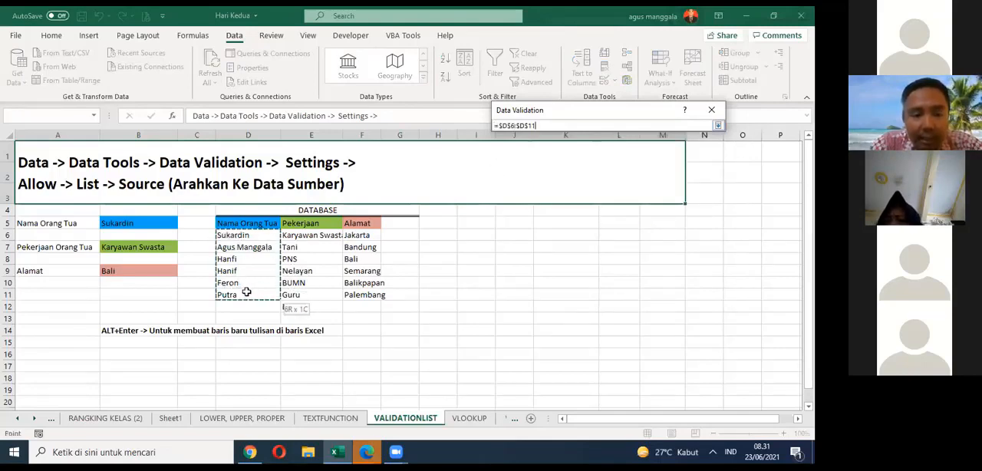
left_click(716, 127)
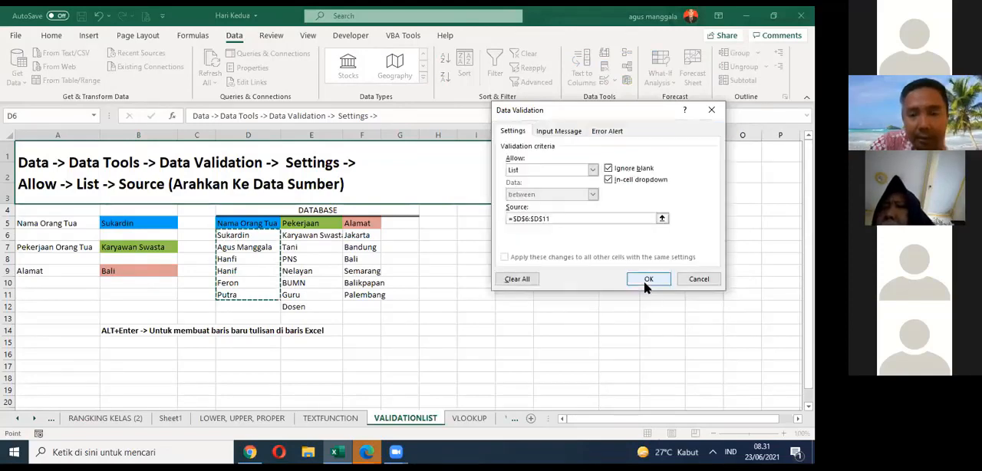
left_click(643, 279)
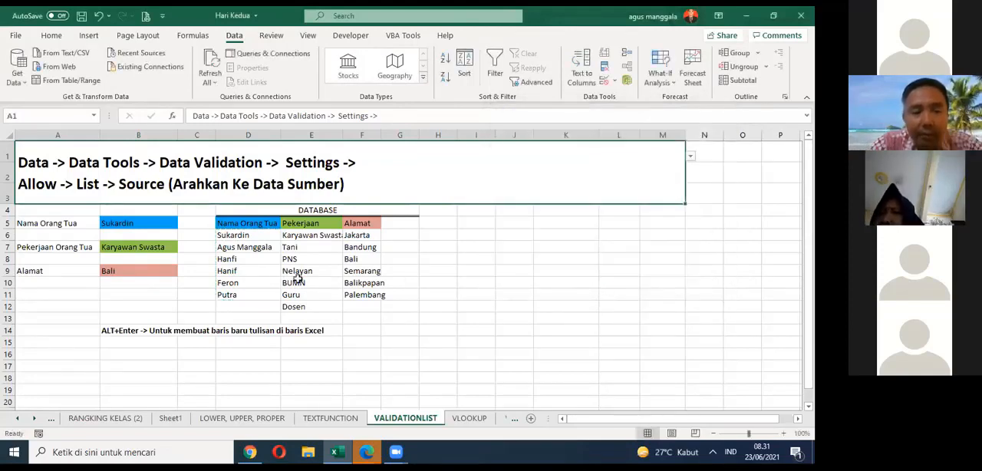
Step: Choose the second name of the source list as the Nama Orang Tua in B5
left_click(167, 228)
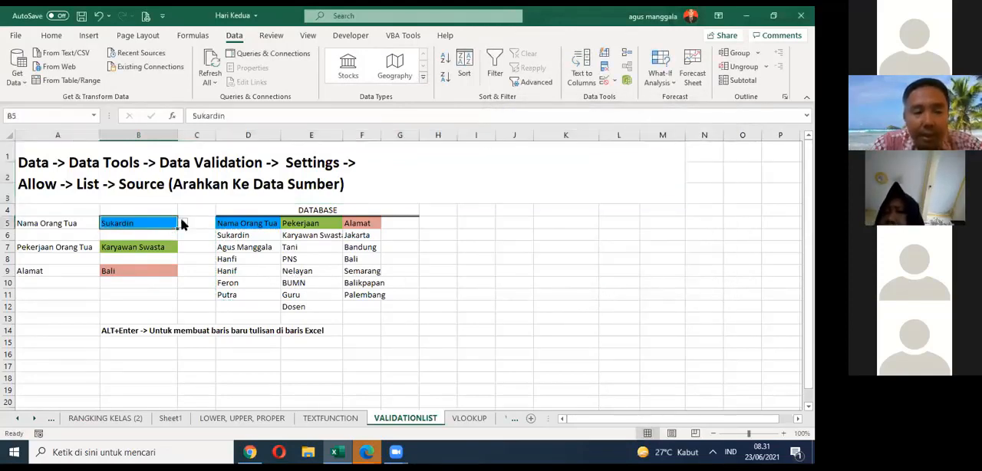
left_click(183, 223)
left_click(178, 240)
left_click(552, 278)
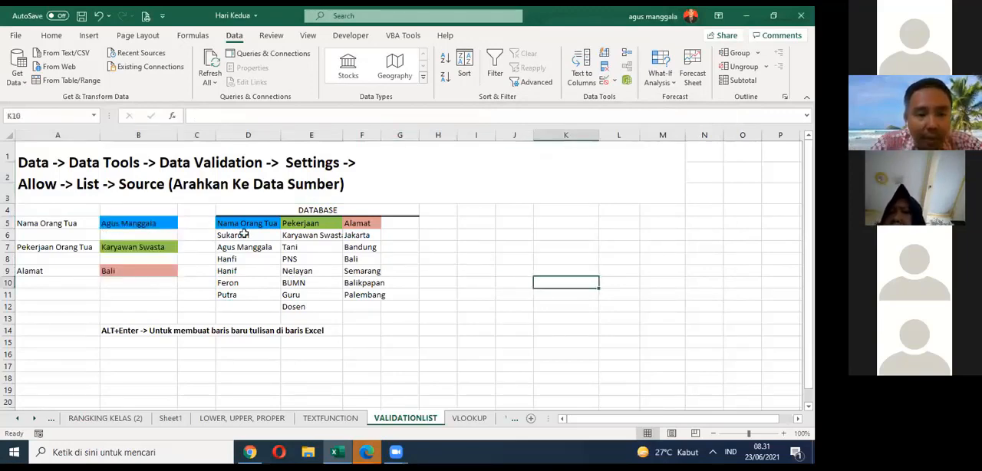
Step: Save the workbook
left_click(244, 234)
left_click(243, 224)
left_click(153, 215)
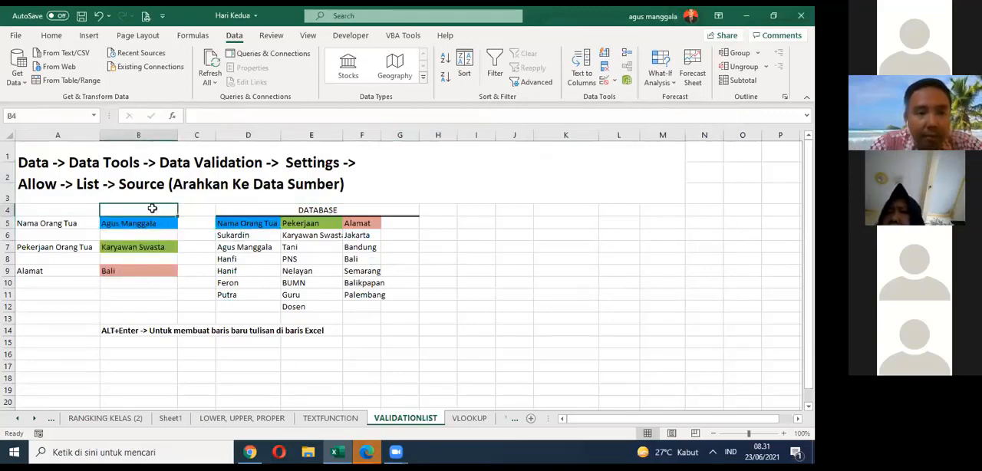
left_click(152, 202)
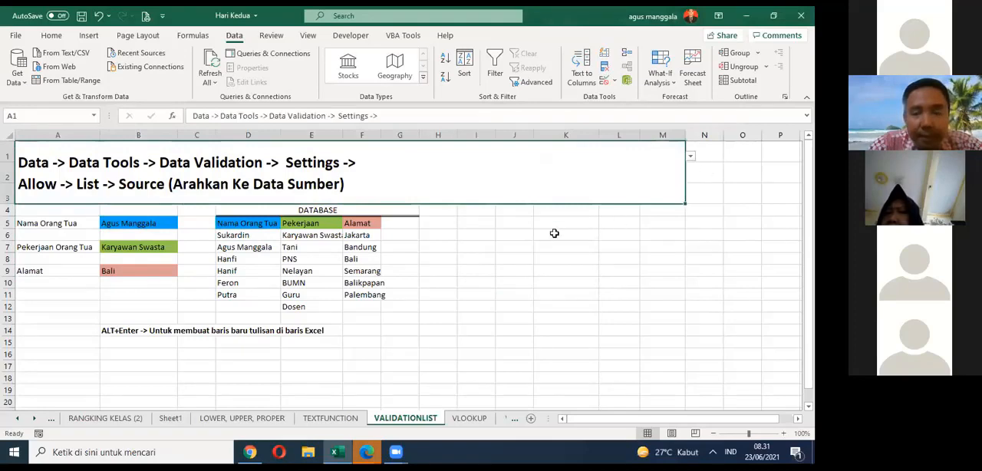
left_click(562, 234)
key("ctrl+s")
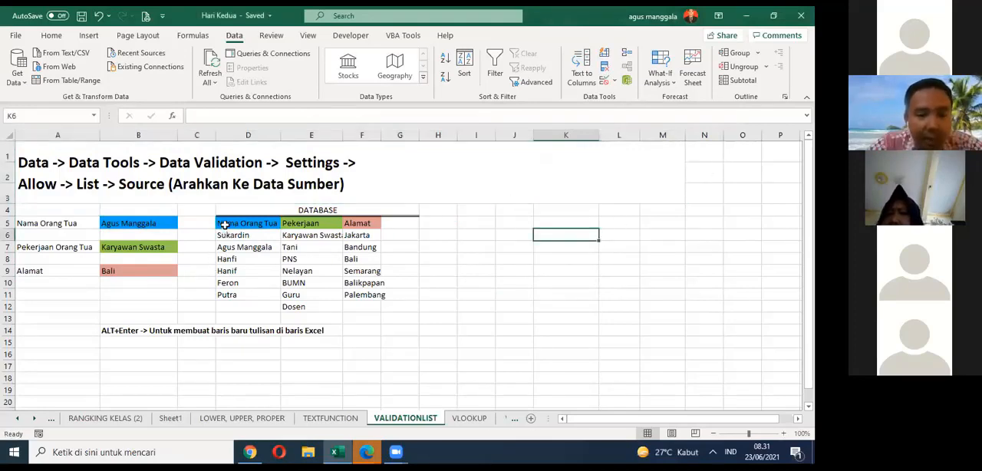
left_click_drag(222, 223, 384, 305)
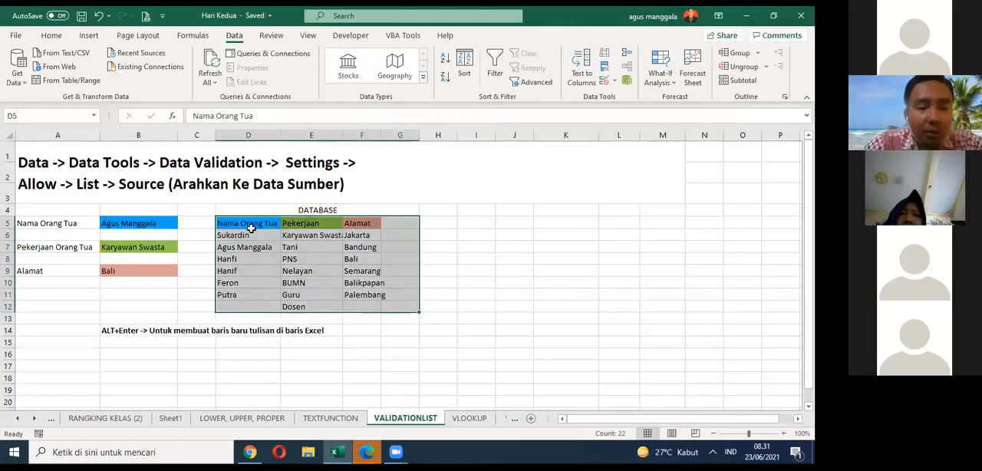
left_click_drag(253, 226, 382, 306)
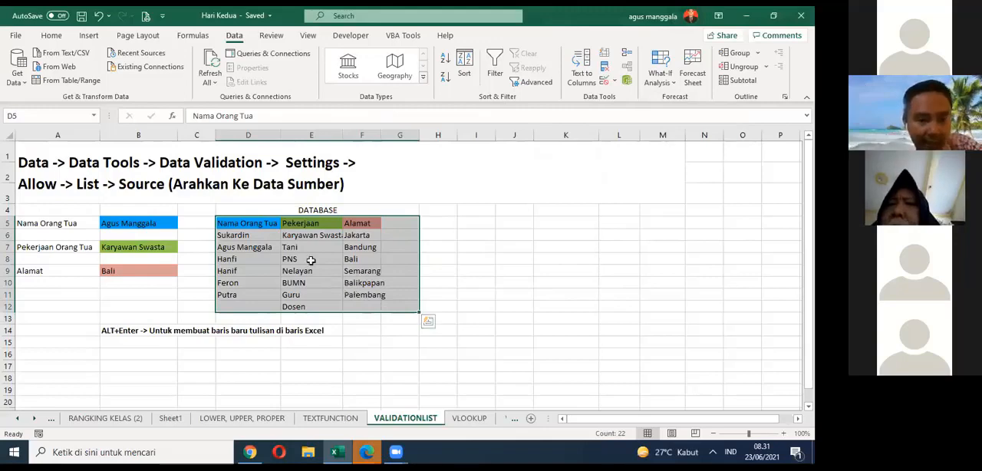
left_click(34, 224)
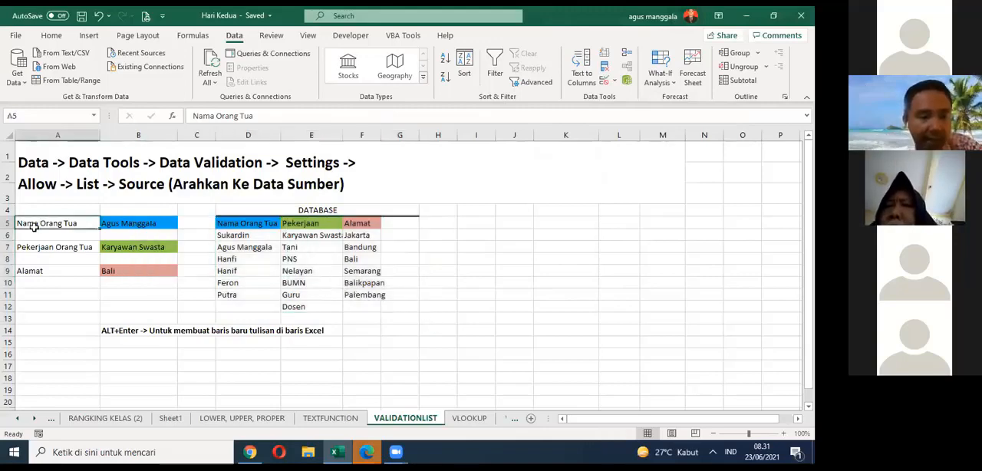
left_click_drag(35, 225, 152, 271)
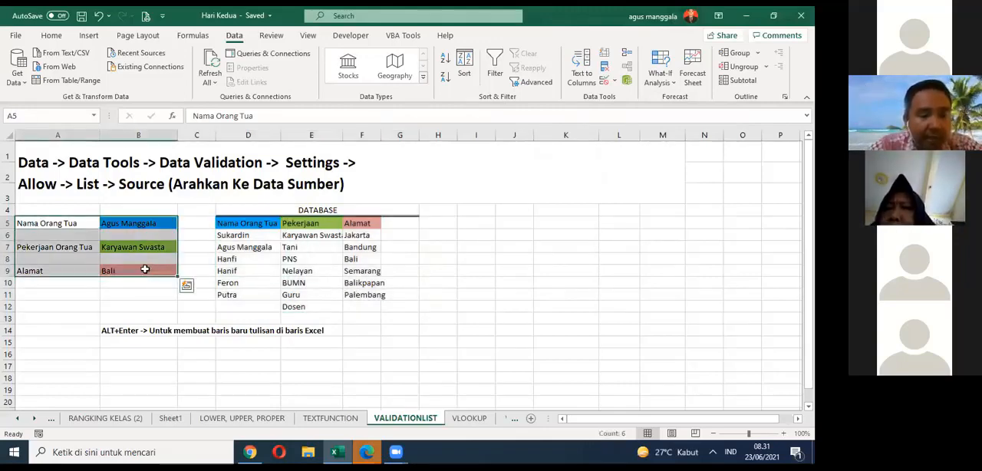
left_click_drag(39, 246, 168, 272)
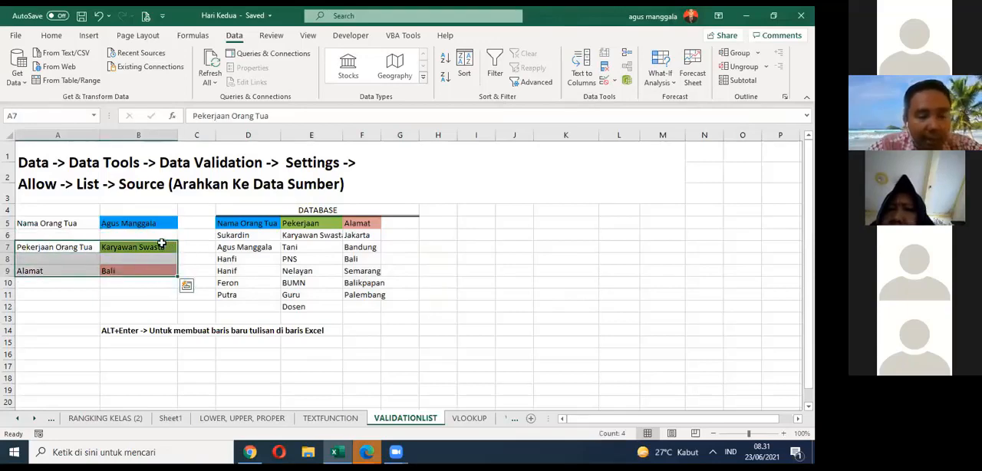
left_click(115, 226)
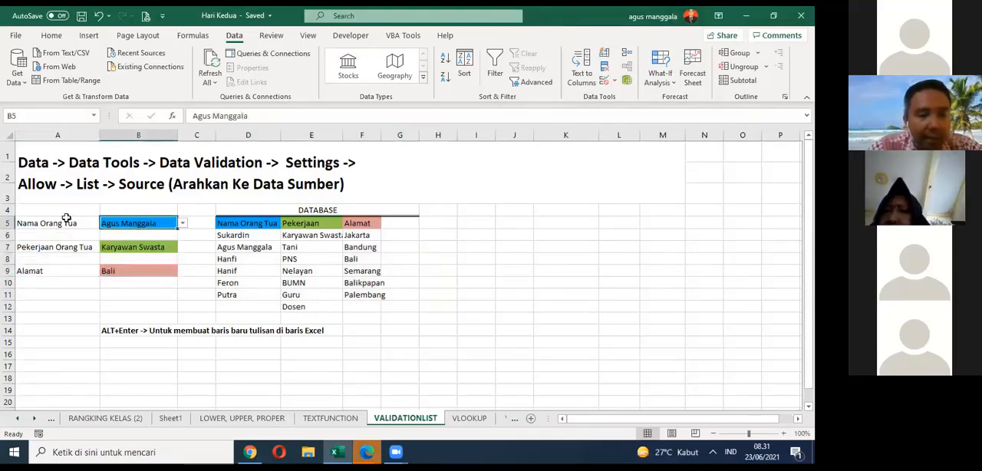
Step: Fill the Nama Orang Tua entry in A5:B5 and its source list in D5:D11 with yellow
left_click_drag(59, 222, 173, 226)
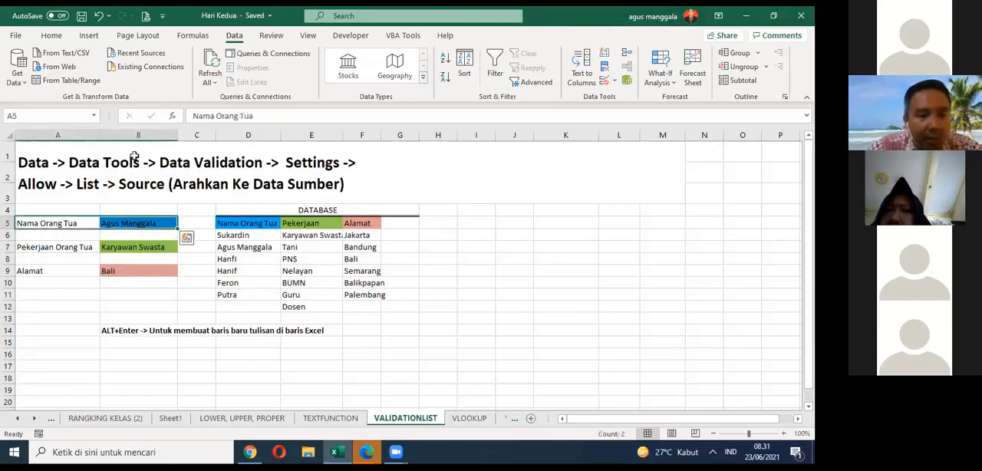
left_click(54, 36)
left_click(163, 78)
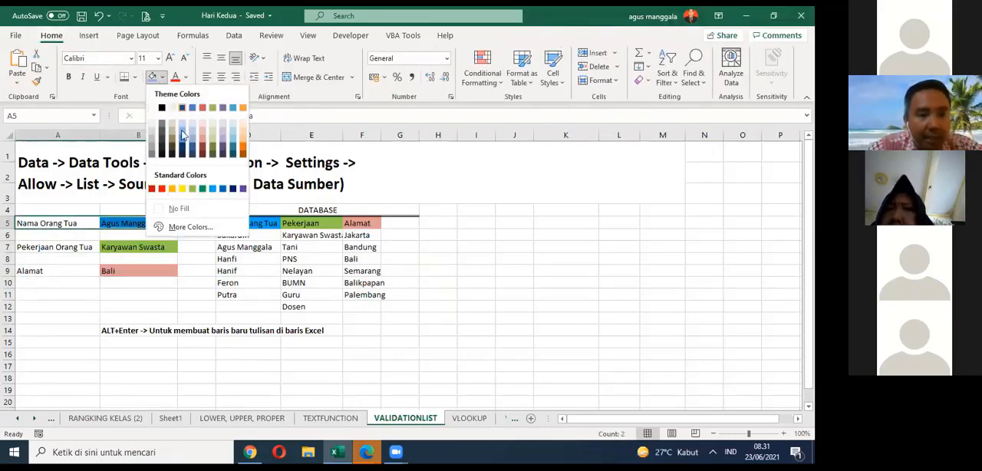
left_click(181, 188)
left_click_drag(245, 223, 230, 295)
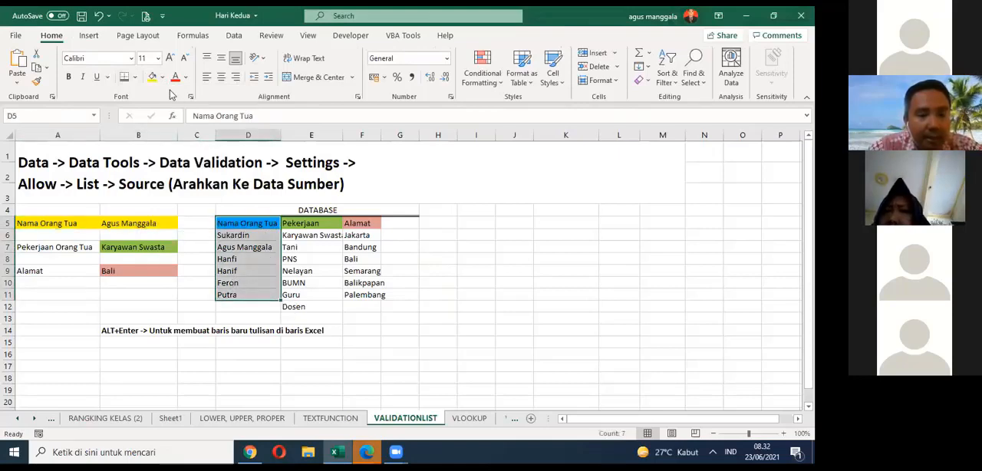
left_click(152, 76)
Step: Hide the Pekerjaan Orang Tua and Alamat entries in A7:B9 with a white font and no fill
left_click_drag(53, 247, 132, 271)
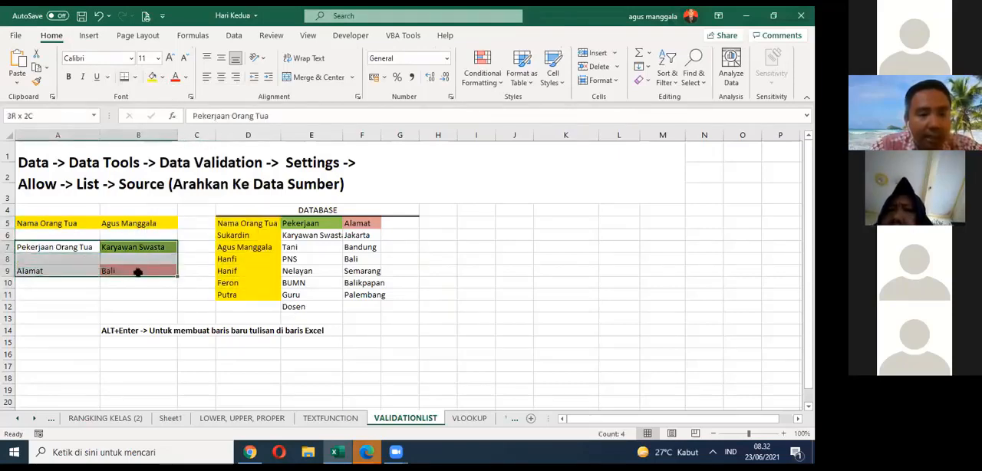
left_click(188, 79)
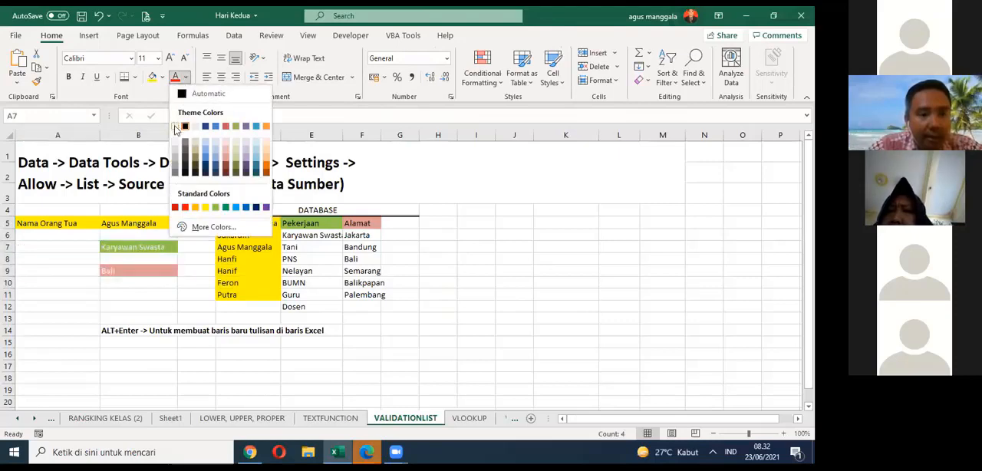
left_click(175, 132)
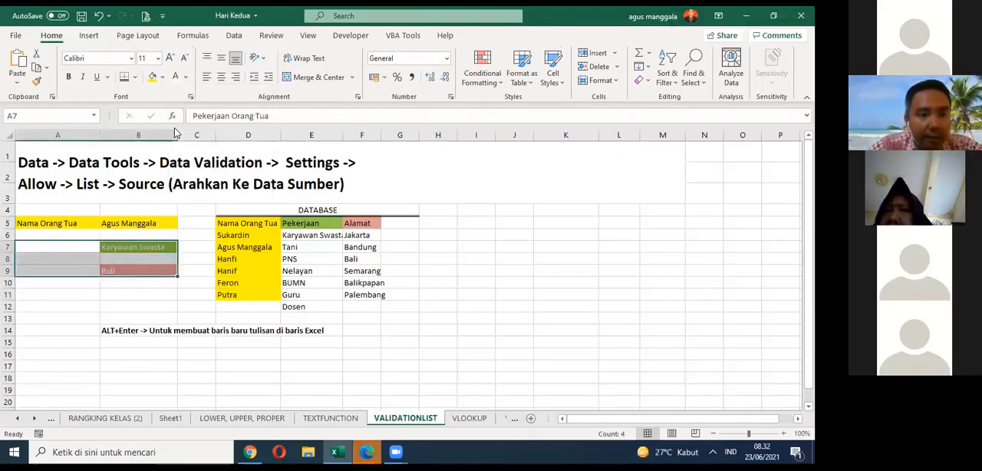
left_click(161, 77)
left_click(177, 205)
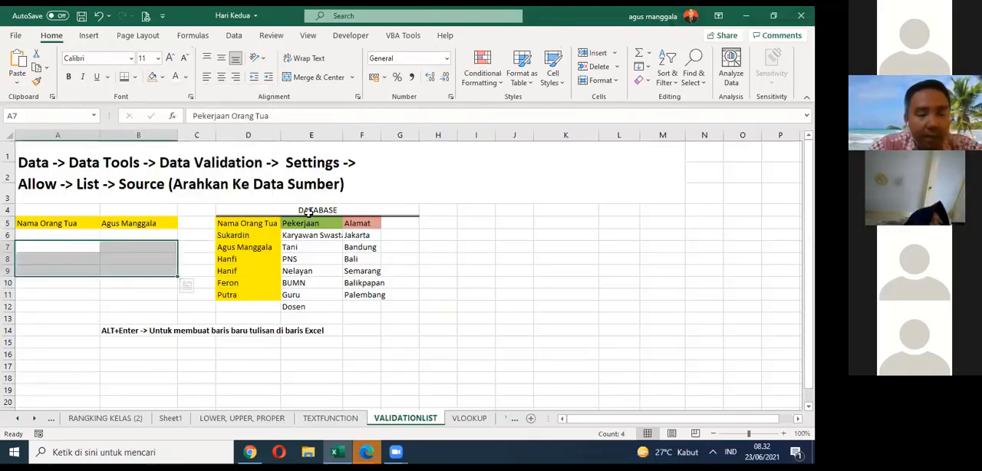
Step: Remove the fill from E5:G12 and clear the Pekerjaan and Alamat lists there
left_click_drag(307, 222, 400, 309)
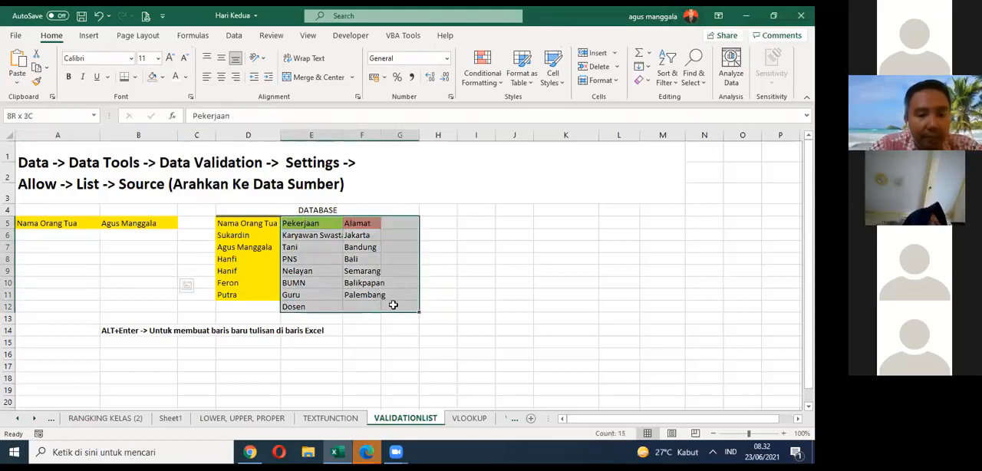
left_click(152, 77)
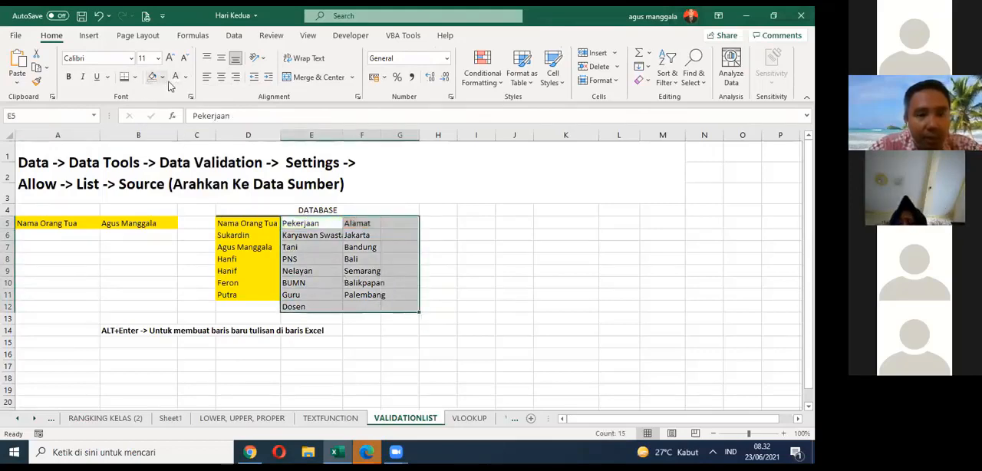
key("Delete")
left_click_drag(466, 259, 496, 264)
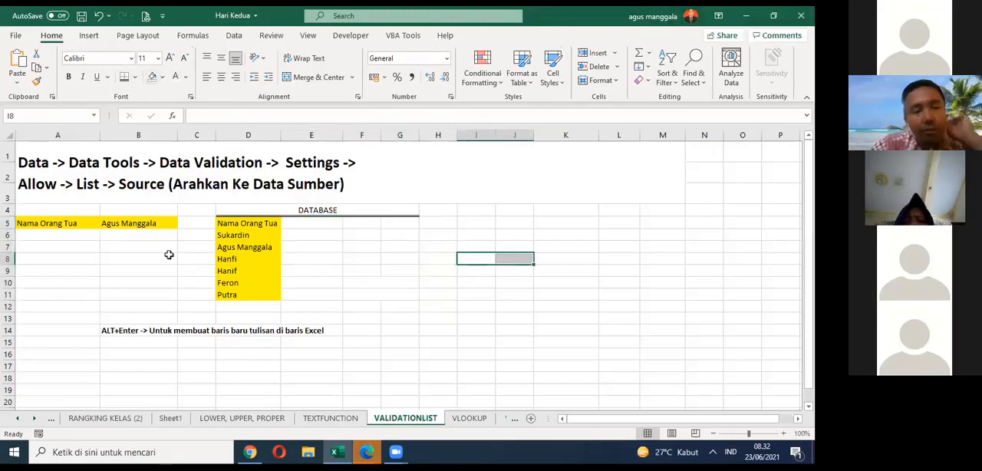
Step: Compare the drop-down choices in B5 with the Nama Orang Tua source list in D5:D11
left_click(76, 224)
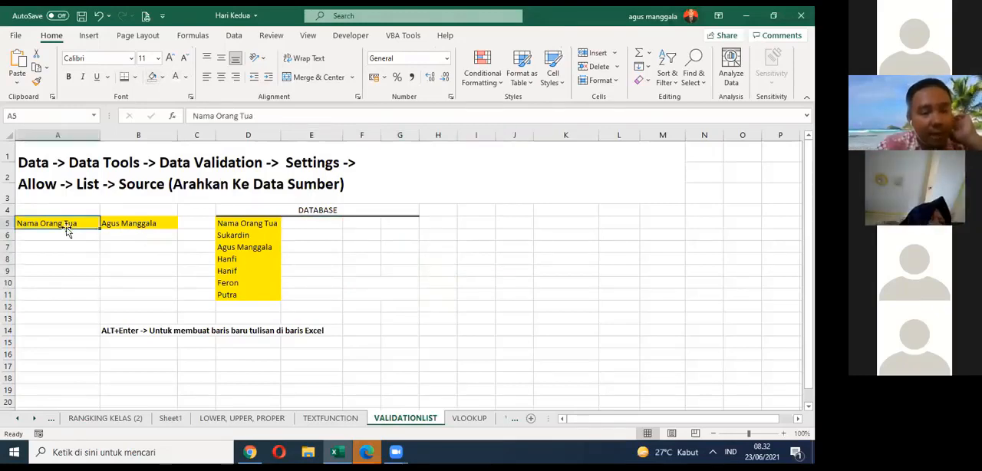
left_click(123, 223)
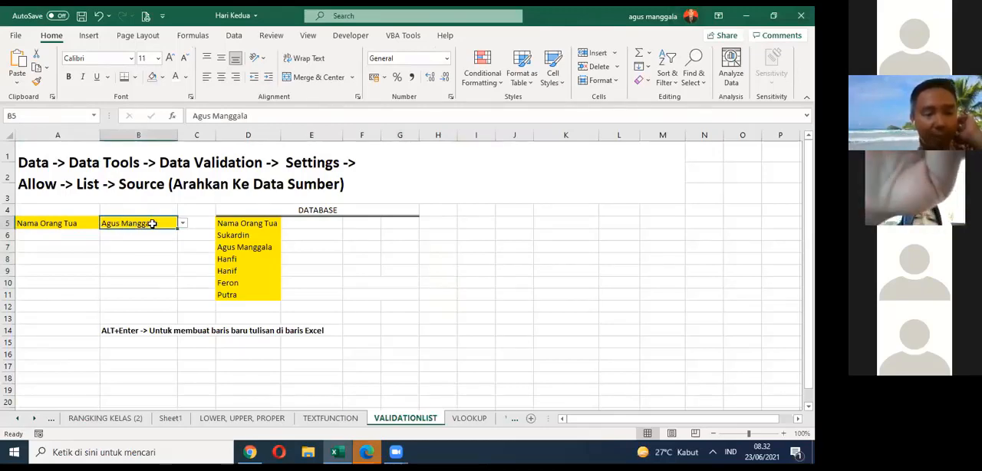
left_click(184, 224)
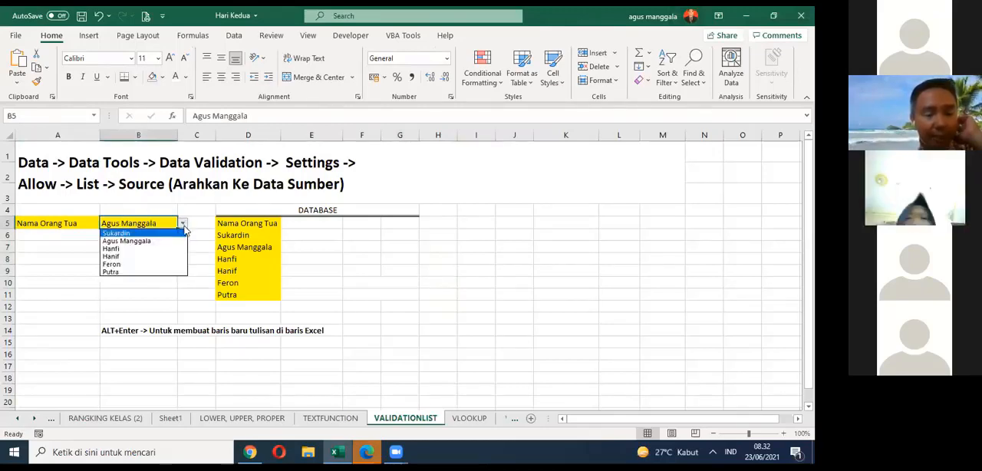
left_click(207, 267)
left_click_drag(259, 225, 247, 304)
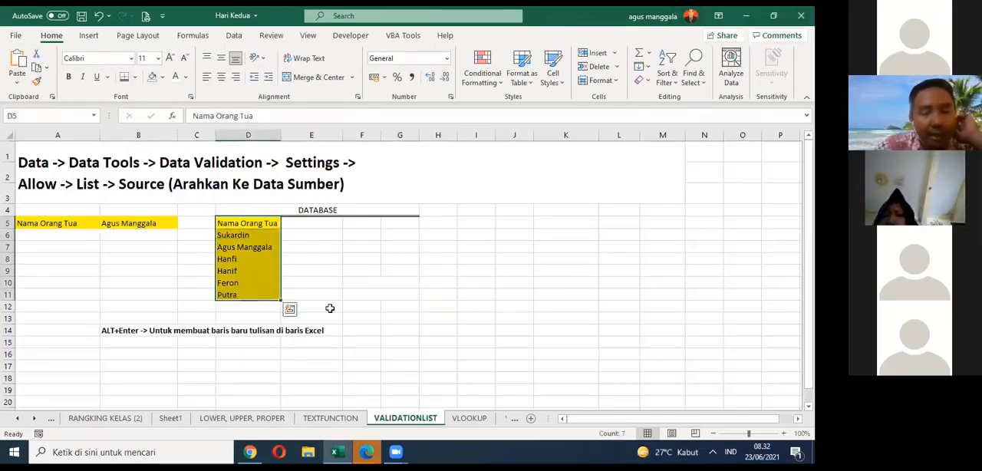
left_click(427, 292)
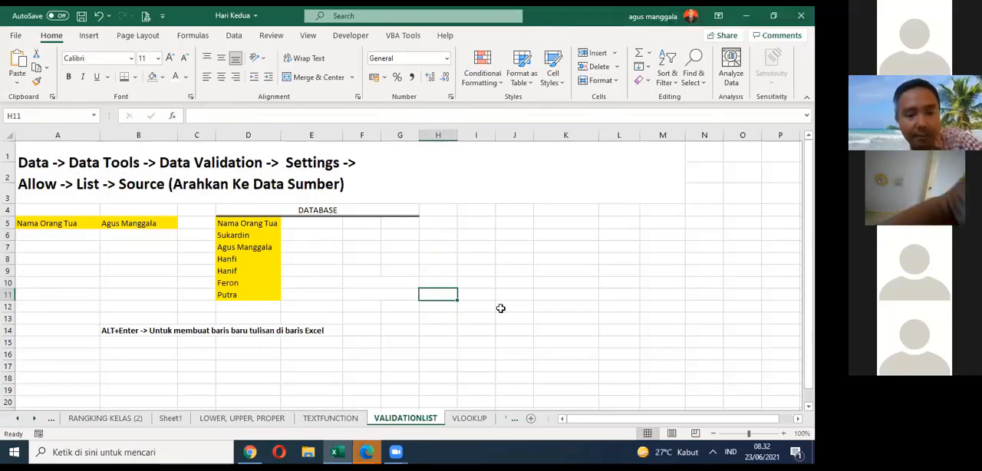
Step: Try several names from the drop-down list in B5, ending with the name stored in D8
mouse_move(395, 452)
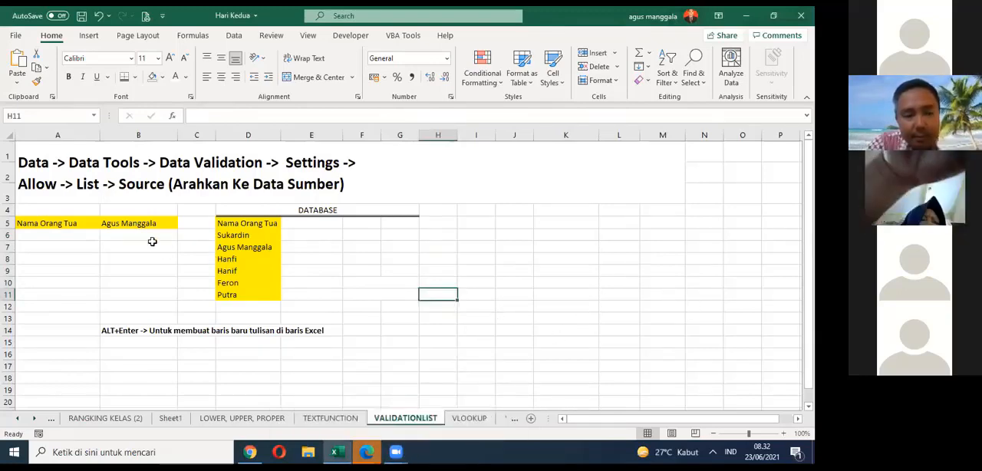
left_click_drag(49, 223, 156, 222)
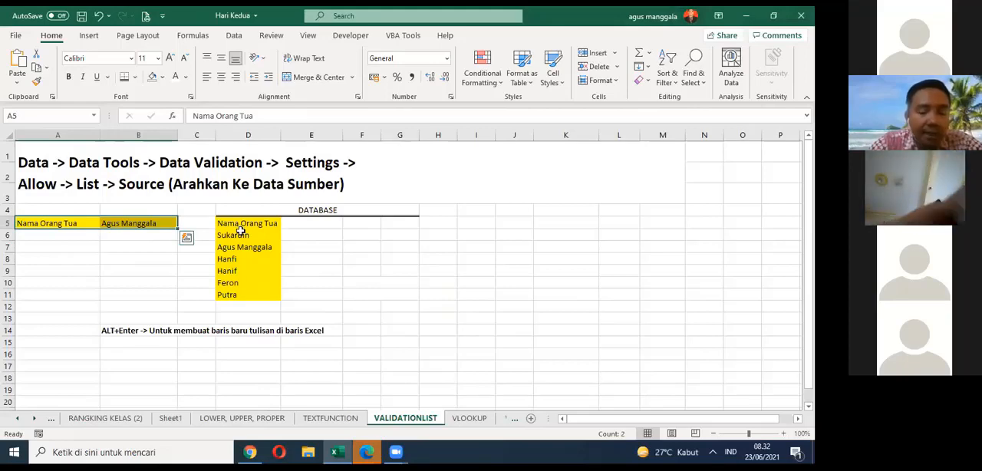
left_click(153, 223)
left_click(183, 222)
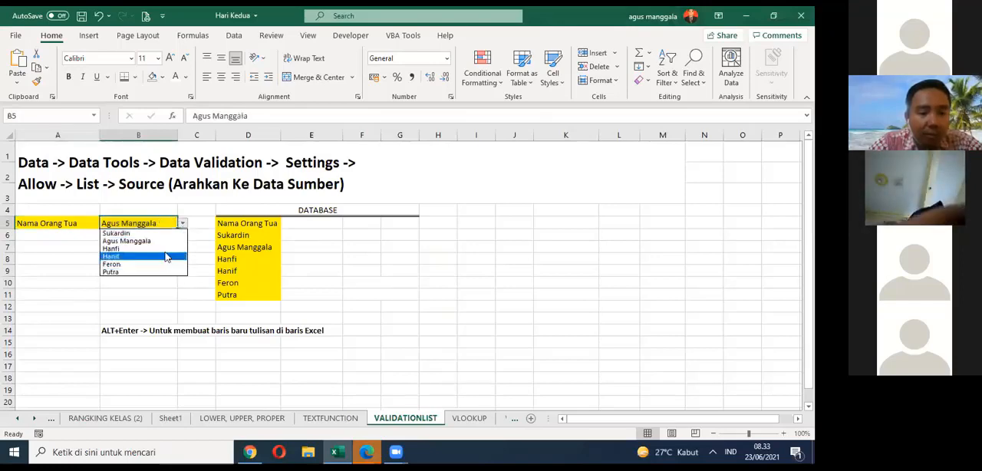
left_click(177, 248)
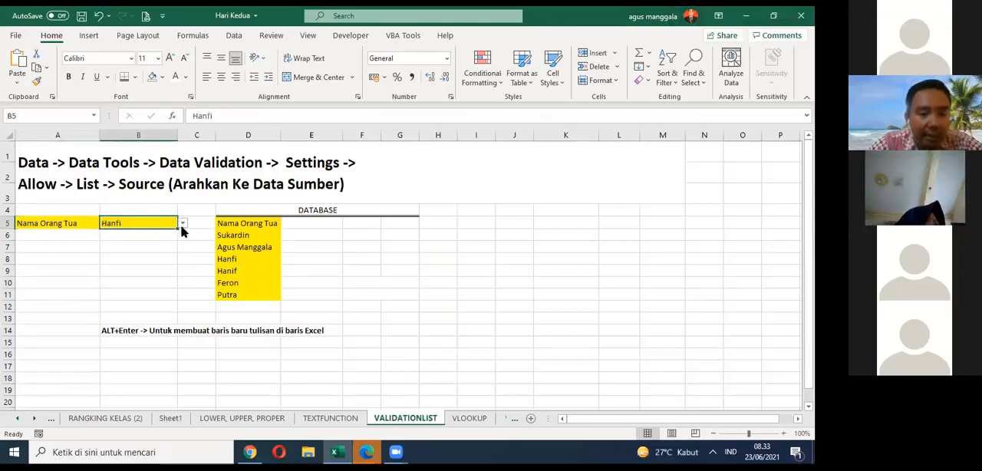
left_click(183, 223)
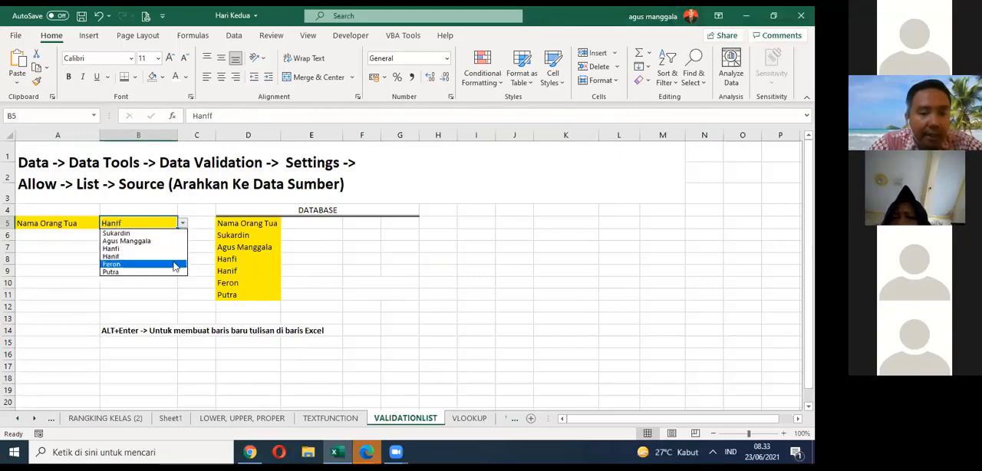
left_click(175, 264)
left_click(183, 223)
left_click(154, 237)
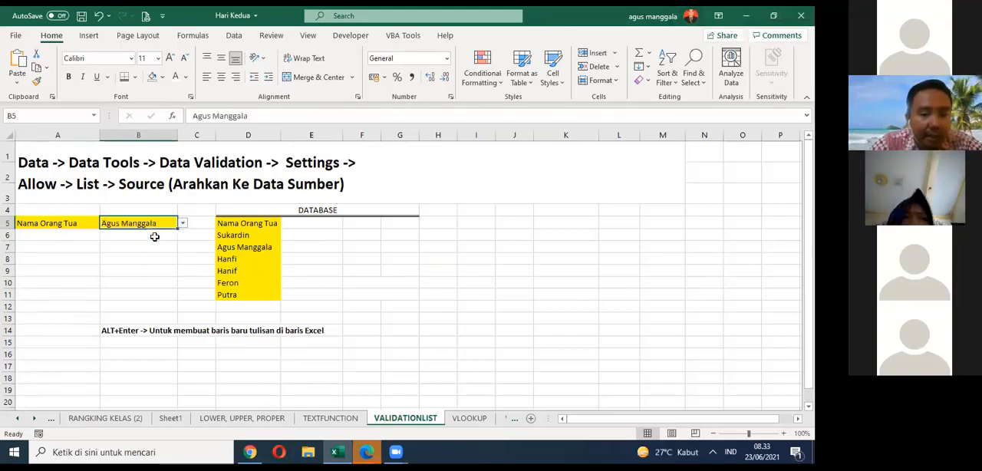
left_click(183, 223)
left_click(165, 269)
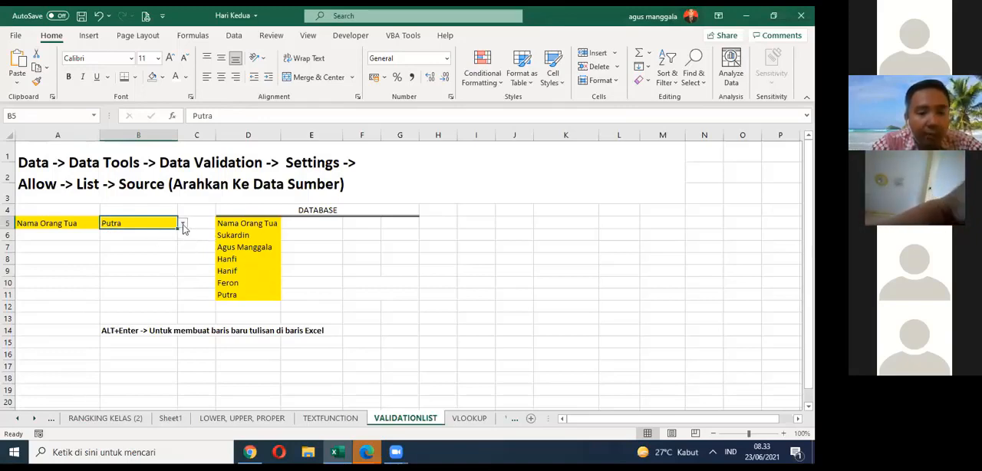
left_click(183, 224)
left_click(156, 247)
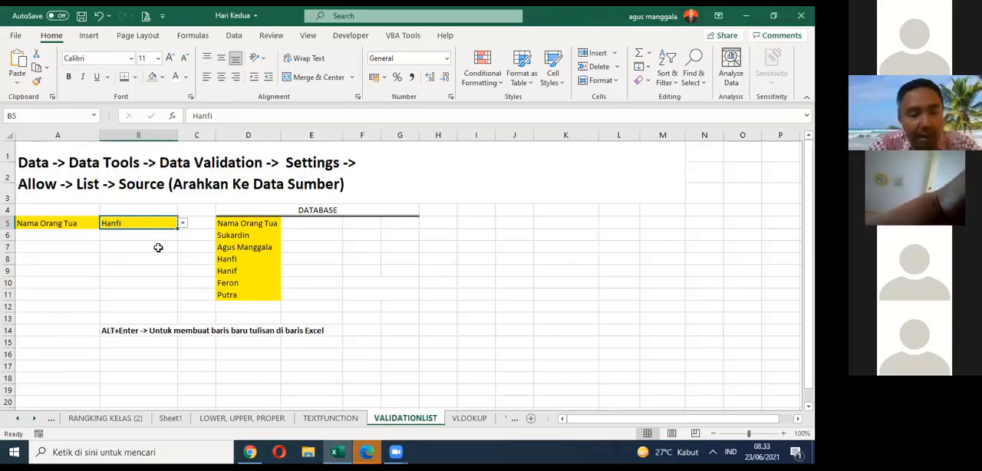
Step: Clear all data validation settings from cell B5
left_click(59, 227)
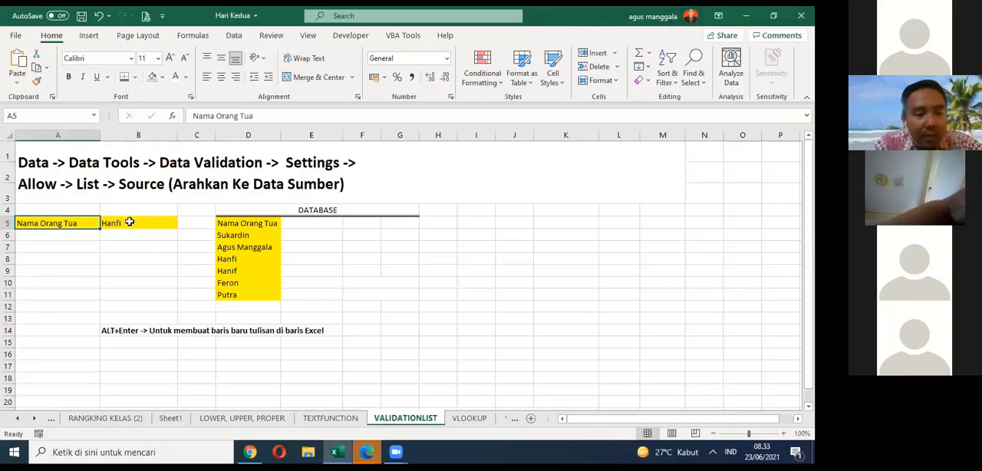
left_click(129, 222)
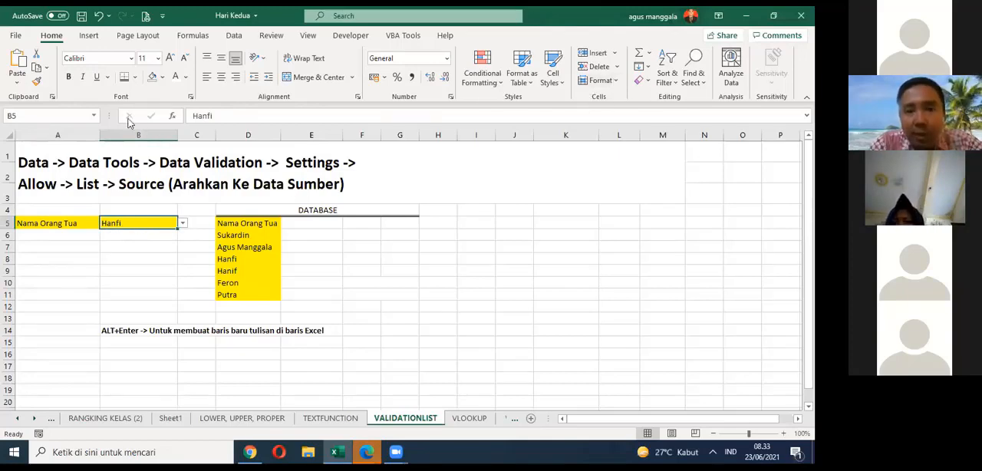
key("Right")
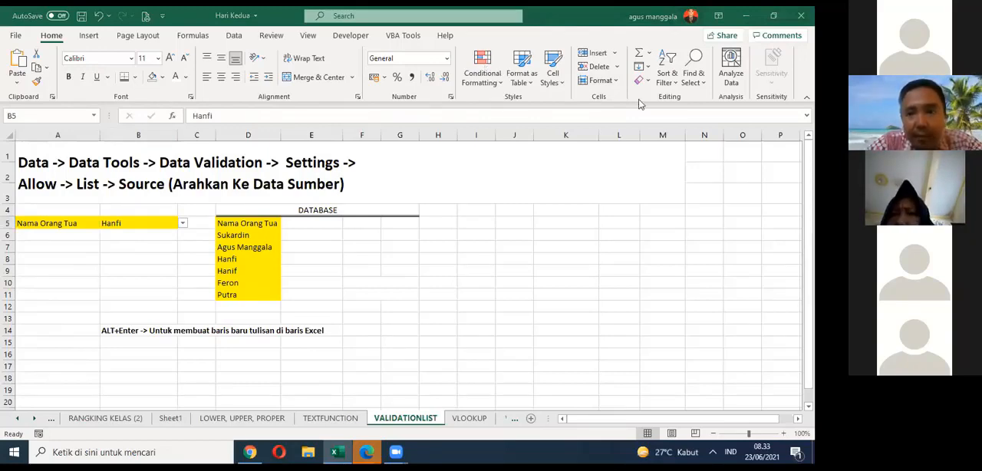
left_click(141, 36)
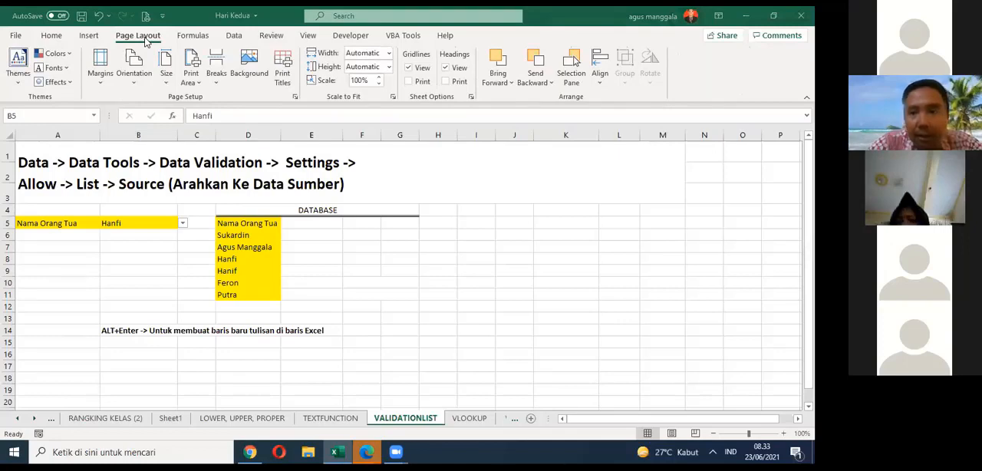
left_click(234, 36)
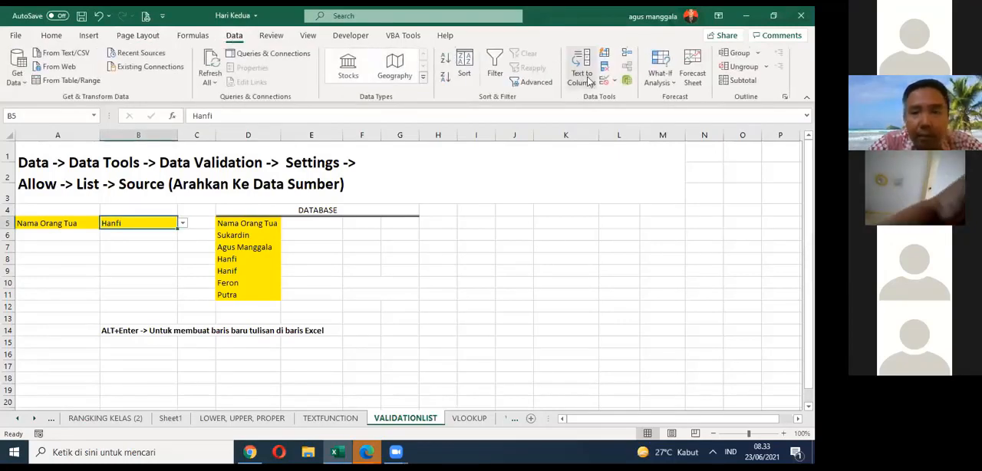
left_click(613, 81)
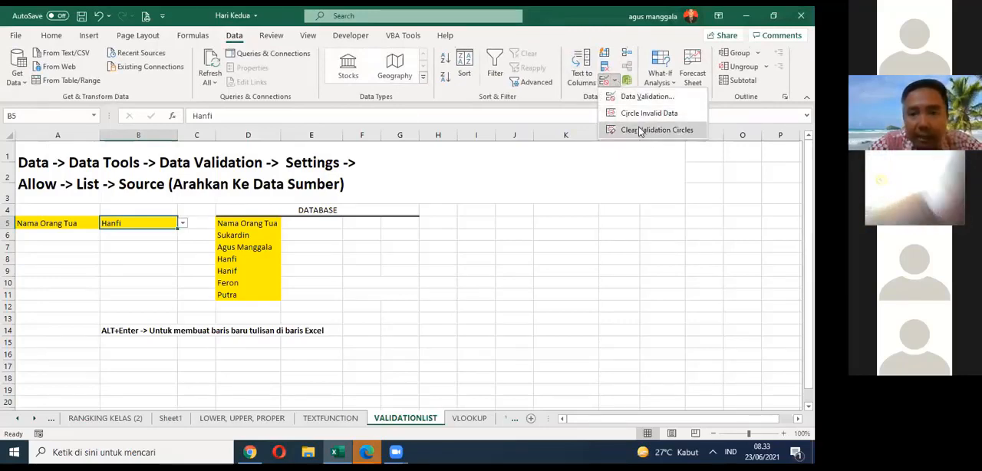
left_click(625, 97)
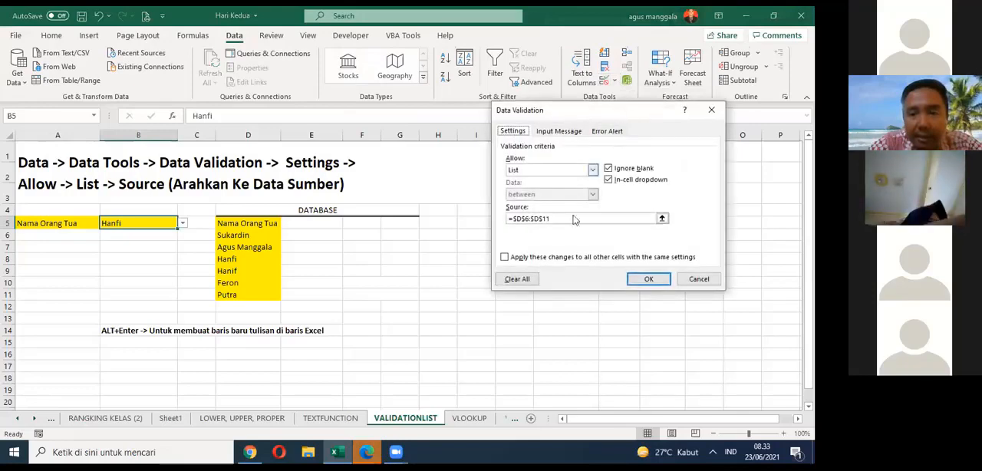
left_click(517, 279)
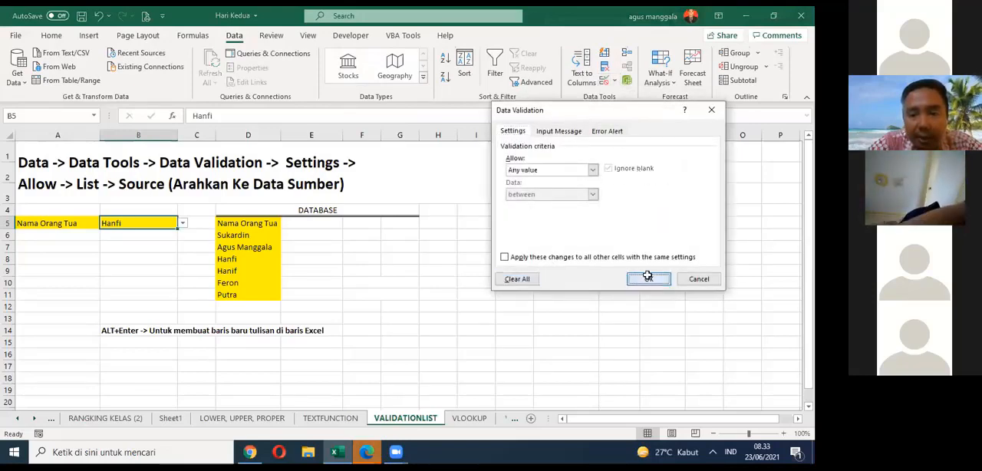
left_click(648, 277)
left_click(159, 244)
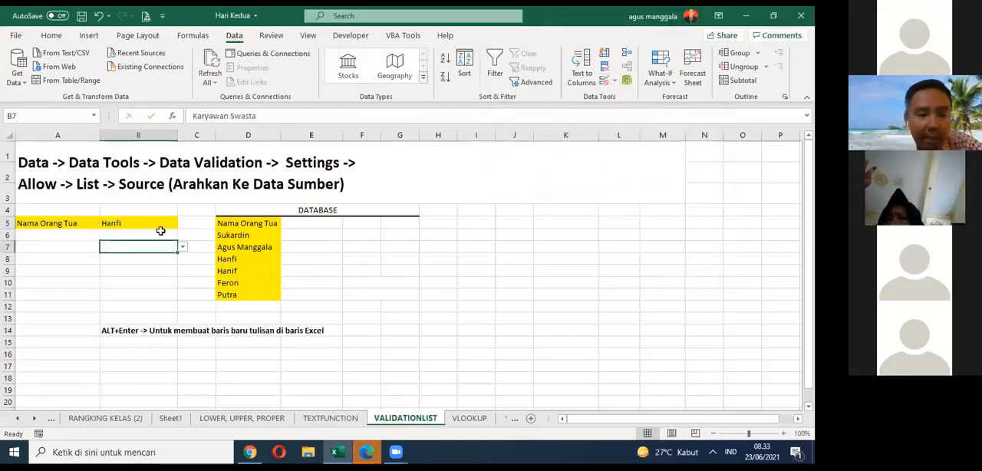
left_click(162, 226)
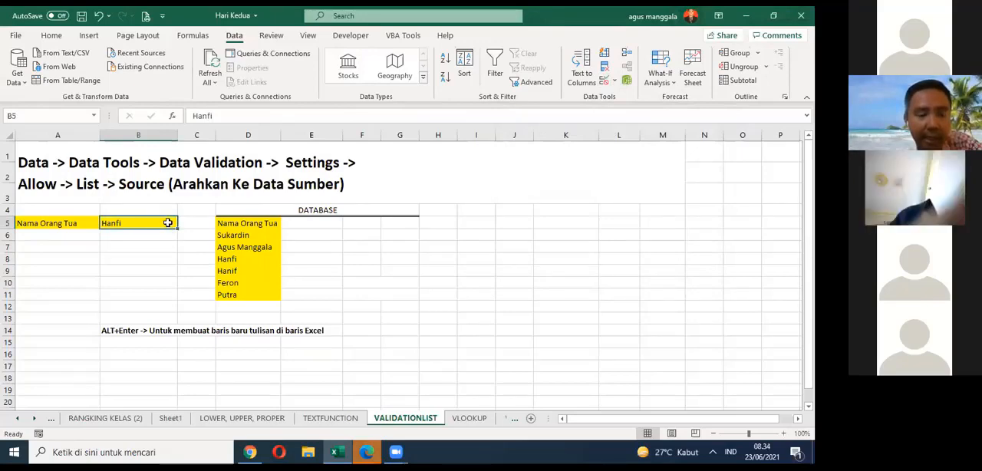
Step: Delete the parent's name from cell B5, keeping the Nama Orang Tua label in A5
left_click(69, 224)
left_click(140, 221)
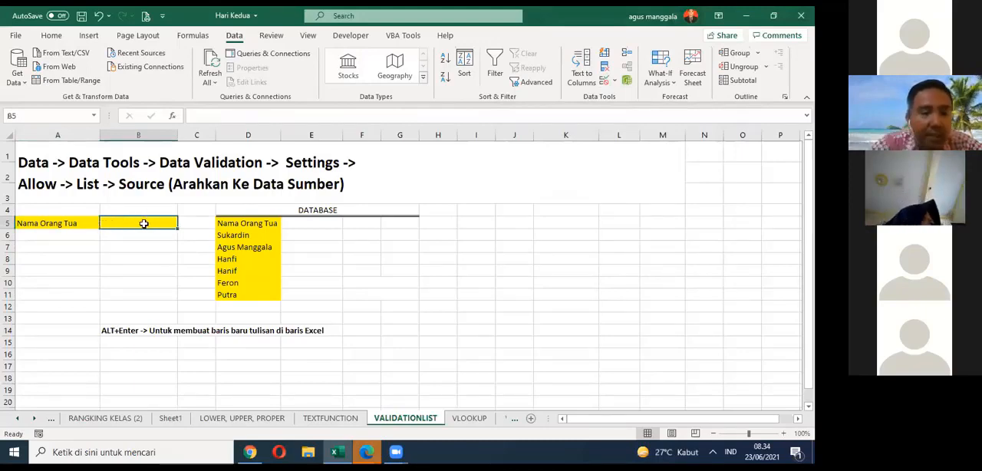
left_click(349, 242)
left_click(59, 225)
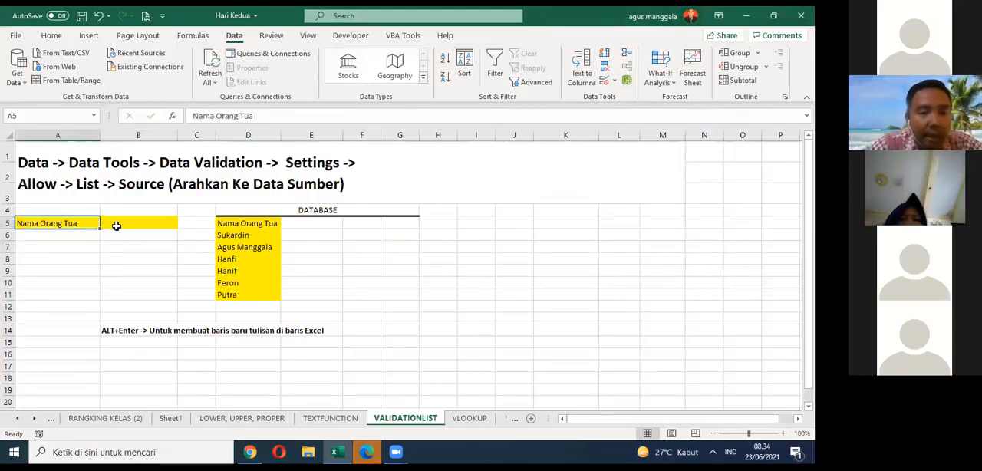
left_click(116, 225, "shift")
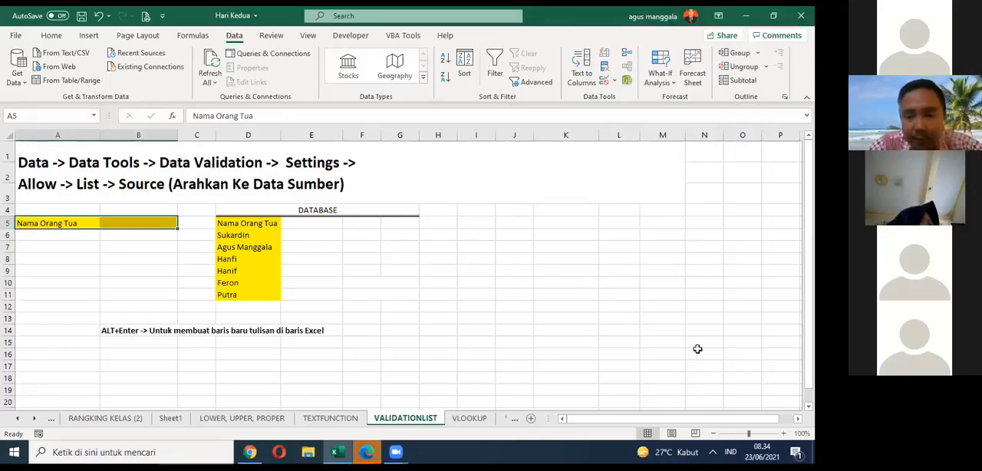
left_click_drag(59, 222, 145, 221)
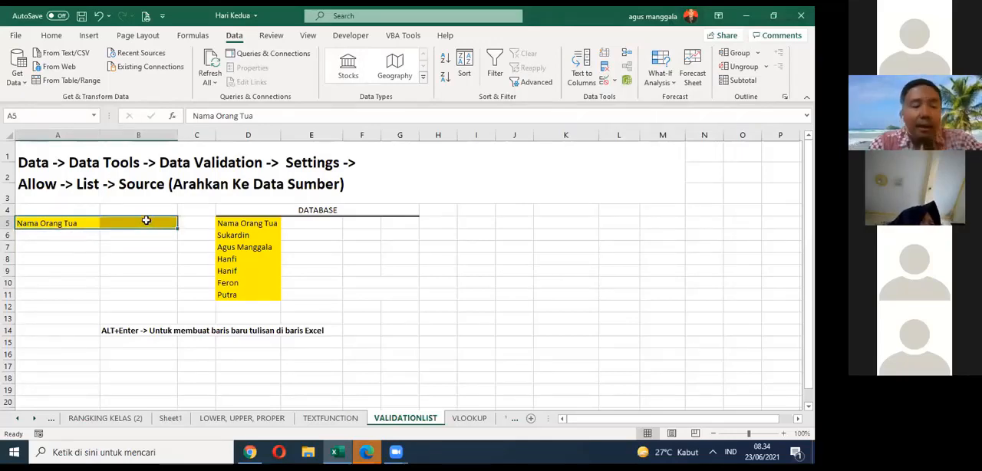
Step: Open Data Validation for the empty cell B5 and set the allowed type to List
left_click(146, 220)
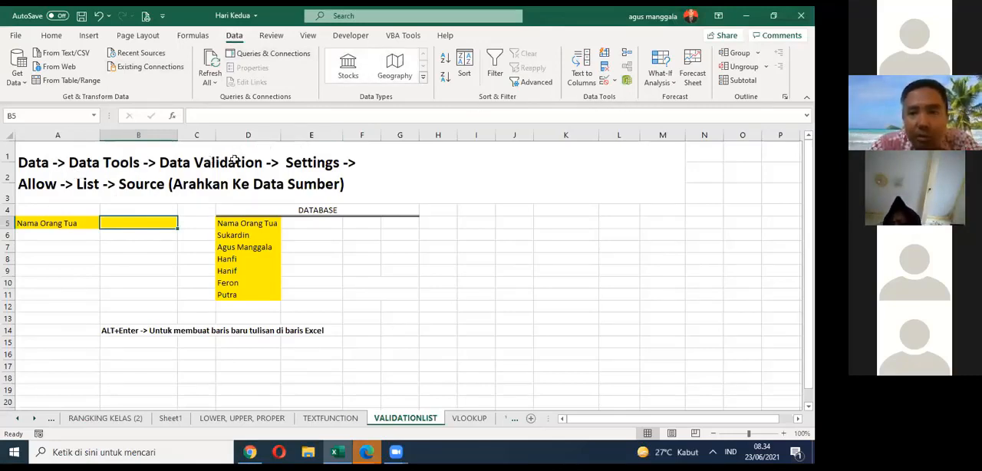
left_click(613, 81)
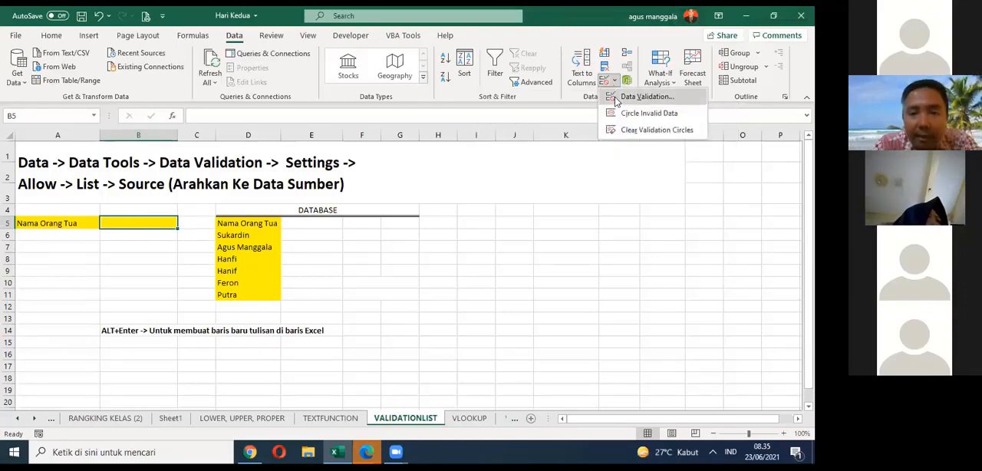
left_click(616, 98)
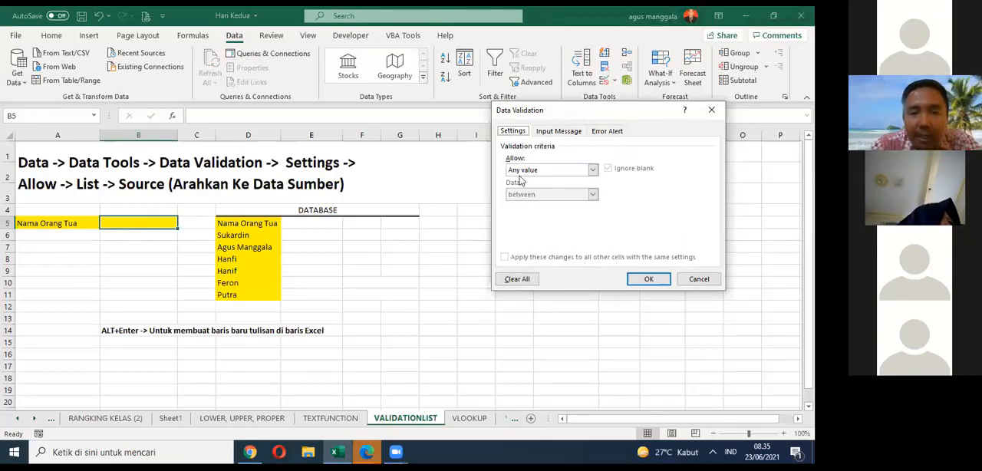
left_click(592, 170)
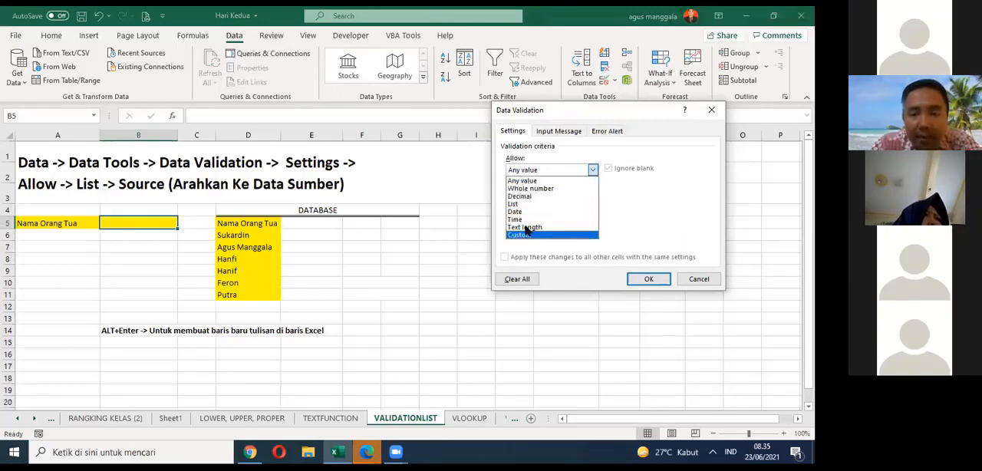
left_click(527, 204)
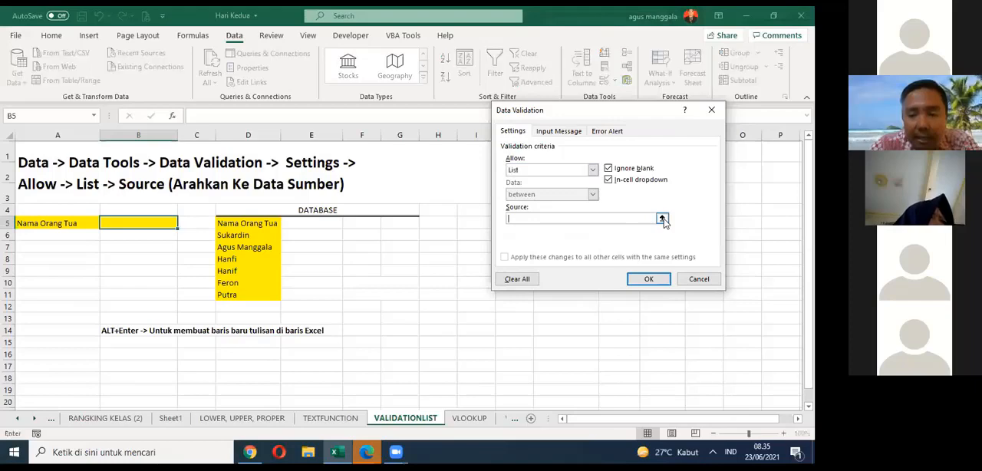
Step: Set the validation list's source to =$D$6:$D$11 and apply the rule to B5
left_click(662, 220)
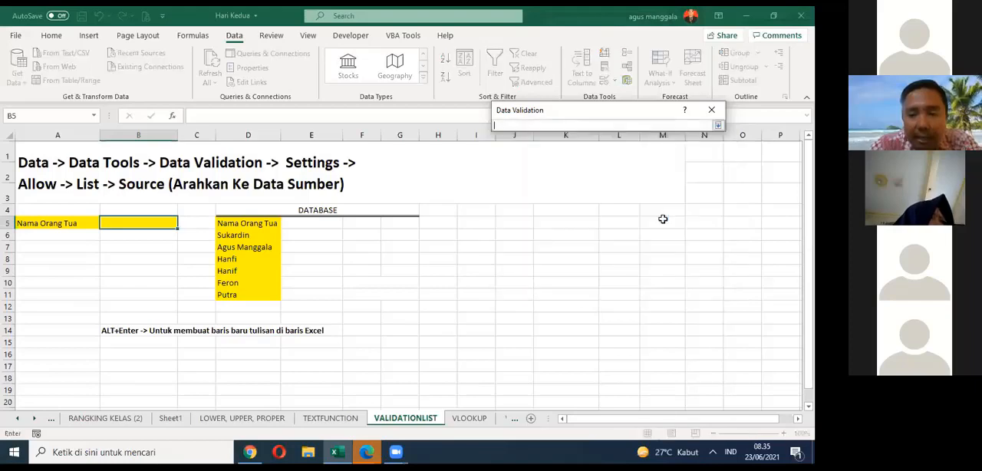
left_click(240, 235)
left_click_drag(240, 235, 243, 294)
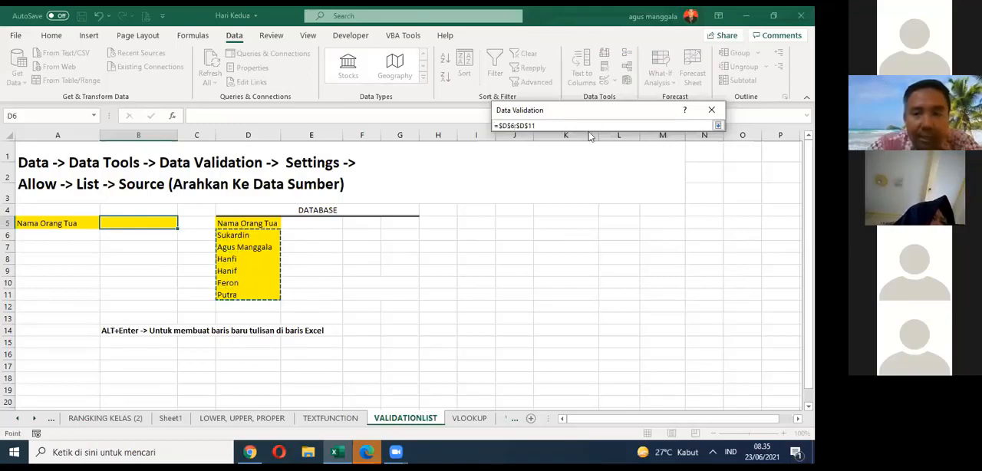
left_click(718, 125)
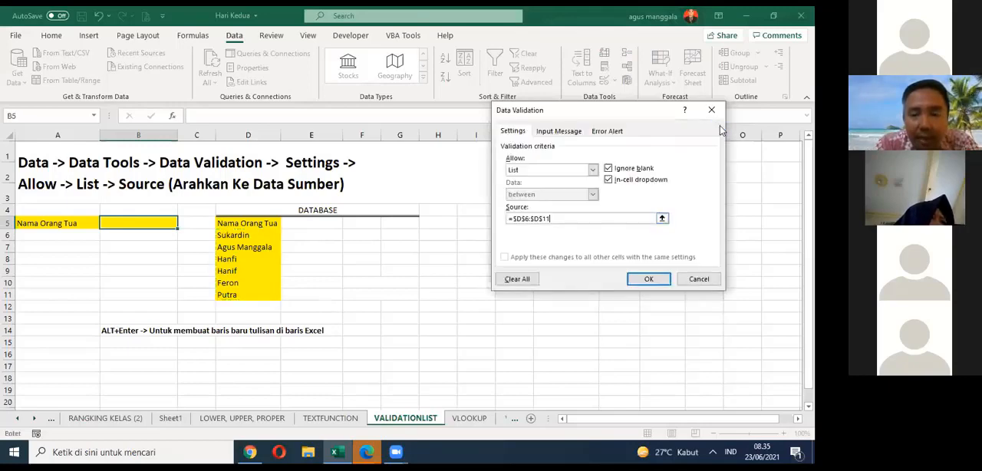
left_click(648, 281)
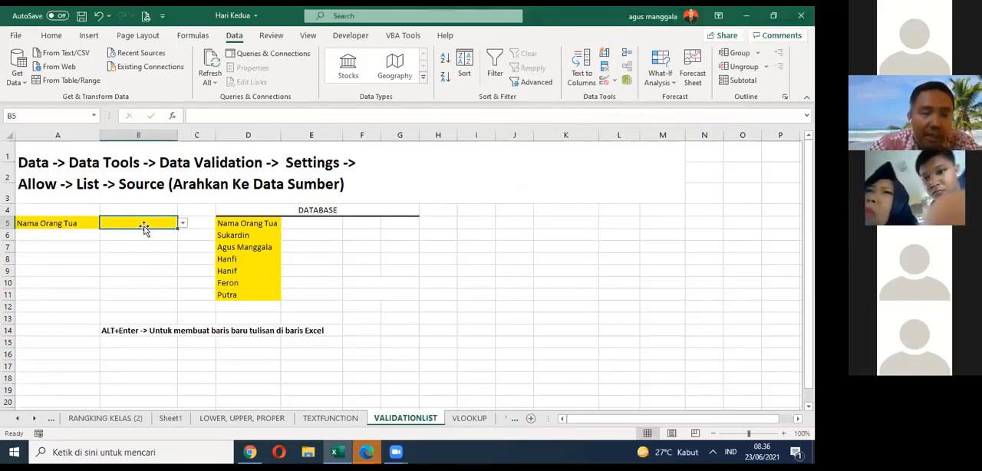
Step: Test the new drop-down list in B5 with several names, finishing on the name stored in D10
left_click(182, 222)
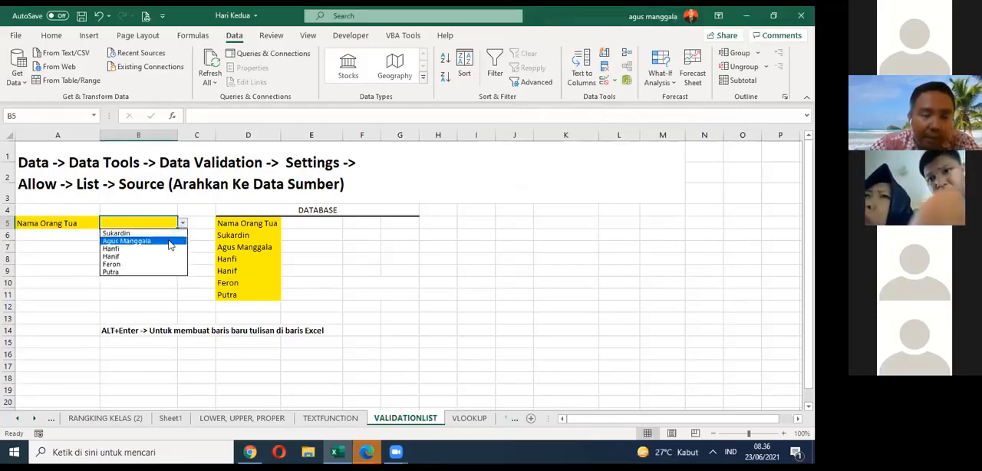
left_click(169, 242)
left_click(183, 223)
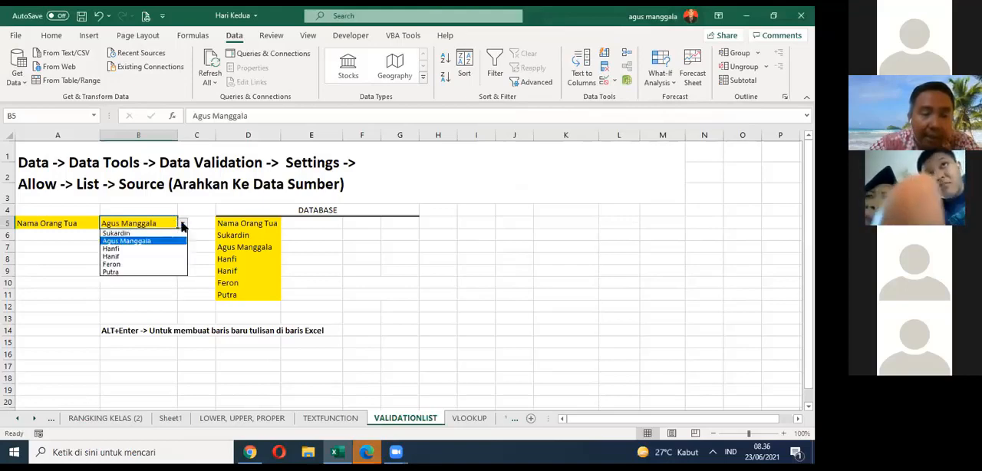
left_click(161, 254)
left_click(183, 223)
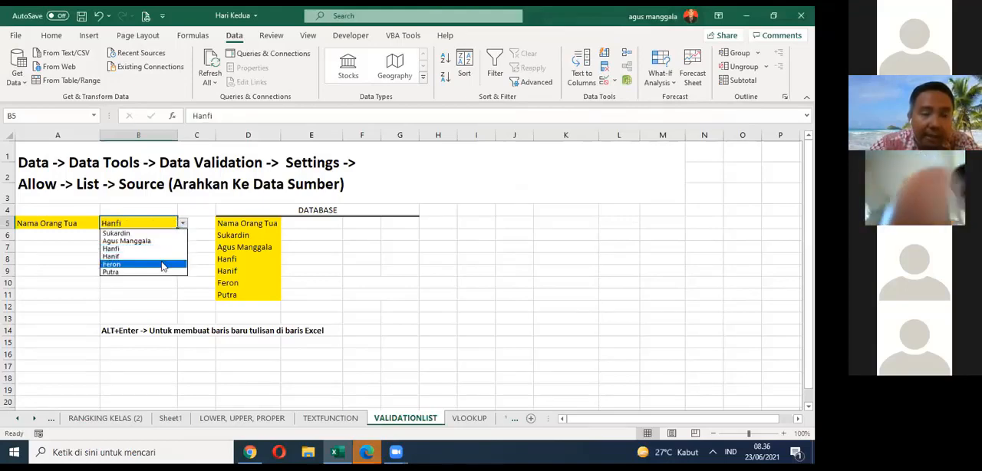
left_click(157, 264)
left_click(208, 210)
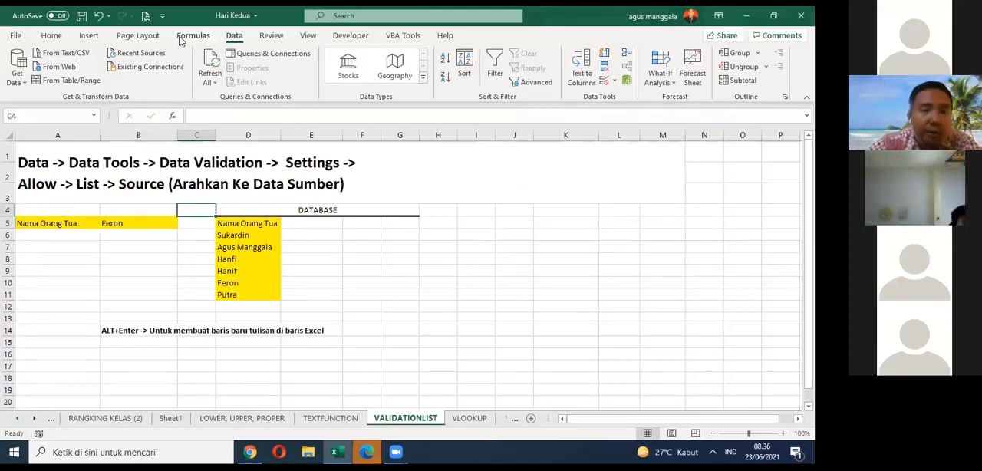
Step: Save the workbook with the rebuilt drop-down list
left_click(81, 15)
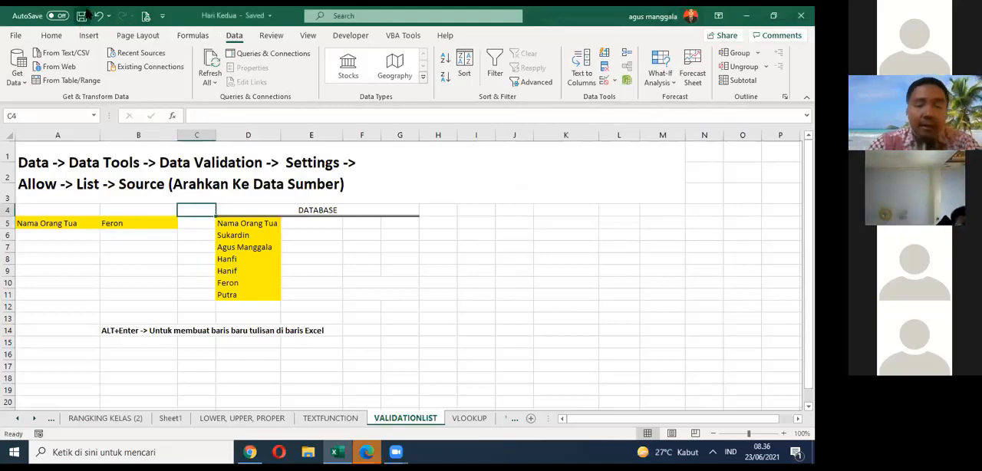
left_click(160, 224)
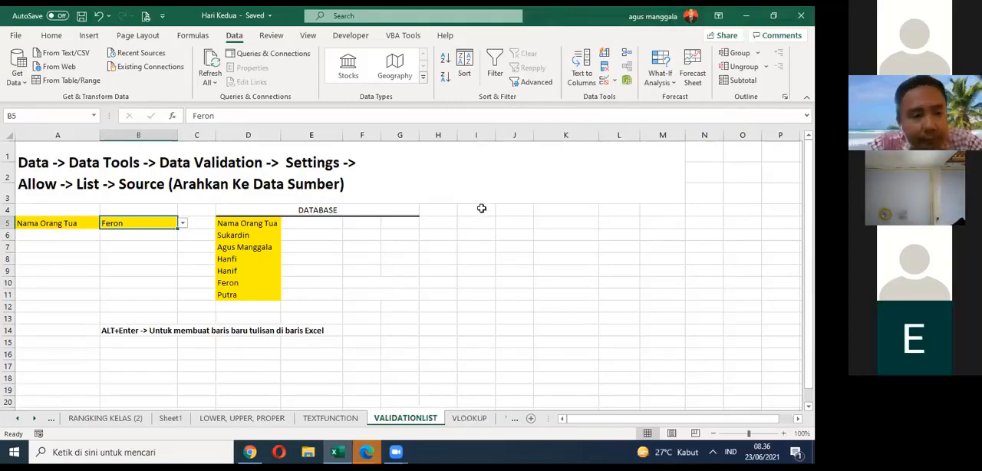
left_click(68, 225)
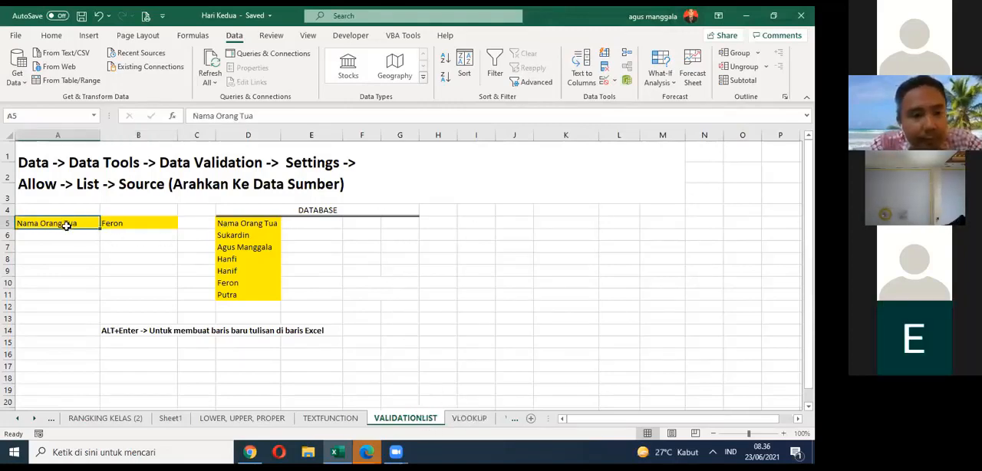
left_click(138, 223)
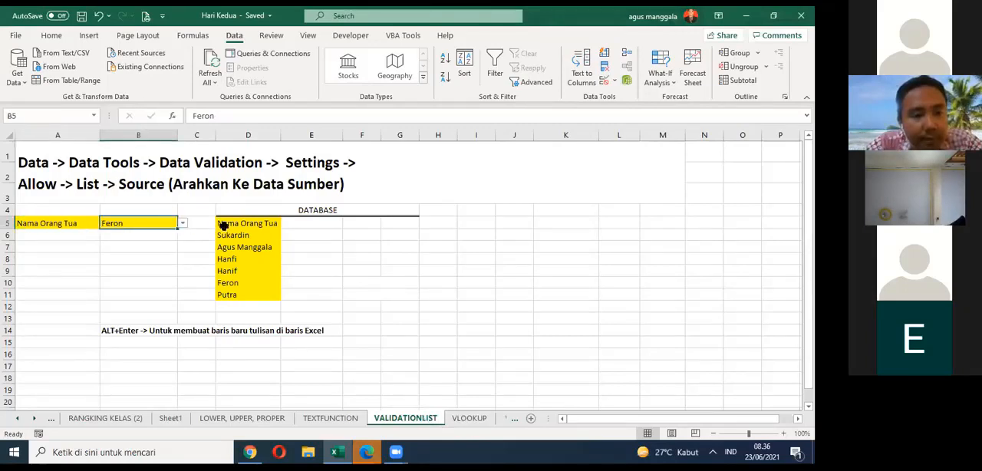
left_click(223, 224)
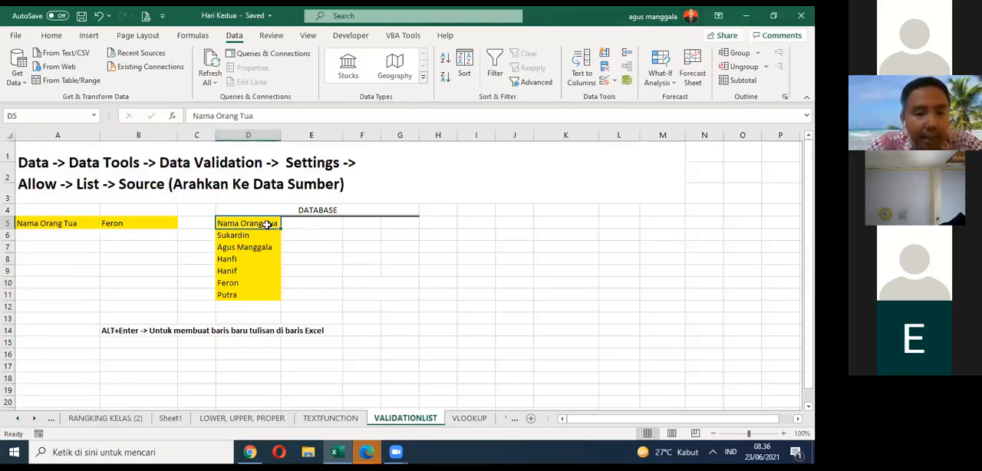
Step: Narrow the empty column C so the DATABASE block sits closer to the Nama Orang Tua entry
left_click(188, 222)
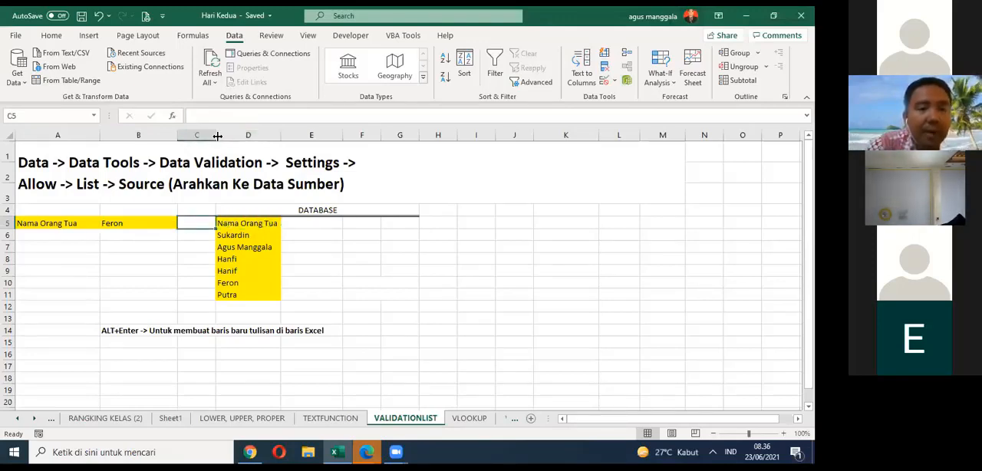
left_click_drag(218, 136, 190, 146)
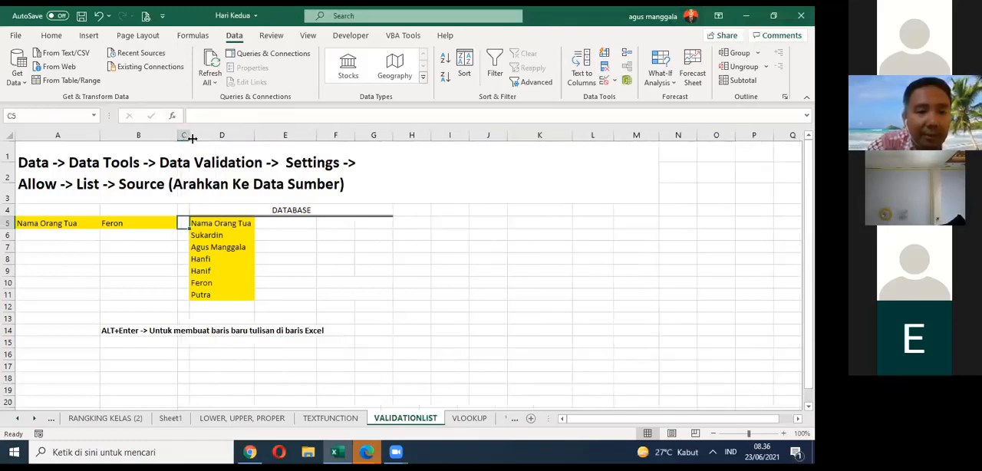
left_click_drag(192, 138, 202, 140)
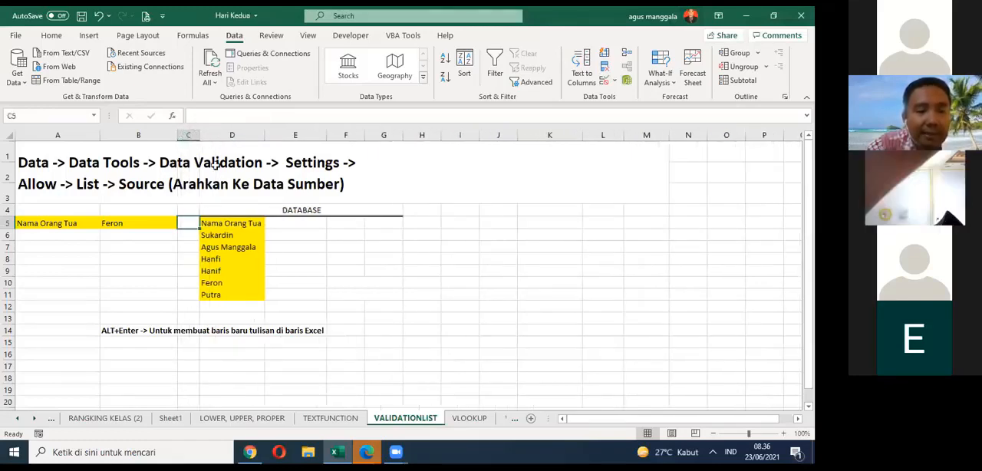
Step: Make the Nama Orang Tua header in D5 bold
left_click(246, 224)
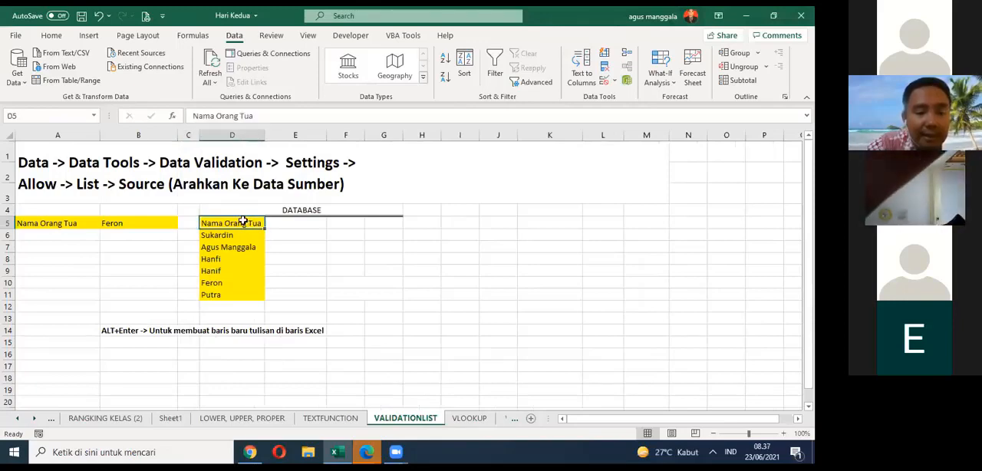
left_click(51, 35)
left_click(67, 77)
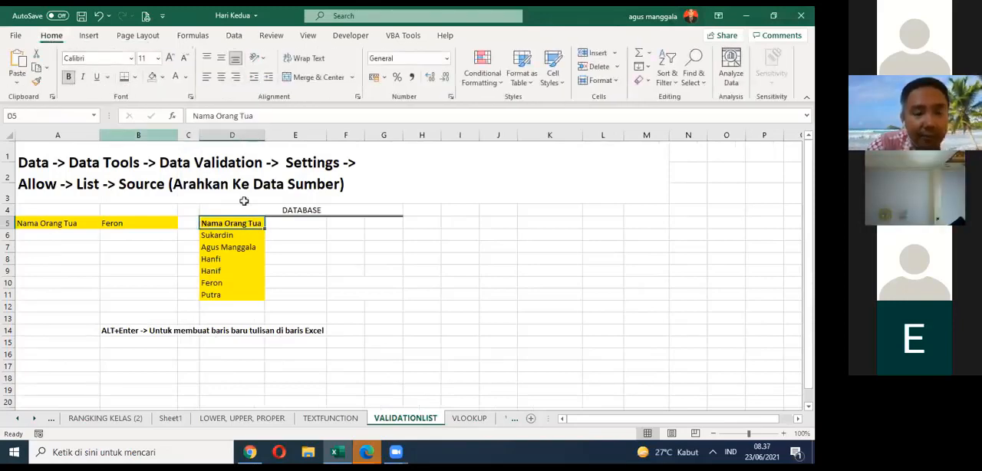
left_click(281, 225)
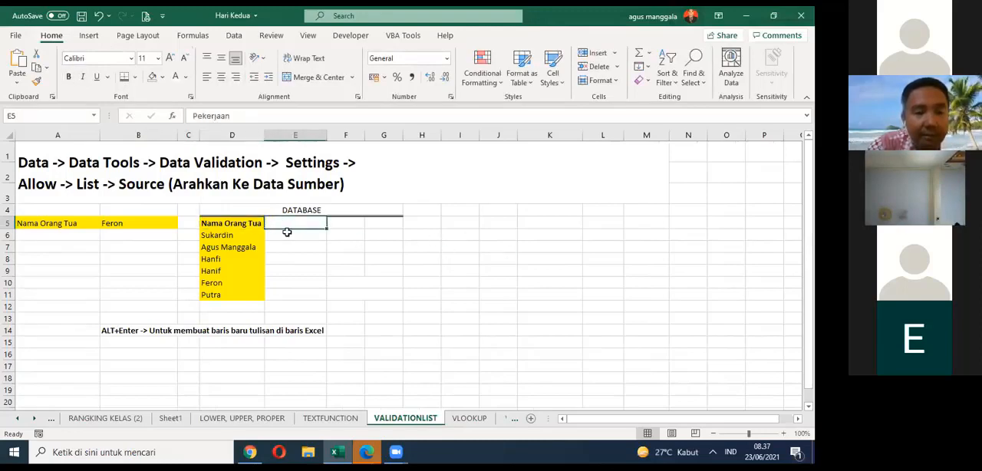
Step: Try several names from the drop-down list in B5, finishing on the name stored in D8, and save the workbook
left_click(134, 223)
left_click(181, 223)
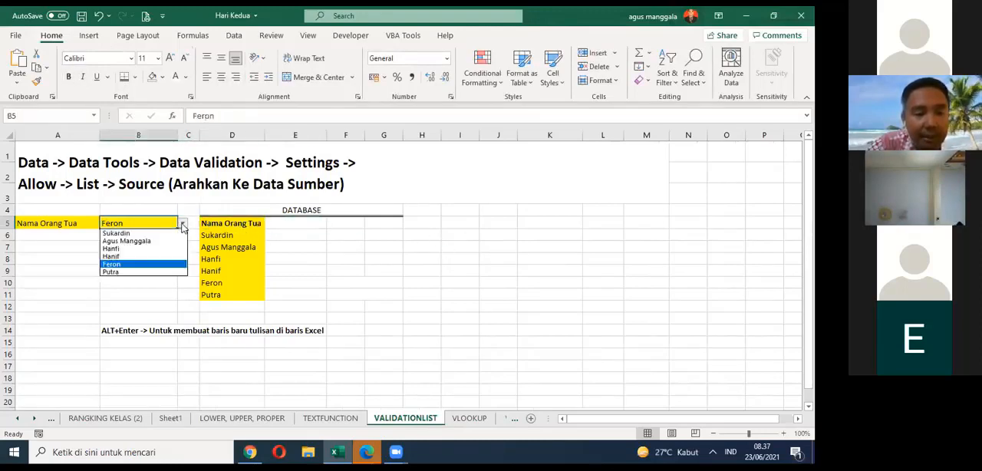
left_click(138, 254)
left_click(181, 223)
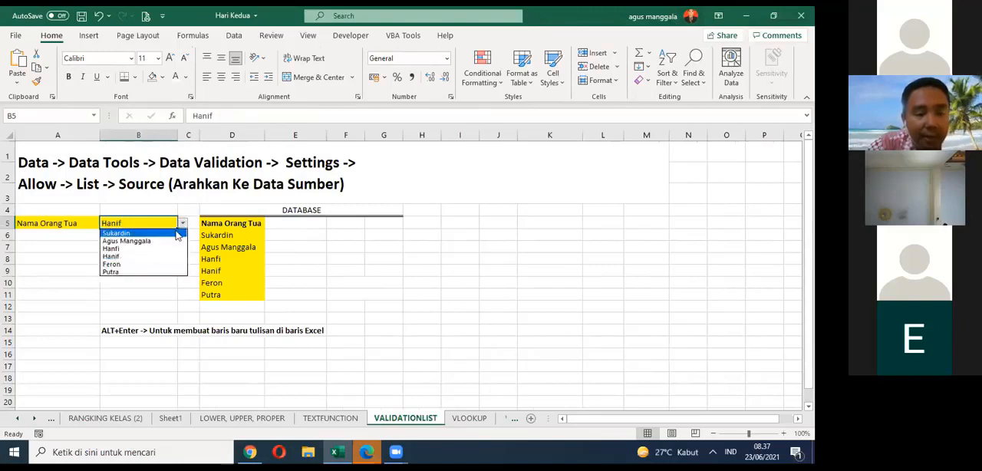
left_click(154, 273)
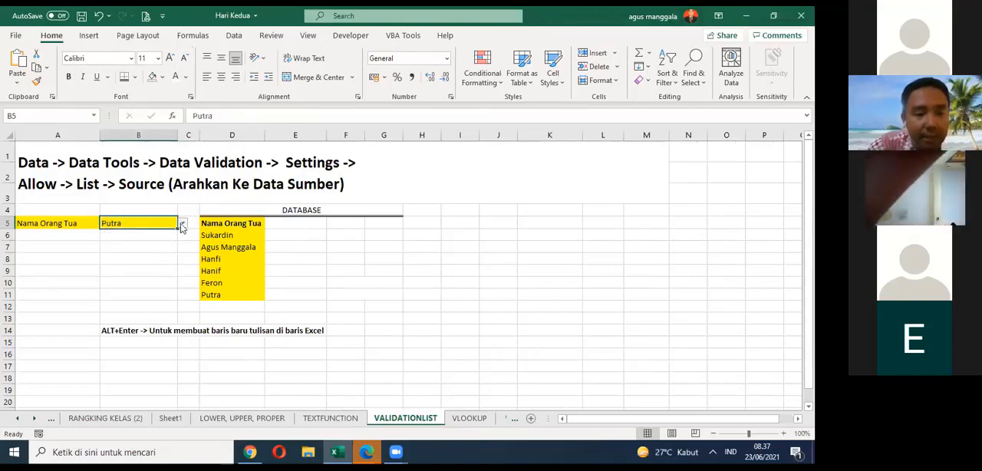
left_click(182, 223)
left_click(156, 233)
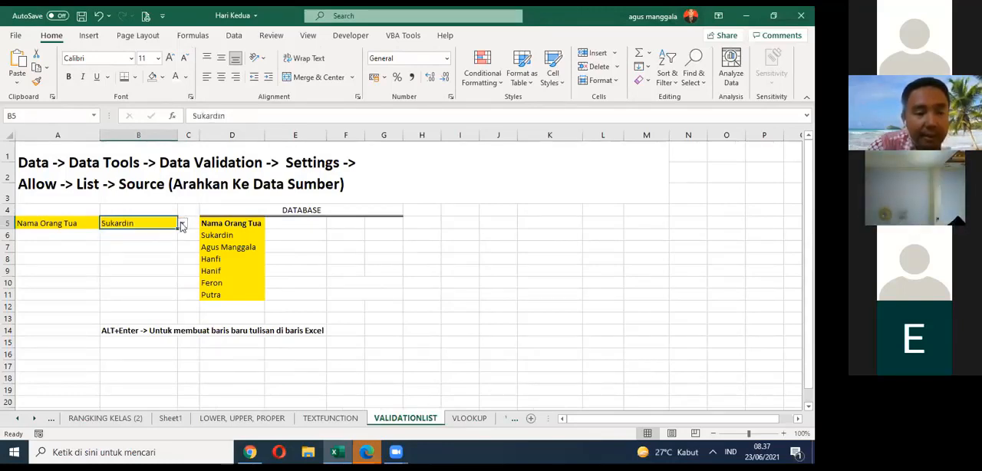
left_click(182, 223)
left_click(144, 249)
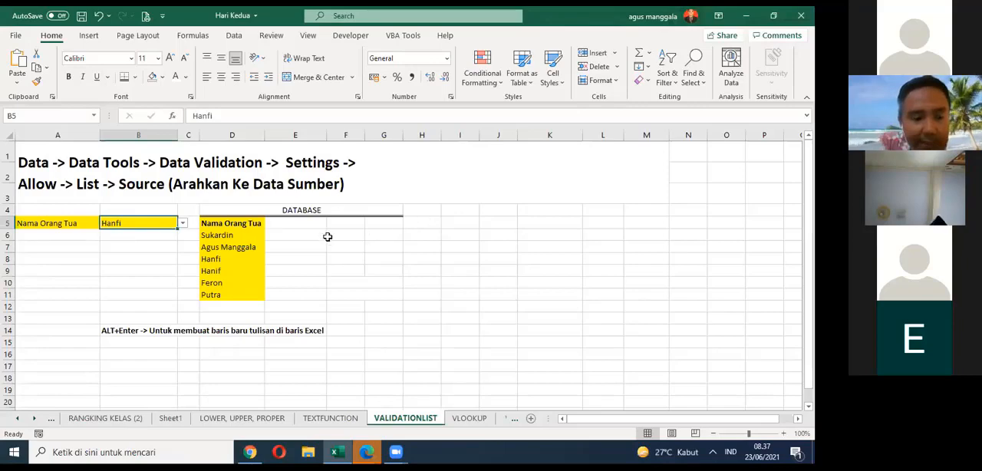
left_click(82, 15)
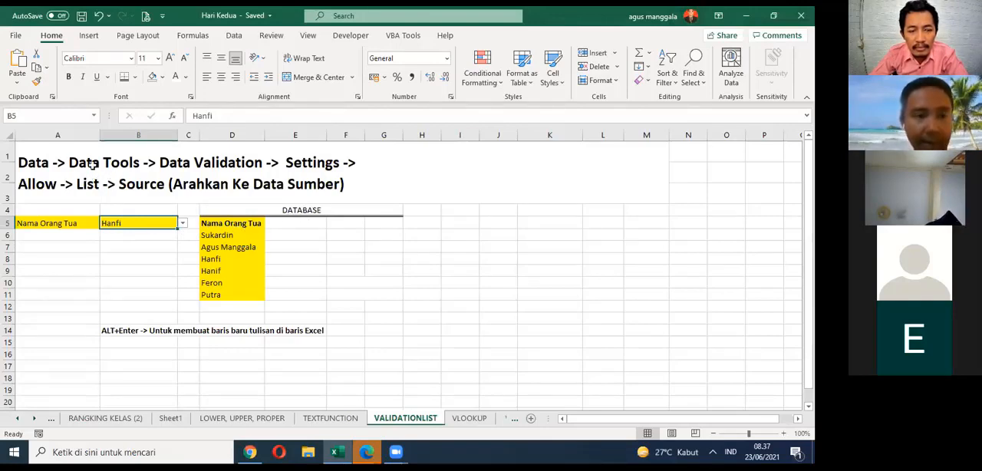
Step: Examine the Data Validation commands among the data tools without opening or changing a rule
left_click(238, 36)
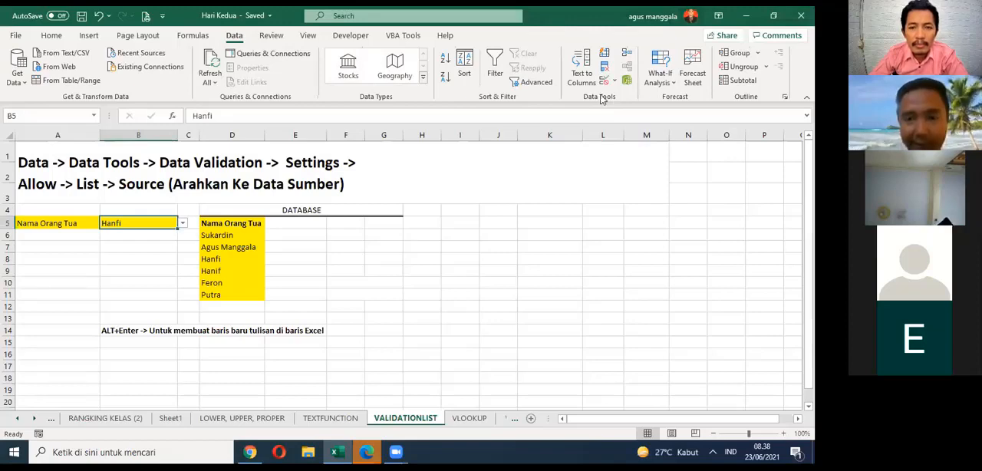
left_click(398, 236)
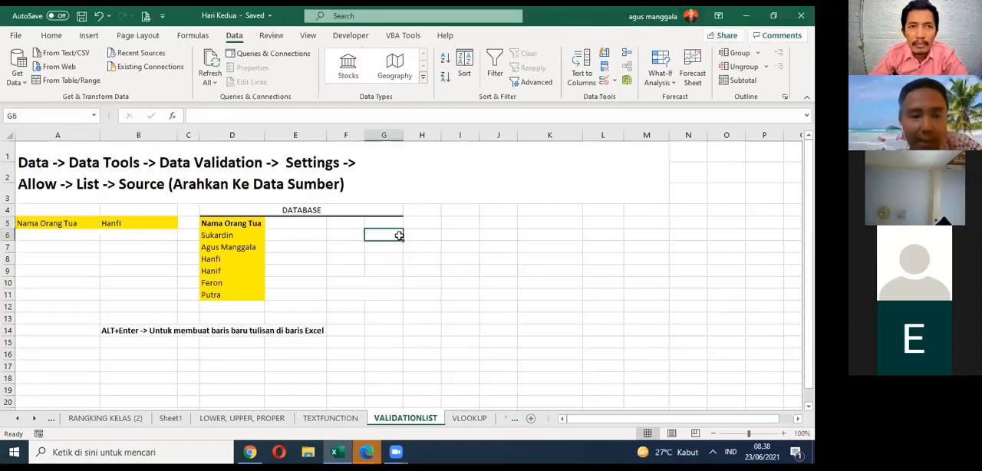
left_click(472, 234)
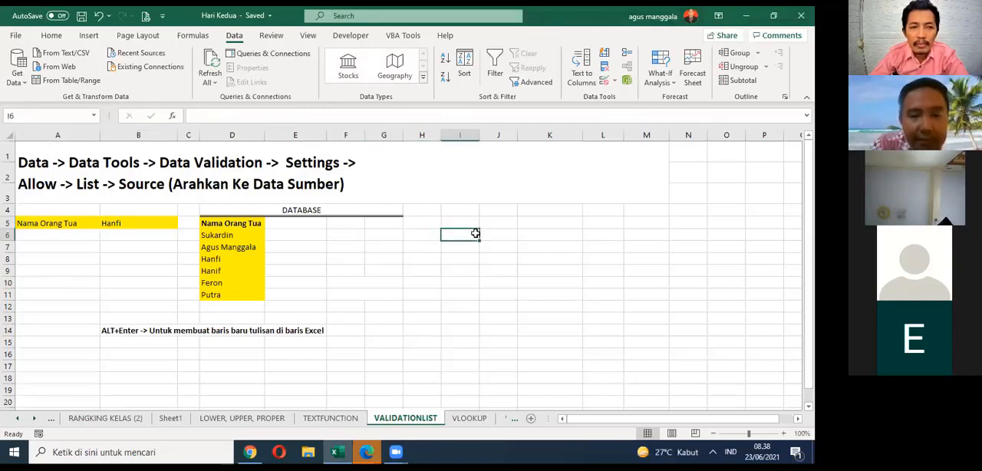
left_click(172, 223)
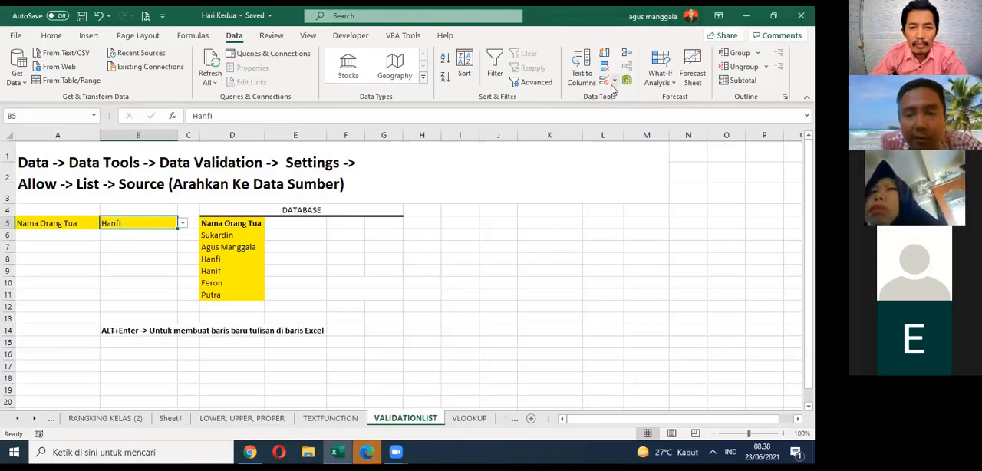
left_click(484, 214)
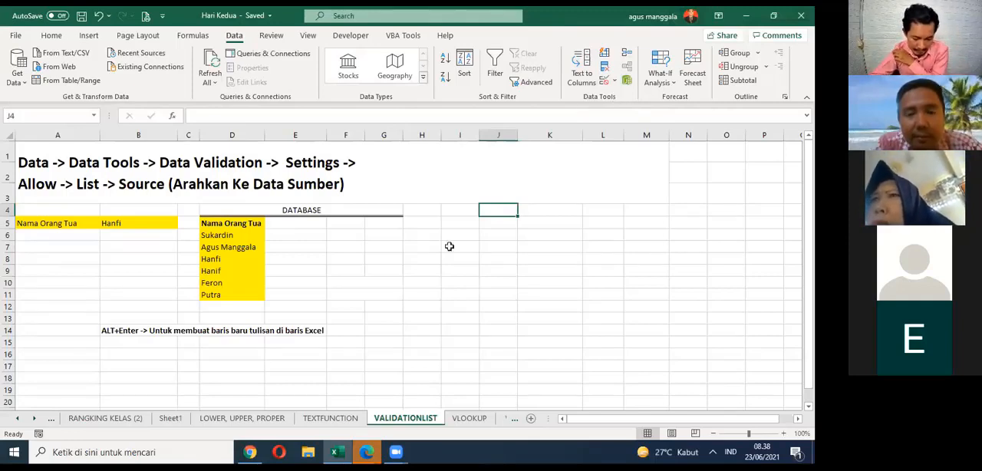
left_click(615, 82)
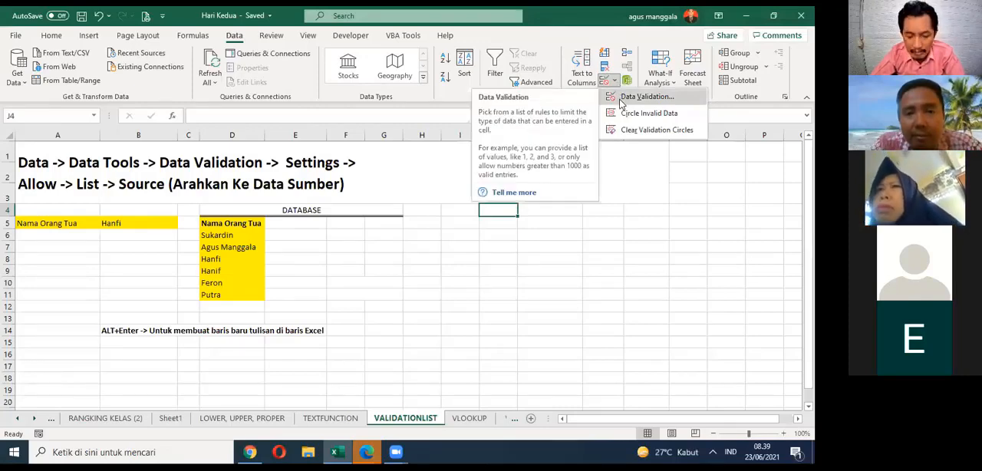
left_click(474, 284)
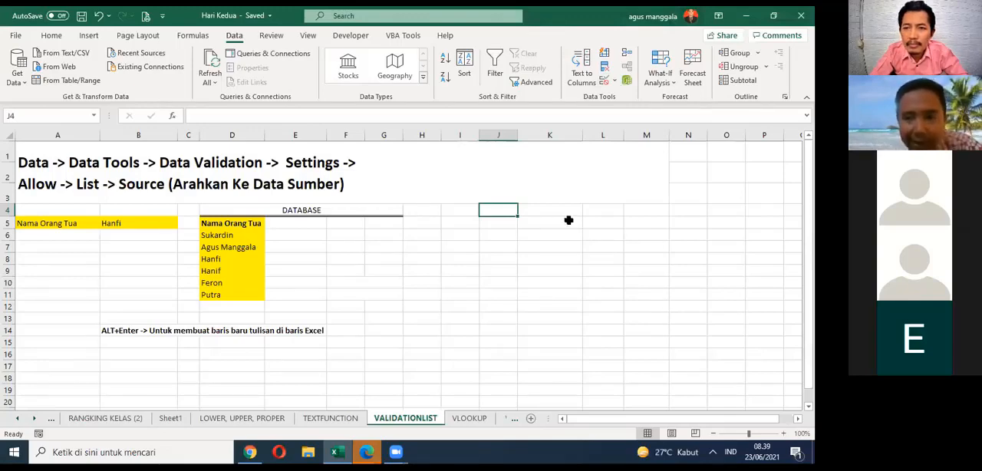
left_click(614, 81)
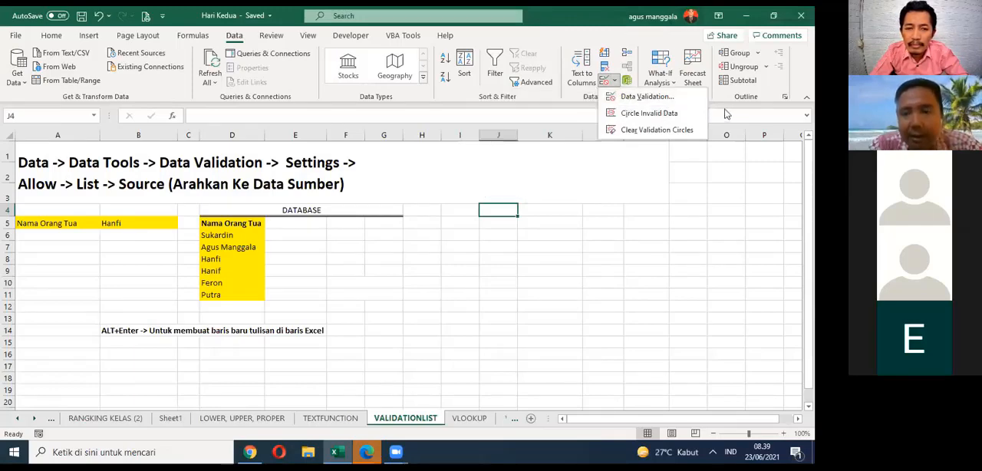
left_click(582, 115)
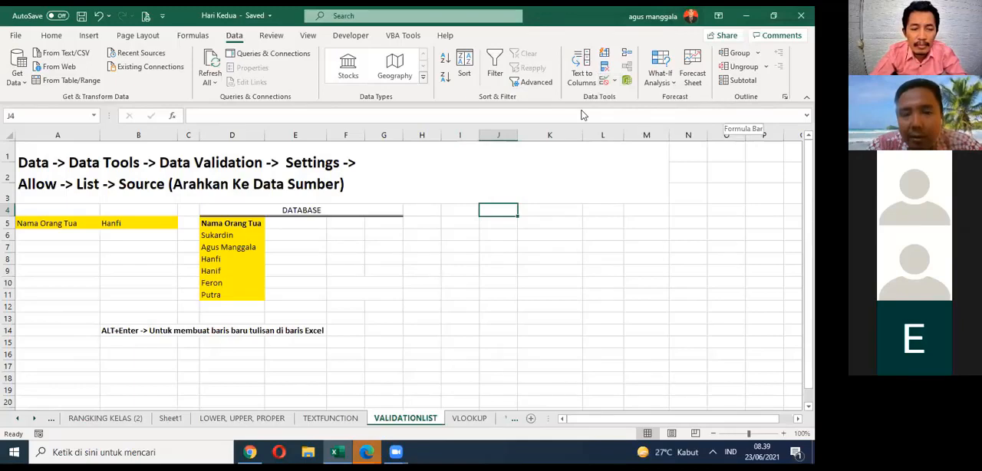
left_click(614, 81)
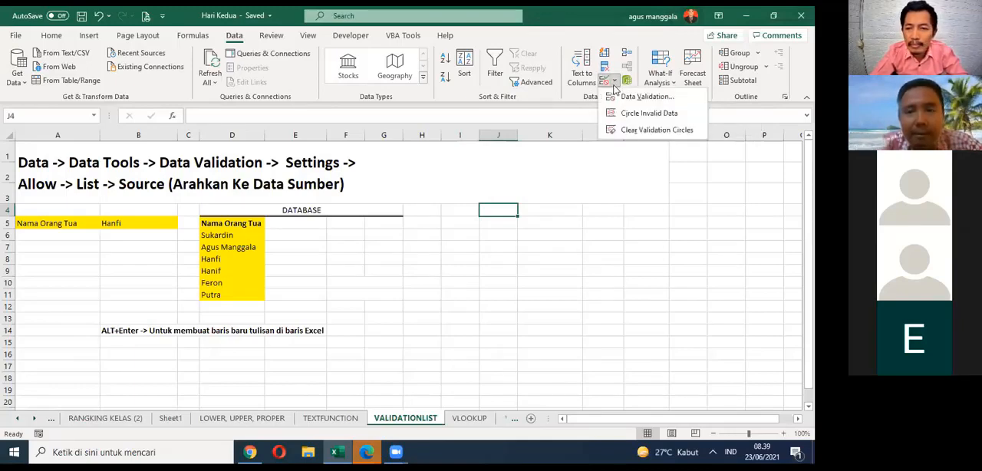
left_click(563, 104)
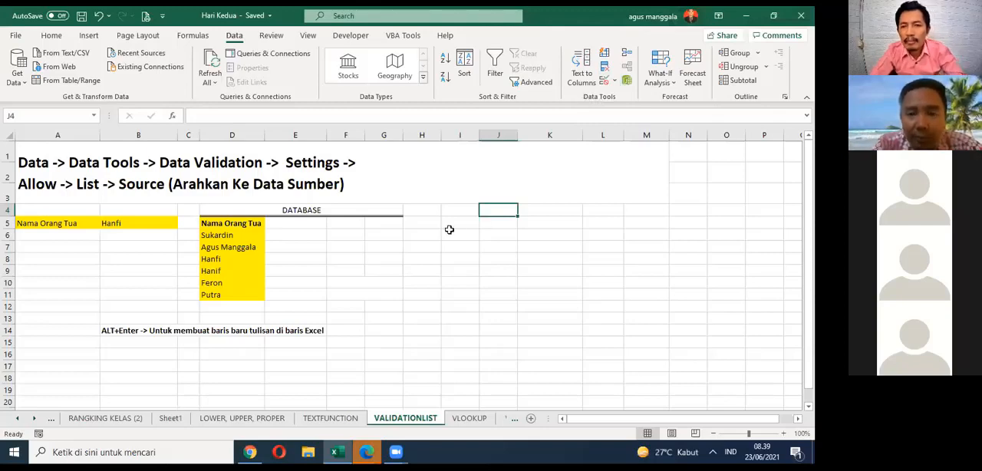
double_click(323, 210)
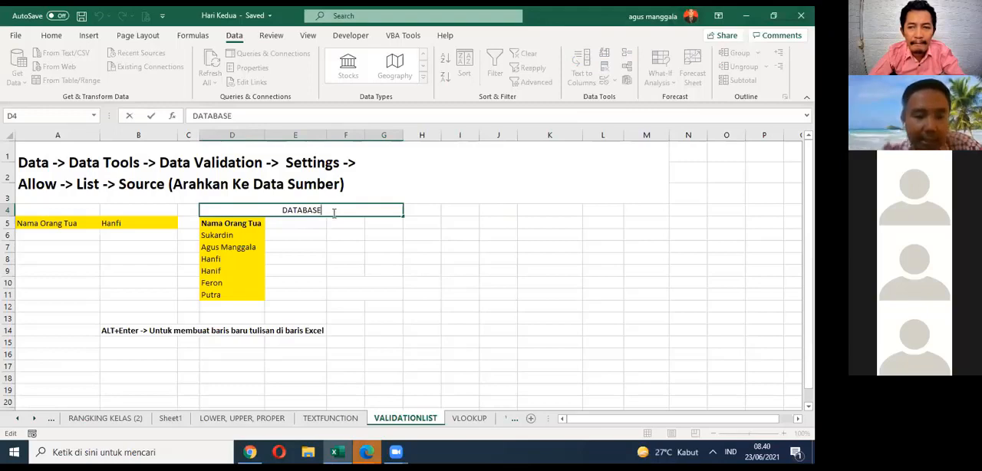
key("Escape")
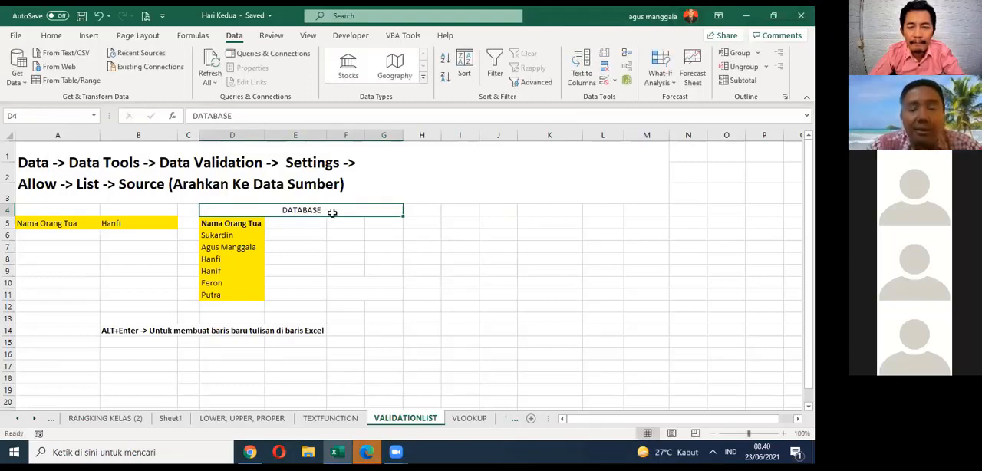
mouse_move(350, 212)
left_mouse_down()
mouse_move(364, 221)
mouse_move(365, 211)
left_mouse_up()
double_click(364, 212)
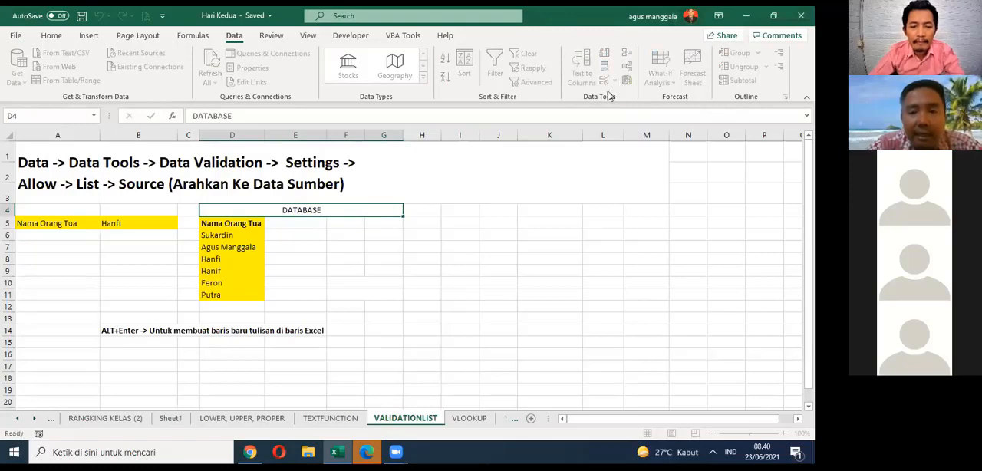
key("Escape")
left_click(357, 238)
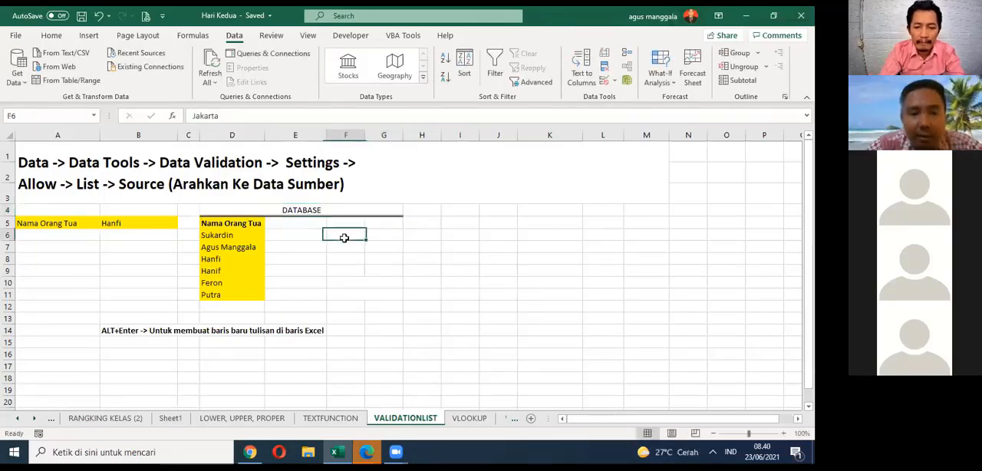
left_click(305, 222)
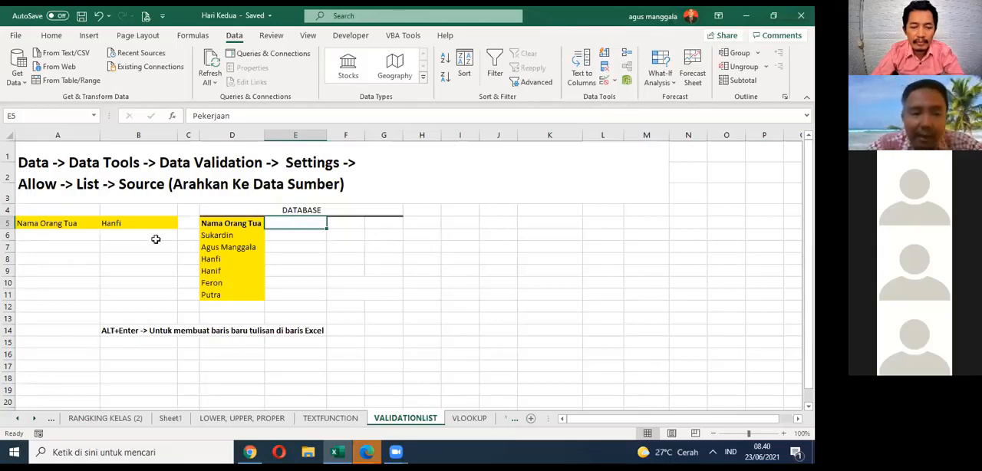
left_click(151, 223)
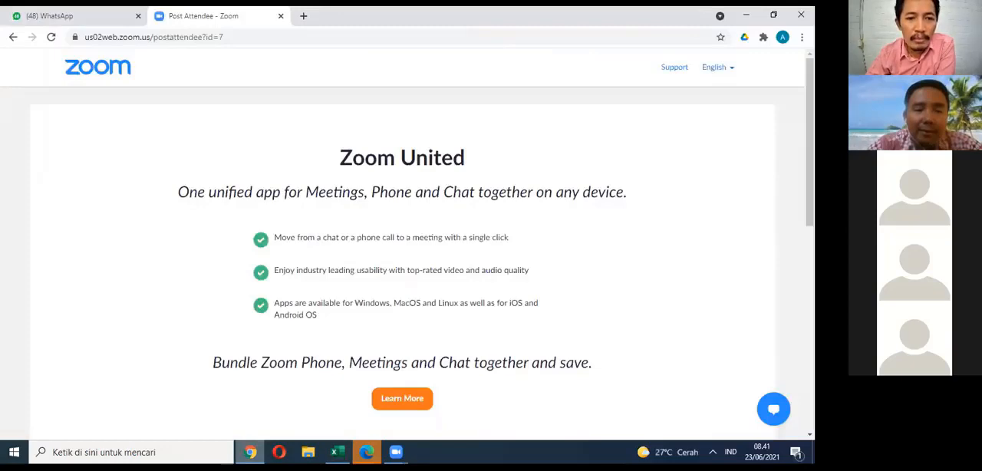
key("alt+Tab")
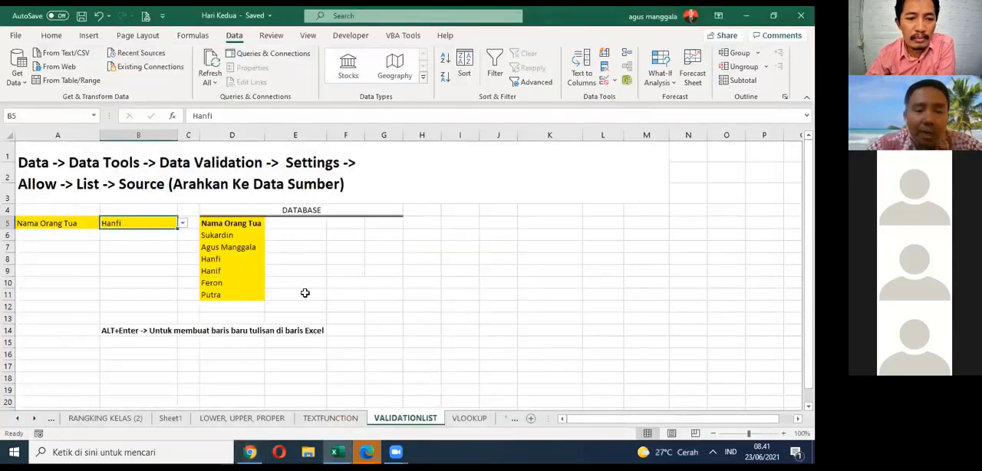
Step: Inspect the workbook's defined names in the Name Manager, opening the Print_Area entry without changing it
left_click(219, 296)
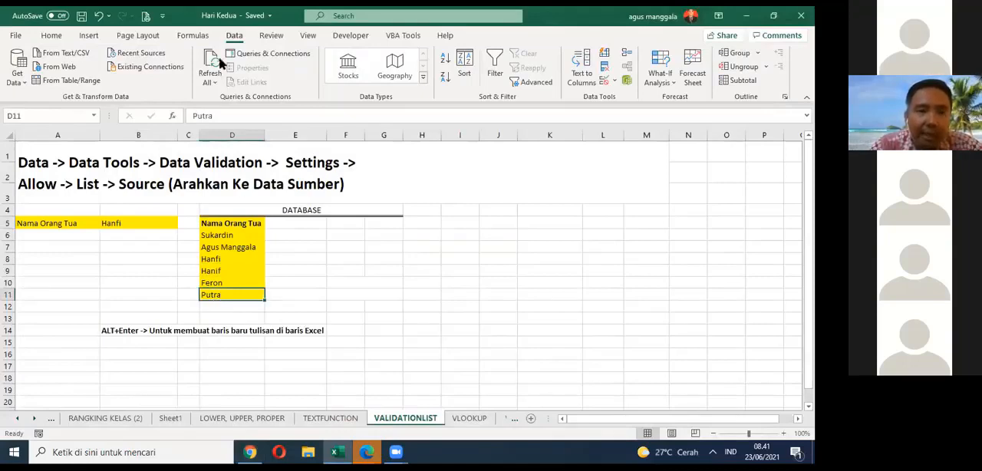
left_click(198, 36)
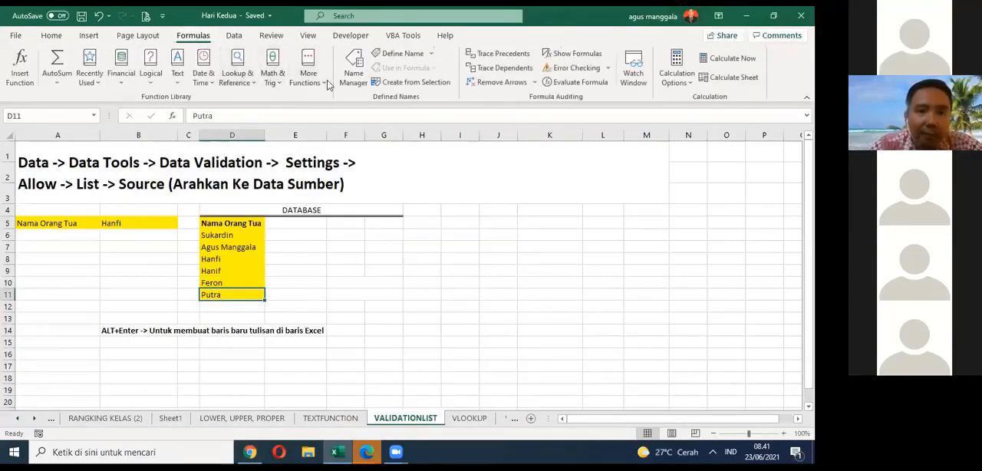
left_click(353, 73)
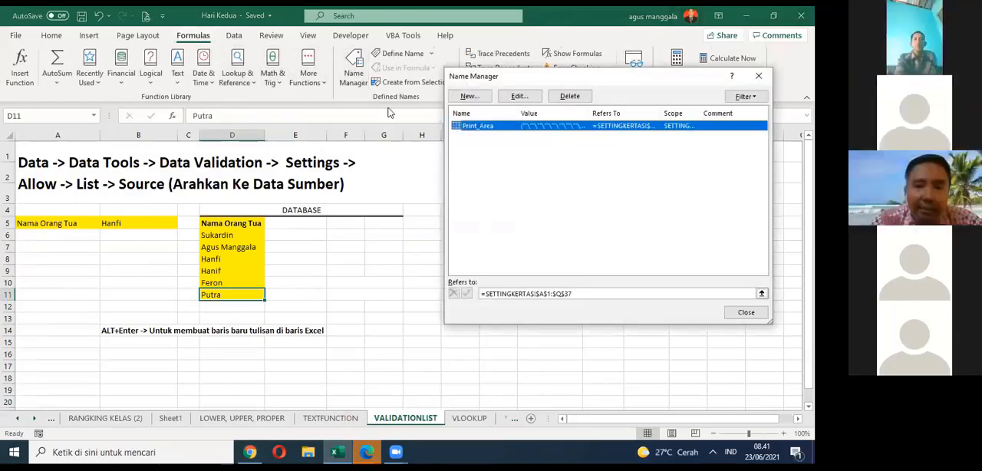
left_click(528, 96)
left_click(669, 254)
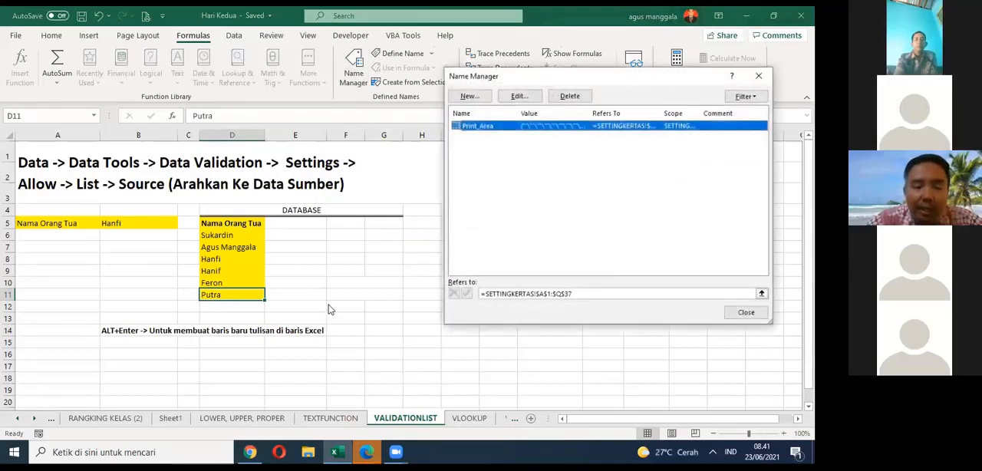
left_click(745, 312)
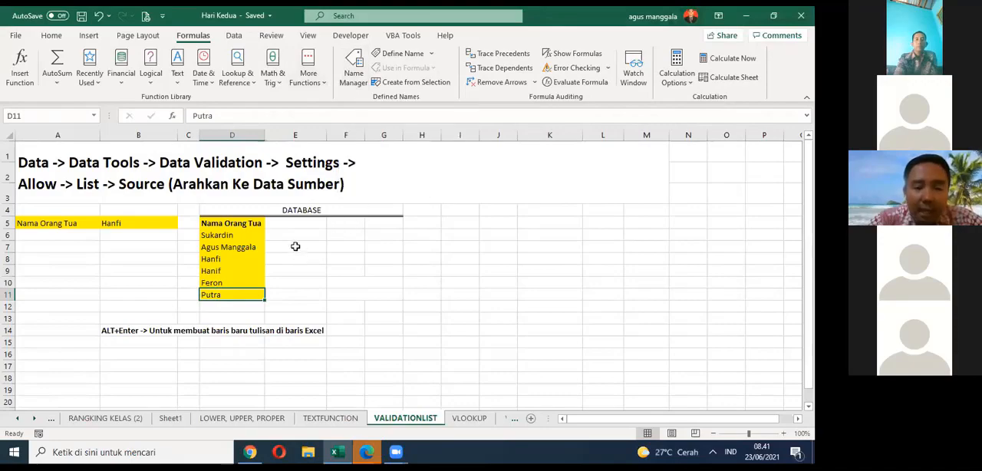
Step: Switch to Chrome, search the web for the trainer's name, open the matching WordPress blog, and return to Excel
left_click(250, 452)
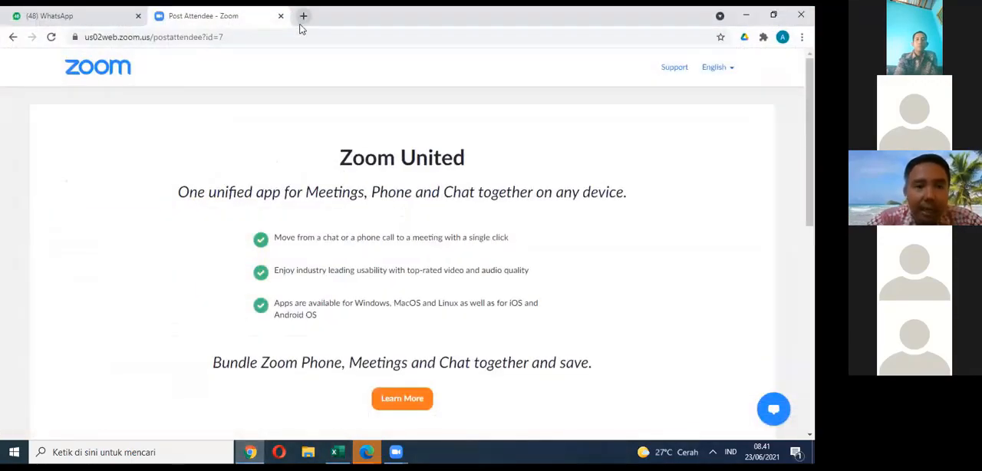
left_click(297, 35)
type("ag")
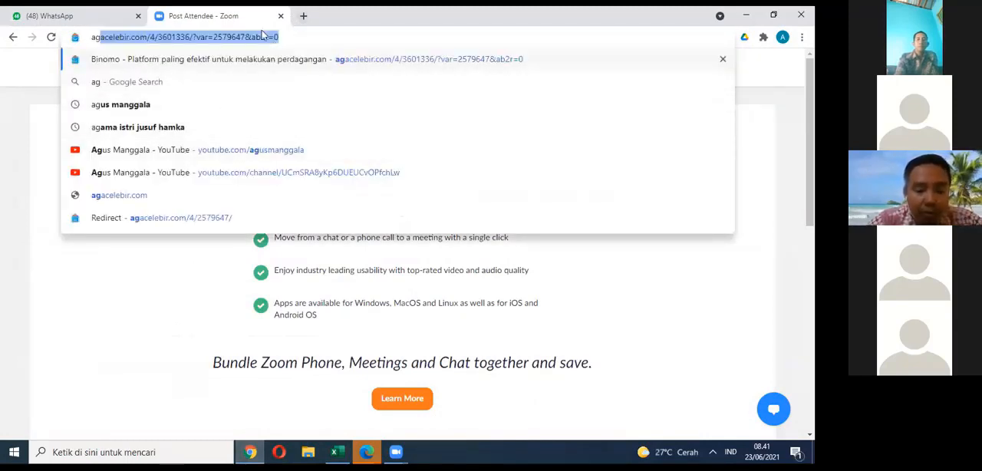
type("g")
key("BackSpace")
type("u")
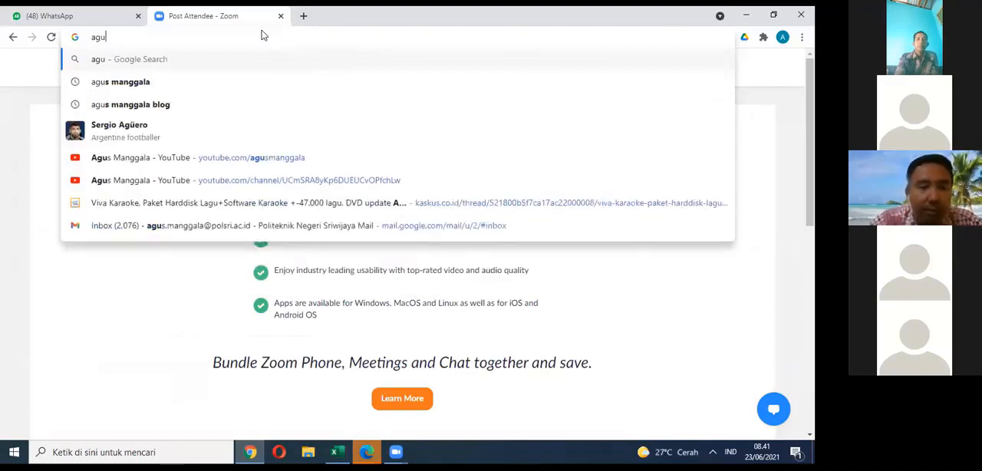
left_click(162, 82)
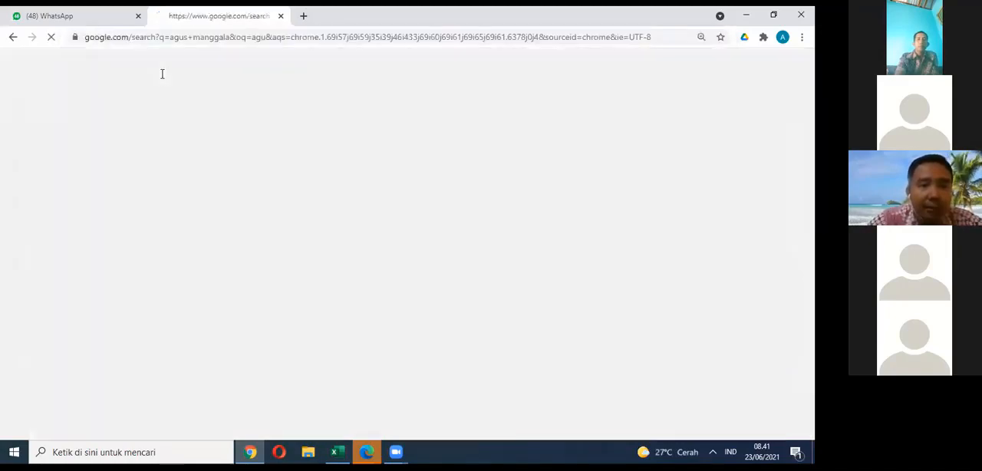
scroll(296, 111, "down", 3)
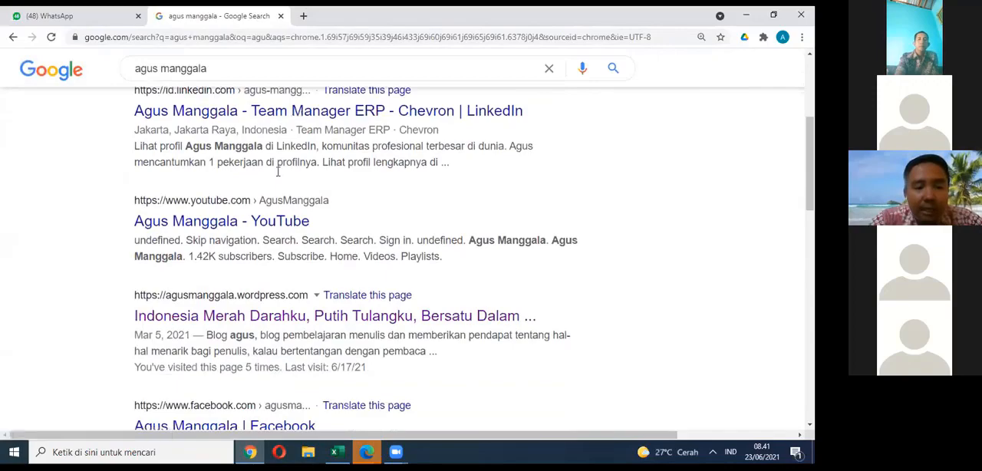
left_click(319, 315)
left_click(133, 21)
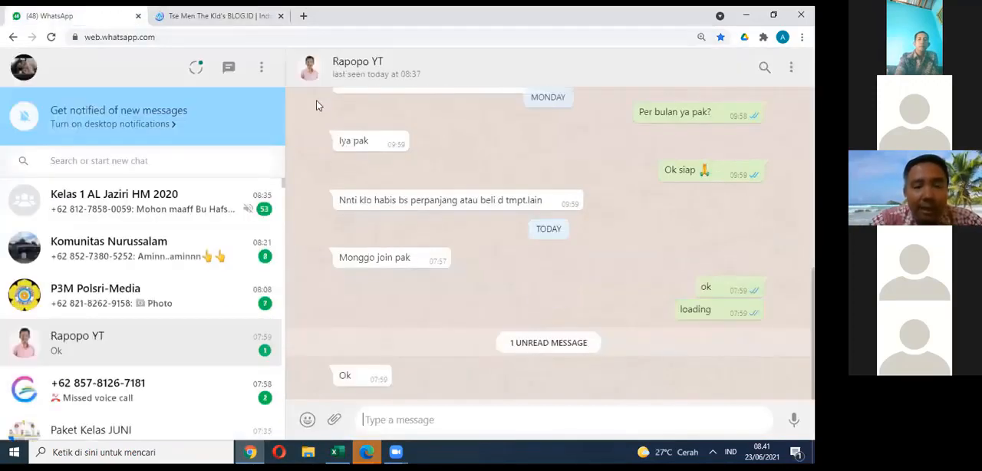
left_click(746, 16)
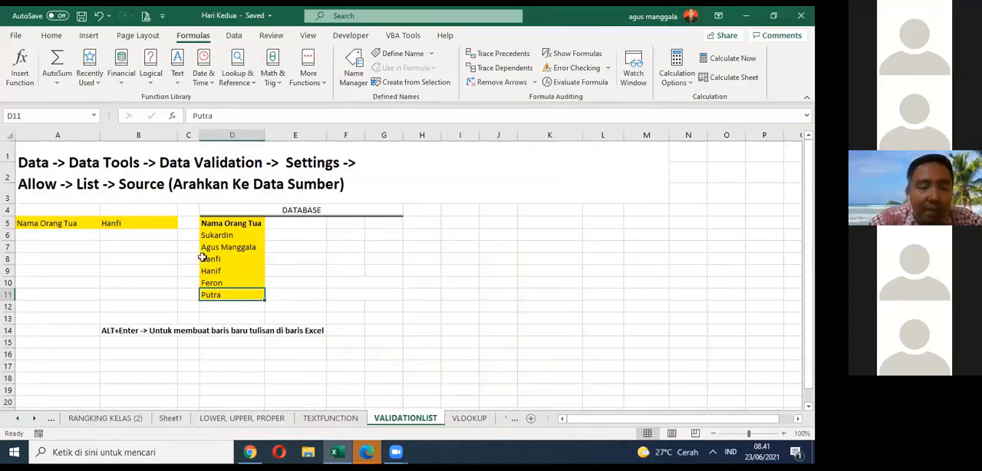
Step: Check the names offered by the drop-down list in B5 and add another name in D12 below the source list
left_click(153, 224)
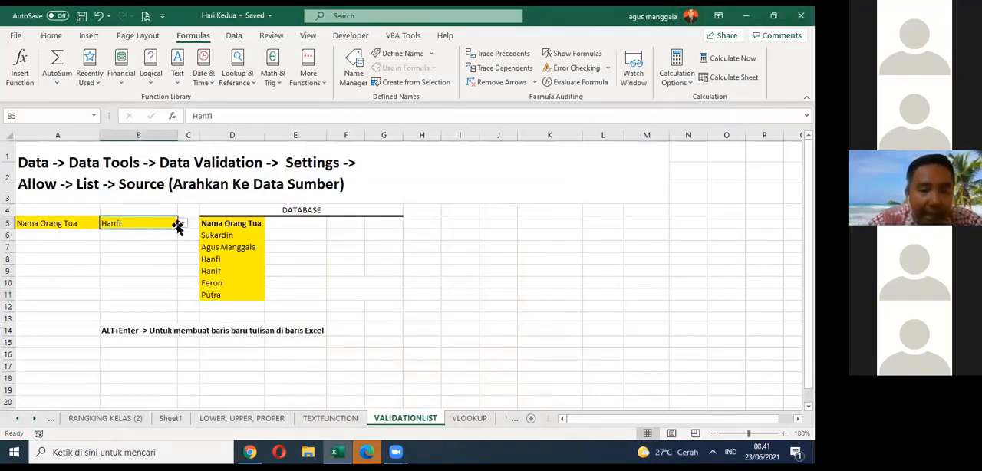
left_click(183, 223)
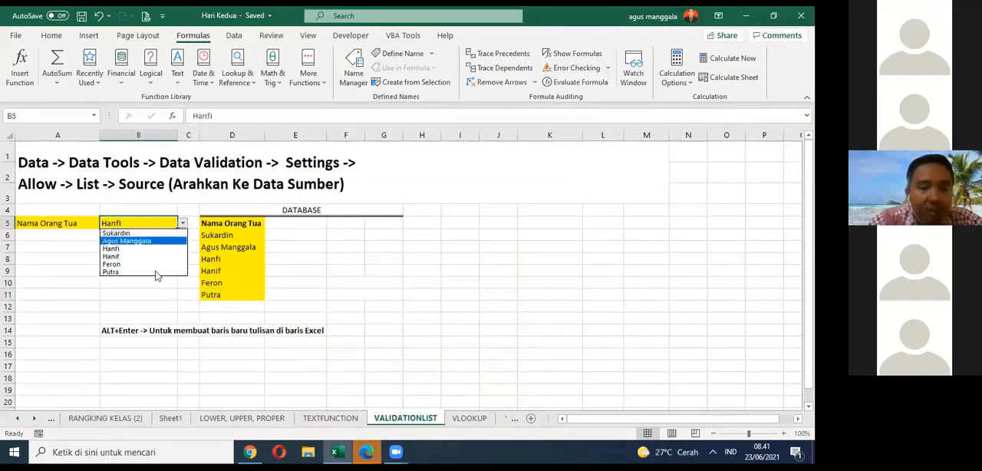
left_click(213, 299)
left_click(214, 301)
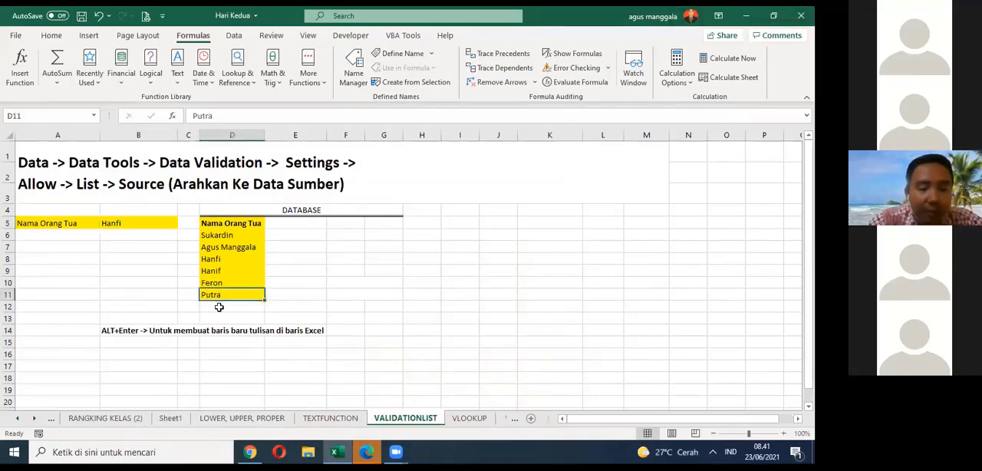
left_click(219, 307)
type("P")
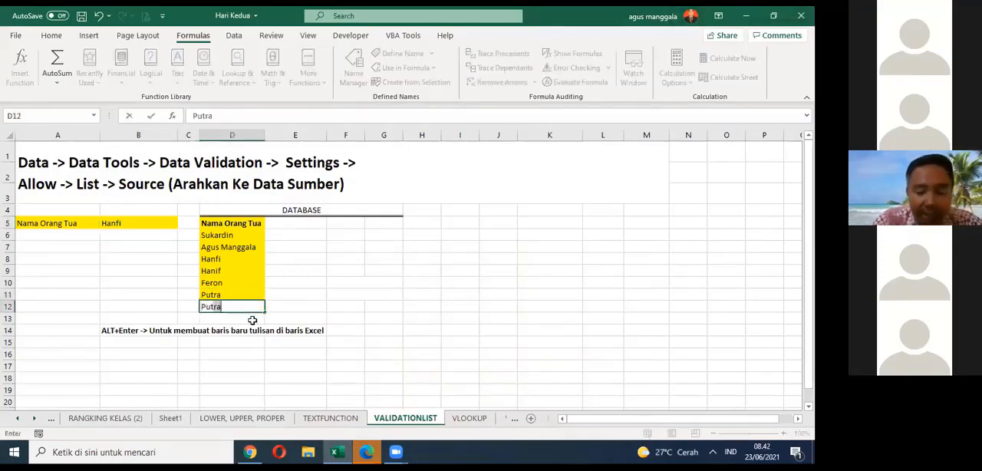
type("utri")
key("Return")
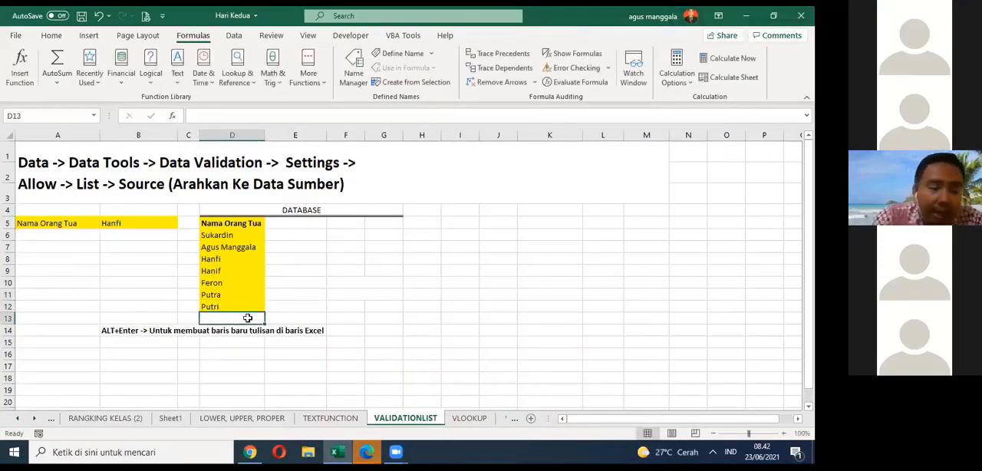
Step: Recheck the drop-down list in B5 to see whether it offers the name entered in D12
left_click(244, 307)
left_click(165, 223)
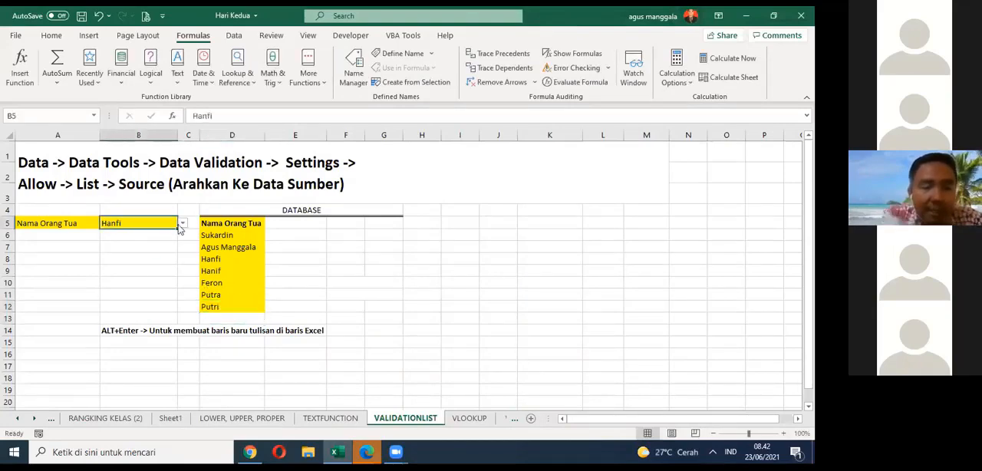
left_click(182, 224)
left_click(161, 289)
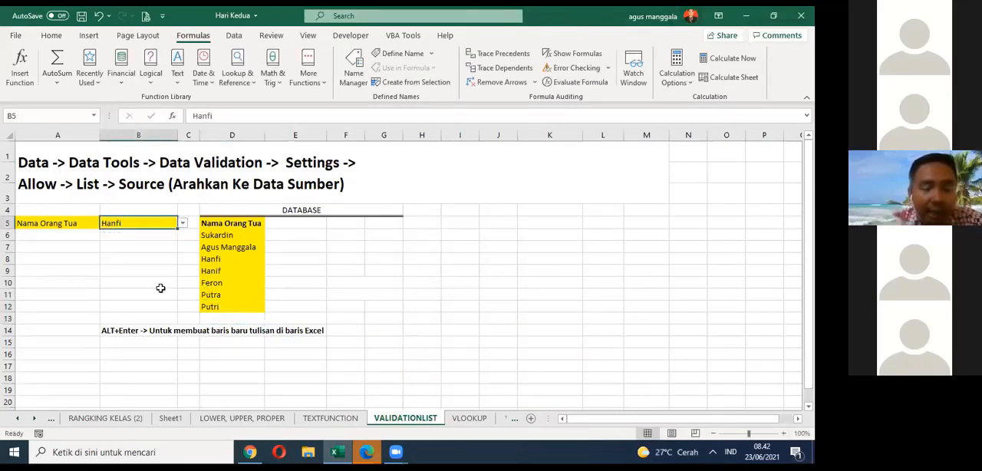
Step: Undo the name entry in D12 and save the workbook
left_click(214, 306)
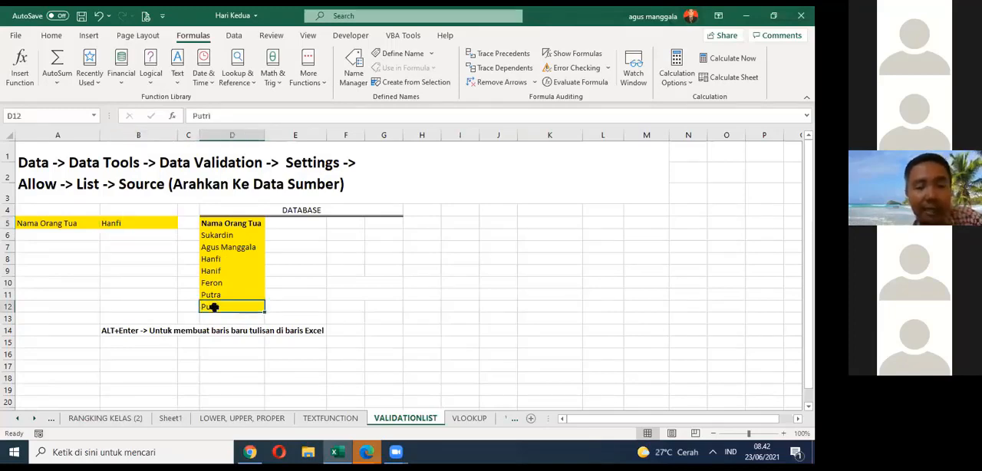
key("ctrl+z")
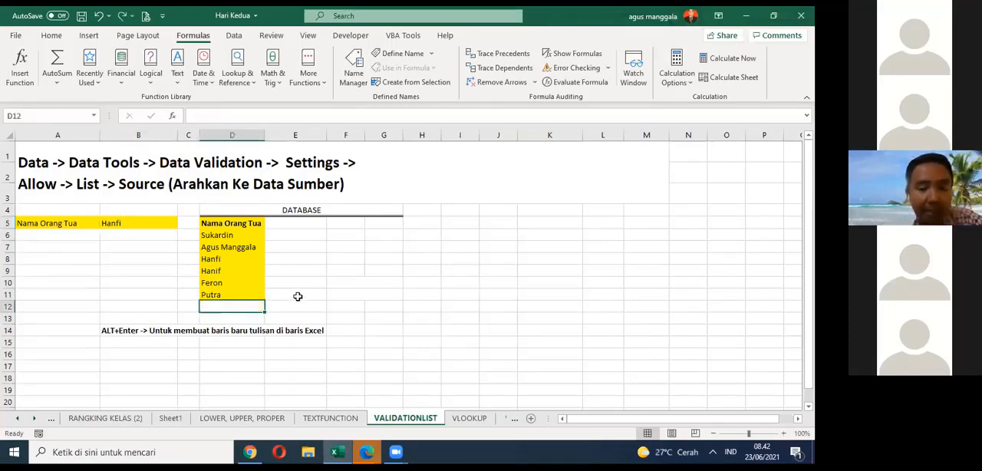
left_click_drag(230, 223, 236, 263)
left_click(230, 271)
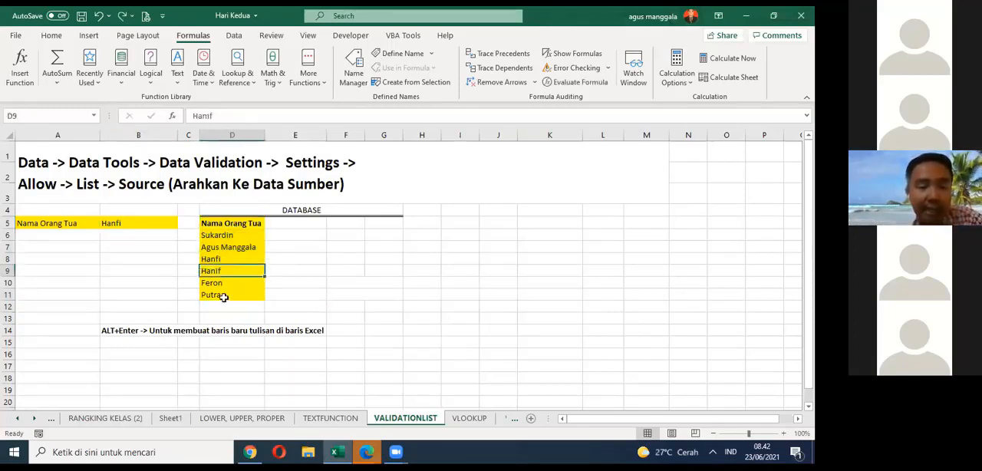
left_click_drag(222, 298, 224, 236)
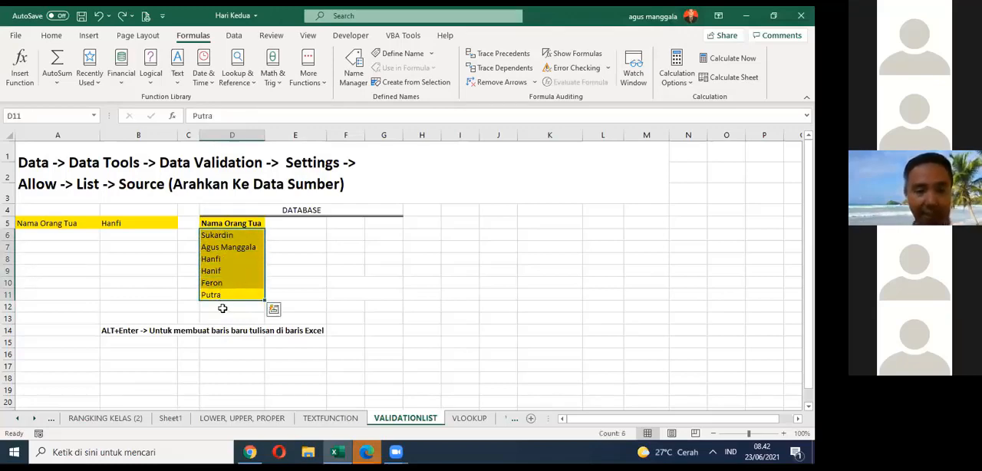
left_click(222, 308)
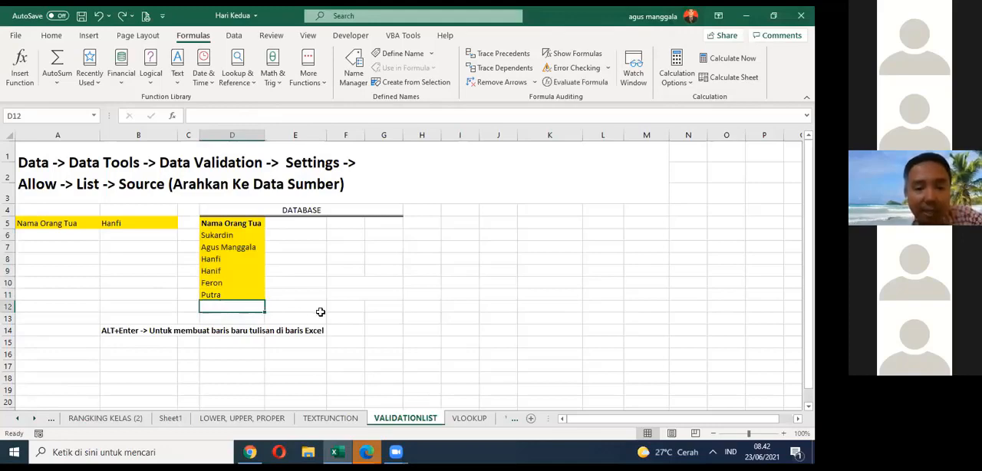
left_click(371, 305)
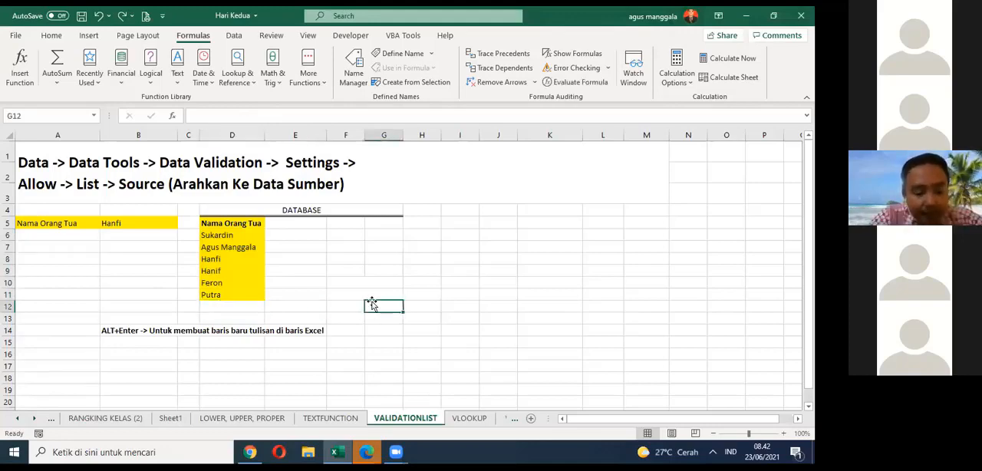
key("ctrl+s")
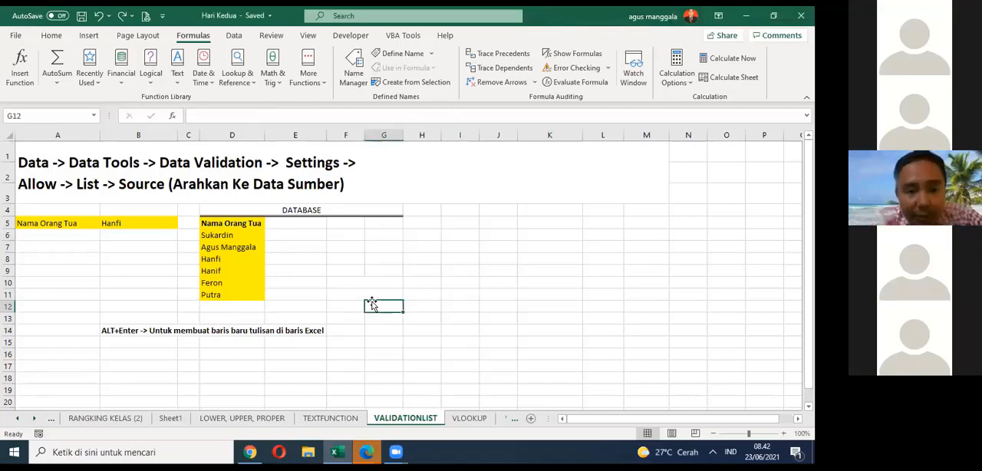
Step: Open the HEADER & FOOTER sheet near the end of the workbook
left_click(424, 258)
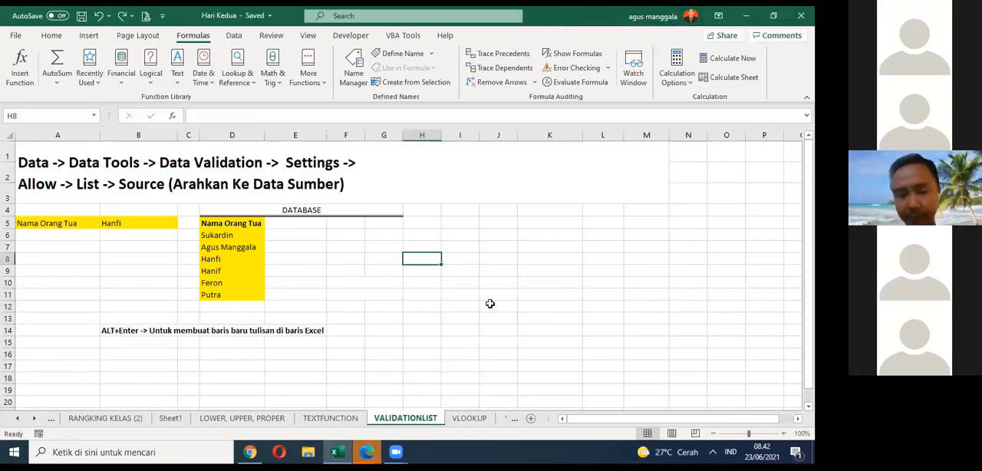
left_click(35, 419)
left_click(35, 419)
left_click(35, 419)
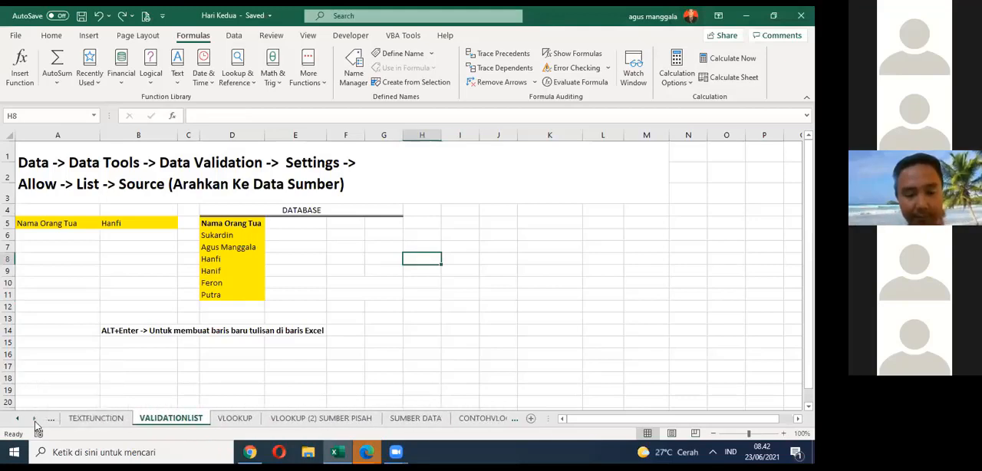
left_click(35, 421)
left_click(34, 421)
left_click(34, 421)
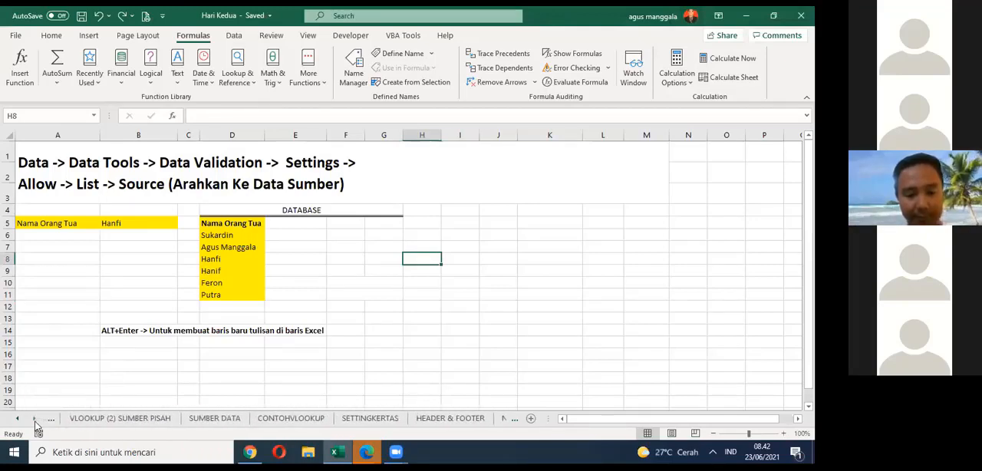
left_click(34, 421)
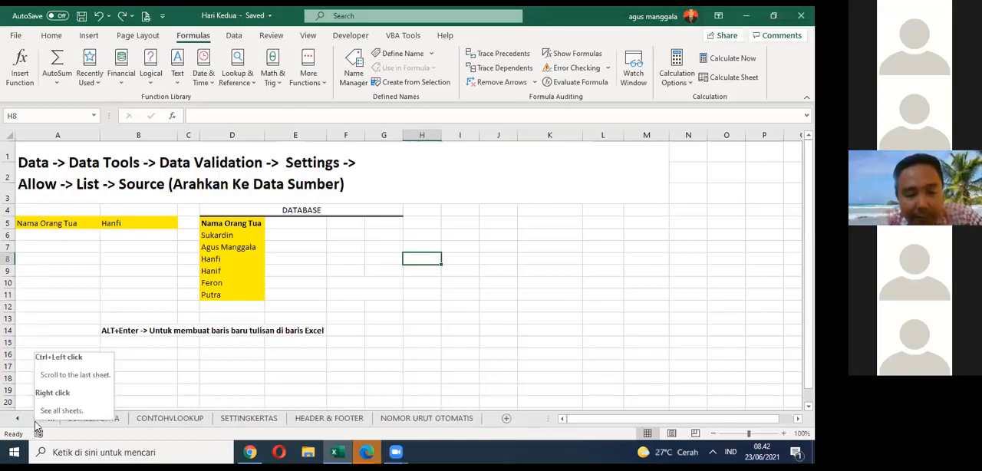
left_click(329, 418)
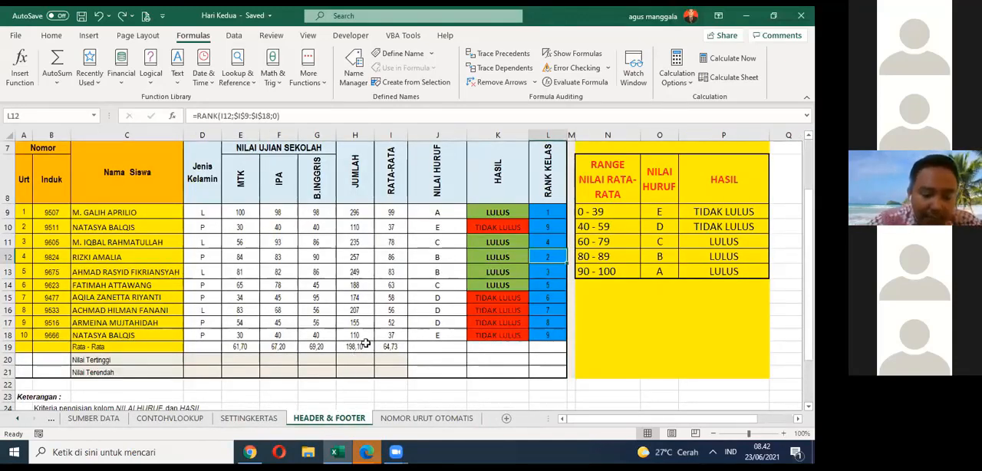
Step: Examine the print preview of the HEADER & FOOTER sheet and return to the title area of the worksheet
key("ctrl+p")
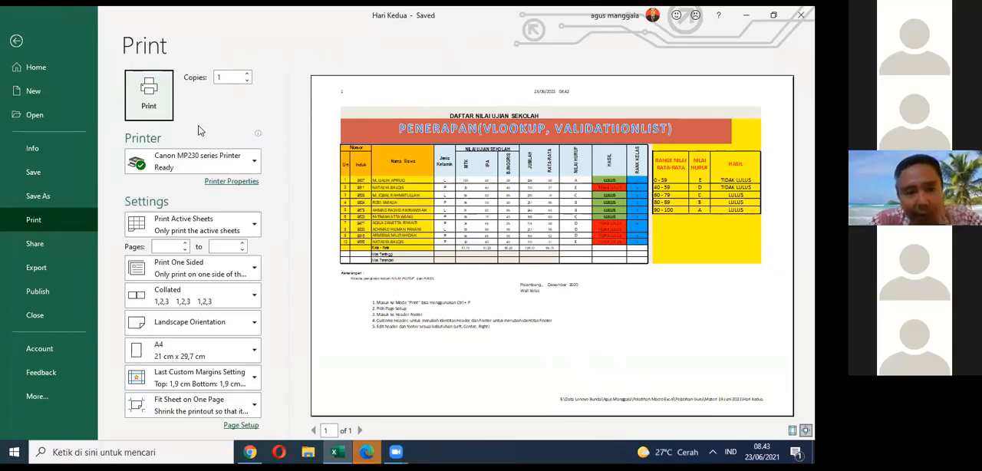
left_click(17, 41)
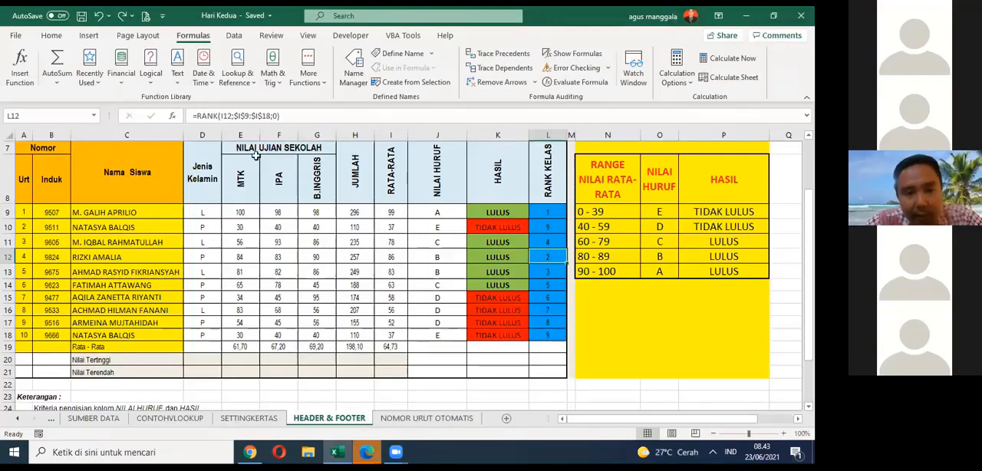
key("ctrl+p")
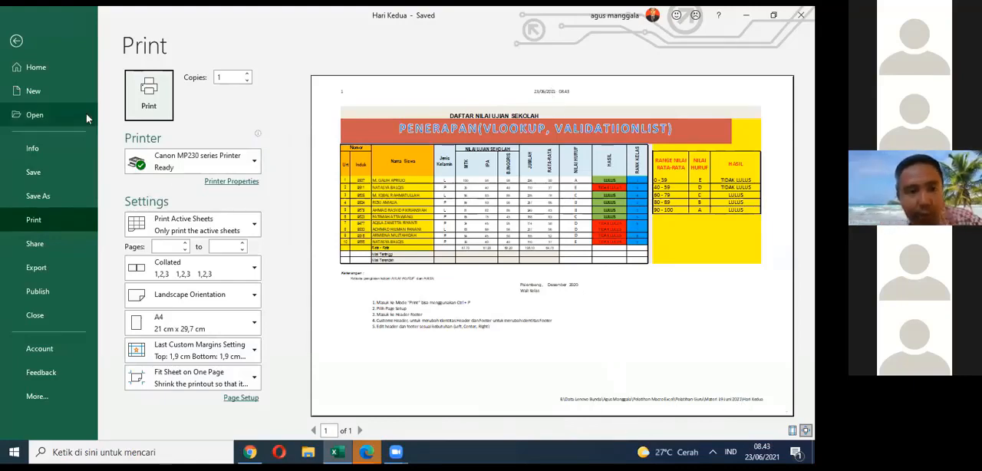
left_click(16, 41)
scroll(394, 171, "up", 2)
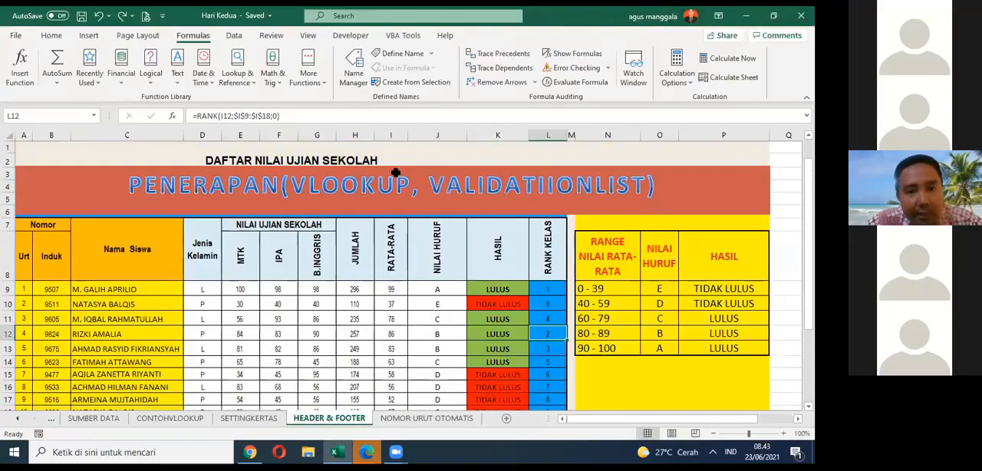
Step: Review the header and footer instructions below the table on the HEADER & FOOTER sheet
scroll(395, 173, "down", 3)
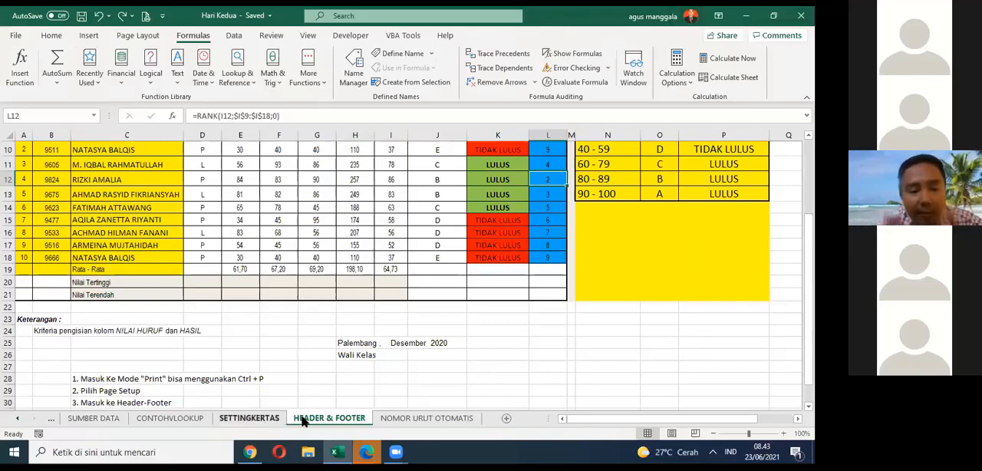
left_click(316, 393)
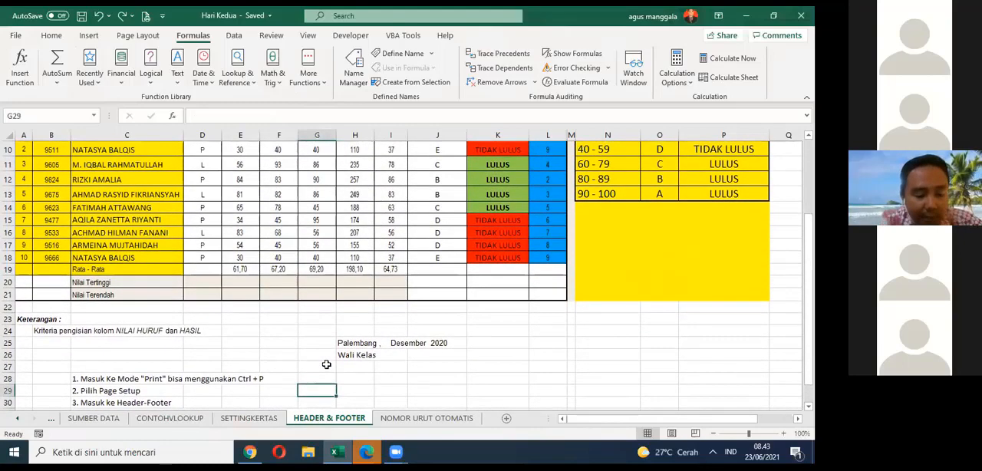
scroll(350, 346, "up", 3)
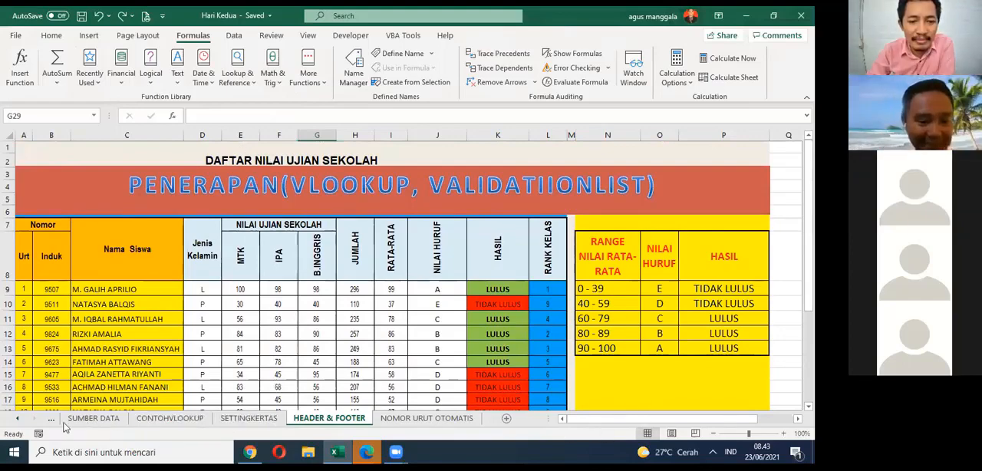
Step: Look over the SETTINGKERTAS paper-size notes and the CONTOHVLOOKUP sheet, and return to the HEADER & FOOTER sheet
left_click(249, 419)
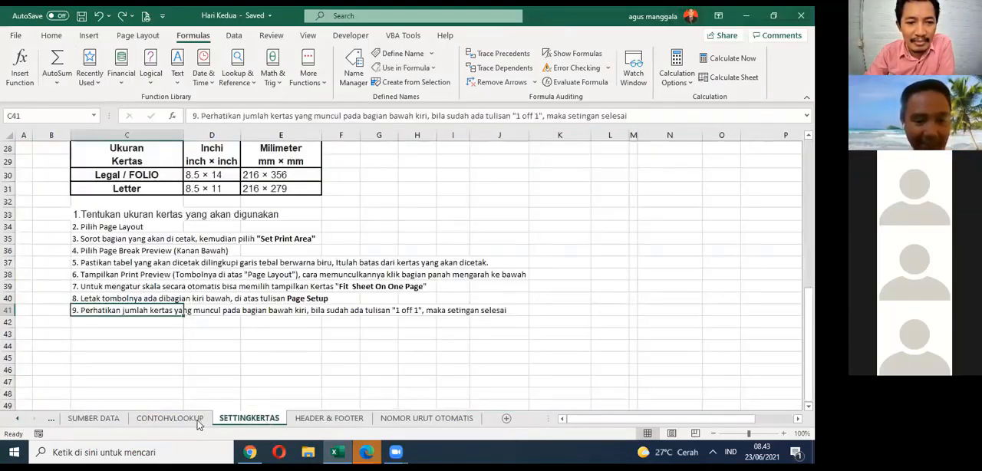
scroll(215, 291, "up", 6)
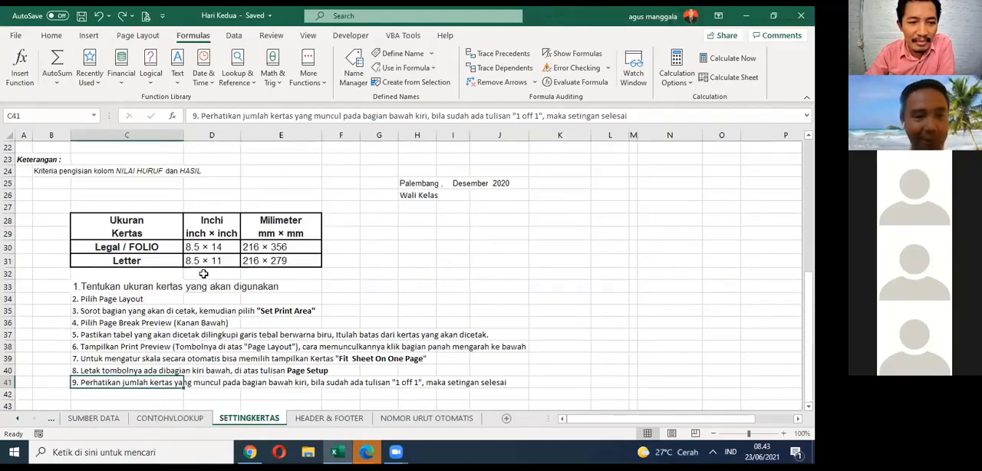
scroll(201, 257, "up", 4)
scroll(200, 261, "down", 7)
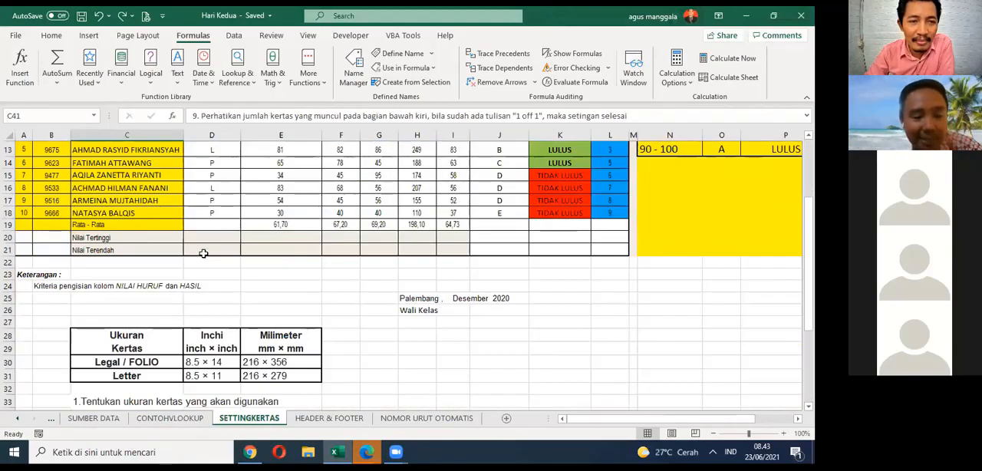
left_click(192, 421)
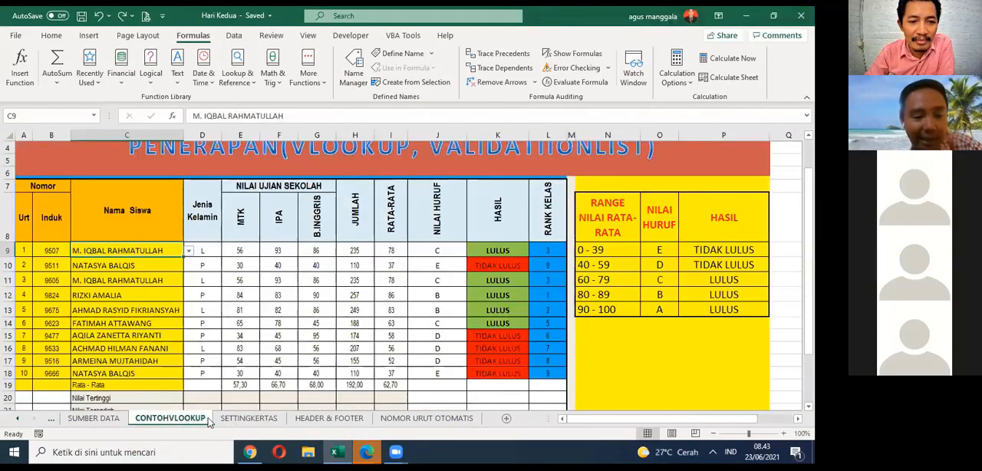
left_click(343, 420)
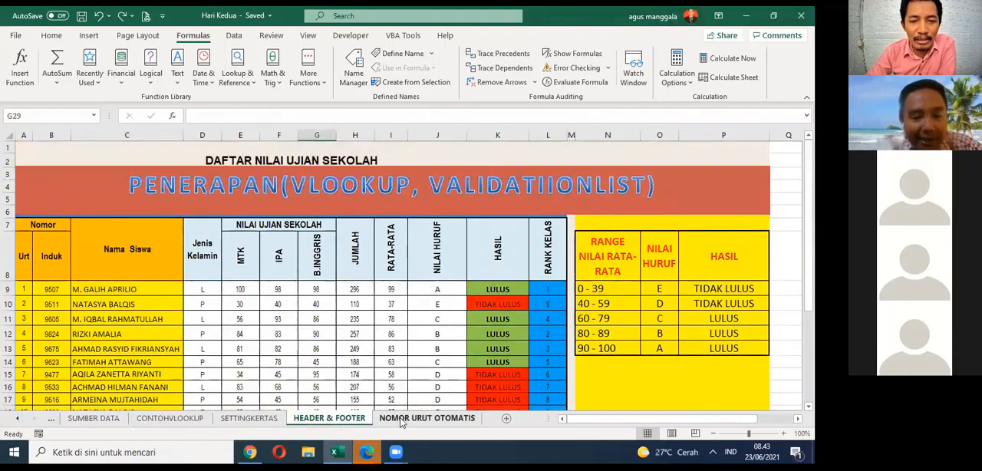
Step: Go back through the earlier sheets and open the VALIDATIONLIST sheet
left_click(16, 420)
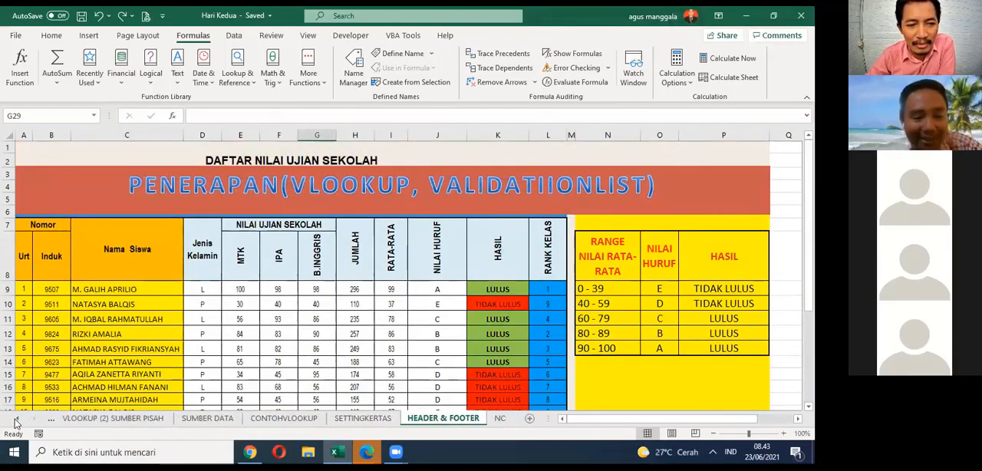
left_click(15, 420)
left_click(15, 420)
left_click(16, 420)
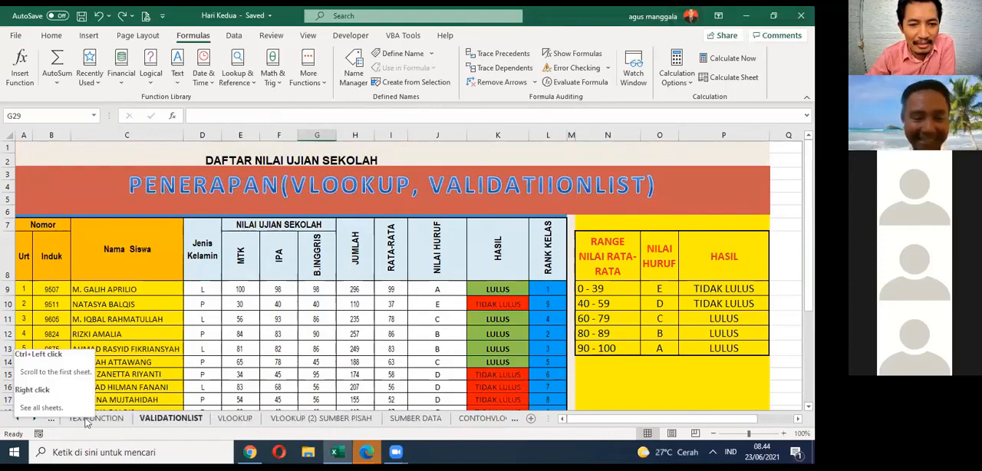
left_click(274, 309)
scroll(280, 307, "down", 2)
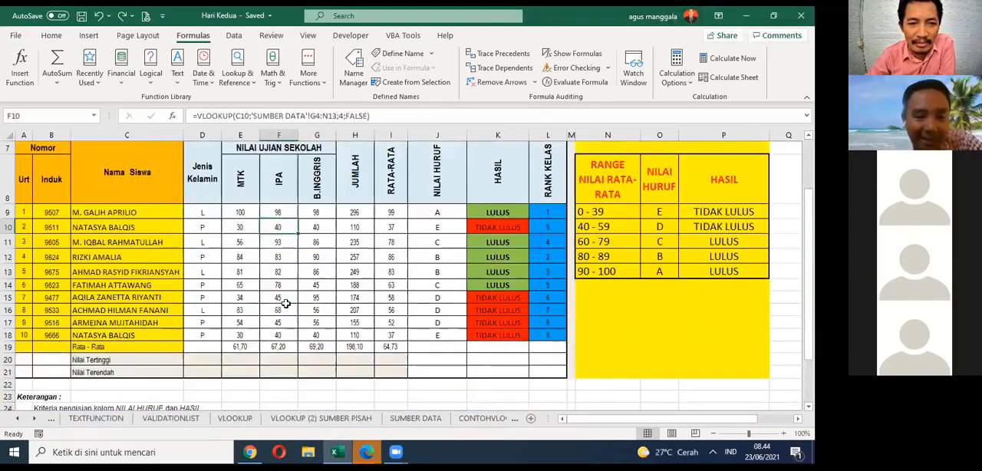
left_click(149, 422)
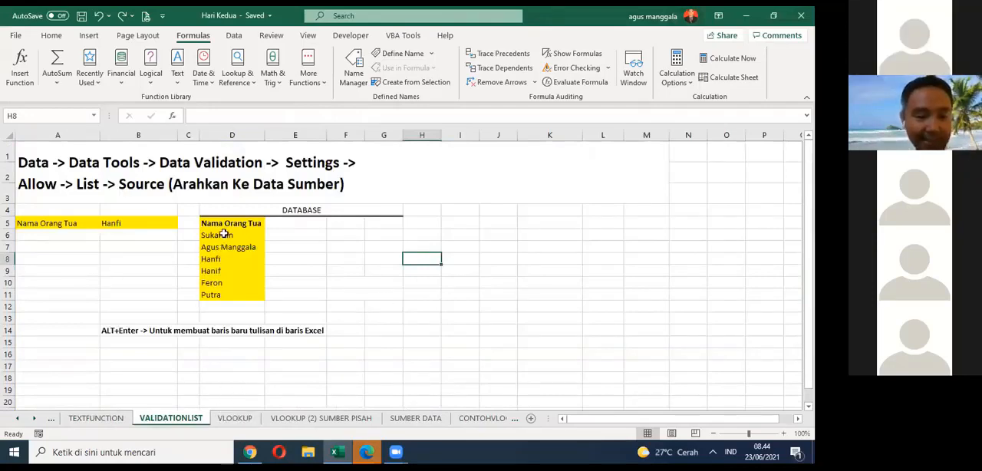
Step: Choose the fifth name from the drop-down list in B5 and save the workbook
left_click(156, 226)
left_click(182, 222)
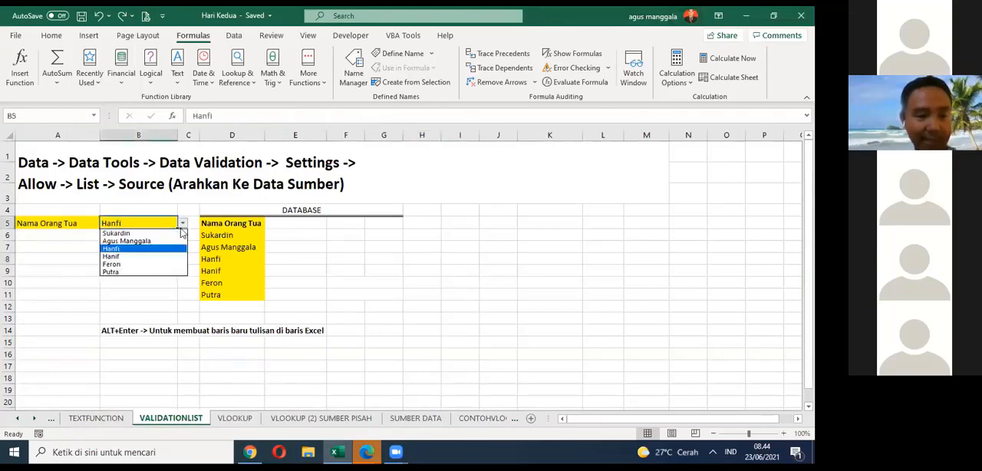
left_click(153, 266)
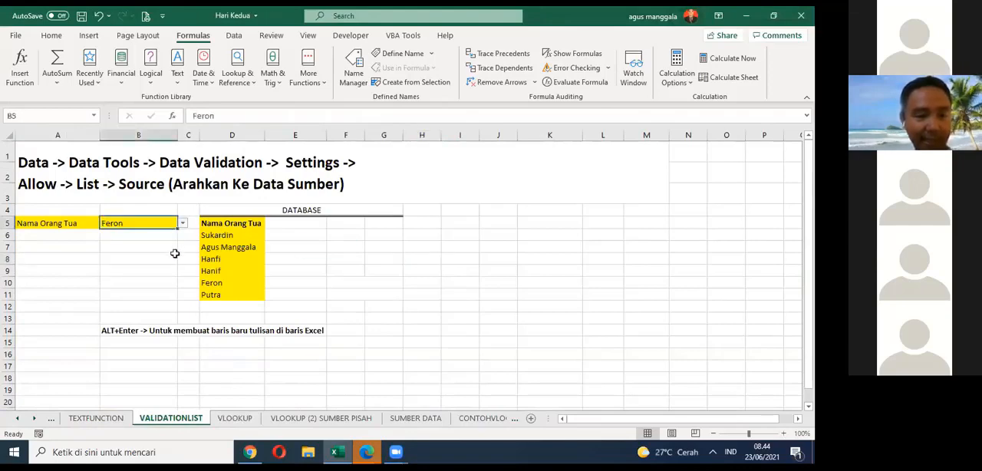
left_click(228, 365)
left_click(81, 16)
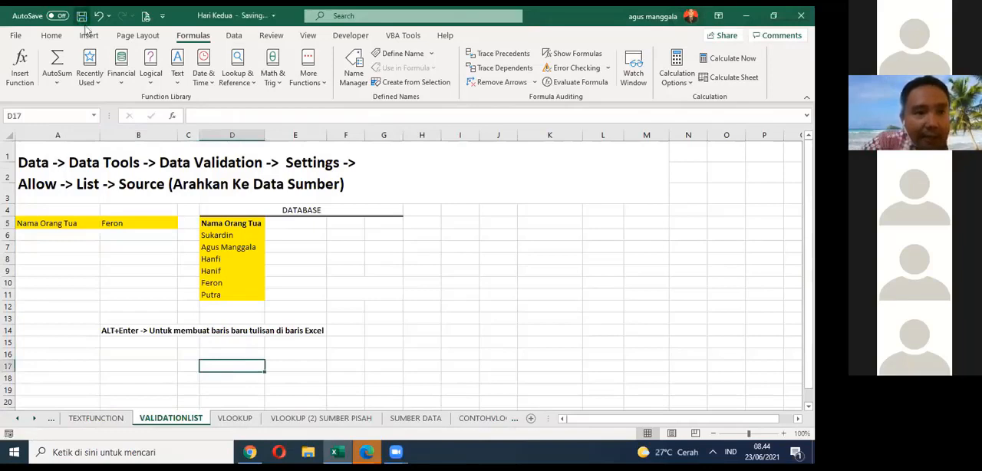
Step: Open the VLOOKUP sheet and examine its instruction box and the lookup table below it
left_click(236, 418)
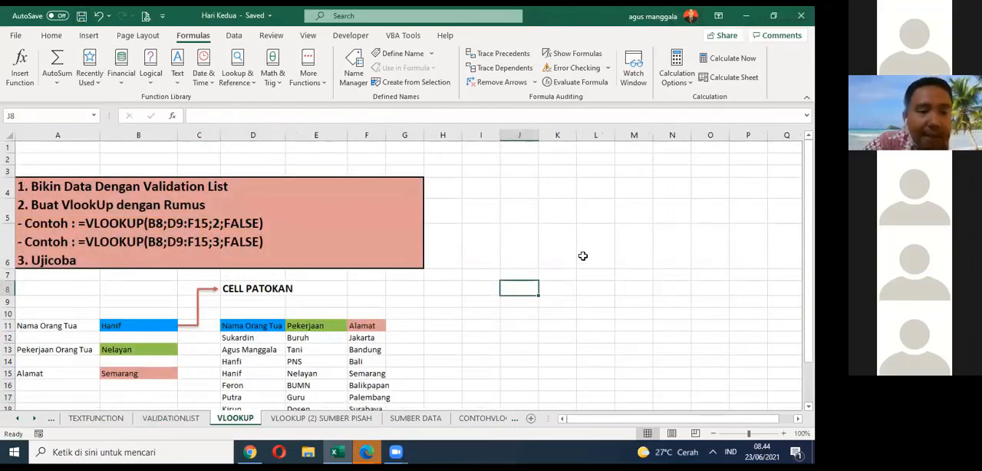
scroll(584, 254, "down", 3)
scroll(585, 254, "up", 3)
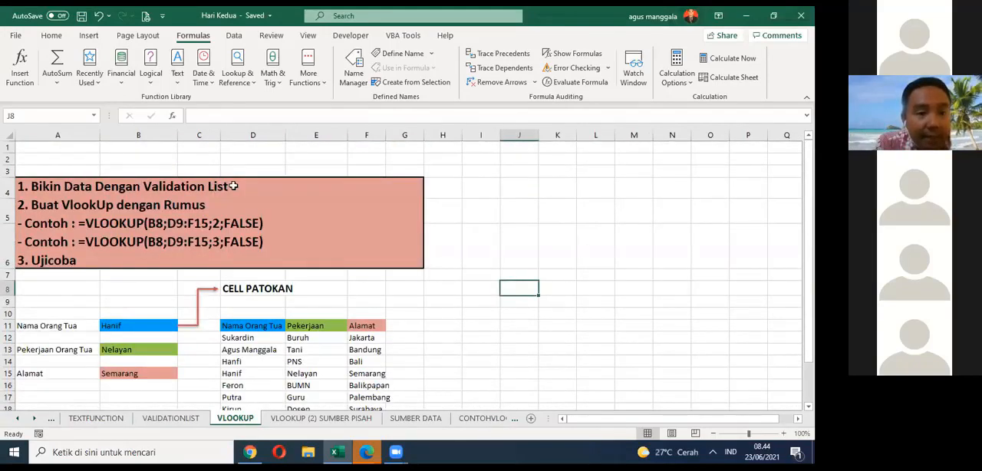
scroll(280, 193, "down", 1)
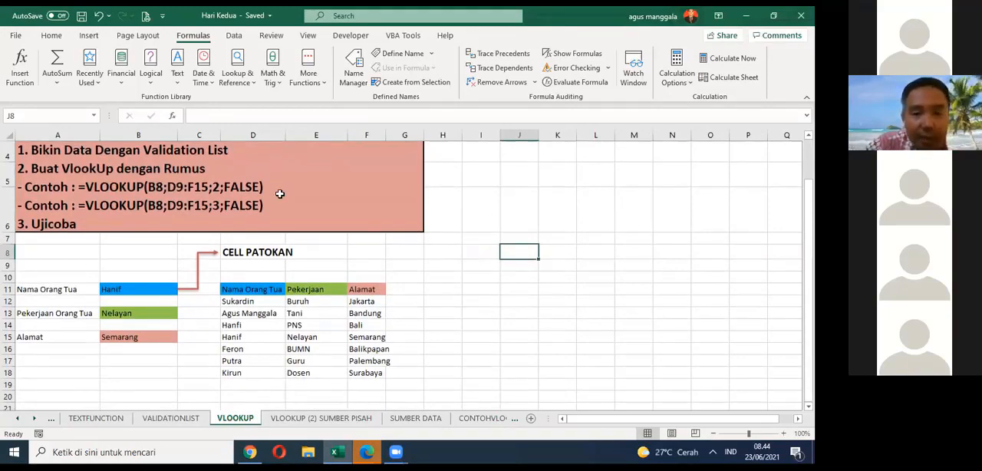
scroll(280, 193, "down", 1)
scroll(263, 225, "up", 1)
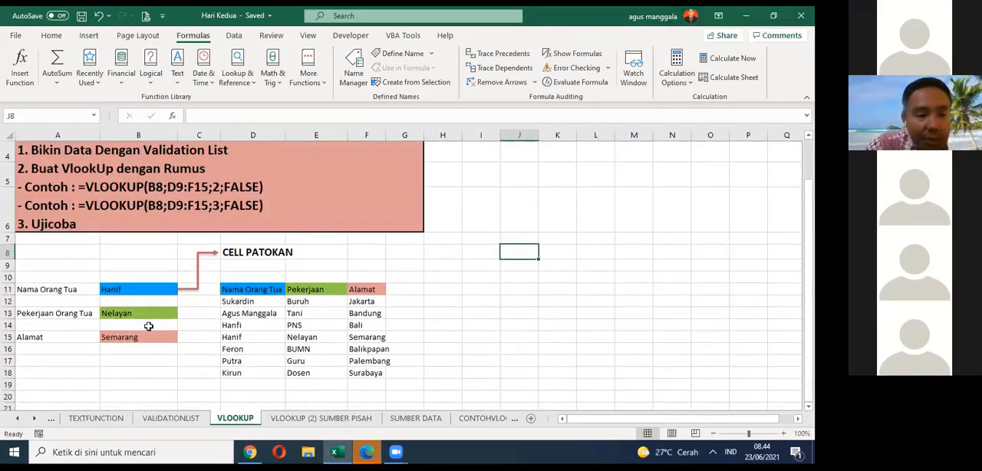
Step: Inspect the reference cell B11 and highlight its source names in D12:D18
left_click(139, 288)
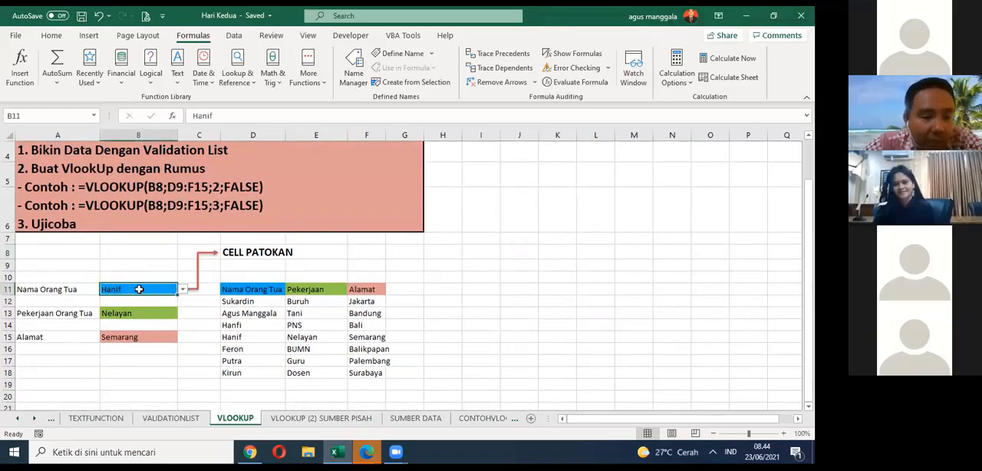
left_click(234, 309)
left_click_drag(234, 303, 235, 373)
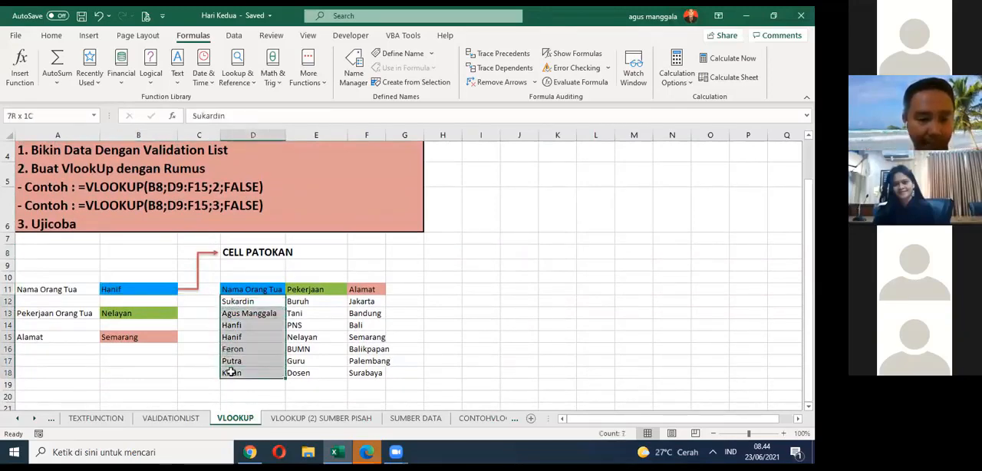
left_click(193, 324)
Step: Test the lookup by choosing the first, second and last names in turn from the drop-down list in B11
left_click(175, 290)
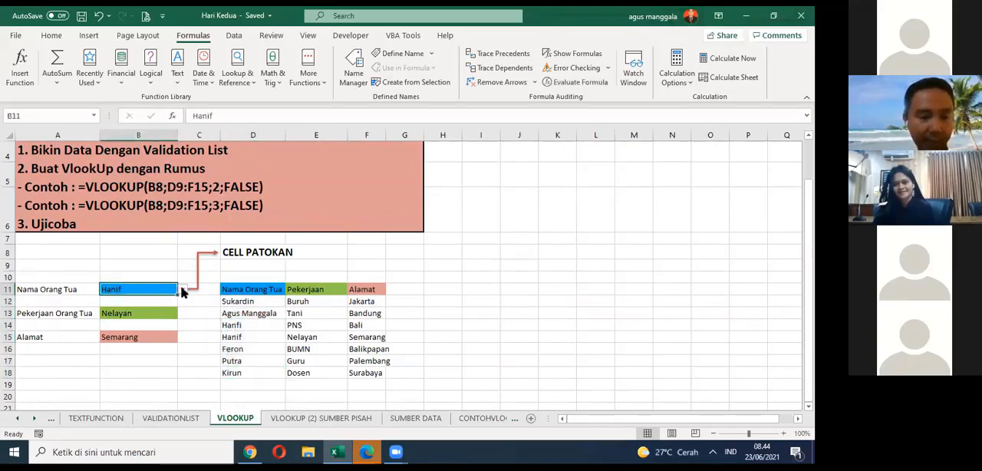
left_click(183, 290)
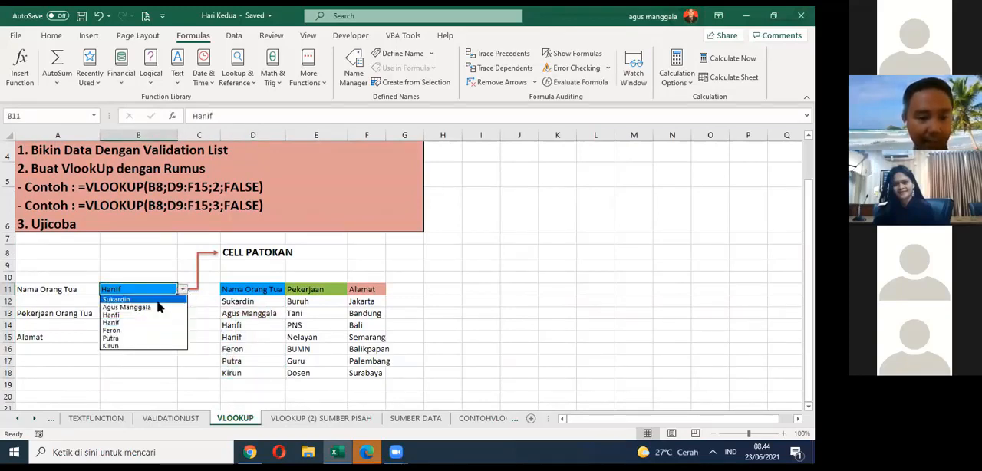
left_click(145, 300)
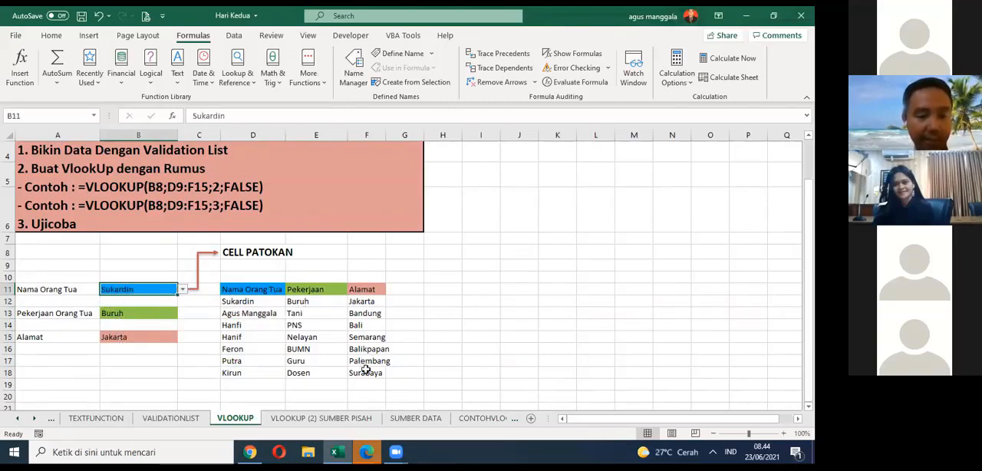
left_click(182, 289)
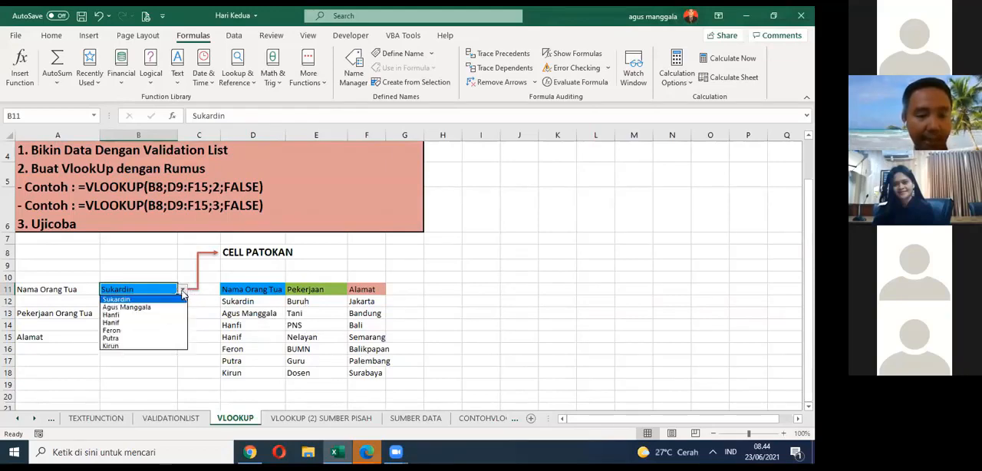
left_click(162, 307)
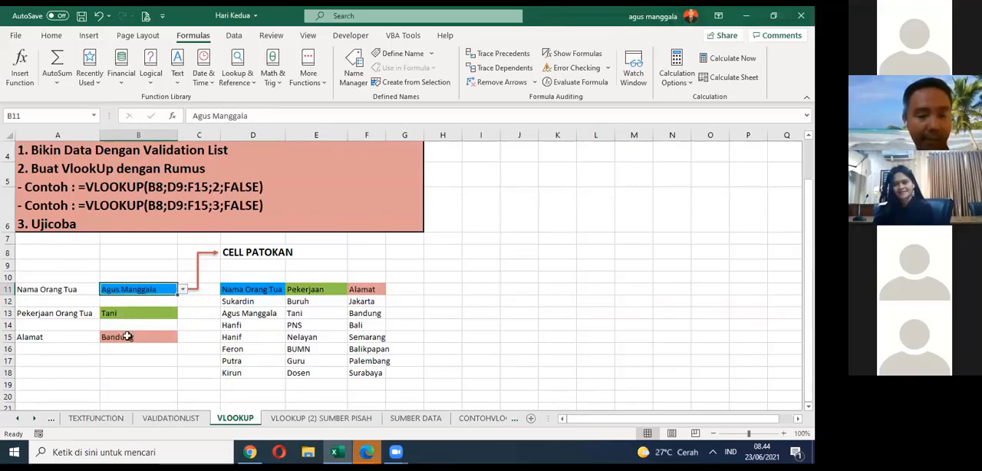
left_click(183, 289)
left_click(138, 346)
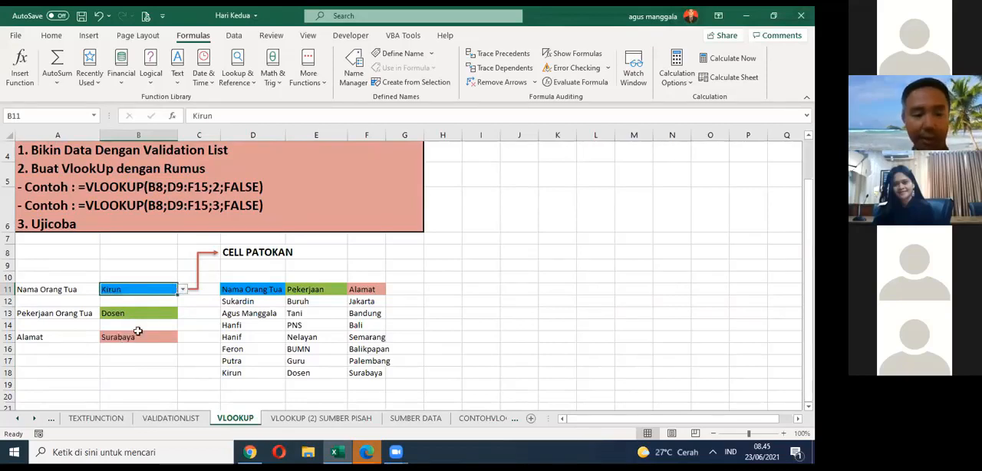
left_click(456, 252)
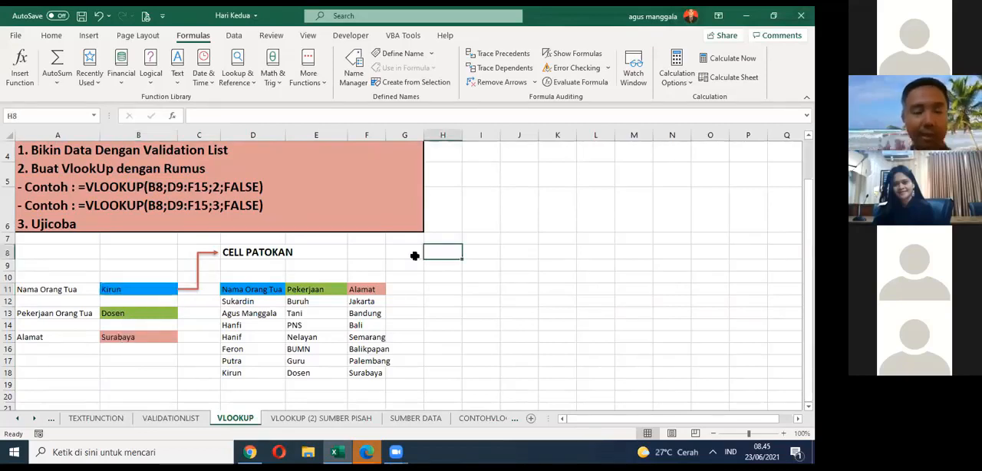
Step: Compare the drop-down cell B11 with cell B5 on the VALIDATIONLIST sheet and return to the VLOOKUP sheet
left_click(137, 289)
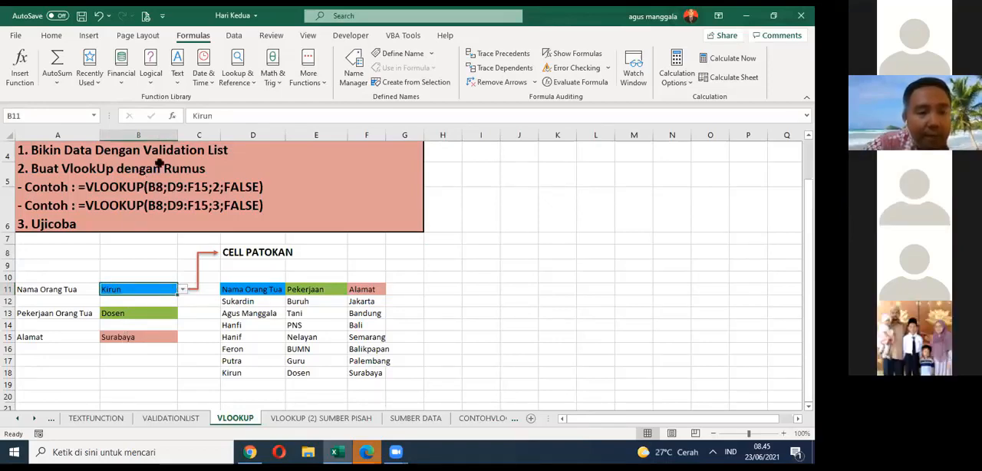
left_click(194, 415)
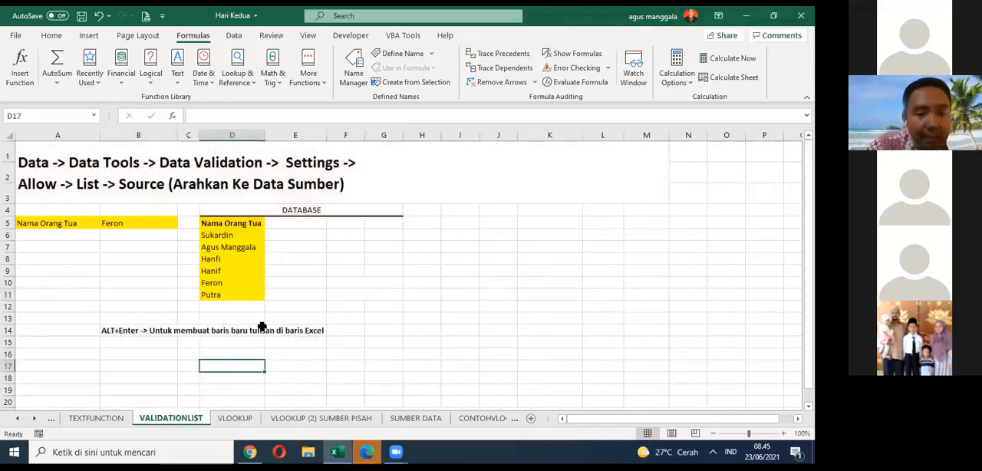
left_click(164, 224)
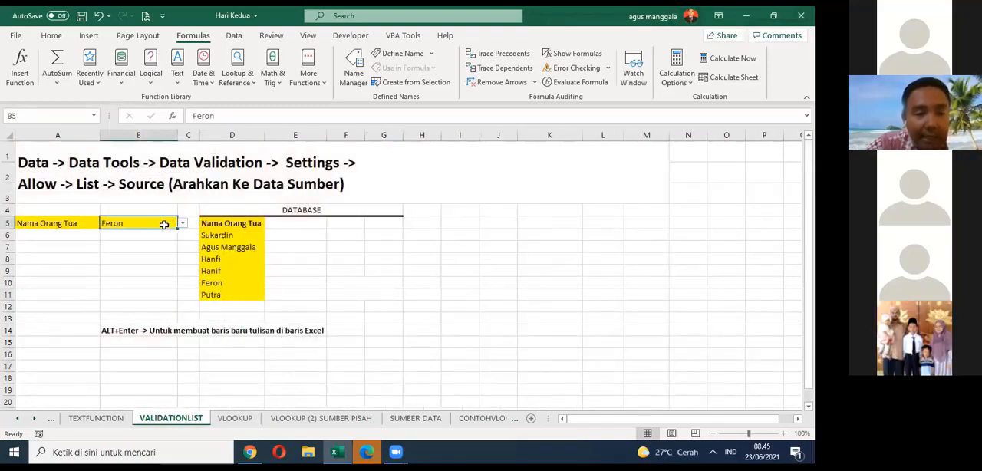
left_click(235, 418)
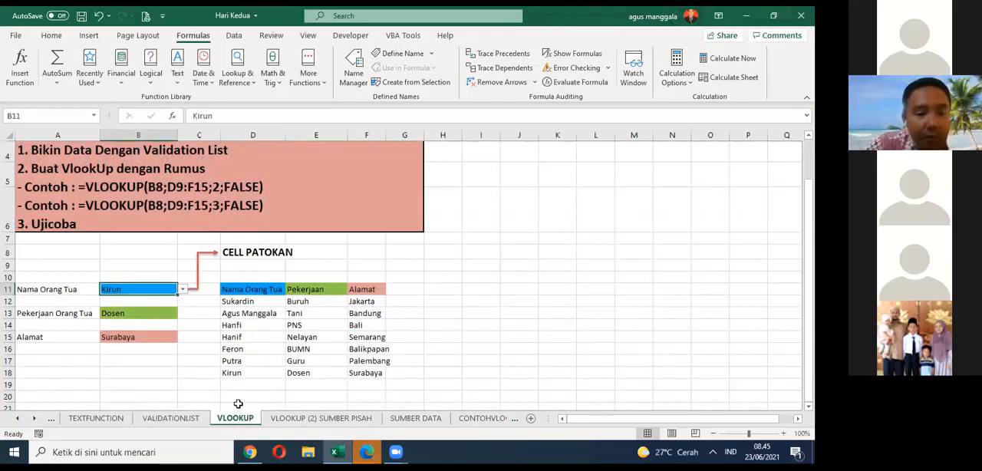
Step: Save the workbook from the VLOOKUP sheet and reopen the VALIDATIONLIST sheet
left_click(464, 315)
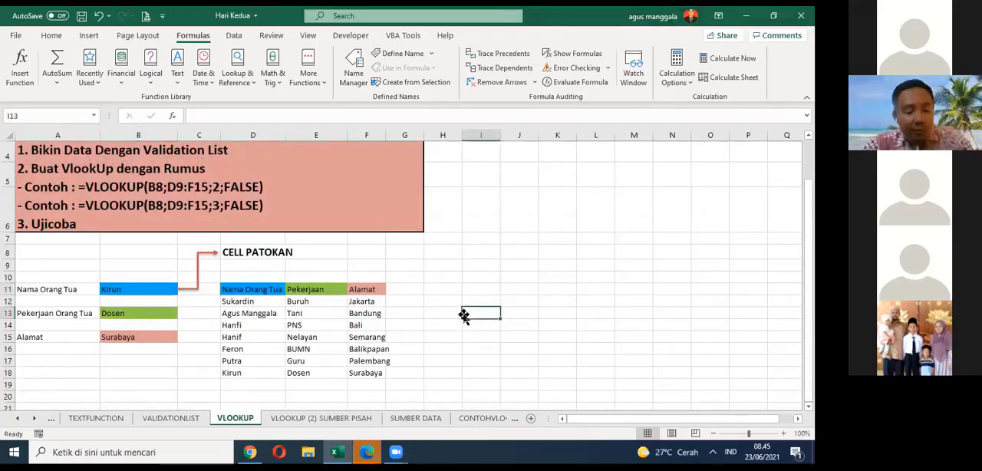
key("ctrl+s")
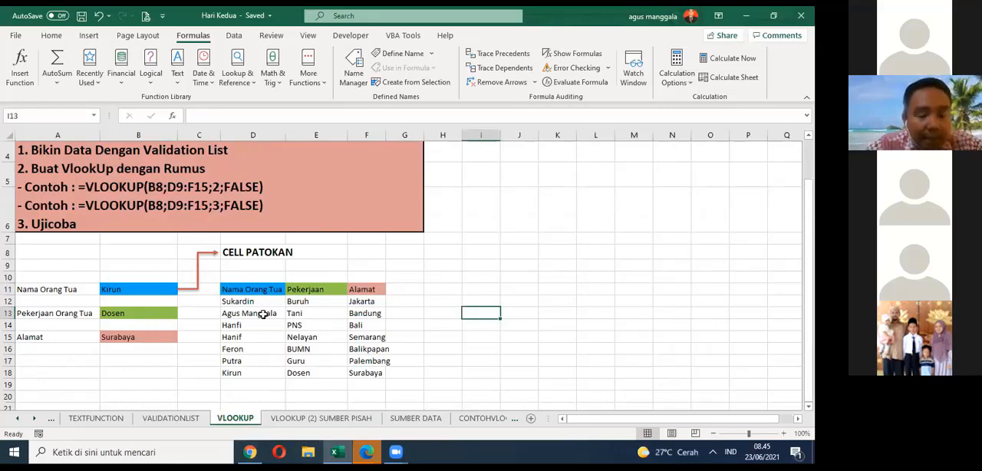
left_click(184, 419)
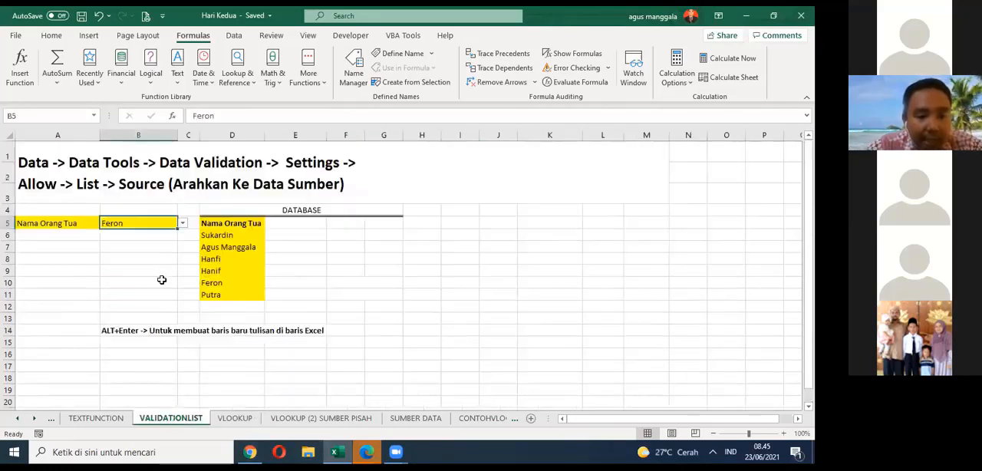
Step: On the VLOOKUP sheet, try hiding the Pekerjaan and Alamat data in E11:G18 with a white fill and white font
left_click(234, 418)
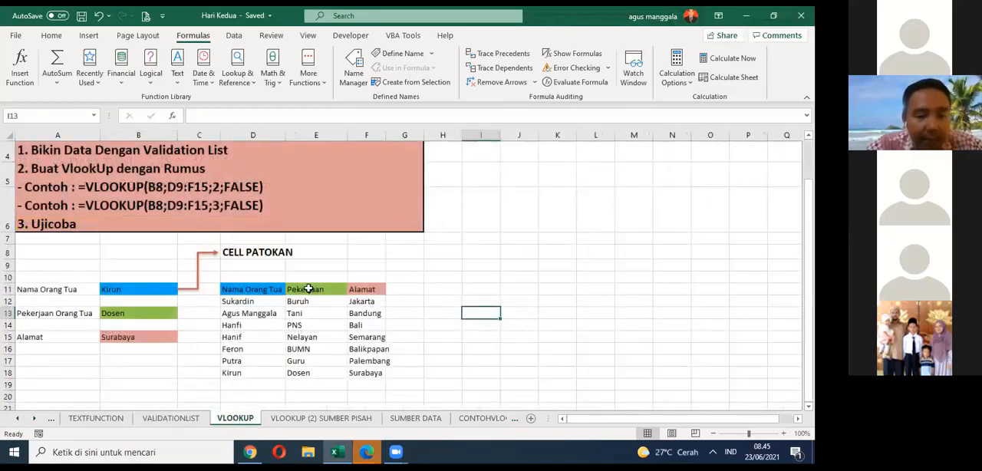
left_click_drag(300, 289, 428, 383)
left_click(50, 35)
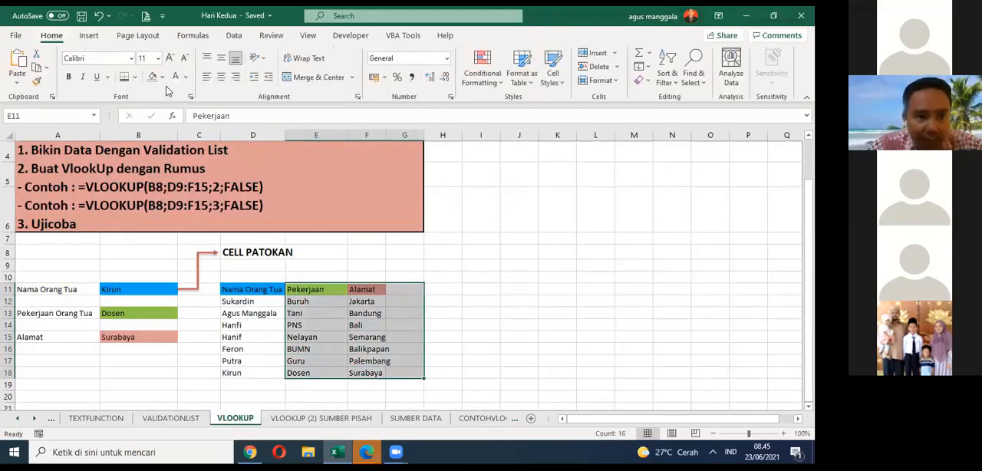
left_click(153, 77)
left_click(175, 77)
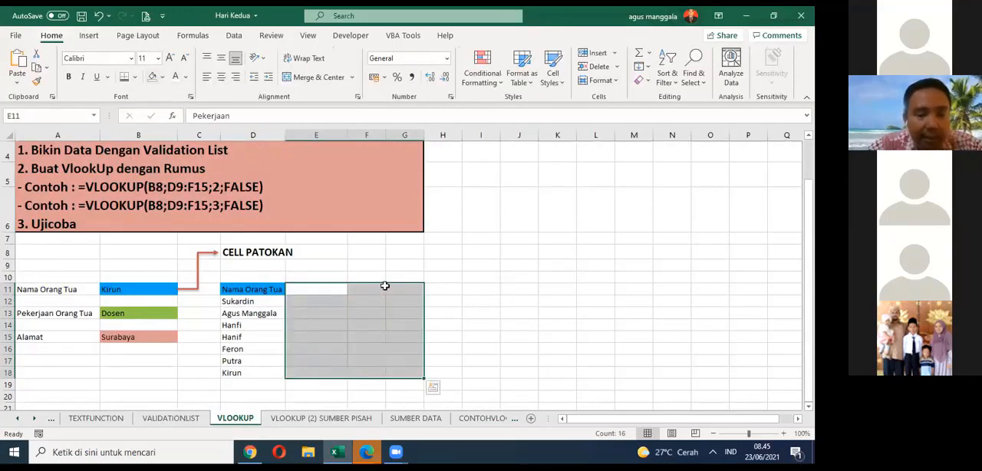
left_click(390, 322)
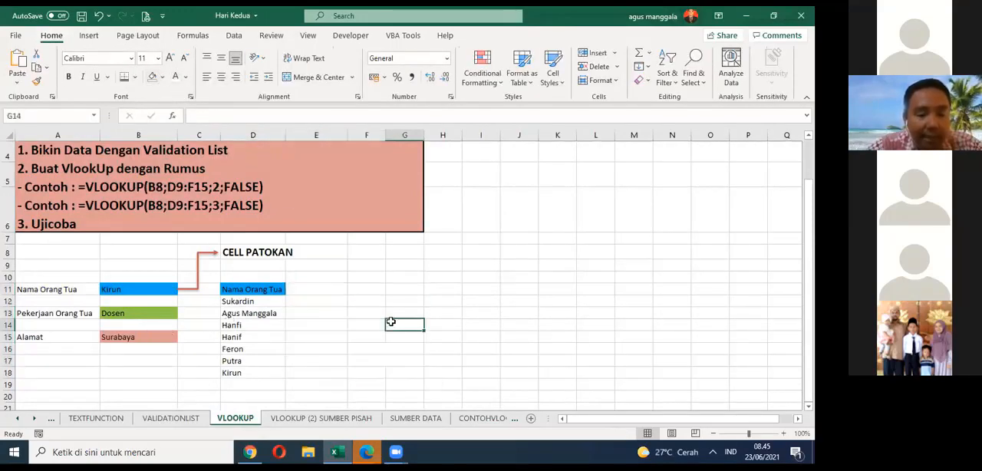
Step: Undo the font and fill colour changes on E11:G18
left_click(98, 15)
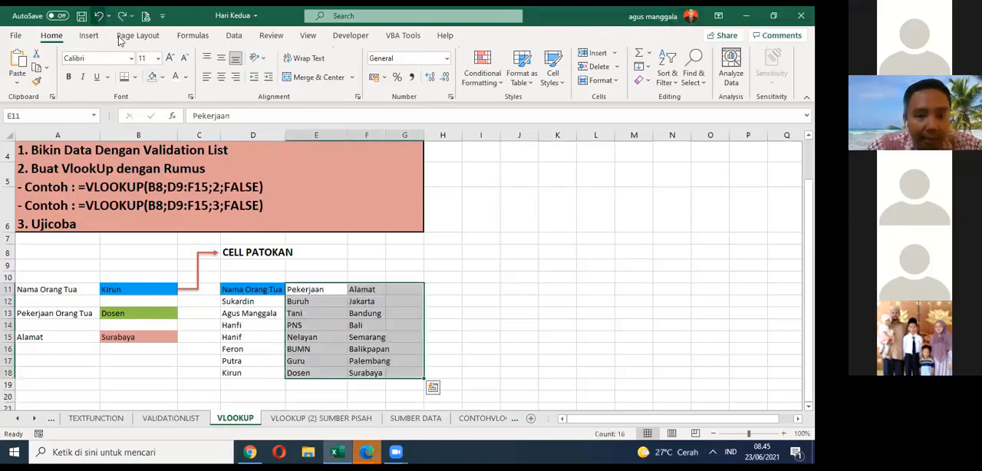
left_click(98, 15)
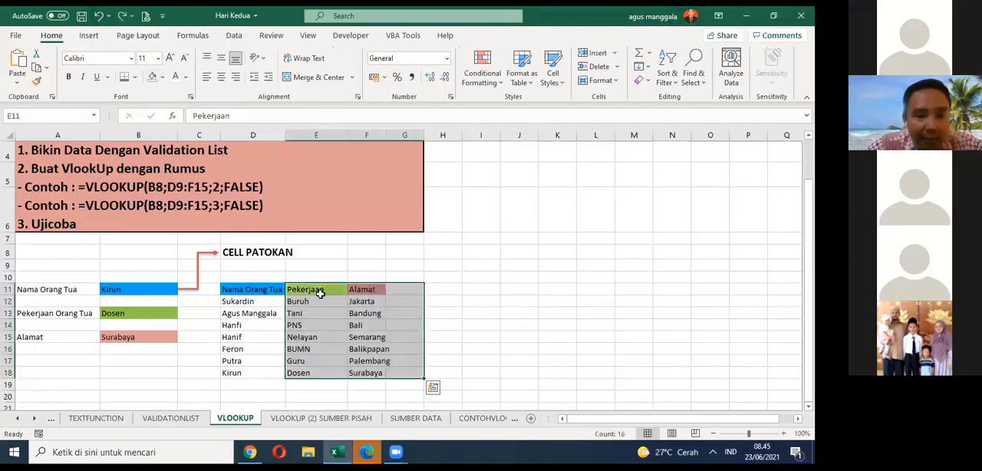
left_click(491, 303)
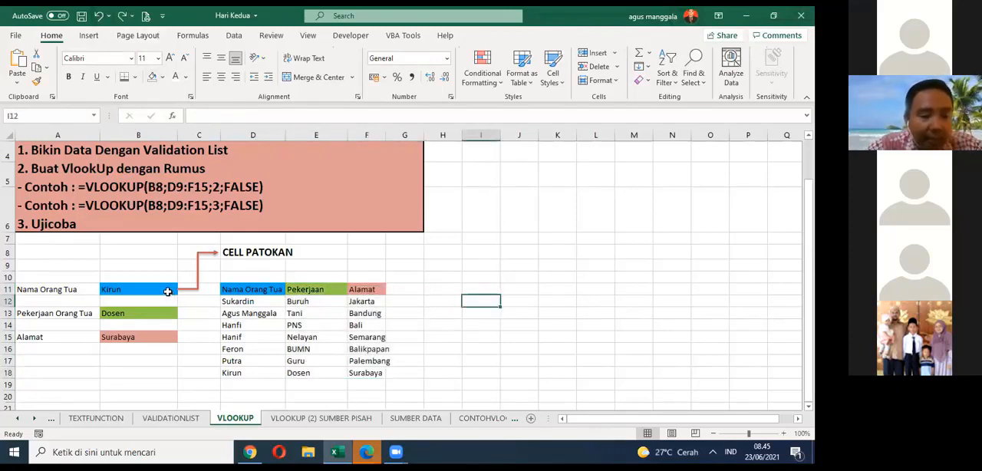
Step: Examine the reference cell B11 and the Pekerjaan Orang Tua and Alamat rows with their results in A13:B15
left_click(168, 291)
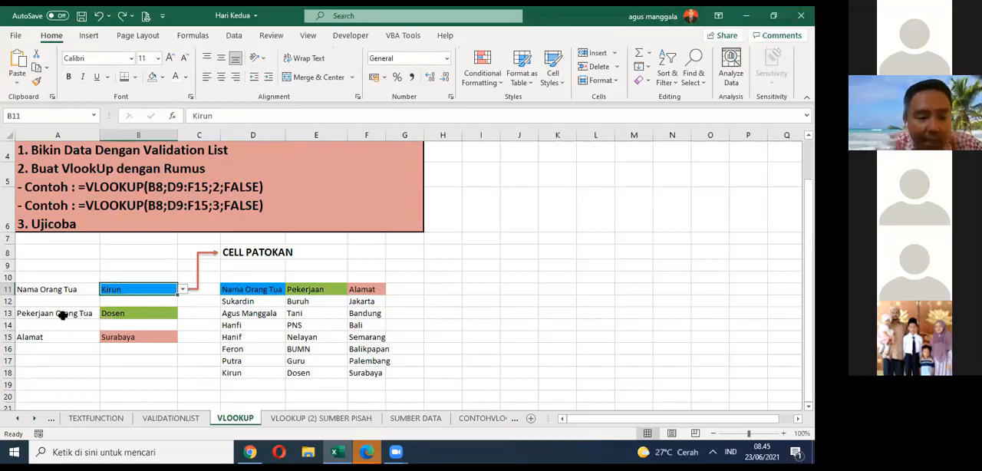
left_click_drag(69, 315, 131, 337)
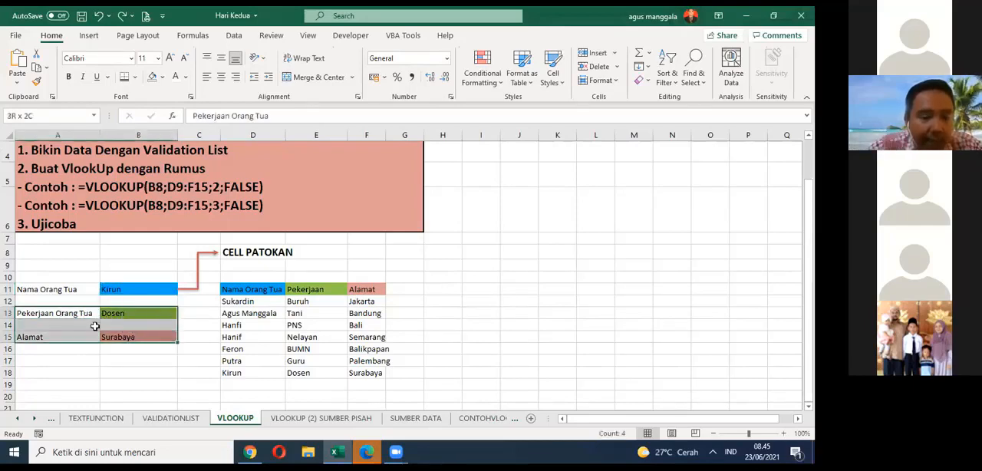
left_click_drag(59, 316, 115, 336)
left_click(83, 316)
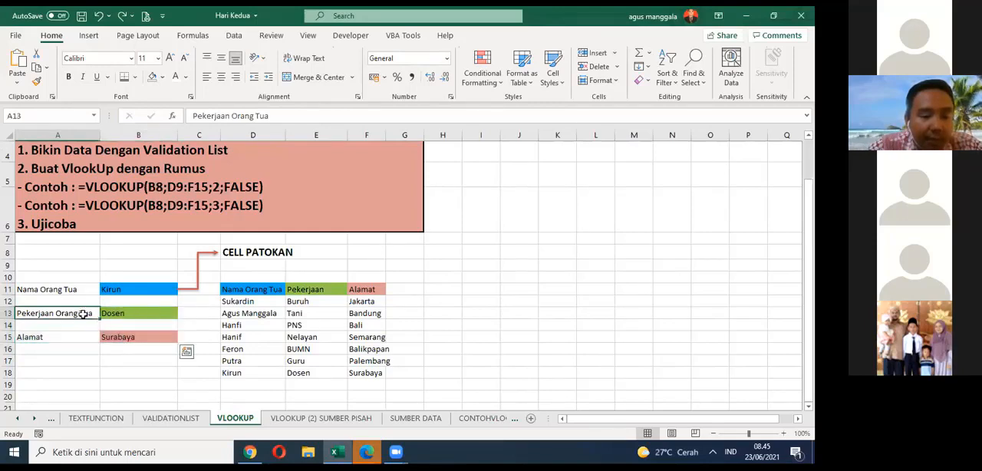
left_click(73, 335)
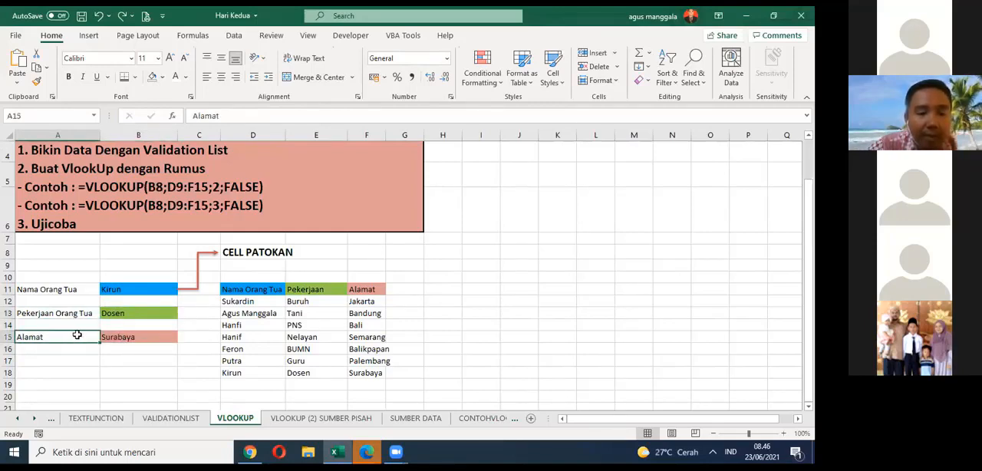
left_click(110, 313)
left_click(108, 339)
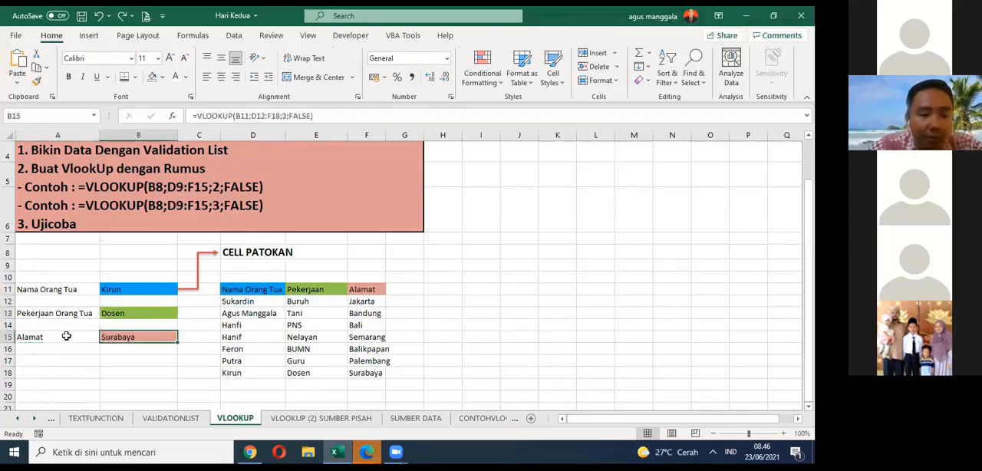
left_click(66, 314)
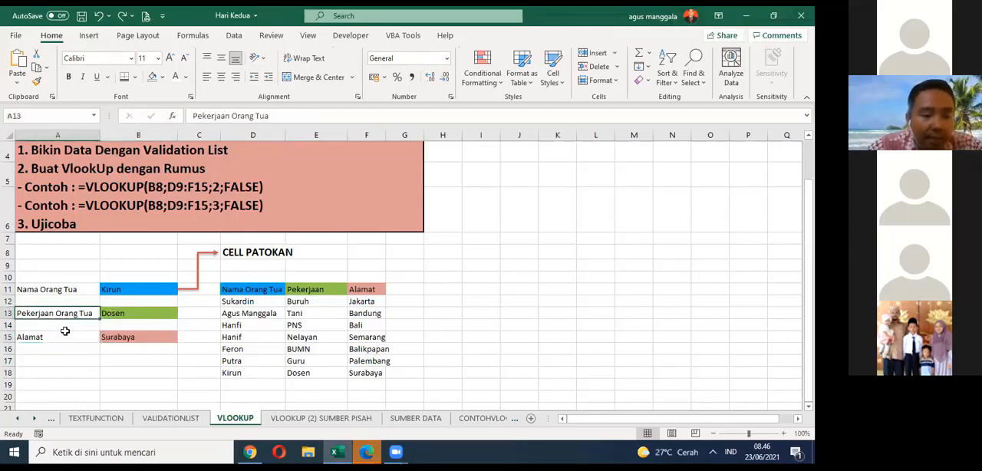
left_click(65, 335)
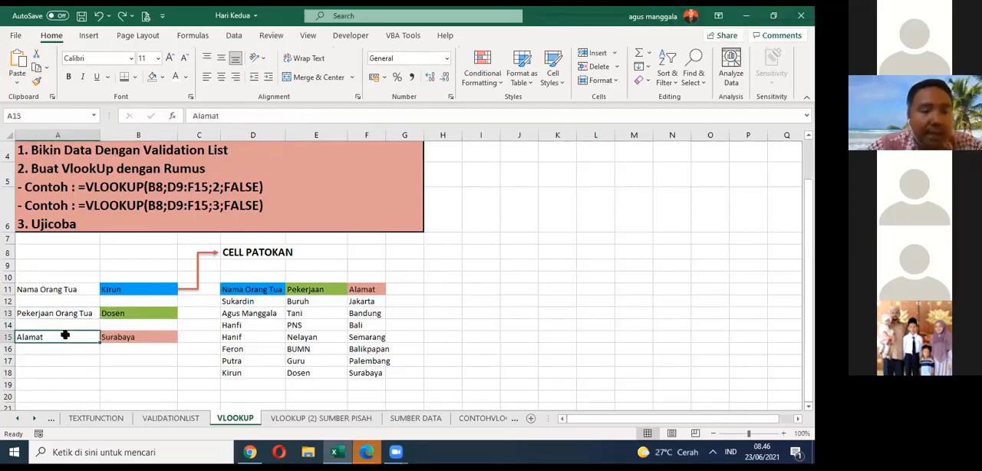
Step: Check the VLOOKUP formulas in B13 and B15 and clear the contents of B13:B16
left_click(155, 312)
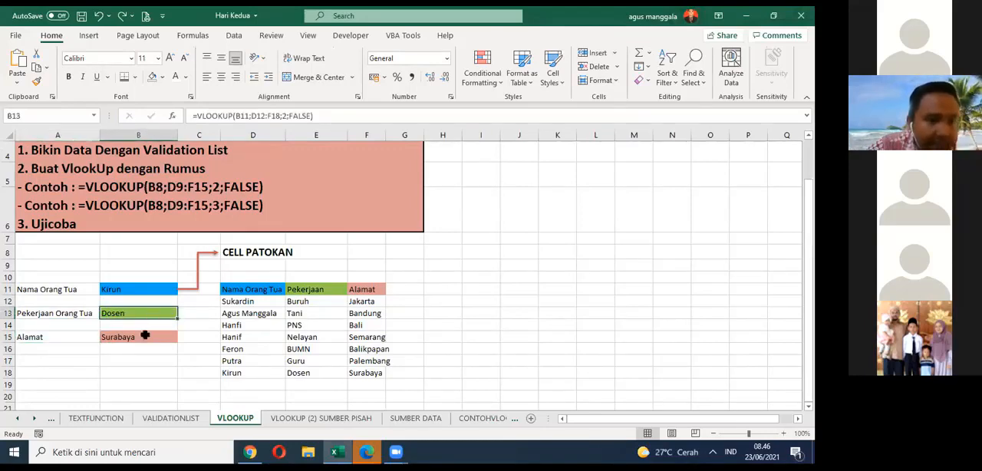
left_click(144, 339)
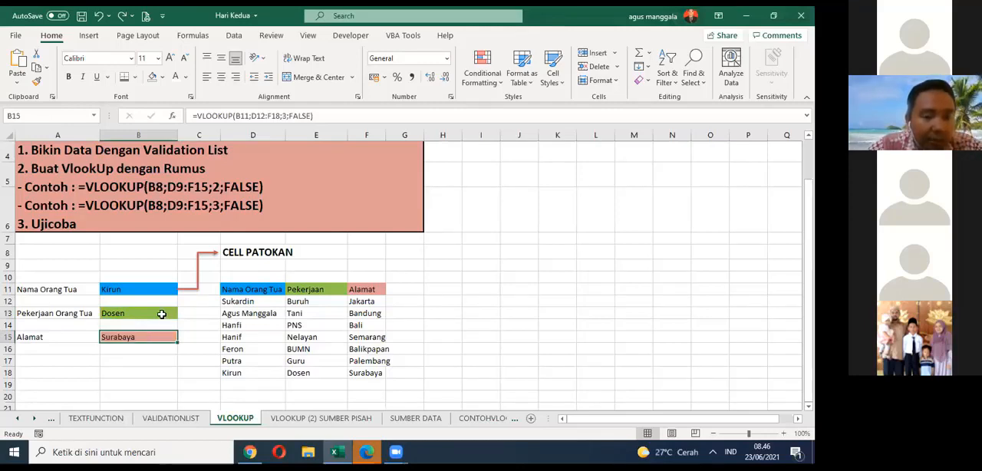
left_click_drag(164, 316, 163, 343)
key("Delete")
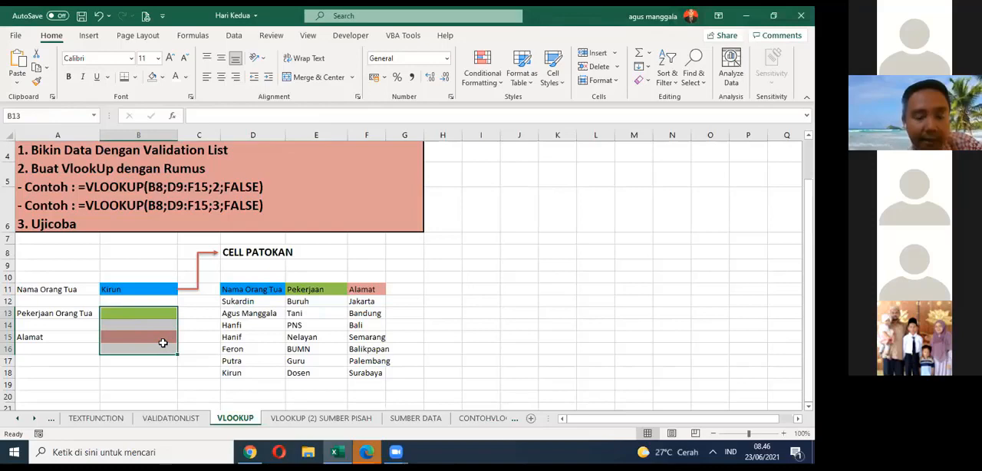
Step: Compare the Pekerjaan and Alamat source columns in E11:F18 with the result rows in A13:B15
left_click(307, 293)
left_click(352, 288)
left_click(309, 303)
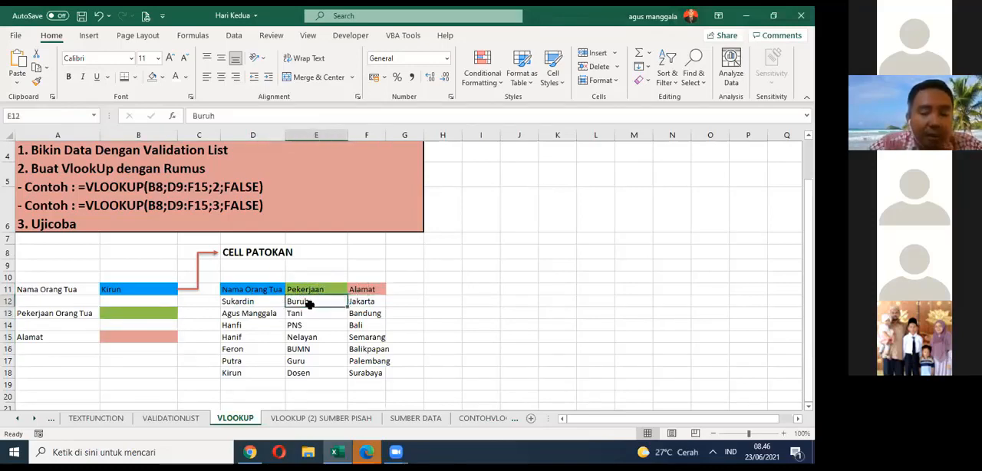
left_click_drag(309, 303, 374, 374)
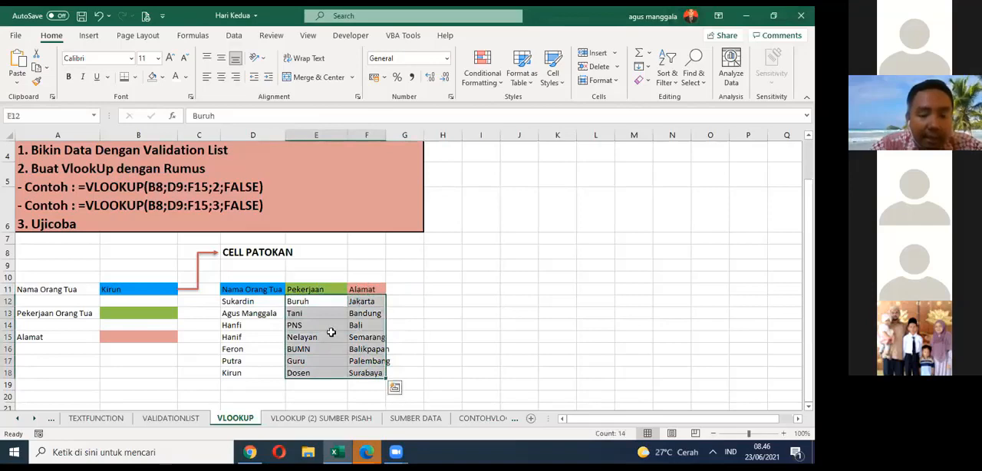
left_click_drag(319, 305, 370, 374)
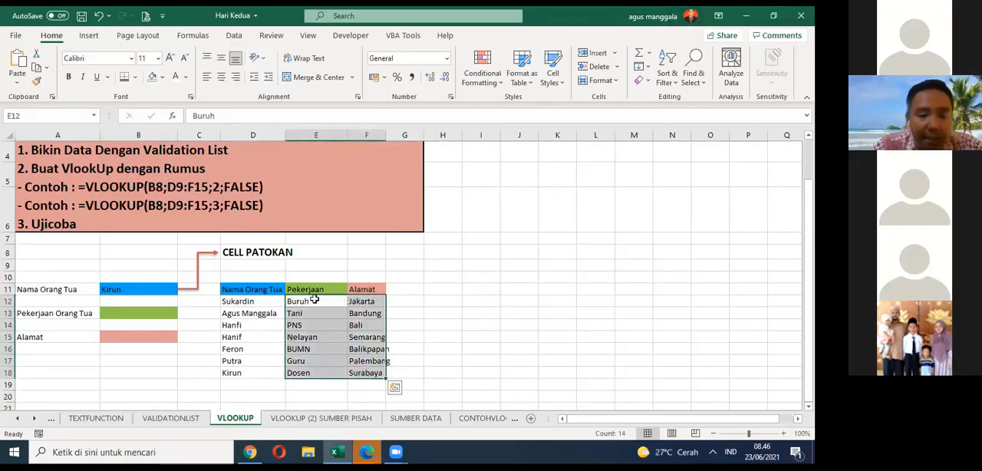
left_click_drag(69, 315, 141, 338)
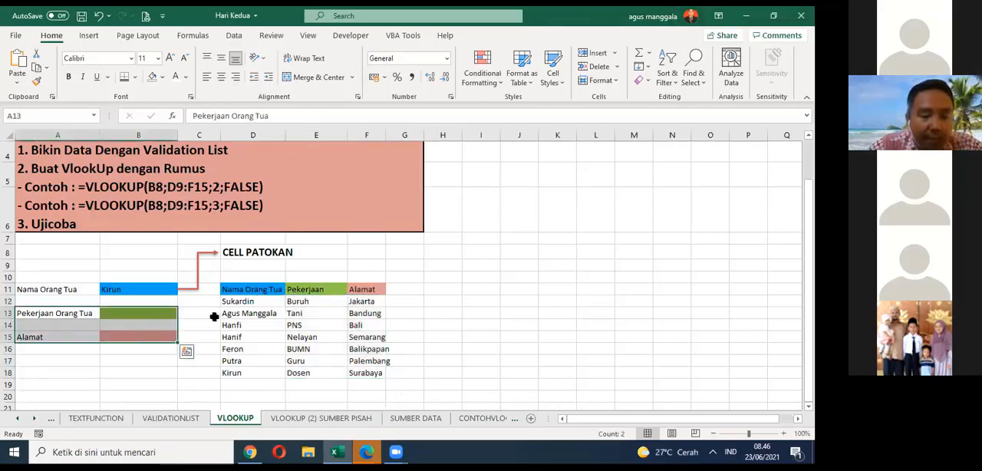
left_click(300, 290)
left_click_drag(304, 302, 369, 376)
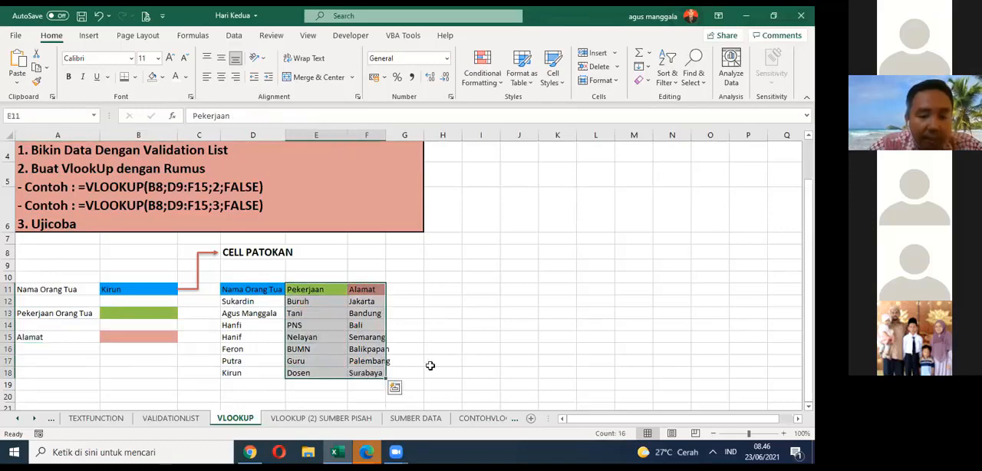
left_click(471, 347)
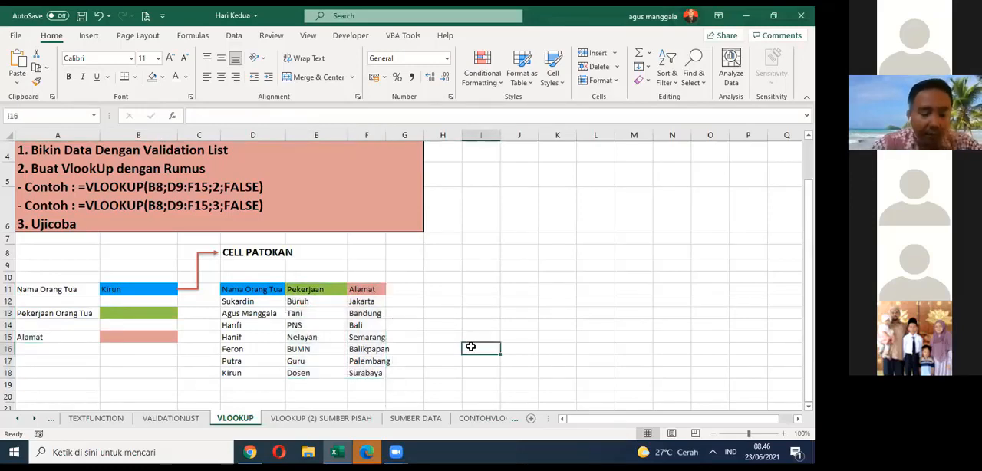
Step: Save the workbook and revisit the VALIDATIONLIST sheet before returning to the VLOOKUP sheet
key("ctrl+s")
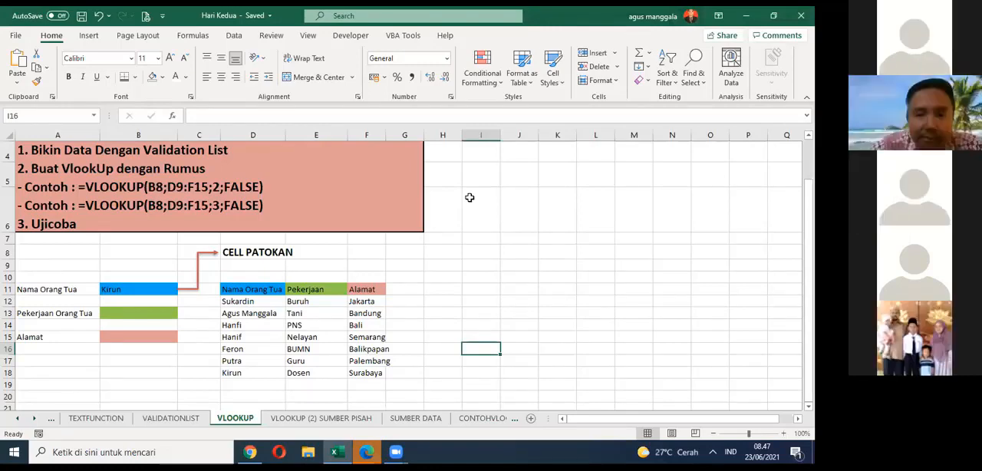
left_click(470, 197)
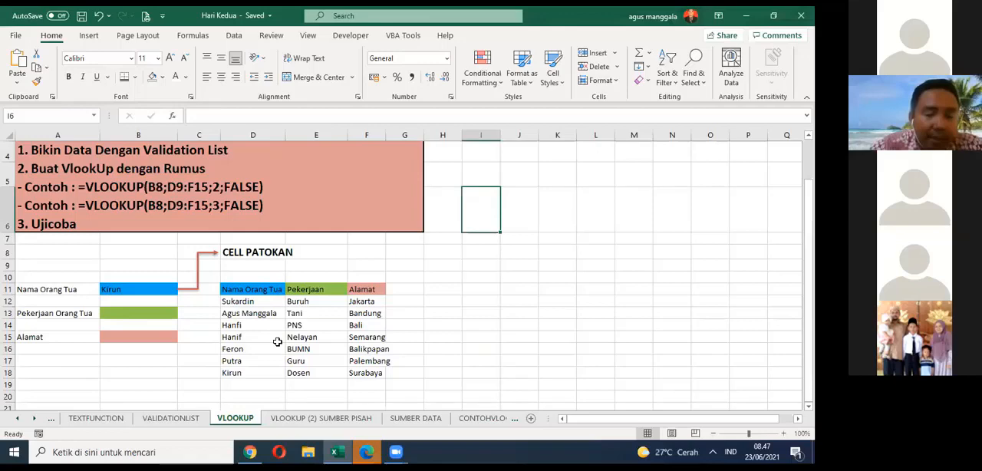
left_click(163, 314)
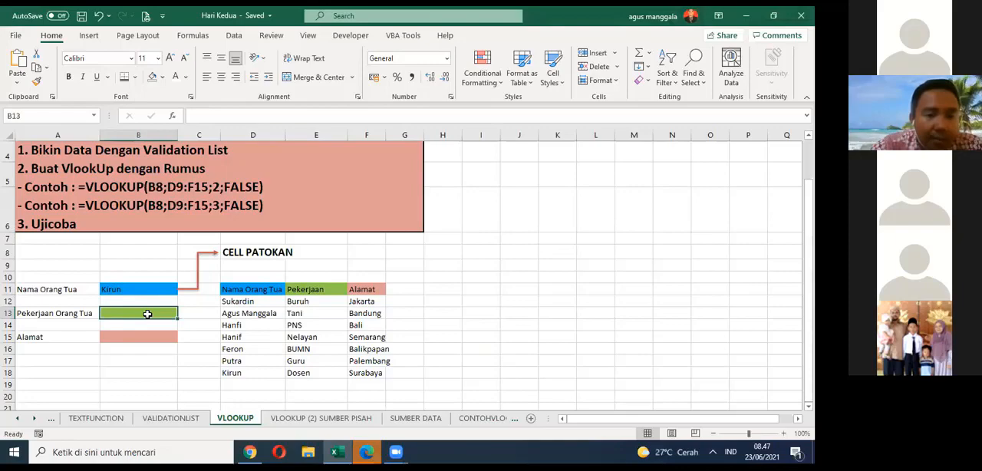
left_click(170, 418)
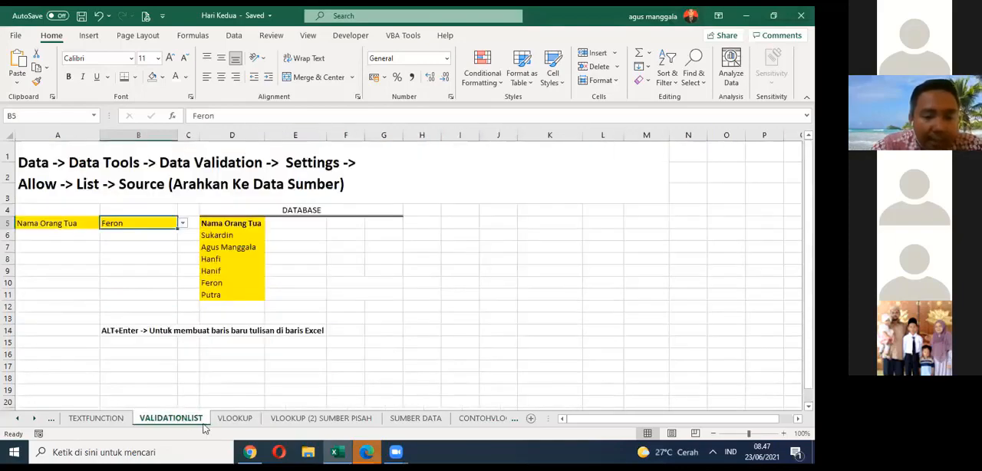
left_click(234, 419)
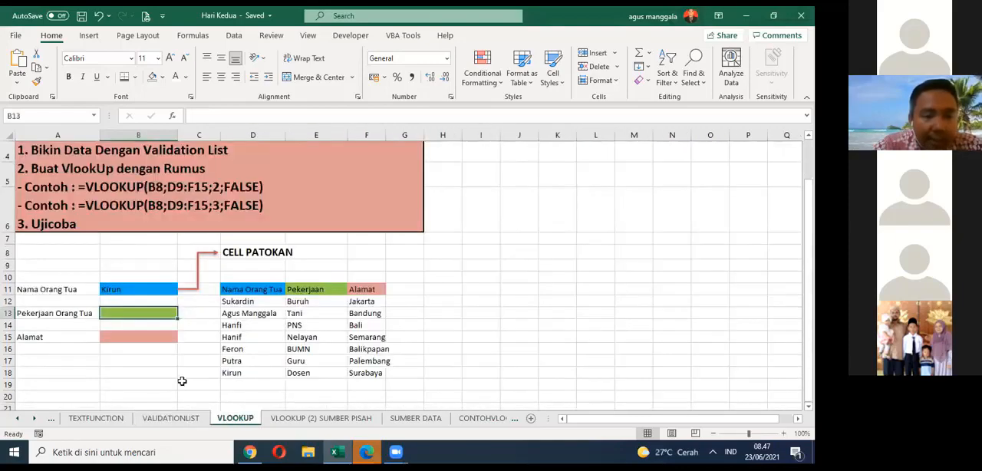
Step: Choose the second name from the drop-down list in B11 and check the result cells B13 and B15
left_click(163, 289)
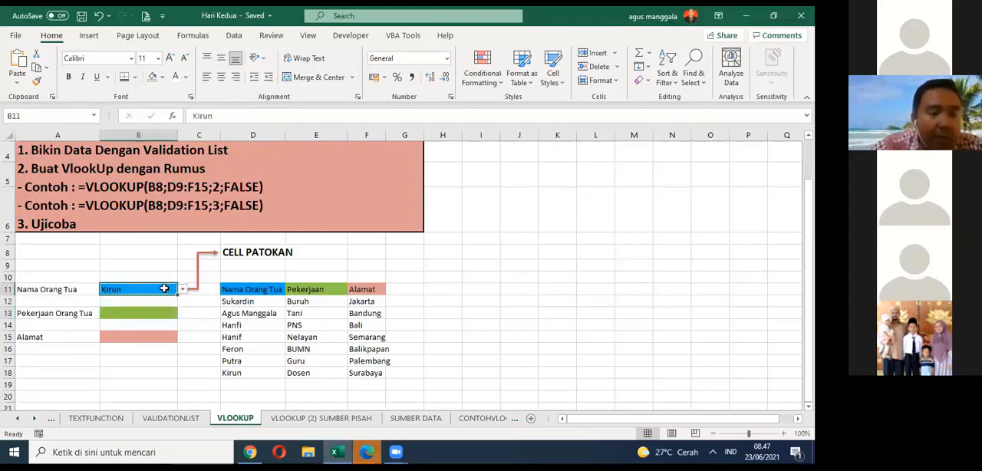
left_click(182, 289)
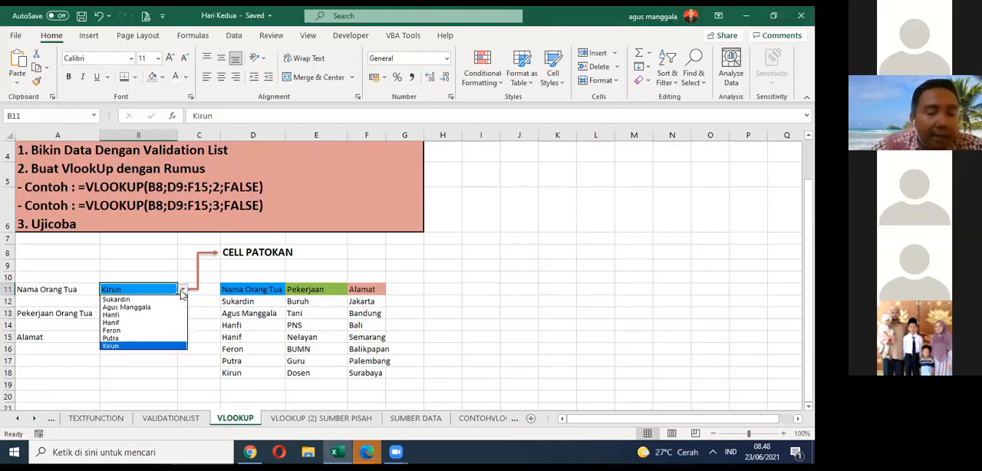
left_click(163, 308)
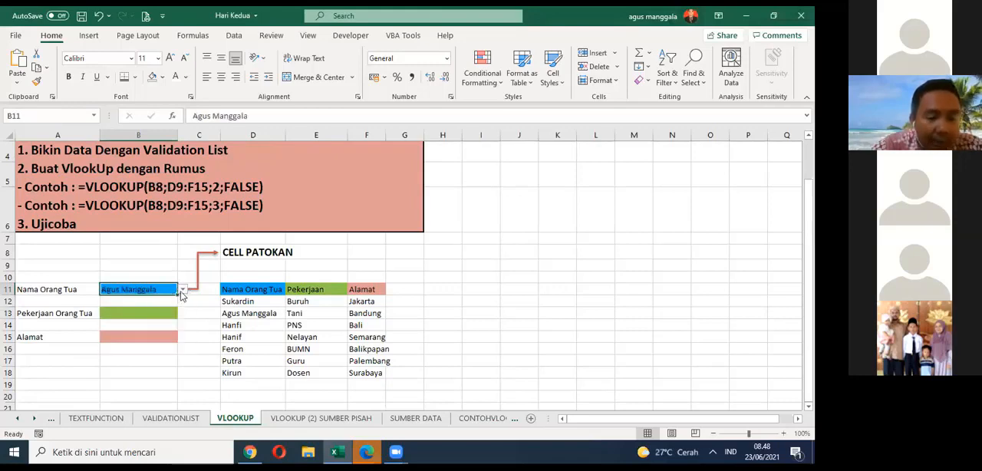
left_click(145, 318)
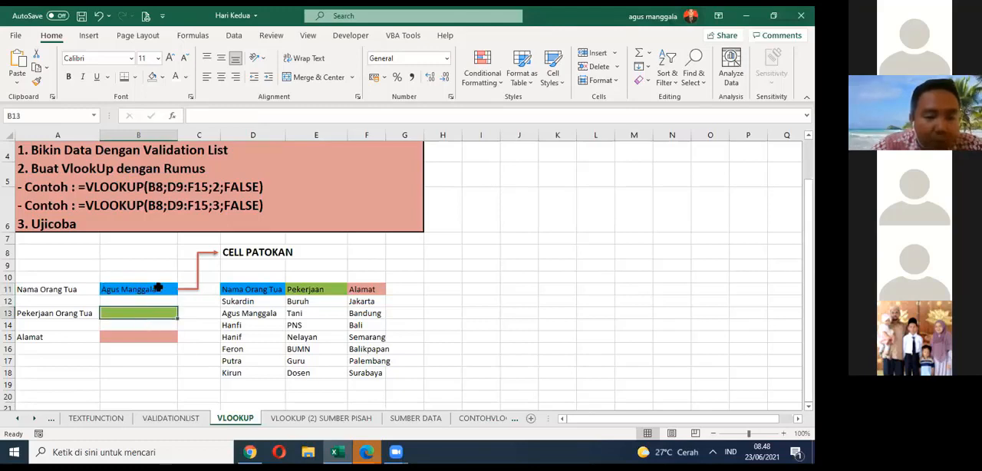
left_click(158, 290)
left_click(146, 314)
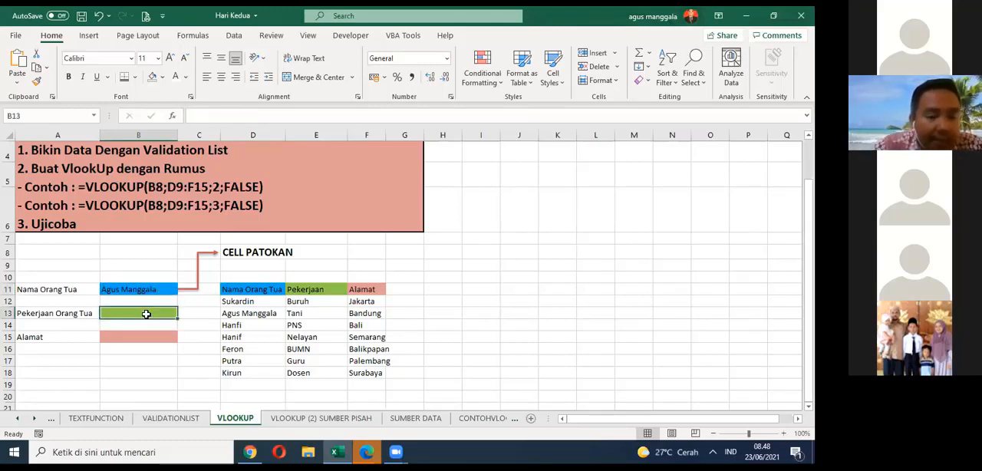
left_click(143, 336)
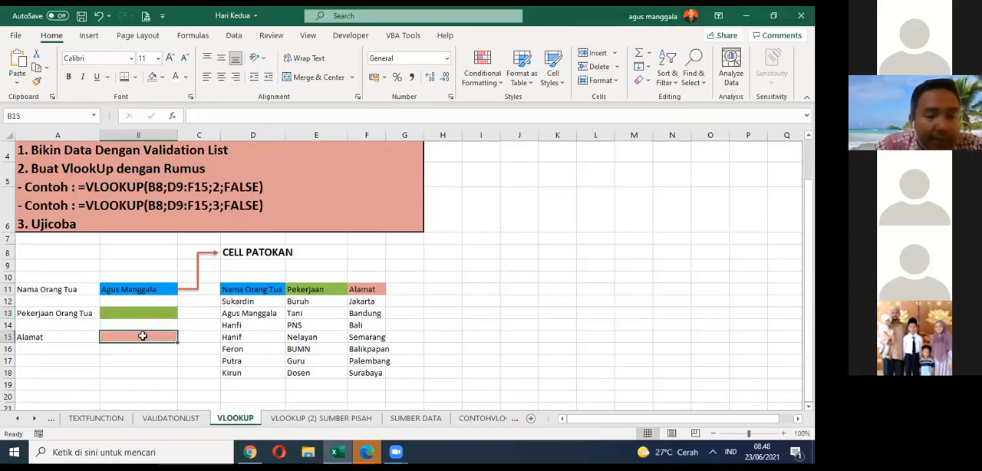
left_click(143, 357)
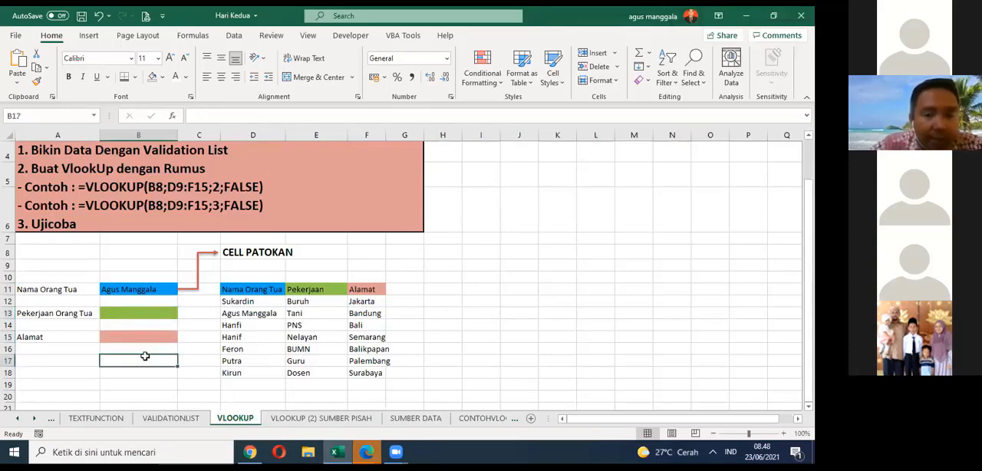
Step: Examine the source table D12:F18 that supplies the lookup result for B13
left_click(163, 313)
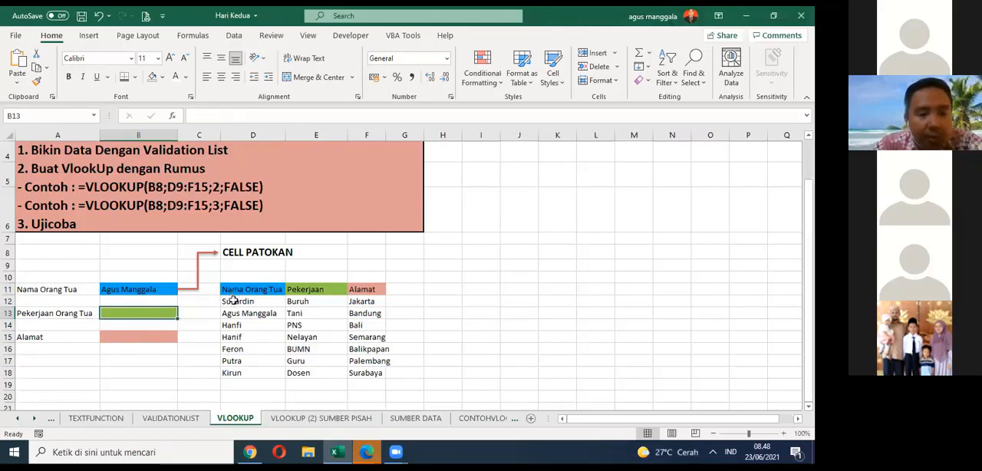
left_click_drag(235, 301, 383, 377)
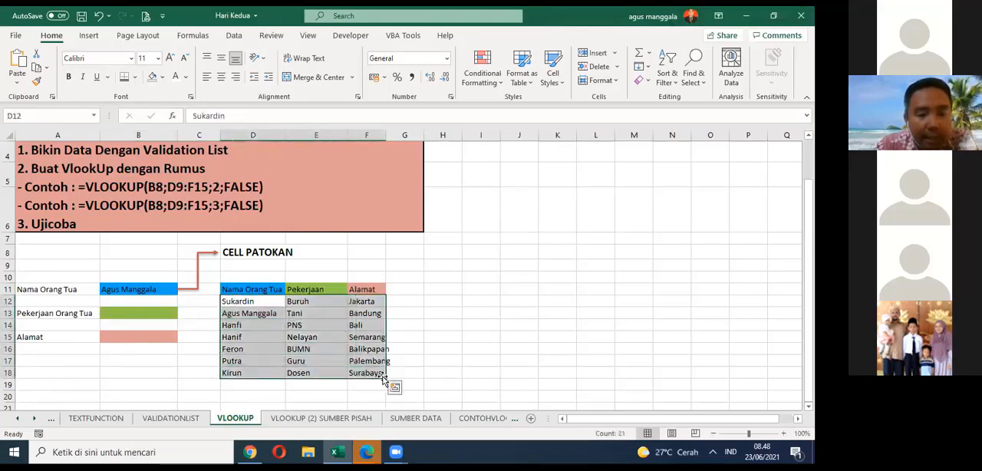
left_click(156, 313)
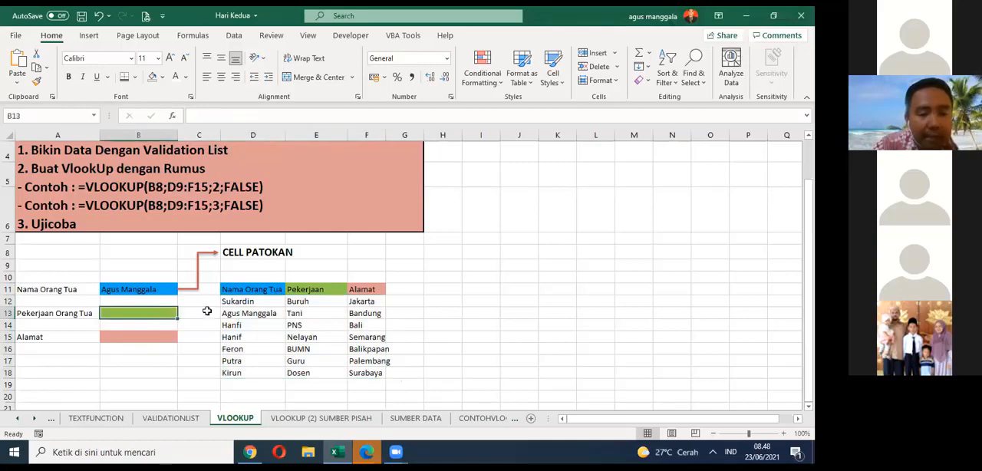
left_click_drag(227, 301, 382, 371)
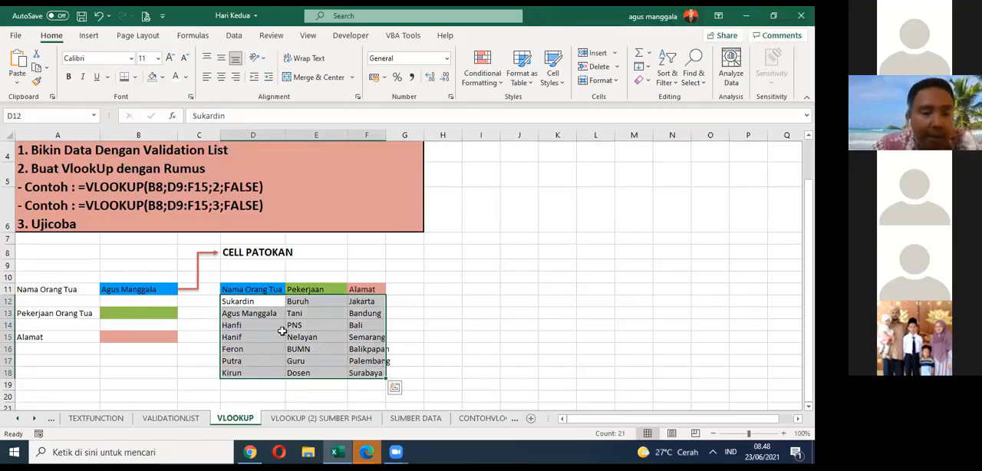
Step: Start a VLOOKUP formula in B13 with B11 as the lookup value
left_click(169, 316)
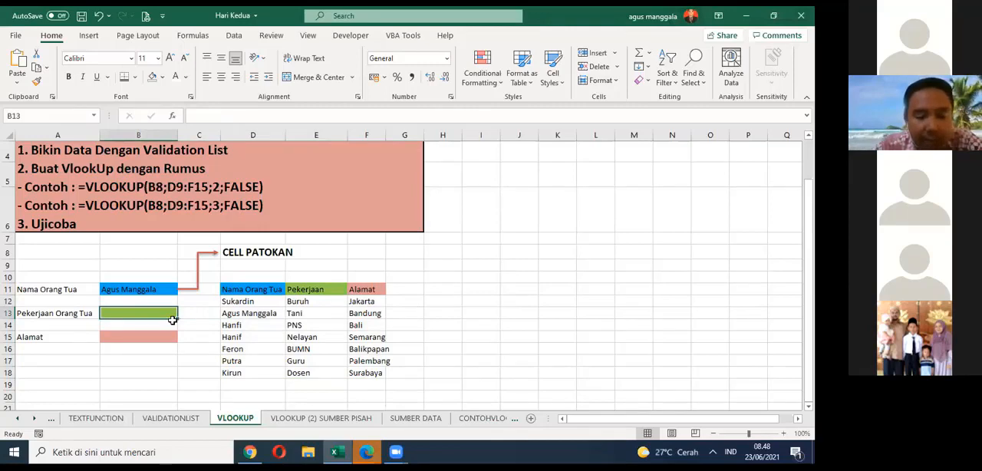
type("=")
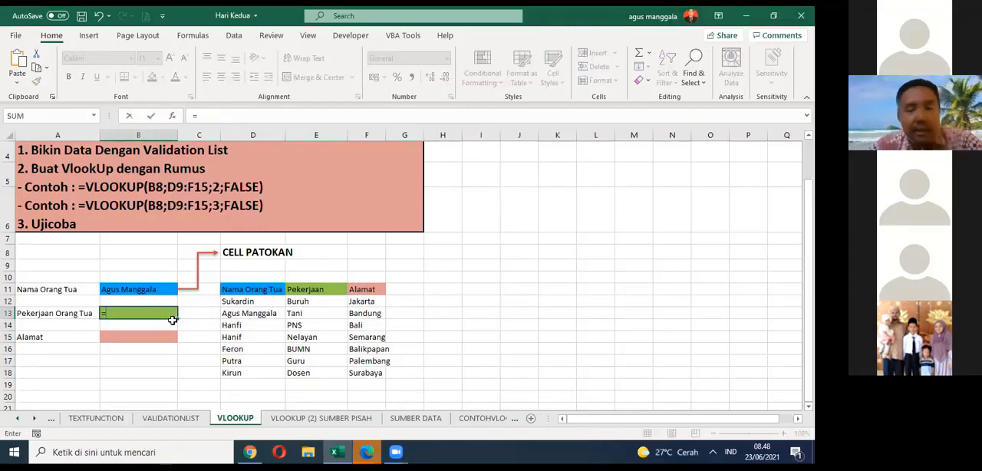
type("vl")
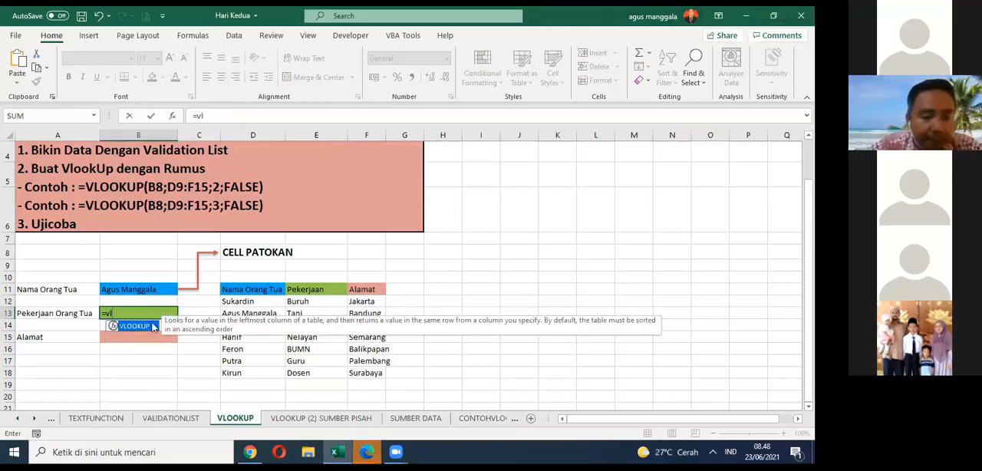
double_click(153, 328)
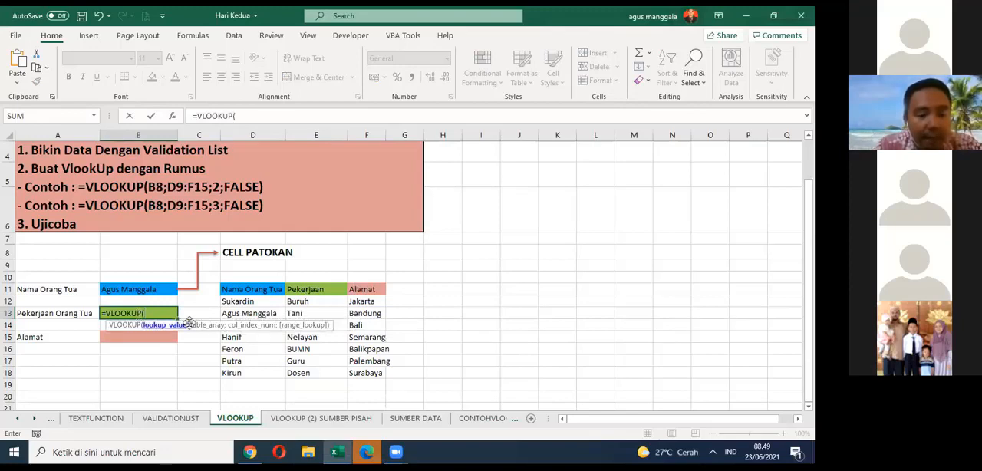
left_click(154, 289)
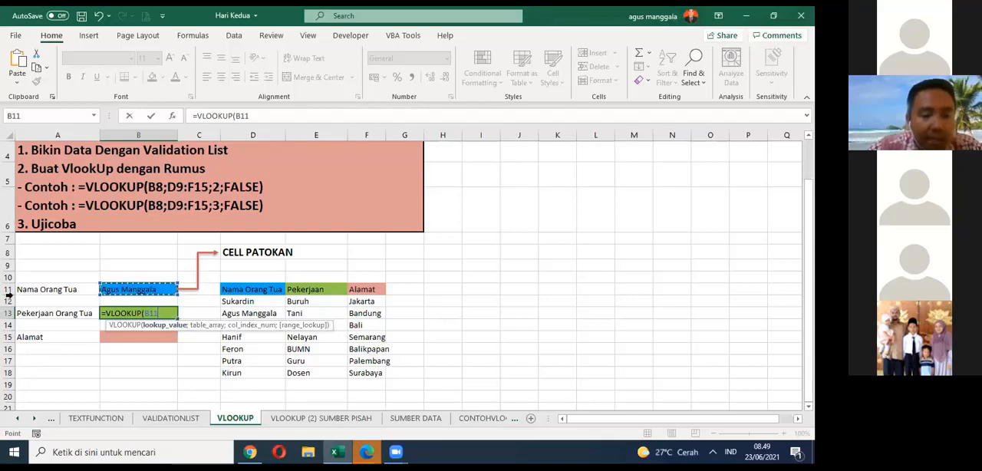
type(";")
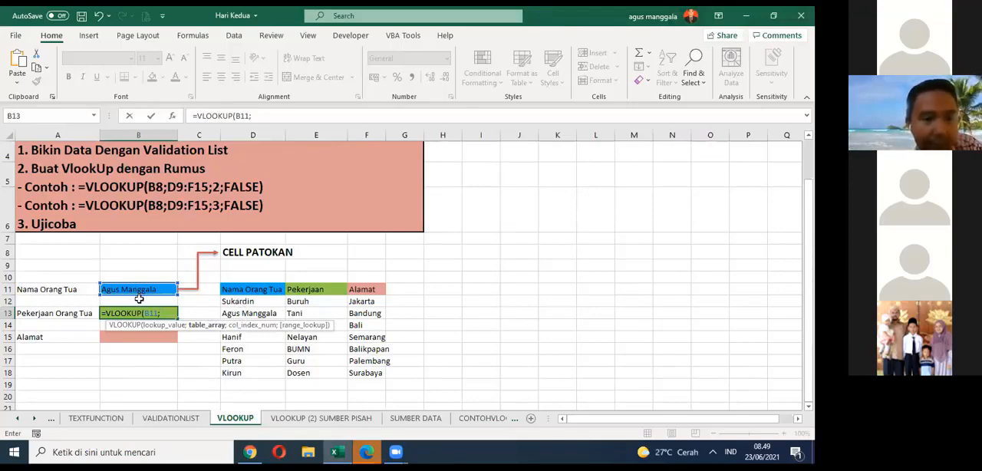
Step: Complete the B13 VLOOKUP with table array D12:F18, column index 2 and FALSE for an exact match
scroll(193, 274, "up", 1)
scroll(196, 274, "down", 1)
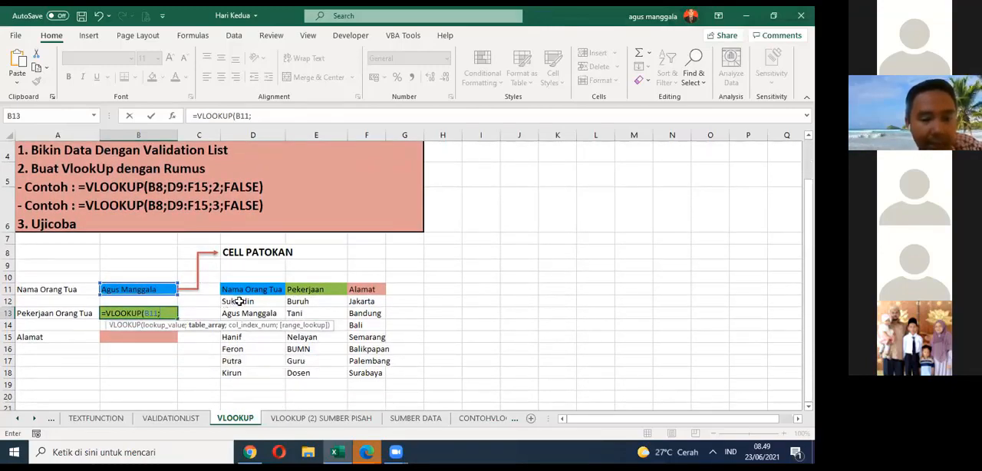
left_click_drag(236, 300, 388, 374)
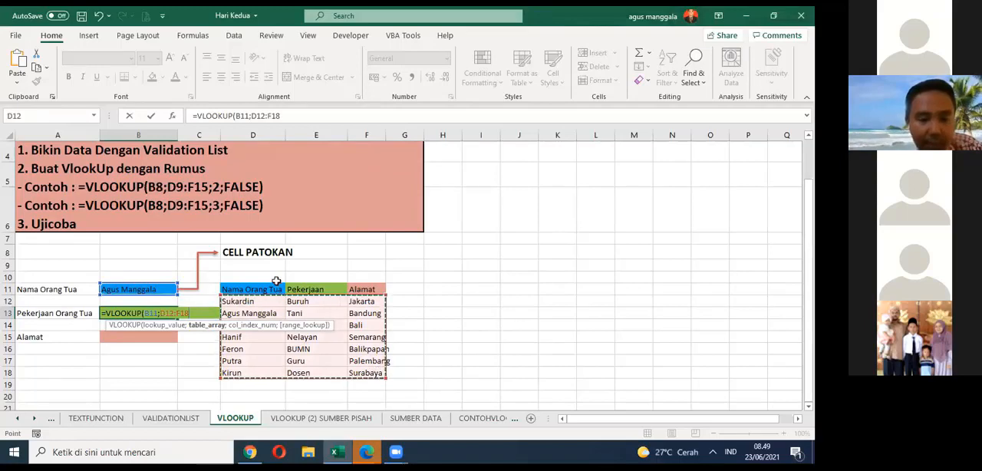
type(";")
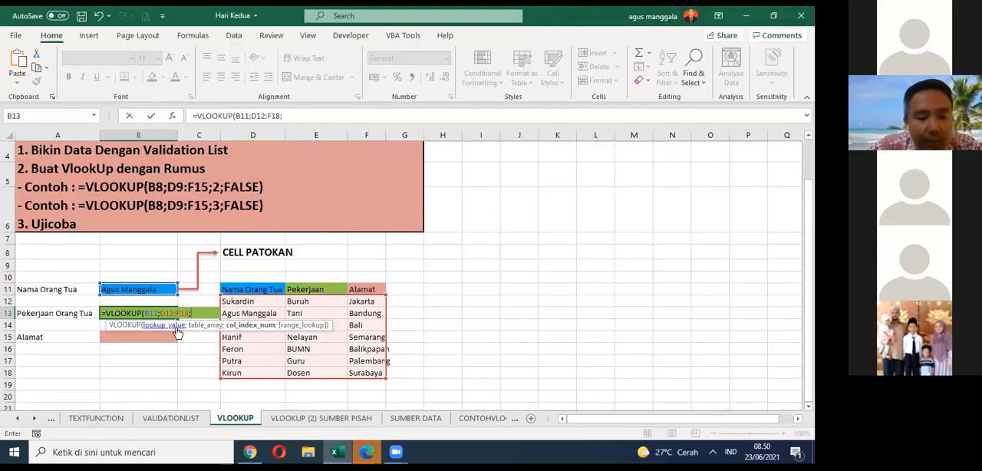
type("2")
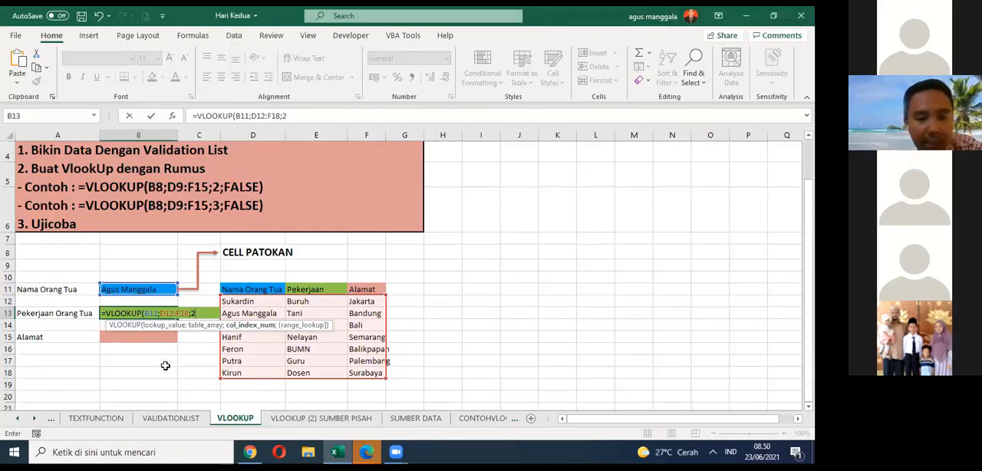
type(";")
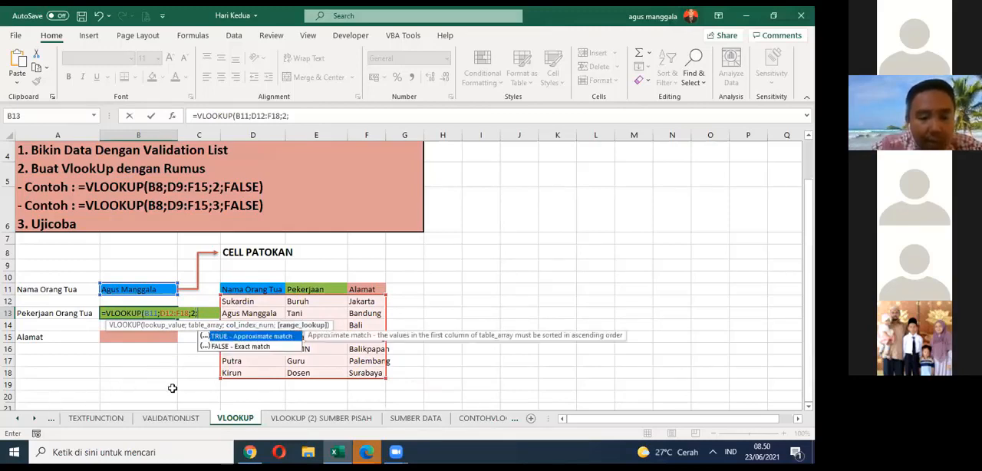
left_click(238, 349)
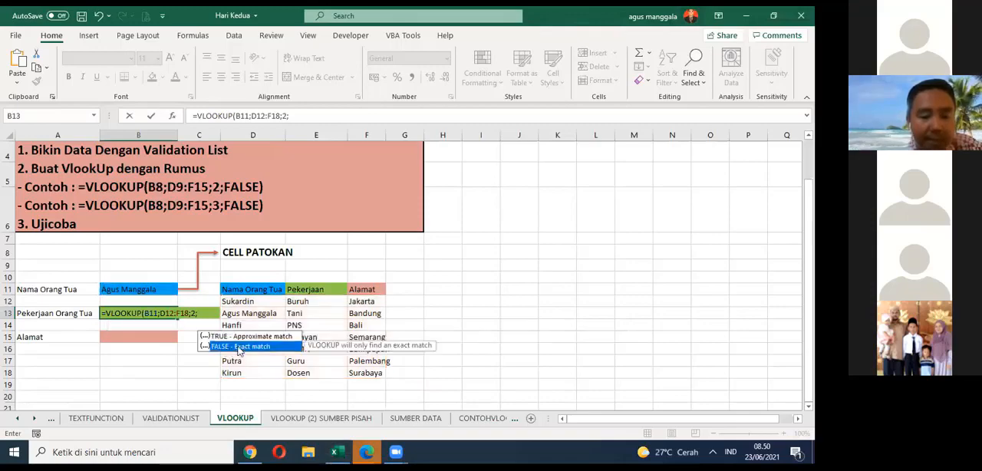
double_click(222, 347)
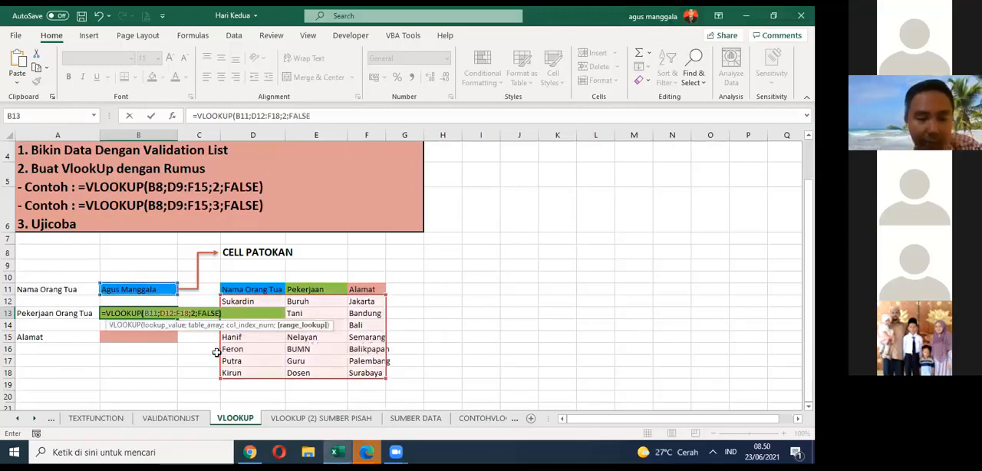
key("Return")
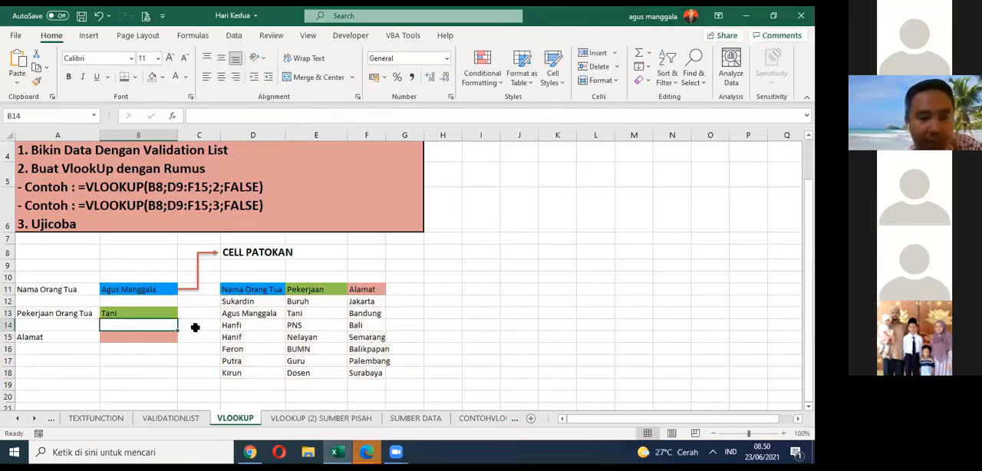
Step: Check the completed VLOOKUP formula in B13 and the ranges it references
left_click(172, 314)
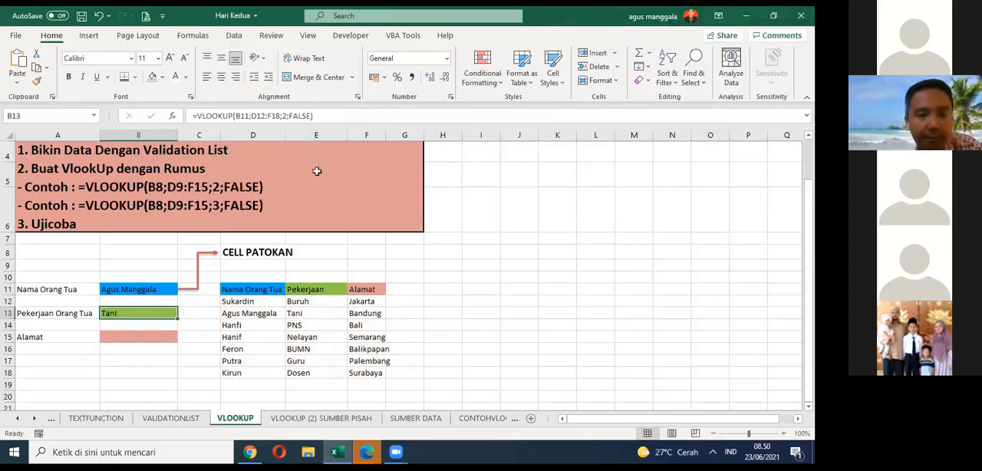
key("F2")
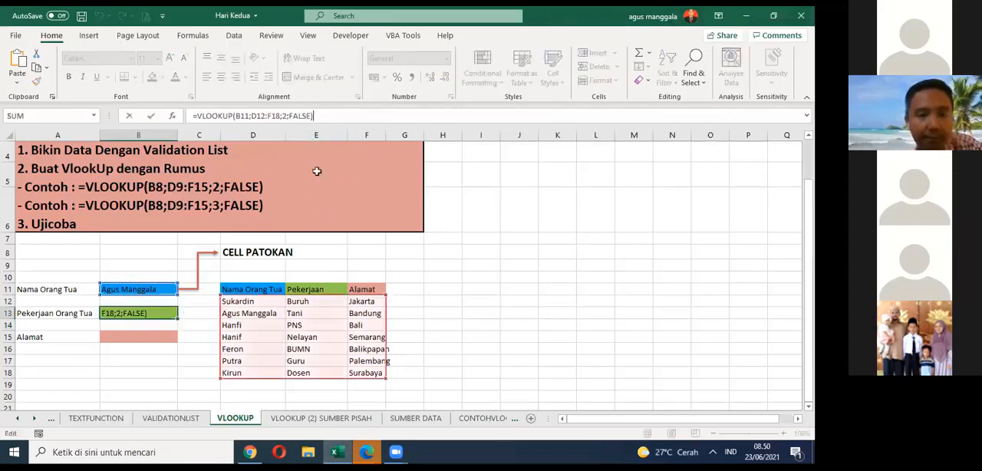
left_click(470, 259)
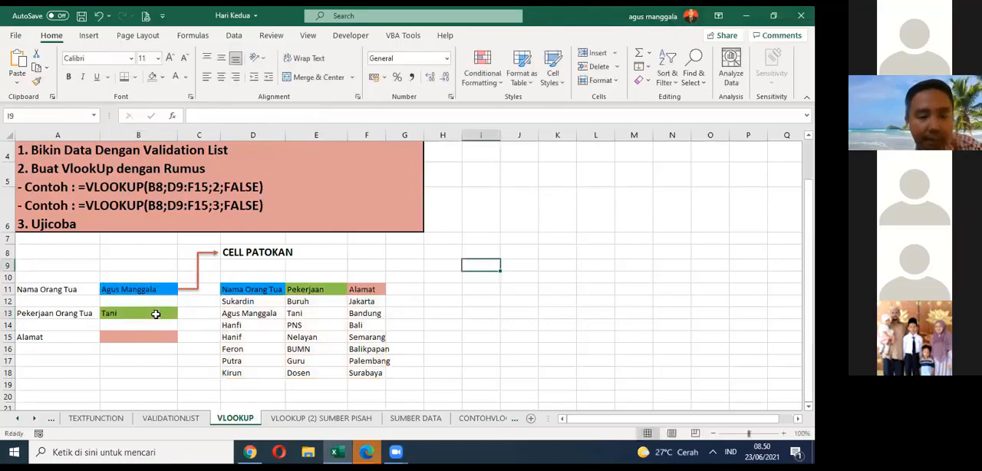
Step: Test the B13 lookup by choosing the first, second, fourth and last names in turn from the drop-down list in B11
left_click(161, 292)
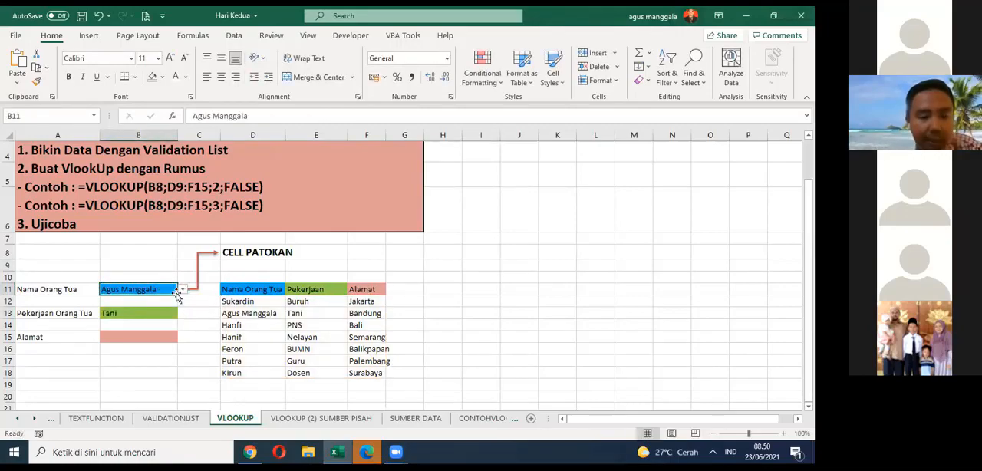
left_click(183, 289)
left_click(162, 301)
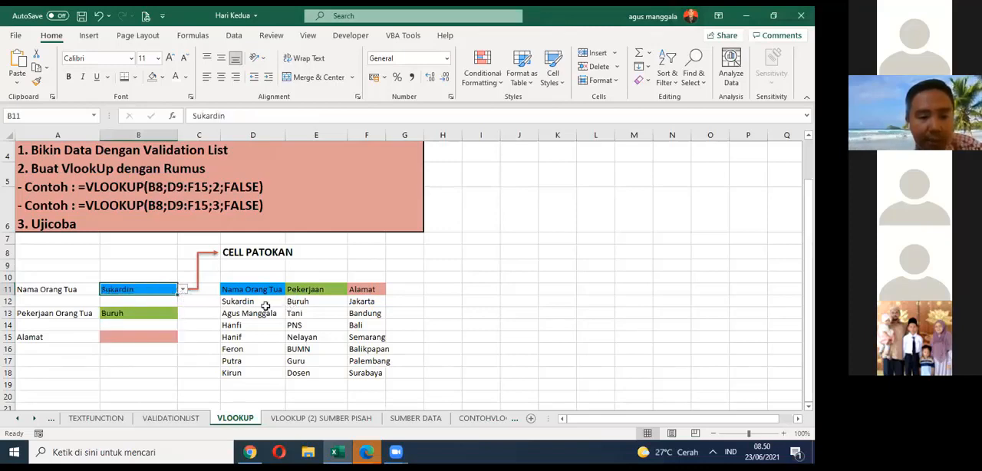
left_click(183, 290)
key("Down")
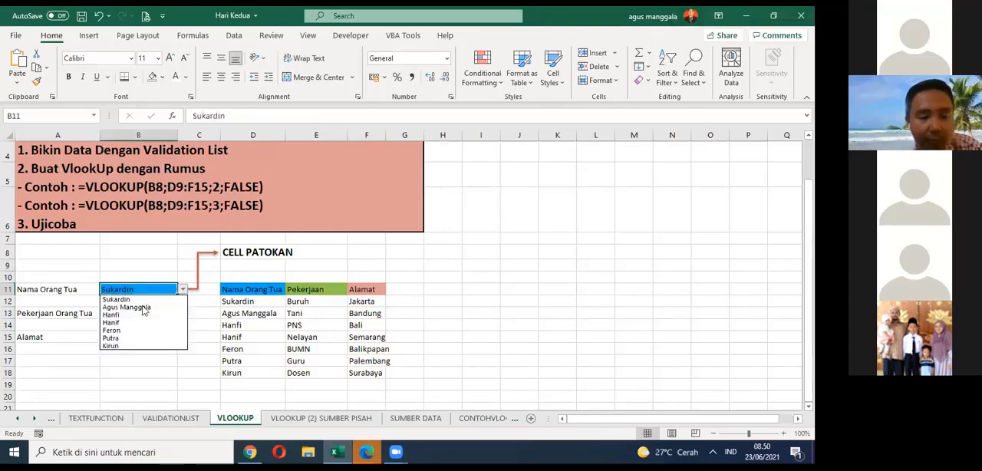
key("Return")
left_click(183, 290)
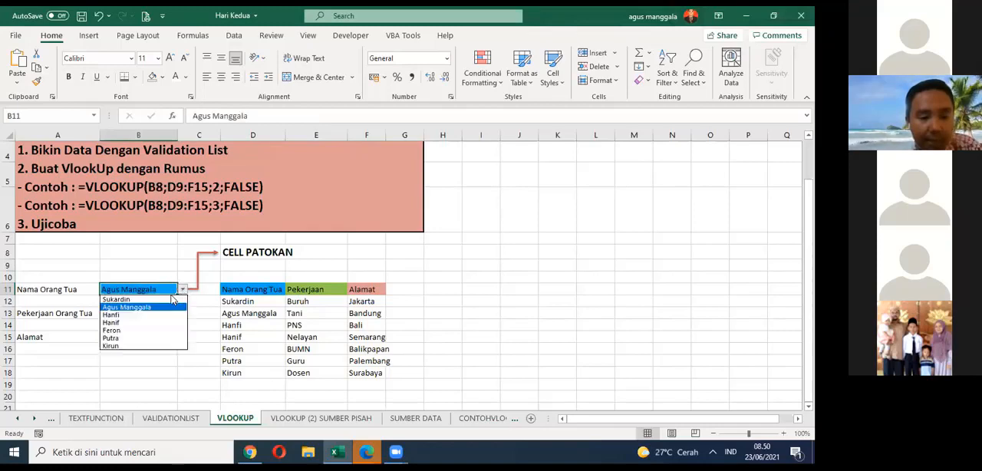
left_click(136, 318)
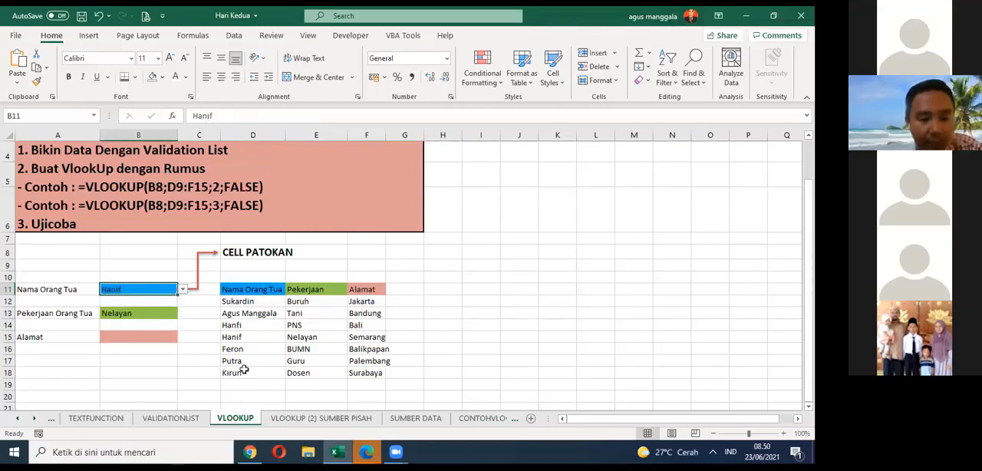
left_click(182, 290)
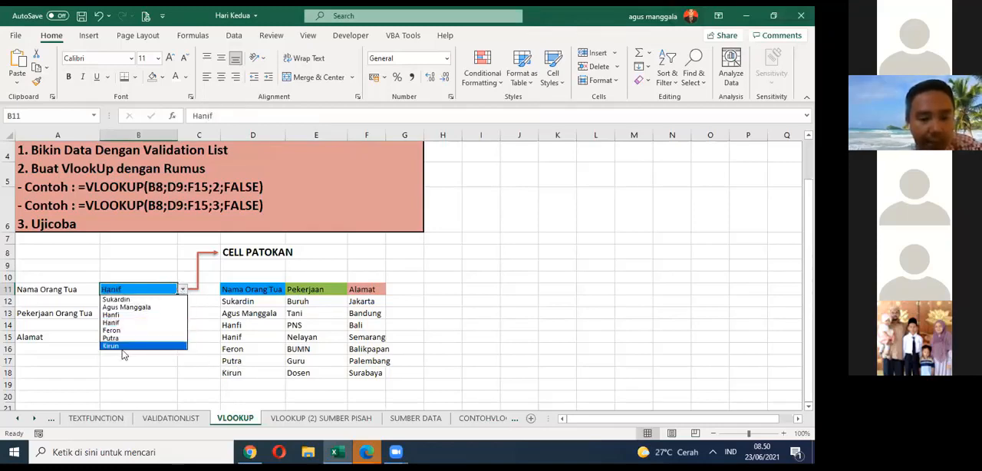
left_click(126, 354)
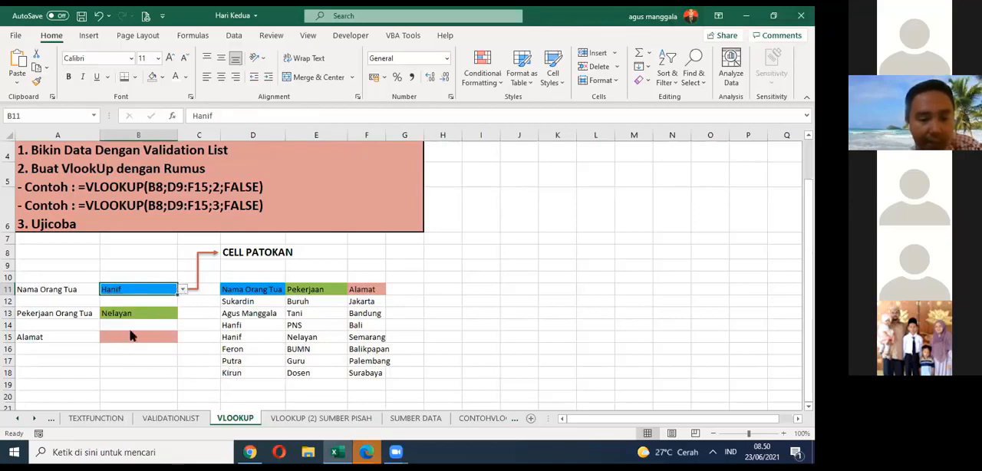
left_click(183, 290)
left_click(123, 350)
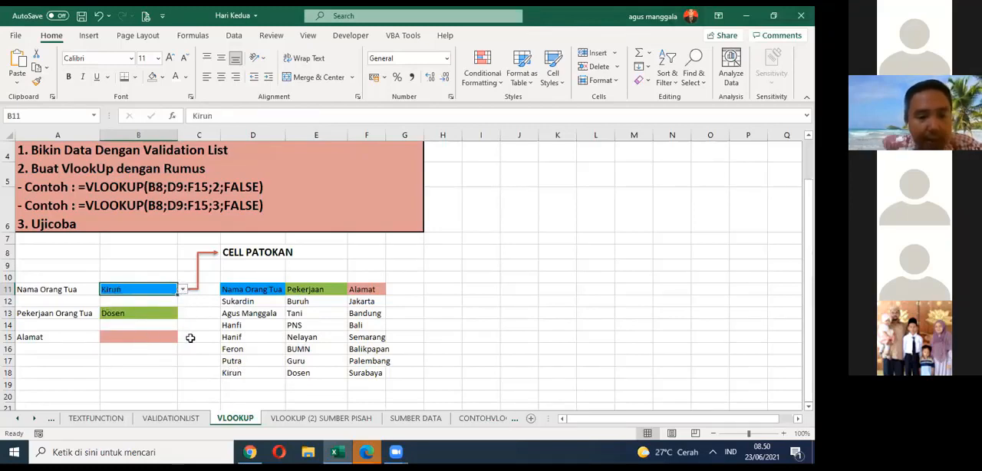
Step: Examine the table array and column index arguments of the VLOOKUP formula in B13
left_click(169, 314)
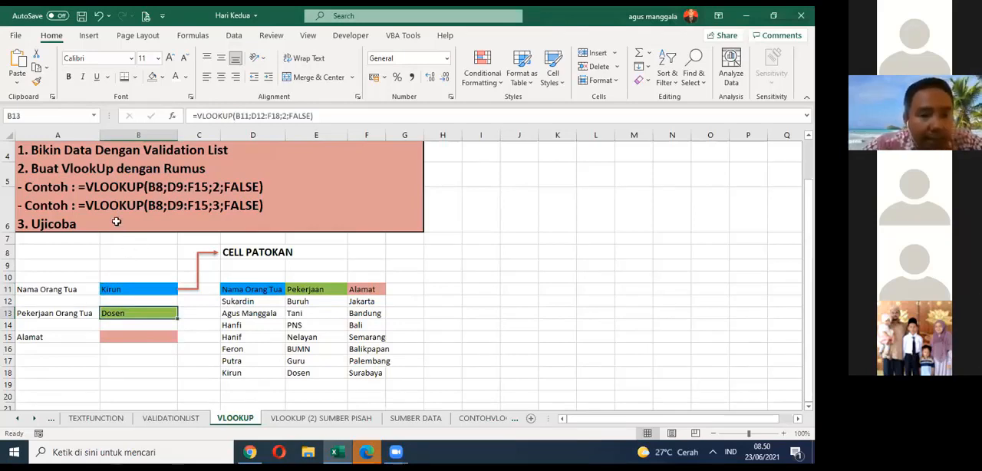
left_click(263, 115)
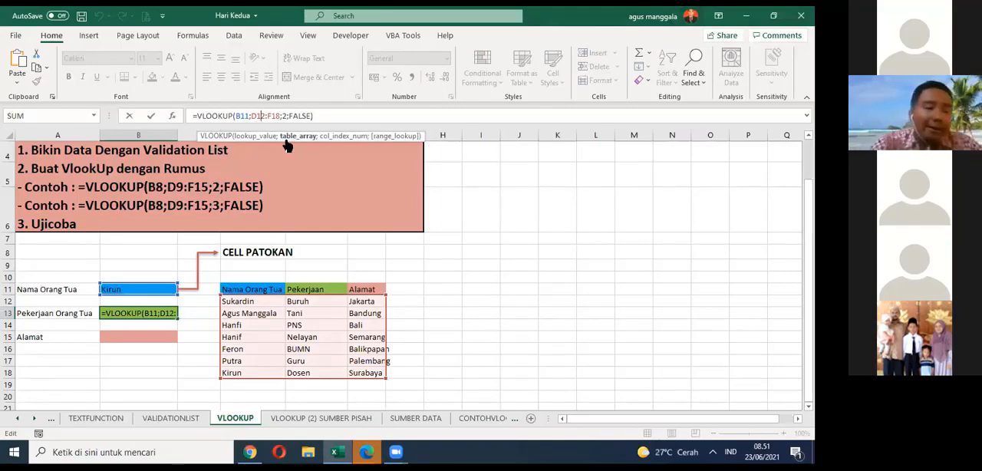
key("ctrl+Return")
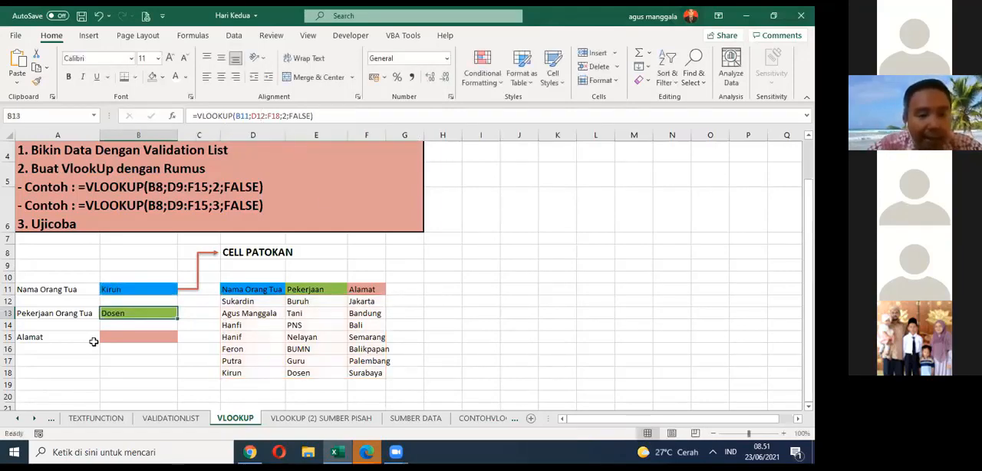
left_click(169, 337)
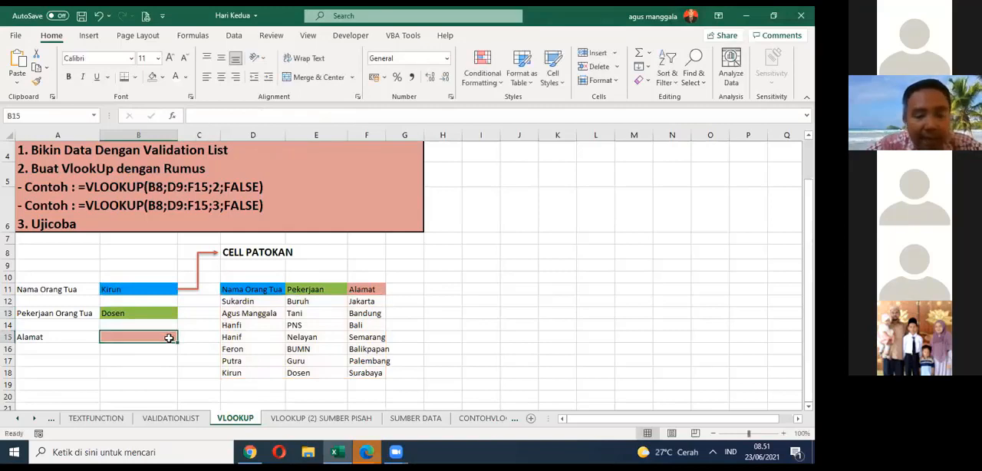
left_click(157, 314)
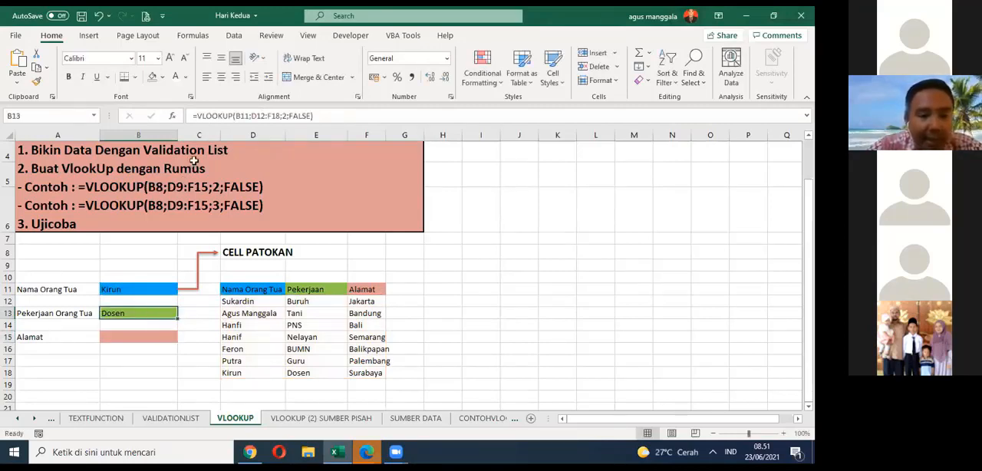
left_click(274, 115)
left_click(279, 116)
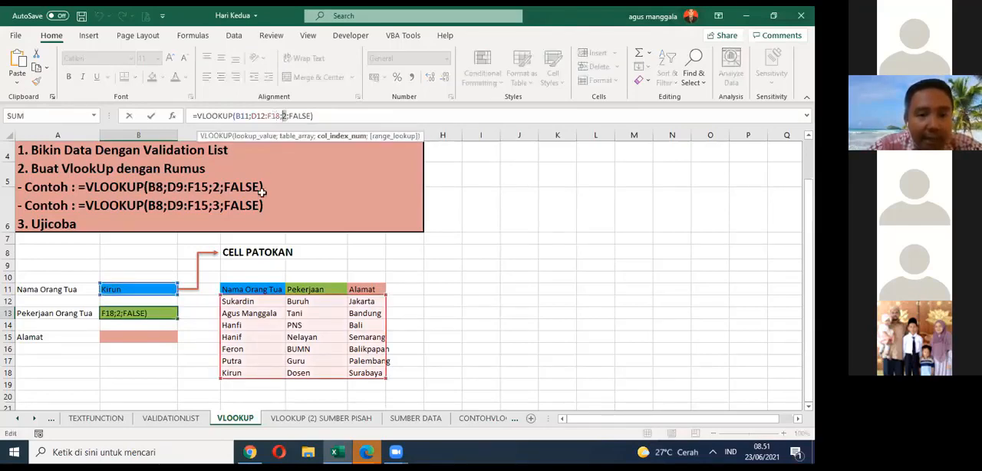
Step: Number the lookup table's columns 1, 2 and 3 in D10:F10 above the headers and centre the numbers
left_click(247, 278)
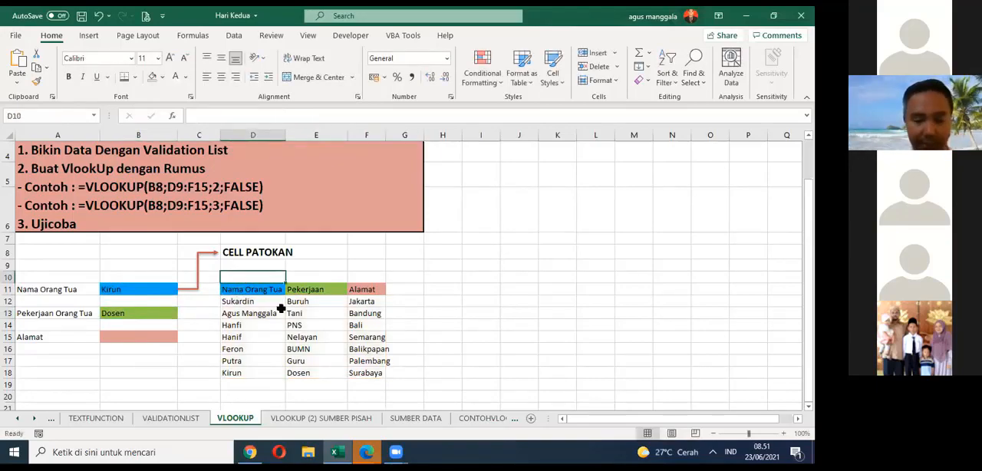
type("1")
key("Tab")
type("2")
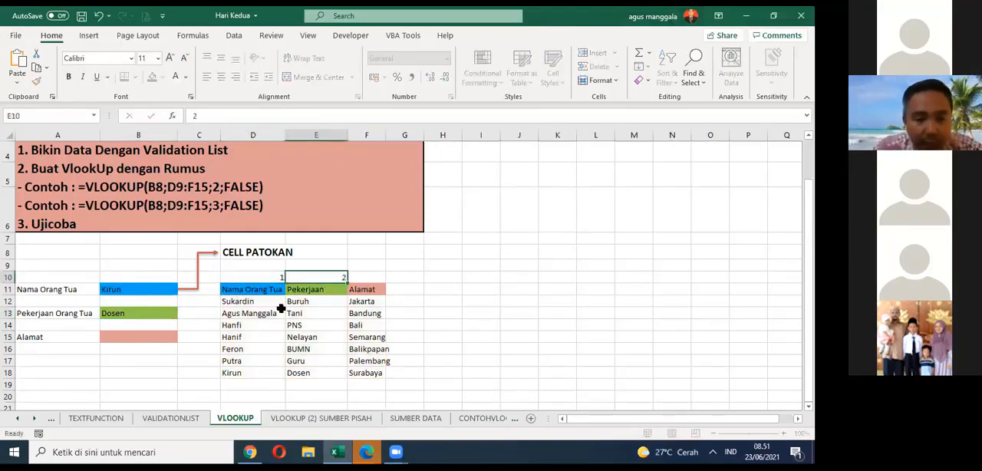
key("Tab")
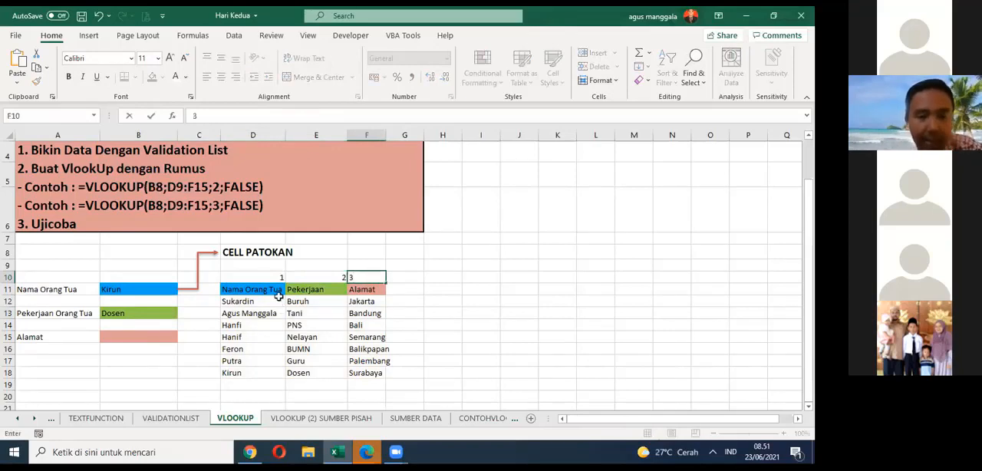
left_click_drag(269, 277, 368, 276)
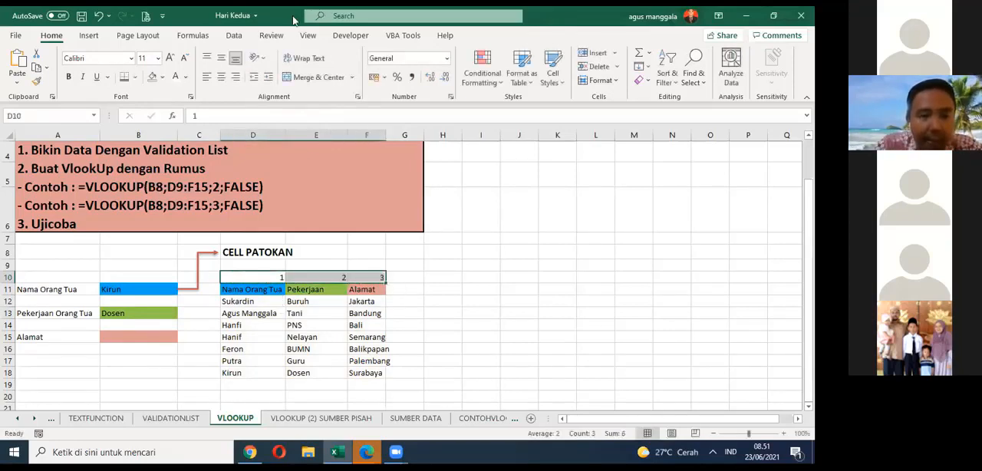
left_click(225, 75)
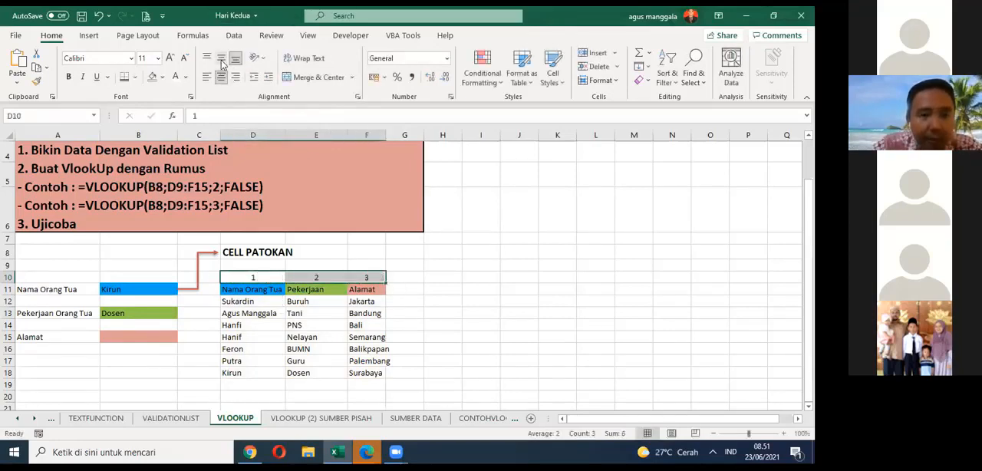
left_click(434, 277)
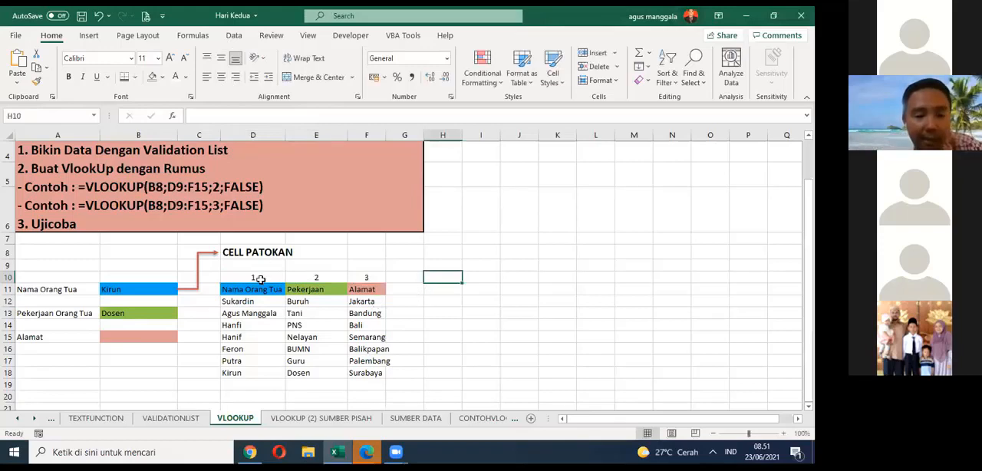
Step: Start a VLOOKUP formula in B15 for the Alamat, with B11 as the lookup value
left_click(155, 337)
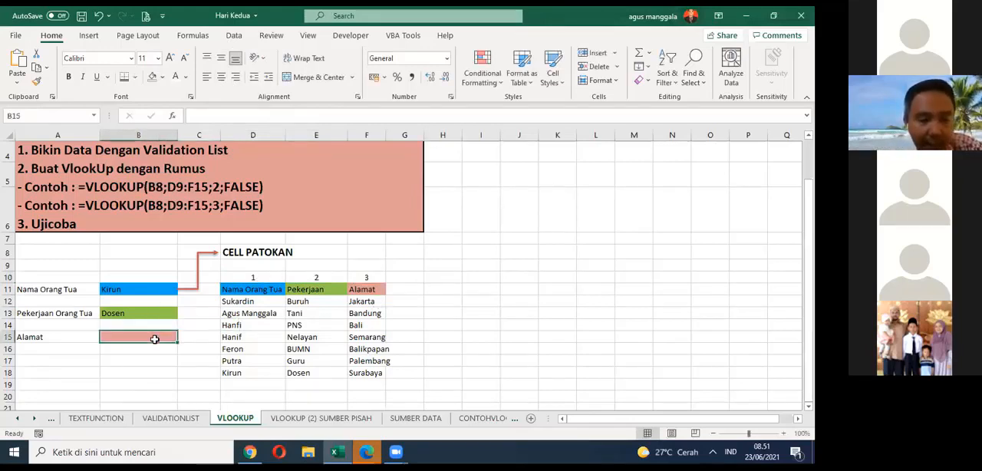
left_click(233, 300)
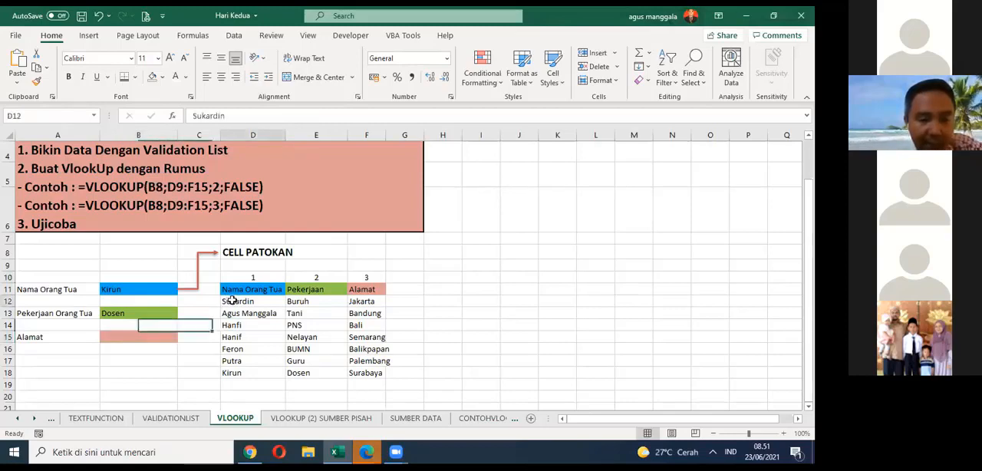
left_click_drag(232, 300, 374, 377)
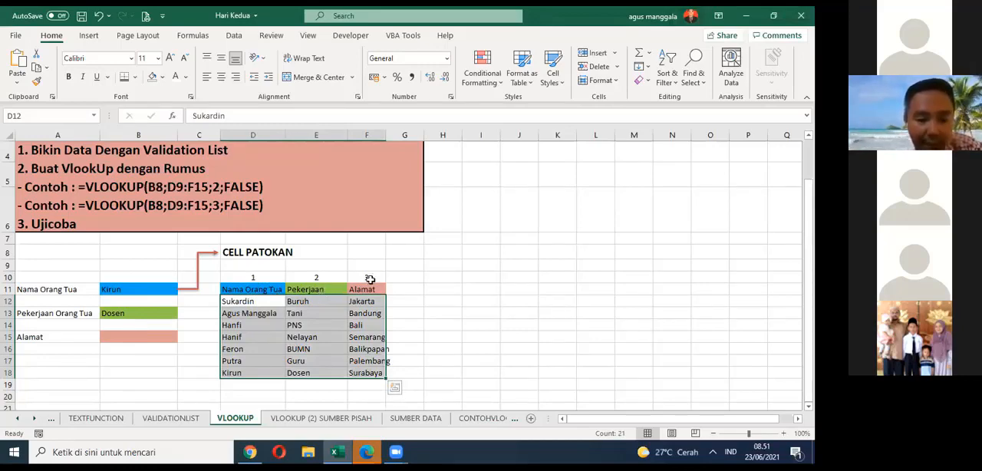
left_click(166, 336)
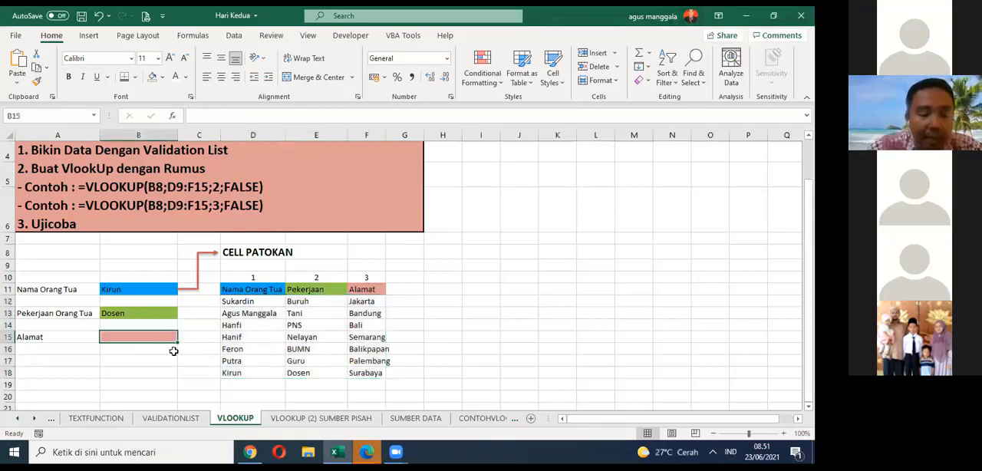
type("=")
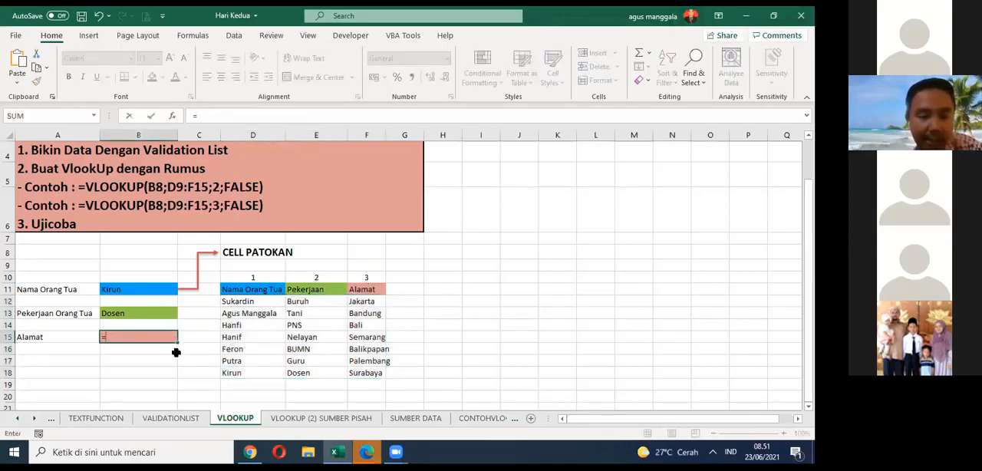
type("v")
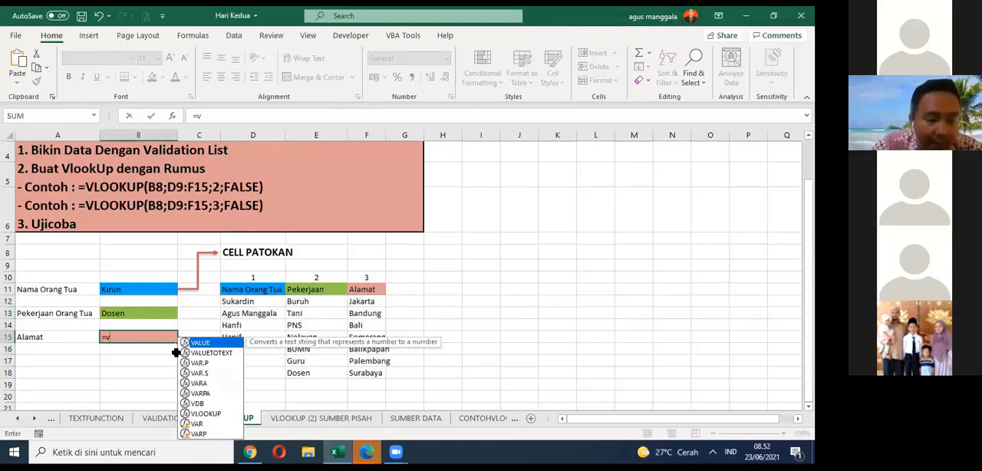
type("l")
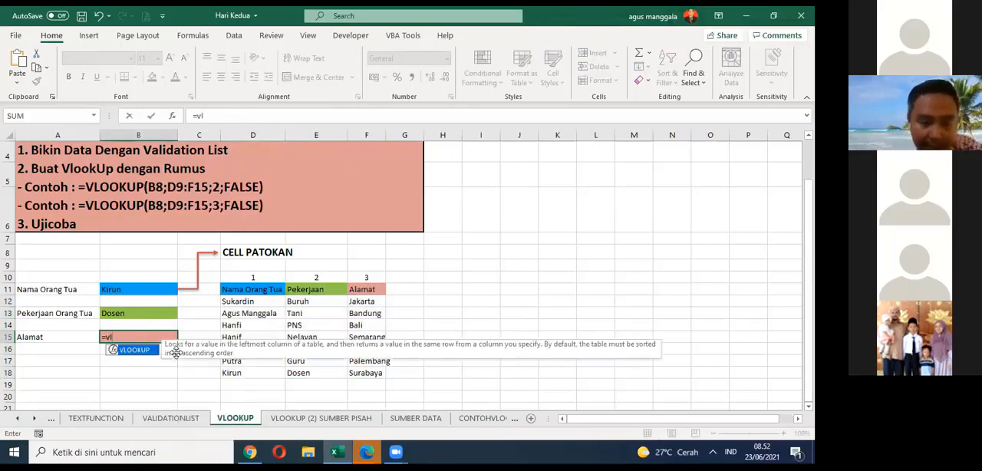
double_click(134, 350)
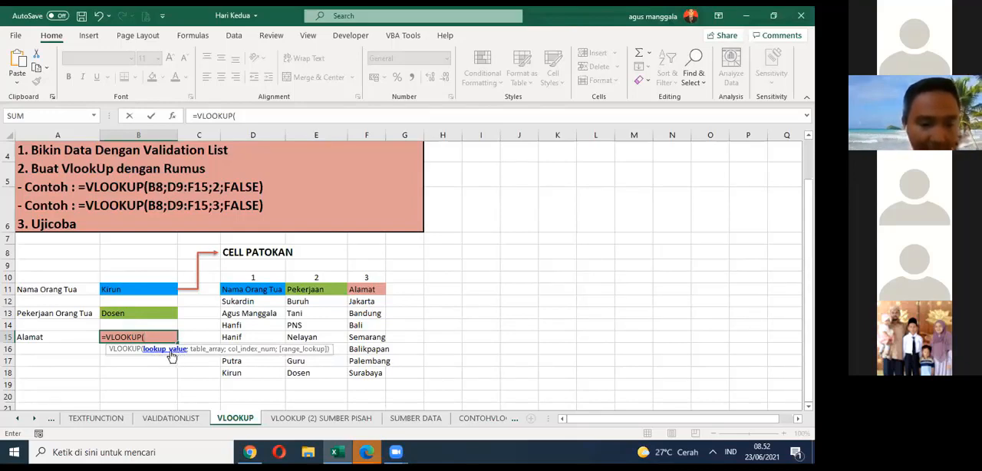
left_click(147, 287)
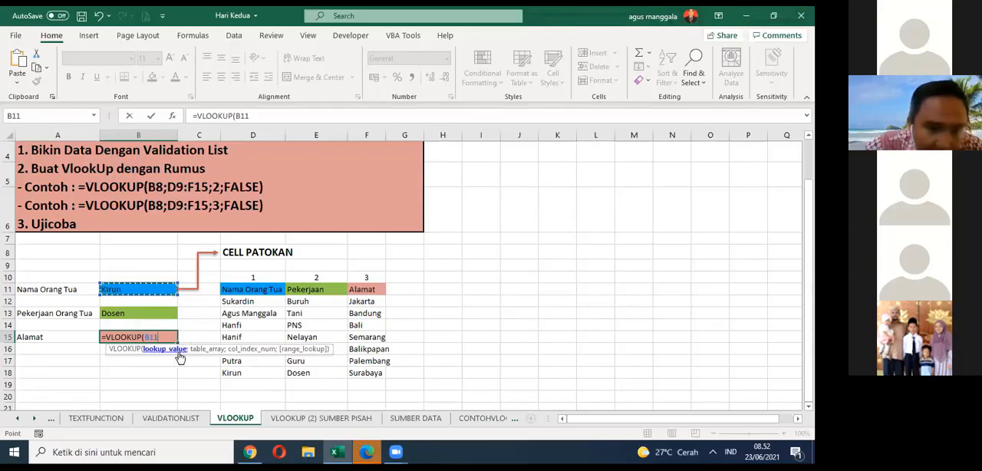
type(";")
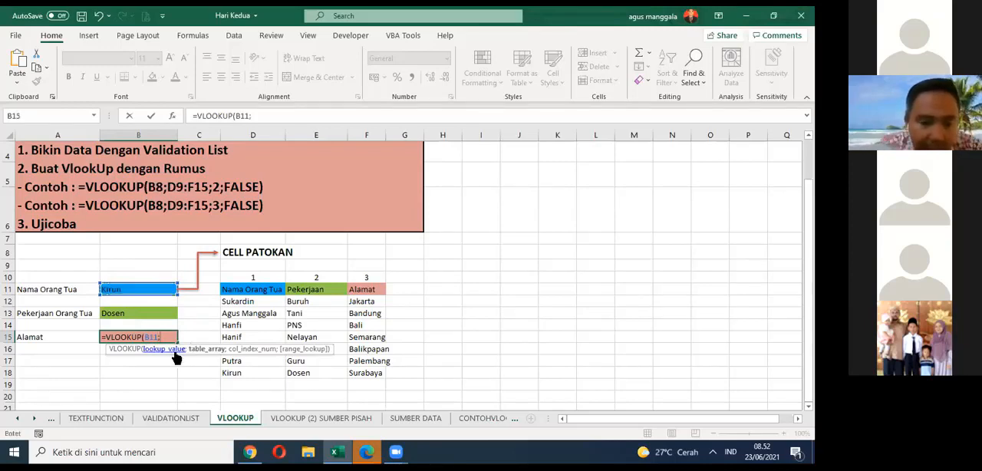
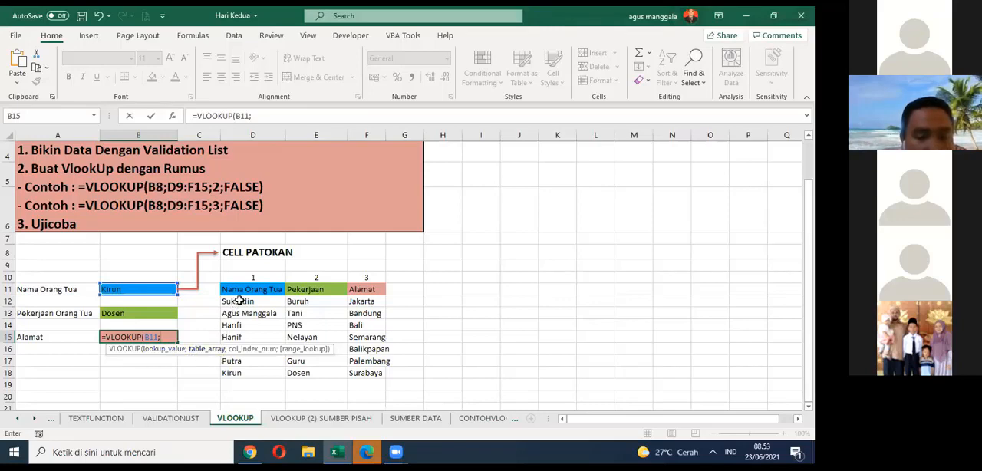
Step: Complete the B15 VLOOKUP formula with table array D12:F18, column index 3 and FALSE for an exact match
left_click_drag(239, 301, 370, 373)
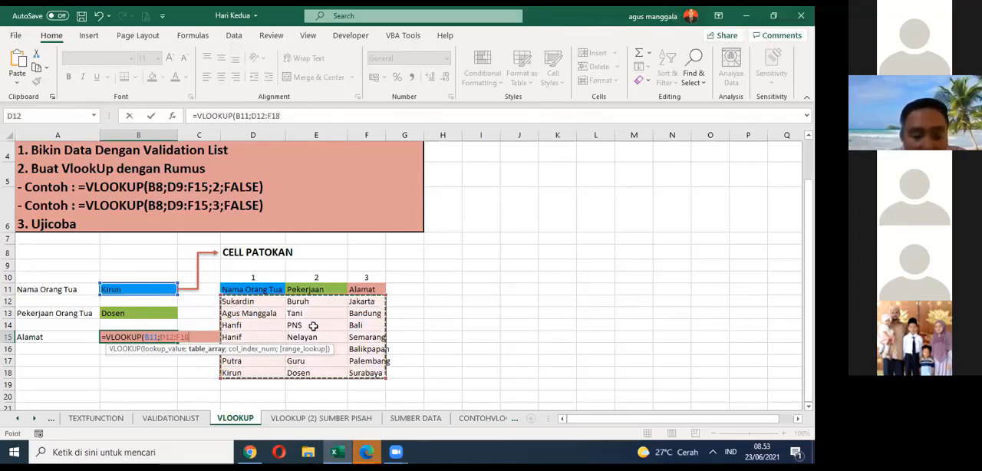
type(";3")
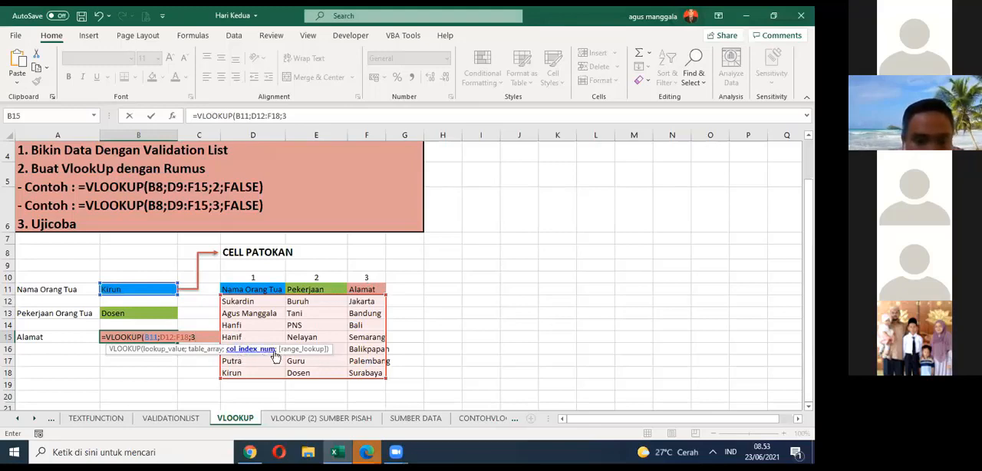
type(";")
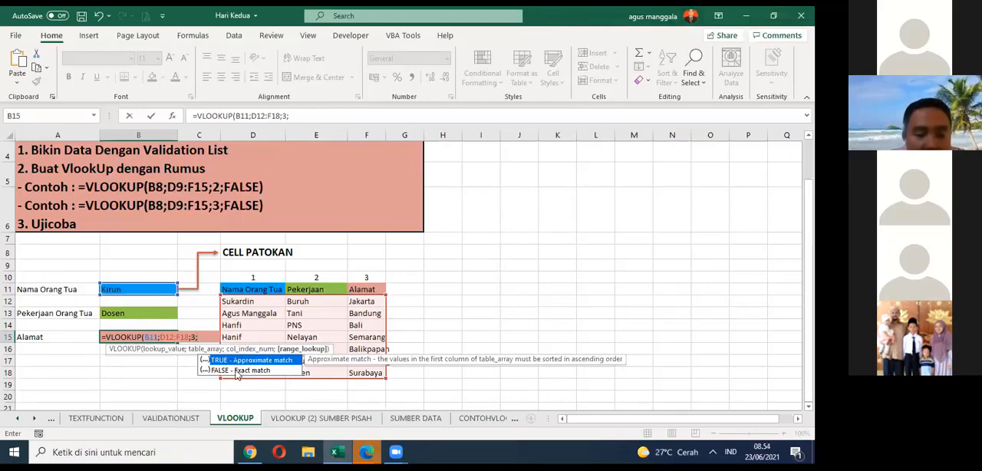
left_click(250, 371)
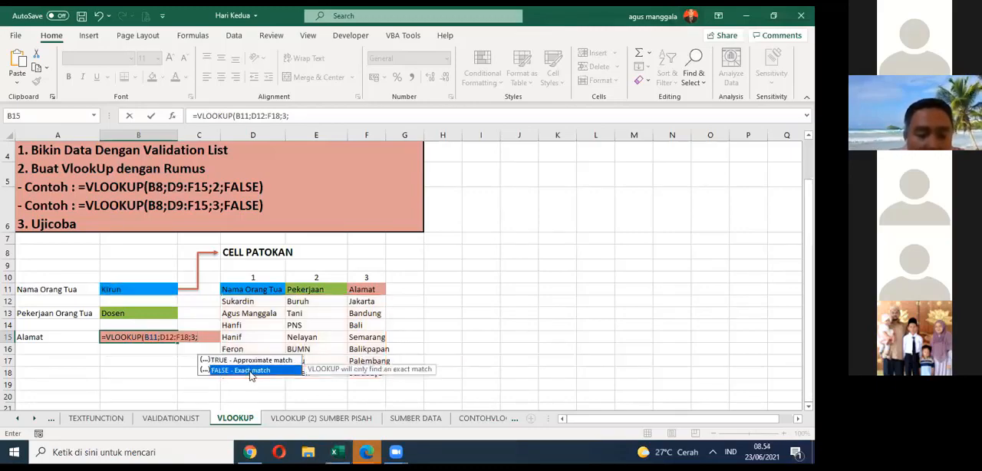
double_click(250, 374)
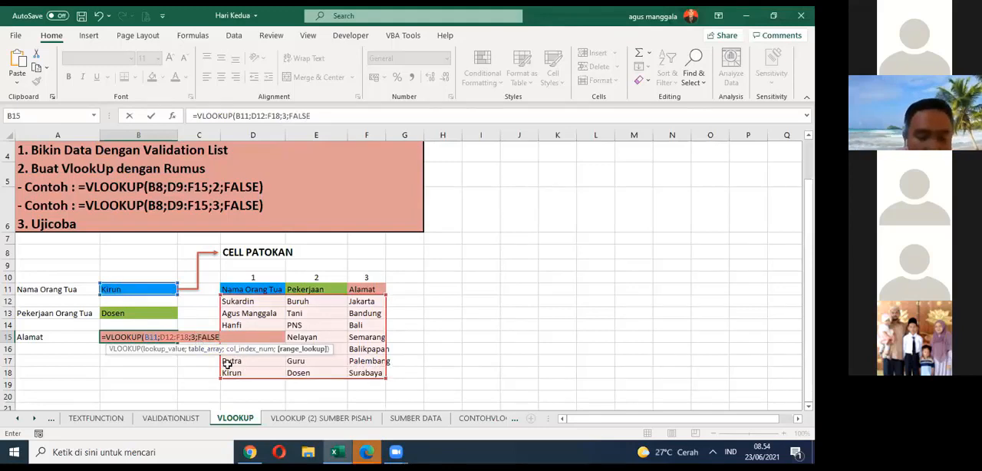
type(")")
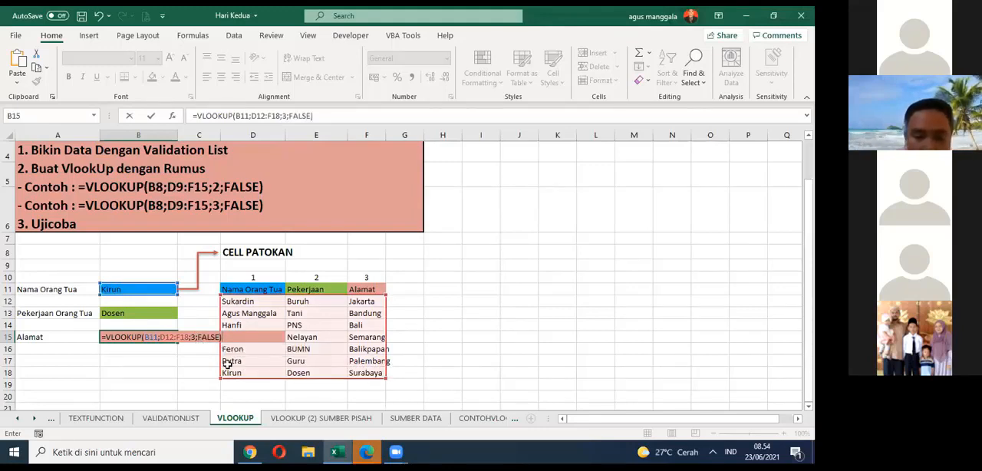
key("Return")
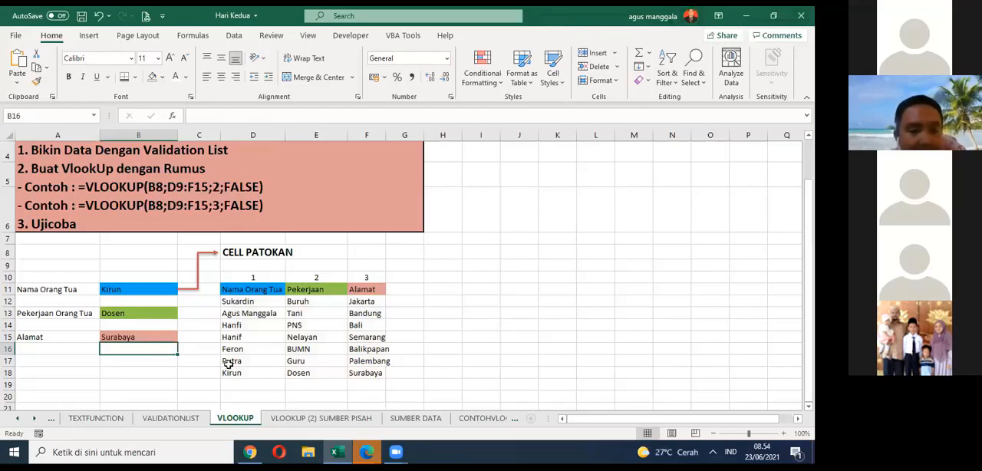
Step: Copy the VLOOKUP formula from B13 and paste it as plain text into I13, with a leading apostrophe
left_click(166, 312)
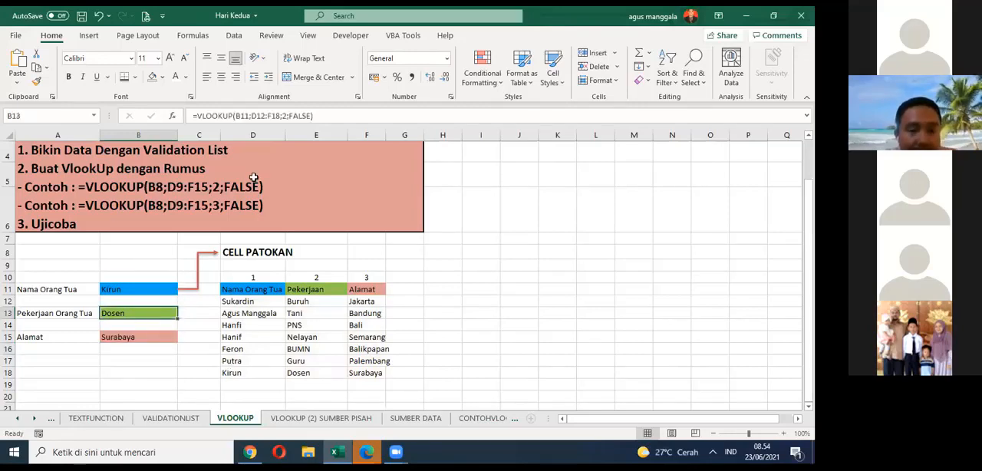
left_click_drag(326, 115, 188, 116)
key("ctrl+c")
key("Escape")
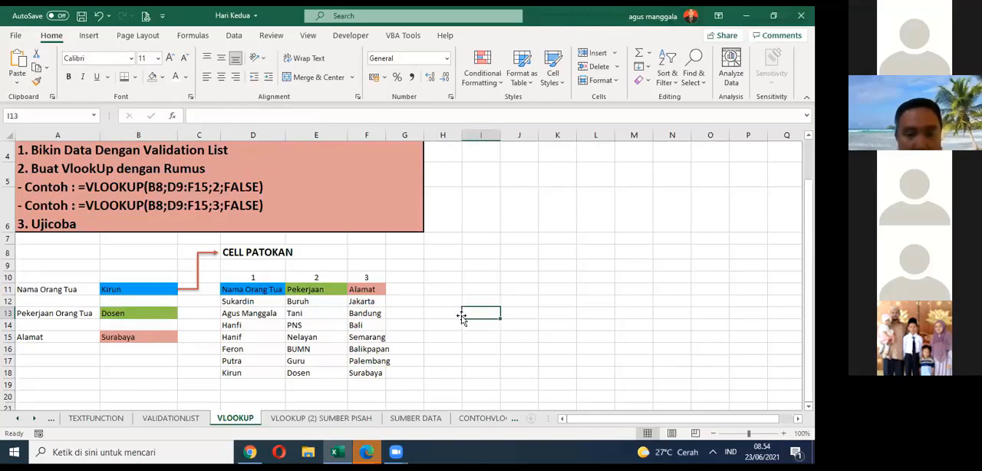
type("'")
key("ctrl+v")
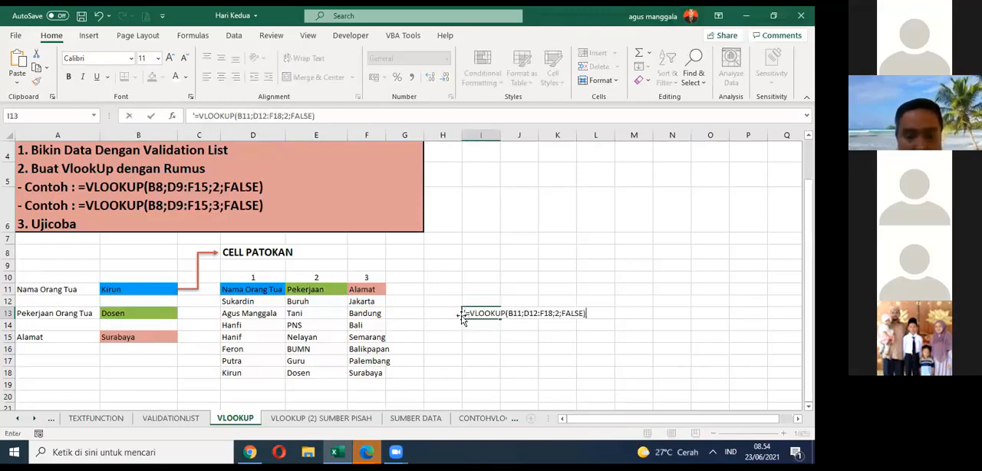
Step: Copy the VLOOKUP formula from B15 and enter it as plain text in I15, with a leading apostrophe
left_click(147, 340)
left_click_drag(316, 115, 187, 113)
key("ctrl+c")
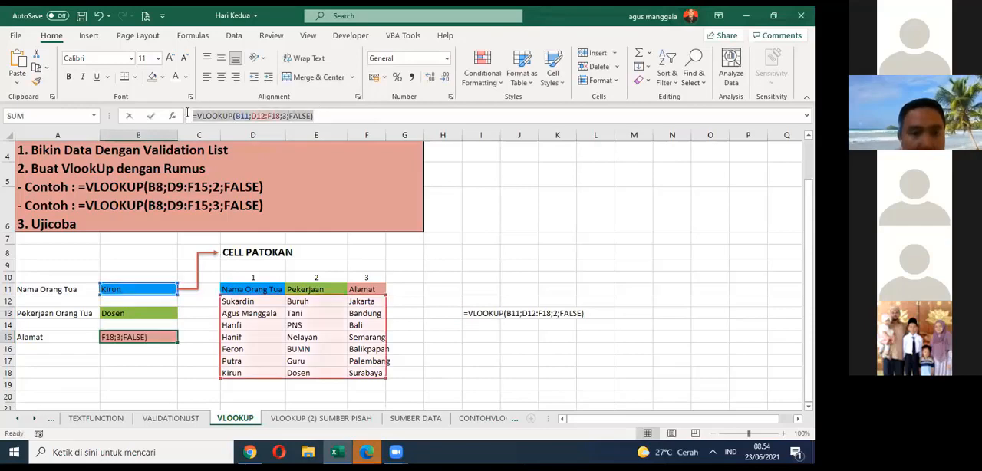
key("ctrl+Return")
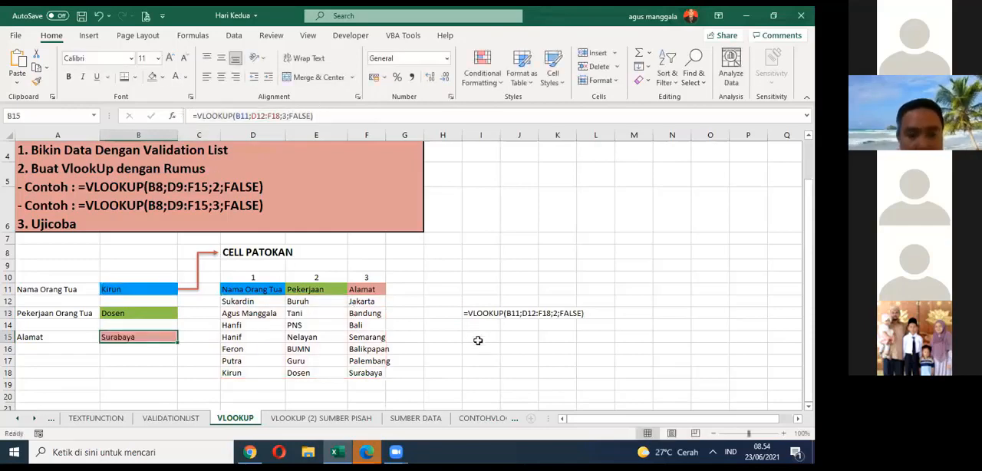
left_click(479, 338)
key("ctrl+v")
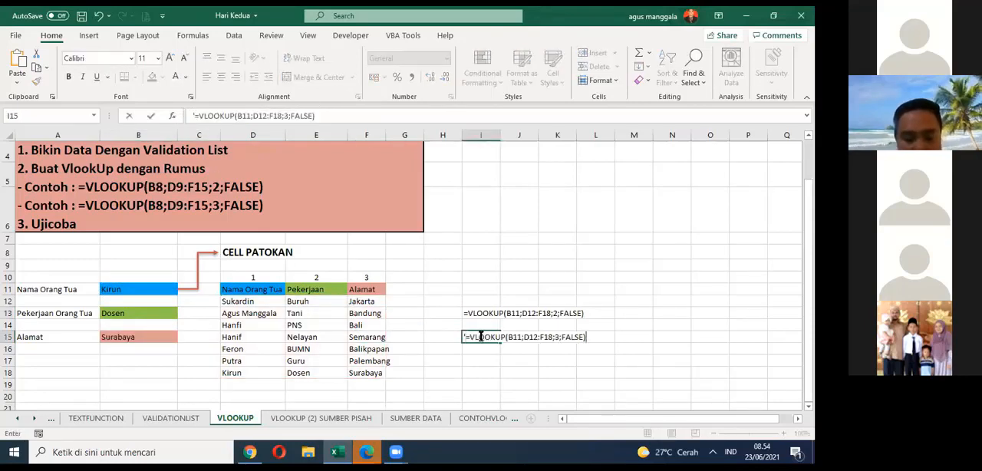
key("Return")
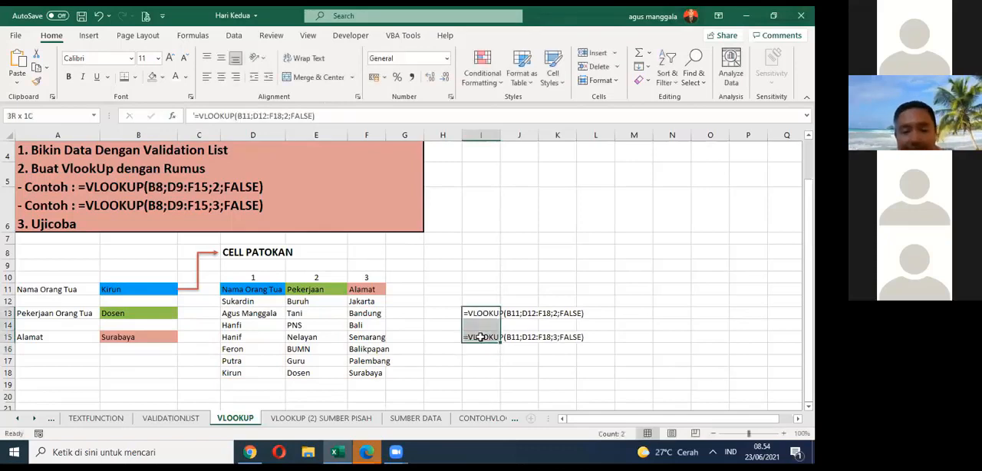
Step: Make the two formula texts in I13:I15 bold and move them to J13:J15
left_click_drag(480, 313, 480, 338)
left_click(68, 77)
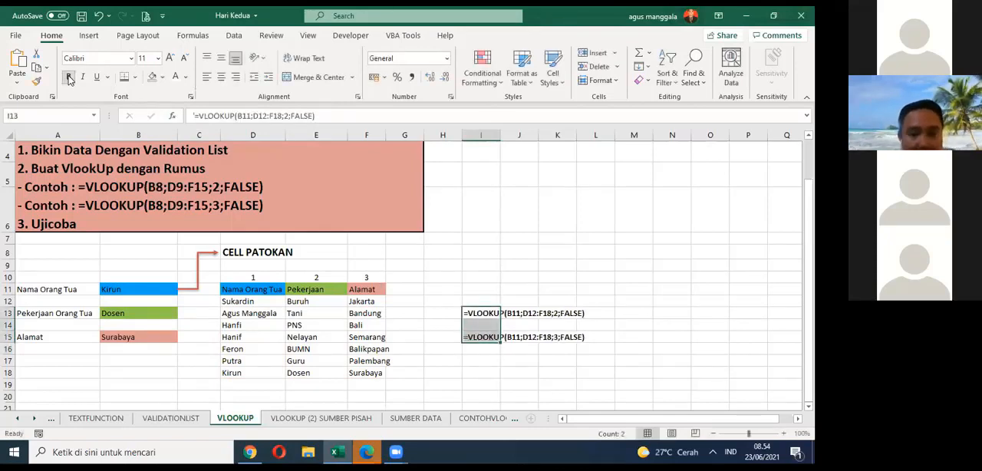
left_click(523, 268)
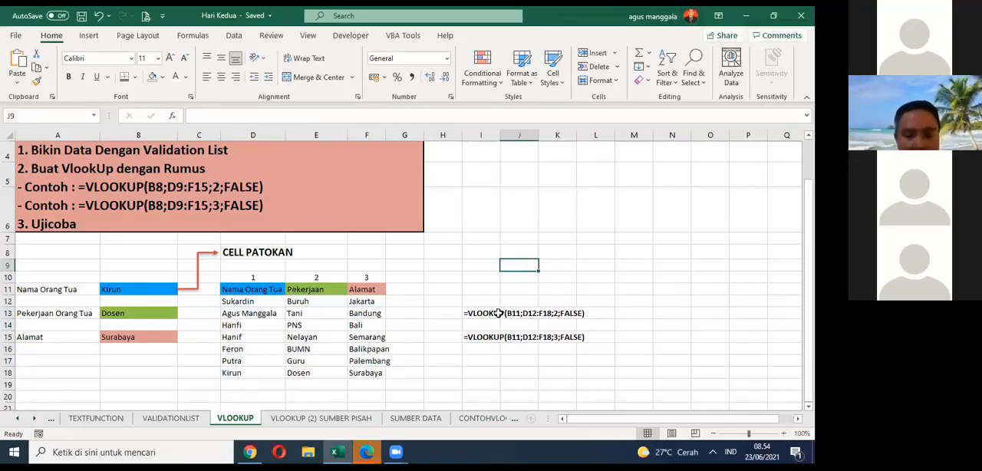
left_click_drag(496, 314, 497, 338)
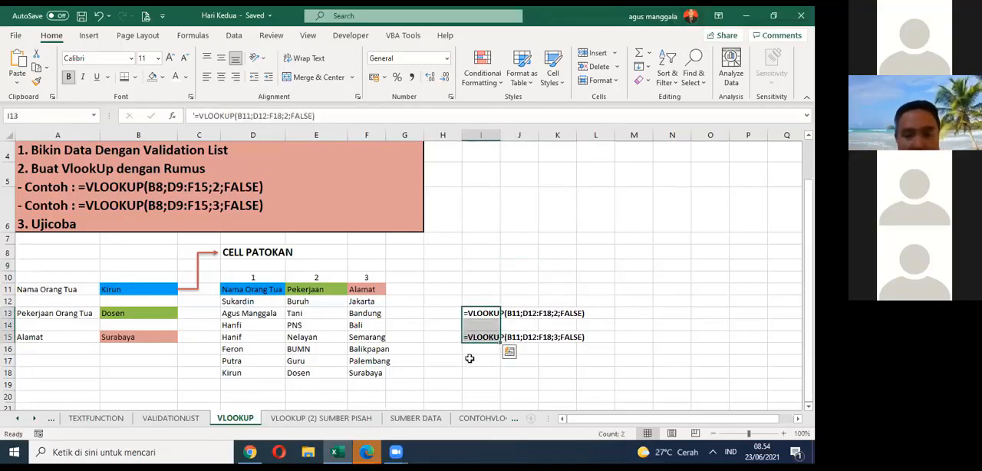
left_click(470, 359)
left_click_drag(481, 308, 528, 336)
Step: Add a Hobi column header in G11 and enter Memancing, Berenang, Membaca and Lari in G12:G15
left_click(420, 289)
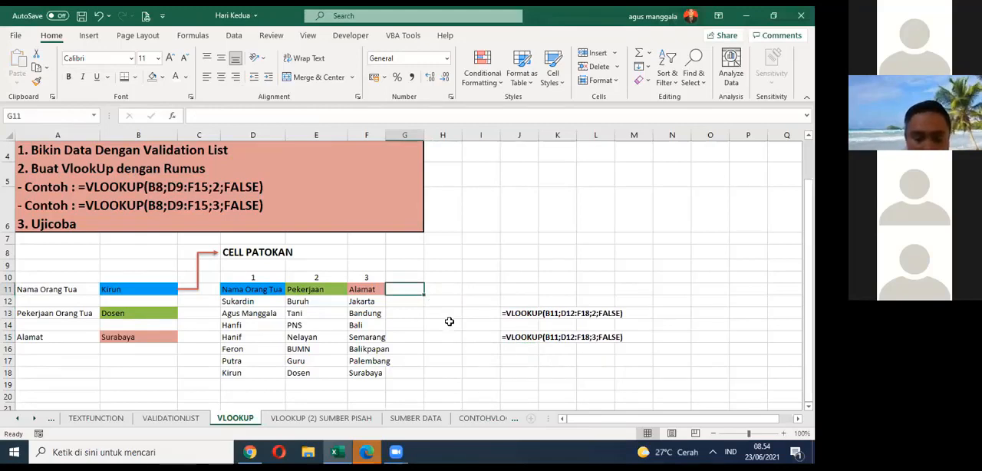
type("Hobi")
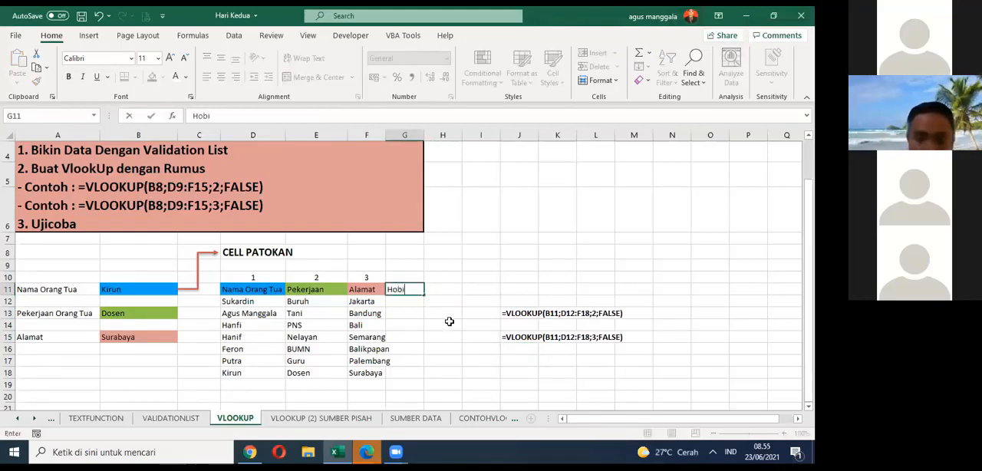
key("Return")
type("Mema")
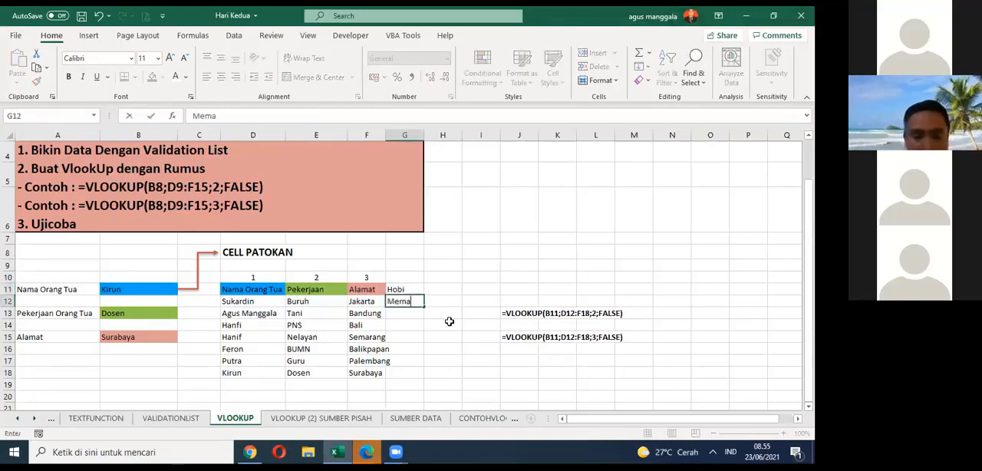
type("ncing")
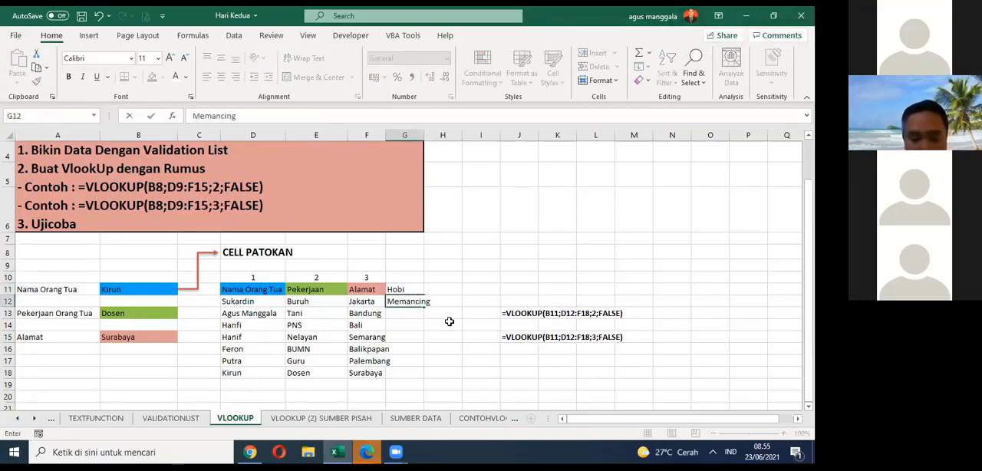
key("Return")
type("Berenang")
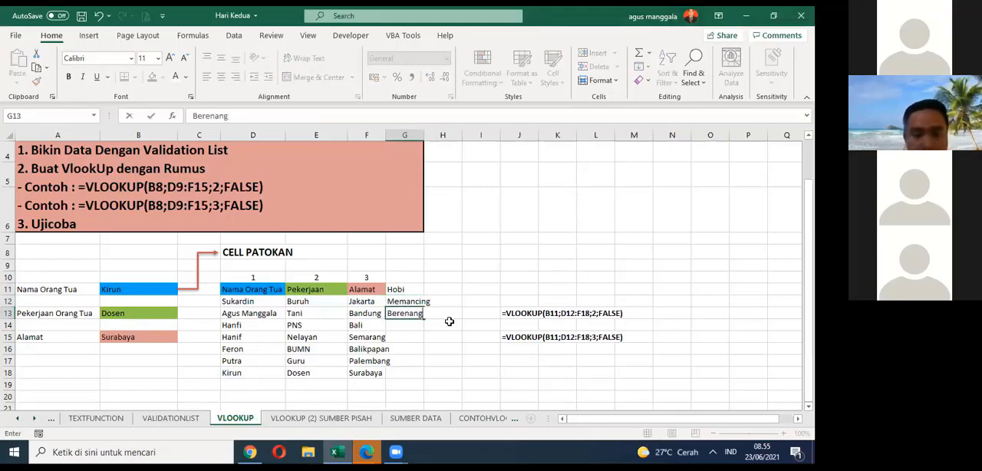
key("Return")
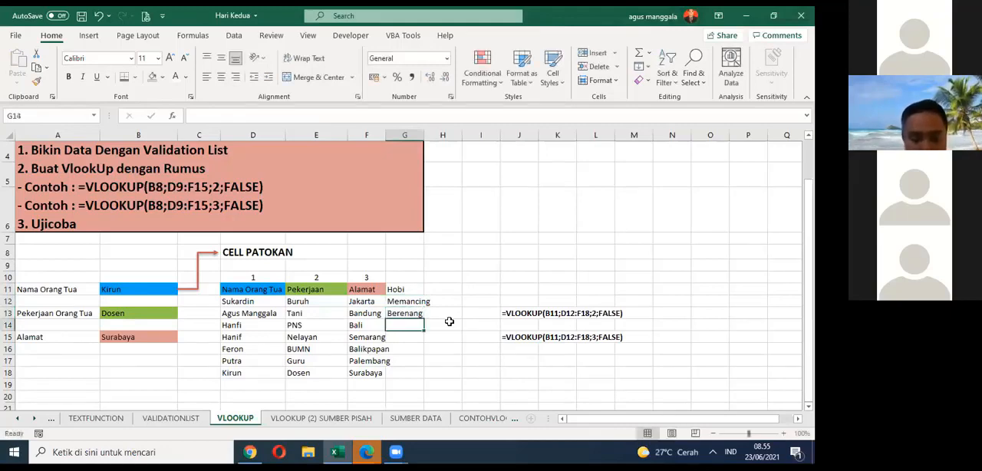
type("Membaca")
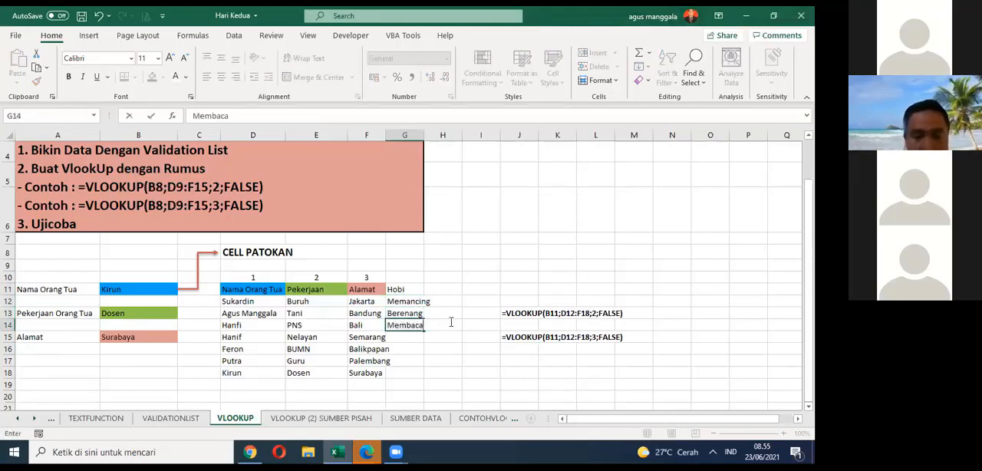
key("Return")
type("Lari")
key("Return")
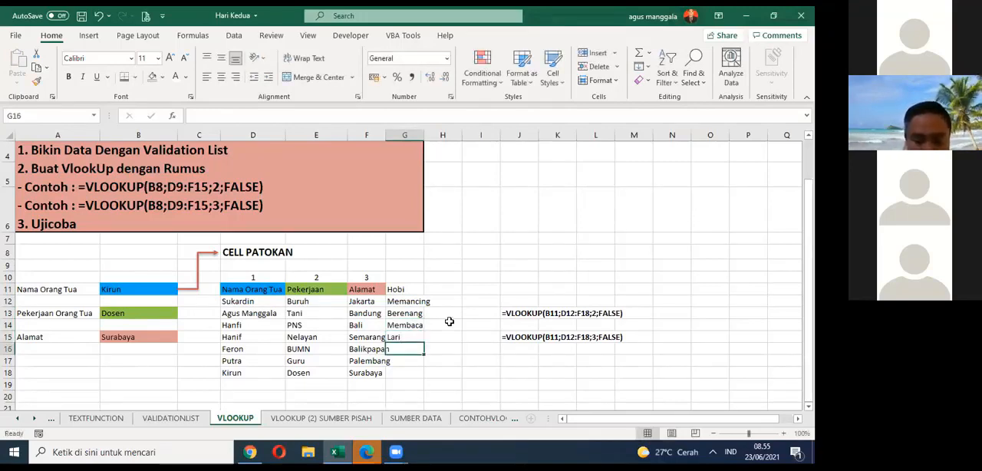
Step: Fill the remaining Hobi entries in G16:G18 with Berpetualang, Olahraga and Tinju
type("B")
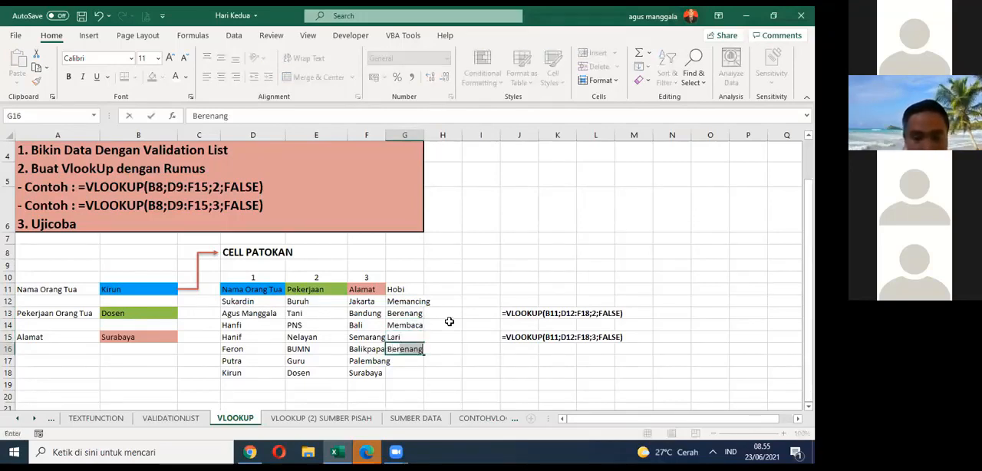
type("erpetualang")
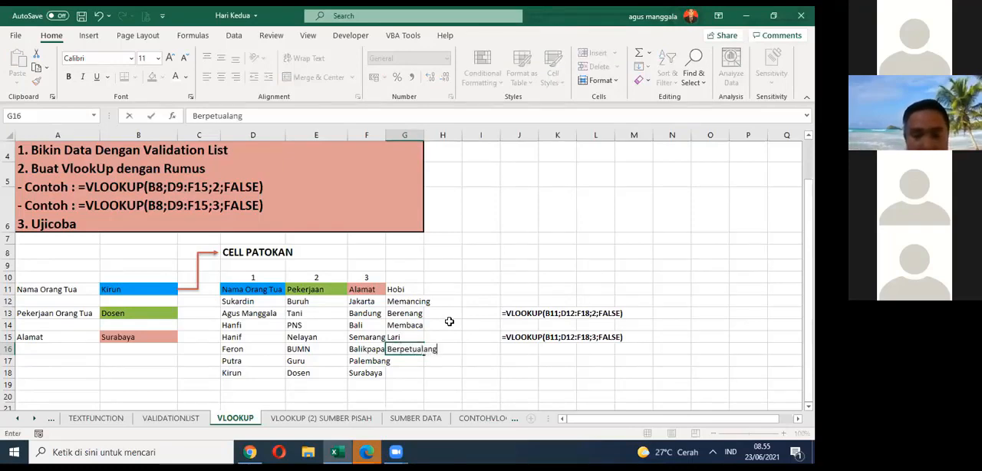
key("Return")
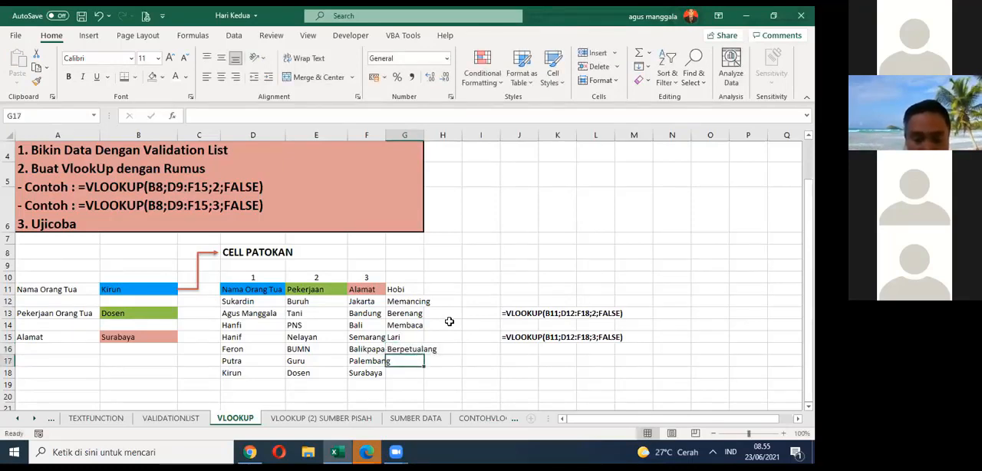
type("Olahraga")
key("Return")
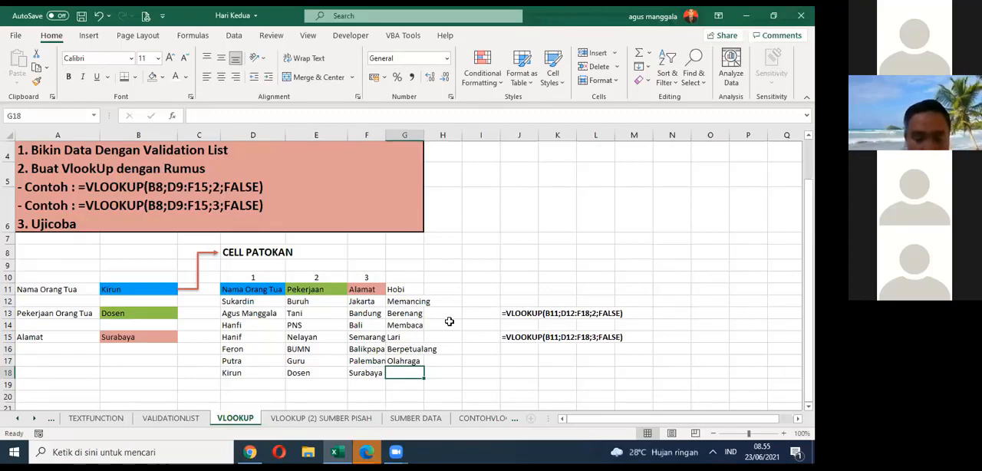
type("Tinju")
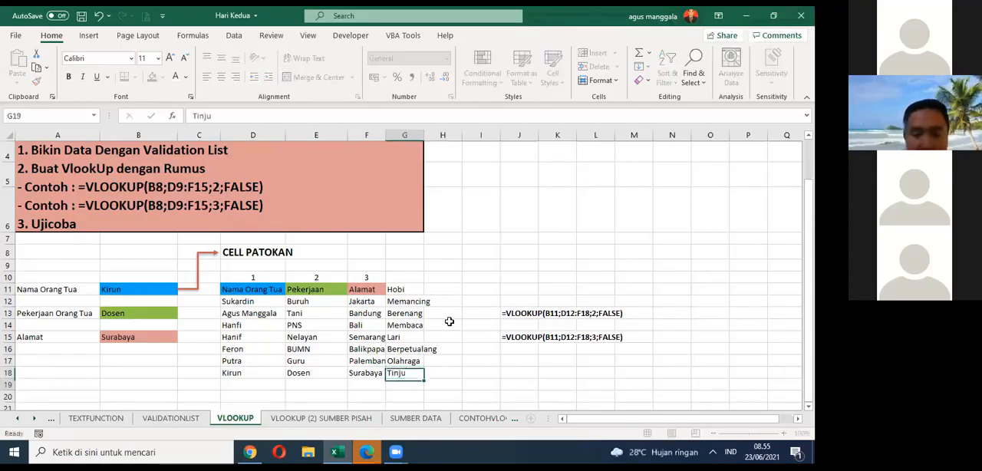
key("Return")
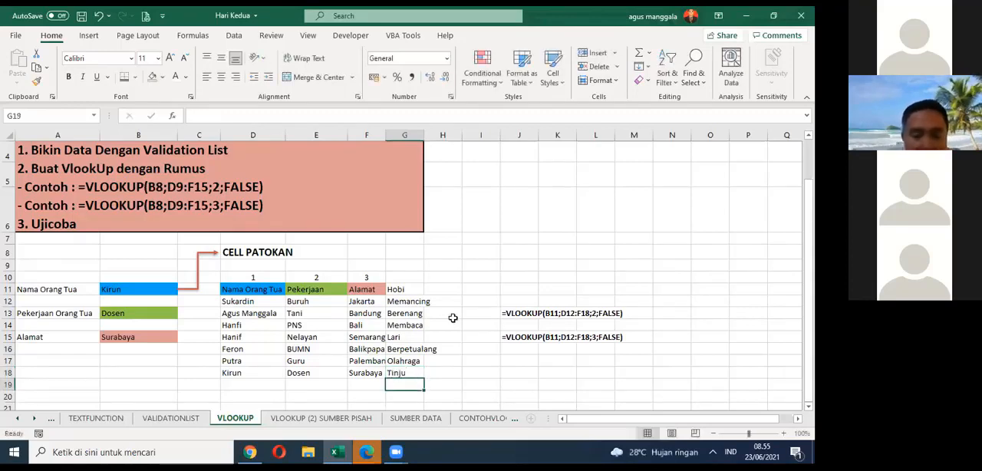
Step: Number the Hobi column 4 in G10 above its header
left_click(401, 276)
type("4")
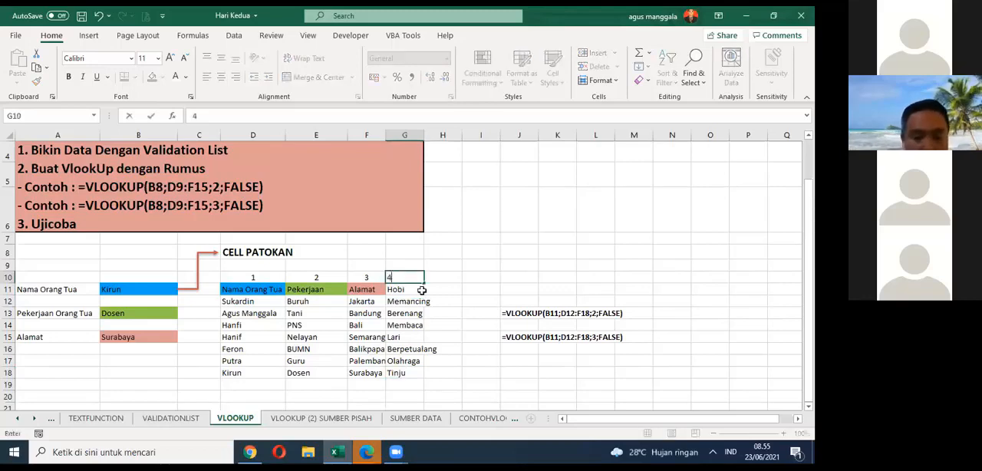
key("Return")
left_click_drag(414, 290, 449, 374)
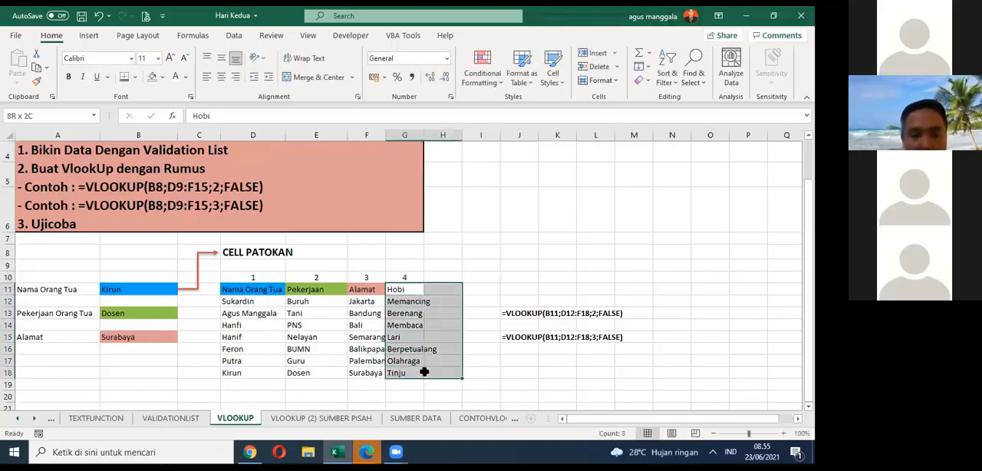
Step: Add a Hobi label in A17 below the Alamat row
left_click(91, 357)
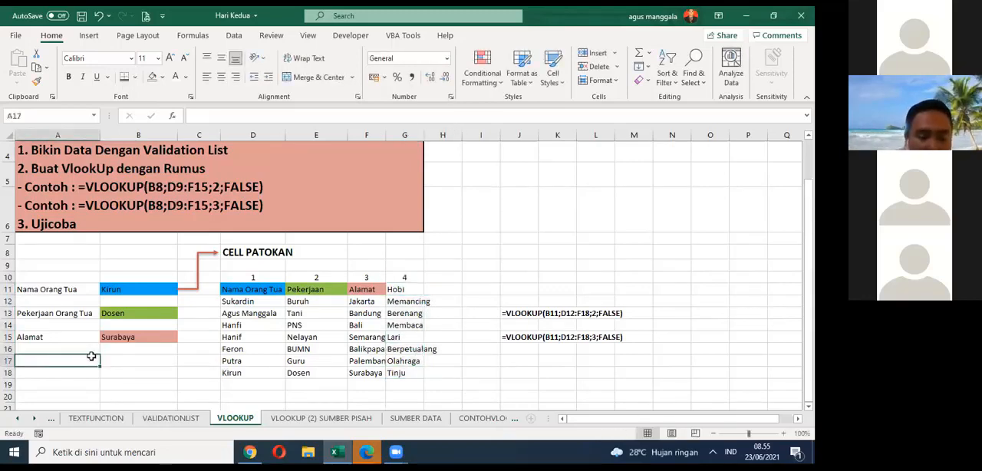
type("Ho")
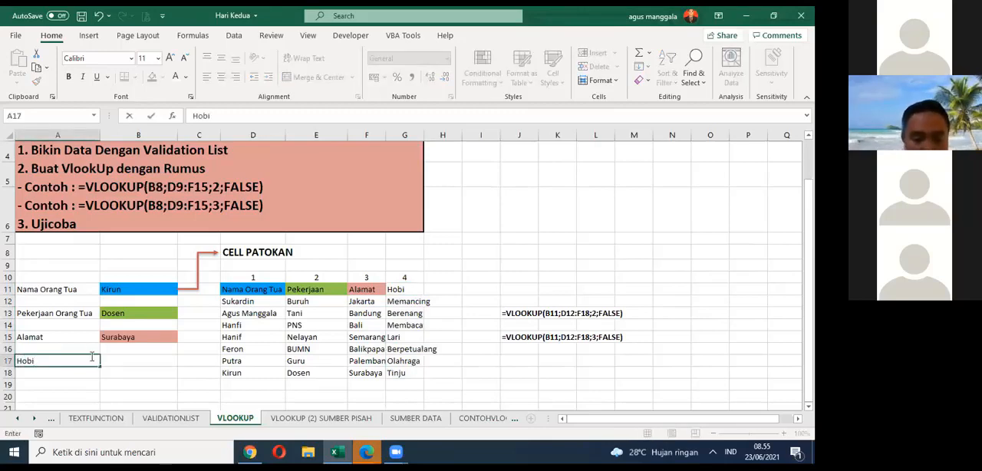
type("bi")
key("Tab")
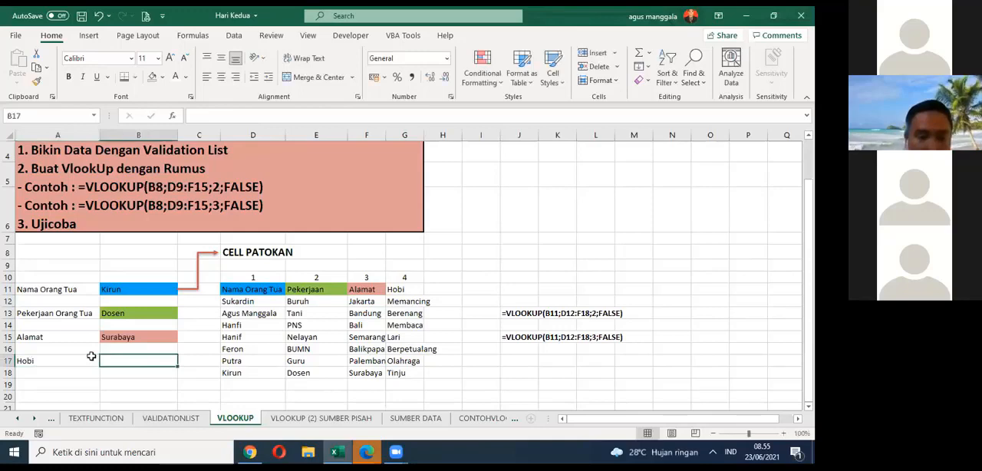
Step: Enter =VLOOKUP(B11;D12:G18;4;FALSE) in B17 to return the Hobi for the chosen name
type("=v")
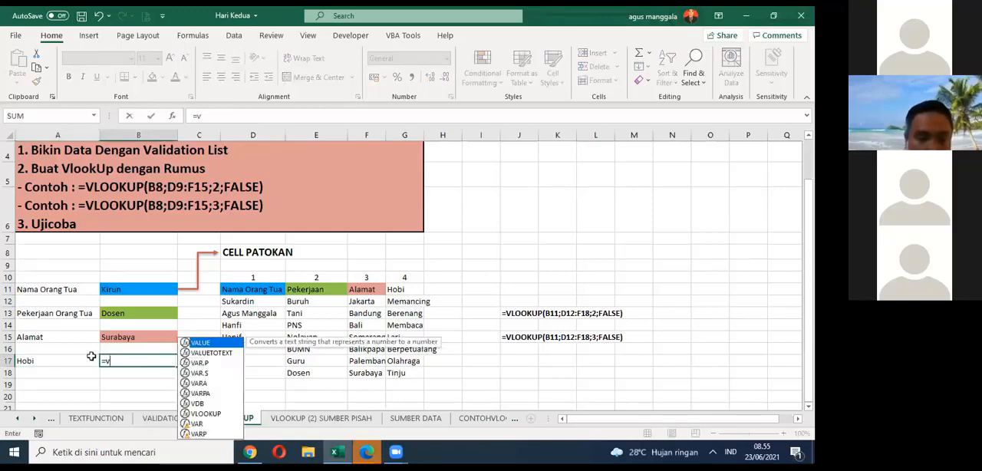
type("l")
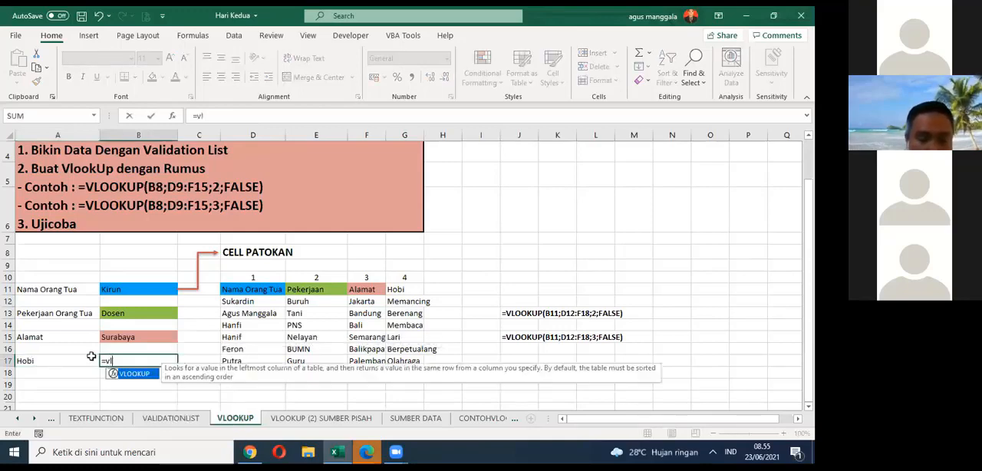
double_click(135, 373)
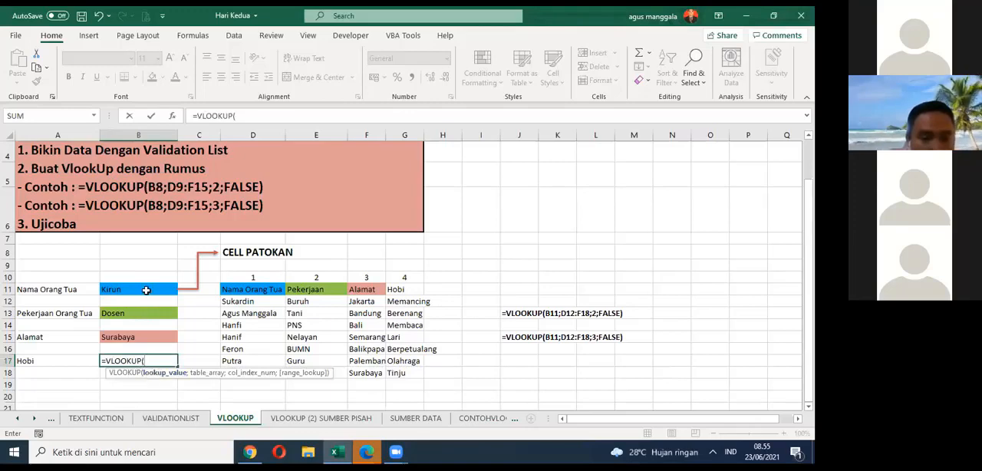
left_click(146, 289)
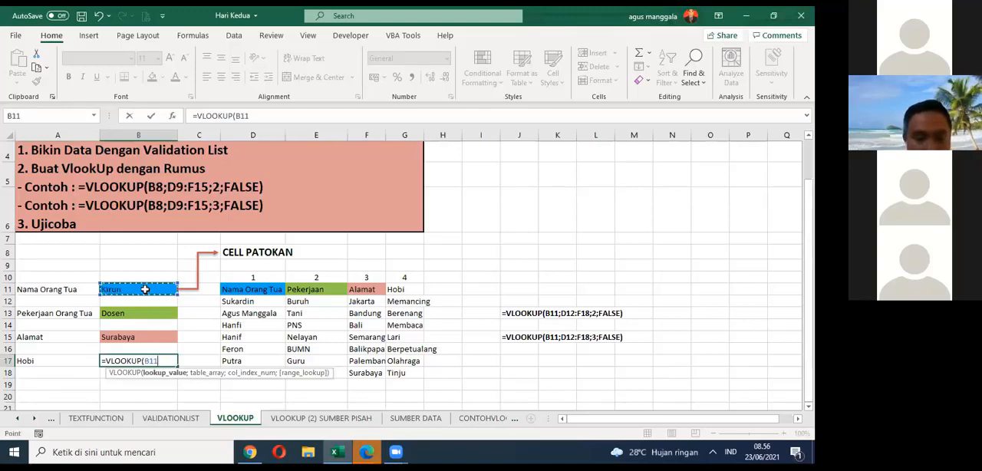
type(";")
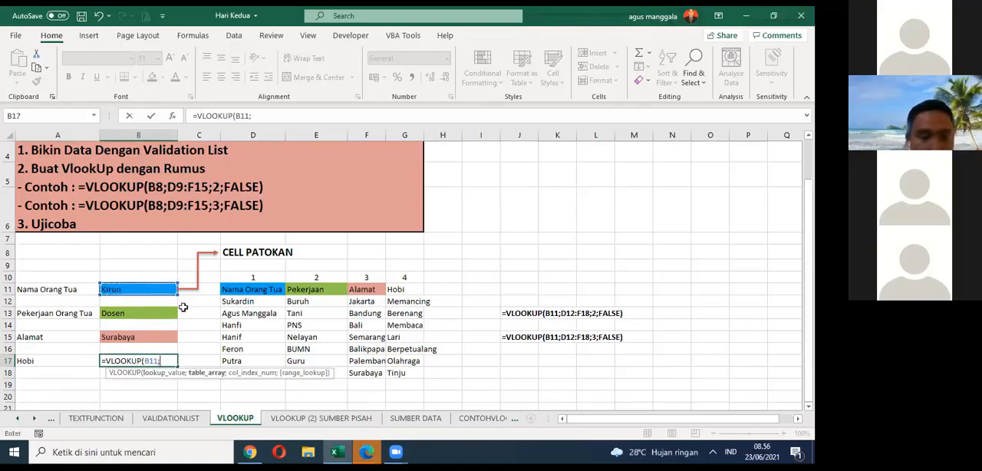
left_click_drag(249, 301, 420, 377)
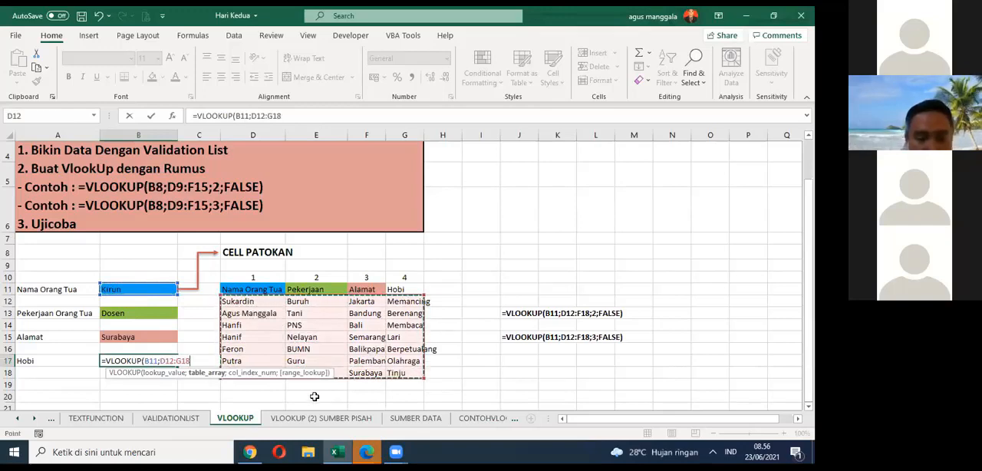
type(";")
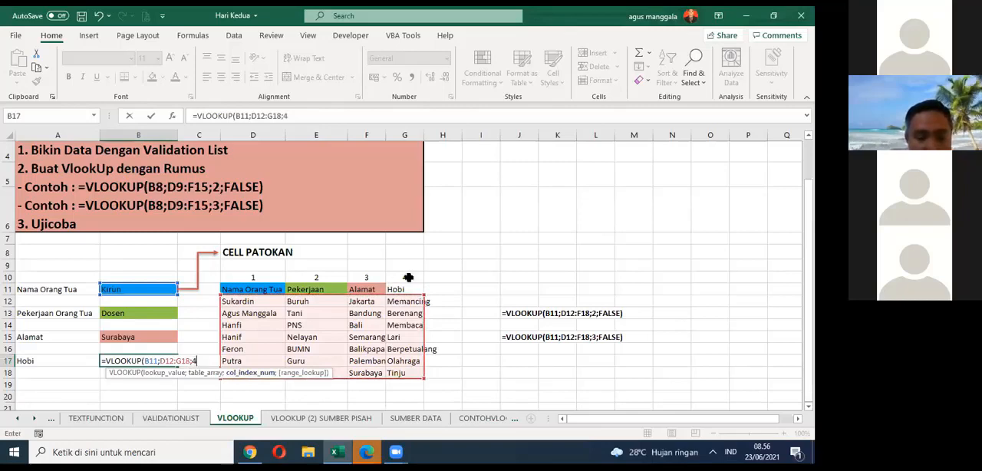
type("4")
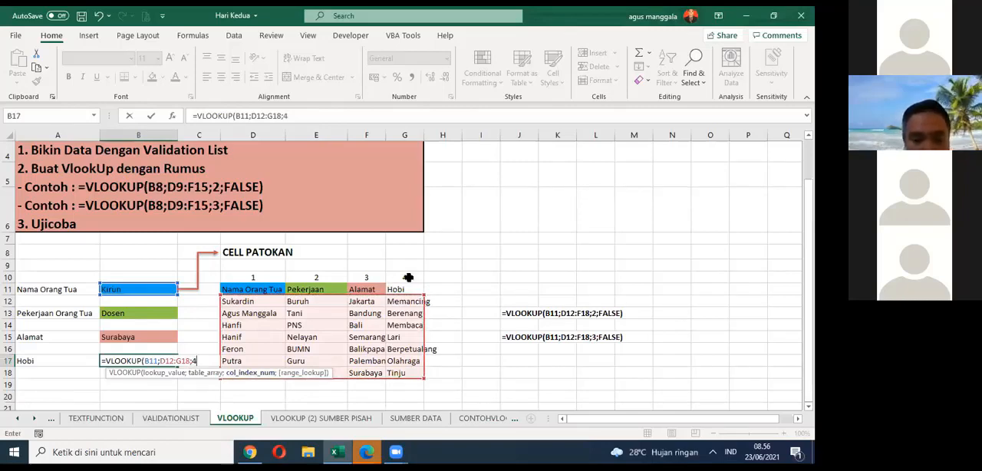
type(";")
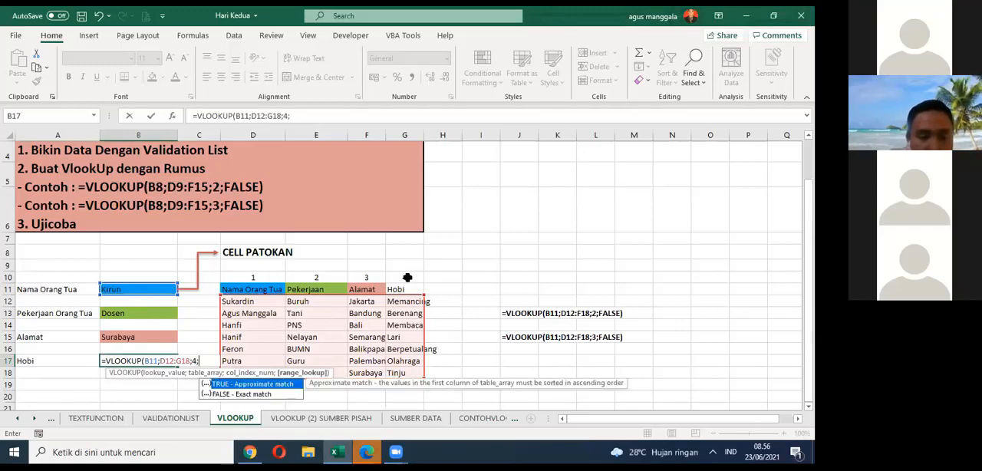
type("false")
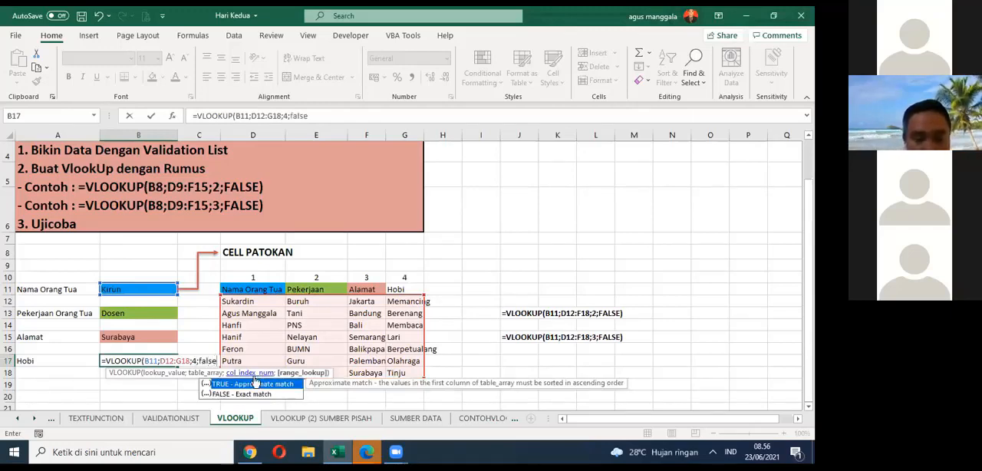
type(")")
key("Return")
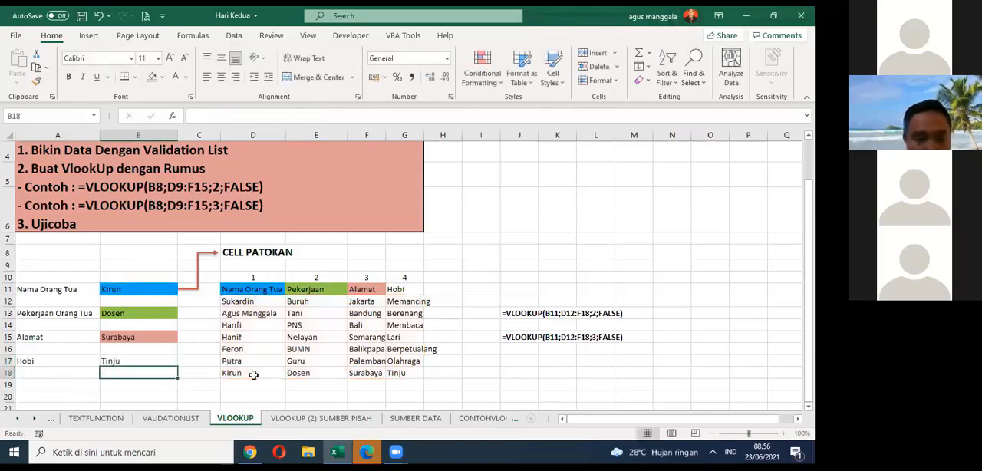
Step: Review the lookup formulas in B17, B13 and B15, and save the workbook
left_click(145, 363)
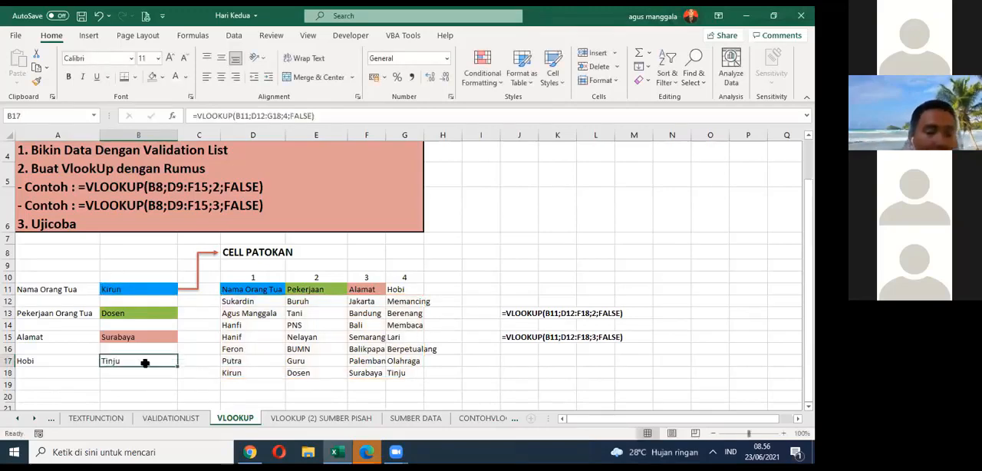
left_click(148, 314)
left_click(141, 340)
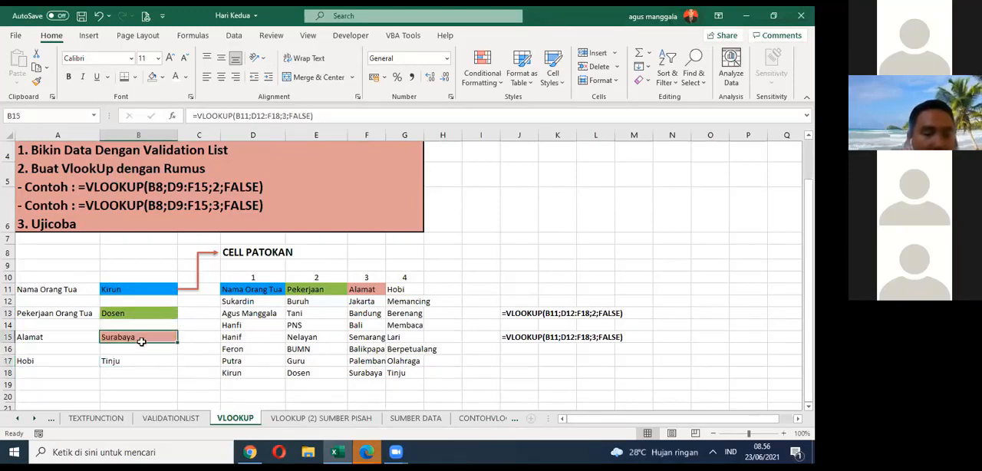
left_click(142, 369)
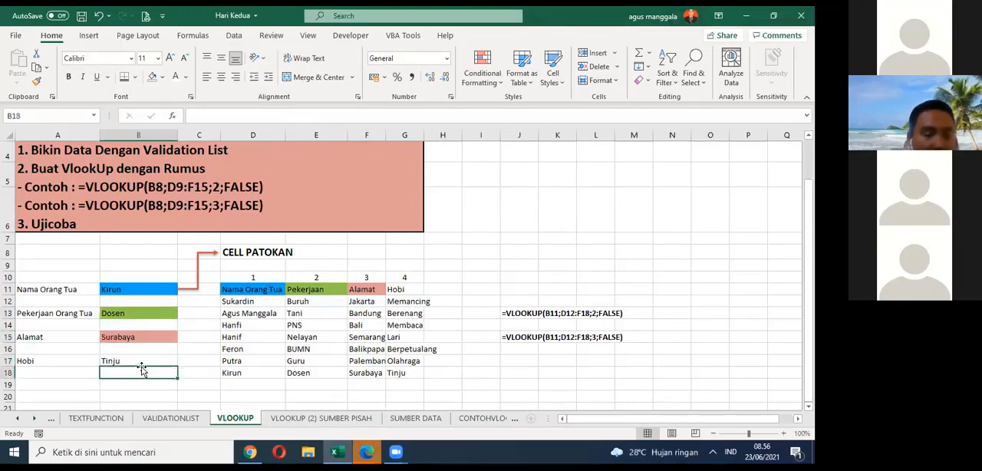
left_click(142, 360)
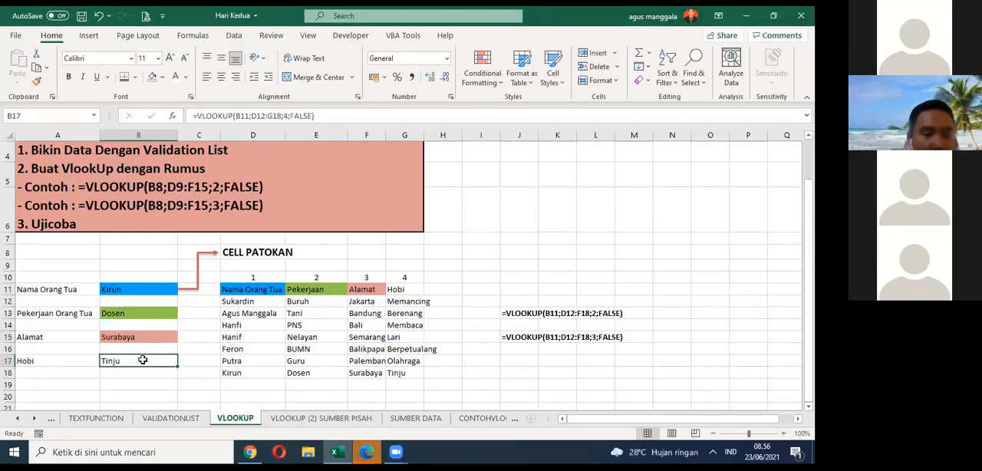
left_click(81, 15)
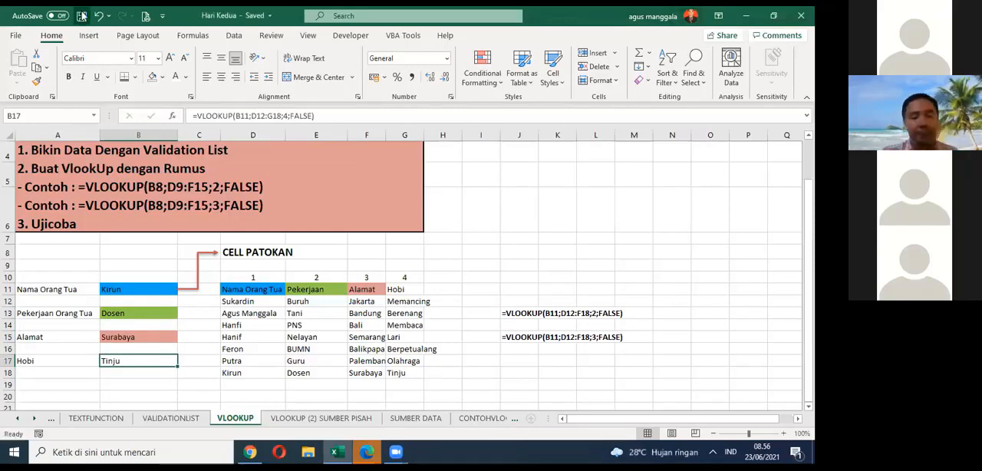
Step: Fill the Hobi header cell G11 with a medium blue theme colour
left_click(421, 291)
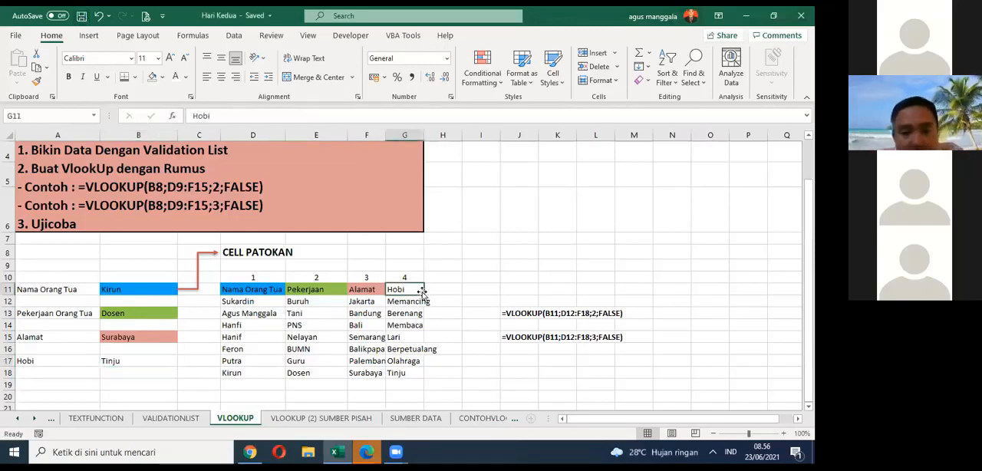
left_click(163, 78)
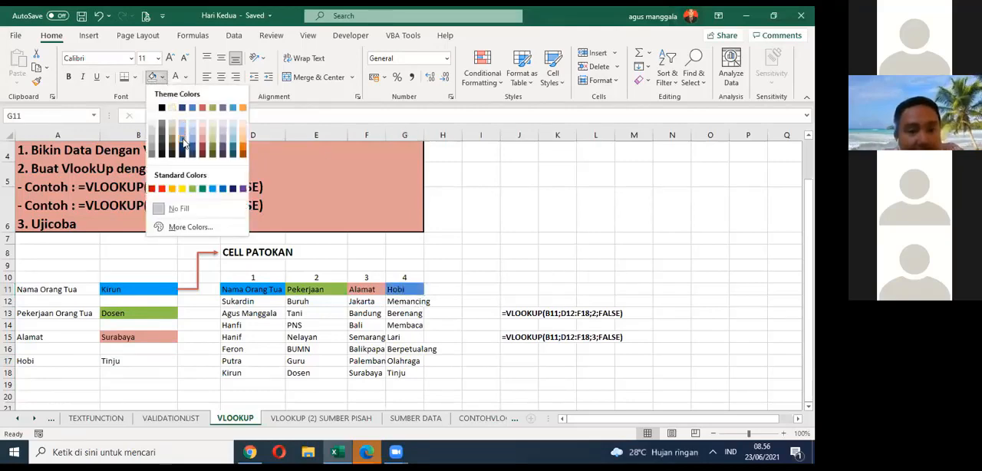
left_click(184, 142)
left_click(525, 280)
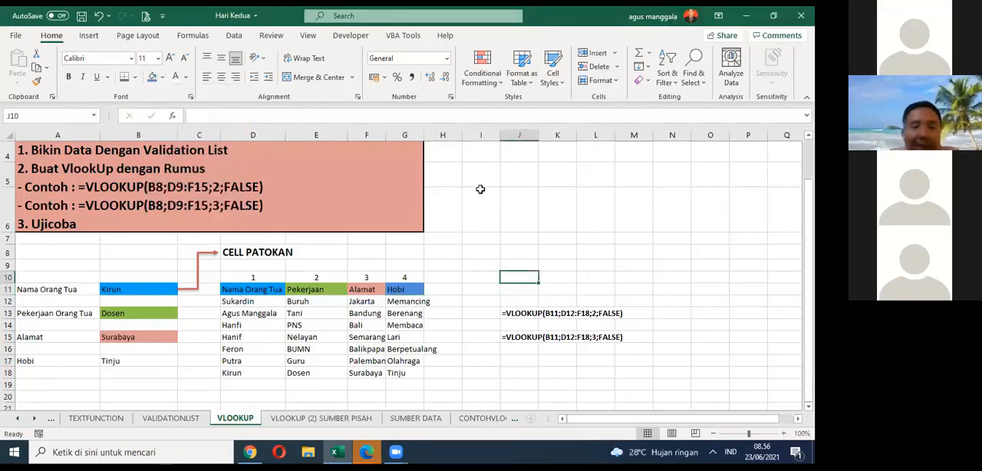
Step: Autofit column G to its Hobi entries and save the workbook
double_click(423, 135)
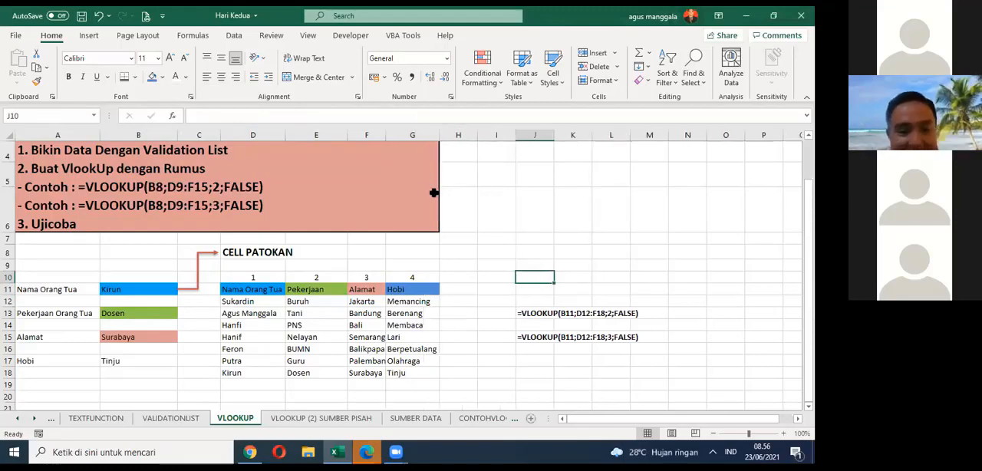
left_click(162, 357)
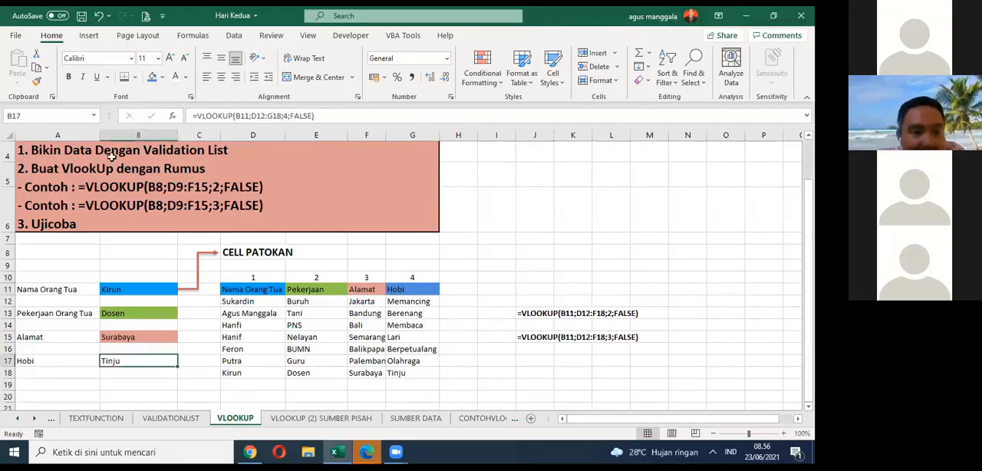
left_click(82, 16)
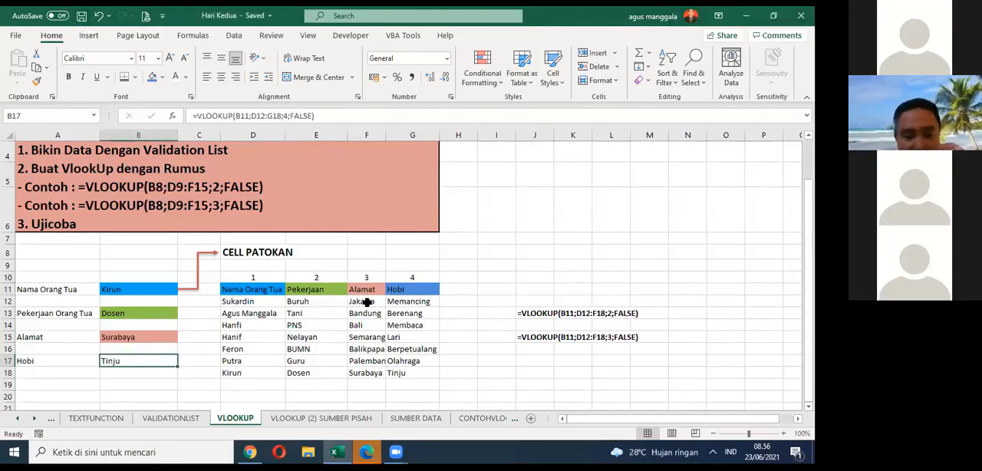
Step: Look briefly at the VLOOKUP (2) SUMBER PISAH sheet and return to the lookup table on the VLOOKUP sheet
scroll(395, 292, "down", 1)
scroll(432, 243, "up", 2)
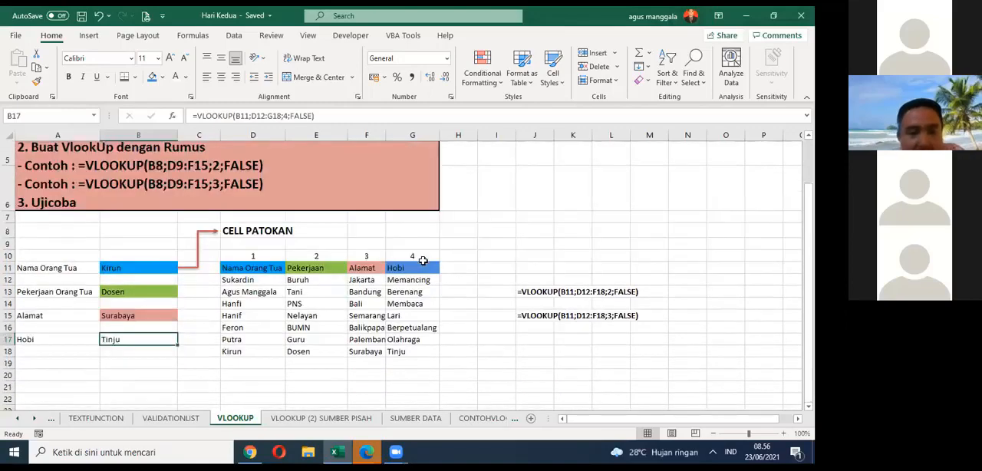
left_click(306, 419)
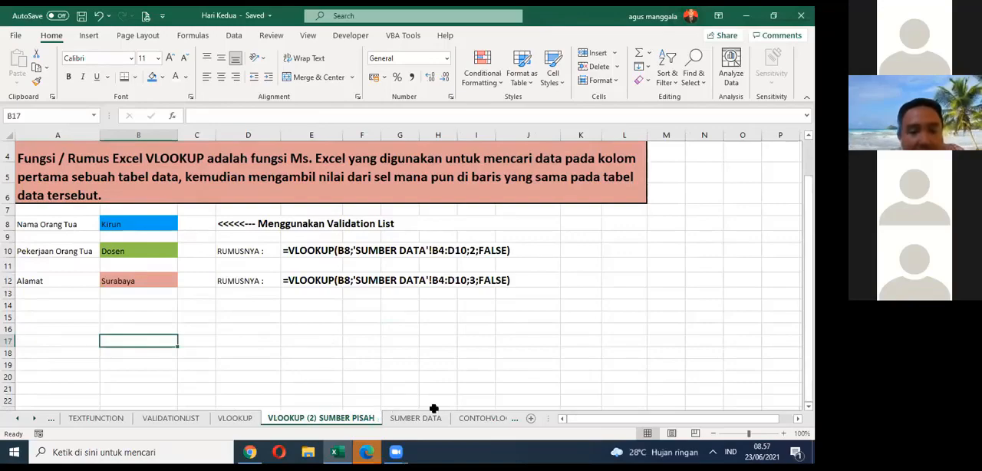
left_click(236, 419)
scroll(292, 328, "down", 1)
scroll(292, 327, "down", 1)
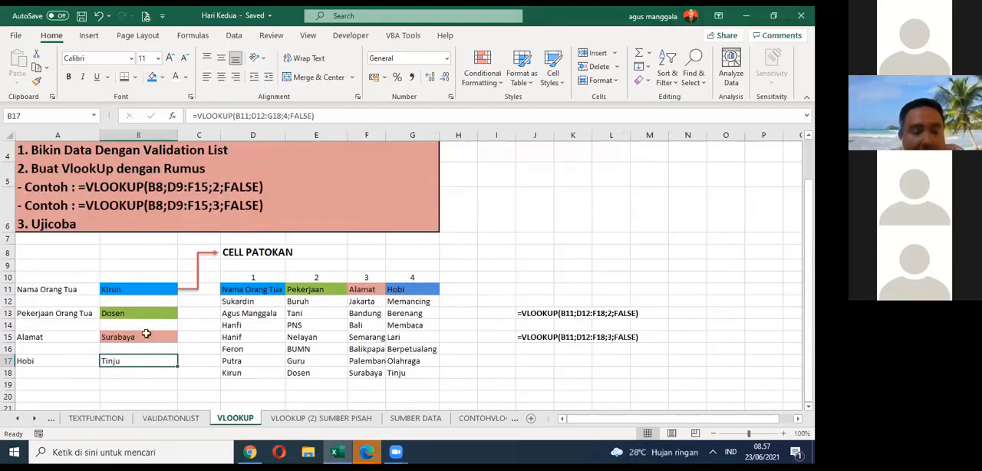
Step: Examine the lookup cell B11 and the source table D12:G18 on the VLOOKUP sheet
left_click(145, 289)
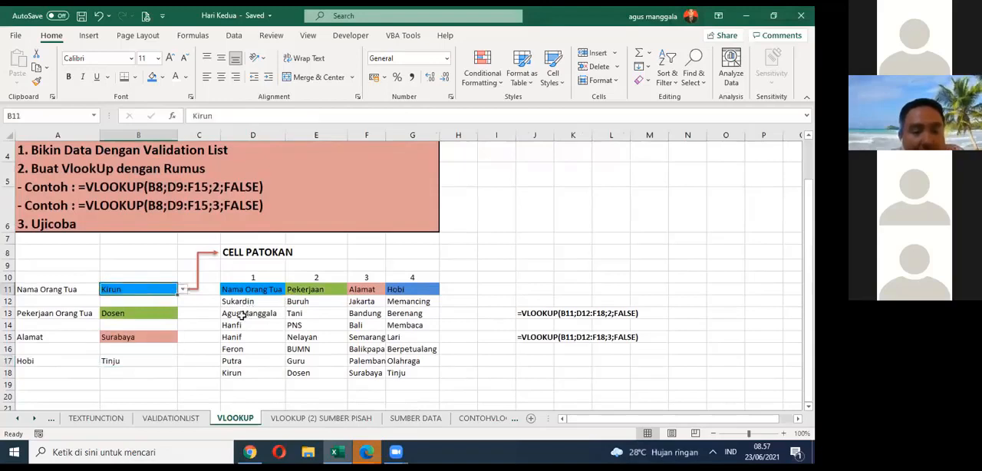
left_click(238, 304)
left_click_drag(239, 304, 320, 358)
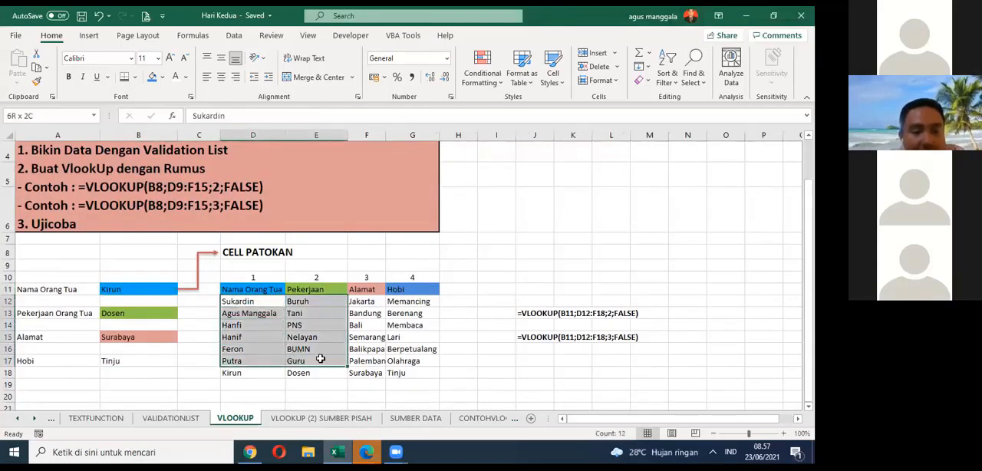
left_click(277, 268)
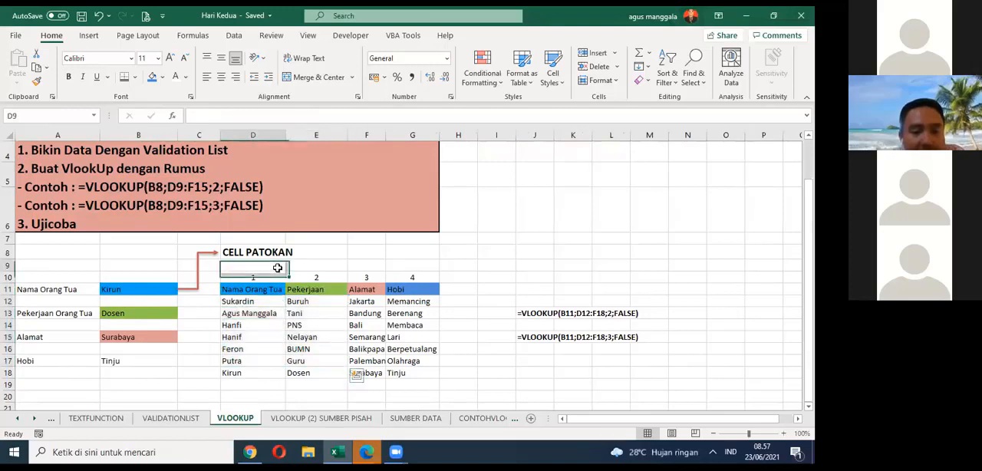
left_click(249, 300)
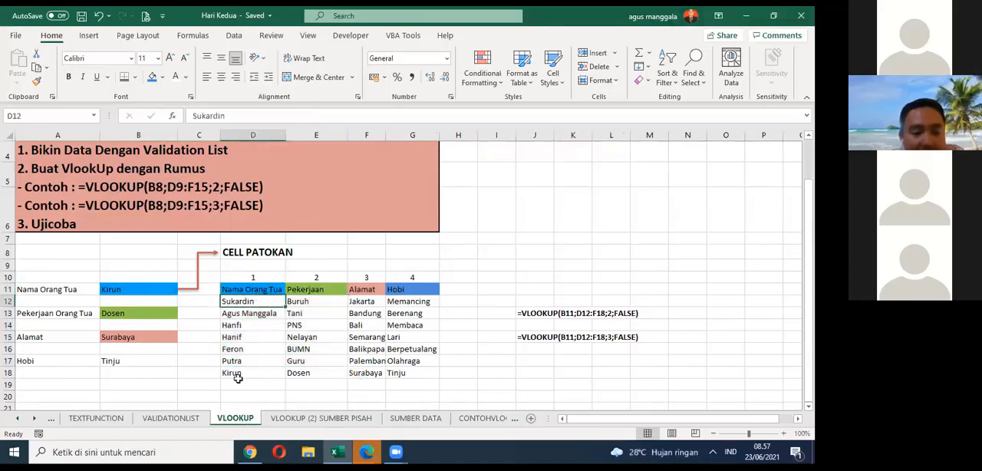
left_click_drag(237, 302, 418, 370)
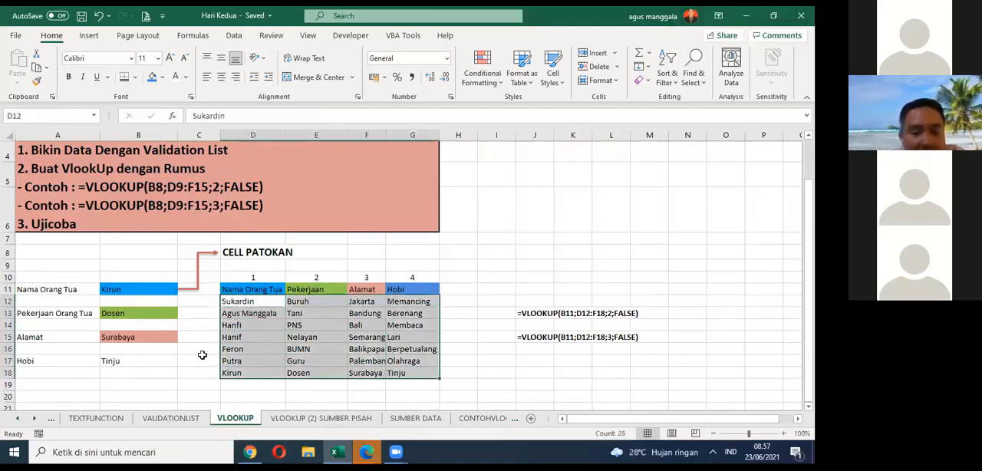
left_click(198, 349)
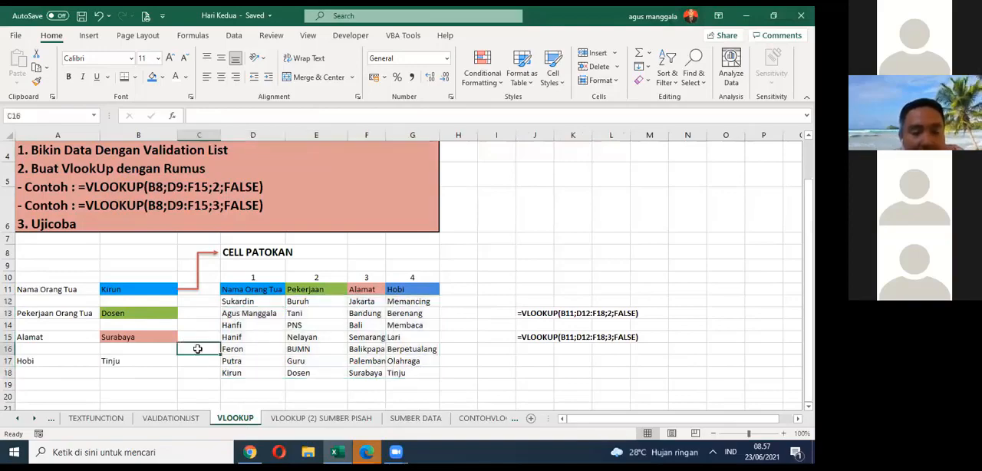
Step: Open the VLOOKUP (2) SUMBER PISAH sheet and view its example from the beginning
left_click(282, 421)
scroll(201, 306, "up", 1)
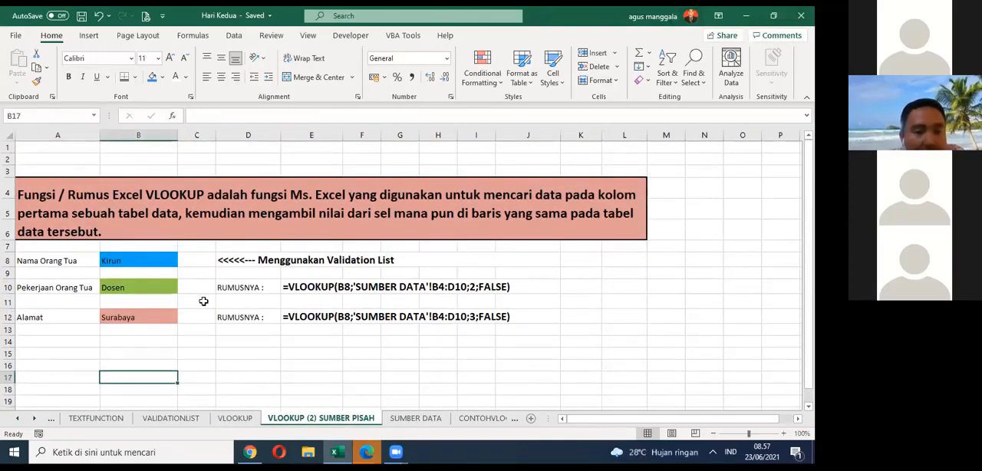
Step: Test the B8 validation list with the first and sixth listed names and inspect the Pekerjaan formula in B10
left_click(157, 265)
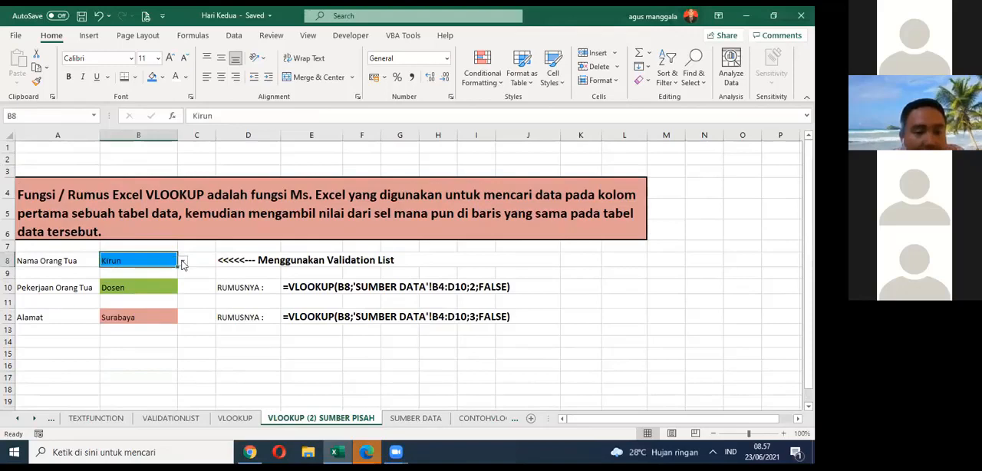
left_click(182, 263)
left_click(184, 269)
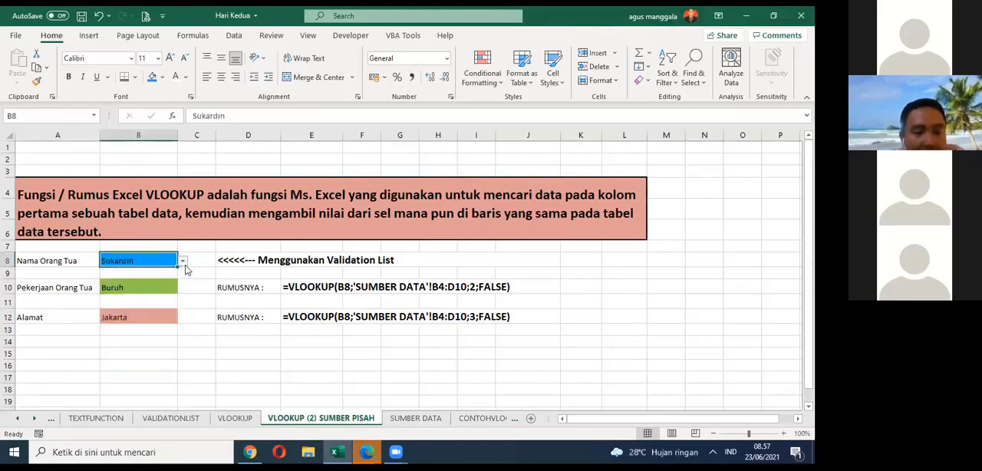
left_click(183, 261)
left_click(163, 309)
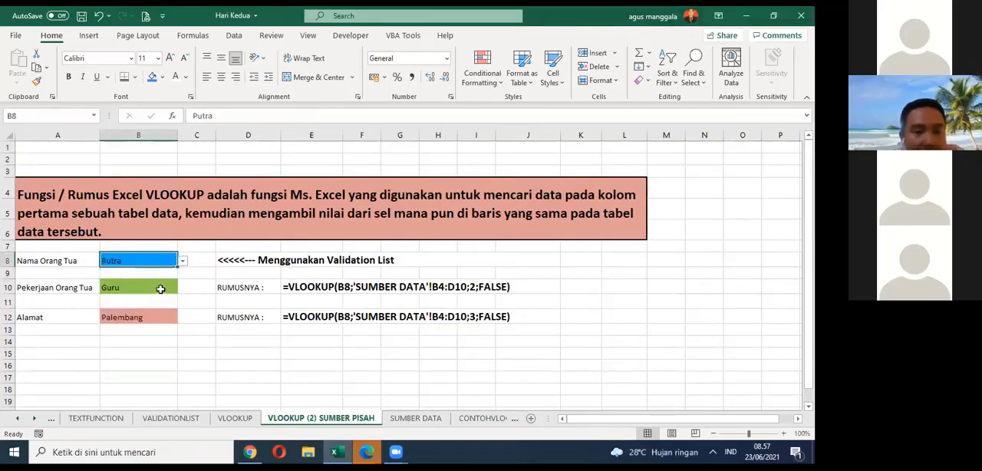
left_click(160, 287)
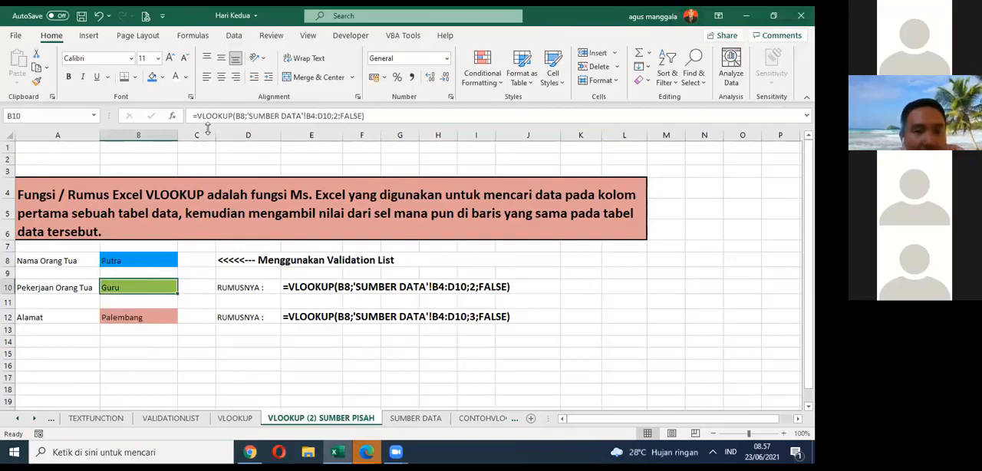
left_click(283, 357)
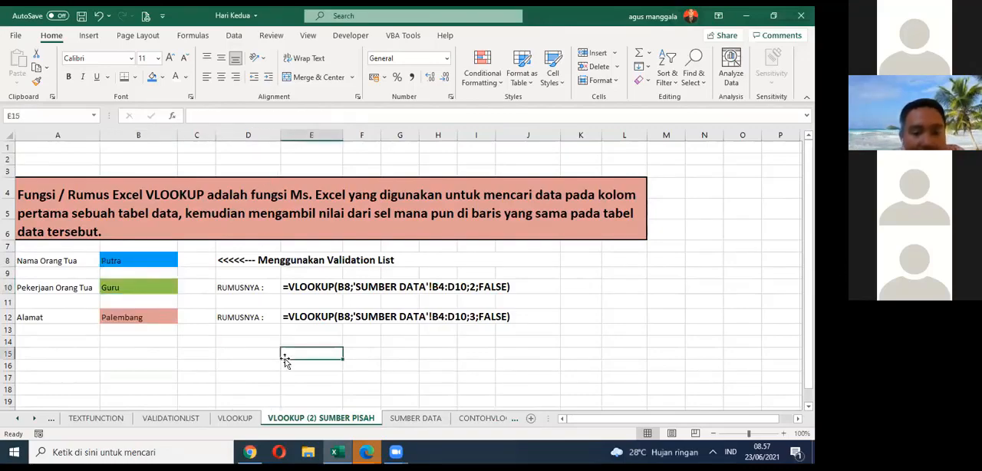
Step: Compare the source table B4:D10 on the SUMBER DATA sheet with D11:G18 on the VLOOKUP sheet and return to VLOOKUP (2) SUMBER PISAH
left_click(408, 419)
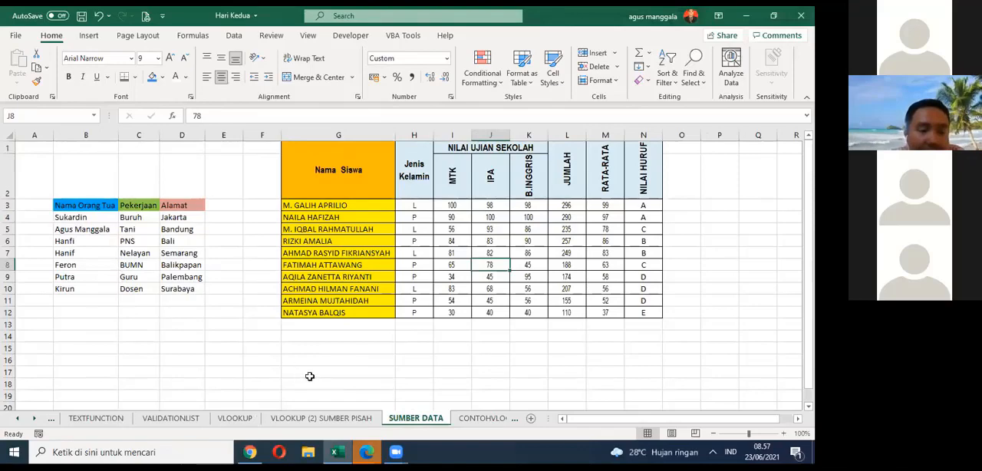
left_click_drag(81, 218, 193, 286)
left_click(183, 341)
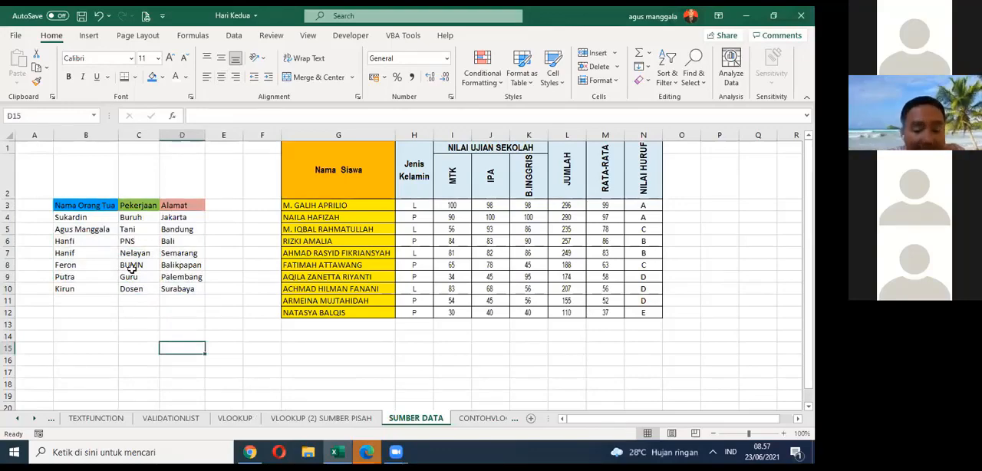
left_click(321, 418)
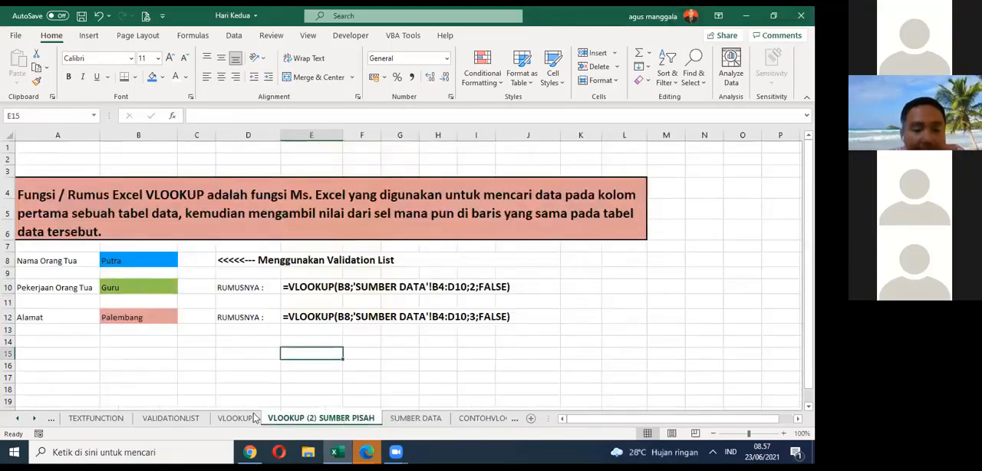
left_click(234, 418)
left_click_drag(234, 290, 420, 371)
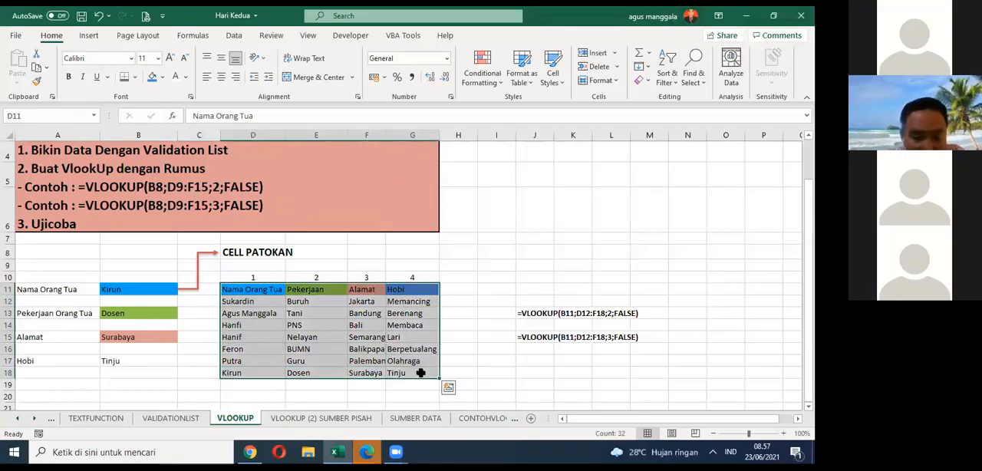
left_click(338, 418)
Step: Test the lookup by choosing the third and fifth listed names in B8, and reopen the name list without picking another
left_click(150, 259)
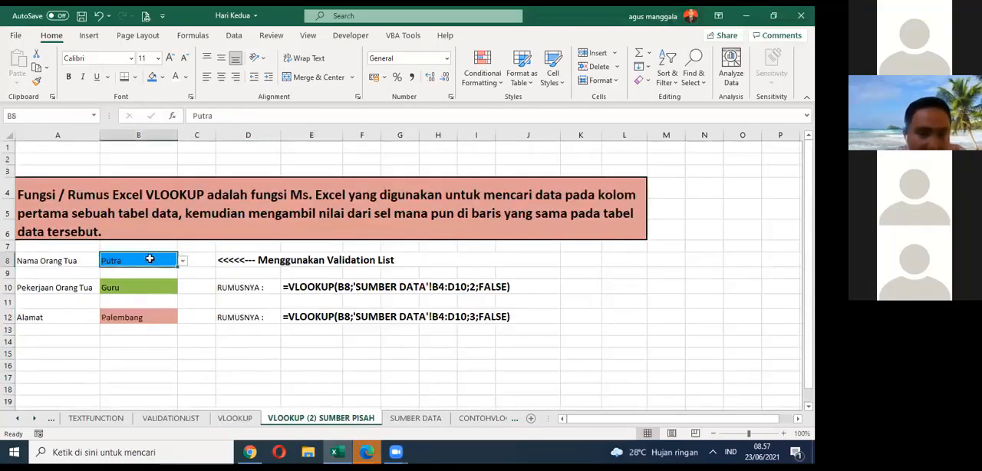
left_click(183, 264)
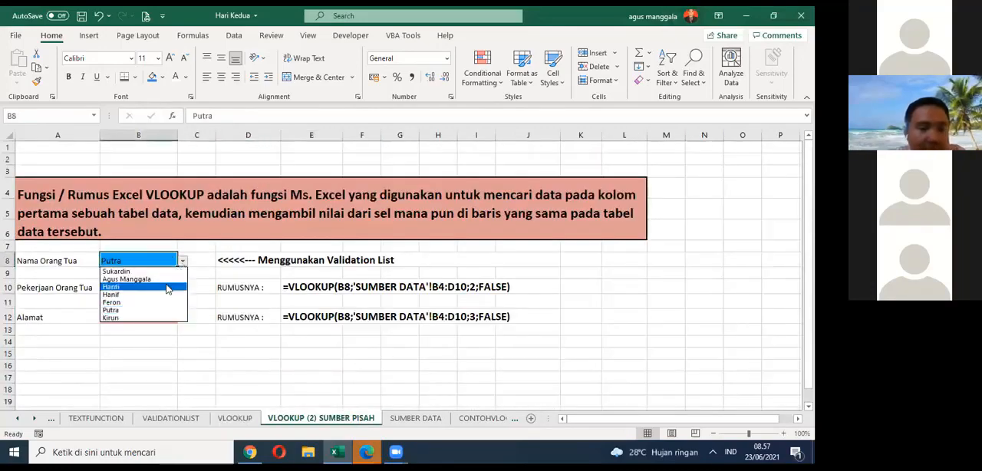
left_click(163, 286)
left_click(182, 264)
left_click(150, 302)
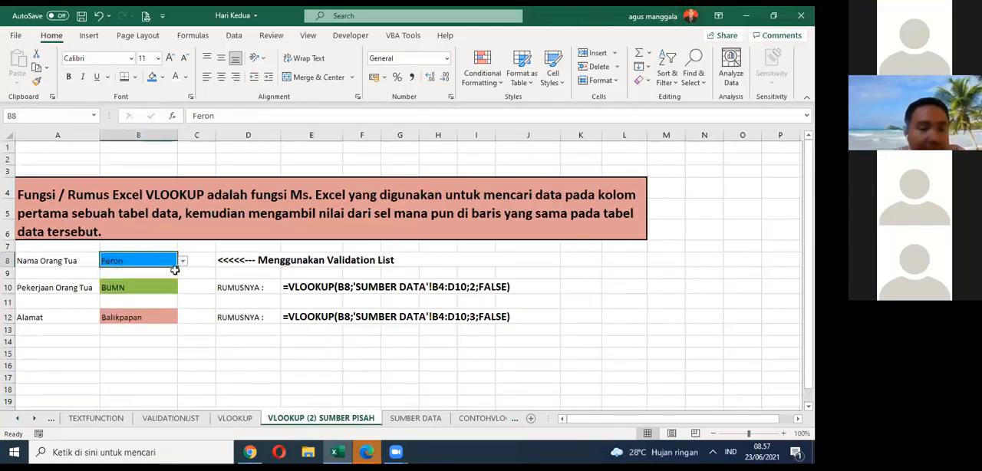
left_click(183, 264)
key("Escape")
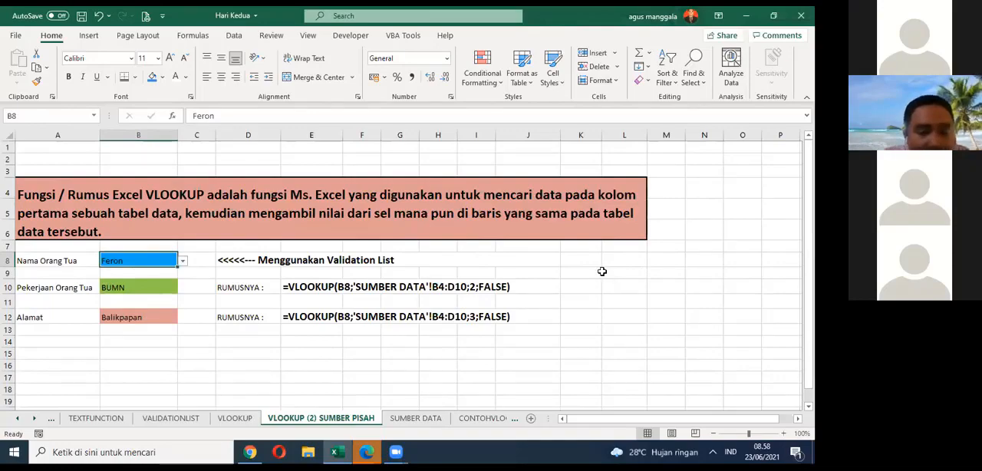
Step: Rename the source data sheet as SUMBER DATA
left_click(406, 423)
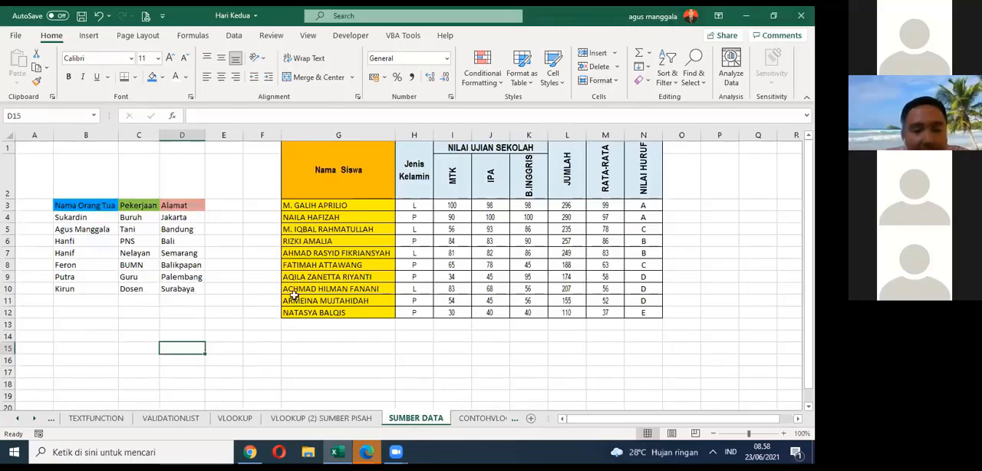
right_click(419, 422)
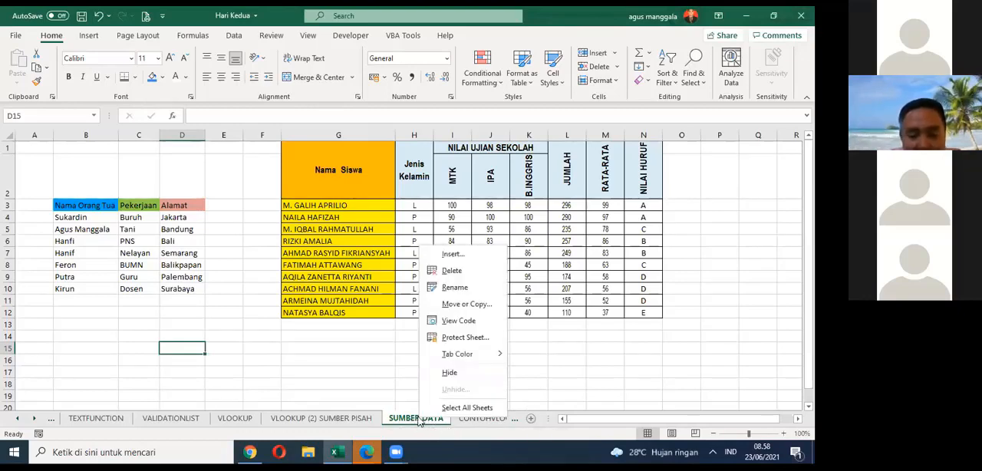
left_click(454, 288)
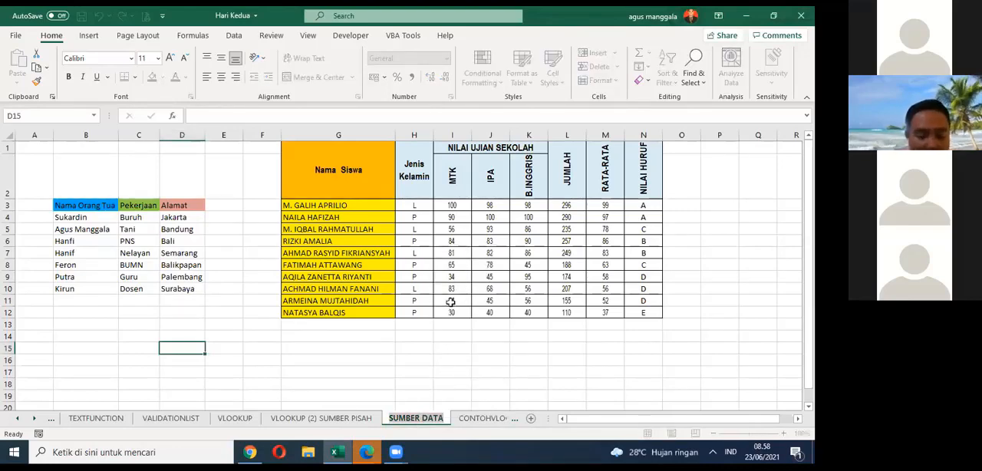
type("SUMBER")
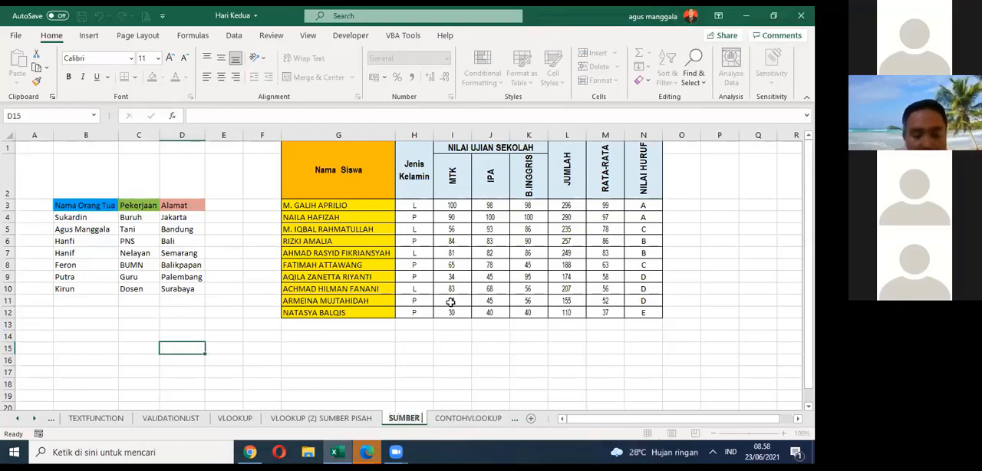
type(" DATA")
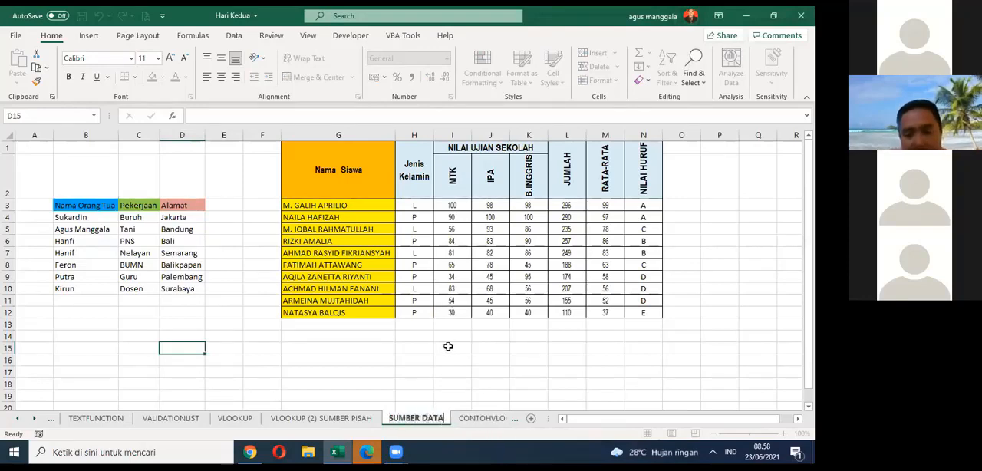
left_click(449, 347)
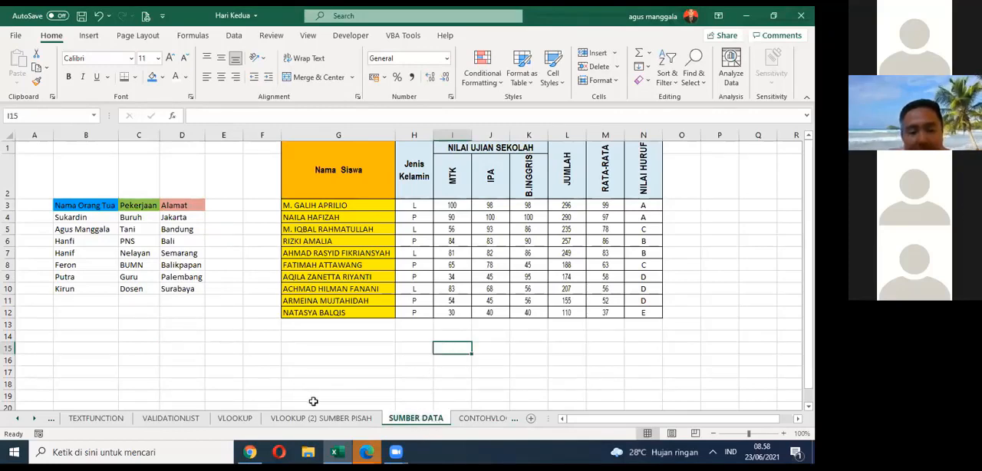
Step: Examine the lookup cell B8, the formula in B10 and the validation list note in D8 against the SUMBER DATA source table
left_click(97, 220)
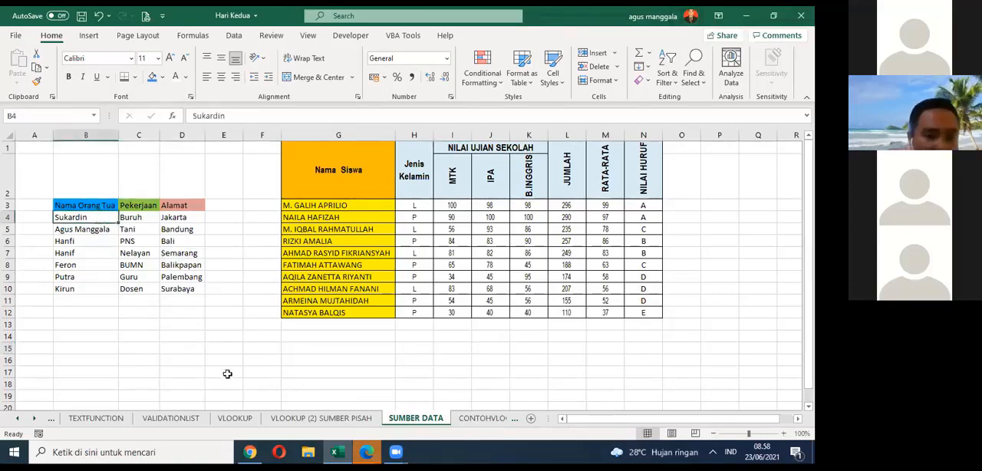
left_click(307, 418)
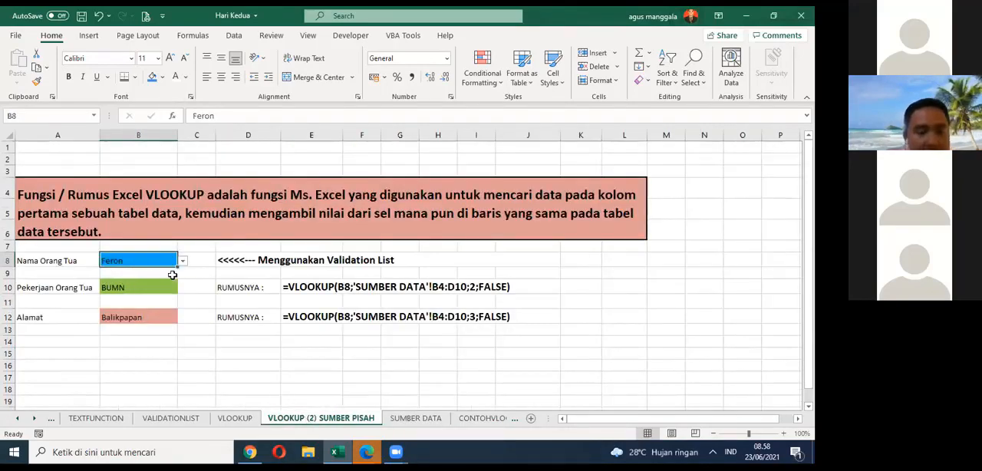
left_click(109, 289)
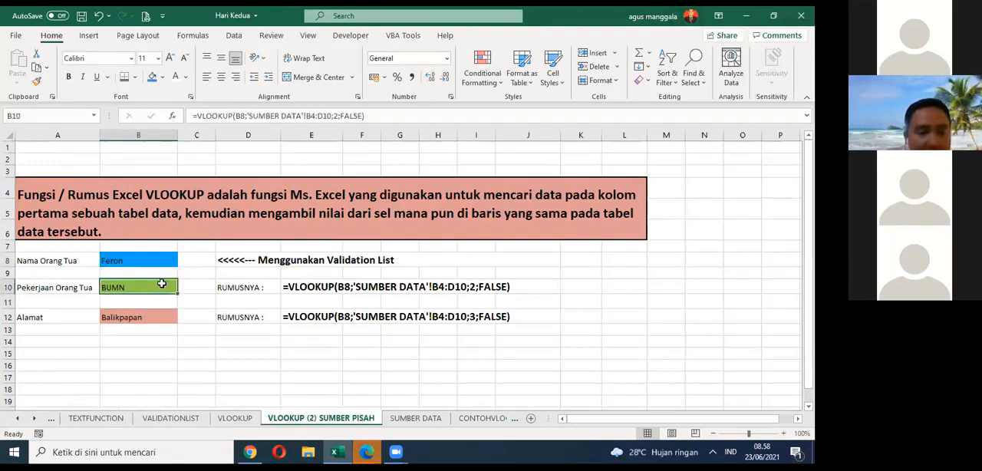
left_click(166, 258)
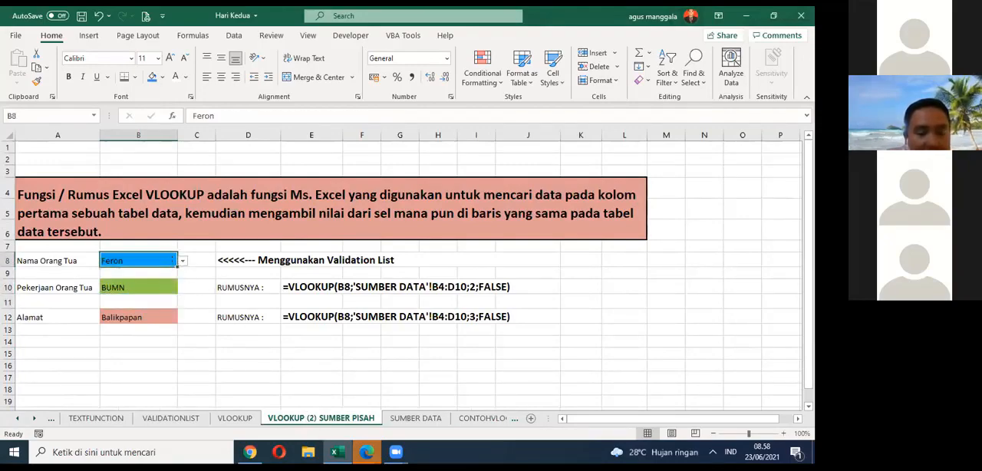
left_click(414, 418)
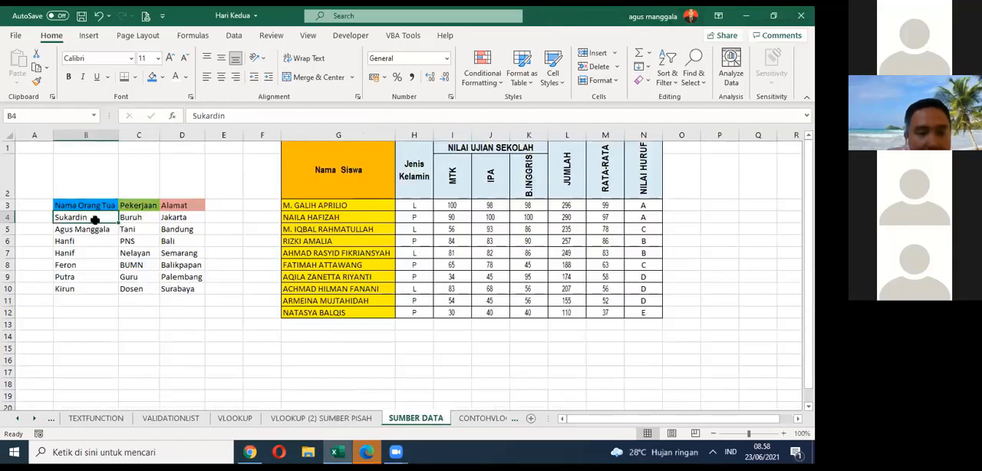
left_click(330, 418)
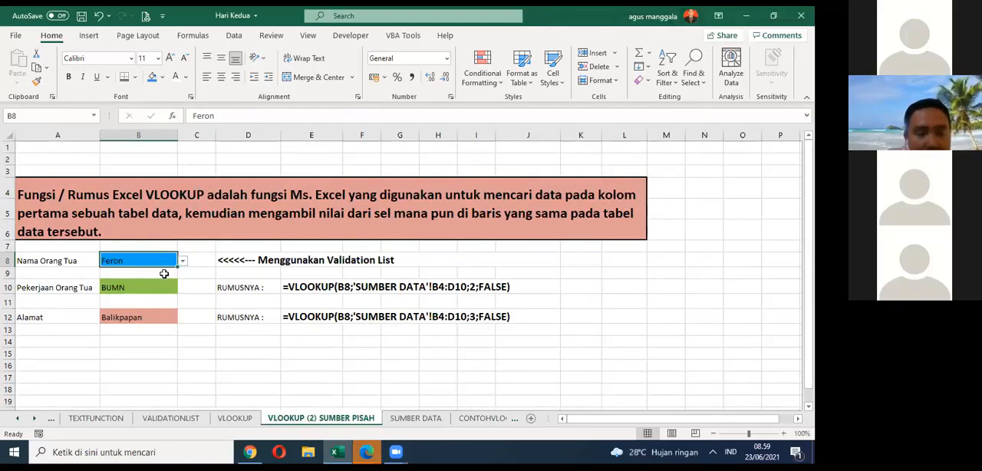
left_click(169, 286)
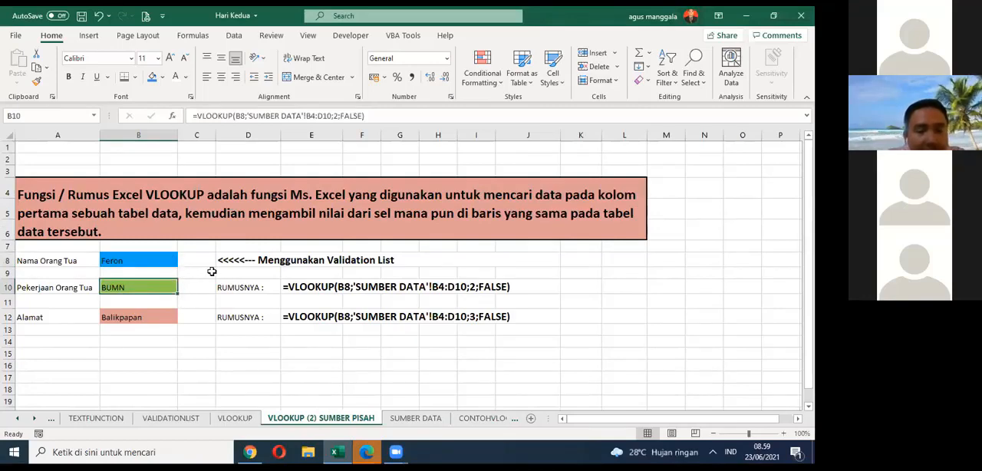
left_click(341, 260)
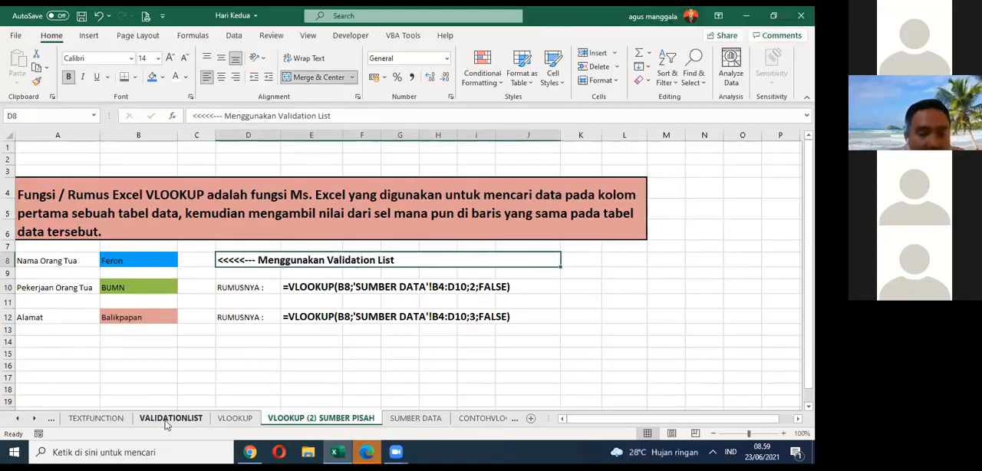
Step: Try the last listed name in B8 and finish with the second name from the validation list
left_click(159, 260)
left_click(183, 261)
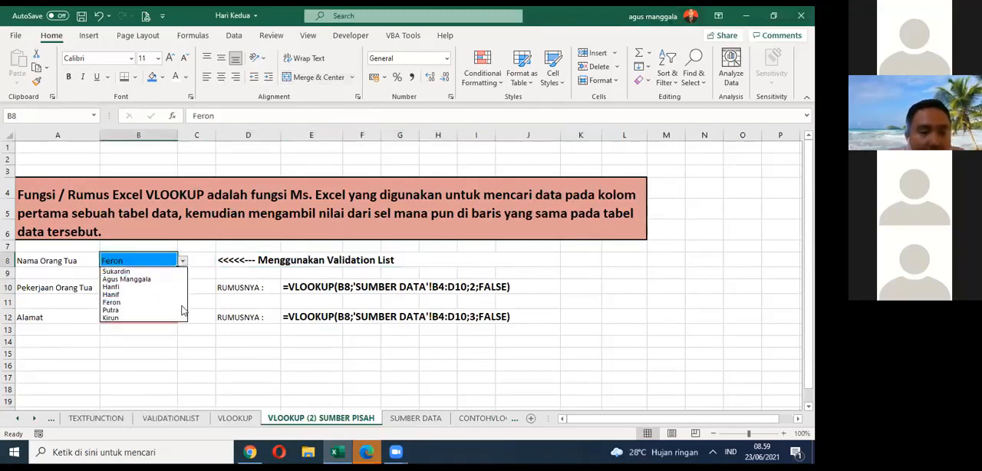
left_click(181, 317)
left_click(183, 261)
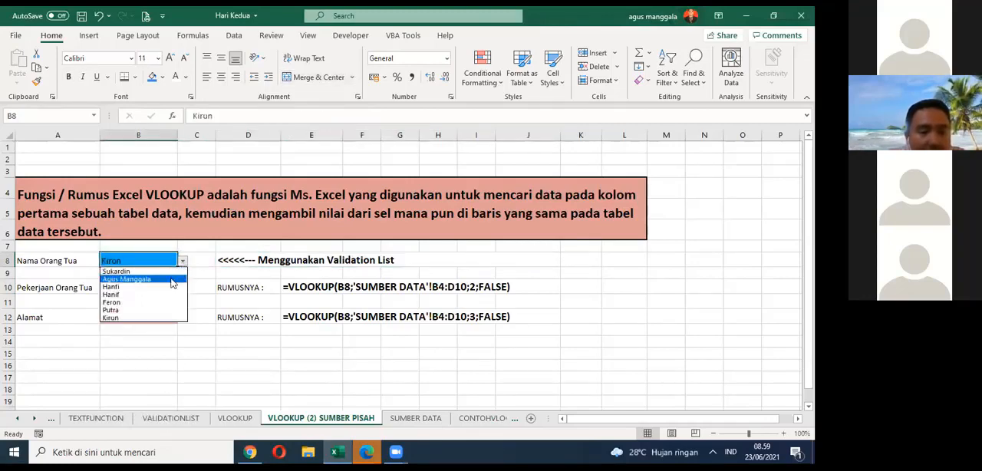
left_click(172, 279)
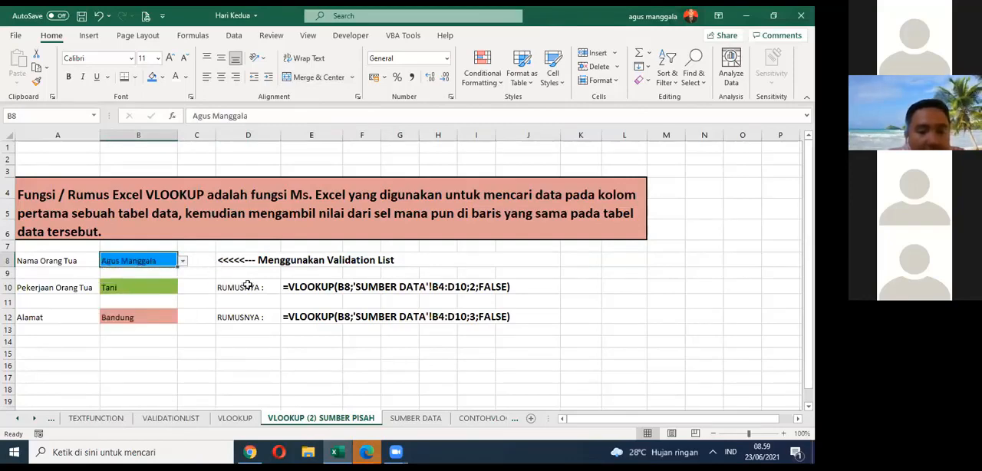
Step: Examine the written formulas in rows 10 and 12 and the source range B4:D10 on the SUMBER DATA sheet
left_click(248, 285)
left_click(320, 290)
left_click(258, 318)
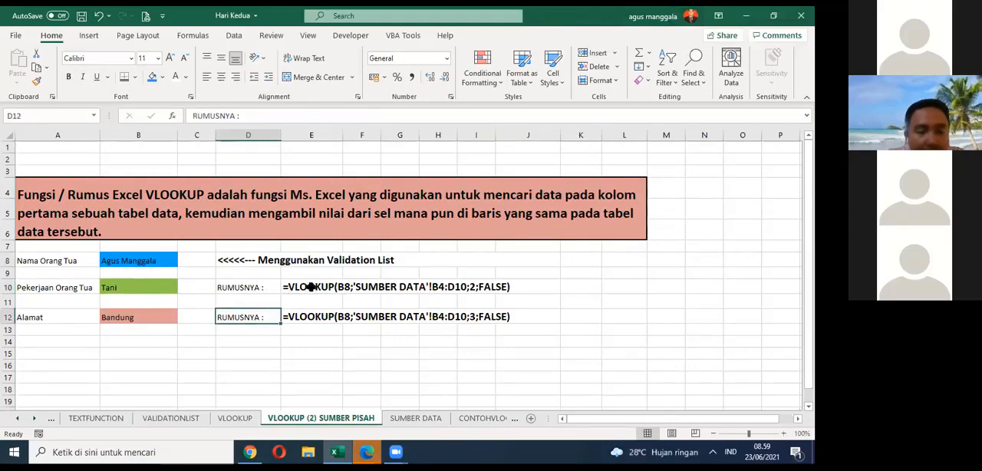
left_click(398, 418)
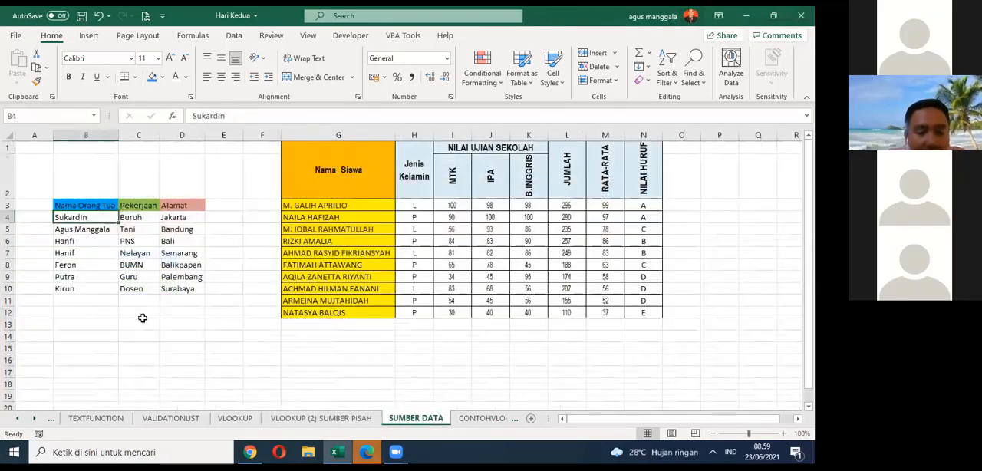
left_click_drag(80, 219, 87, 285)
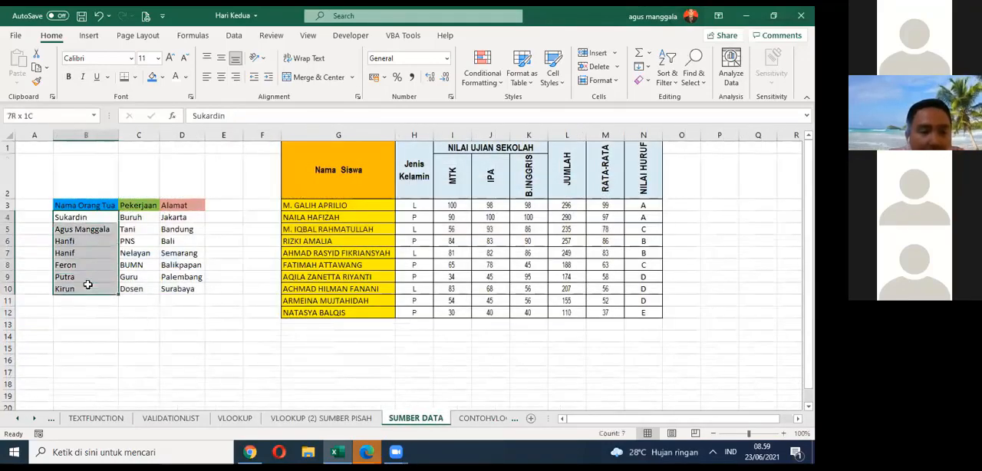
left_click_drag(107, 222, 187, 290)
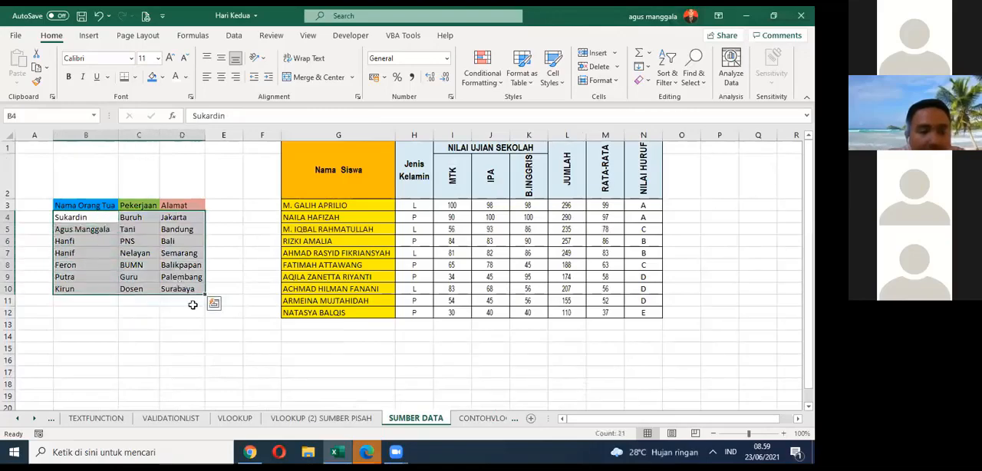
left_click(196, 313)
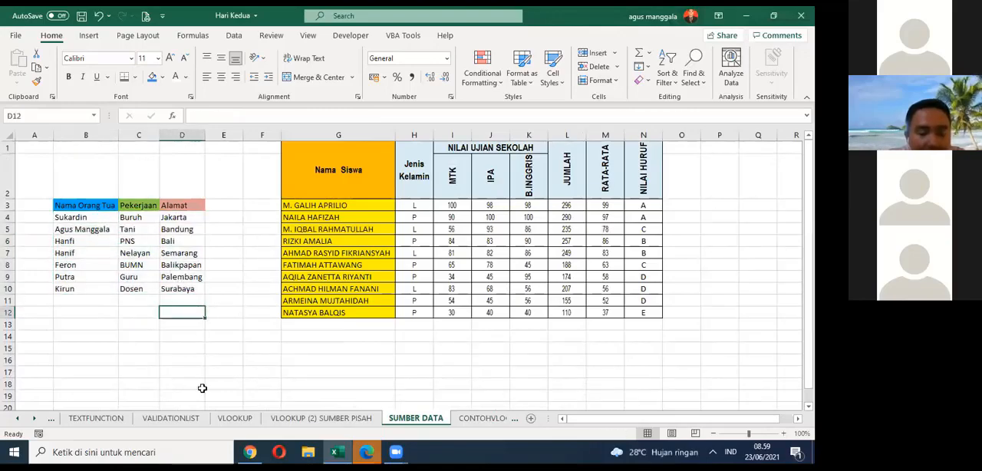
Step: Copy the lookup block A8:B12 on the VLOOKUP (2) SUMBER PISAH sheet and paste it at A15
left_click(218, 420)
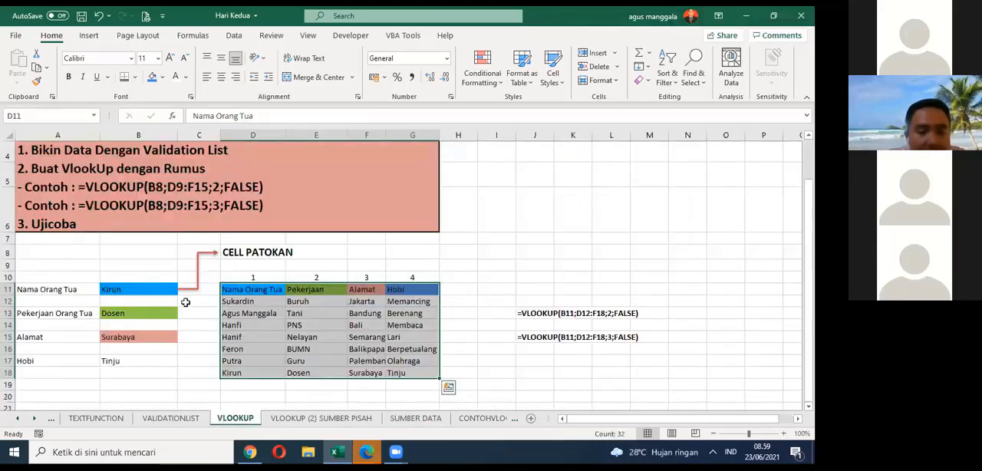
left_click(301, 416)
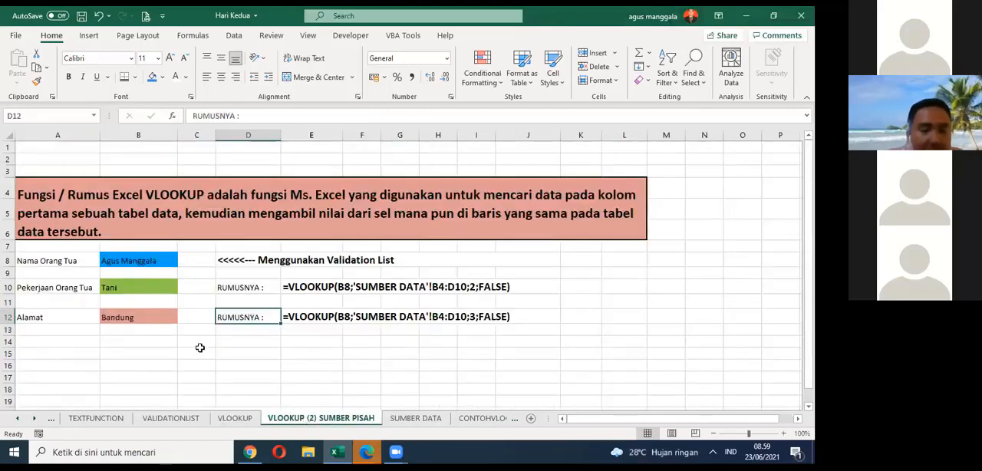
left_click(200, 350)
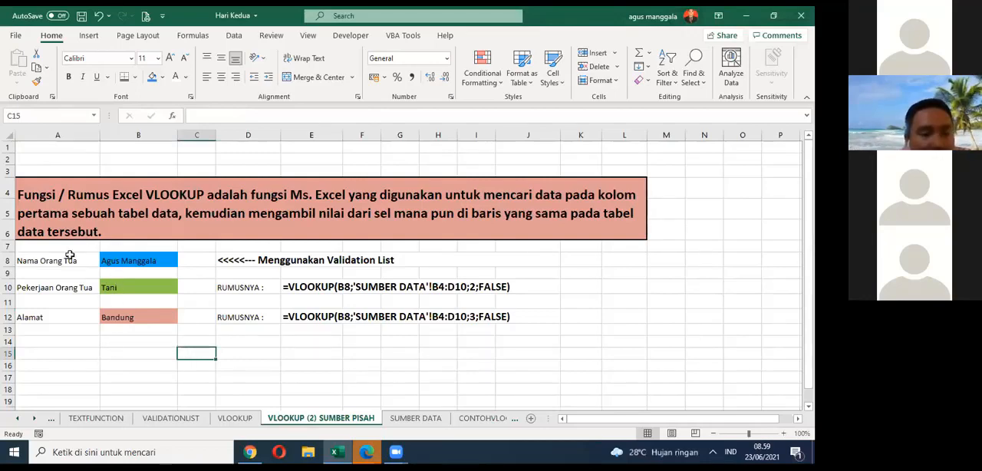
left_click_drag(67, 256, 130, 316)
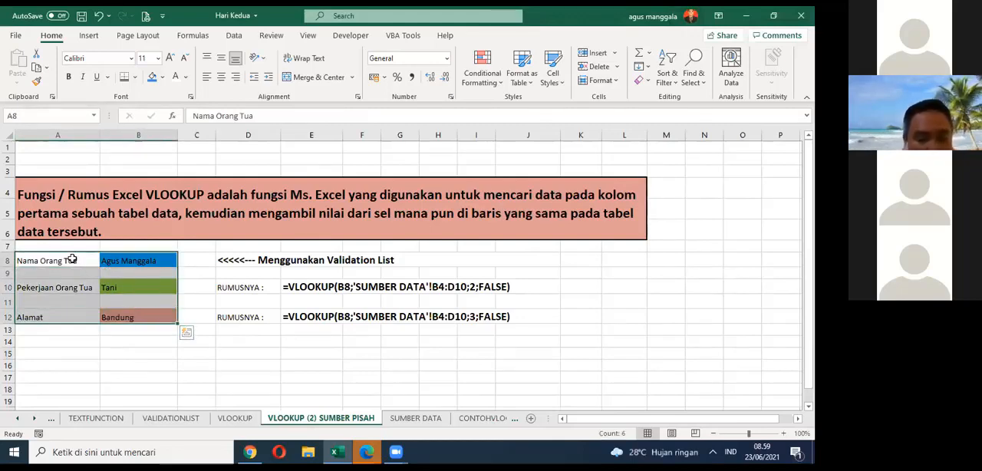
key("ctrl+c")
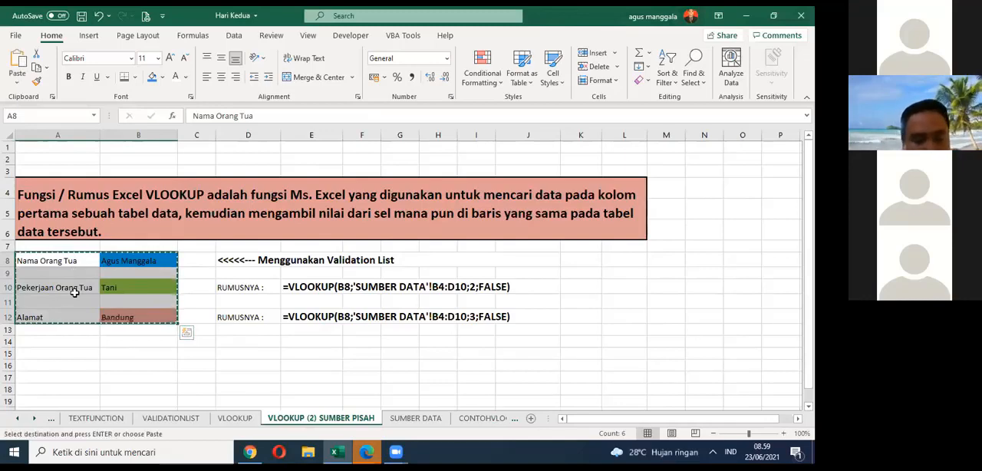
key("ctrl+q")
left_click(66, 355)
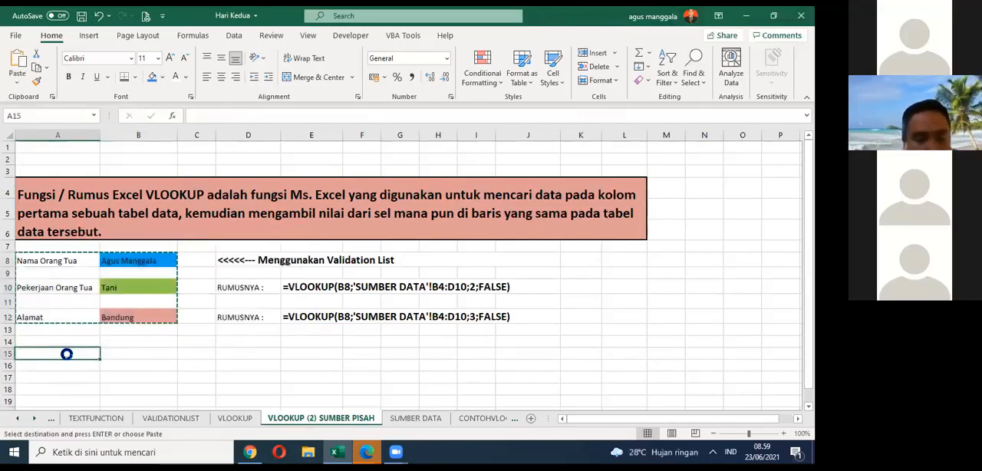
key("ctrl+v")
key("Escape")
scroll(193, 340, "down", 2)
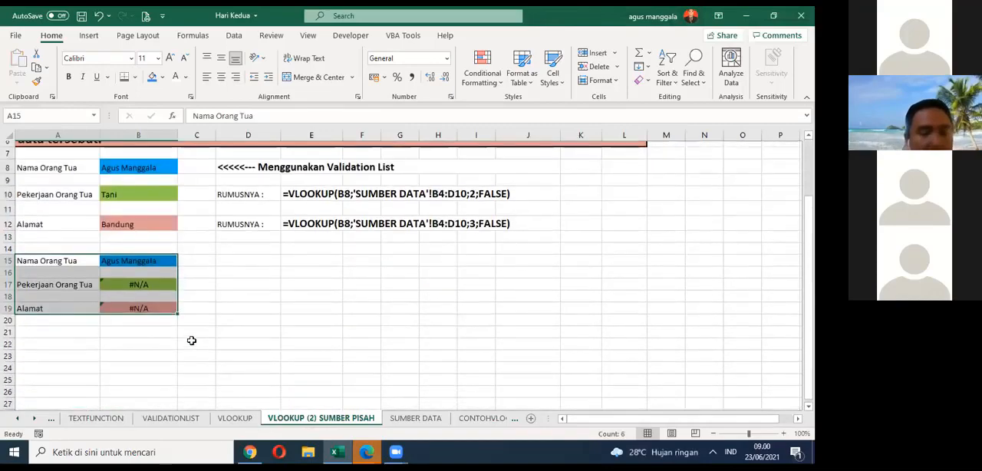
scroll(214, 337, "up", 2)
scroll(214, 337, "down", 1)
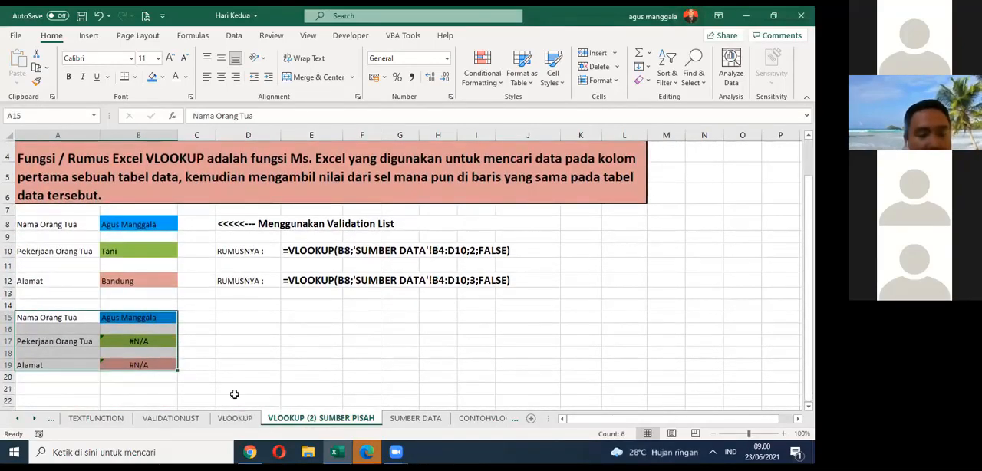
Step: Clear the copied formulas from B17 and B19 and save the workbook
left_click(170, 319)
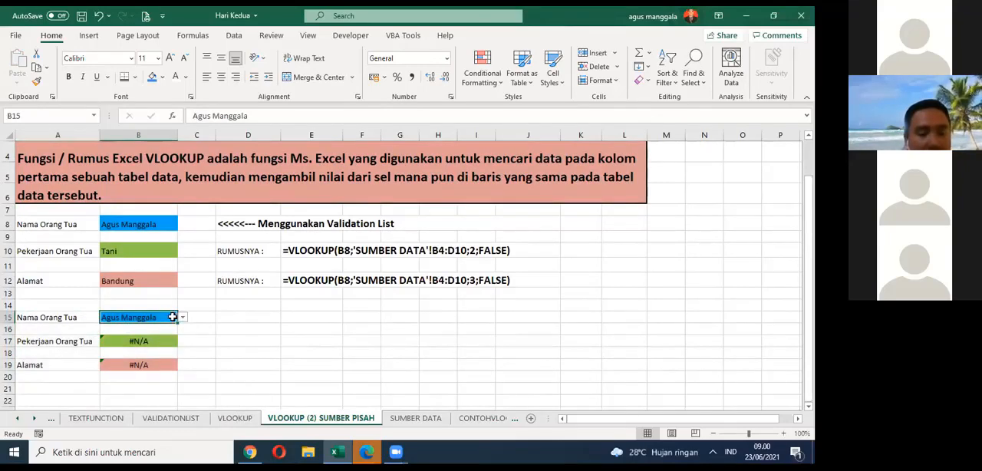
left_click(145, 342)
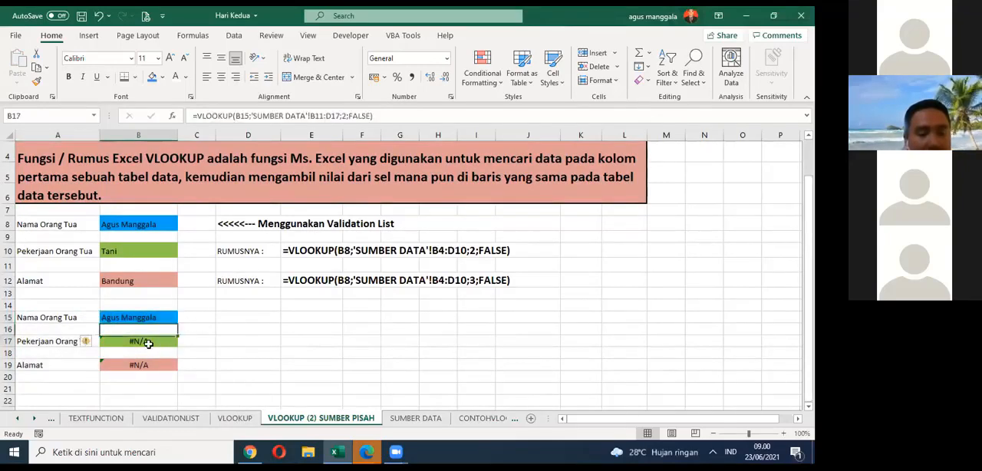
key("Delete")
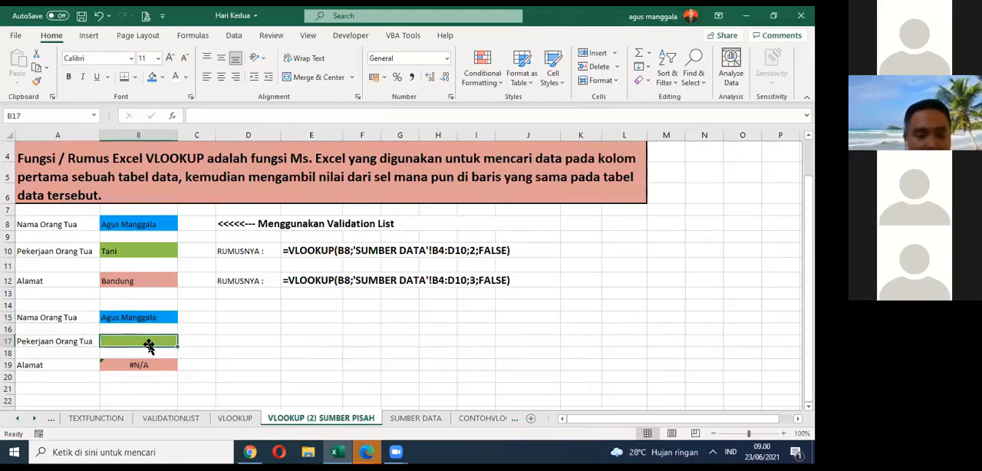
left_click(167, 362)
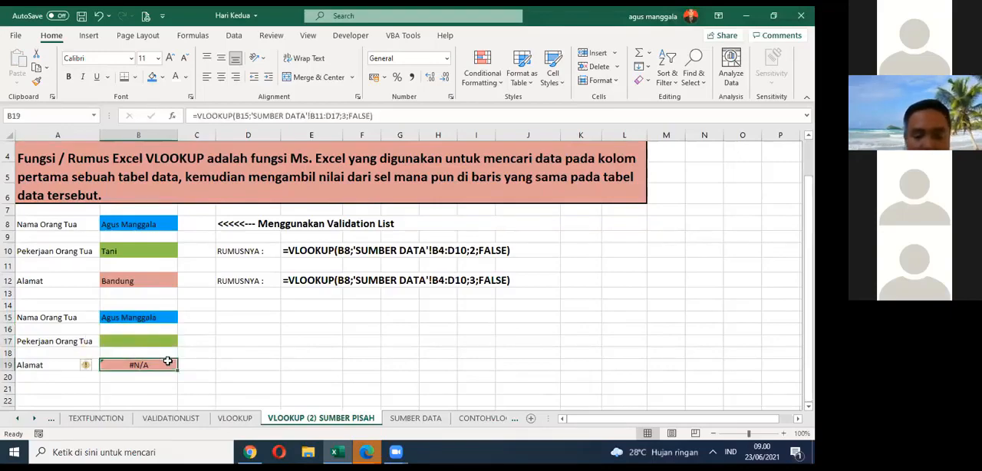
key("Delete")
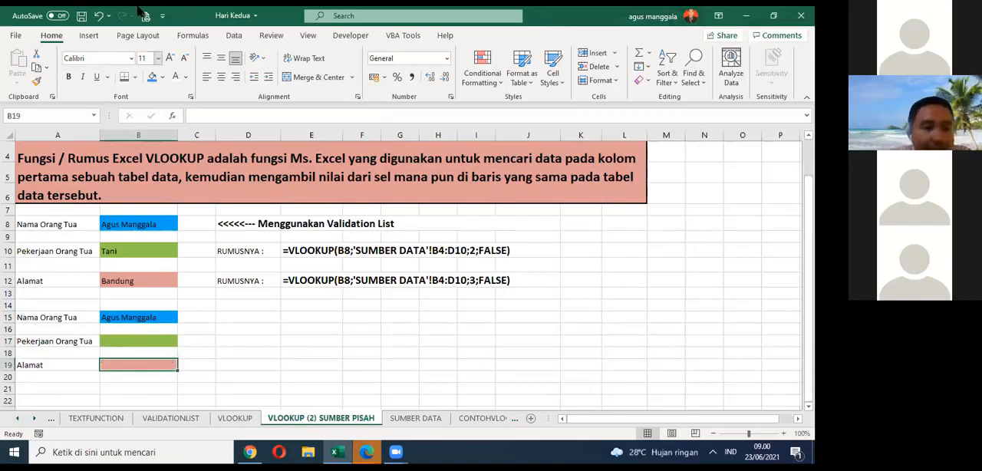
key("ctrl+s")
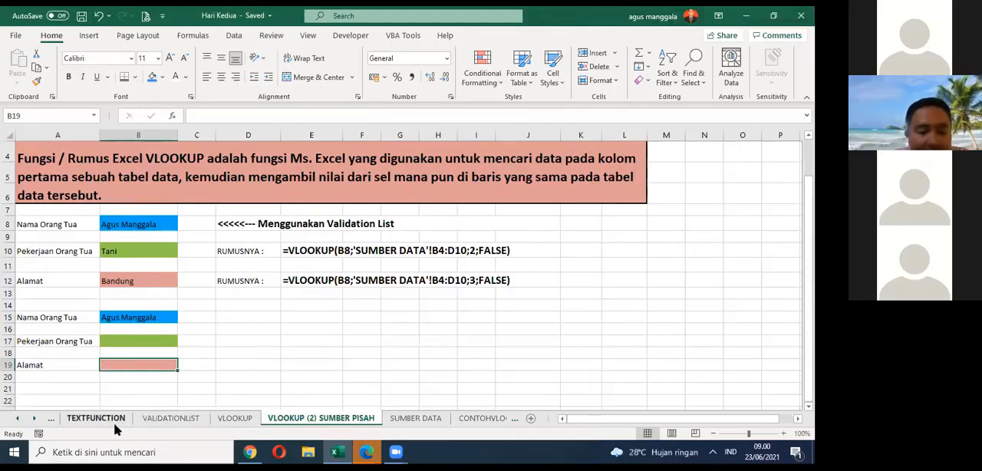
Step: Compare the same-sheet source table D12:G18 on the VLOOKUP sheet with the separate source table on the SUMBER DATA sheet
left_click(191, 420)
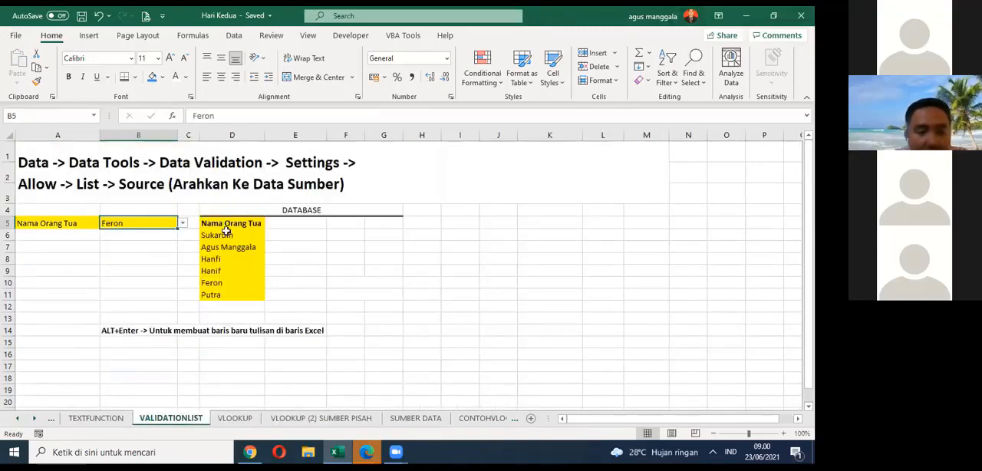
left_click(234, 418)
left_click_drag(242, 301, 421, 368)
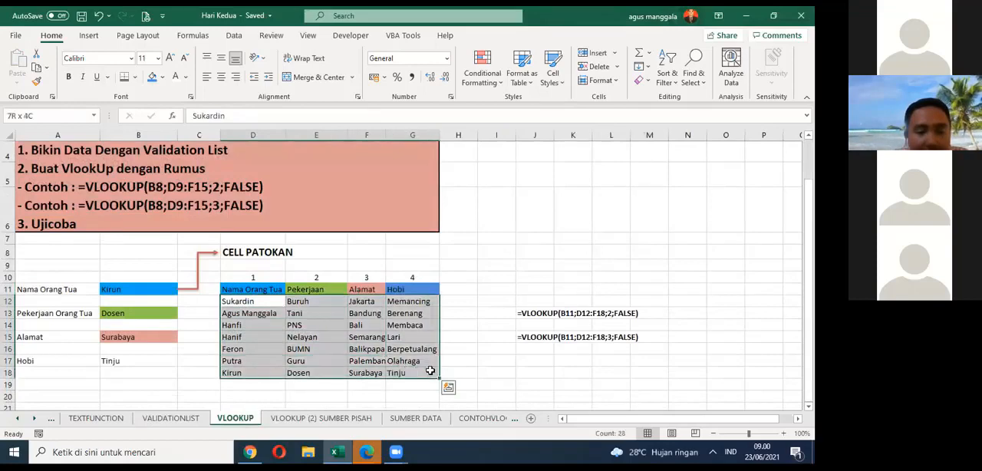
left_click(364, 395)
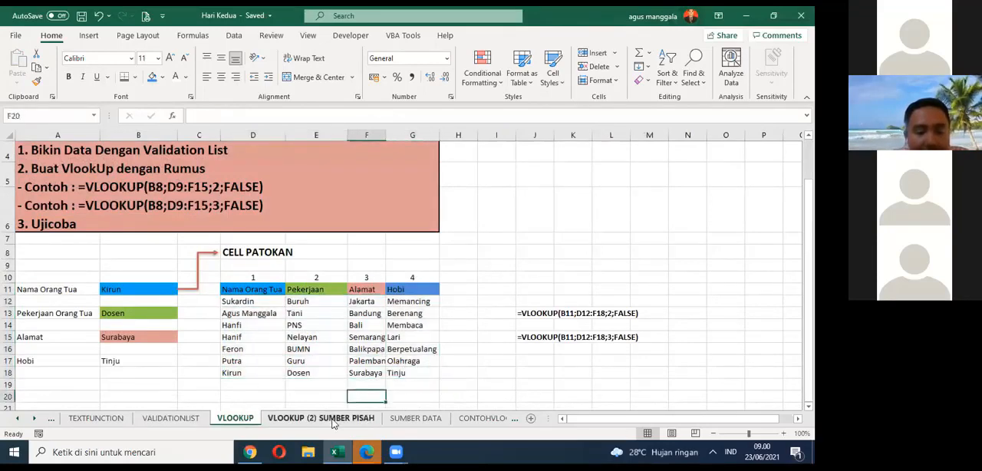
left_click(334, 418)
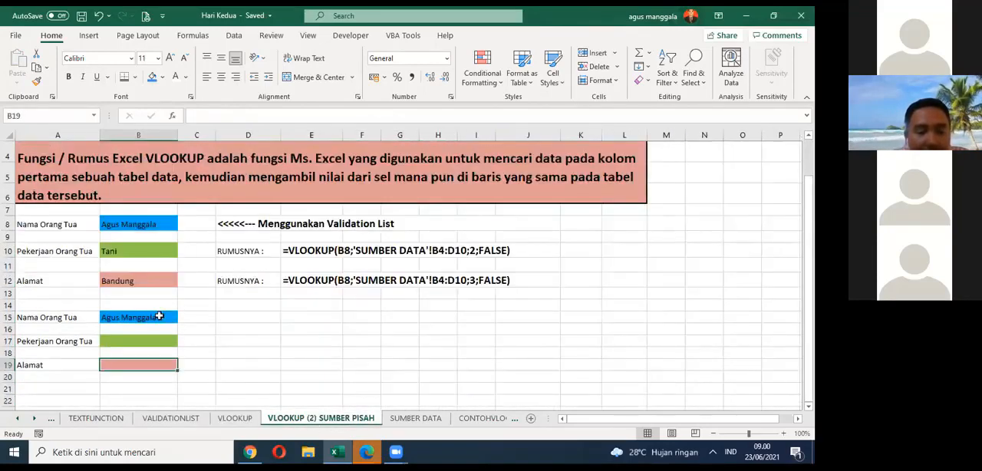
left_click(159, 316)
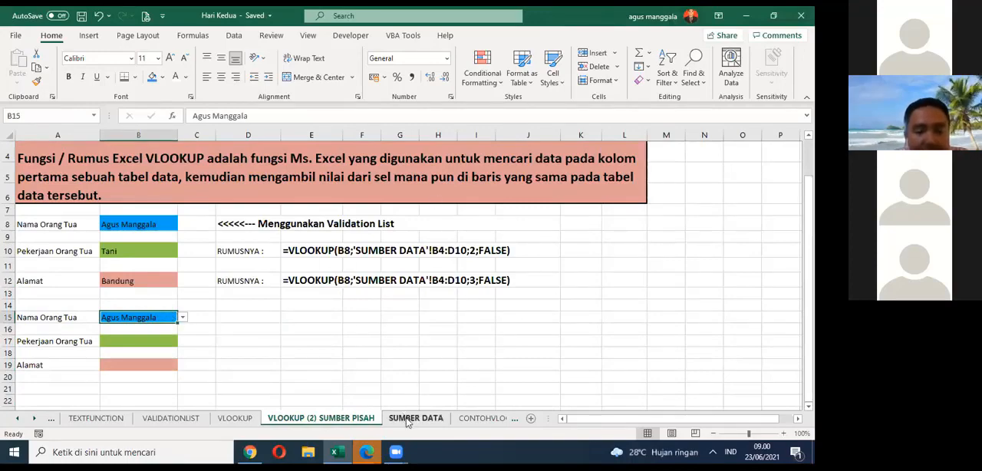
left_click(408, 421)
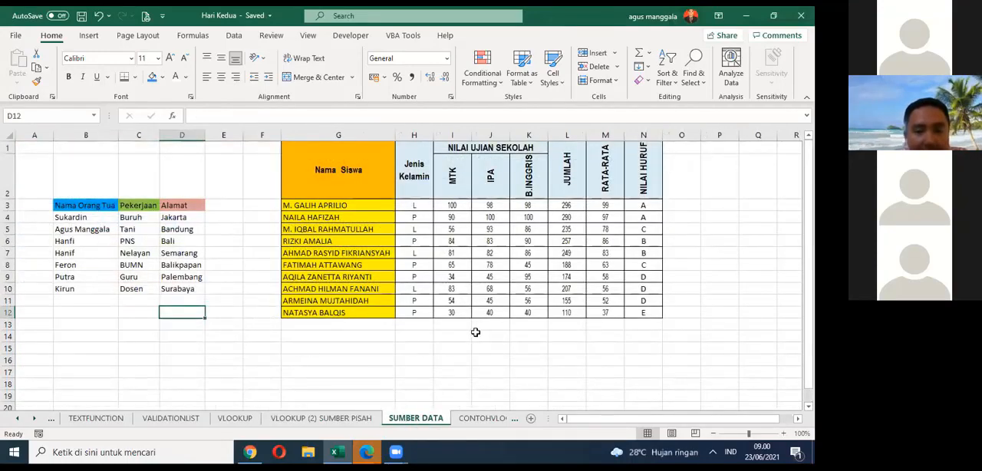
Step: Remove the data validation from the copied name cell B15 on the VLOOKUP (2) SUMBER PISAH sheet
left_click(337, 418)
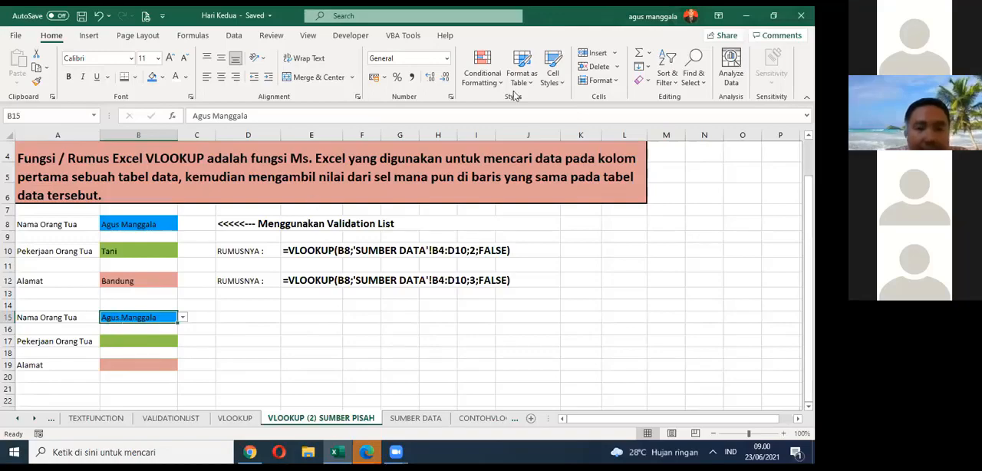
left_click(234, 36)
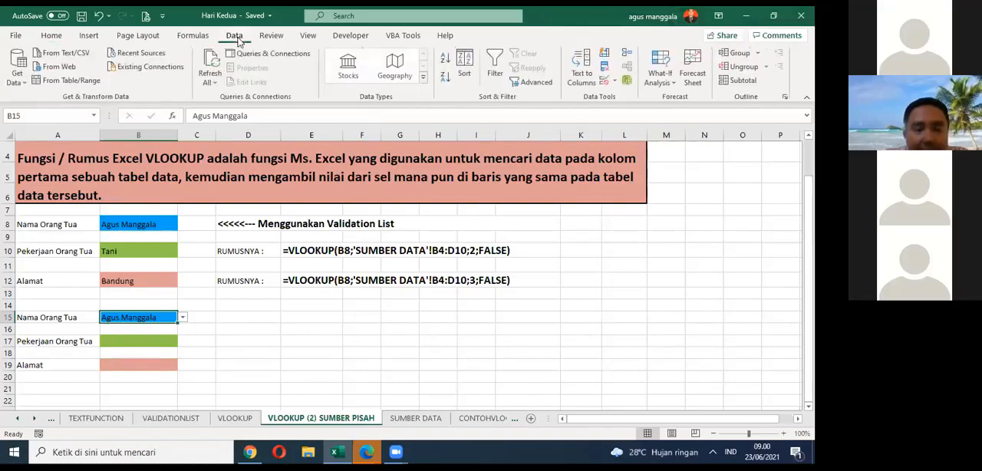
left_click(614, 81)
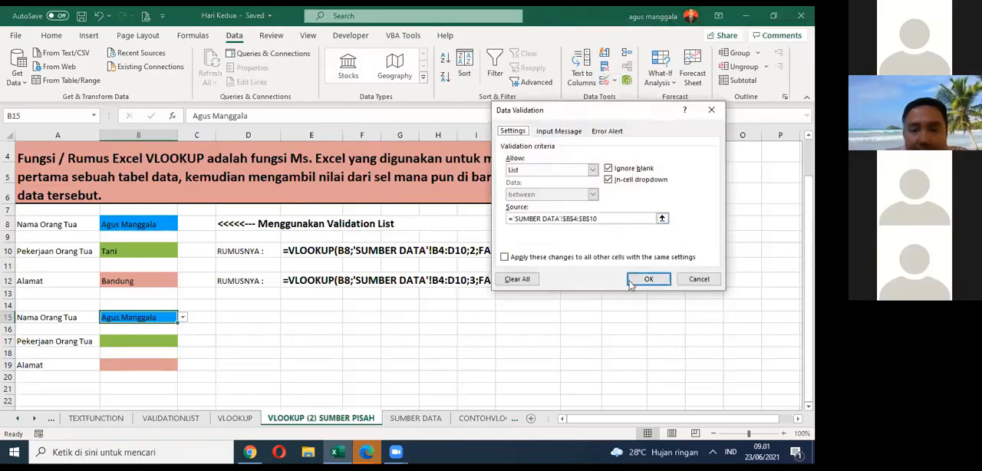
left_click(517, 279)
left_click(648, 279)
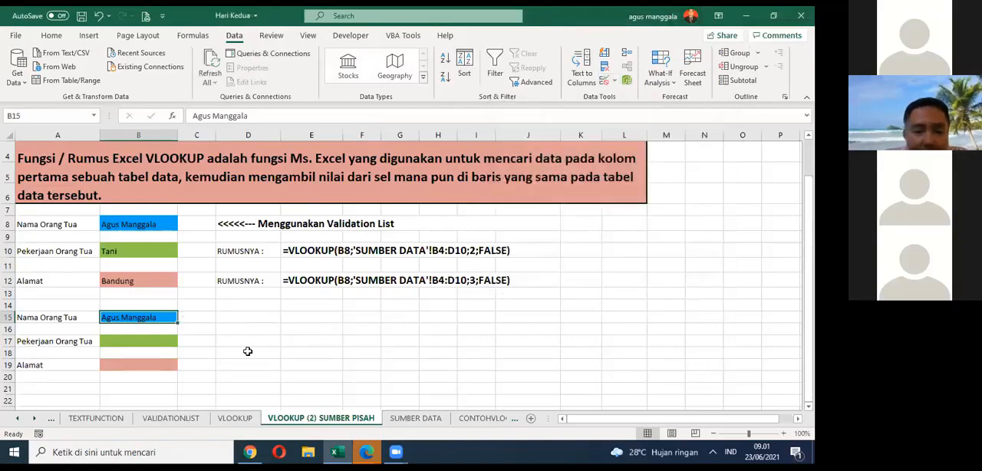
left_click_drag(170, 317, 168, 363)
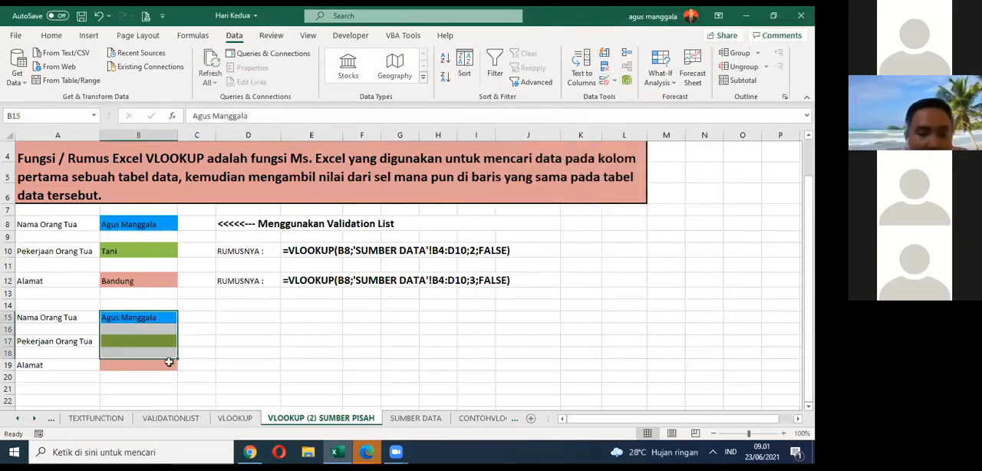
left_click(167, 365)
left_click(166, 341)
left_click(166, 318)
left_click(170, 363)
left_click(169, 348)
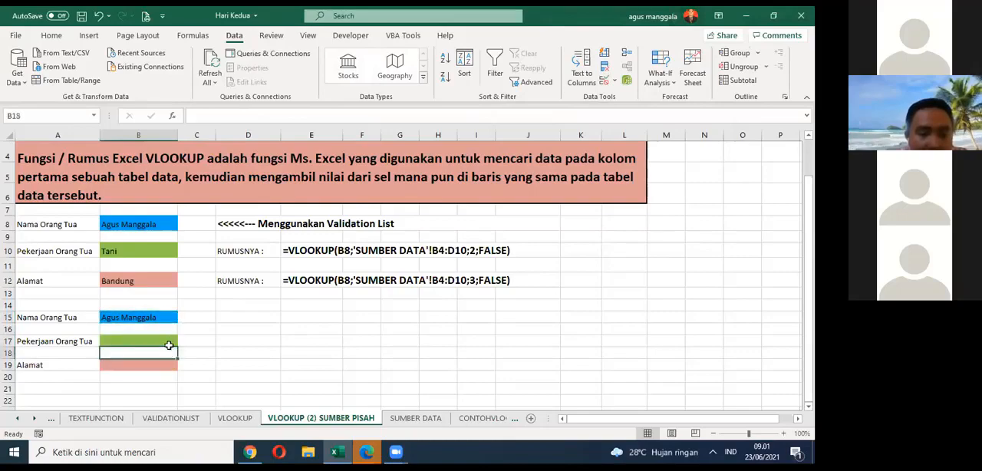
Step: Apply List data validation to B15 with ='SUMBER DATA'!$B$4:$B$10 as its source
left_click(168, 319)
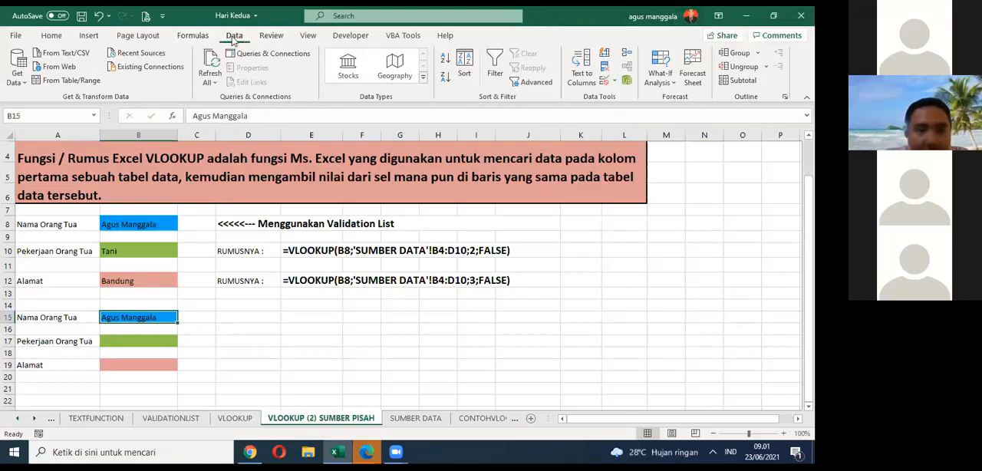
left_click(613, 79)
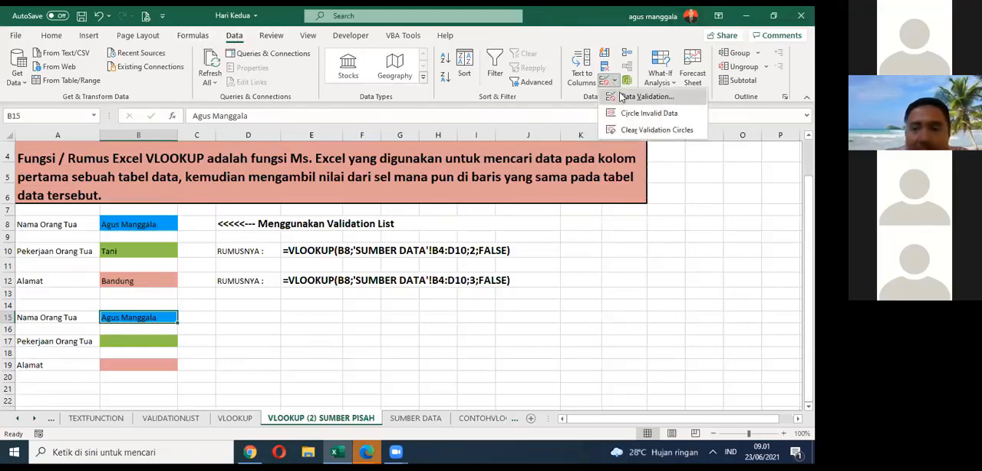
left_click(645, 96)
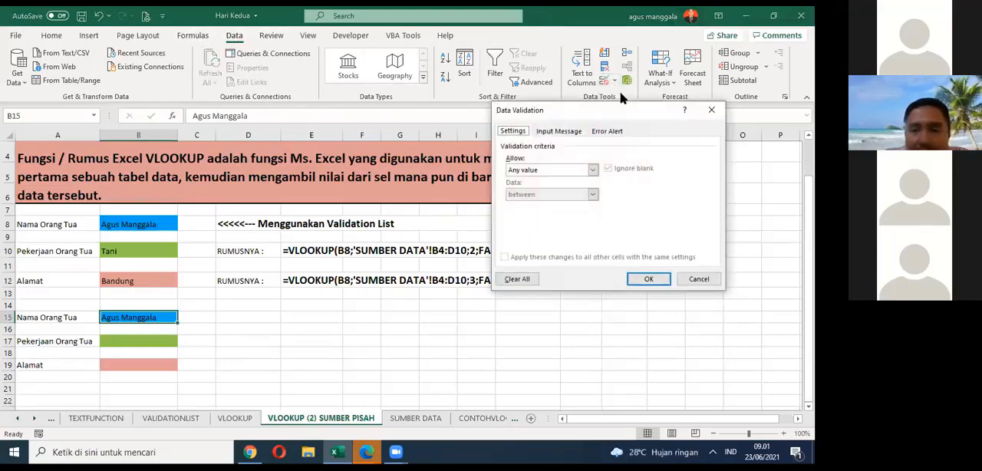
left_click(591, 169)
left_click(537, 204)
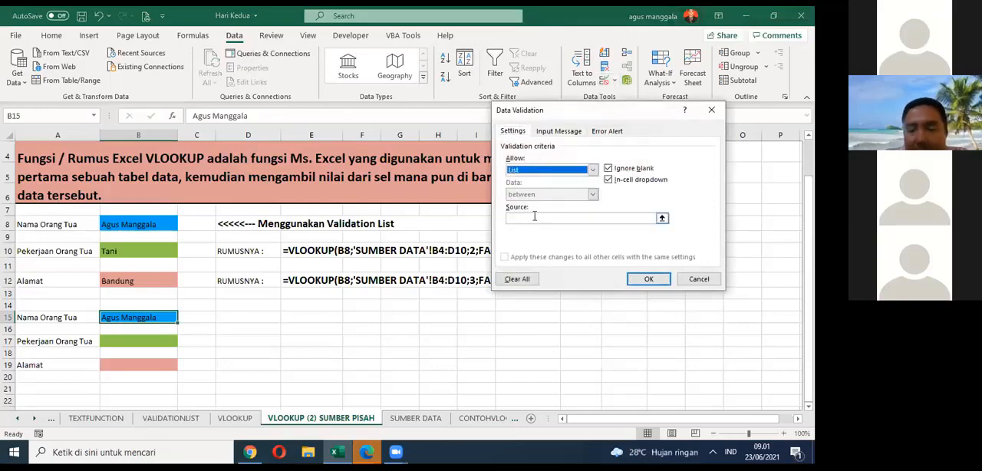
left_click(662, 218)
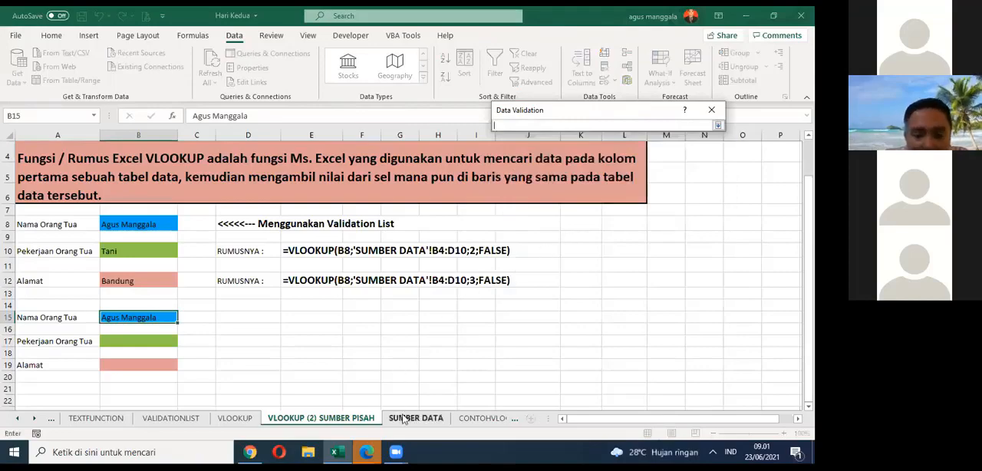
left_click(403, 418)
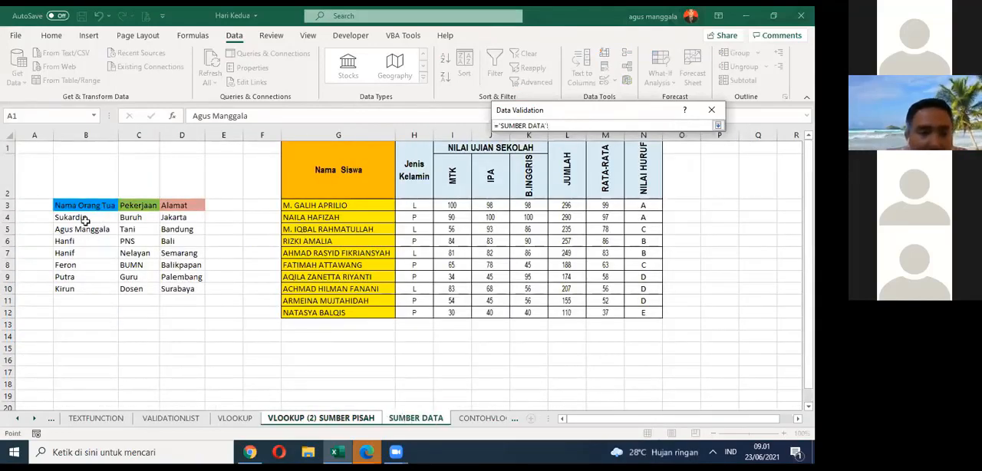
left_click_drag(85, 219, 91, 287)
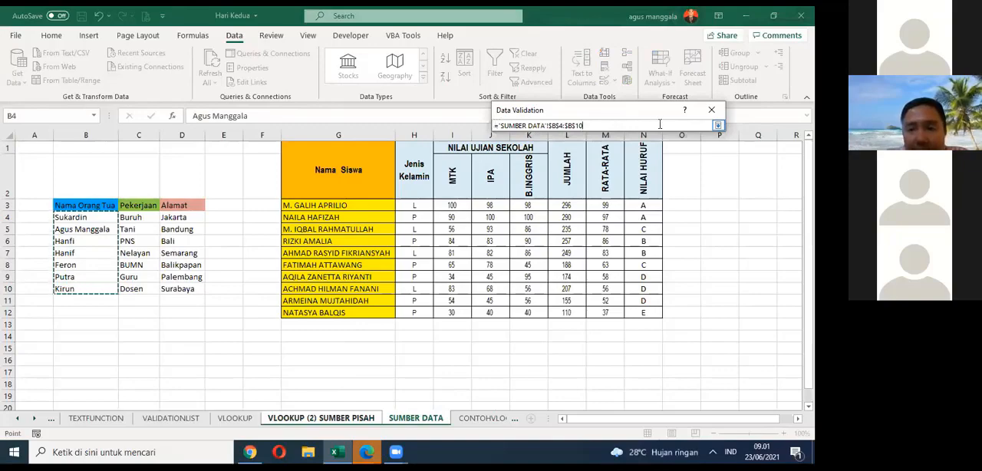
left_click(719, 127)
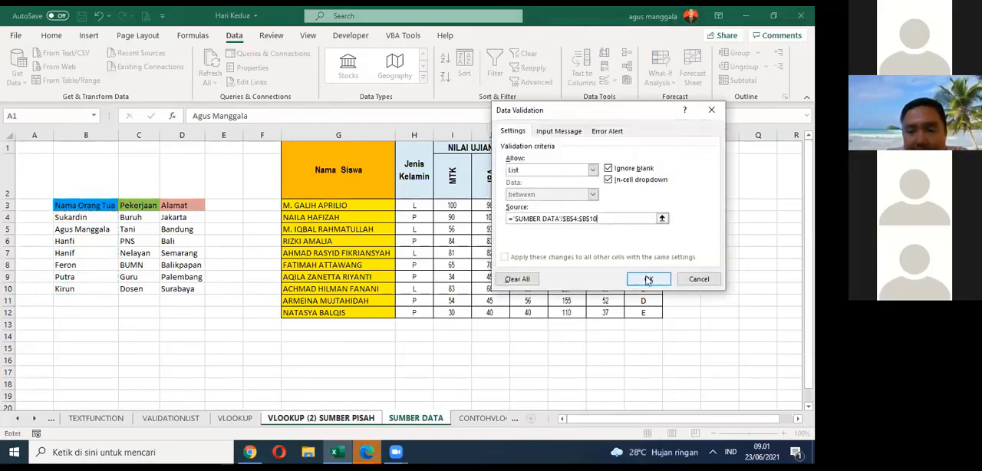
left_click(648, 279)
left_click(276, 351)
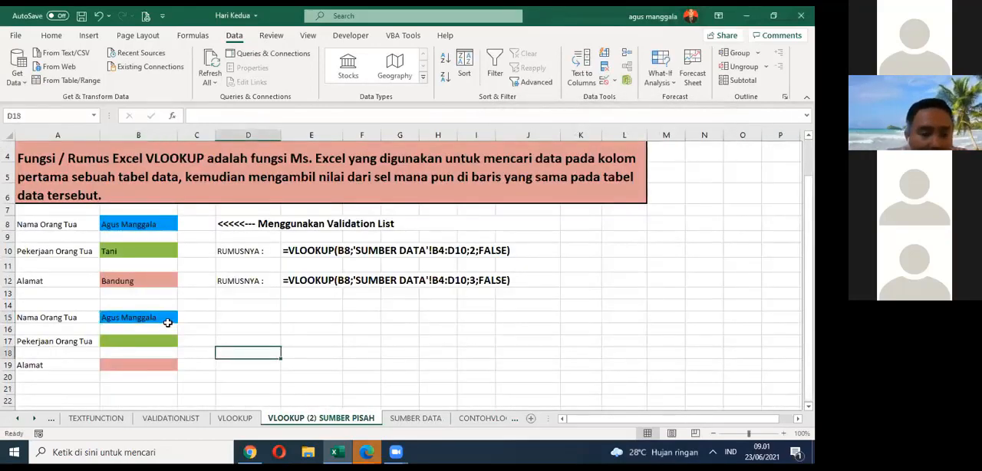
Step: Test the validation list in B15 by choosing the fourth, fifth and sixth parent names in turn
left_click(167, 322)
left_click(183, 318)
left_click(175, 343)
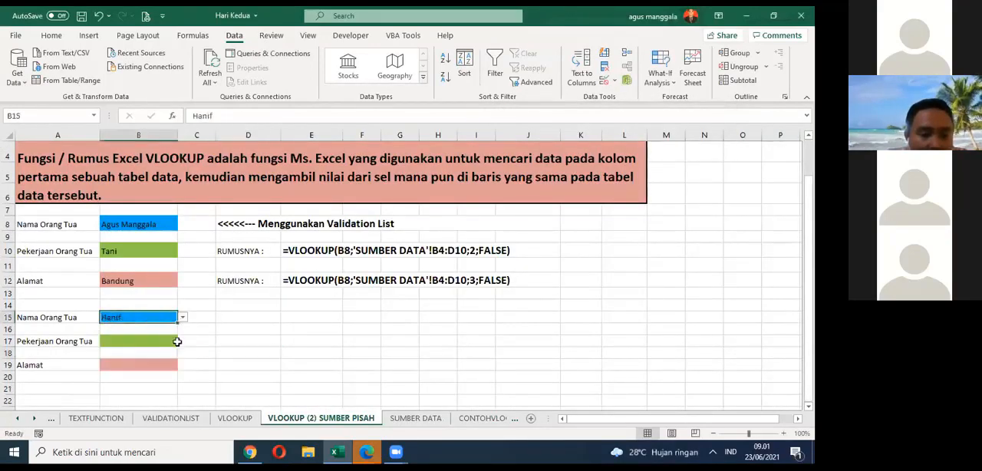
left_click(183, 322)
left_click(168, 357)
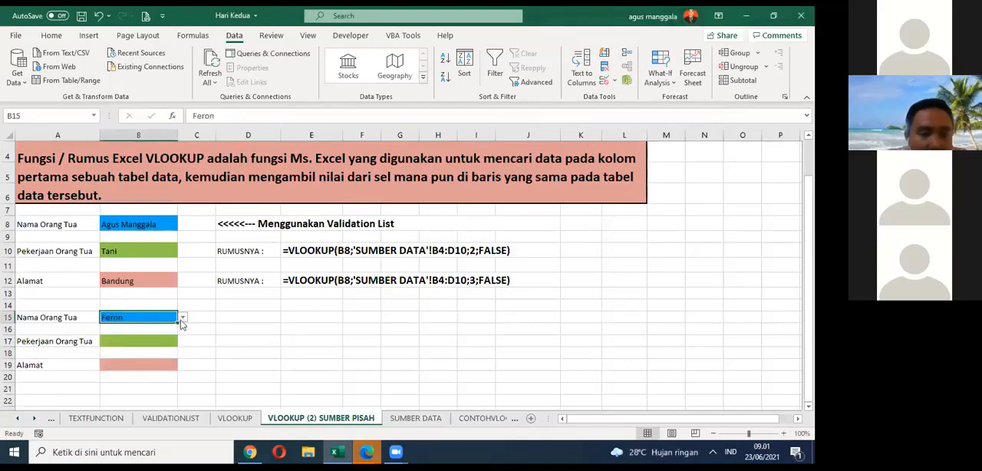
left_click(184, 323)
left_click(153, 365)
left_click(261, 340)
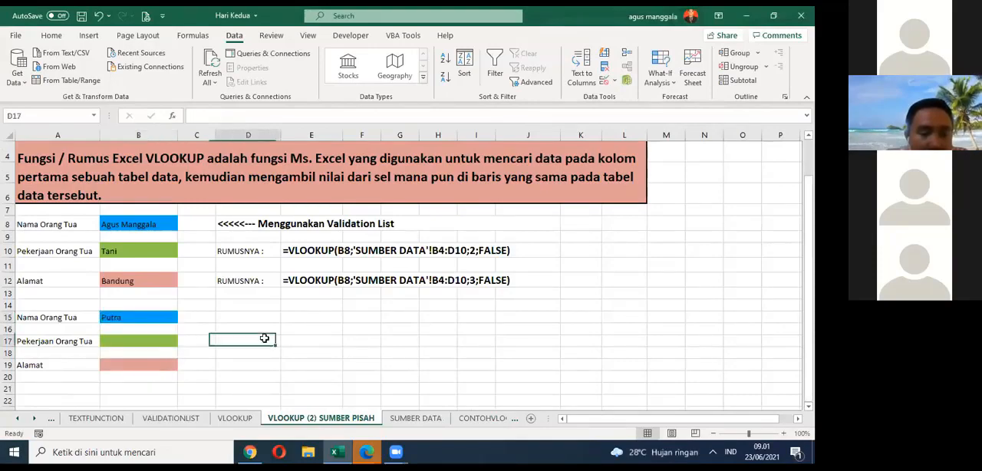
Step: Try to enter a VLOOKUP in B17 with only B15 as lookup value and 'SUMBER DATA'!B4:D10 as table array, and erase it
left_click(167, 340)
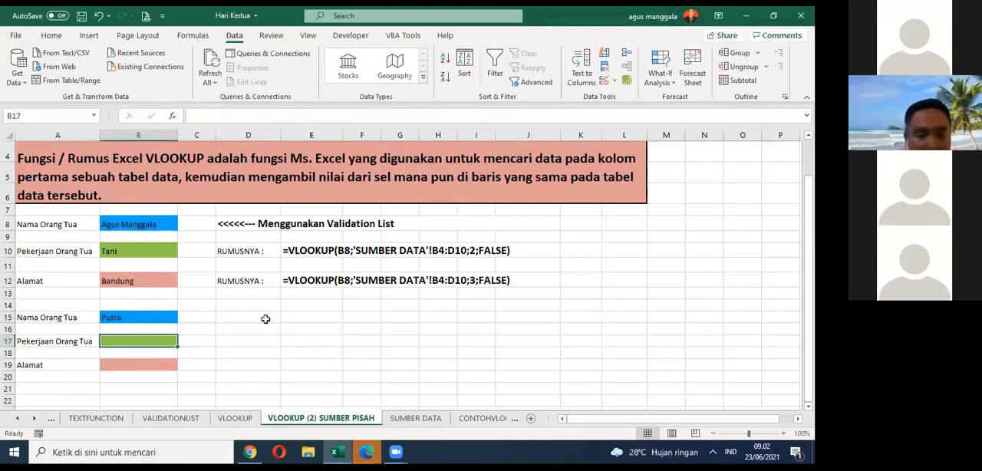
type("=V")
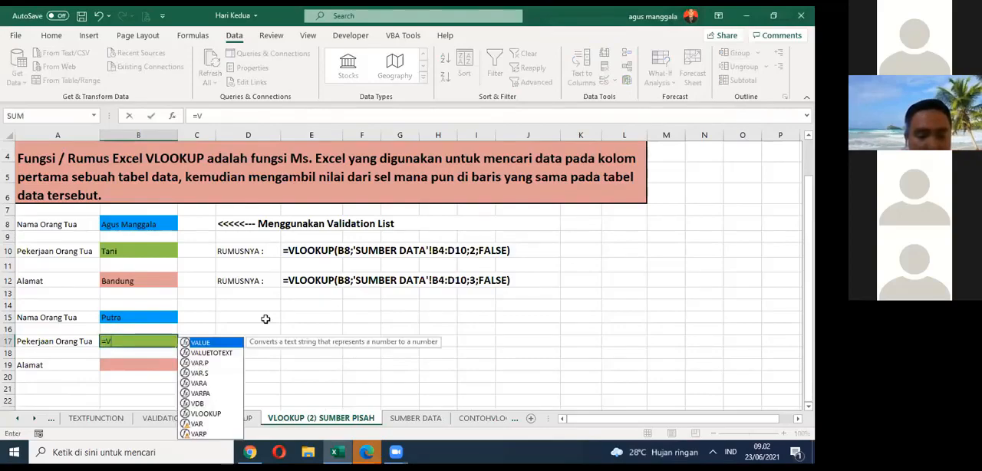
type("L")
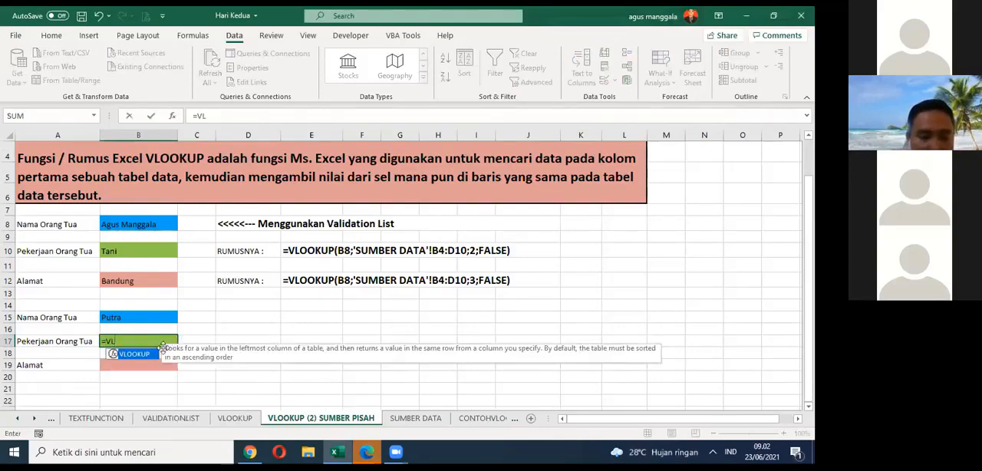
double_click(146, 353)
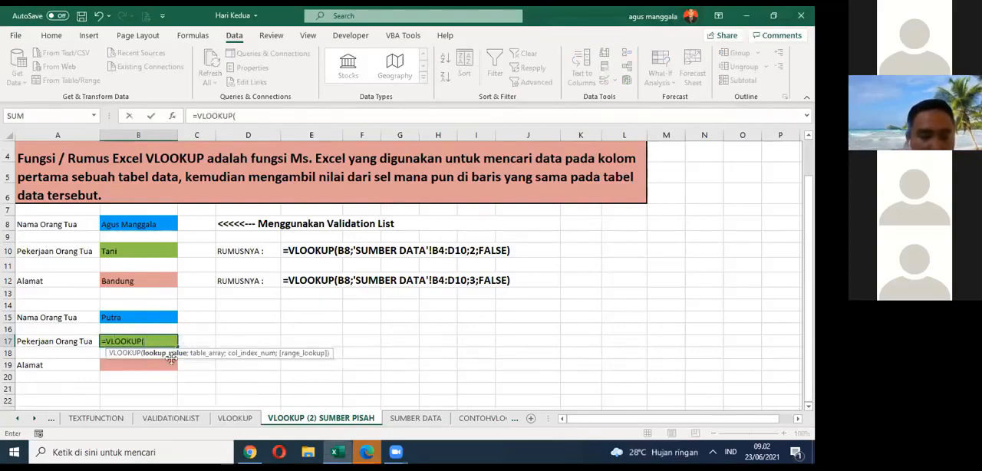
left_click(141, 316)
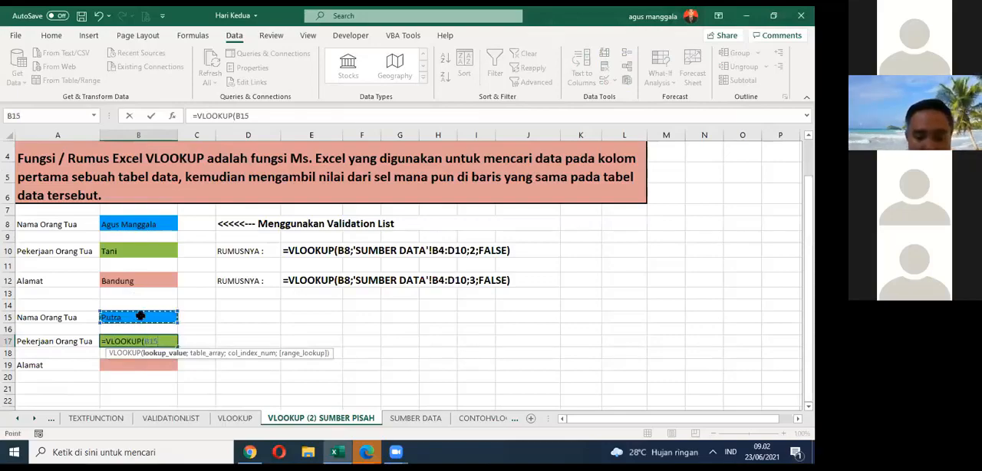
type(";")
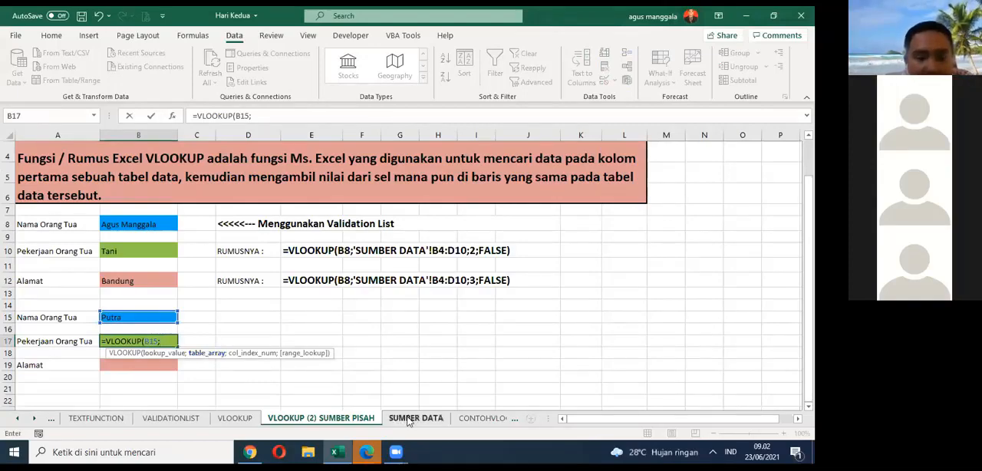
left_click(414, 418)
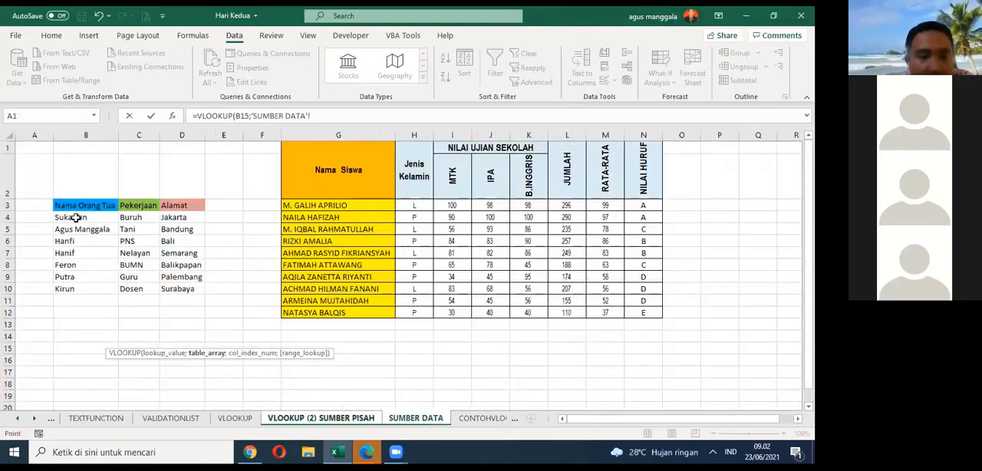
left_click_drag(77, 218, 184, 288)
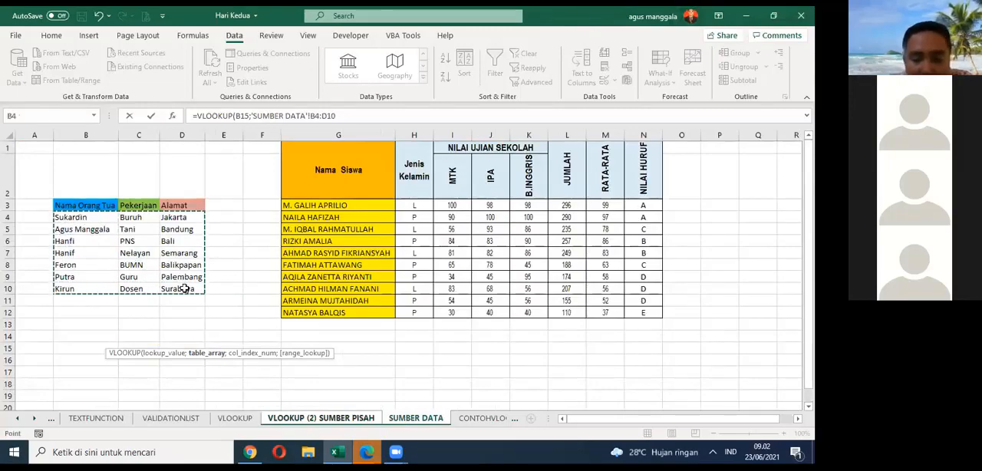
key("Return")
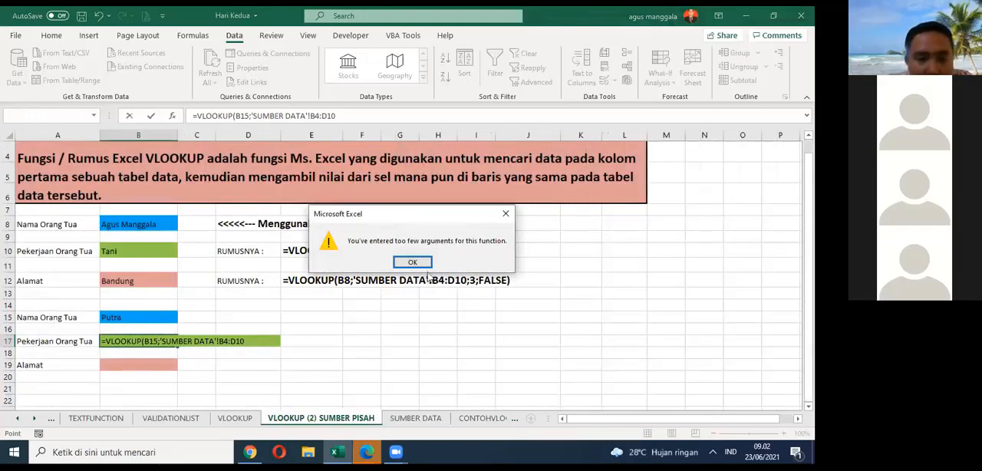
left_click(412, 261)
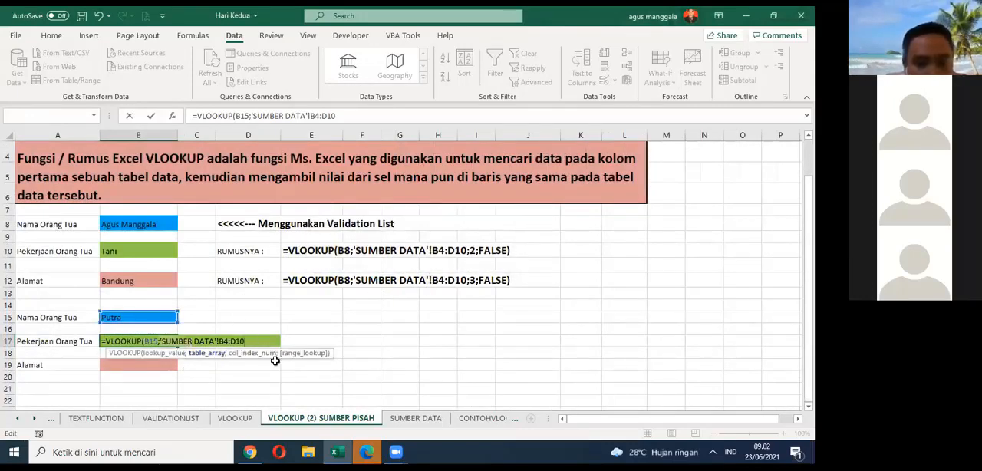
key("BackSpace")
key("BackSpace")
key("BackSpace")
key("BackSpace")
key("BackSpace")
key("BackSpace")
key("BackSpace")
key("BackSpace")
key("BackSpace")
key("BackSpace")
key("BackSpace")
key("BackSpace")
key("BackSpace")
key("BackSpace")
key("BackSpace")
key("BackSpace")
key("BackSpace")
key("BackSpace")
key("BackSpace")
key("BackSpace")
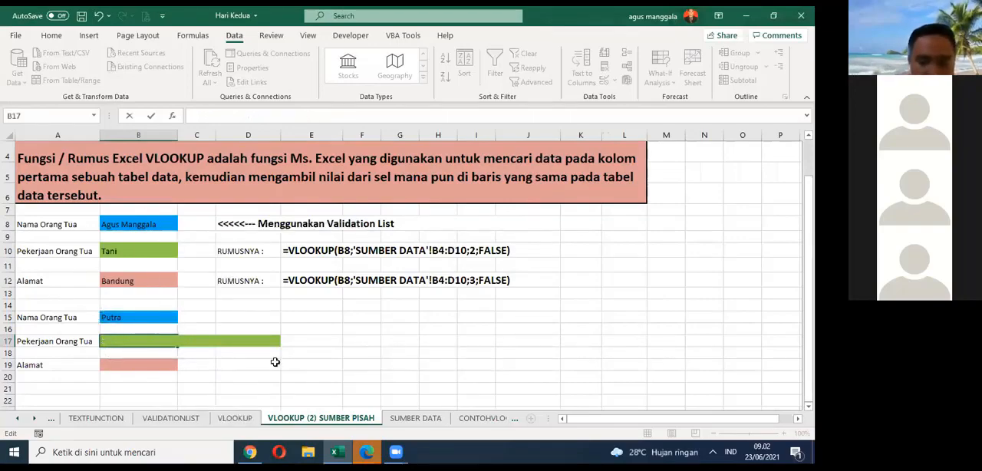
type("=VL")
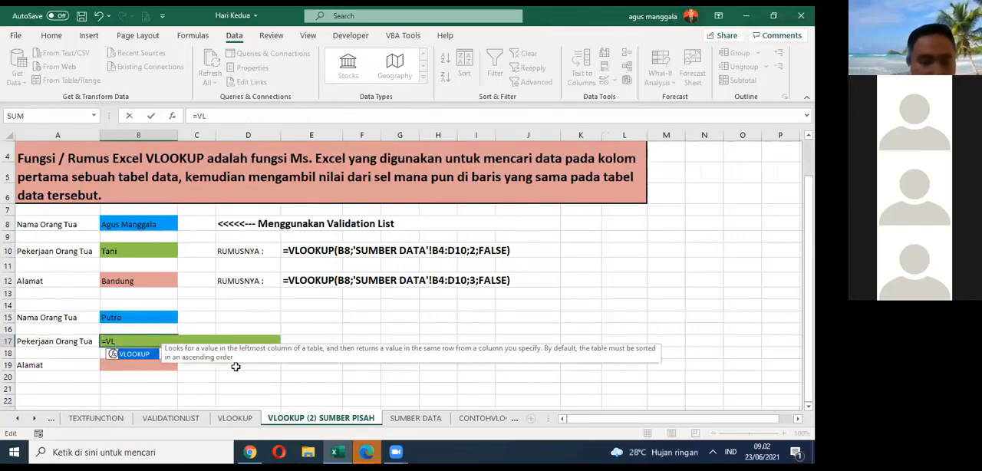
double_click(140, 355)
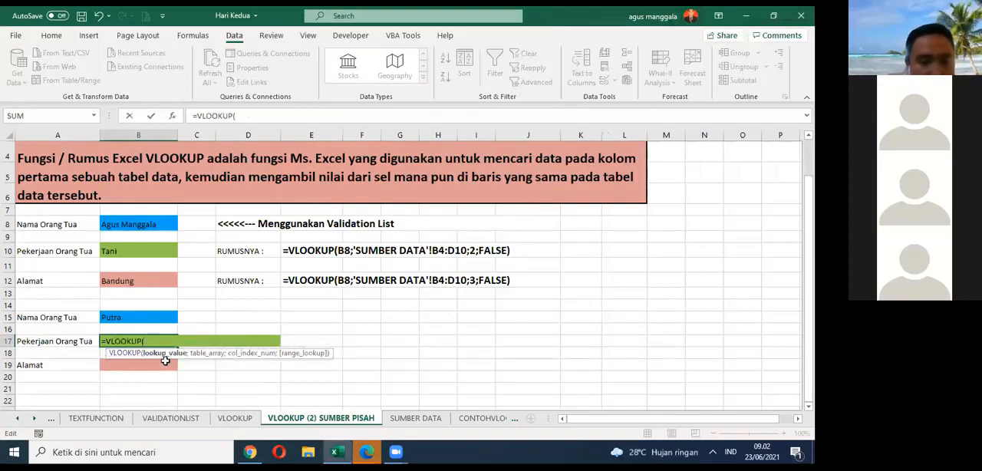
left_click(143, 314)
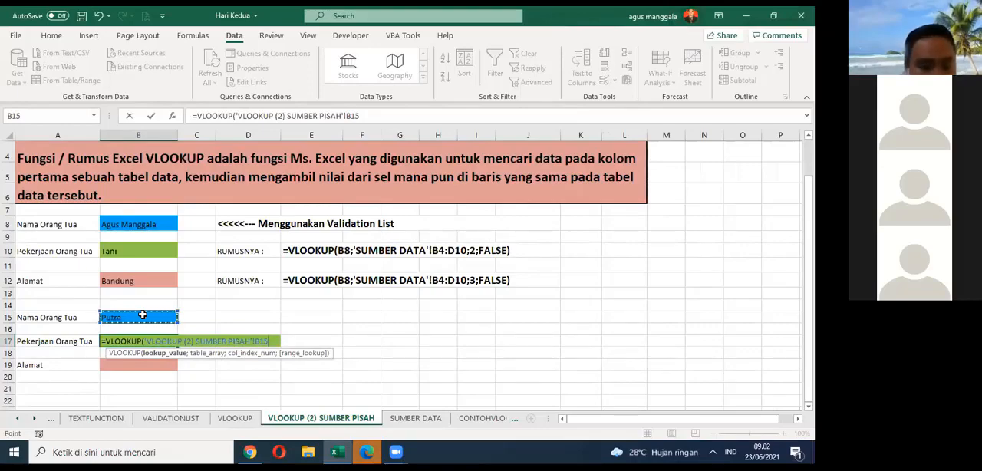
key("Escape")
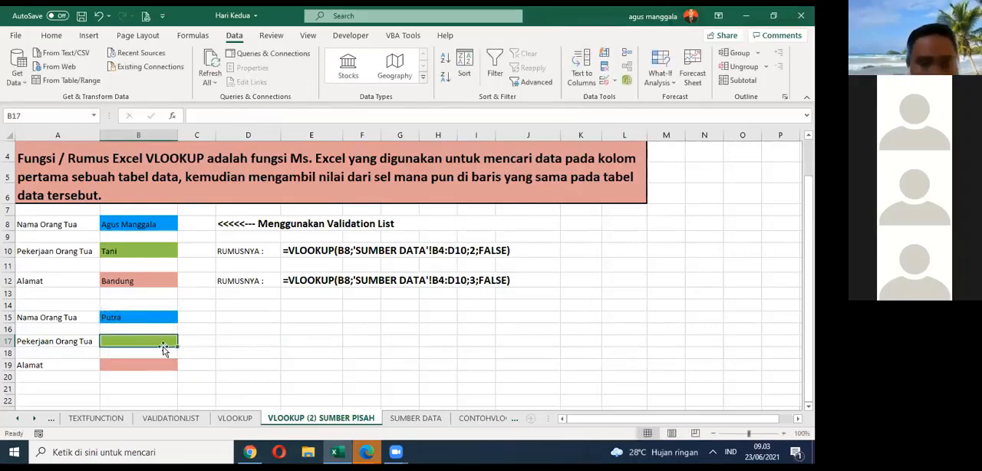
Step: Enter =VLOOKUP(B15;'SUMBER DATA'!B4:D10;2;FALSE) in the Pekerjaan Orang Tua cell B17, taking the table range from the SUMBER DATA sheet
type("=VL")
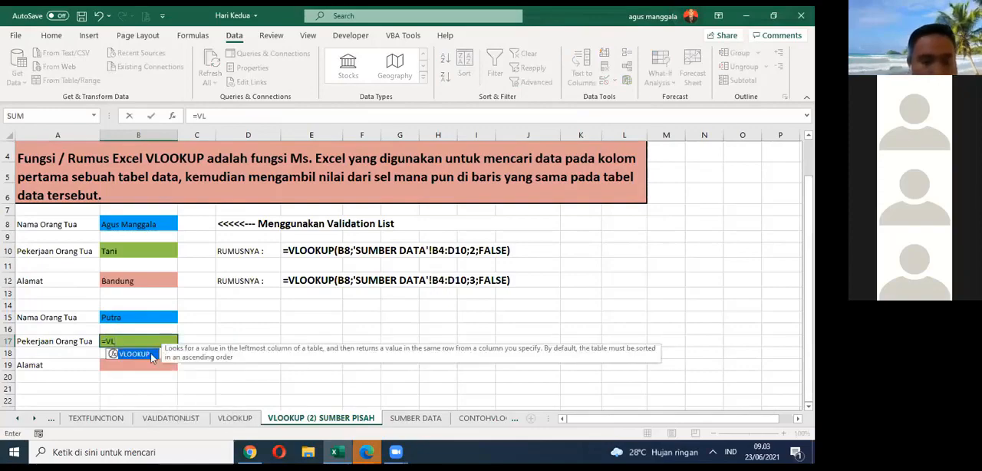
double_click(144, 360)
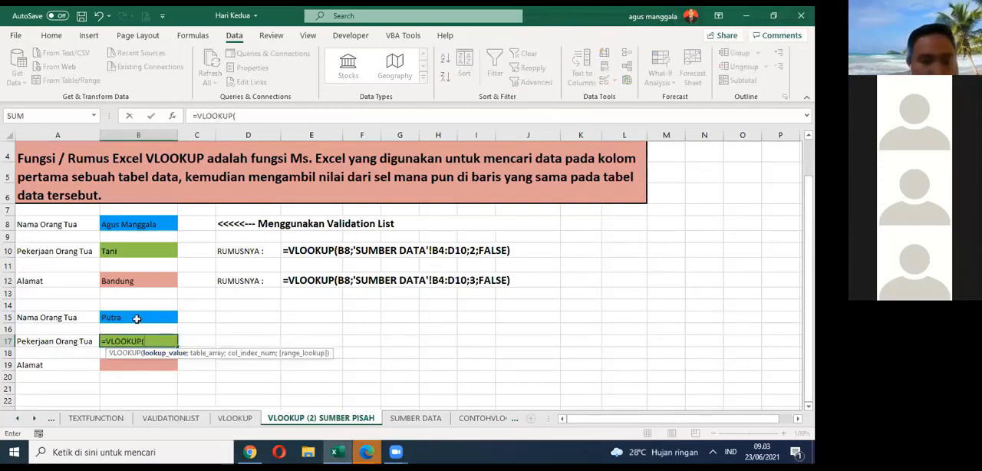
left_click(132, 316)
type(";")
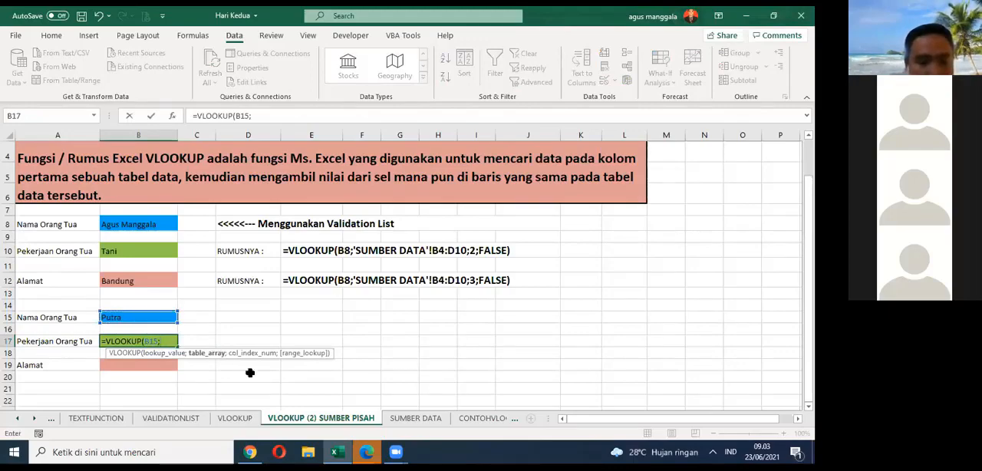
left_click(424, 418)
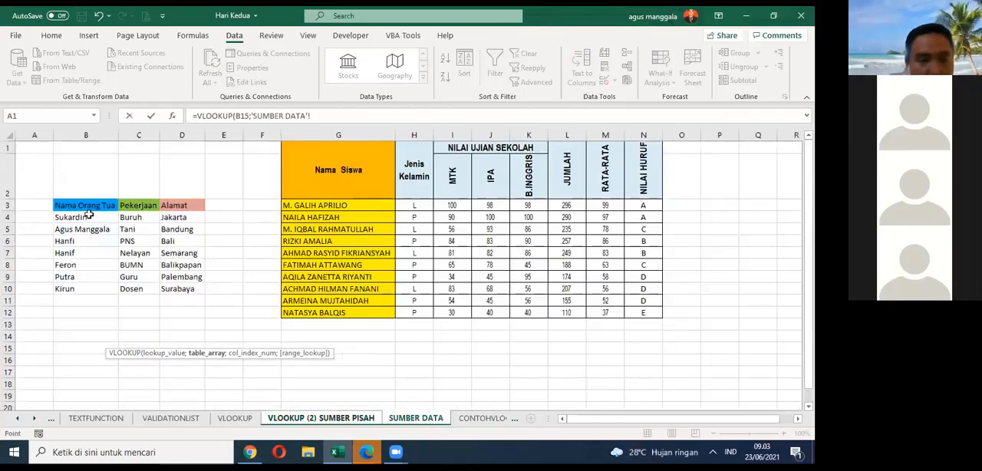
left_click_drag(89, 216, 193, 292)
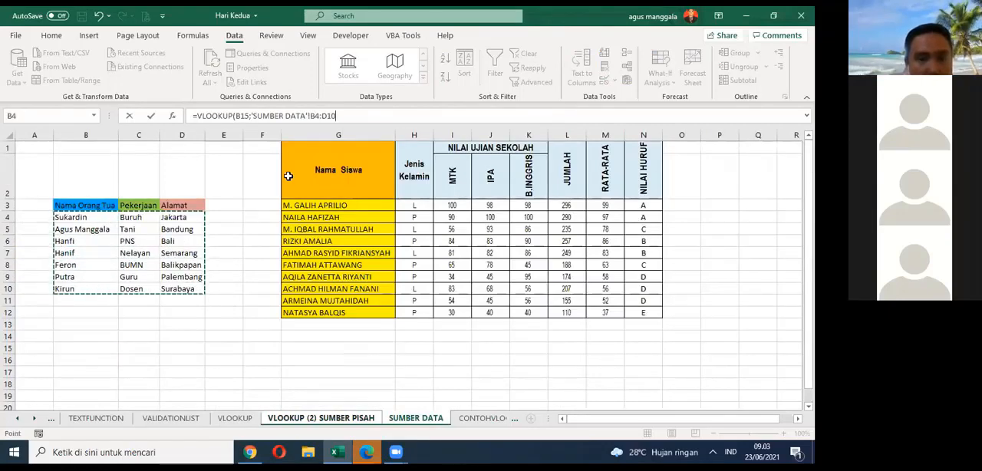
key("F2")
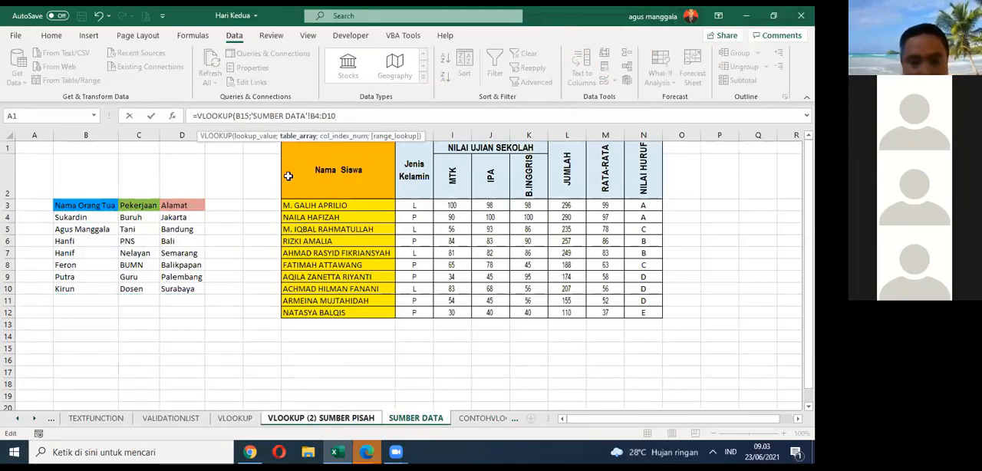
type(";2")
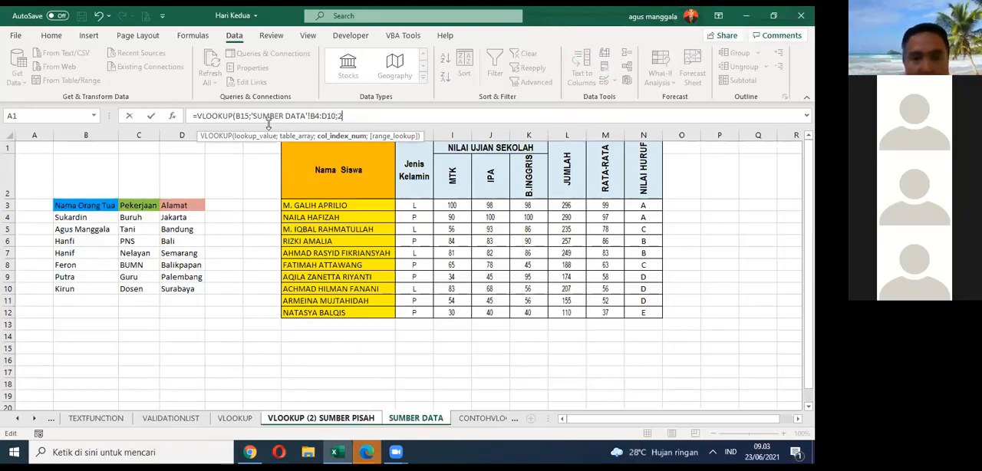
type(";")
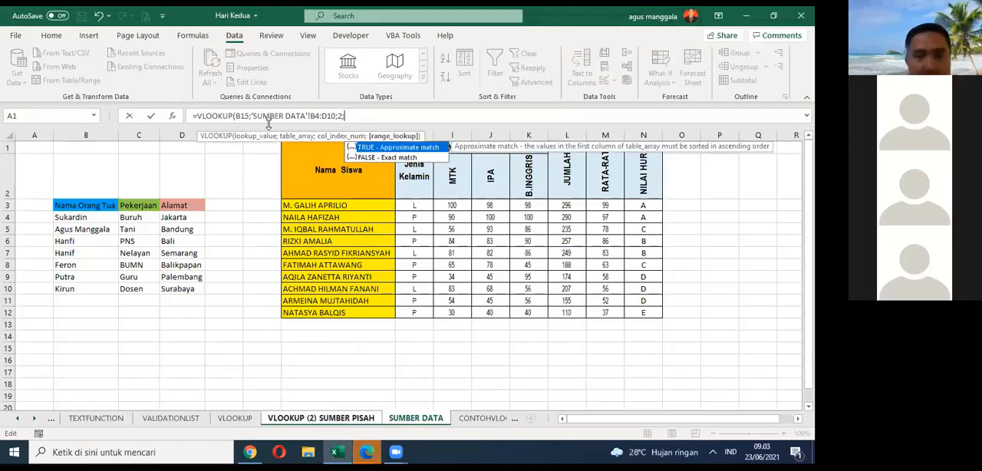
double_click(367, 157)
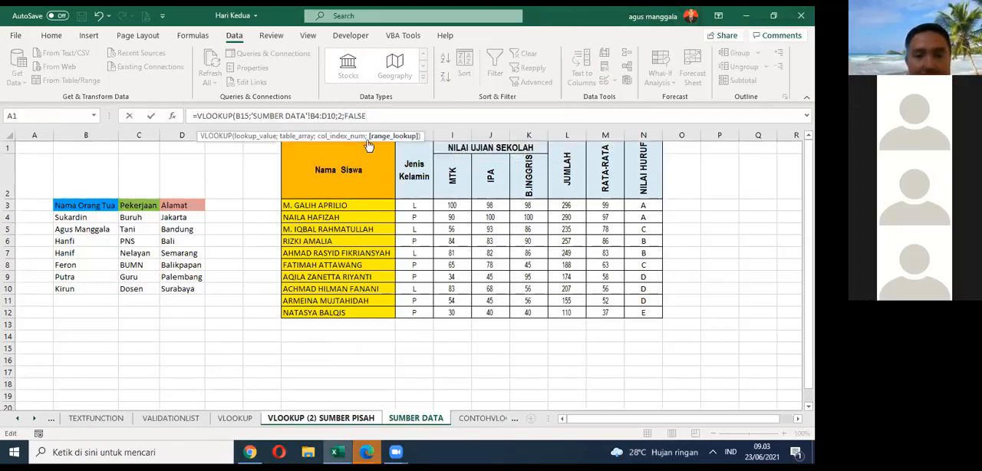
type(")")
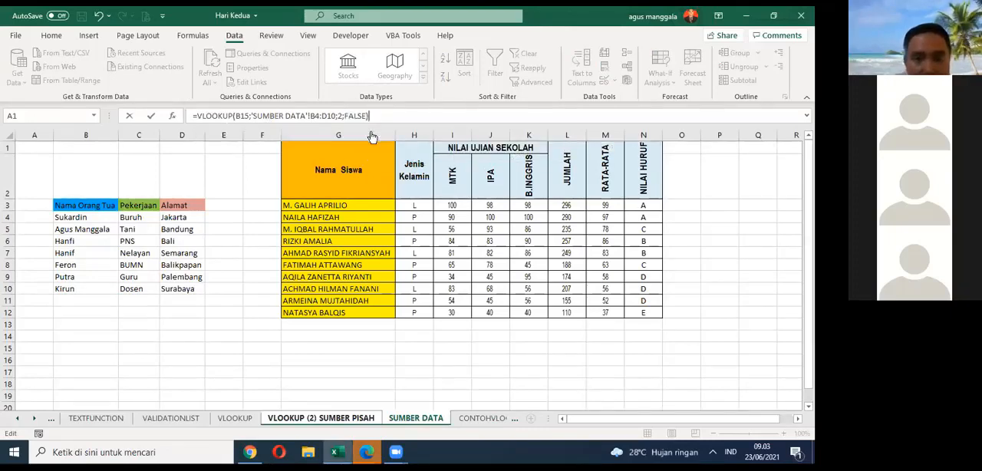
key("Return")
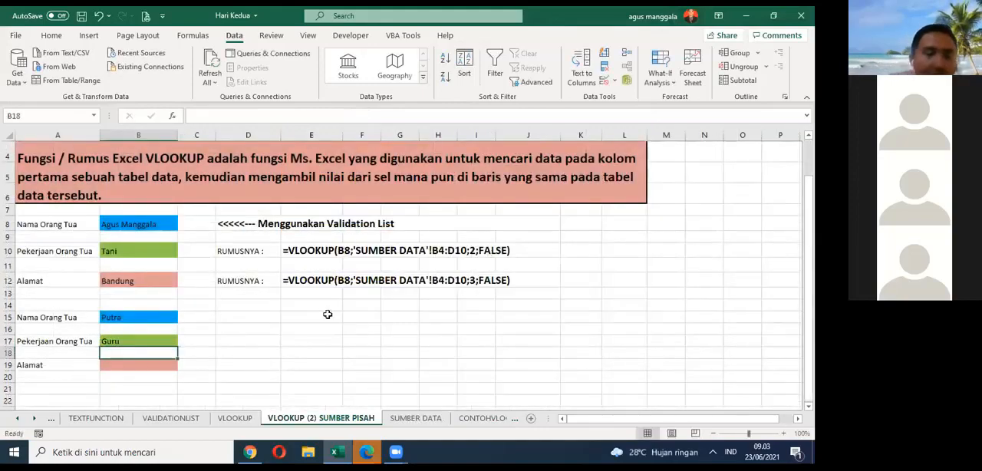
Step: Test the Pekerjaan lookup by choosing the first, third and second names from B15's list in turn, and select B17
left_click(154, 339)
left_click(168, 317)
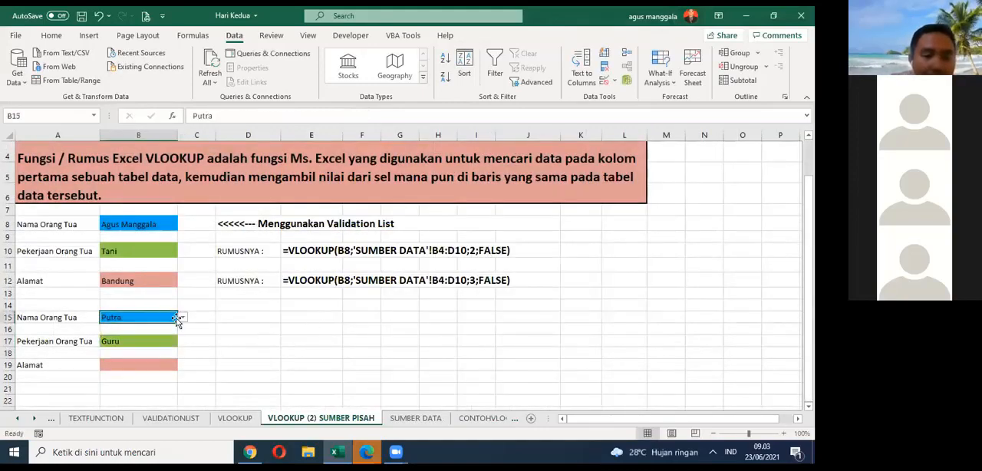
left_click(182, 317)
left_click(163, 327)
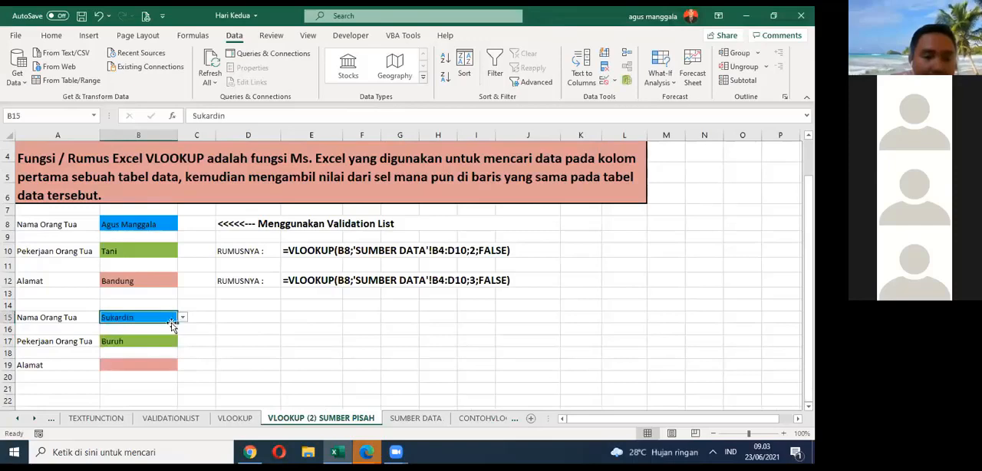
left_click(181, 318)
left_click(166, 340)
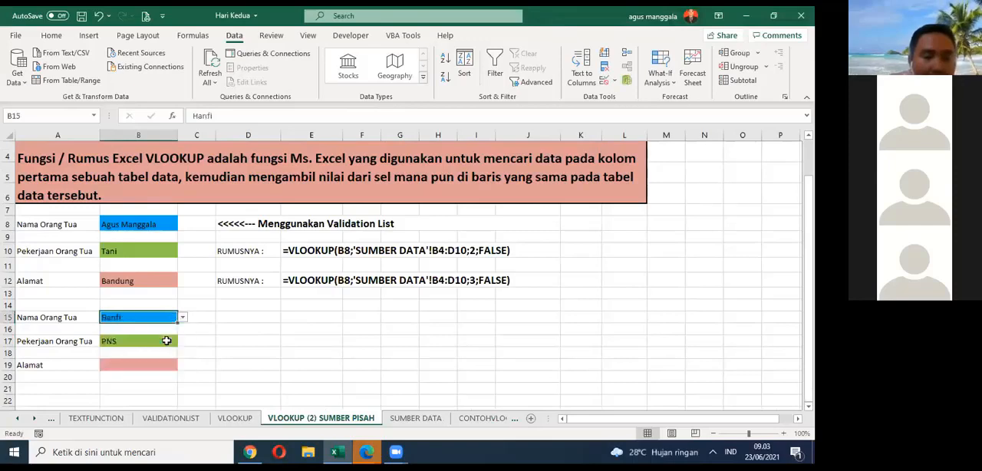
left_click(182, 317)
left_click(157, 335)
left_click(155, 340)
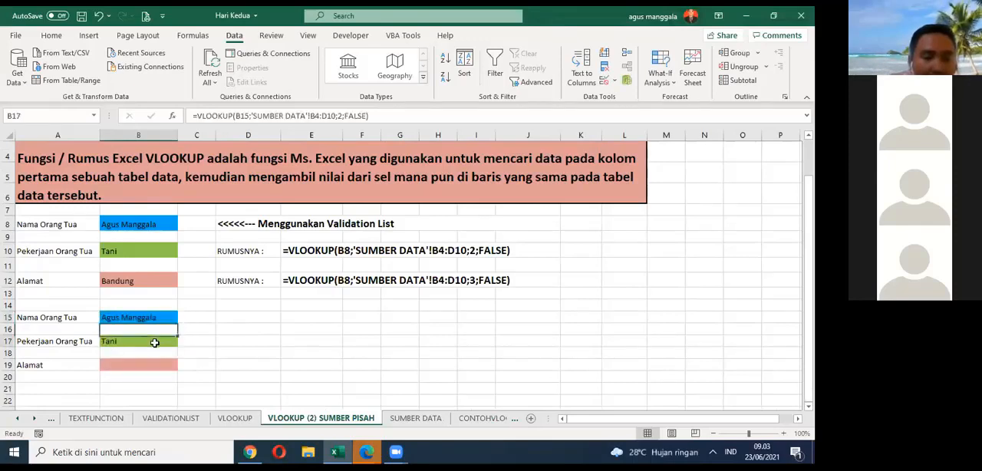
left_click(188, 325)
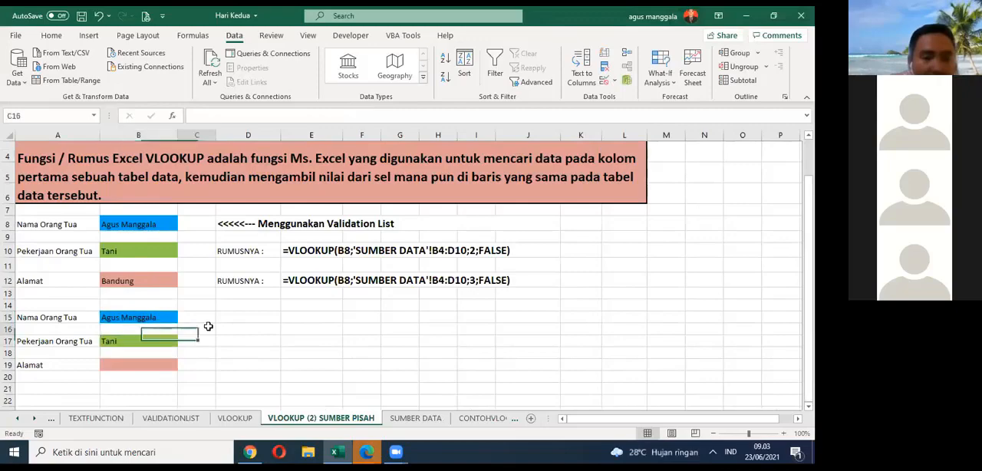
left_click(165, 339)
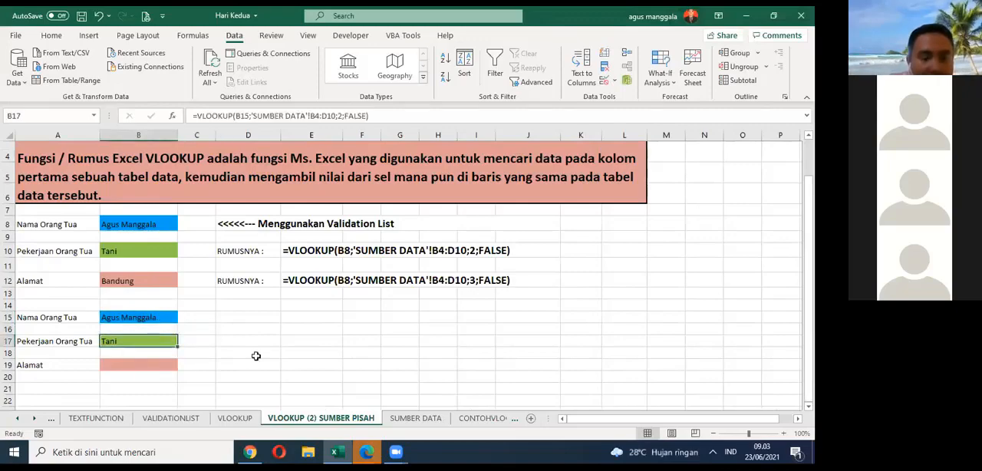
Step: Enter =VLOOKUP(B15;'SUMBER DATA'!B4:D10;3;FALSE) in the Alamat cell B19, taking the table range from the SUMBER DATA sheet
left_click(172, 365)
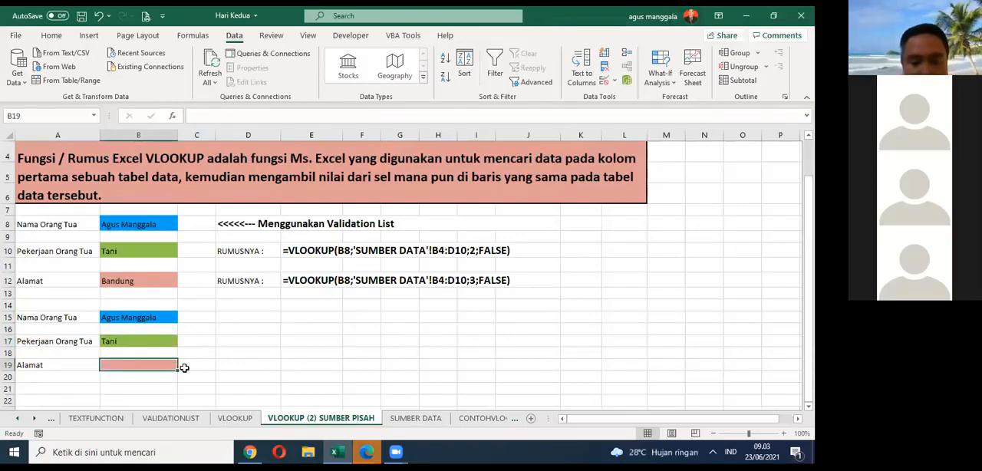
type("=")
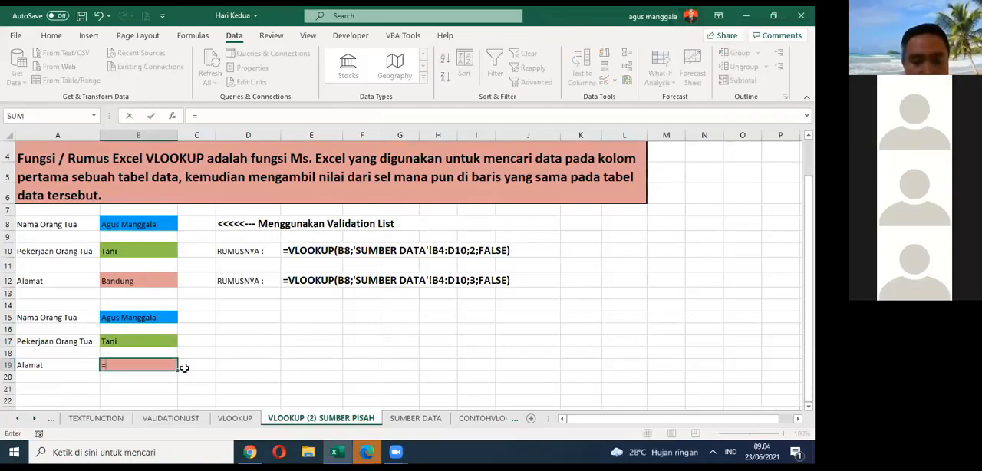
type("VL")
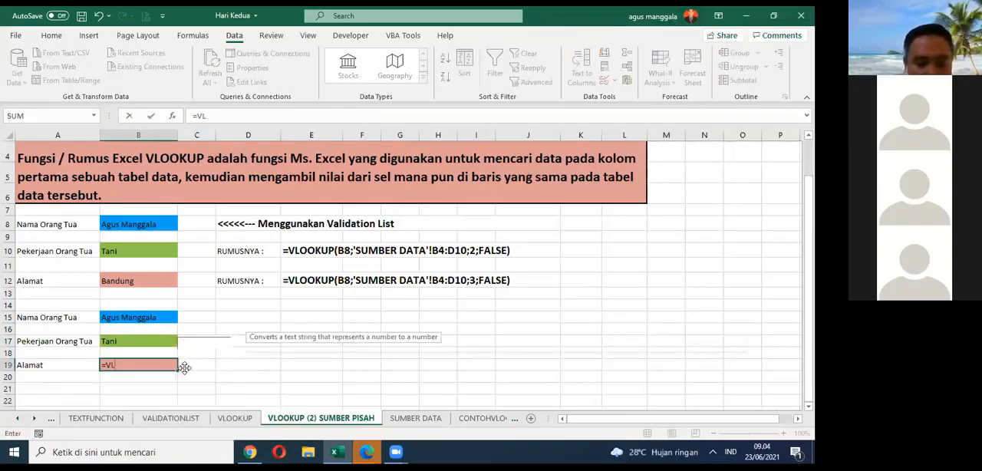
double_click(134, 378)
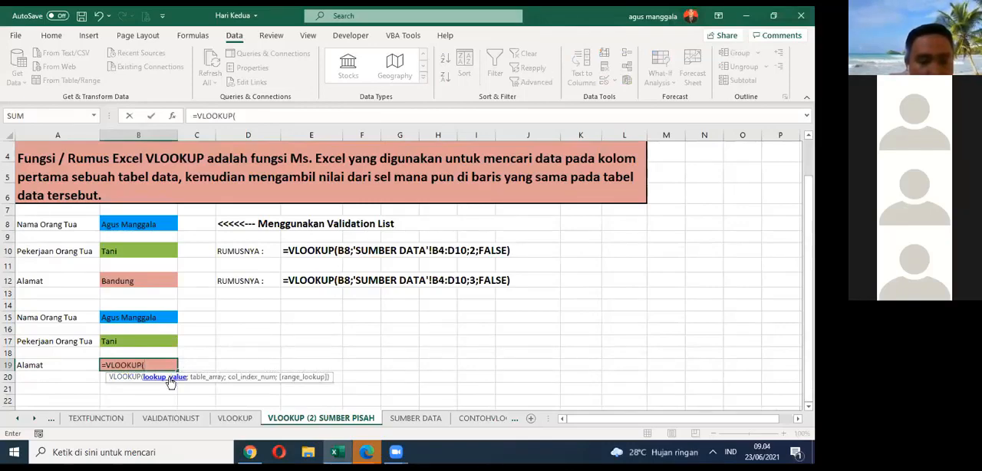
left_click(156, 317)
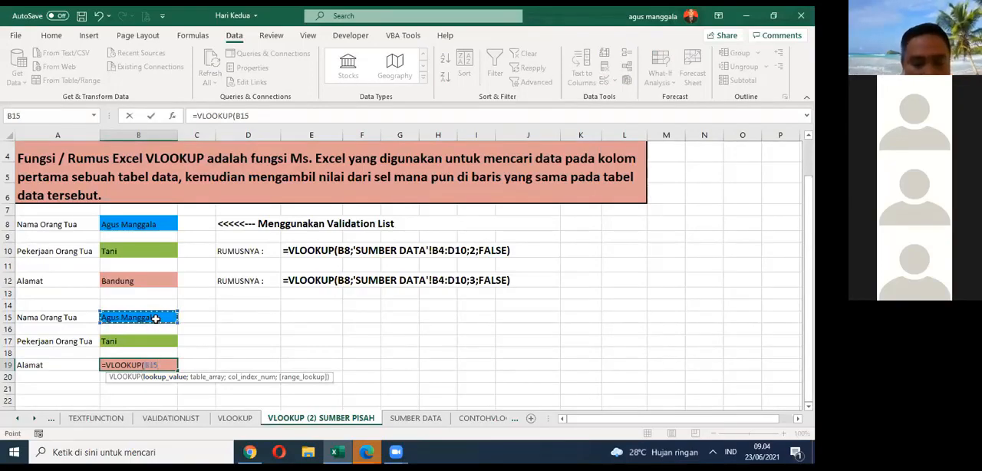
type(";")
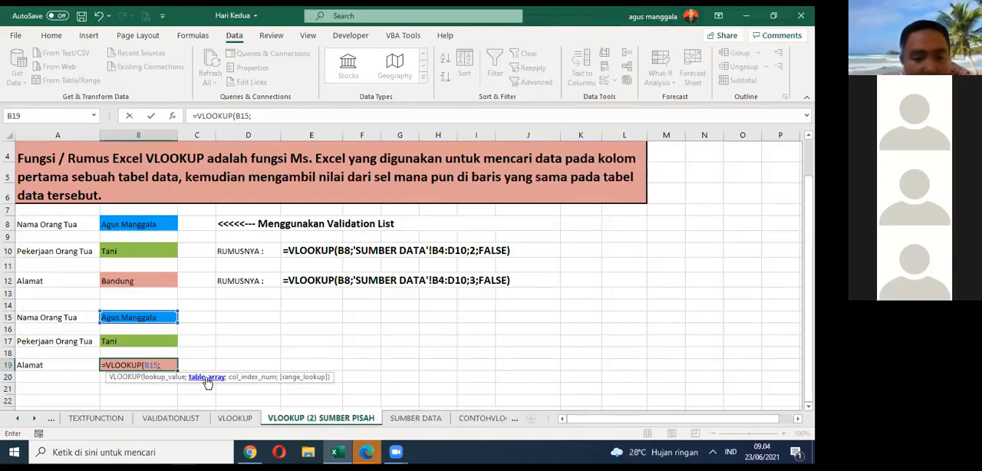
left_click(416, 420)
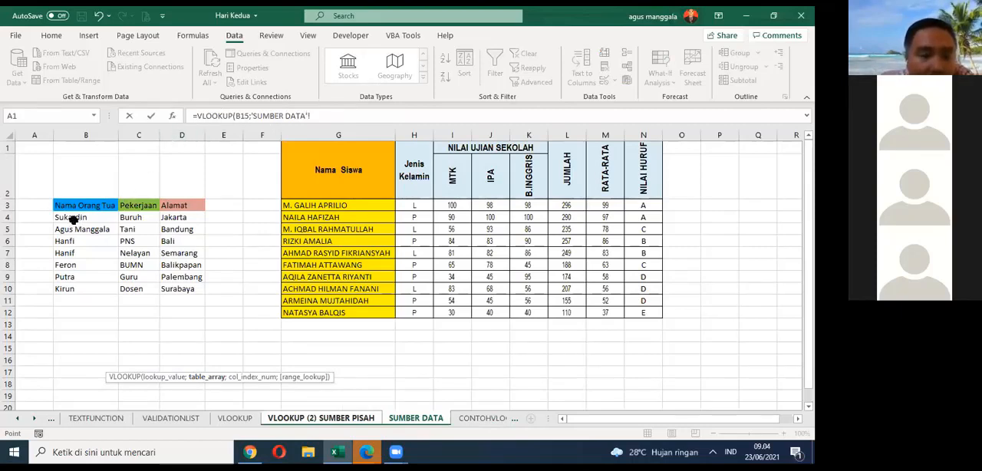
left_click_drag(76, 221, 186, 284)
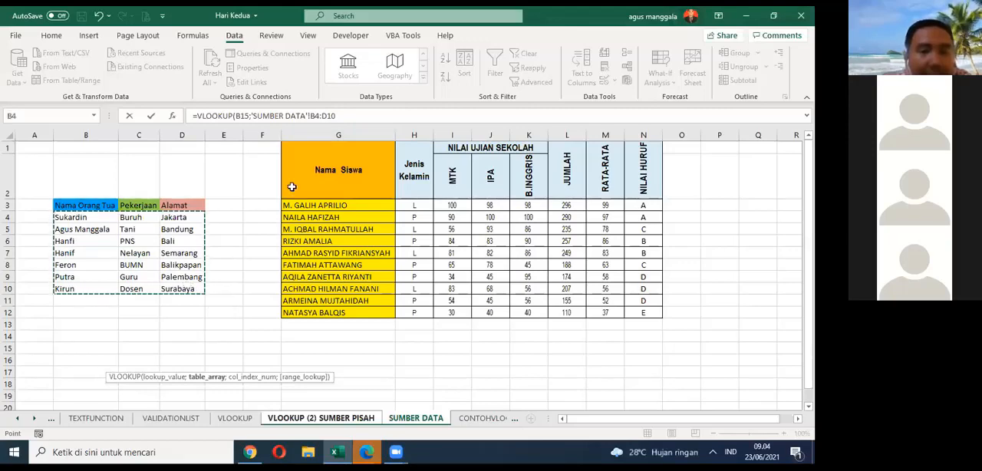
key("F2")
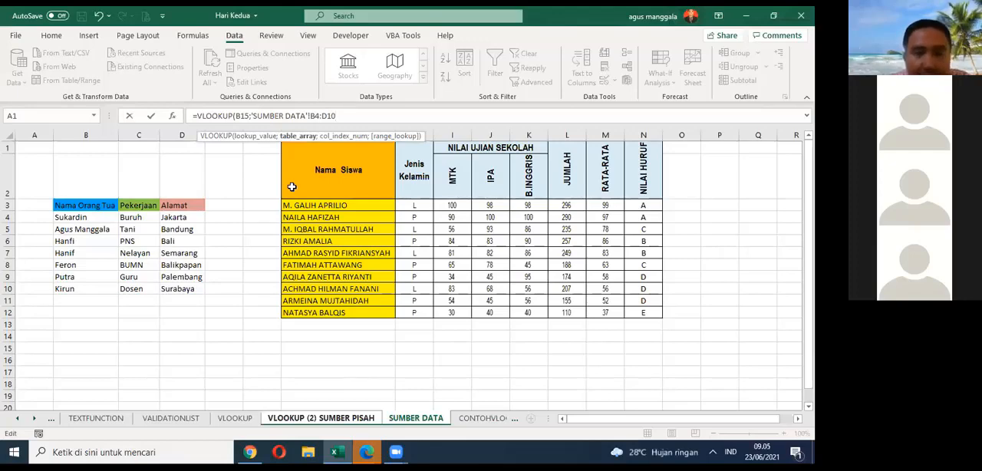
type(";3")
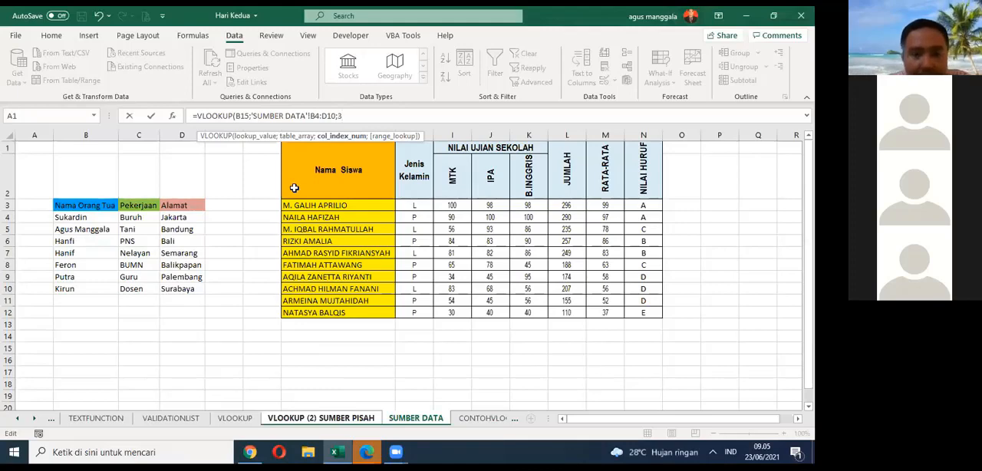
type(";")
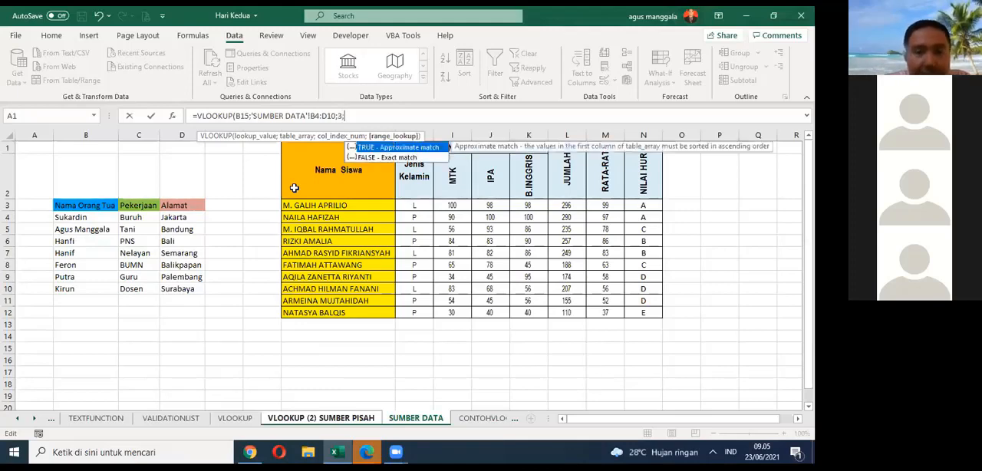
double_click(363, 159)
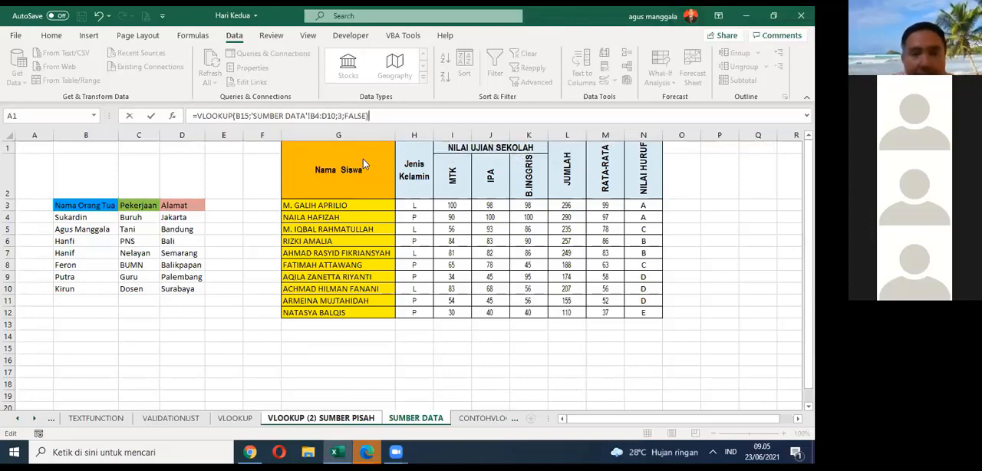
key("Return")
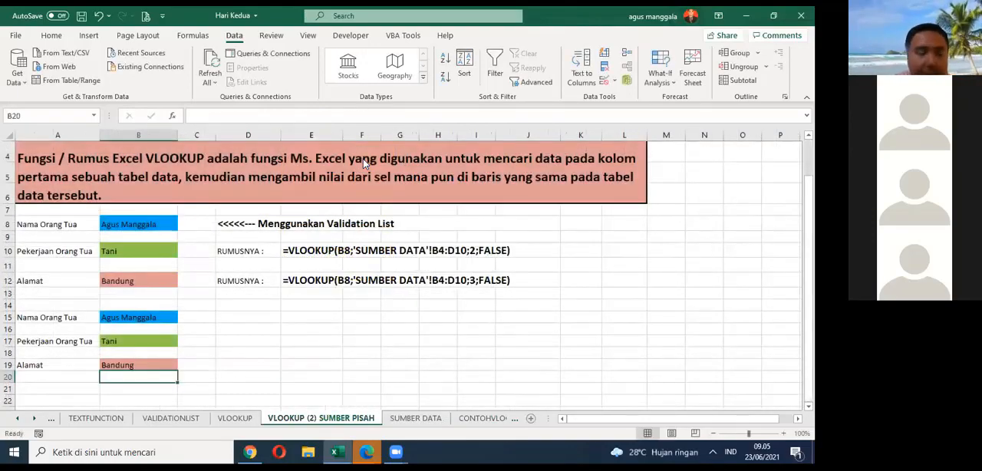
Step: Check the formula in Alamat cell B19 and save the workbook
left_click(164, 364)
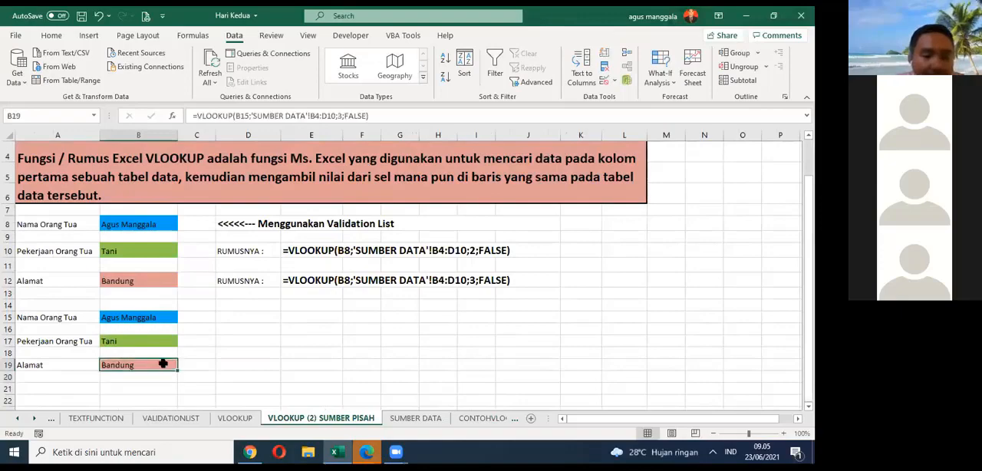
left_click(82, 15)
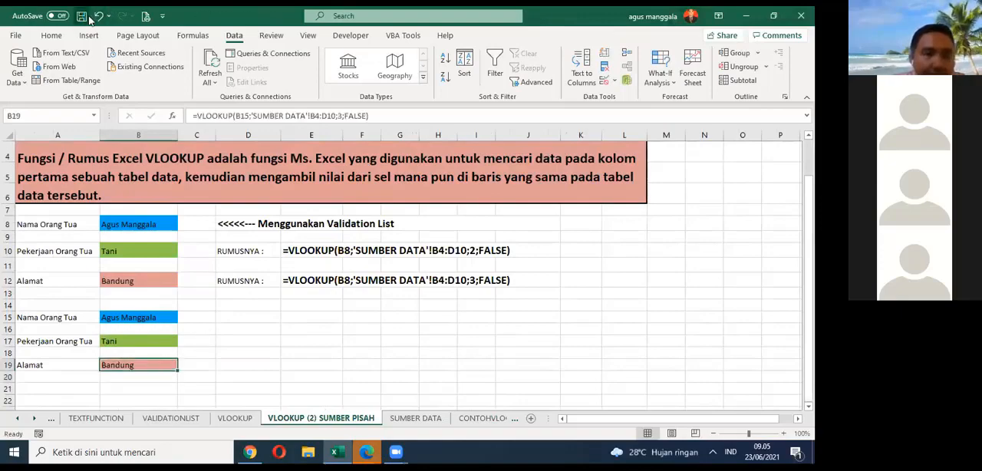
left_click(283, 342)
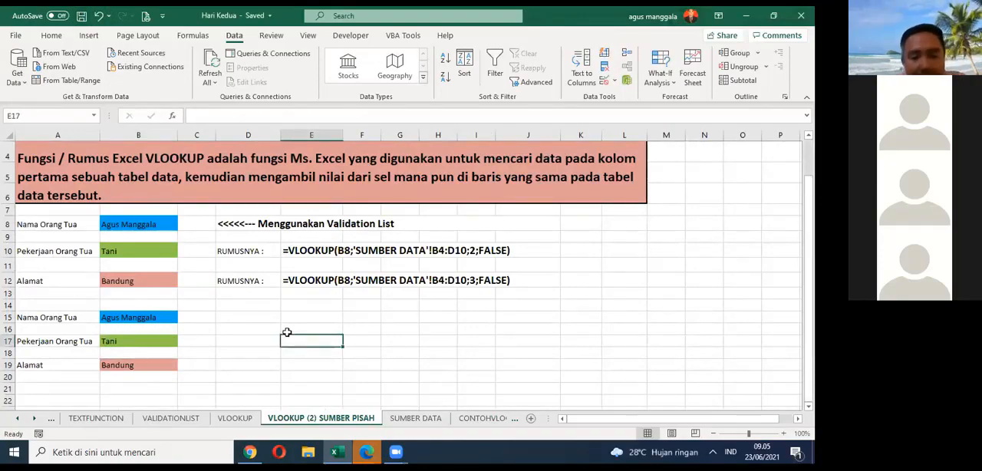
Step: Review the lookup formulas in B17 and B19 and the selected parent name in B15
left_click(156, 345)
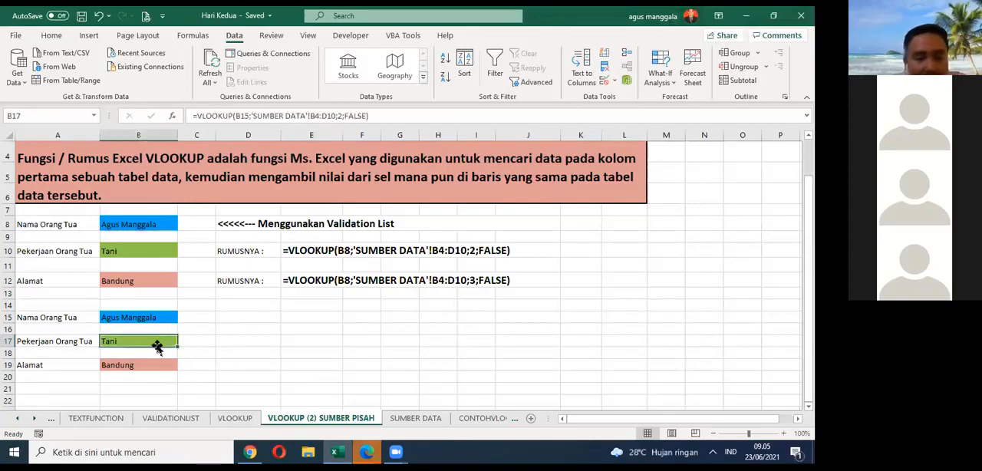
left_click(157, 321)
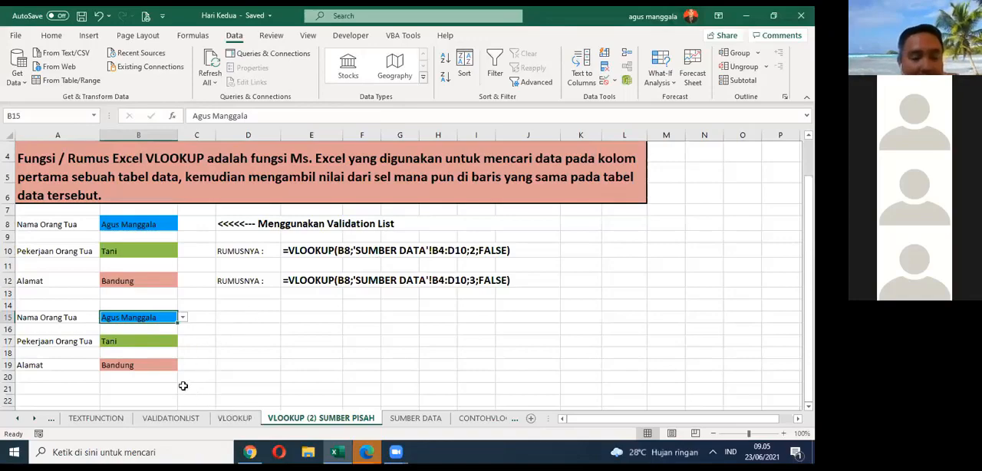
left_click(122, 360)
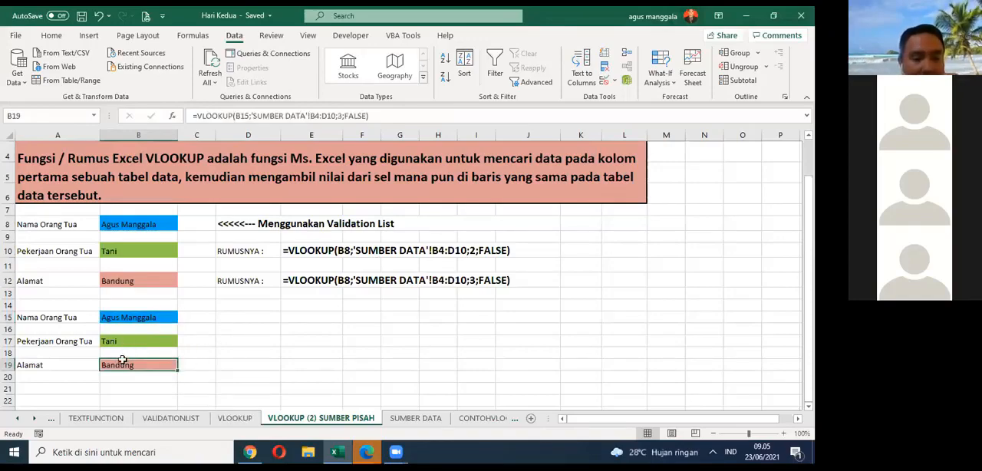
left_click(132, 342)
left_click_drag(133, 342, 143, 374)
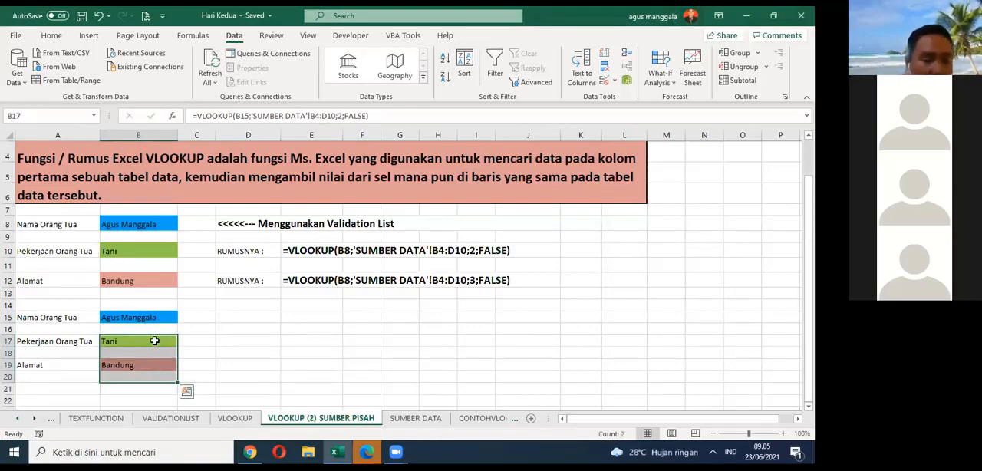
Step: Clear Pekerjaan Orang Tua cell B17 and re-enter =VLOOKUP(B15;'SUMBER DATA'!B4:D10;2;FALSE), taking the table range from the SUMBER DATA sheet
left_click(154, 340)
key("Delete")
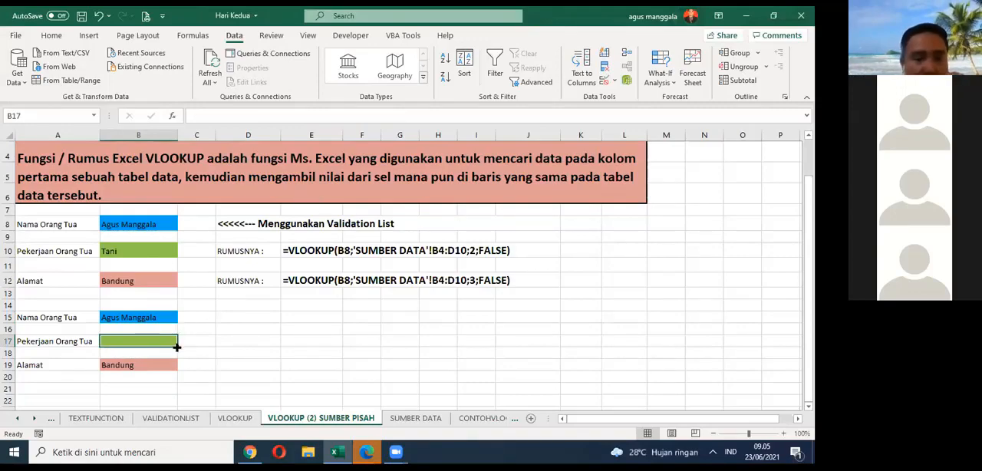
type("=")
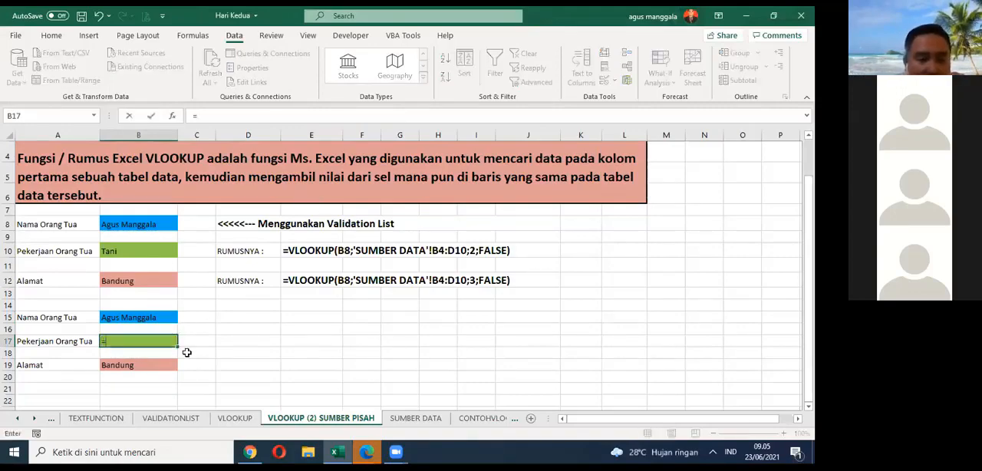
type("V")
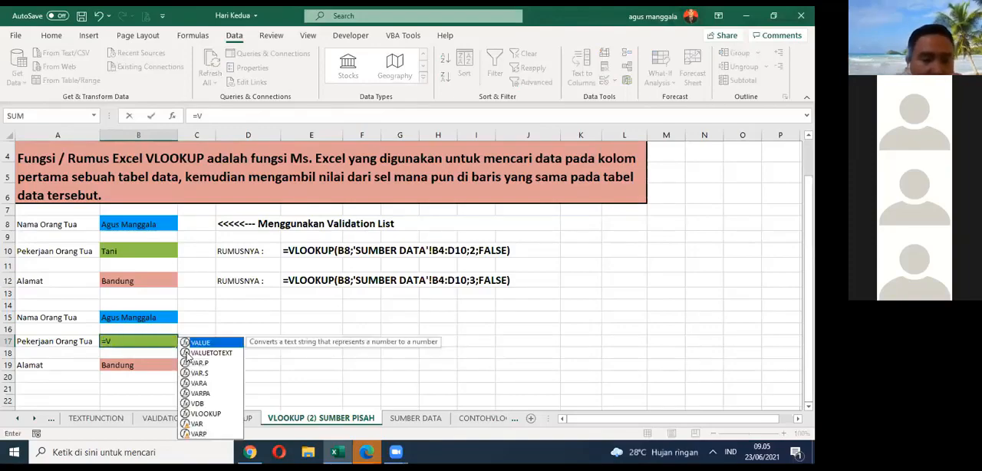
type("L")
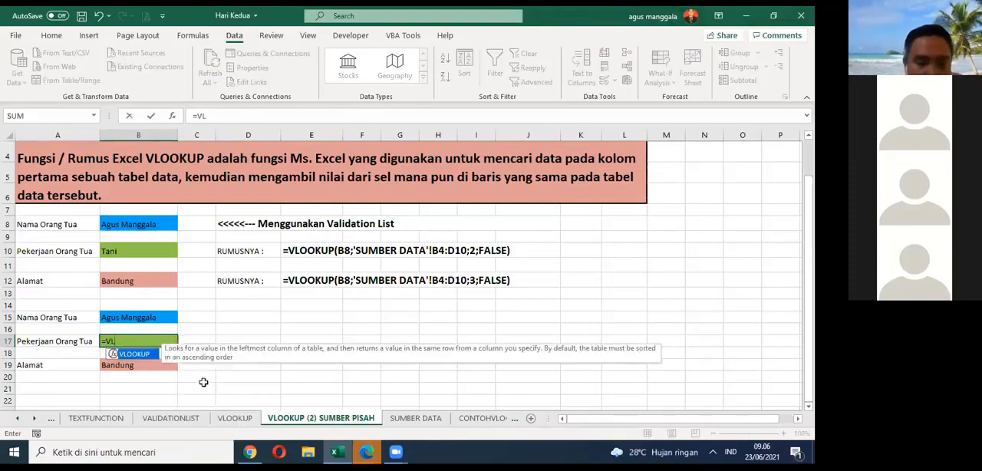
double_click(135, 354)
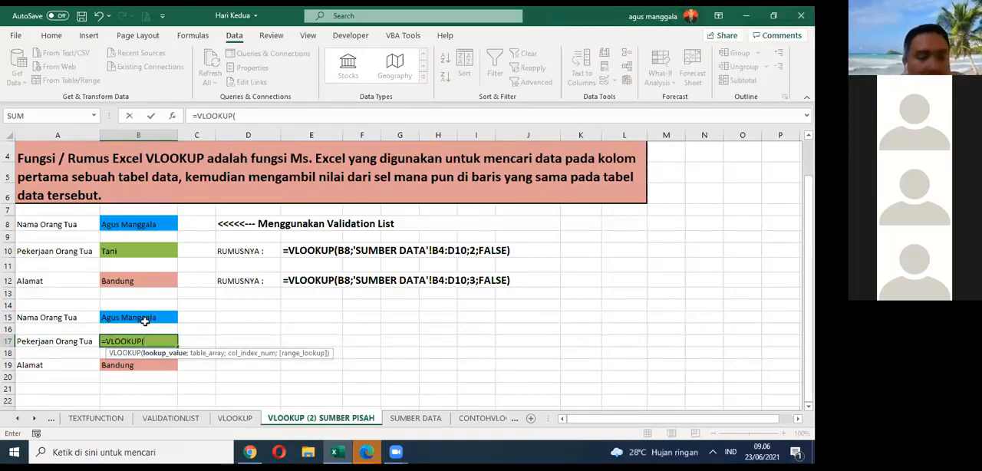
left_click(143, 317)
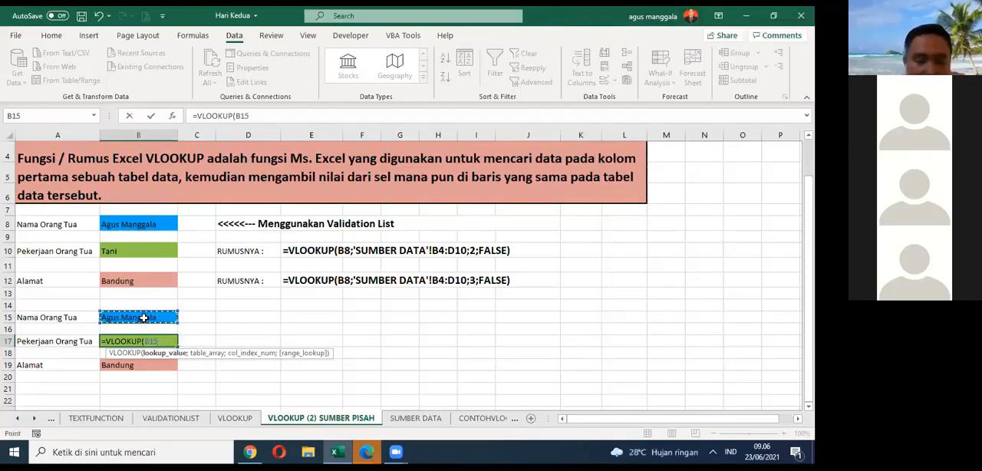
type(";")
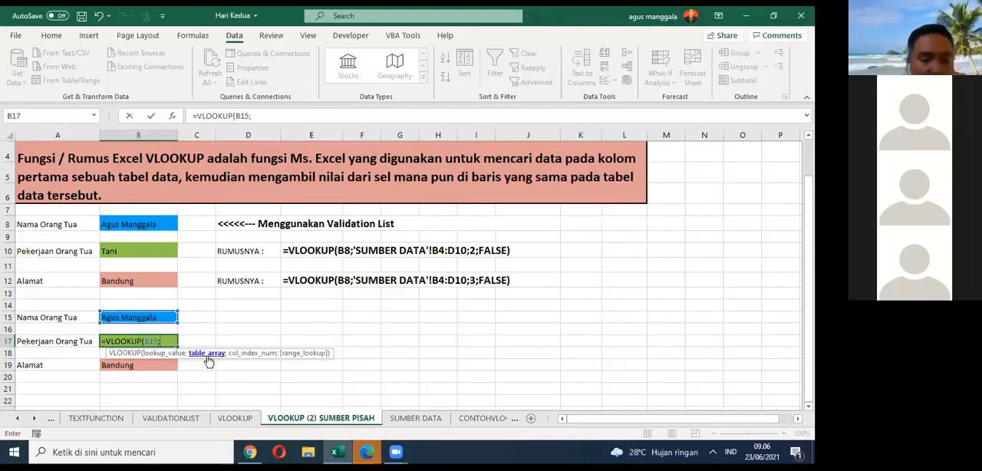
left_click(412, 421)
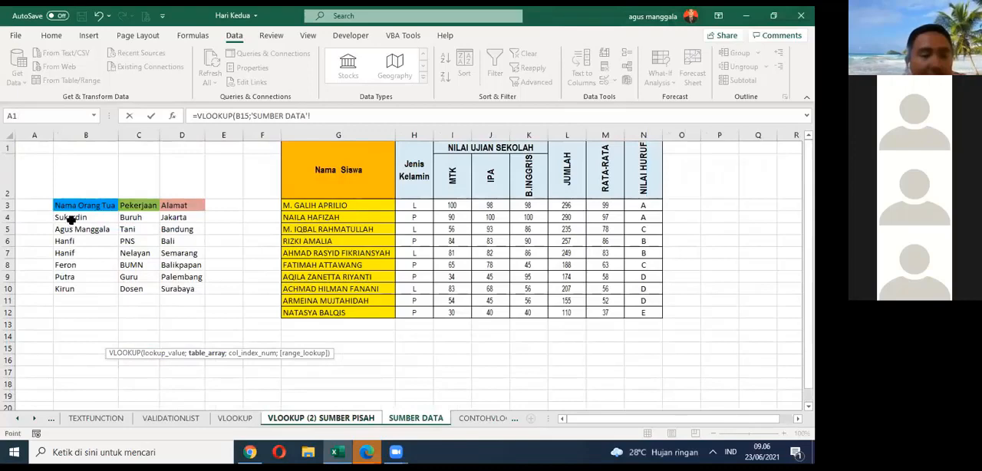
left_click_drag(71, 220, 139, 258)
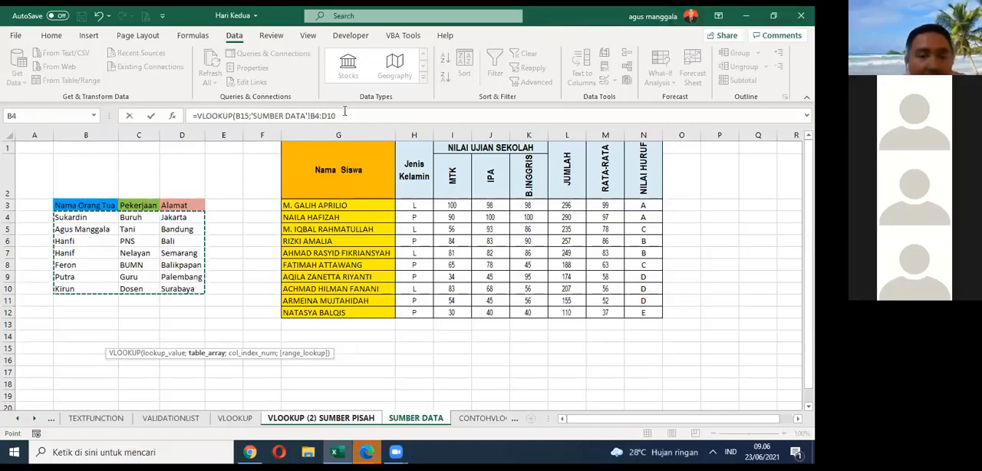
left_click(344, 114)
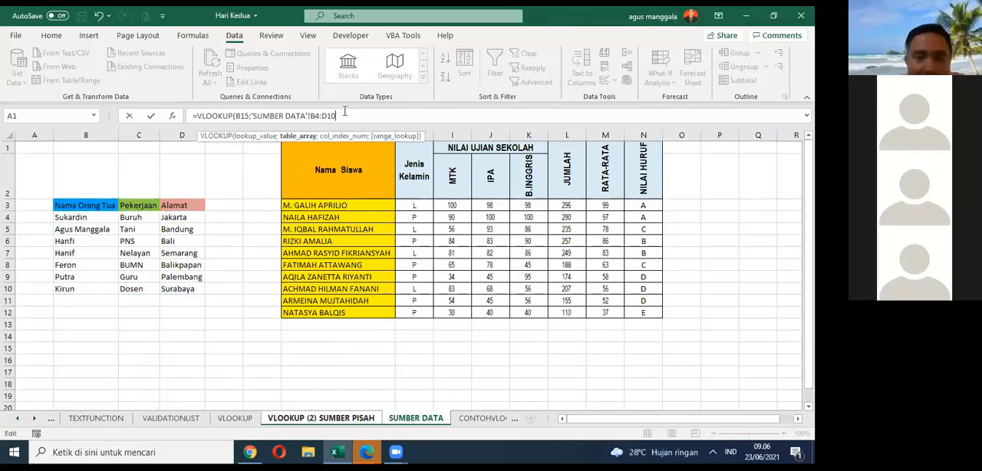
type(";2")
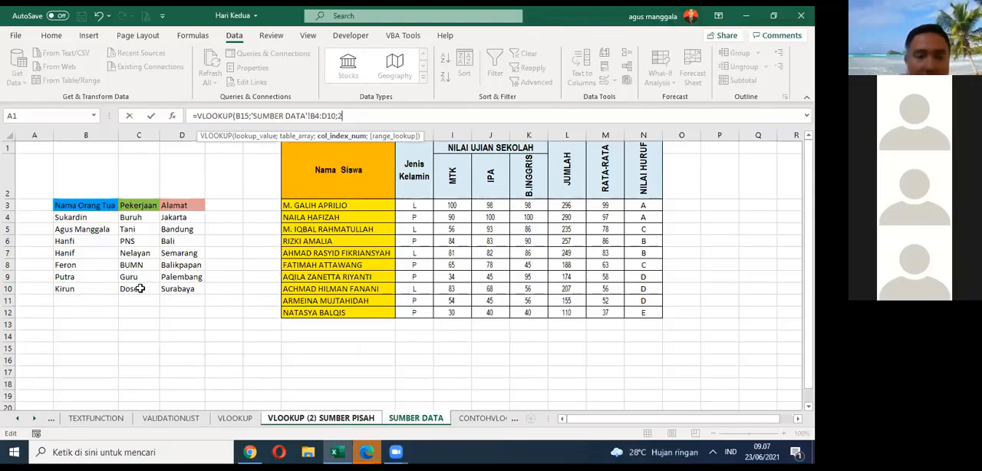
type(";")
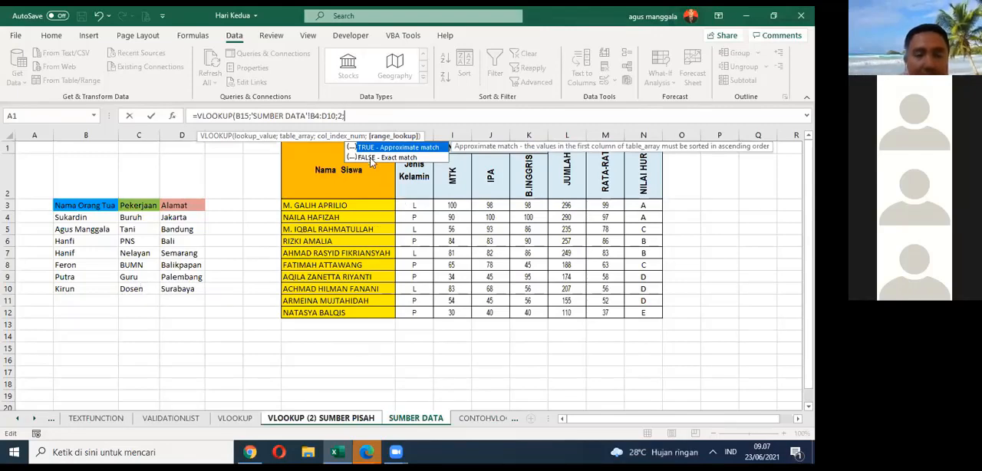
type("FALSE")
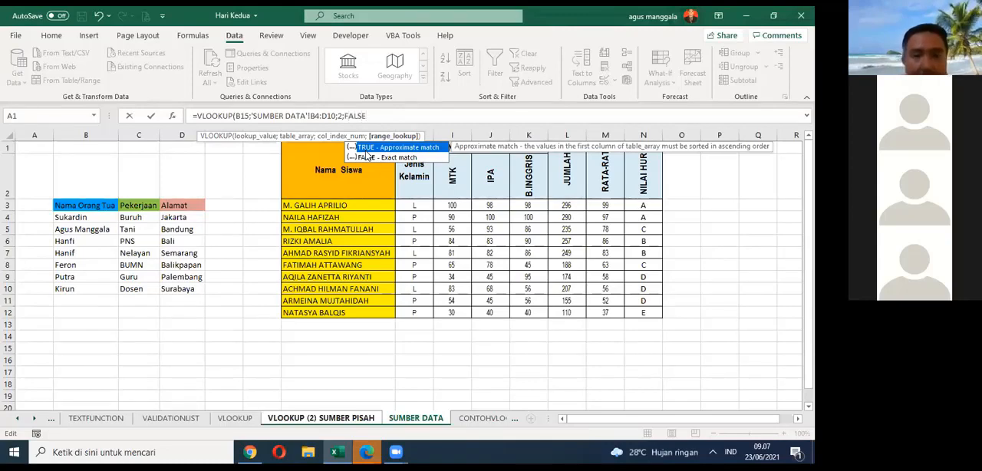
type(")")
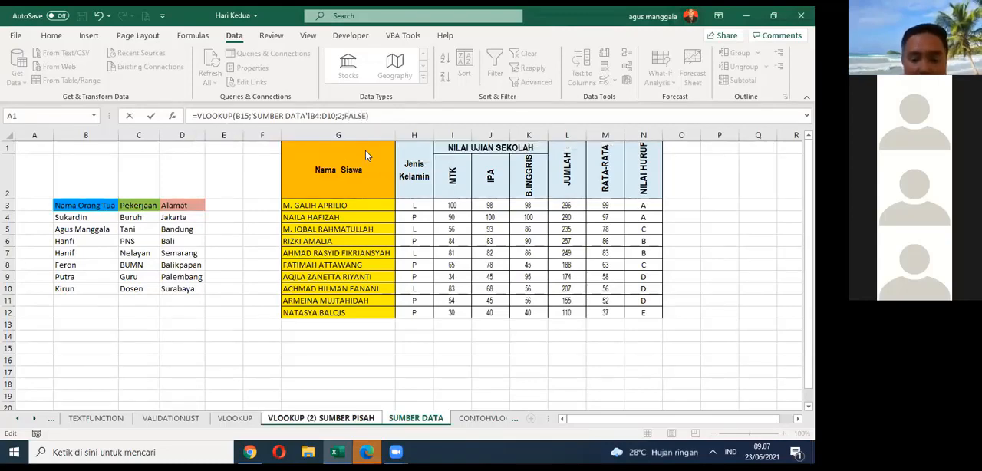
key("Return")
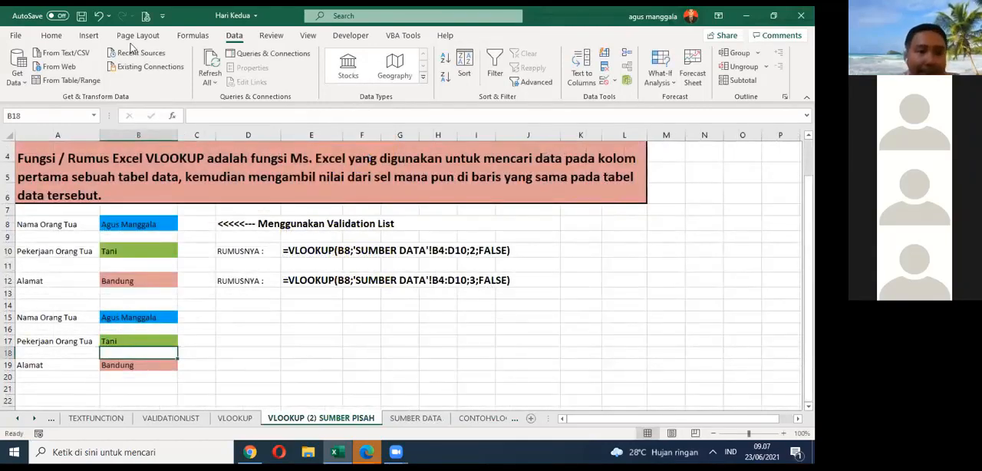
Step: Save the workbook and clear the data validation from the Nama Orang Tua cell B15
left_click(81, 15)
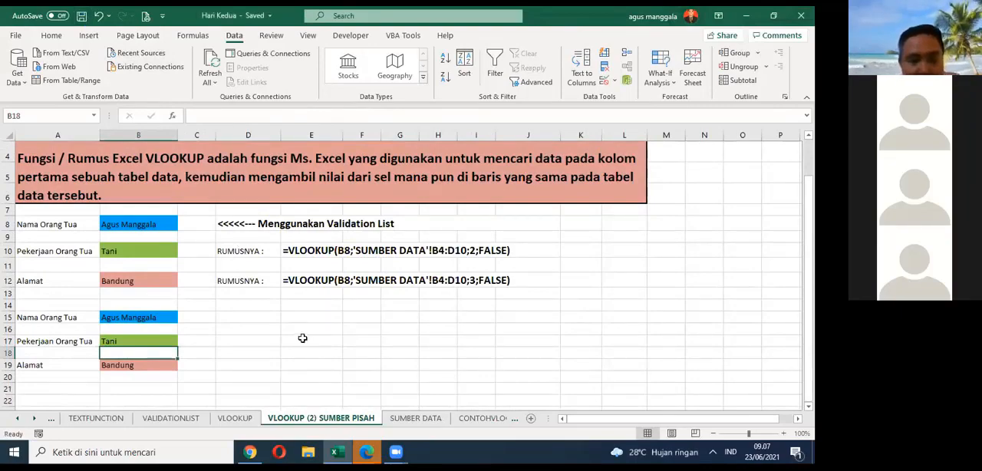
left_click(168, 318)
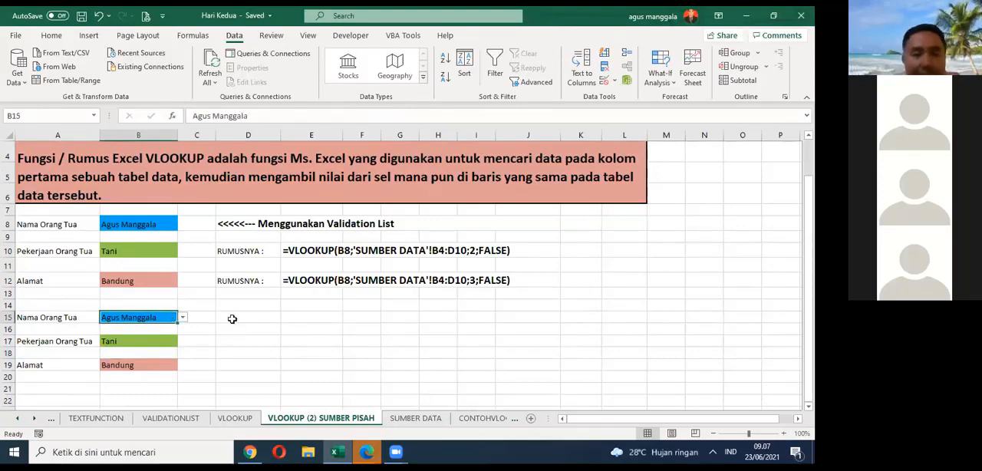
left_click(615, 80)
left_click(643, 96)
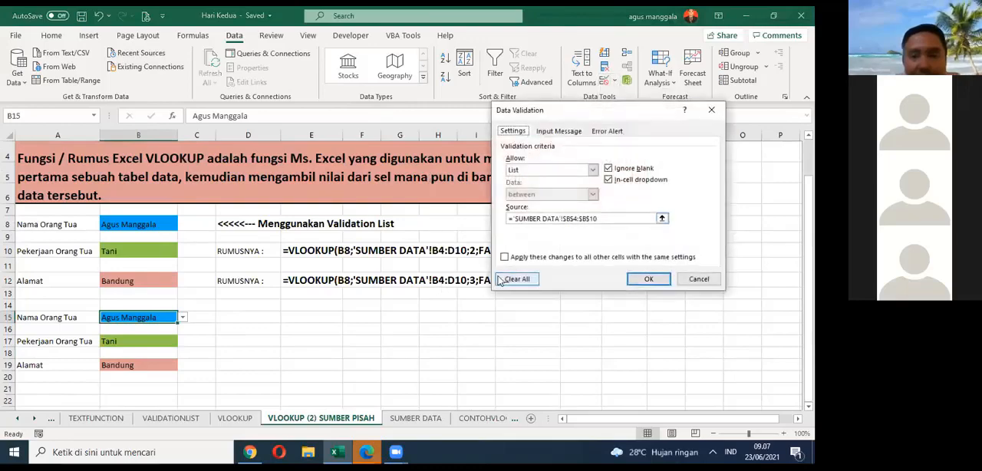
left_click(517, 282)
left_click(648, 282)
left_click(287, 365)
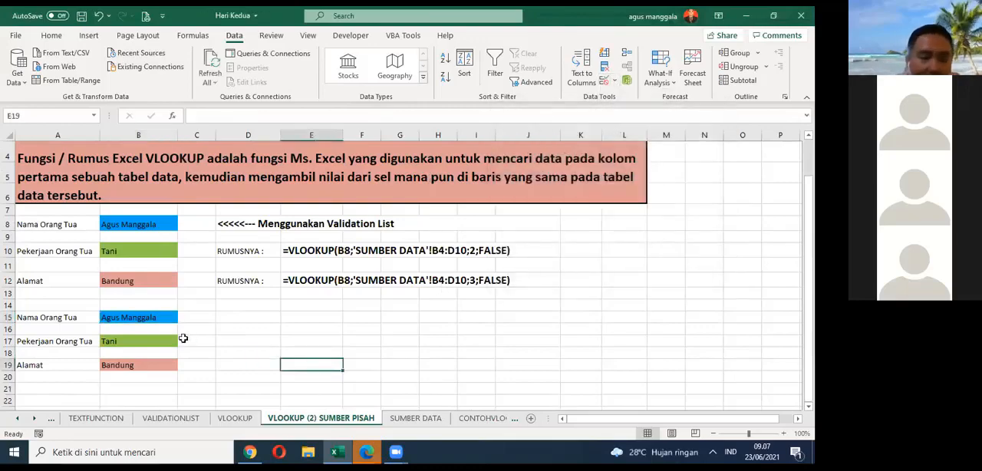
Step: Add a List data validation to Nama Orang Tua cell B15 with the source ='SUMBER DATA'!$B$4:$B$10
left_click(144, 318)
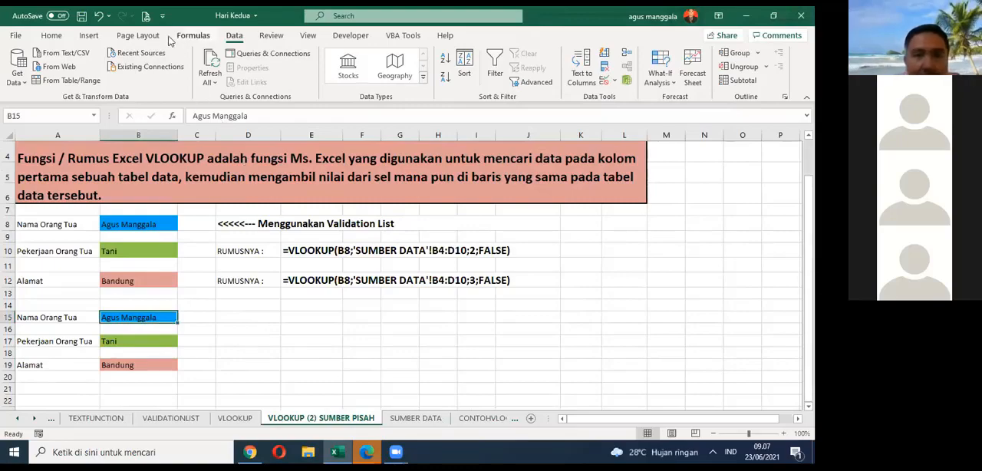
left_click(615, 82)
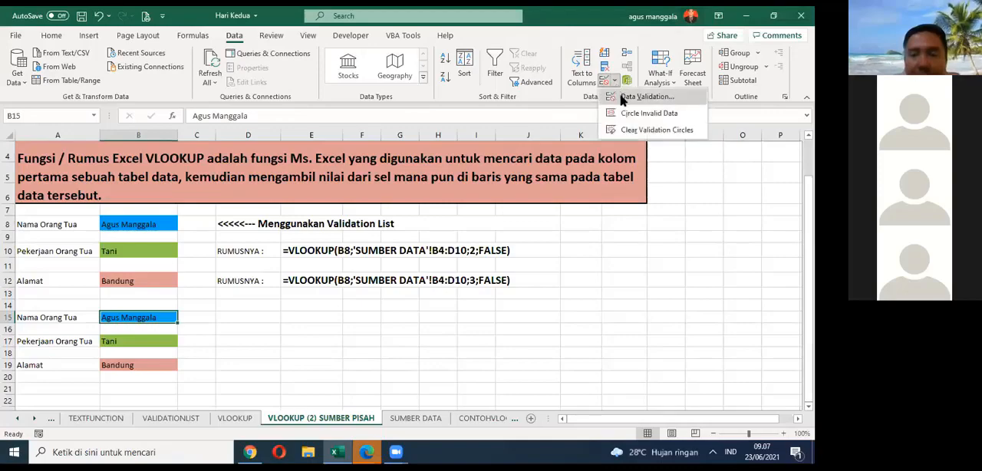
left_click(622, 100)
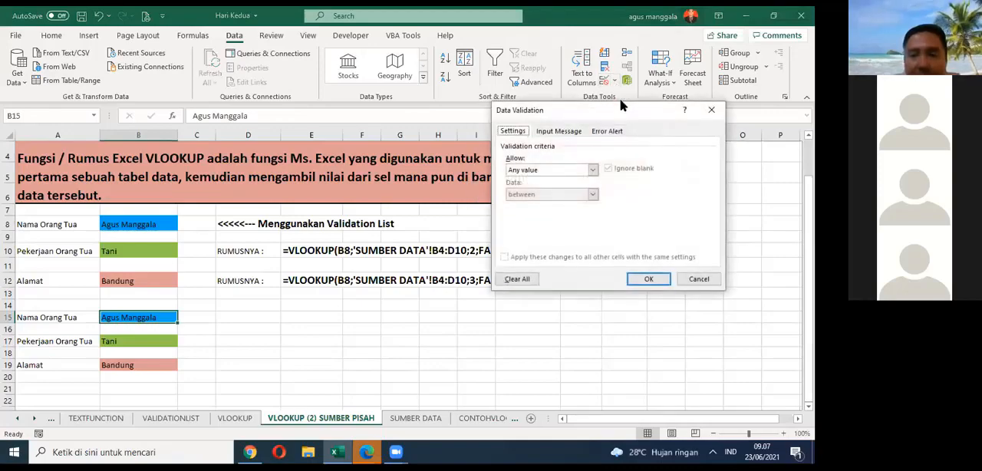
left_click(520, 171)
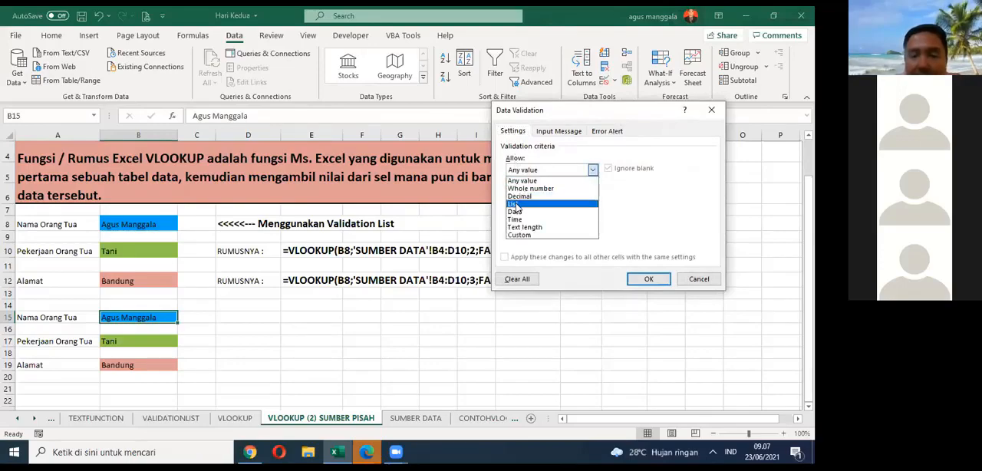
left_click(518, 204)
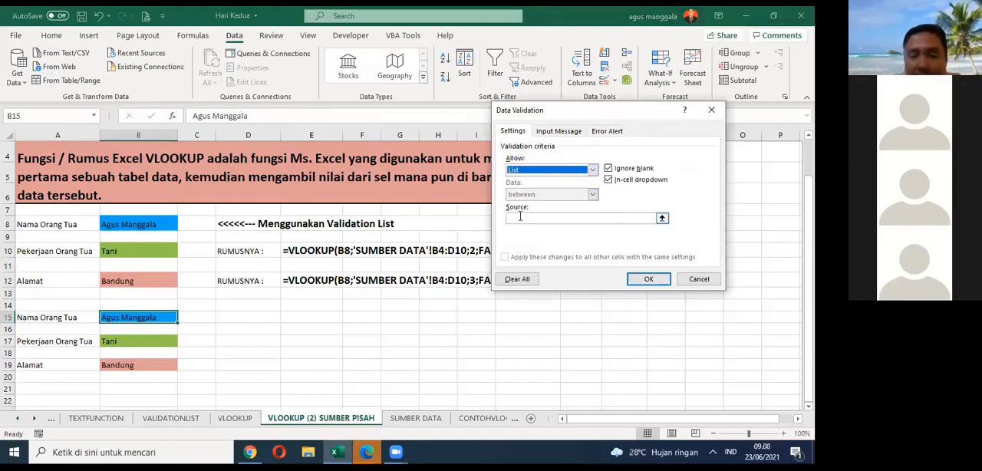
left_click(662, 220)
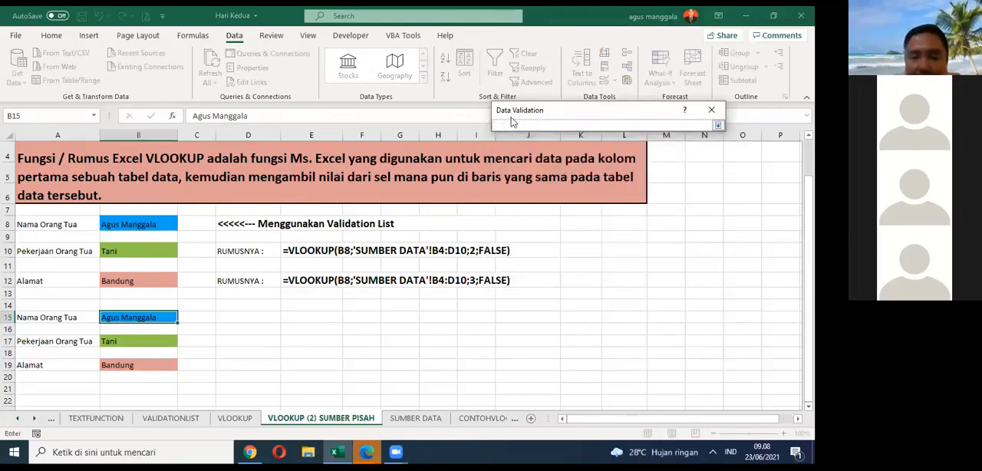
left_click_drag(512, 115, 425, 326)
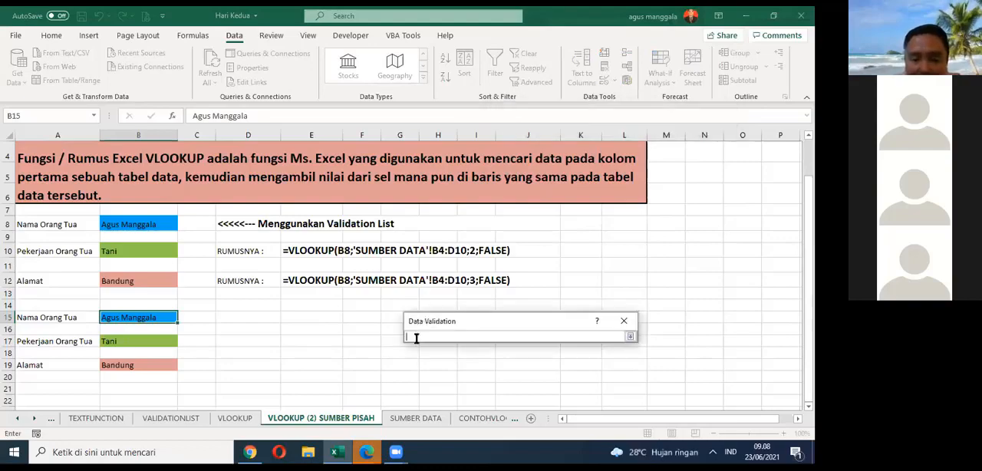
left_click(400, 424)
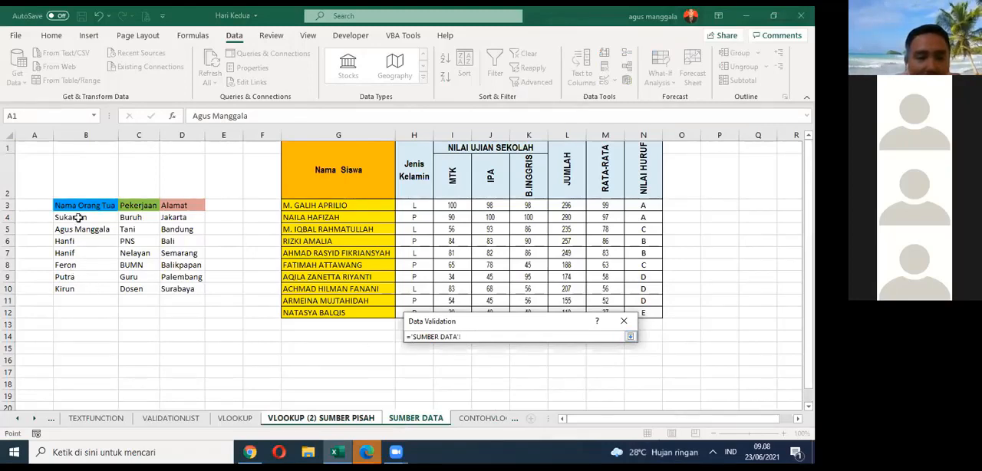
left_click_drag(79, 217, 75, 234)
left_click_drag(68, 279, 69, 289)
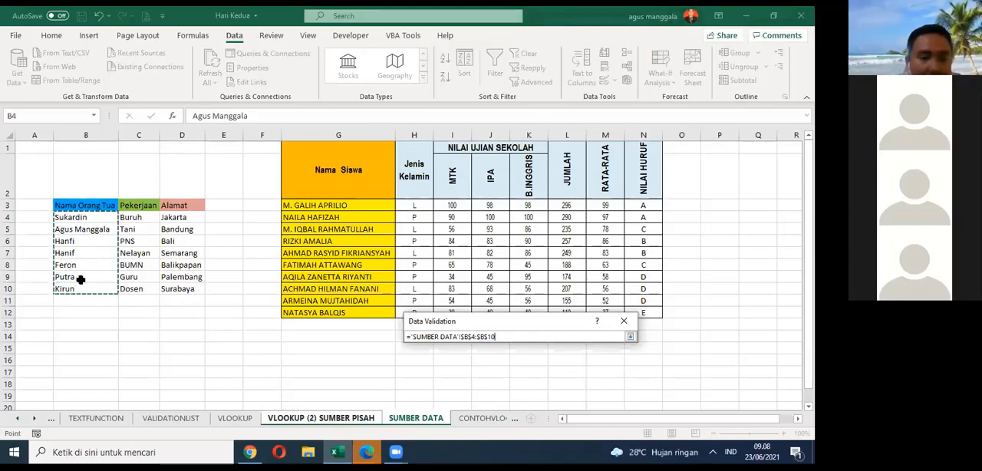
left_click(630, 338)
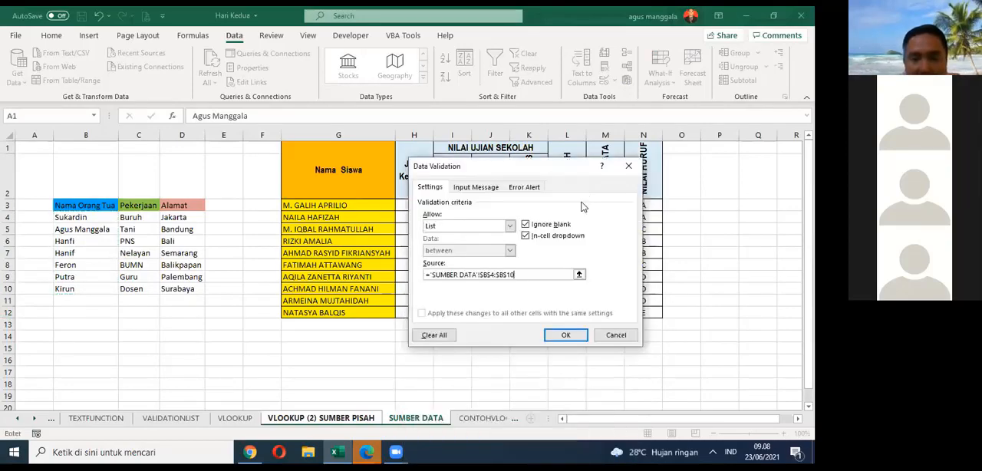
left_click(566, 335)
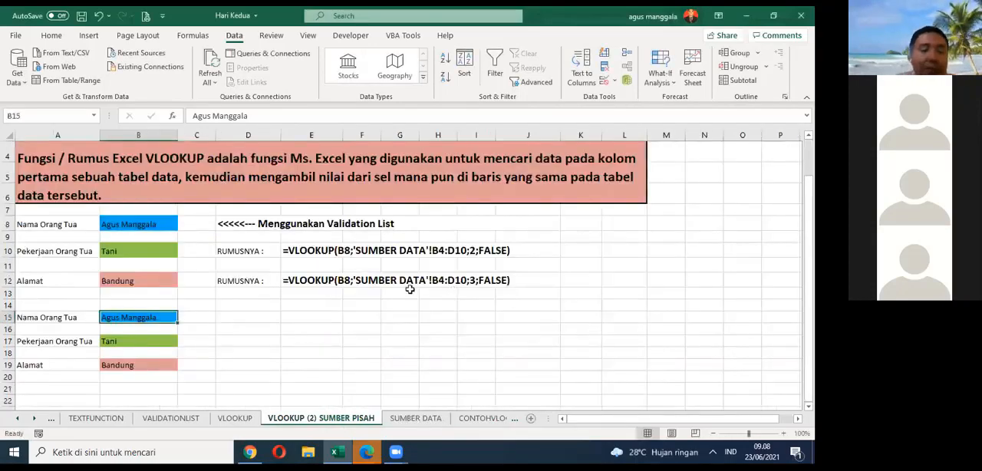
Step: Test the validation list in B15 by choosing the third parent name and switching back to the second one
left_click(245, 317)
left_click(170, 318)
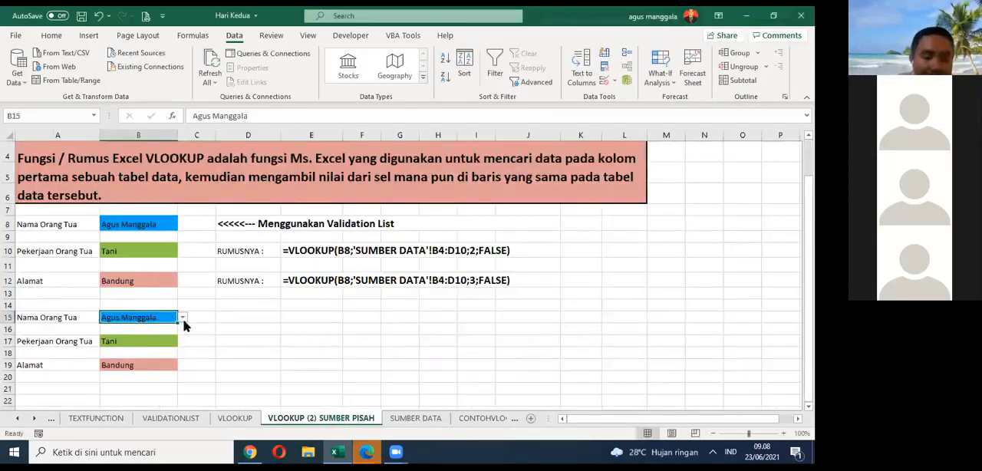
left_click(183, 317)
left_click(163, 337)
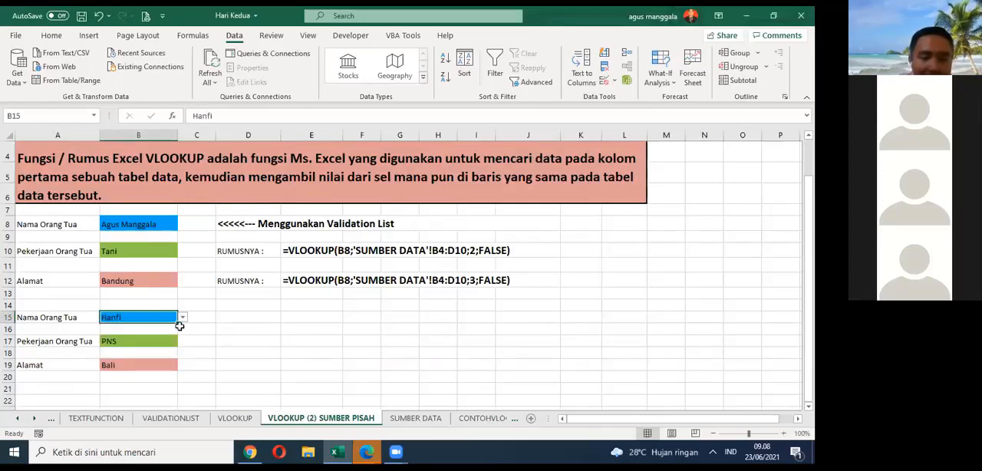
left_click(183, 317)
left_click(176, 335)
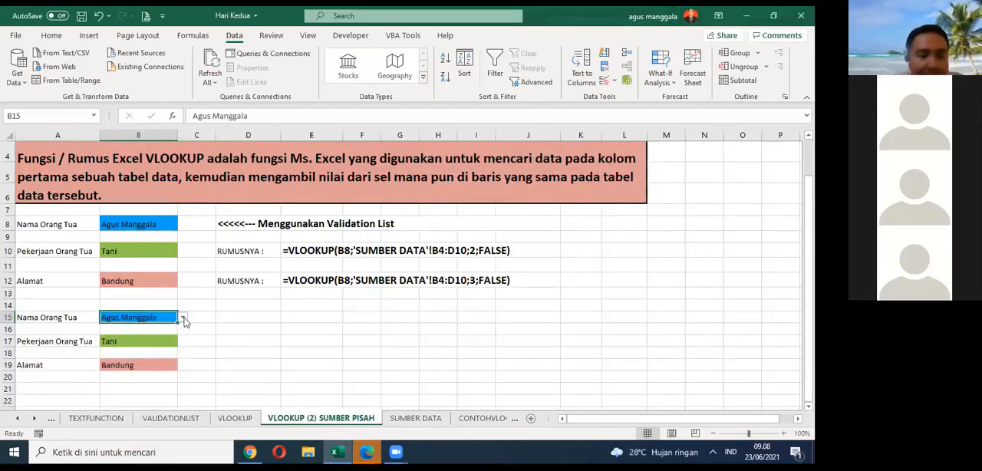
left_click(272, 315)
Step: Save the workbook and clear the formulas in Pekerjaan Orang Tua cell B17 and Alamat cell B19
left_click(162, 342)
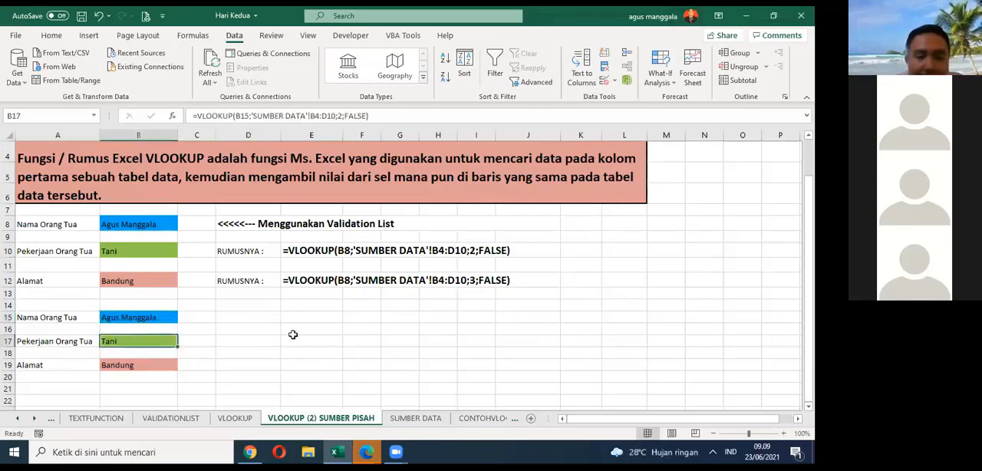
left_click(81, 15)
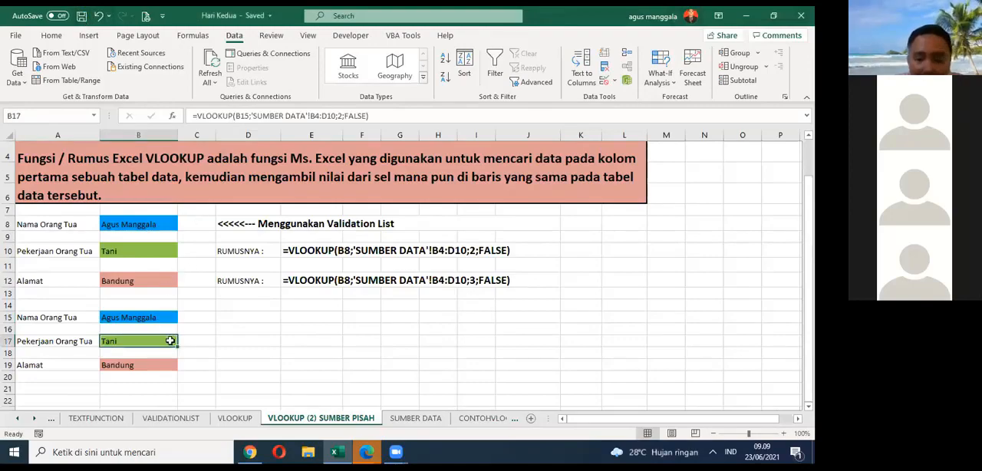
key("Delete")
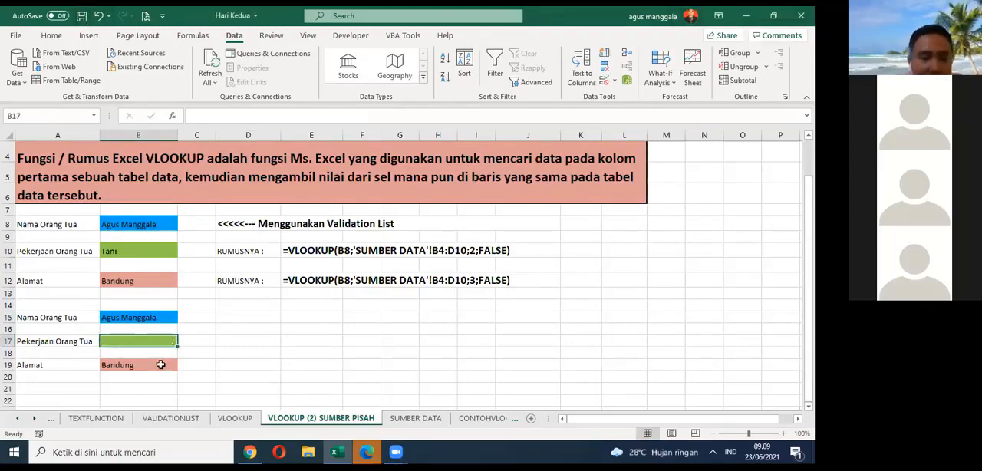
left_click(161, 365)
key("Delete")
Step: Start a VLOOKUP formula in Pekerjaan Orang Tua cell B17 with lookup value B15 and table array 'SUMBER DATA'!B4:D10
left_click(159, 338)
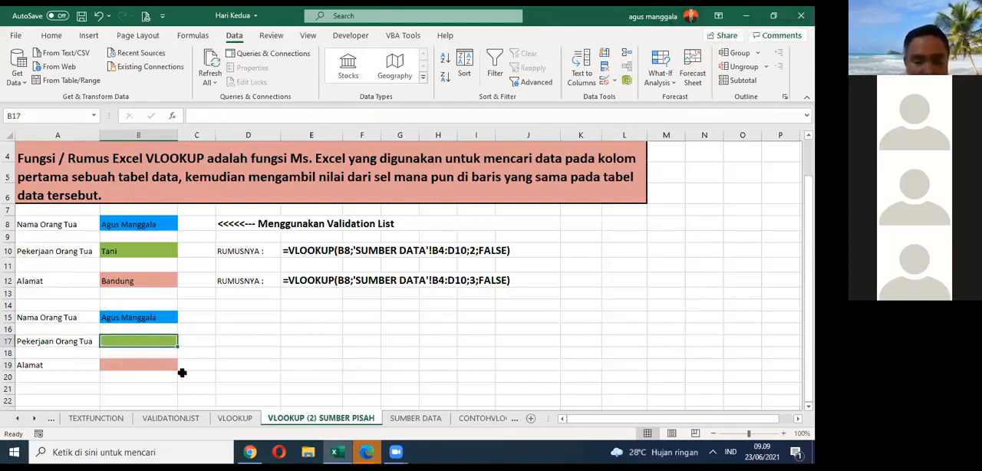
type("=")
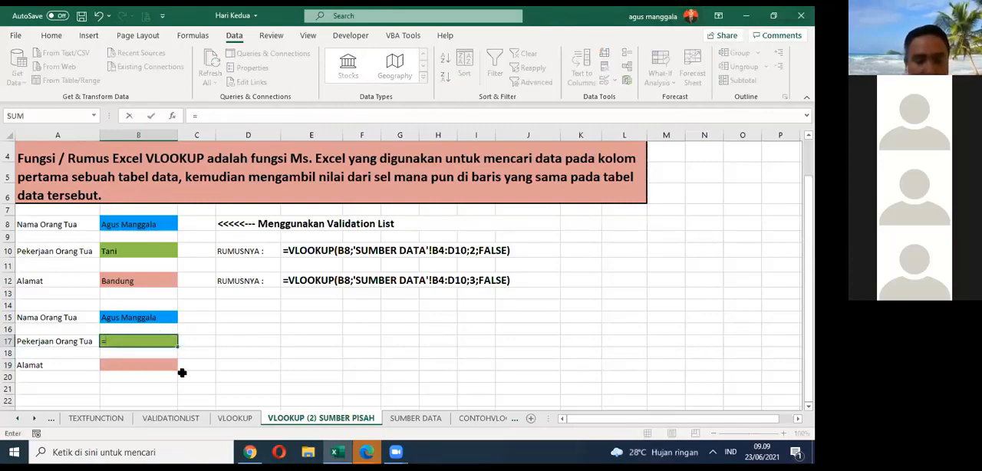
type("VL")
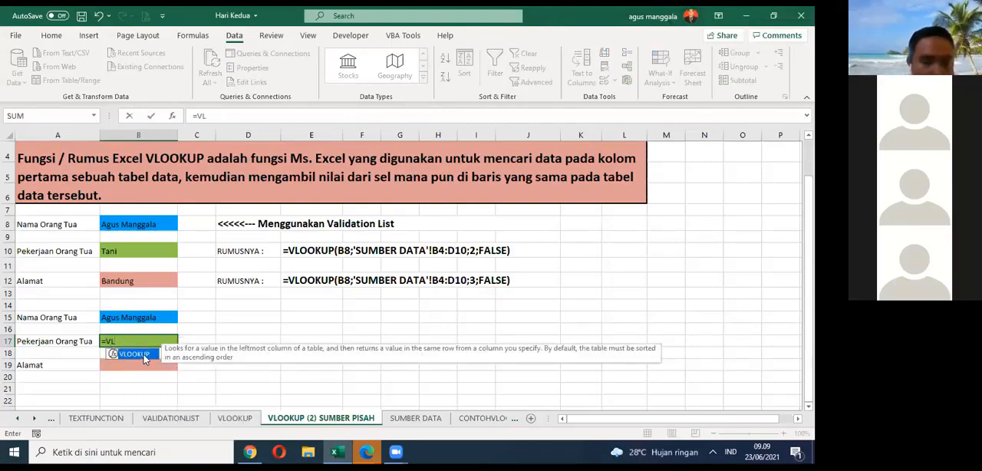
double_click(143, 356)
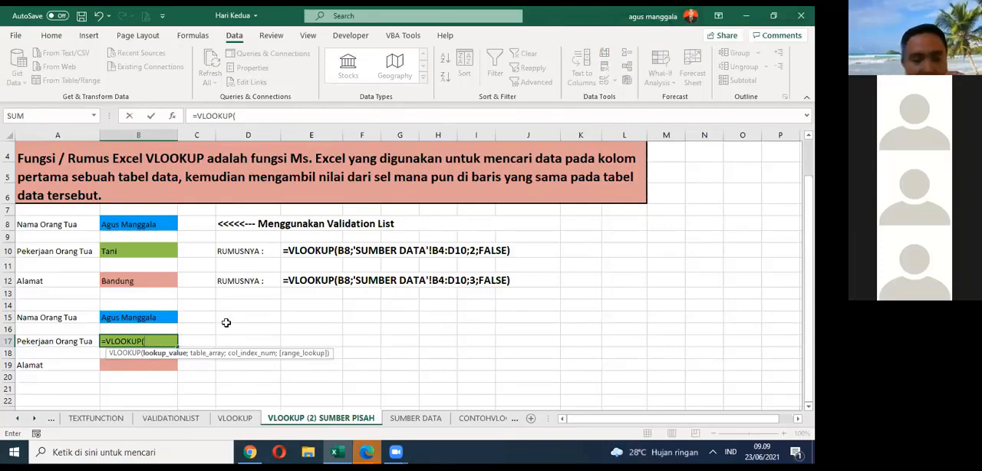
left_click(148, 317)
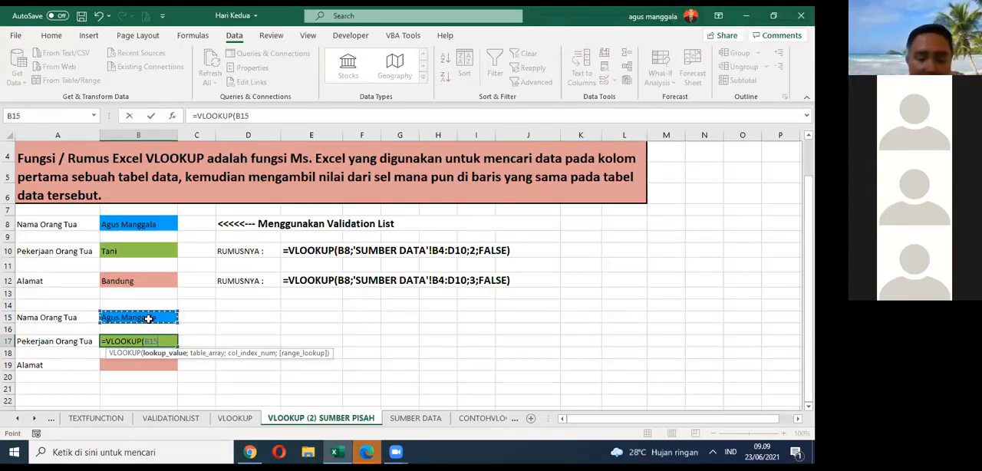
type(";")
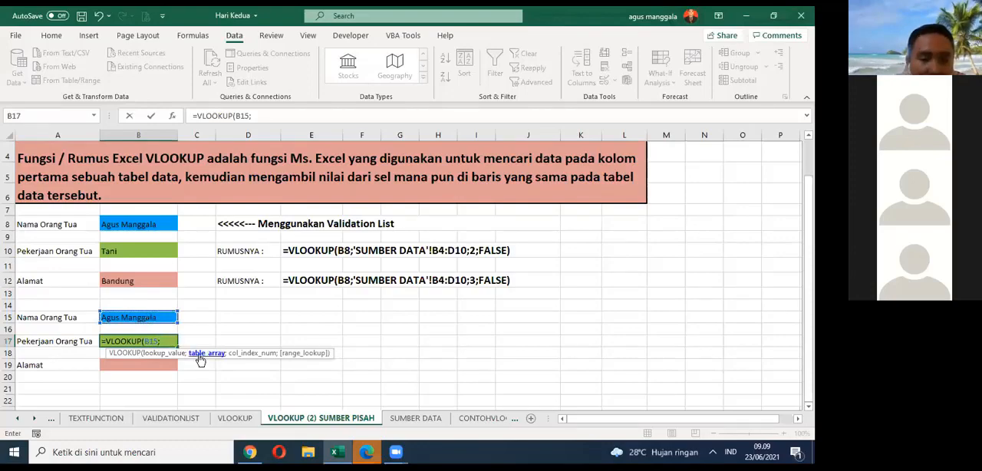
left_click(414, 418)
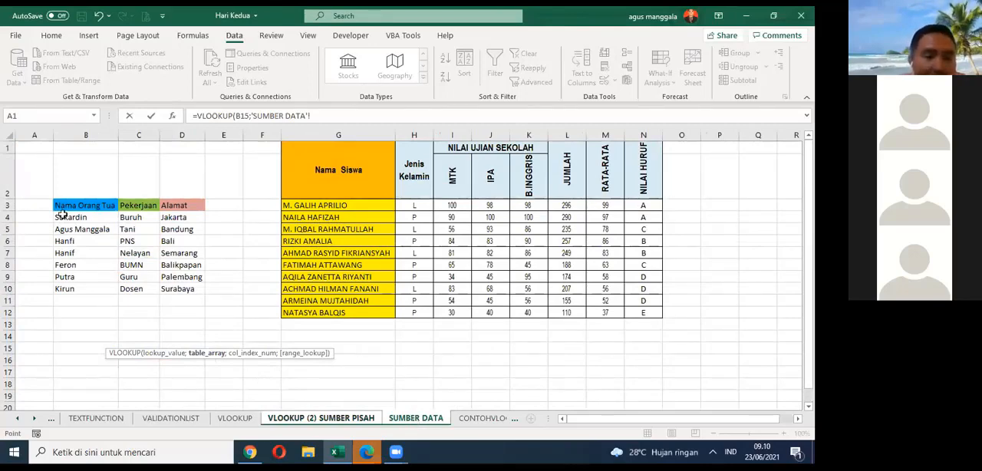
left_click_drag(63, 215, 184, 290)
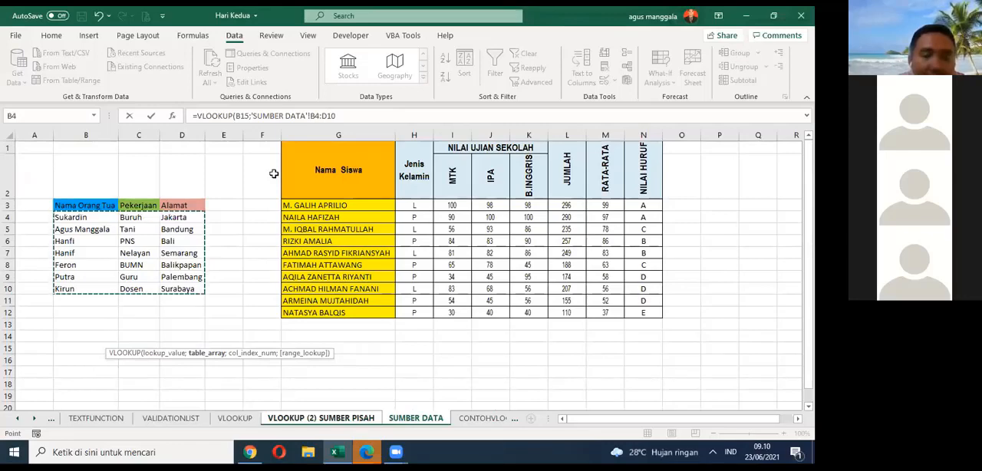
Step: Complete the VLOOKUP formula for B17 with column index 2 and FALSE for exact match, and save the workbook
key("F2")
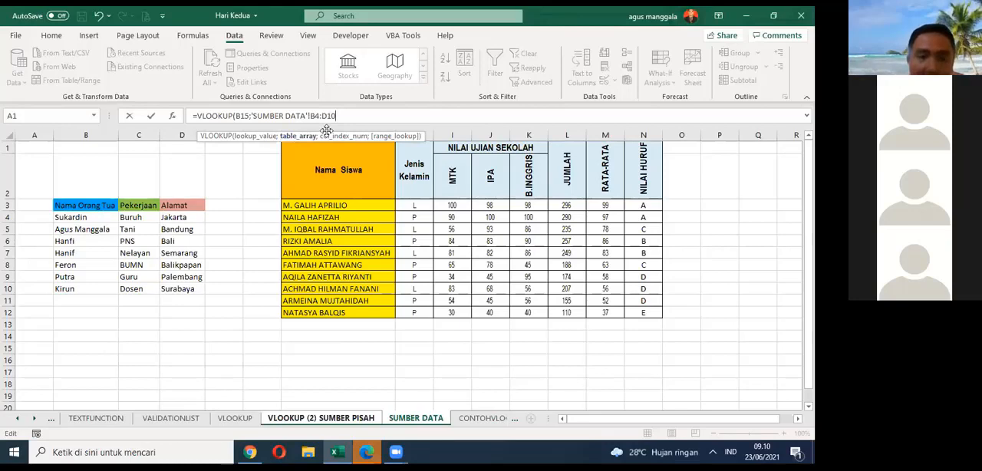
type(";")
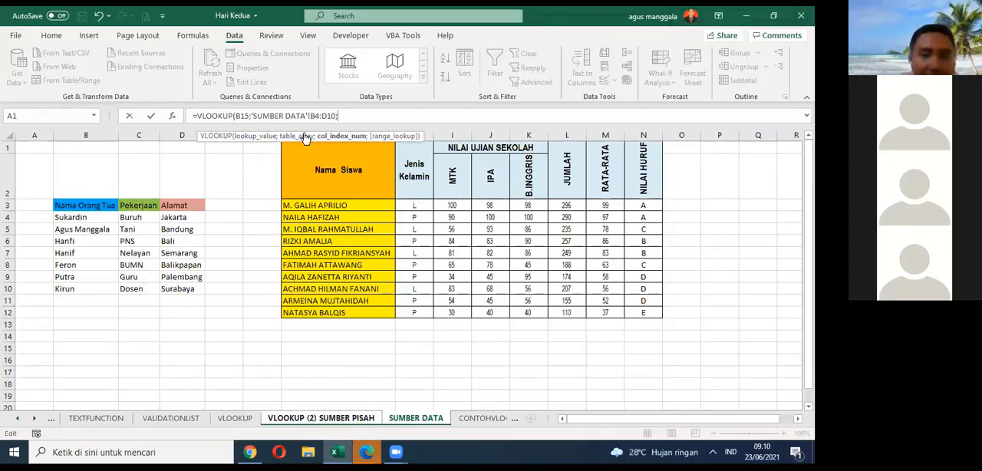
type("2")
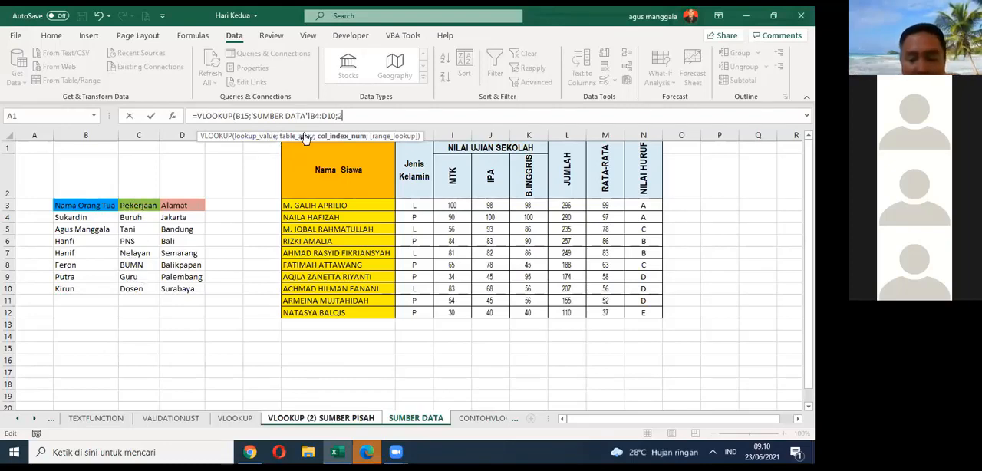
type(";")
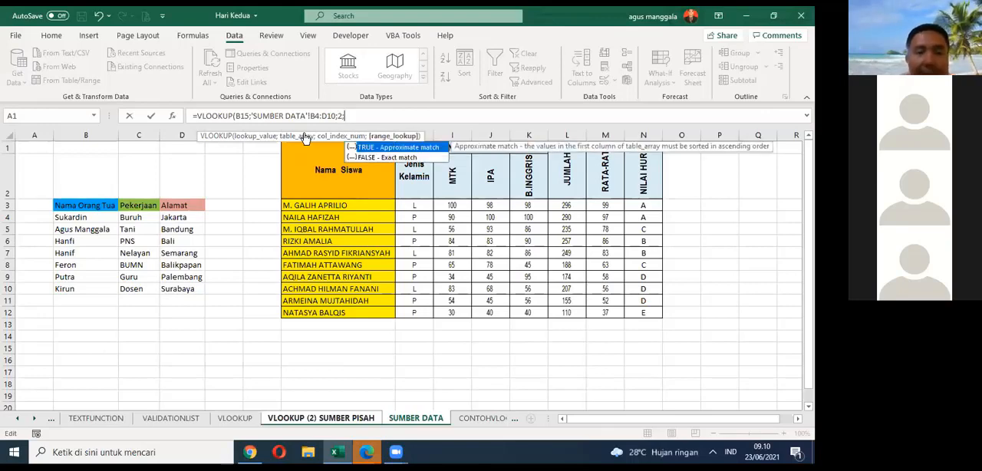
type("FAL")
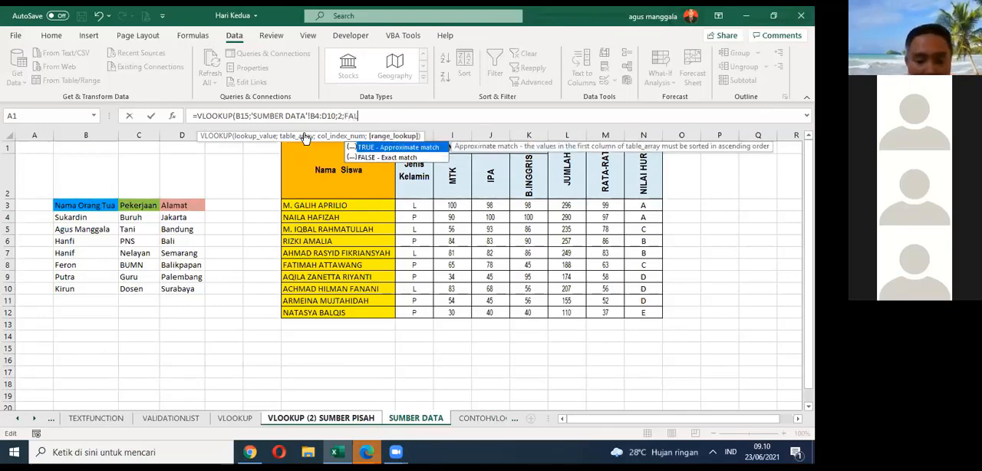
type("SE")
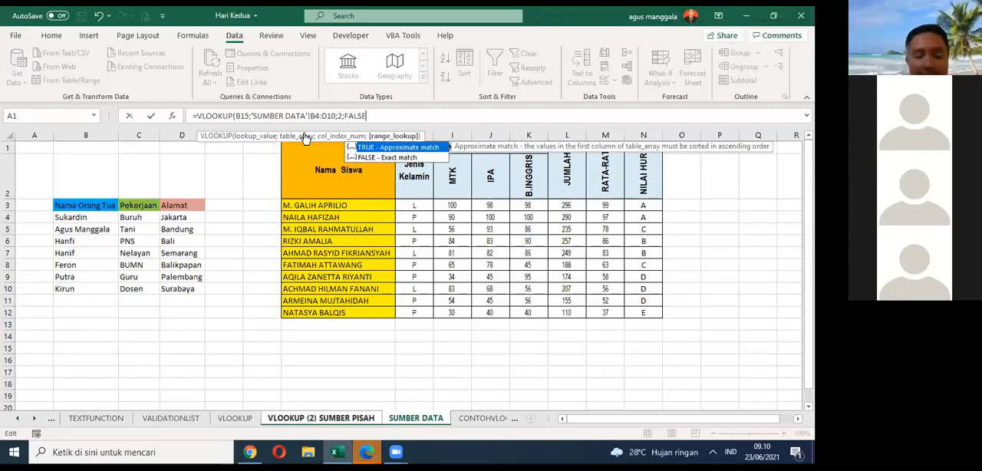
type(")")
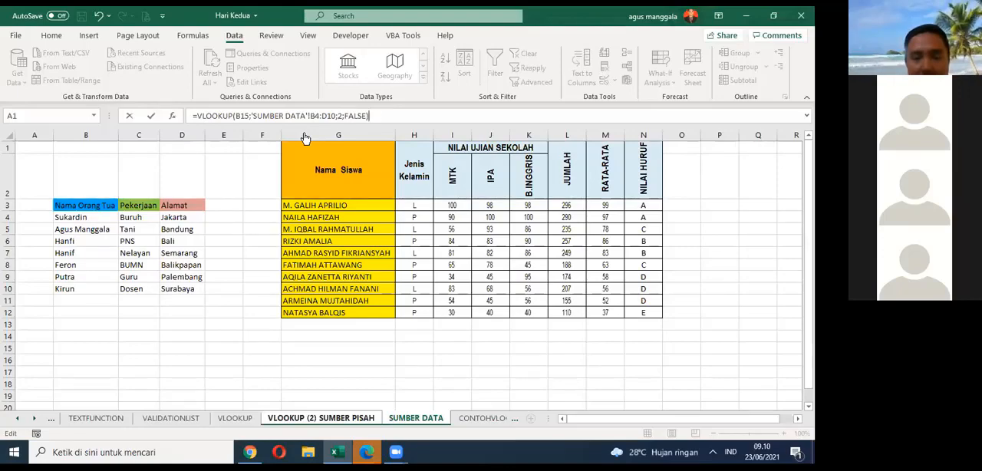
key("Return")
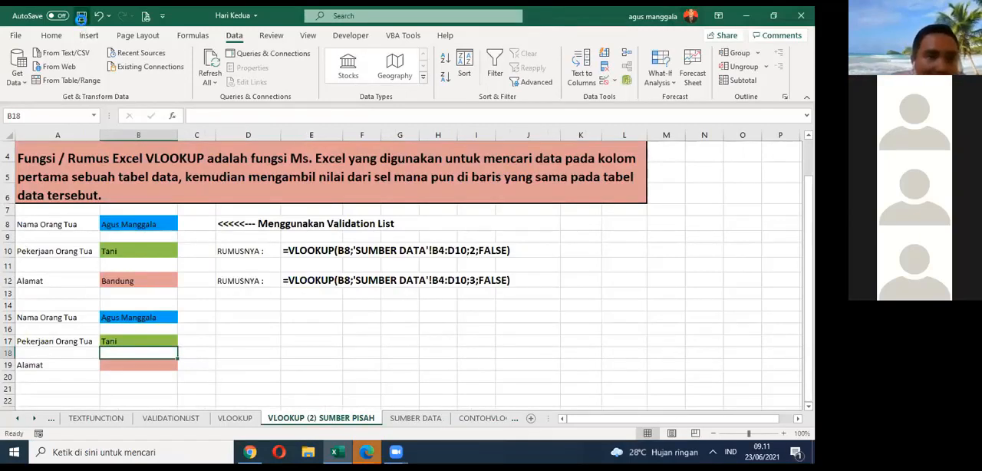
left_click(81, 15)
Step: Copy the full VLOOKUP formula text from Pekerjaan Orang Tua cell B17 without changing the cell
left_click(171, 342)
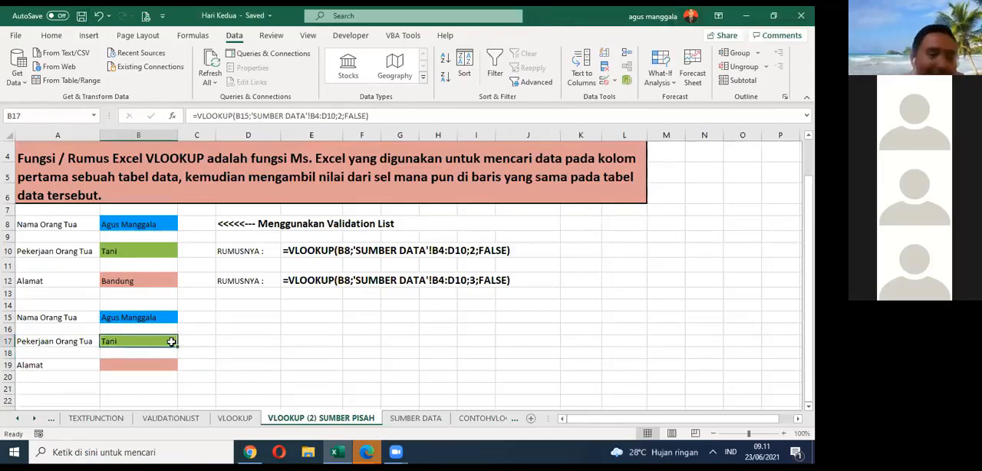
left_click(171, 363)
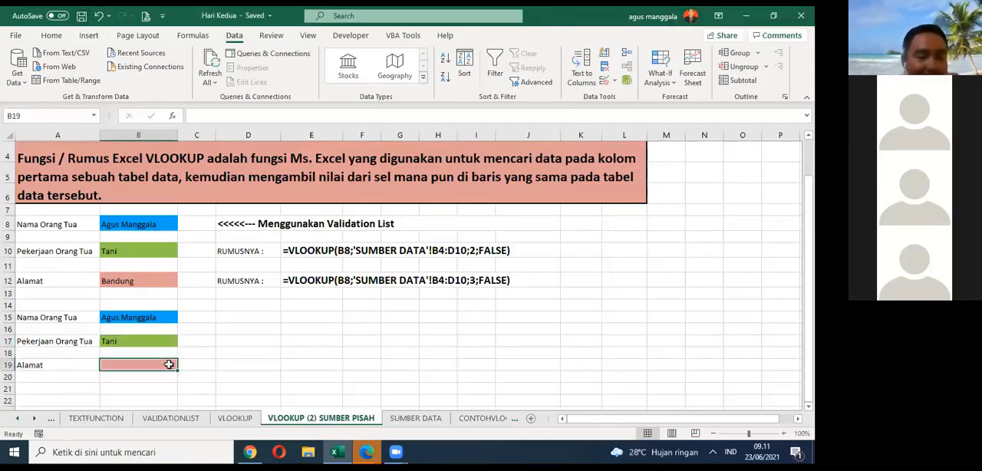
left_click(169, 339)
key("F2")
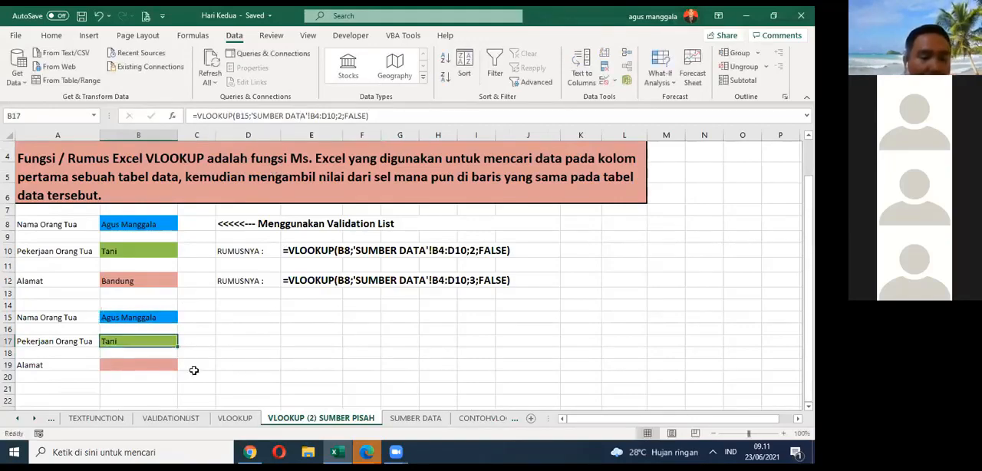
left_click(153, 365)
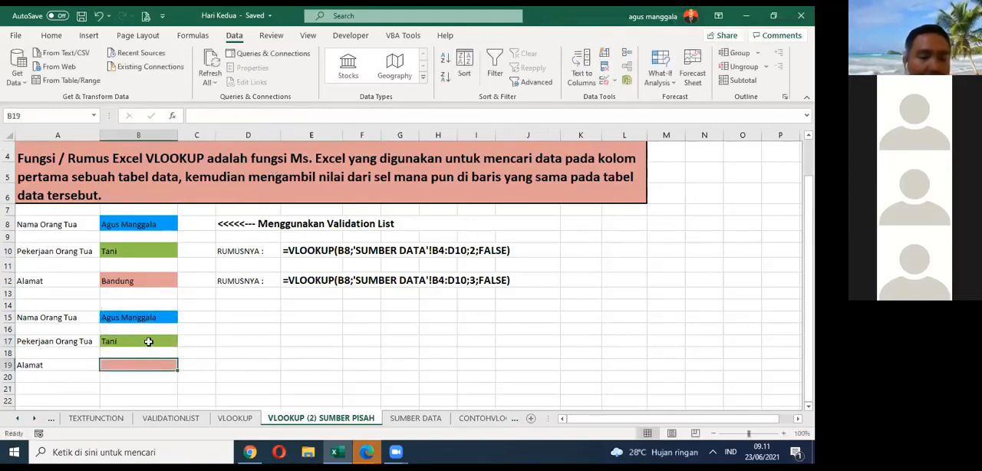
double_click(148, 341)
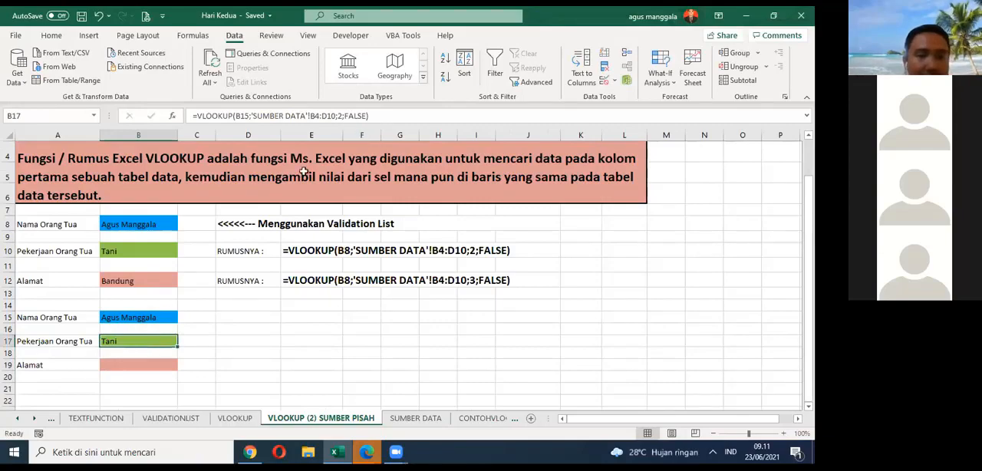
left_click_drag(369, 115, 191, 115)
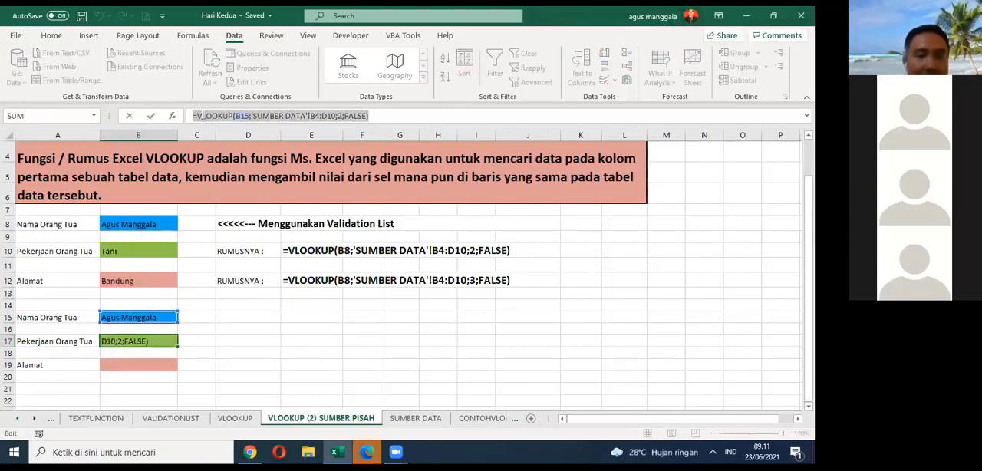
right_click(201, 116)
left_click(230, 138)
key("Escape")
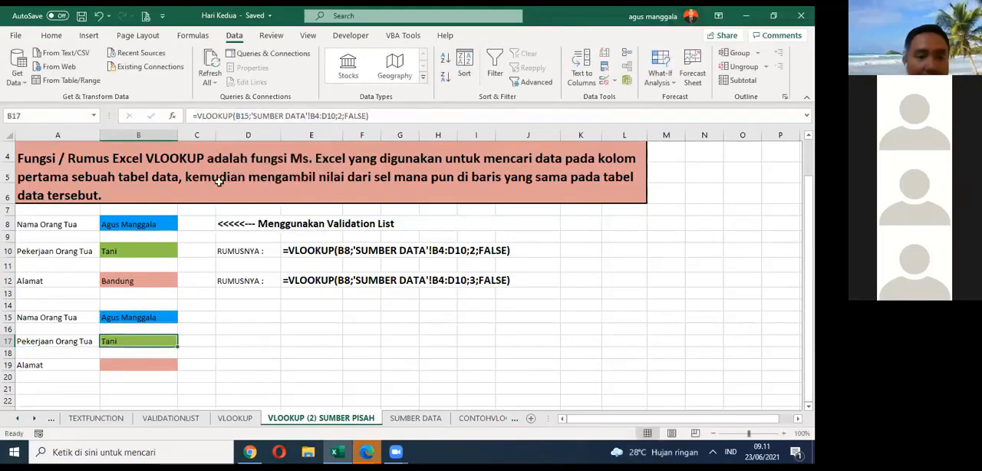
Step: Paste the copied formula text into Alamat cell B19, set its column index to 3, and save the workbook
left_click(163, 363)
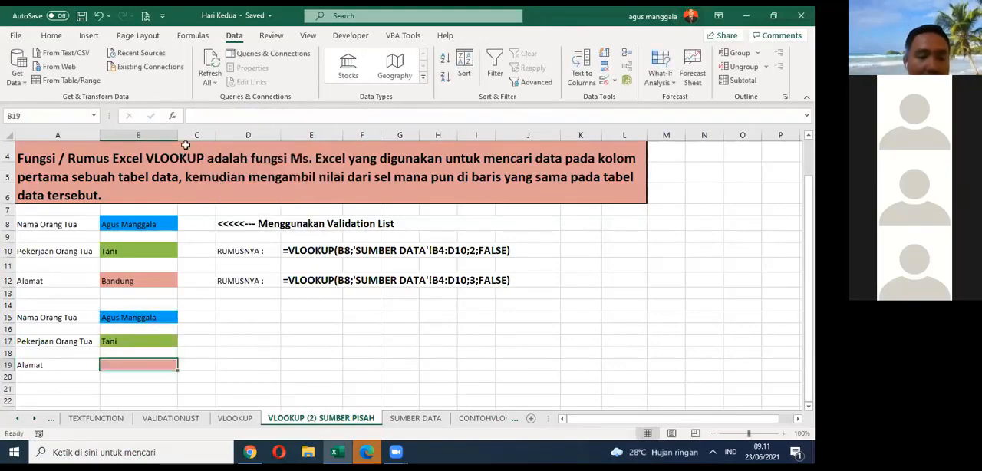
left_click(210, 115)
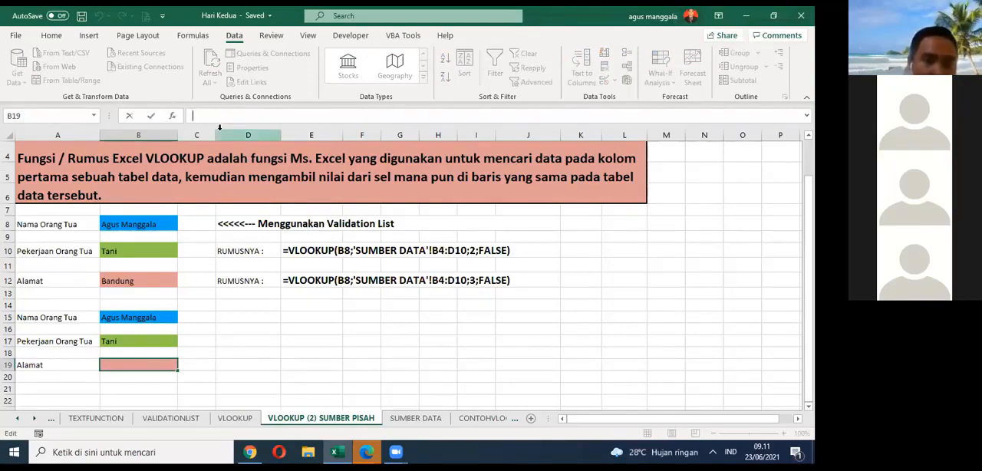
key("ctrl+v")
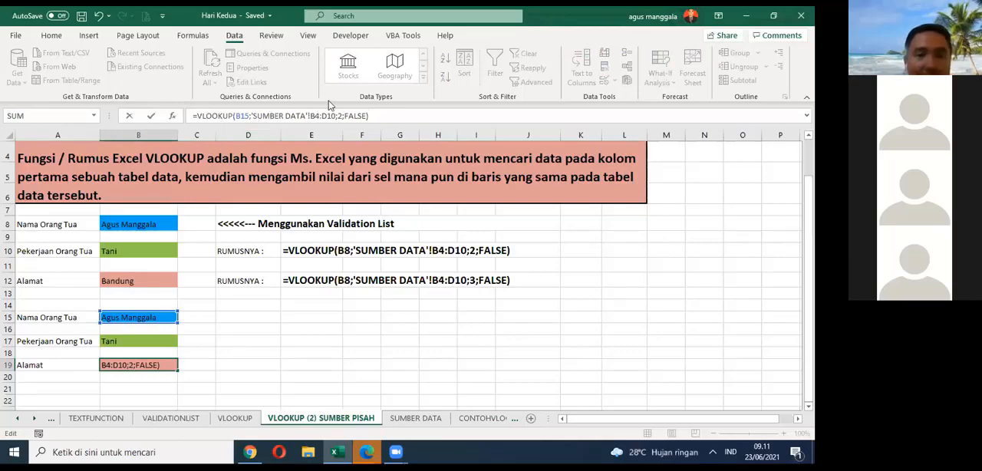
left_click(342, 113)
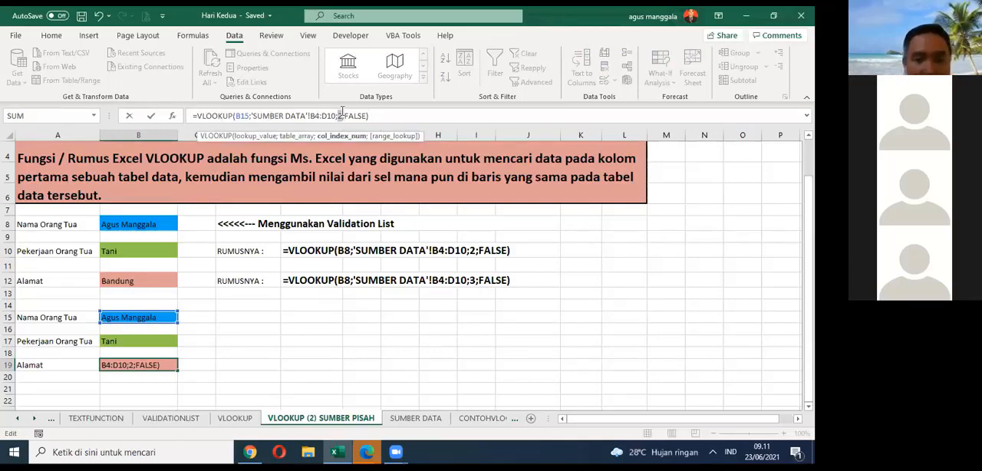
type("3")
key("Return")
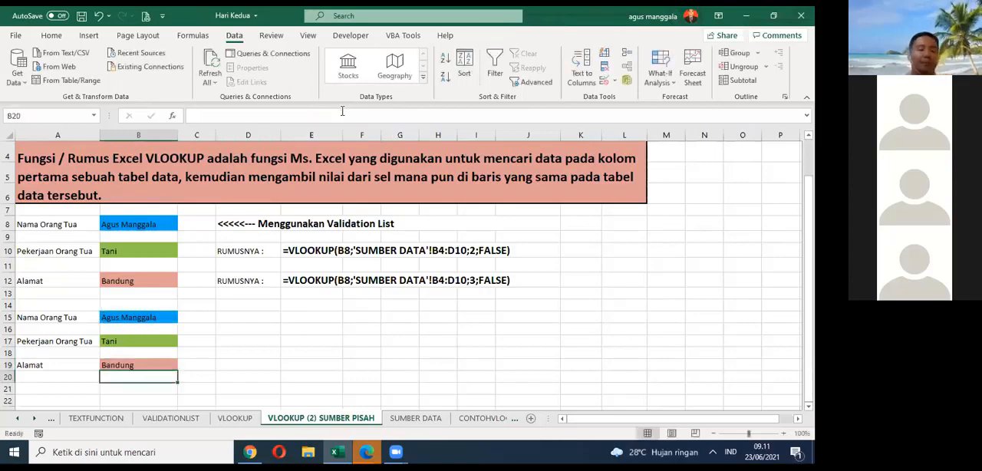
key("ctrl+s")
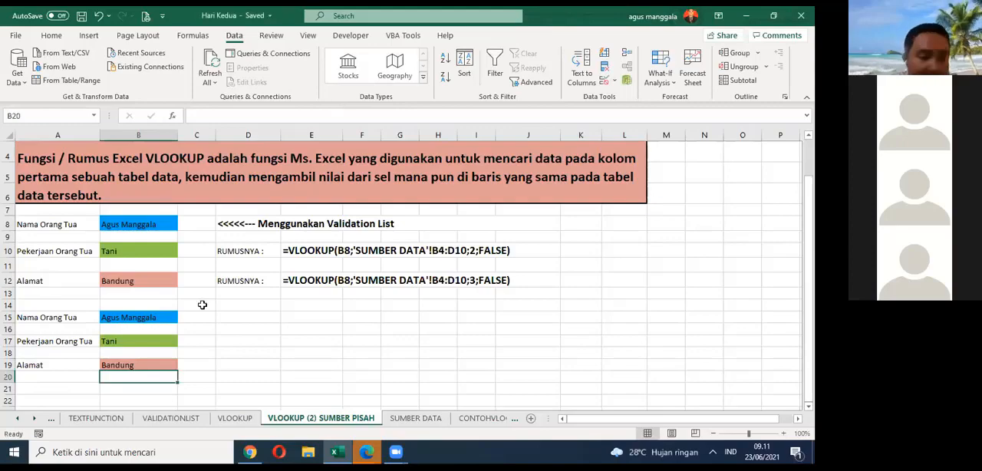
Step: Examine the column index argument of the VLOOKUP formula in B17, leaving it unedited, and save the workbook
left_click(151, 335)
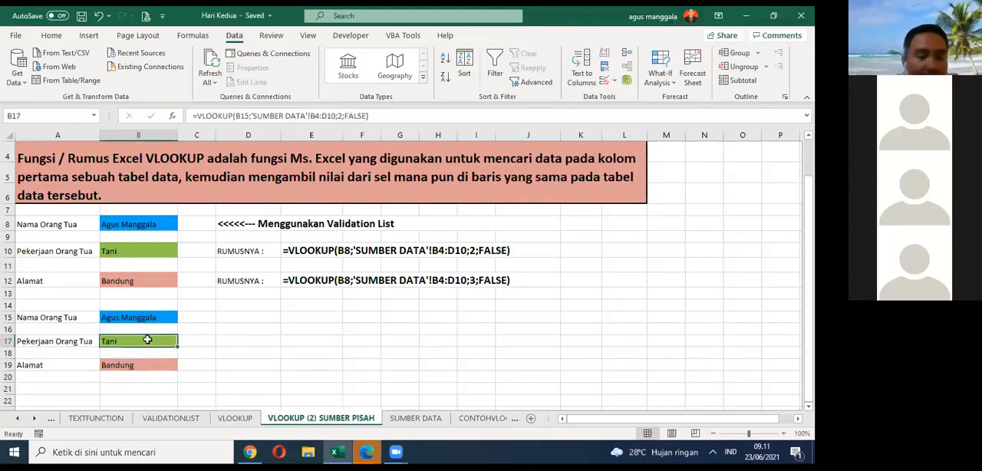
key("F2")
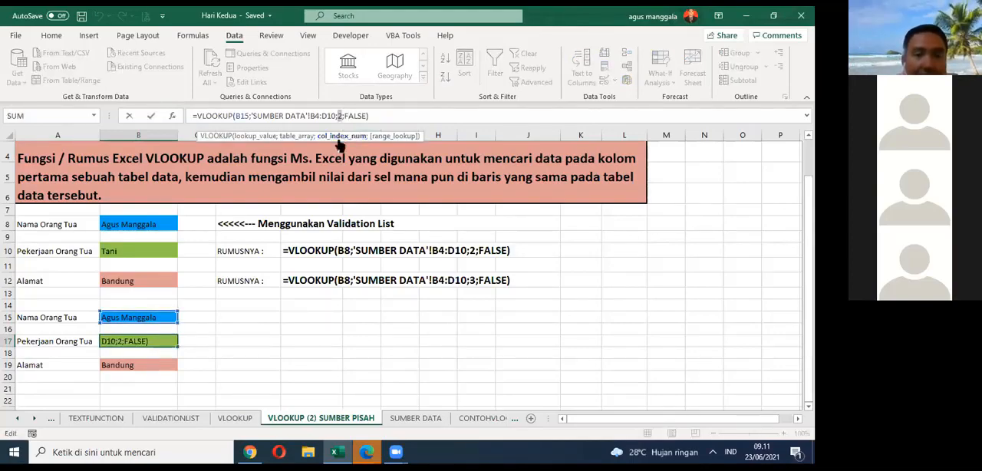
key("Escape")
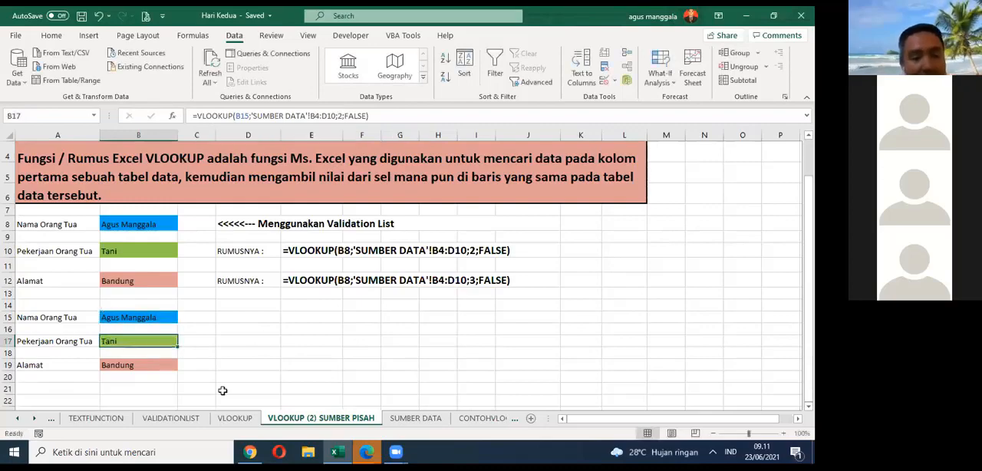
left_click(81, 17)
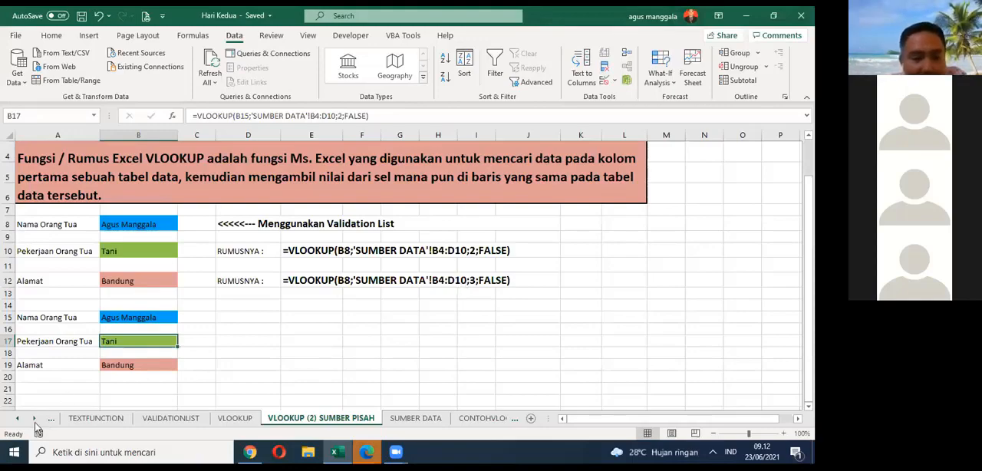
left_click(274, 328)
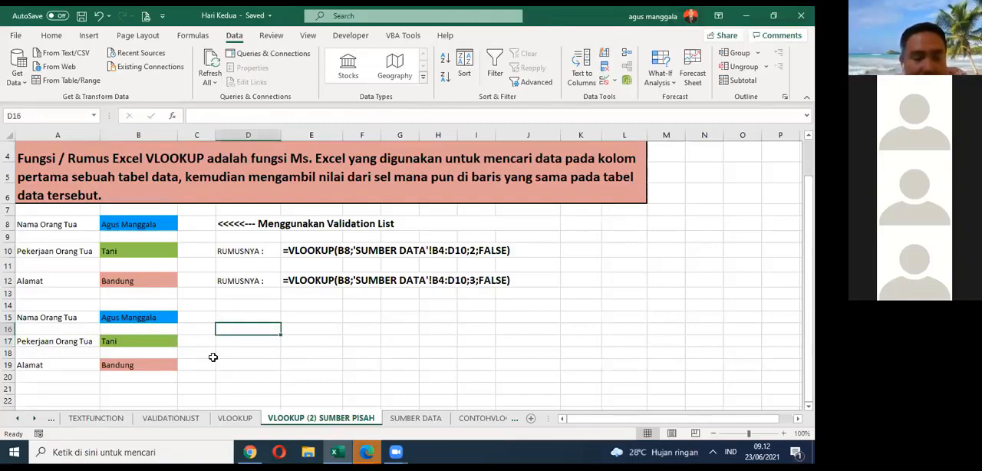
left_click(165, 342)
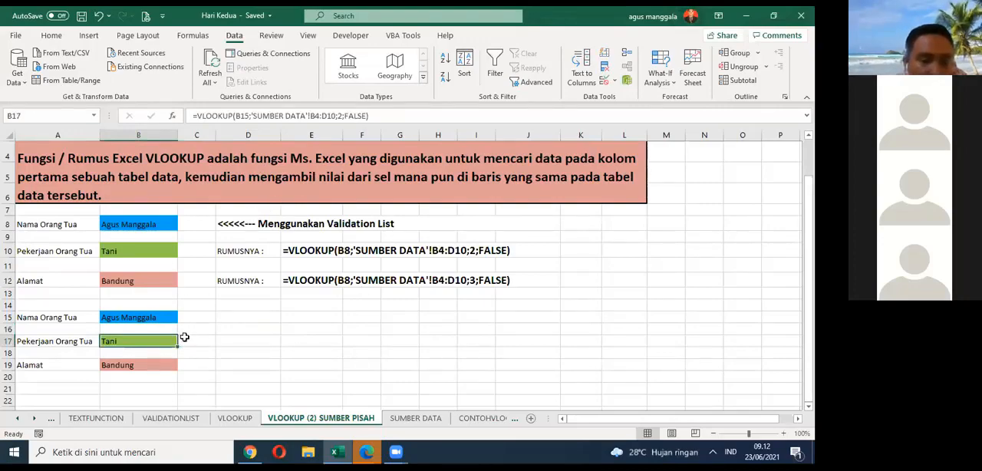
Step: Examine the VLOOKUP formula in Pekerjaan Orang Tua cell B17, leaving it unedited
left_click(240, 355)
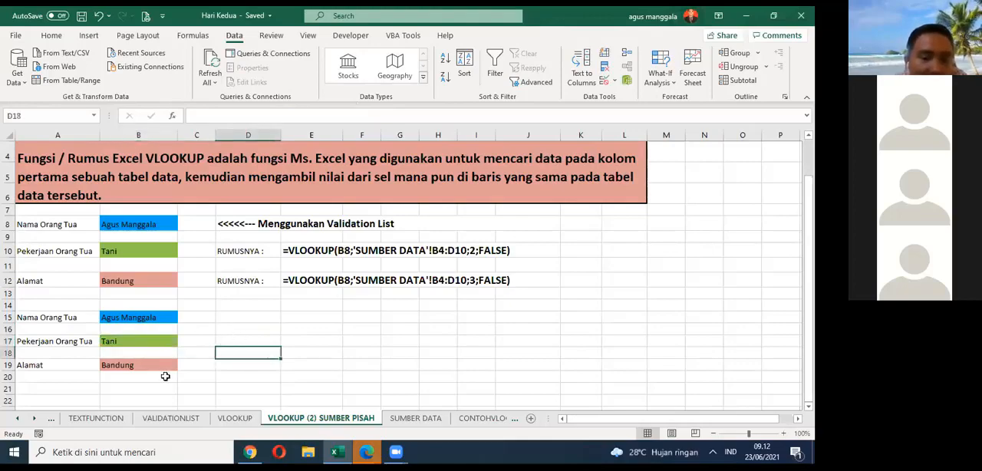
left_click(141, 341)
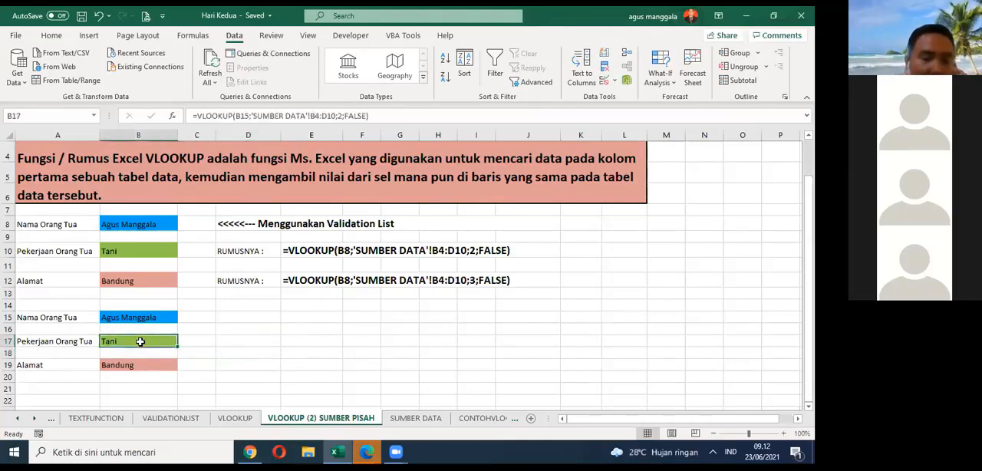
left_click(374, 112)
left_click_drag(374, 112, 191, 115)
key("Escape")
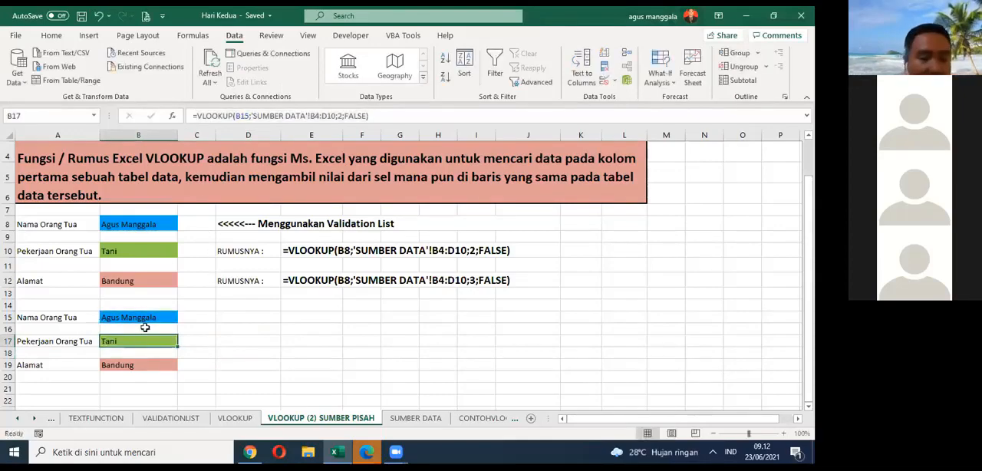
Step: Copy the whole cell B17 instead of its formula text, paste it into B21, and undo the paste
right_click(141, 342)
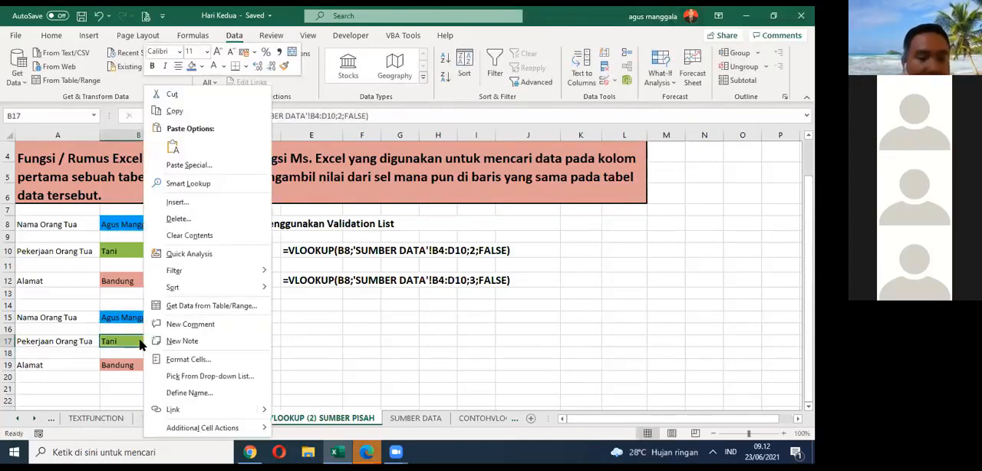
left_click(195, 111)
key("Escape")
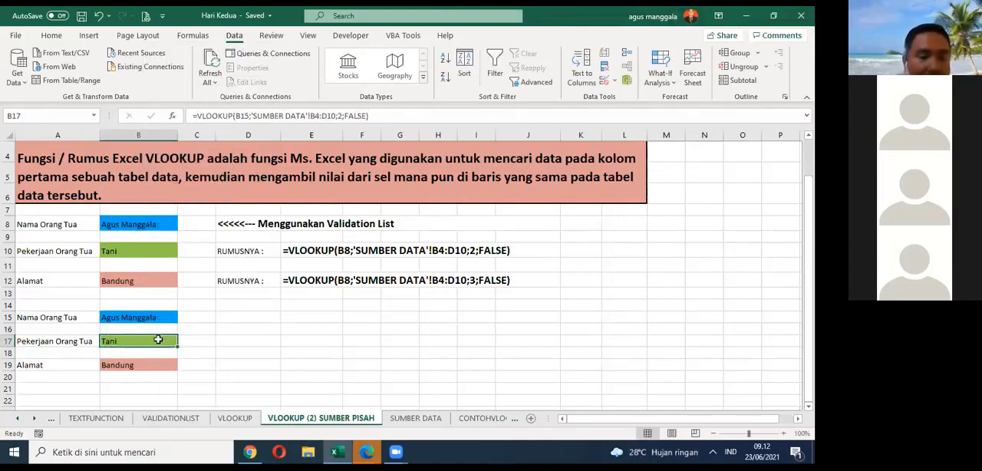
right_click(159, 342)
left_click(216, 115)
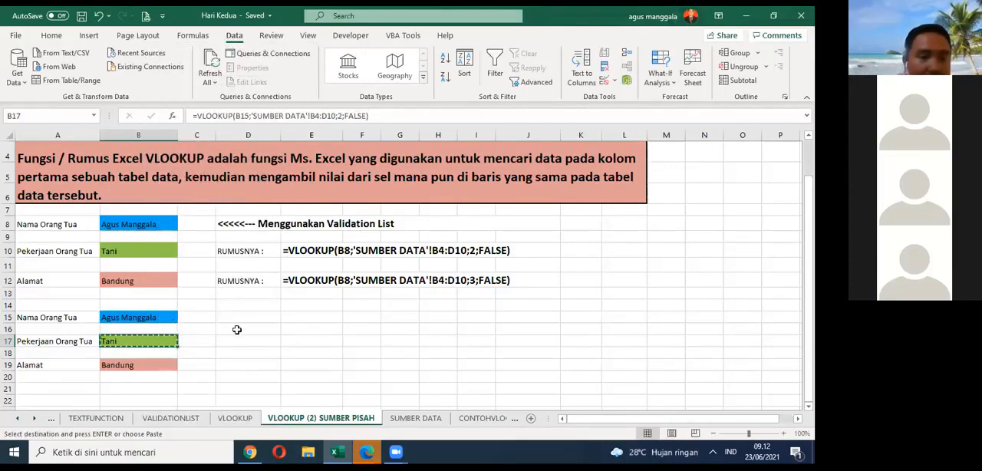
right_click(134, 389)
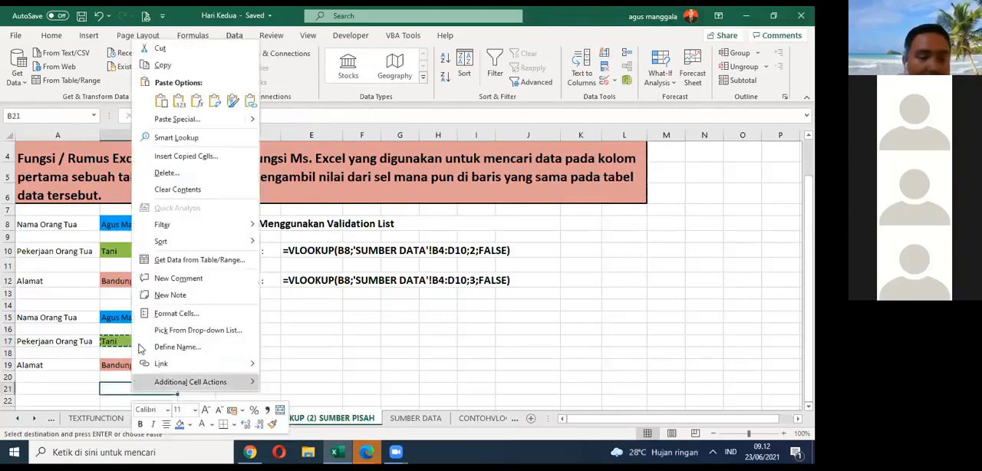
left_click(162, 101)
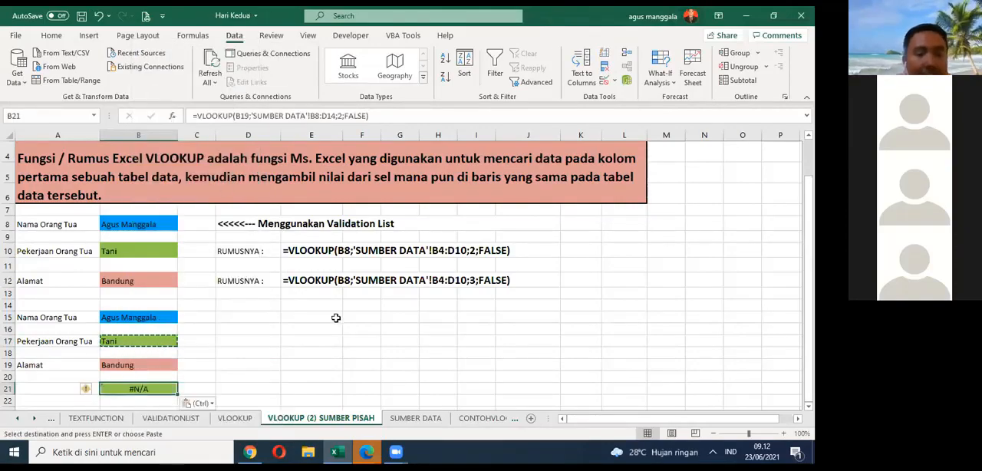
key("Escape")
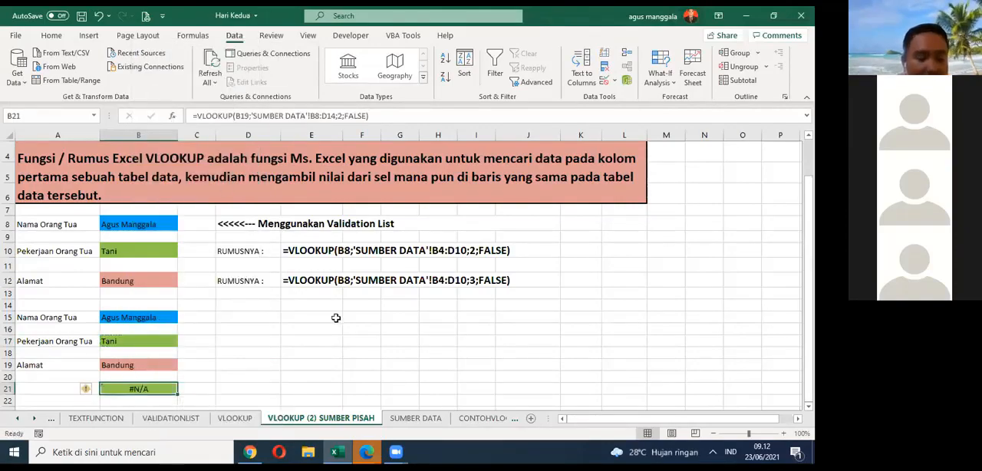
key("ctrl+z")
key("Escape")
Step: Highlight the entire VLOOKUP formula text of cell B17 and leave editing without changing the cell
left_click(163, 342)
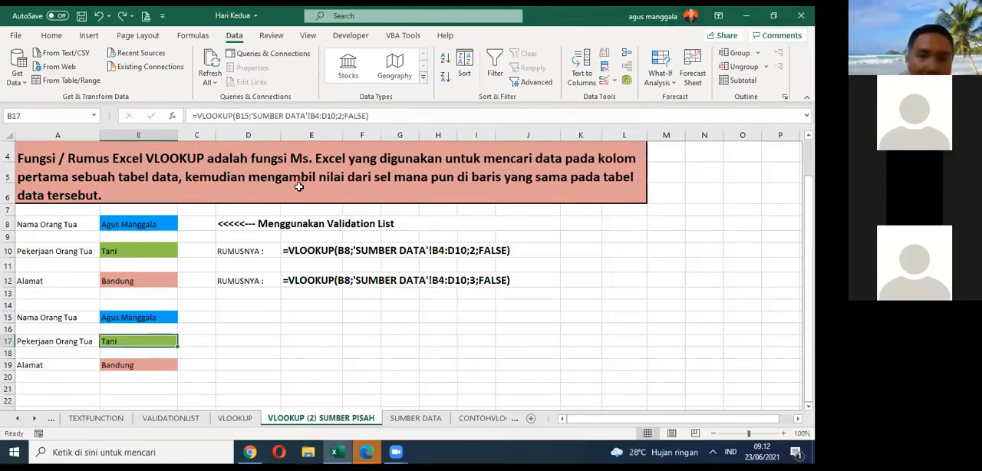
key("F2")
key("shift+Left")
key("shift+Left")
key("shift+Left")
key("shift+Left")
key("shift+Left")
key("shift+Left")
key("shift+Left")
key("shift+Left")
key("shift+Left")
key("shift+Left")
key("shift+Left")
key("shift+Left")
key("shift+Left")
key("shift+Left")
key("shift+Left")
key("shift+Left")
key("shift+Left")
key("shift+Left")
key("shift+Left")
key("shift+Left")
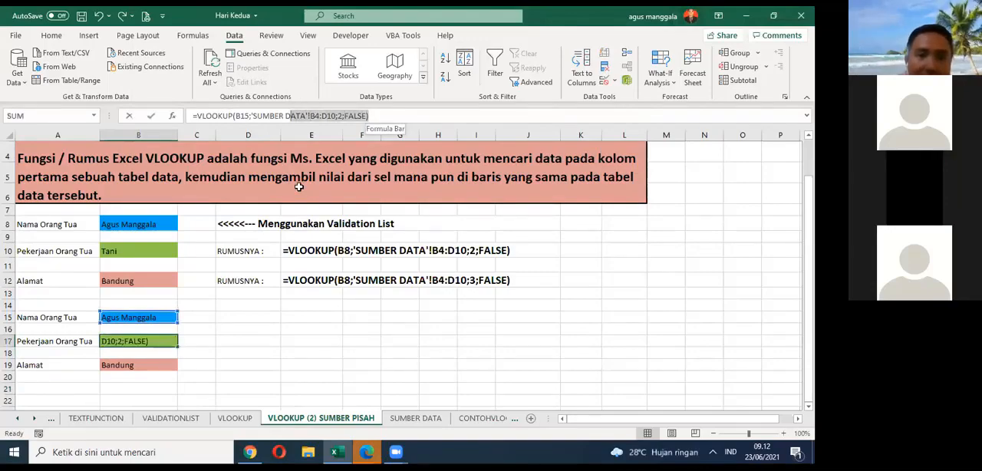
key("shift+Left")
key("shift+Left")
key("shift+Left")
key("shift+Left")
key("shift+Left")
key("shift+Left")
key("shift+Left")
key("shift+Left")
key("shift+Left")
key("shift+Left")
key("shift+Left")
key("shift+Left")
key("shift+Left")
key("shift+Left")
key("shift+Left")
key("shift+Left")
key("shift+Left")
key("shift+Left")
key("shift+Left")
key("shift+Left")
left_click_drag(168, 123, 169, 126)
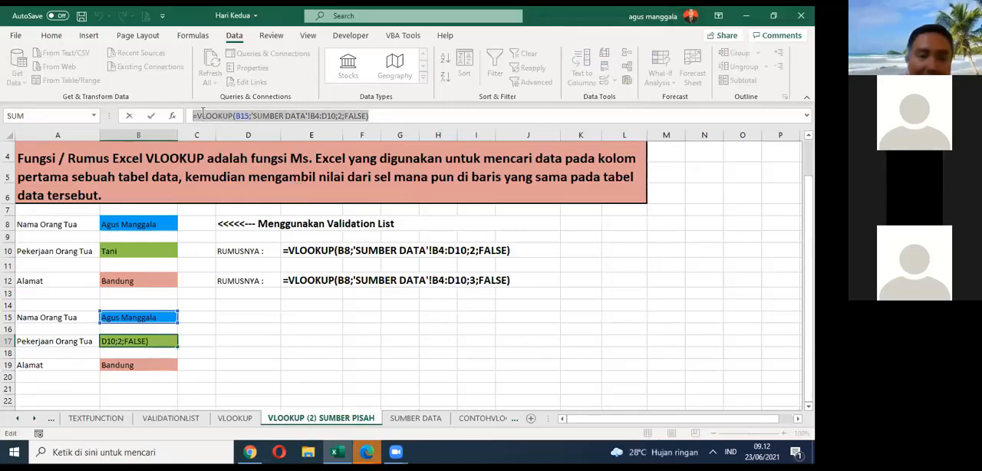
right_click(202, 113)
left_click(302, 304)
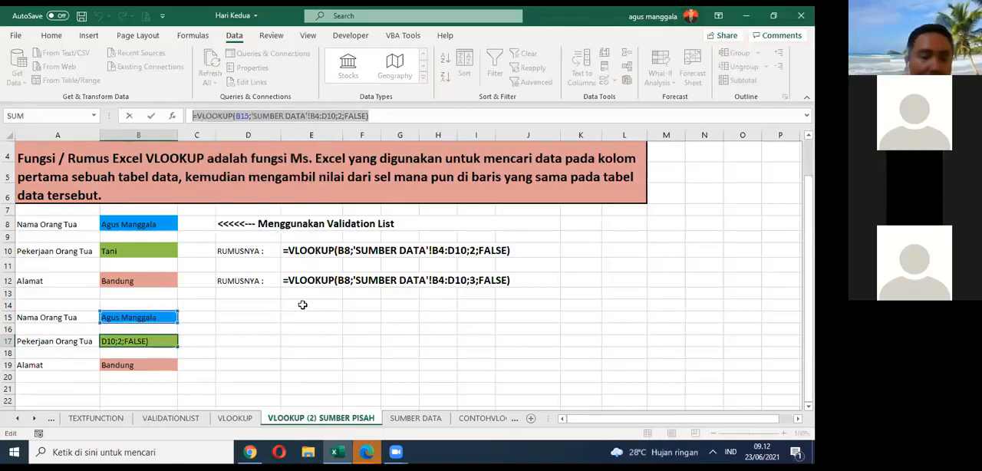
key("Escape")
right_click(172, 340)
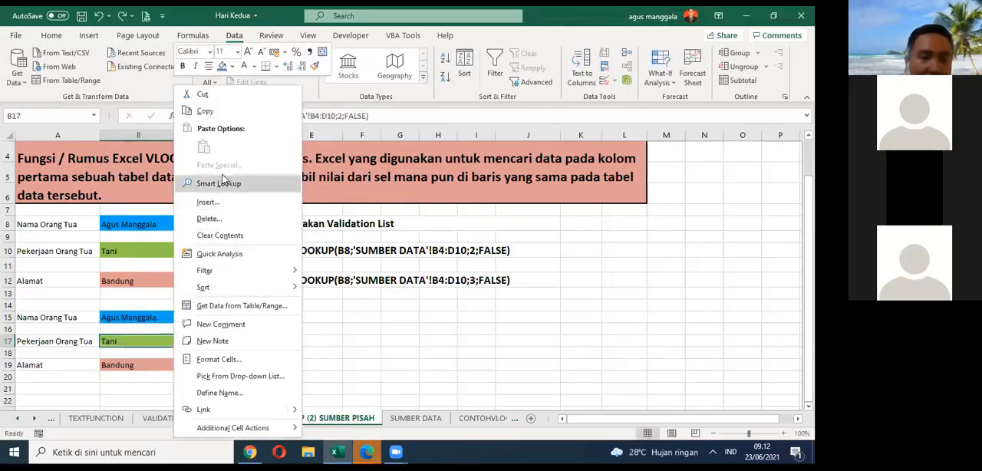
left_click(205, 113)
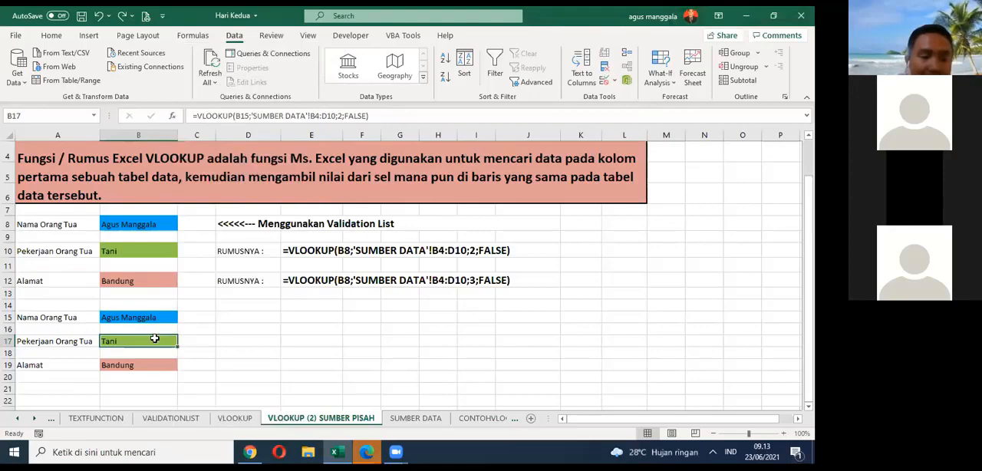
Step: Copy the full VLOOKUP formula text from cell B17 while keeping the cell as it is
left_click(383, 113)
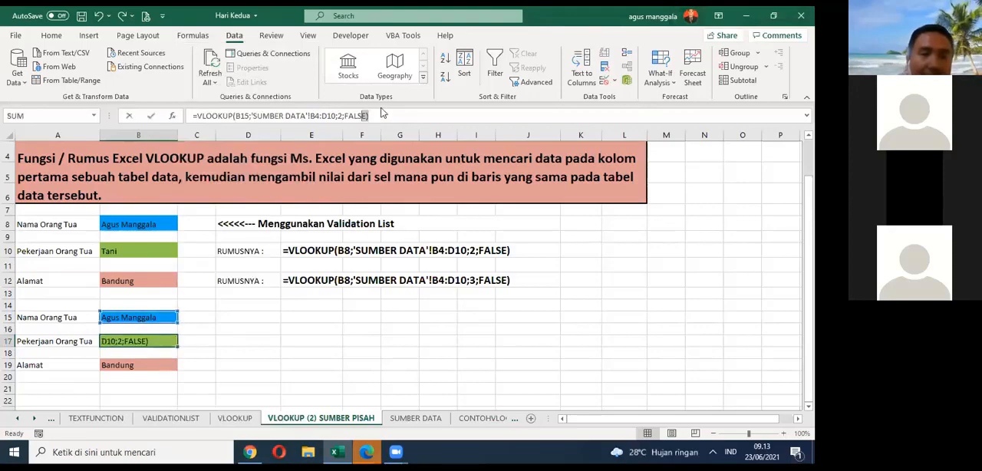
key("ctrl+shift+Left")
key("ctrl+shift+Left")
key("ctrl+shift+Left")
key("ctrl+shift+Left")
key("ctrl+shift+Left")
left_click_drag(382, 113, 194, 120)
right_click(200, 115)
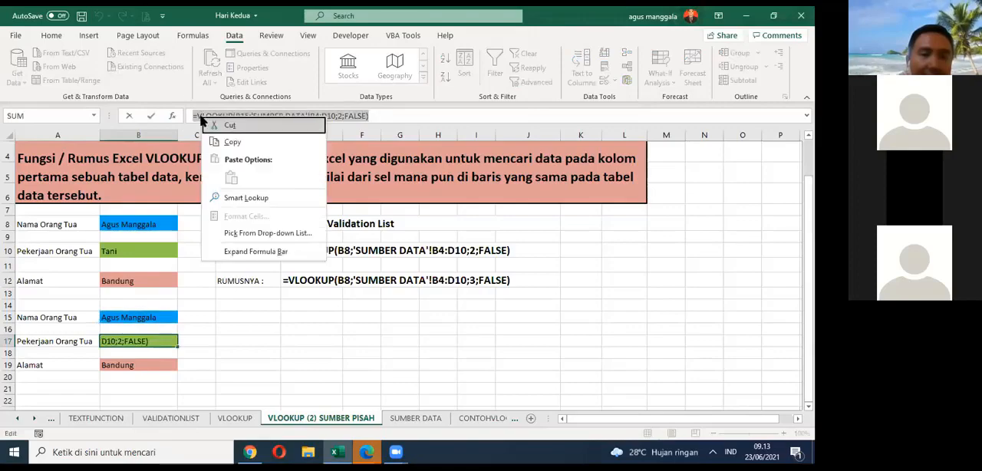
left_click(232, 141)
key("Escape")
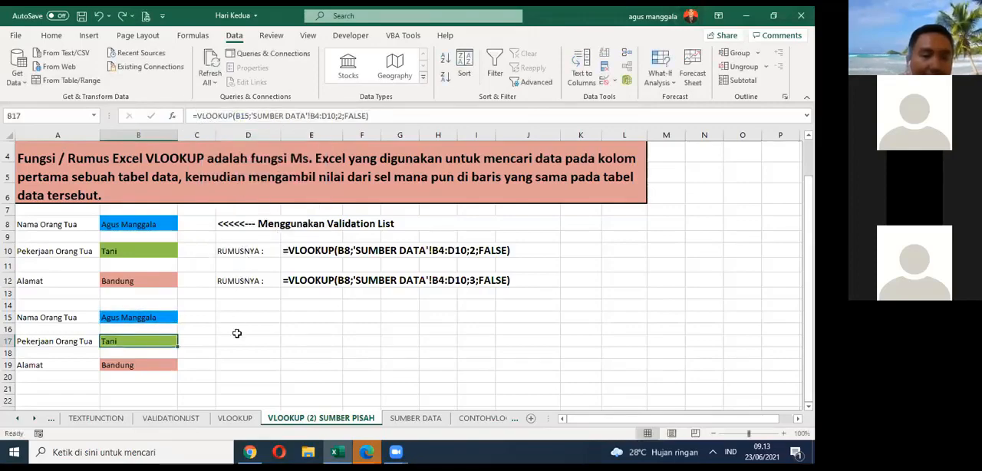
Step: Paste the copied formula text into D17 with its column index set to 3, and clear the cell again
left_click(240, 339)
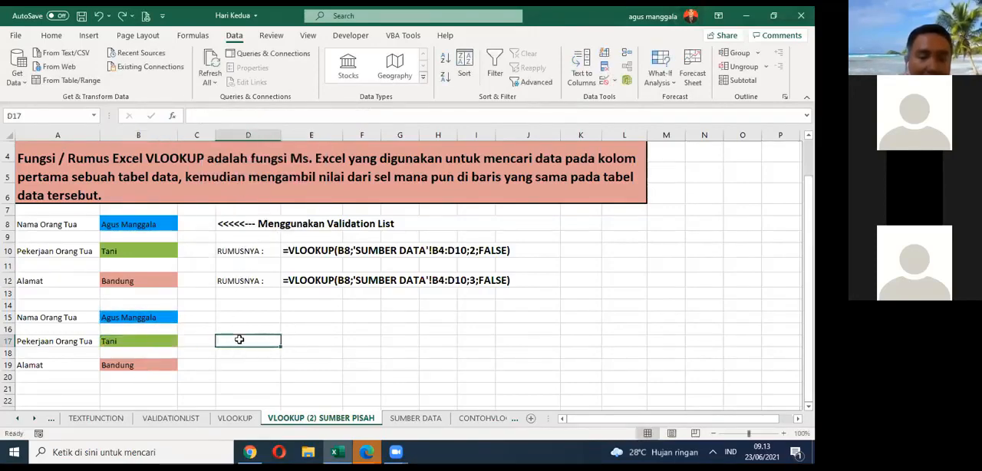
key("ctrl+v")
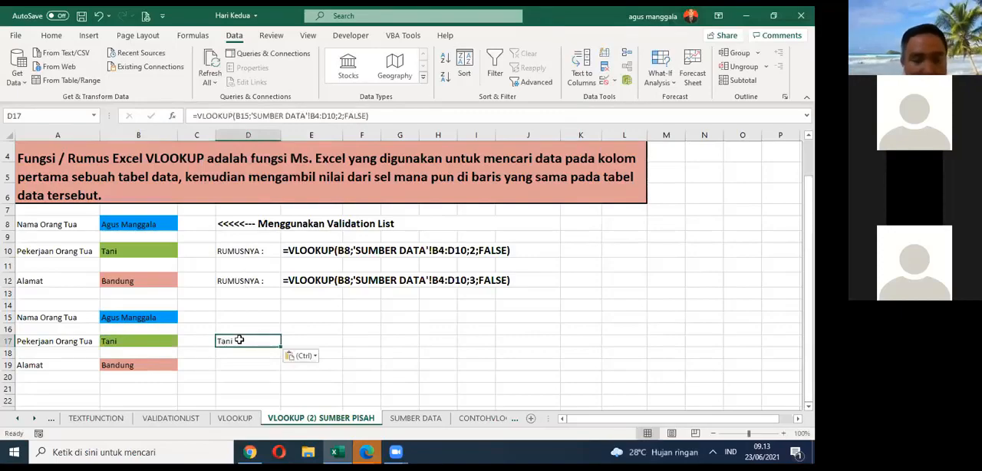
left_click(340, 112)
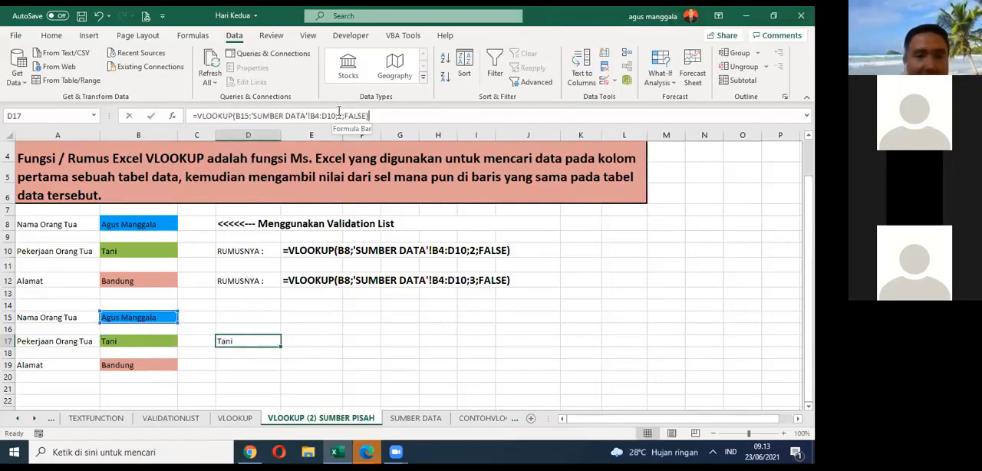
key("BackSpace")
type("3")
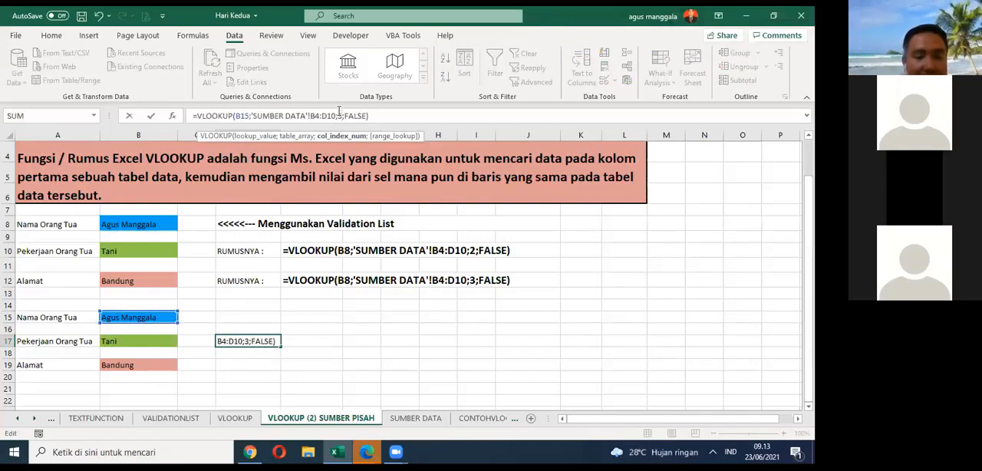
key("Return")
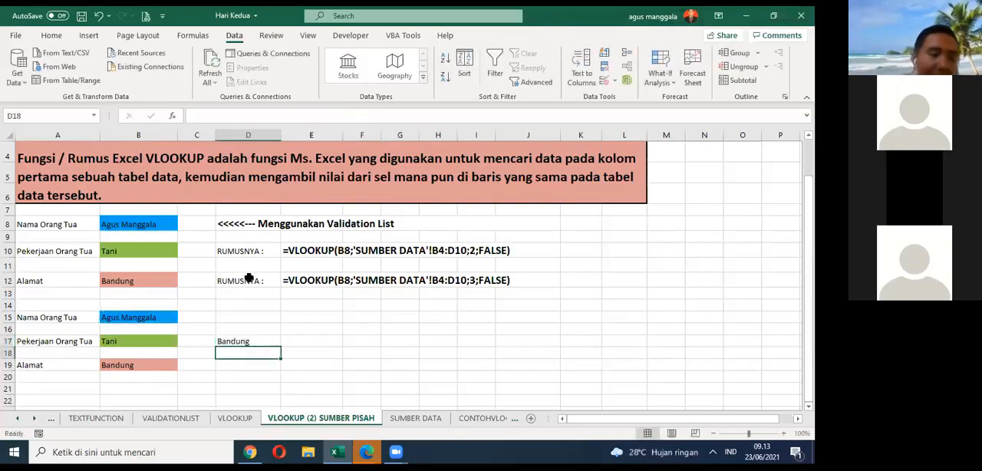
left_click(261, 342)
key("Delete")
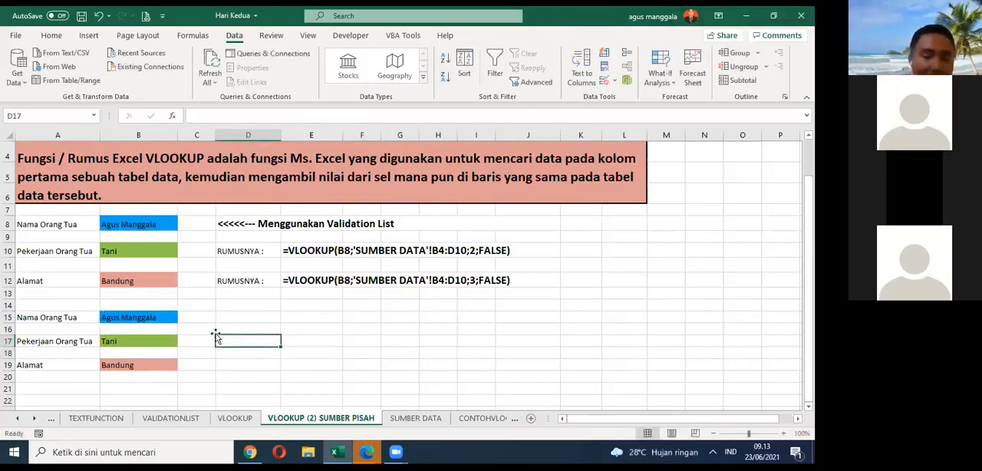
Step: Copy the whole cell B17 and paste it into the empty cell D17
left_click(167, 342)
right_click(167, 341)
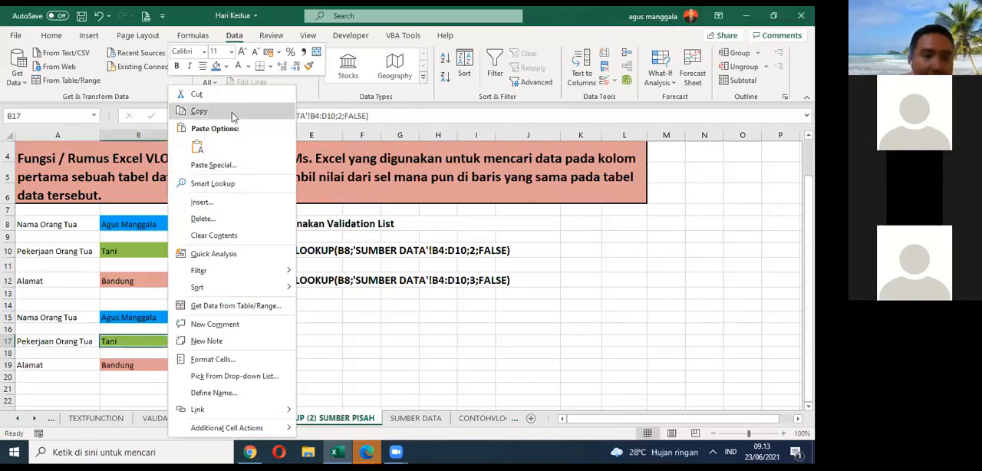
left_click(233, 113)
left_click(249, 339)
right_click(249, 339)
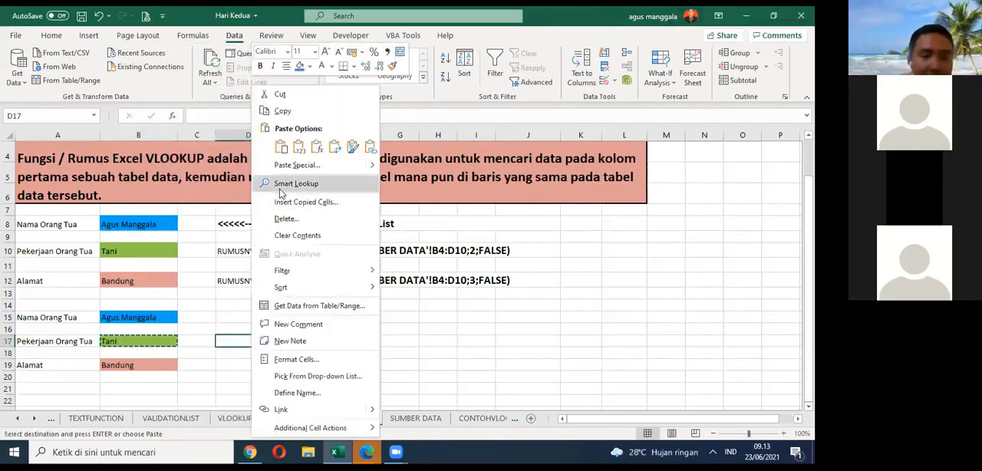
left_click(274, 105)
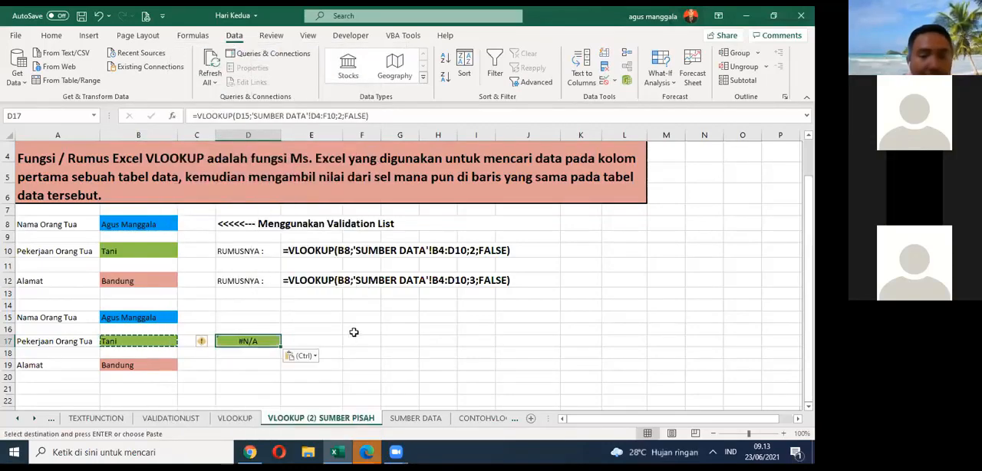
Step: Undo the whole-cell paste in D17 and save the workbook
key("Delete")
key("ctrl+z")
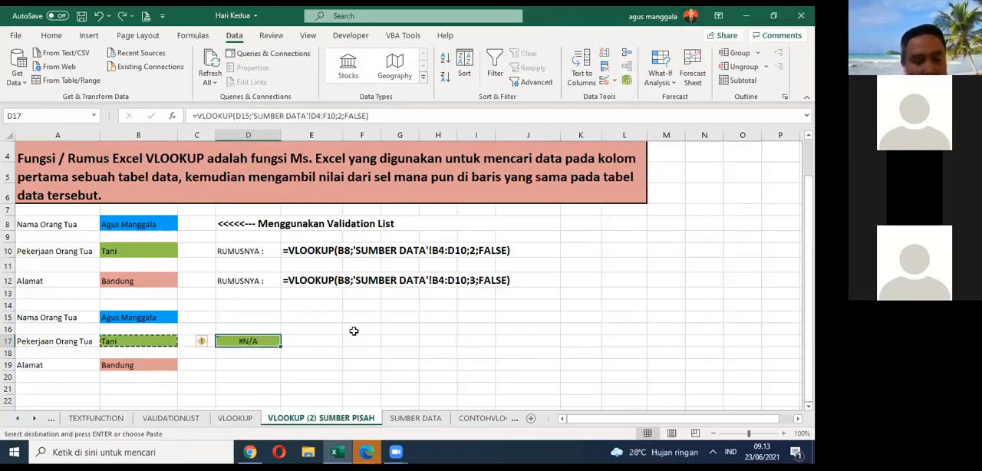
key("ctrl+z")
key("ctrl+s")
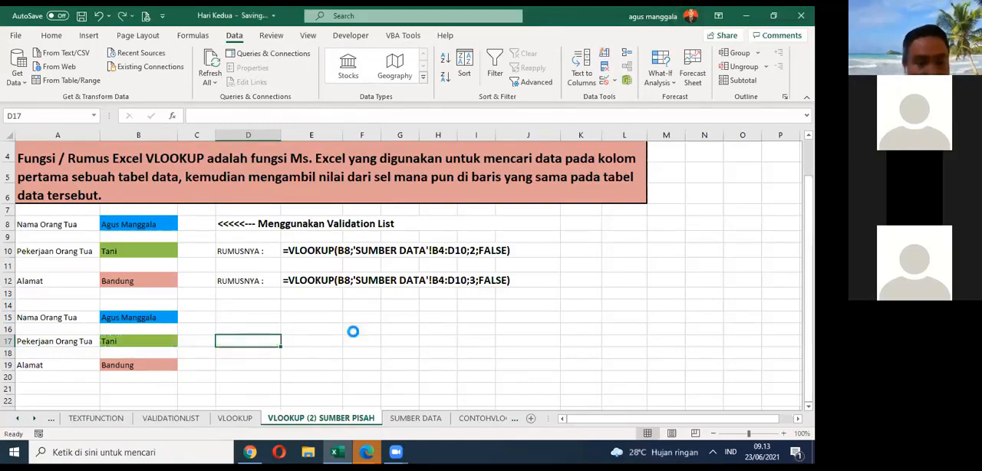
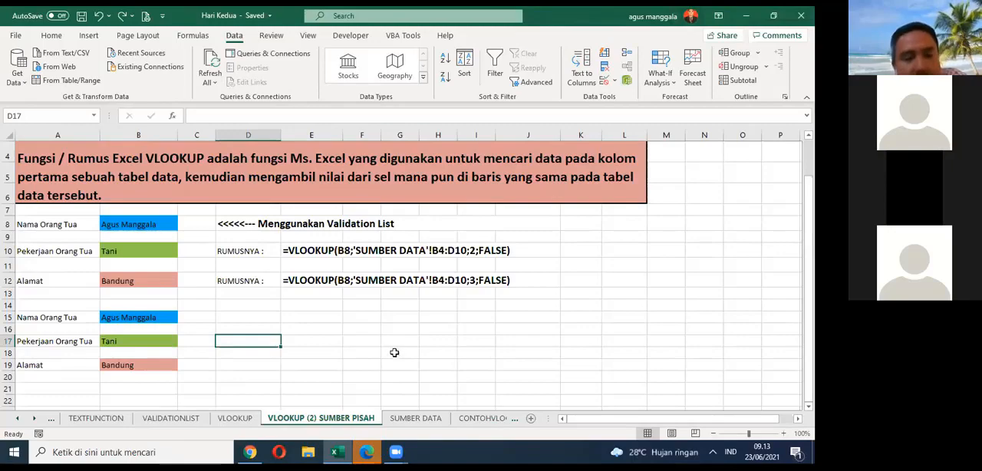
left_click(35, 418)
left_click(34, 418)
left_click(35, 418)
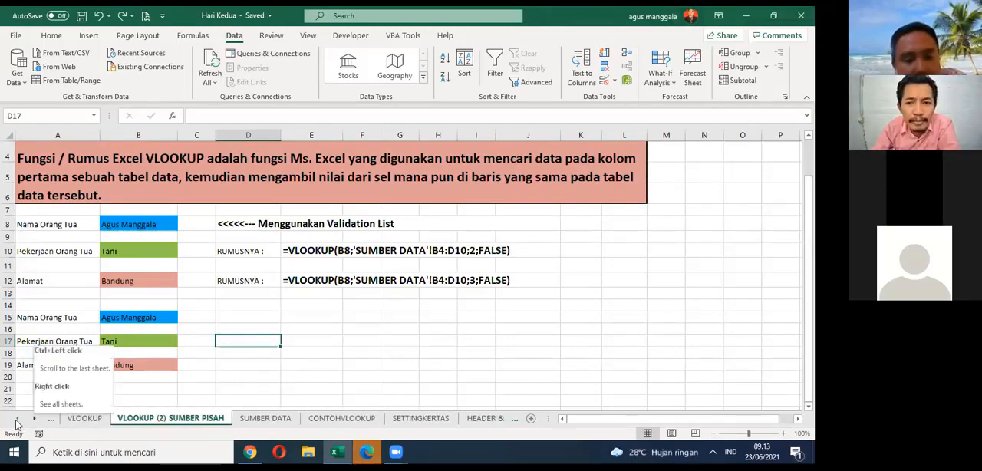
left_click(17, 420)
left_click(17, 421)
left_click(17, 420)
left_click(17, 420)
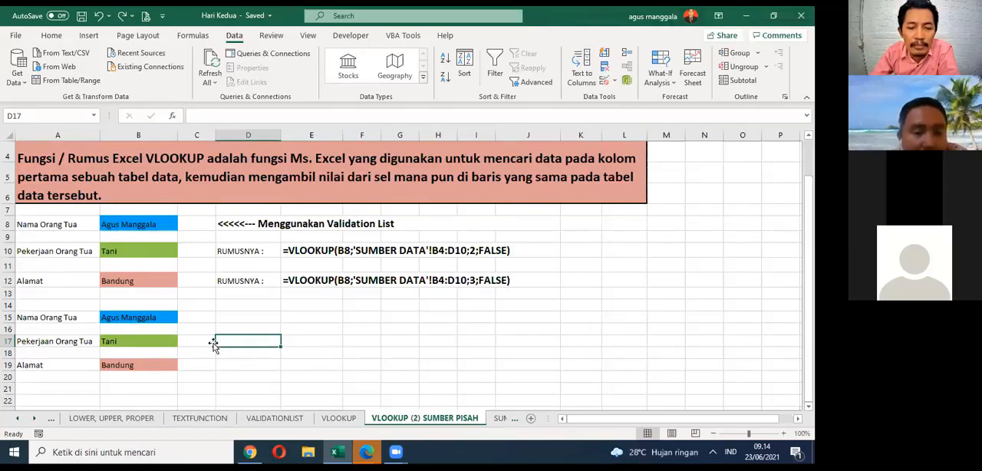
left_click(167, 317)
left_click(157, 339)
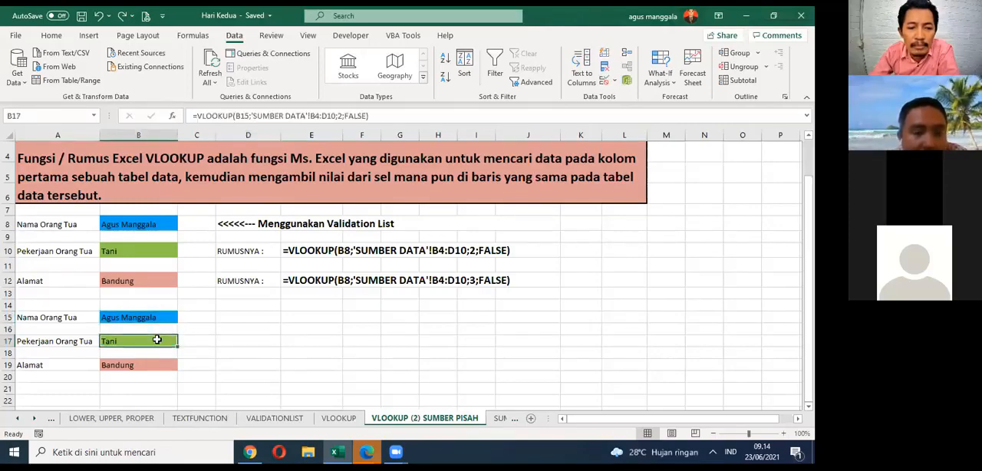
right_click(157, 340)
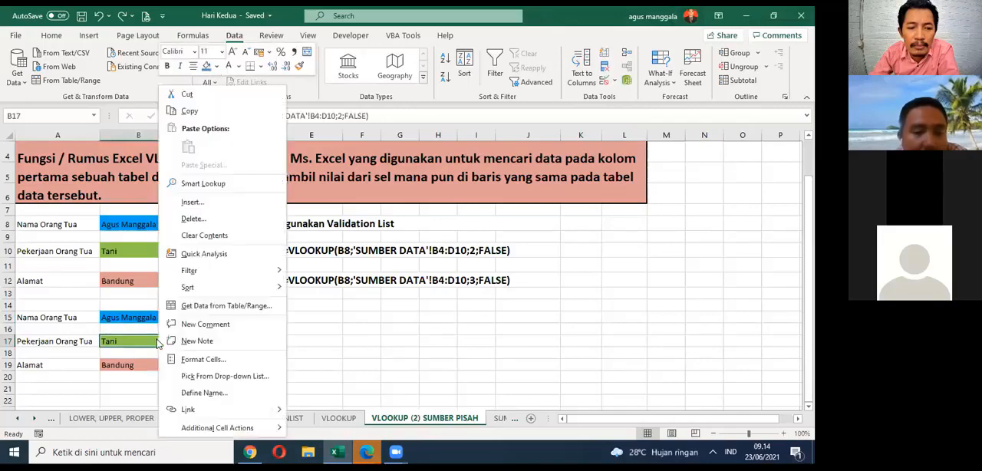
left_click(189, 111)
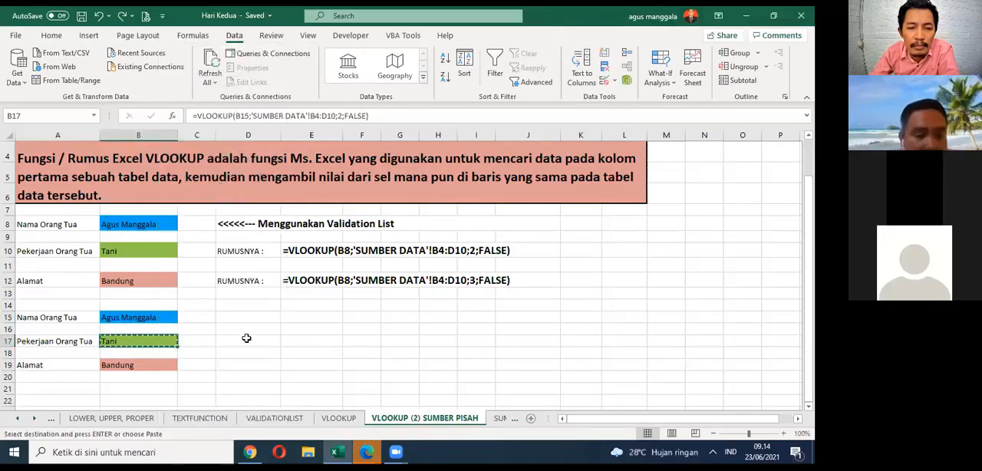
key("Escape")
left_click(293, 340)
right_click(293, 341)
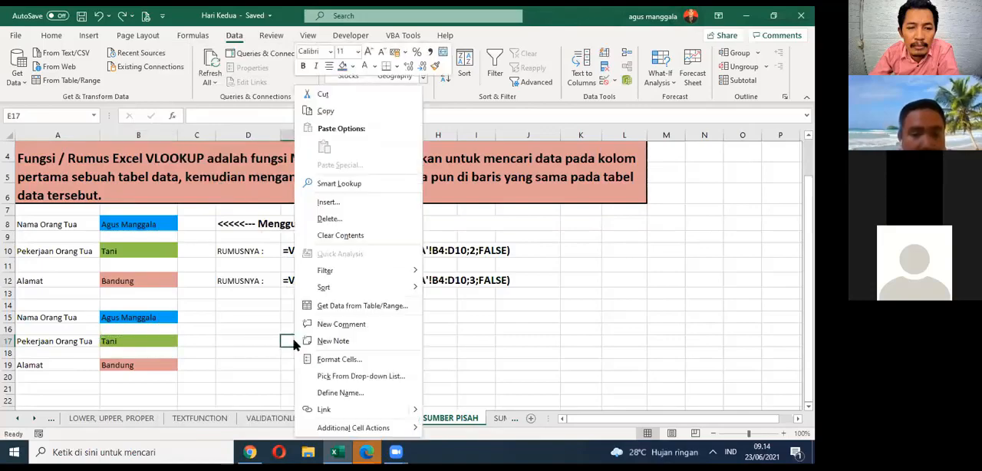
left_click(223, 316)
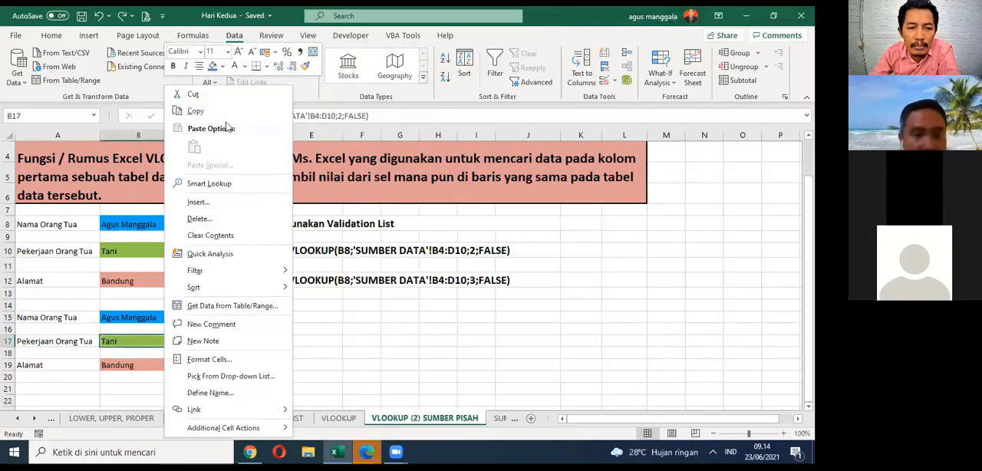
key("Escape")
right_click(247, 337)
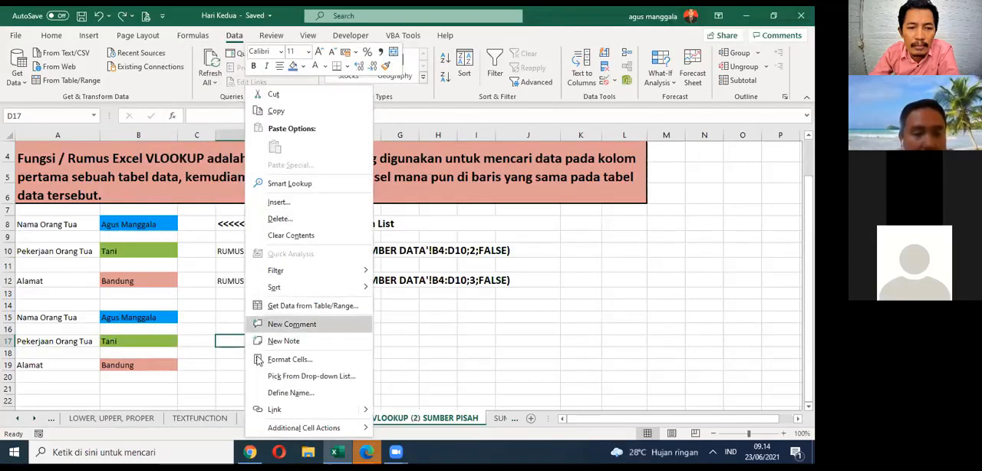
left_click(170, 344)
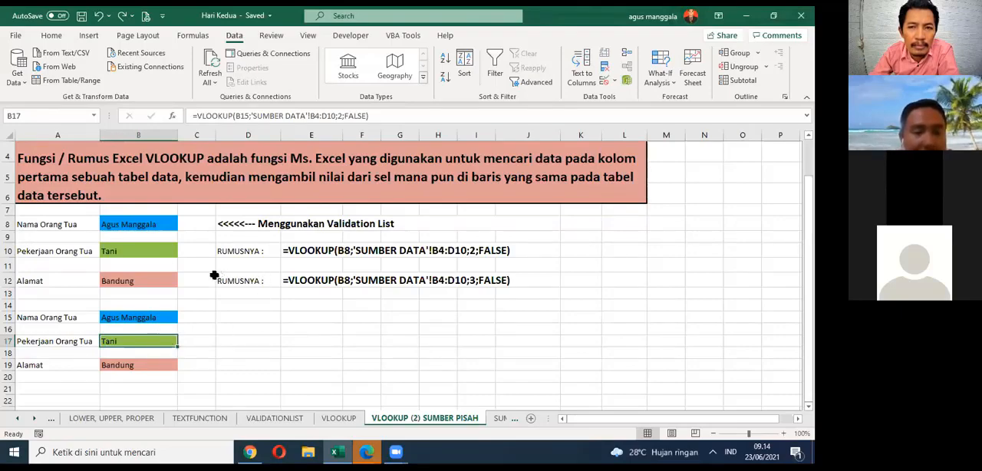
right_click(163, 280)
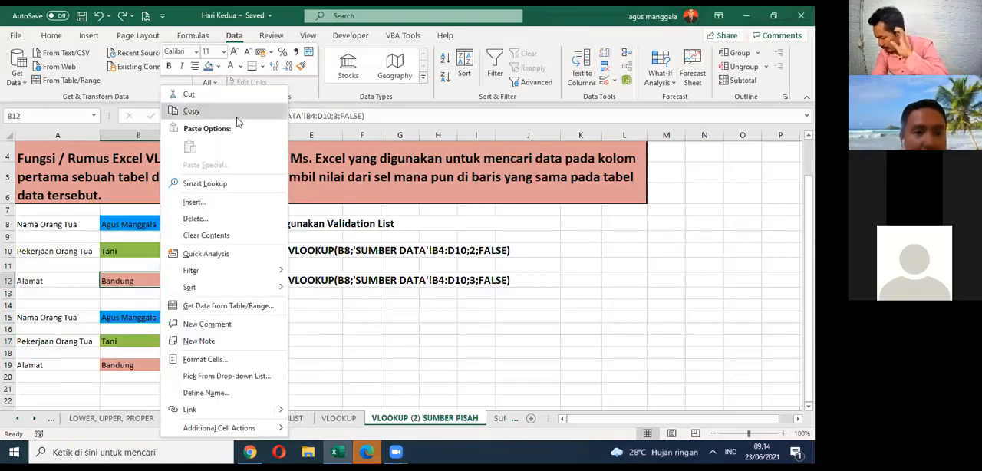
left_click(191, 111)
right_click(257, 293)
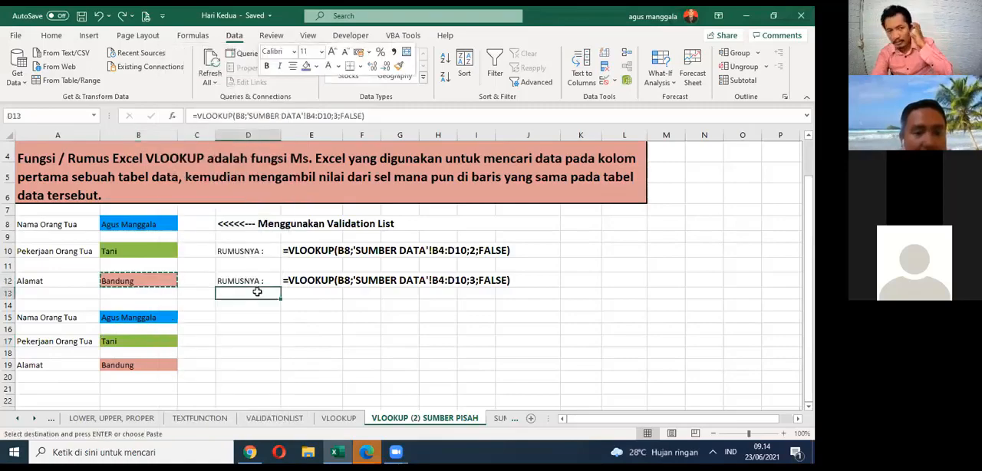
right_click(242, 340)
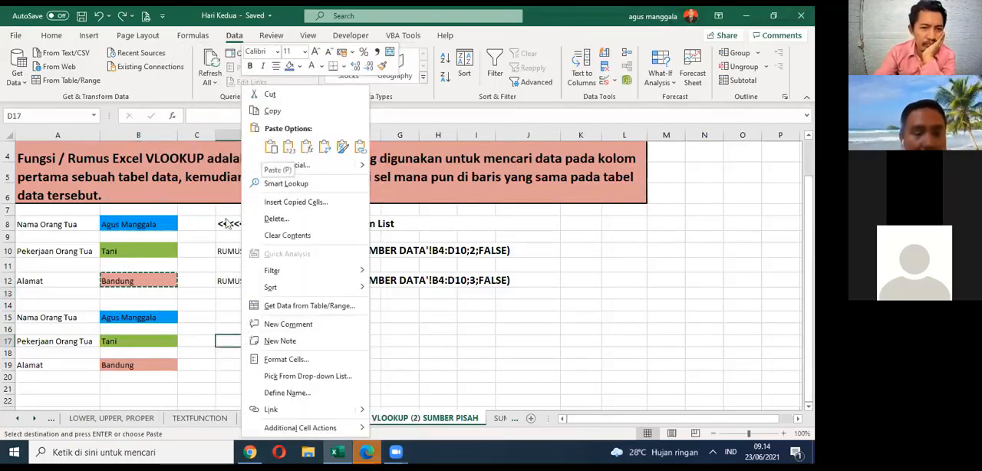
key("Escape")
Step: Try pasting a copy of the parent-name cell B15 into D17 with the Transpose option, and undo it
left_click(145, 317)
right_click(144, 316)
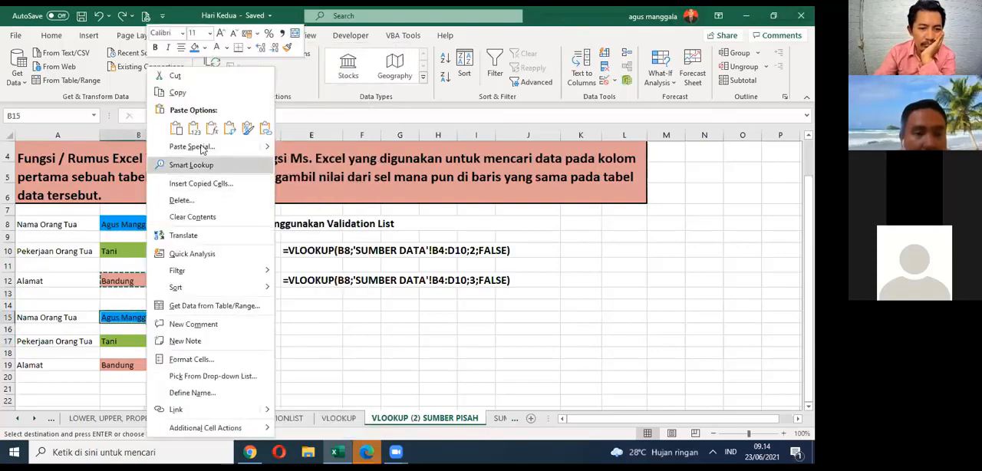
left_click(184, 92)
left_click(235, 342)
right_click(235, 342)
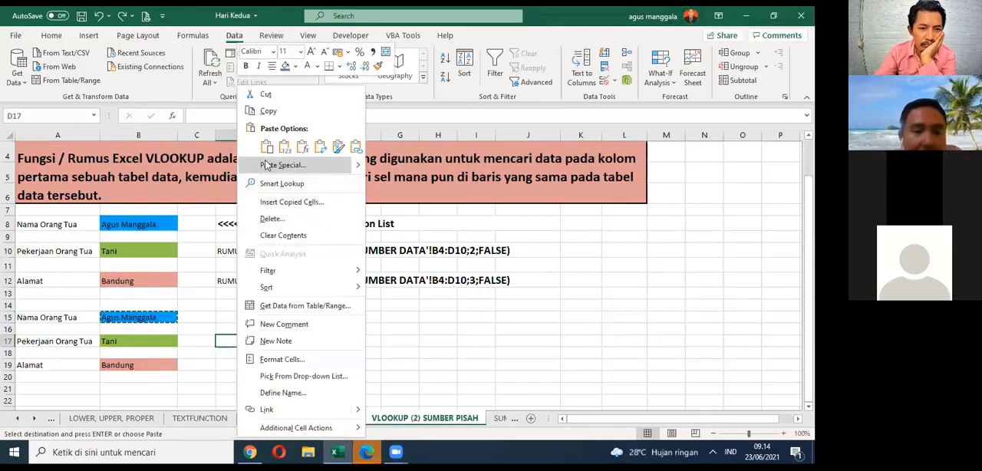
left_click(267, 150)
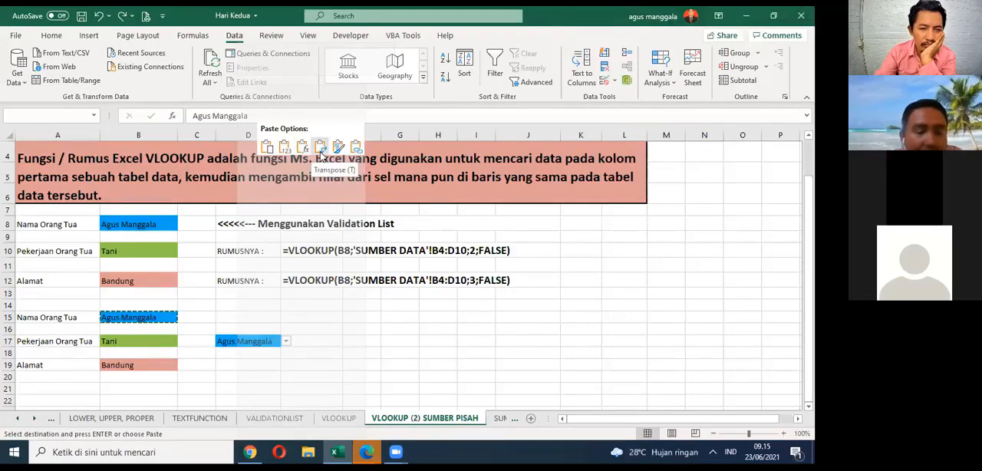
left_click(321, 147)
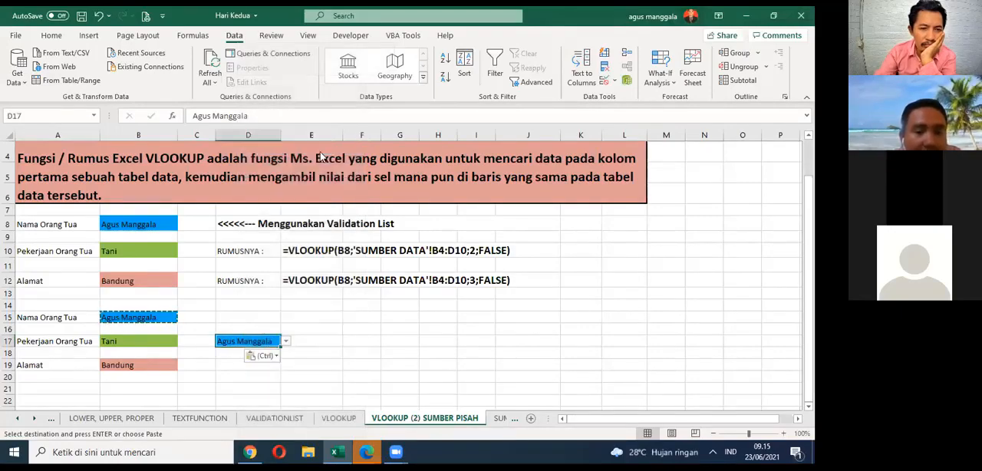
right_click(266, 340)
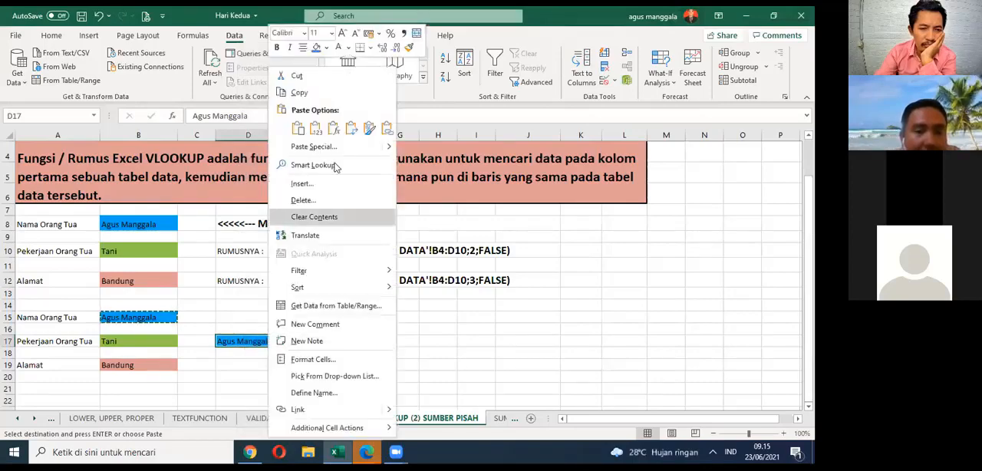
left_click(367, 129)
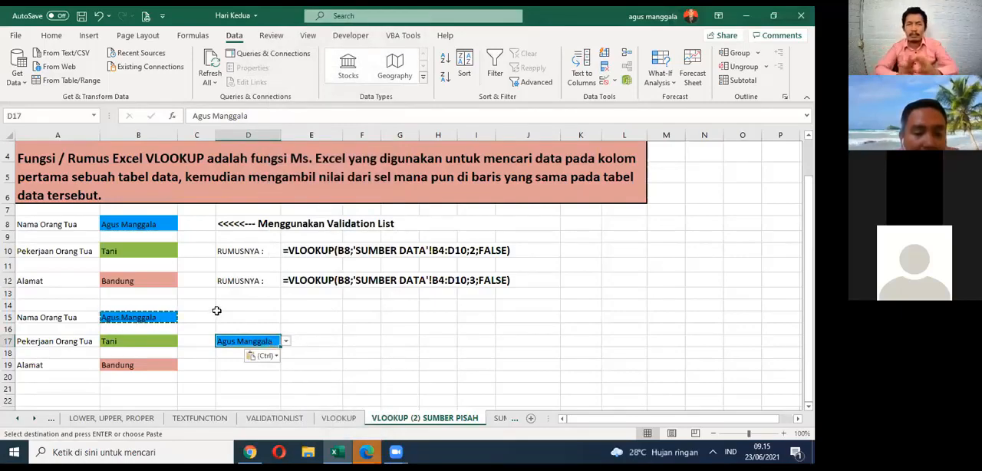
key("ctrl+z")
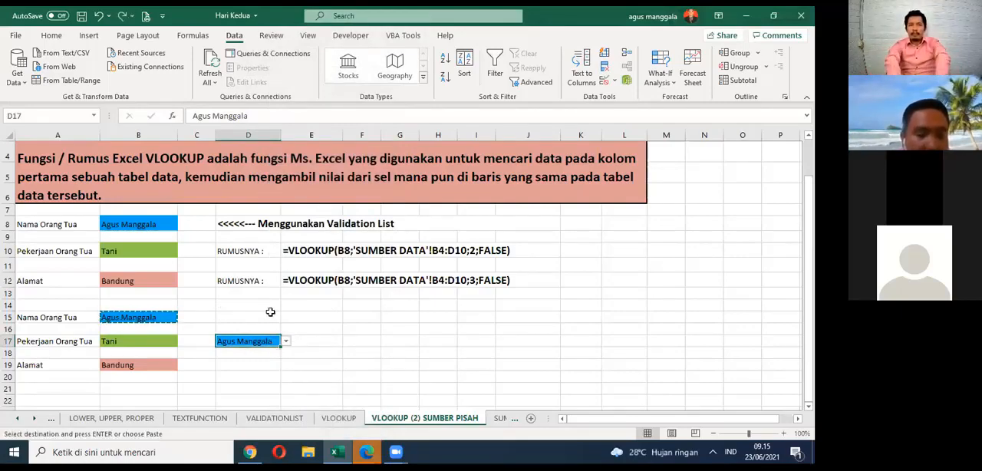
key("Delete")
Step: Enter the sample numbers 1 in cell E15 and 2 in cell E16
left_click(270, 315)
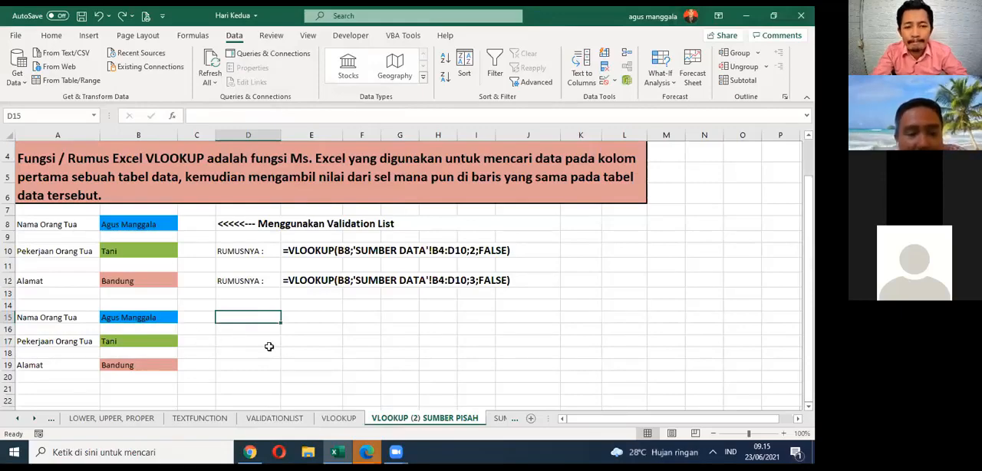
key("Right")
type("=")
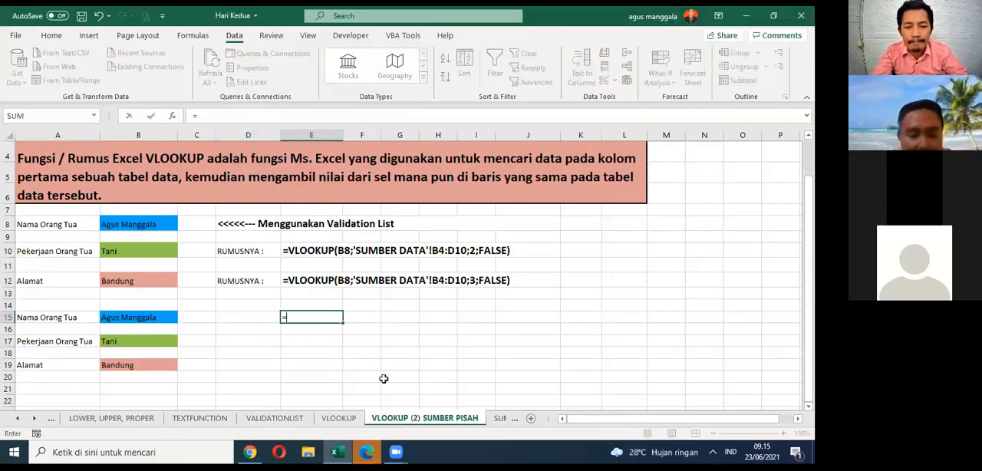
type("1")
key("Return")
type("2")
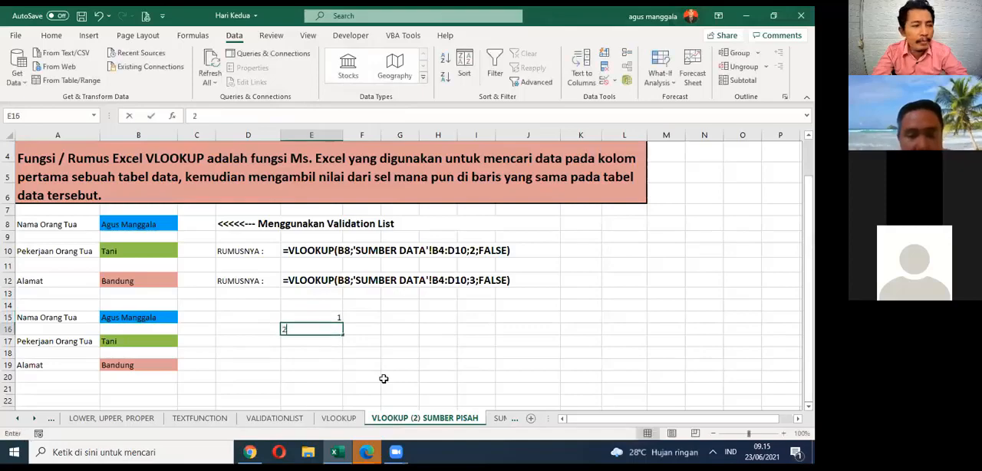
key("Return")
Step: Add the two sample numbers in cell E17 with the formula =SUM(E15:E16)
type("=SUM")
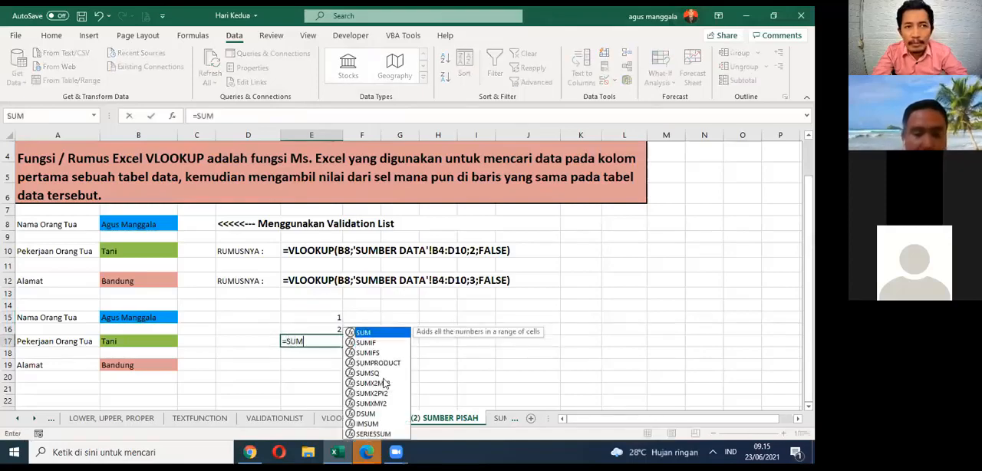
type("(")
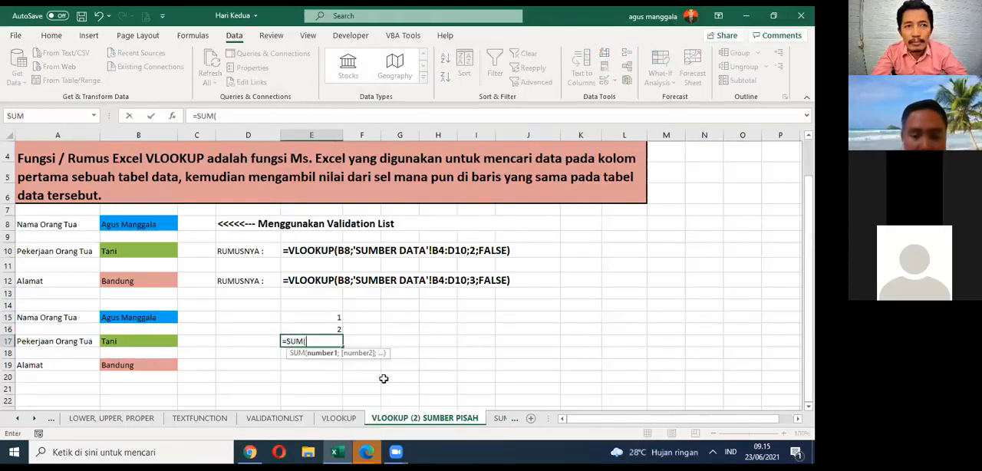
left_click_drag(327, 315, 345, 329)
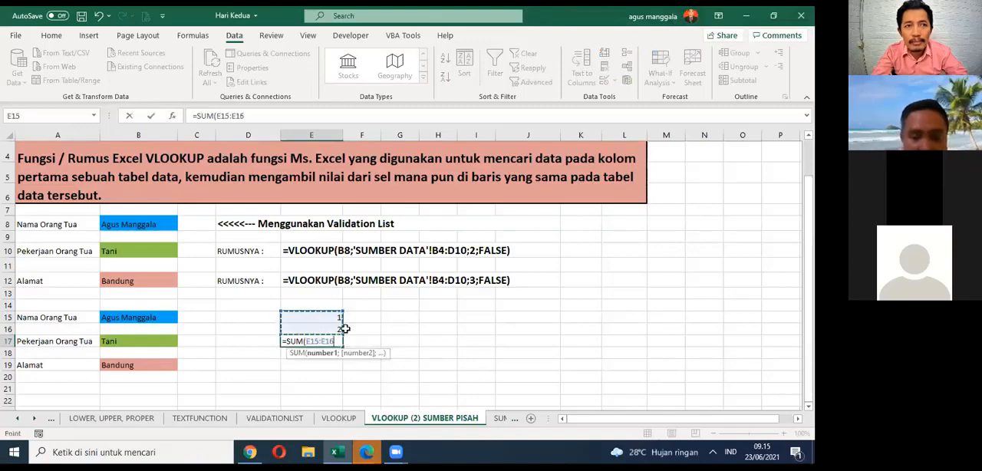
type(")")
key("Return")
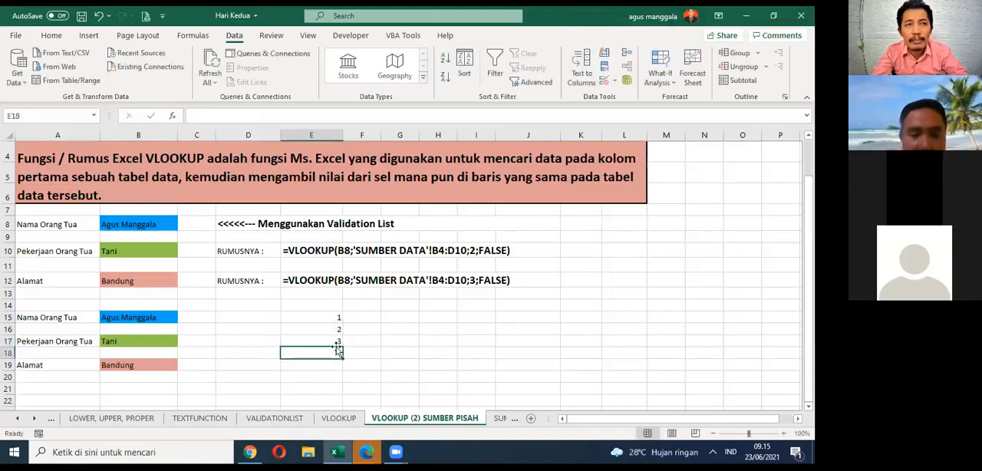
key("Up")
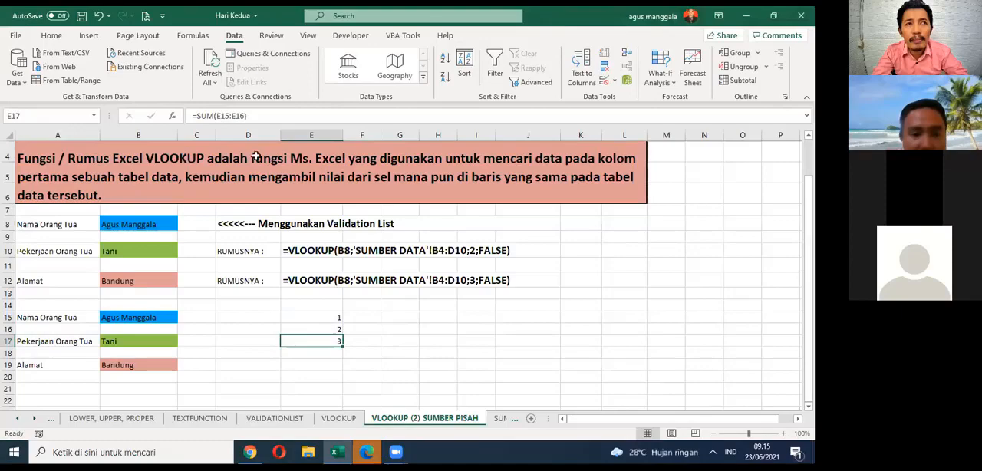
left_click(365, 345)
left_click(340, 343)
right_click(340, 343)
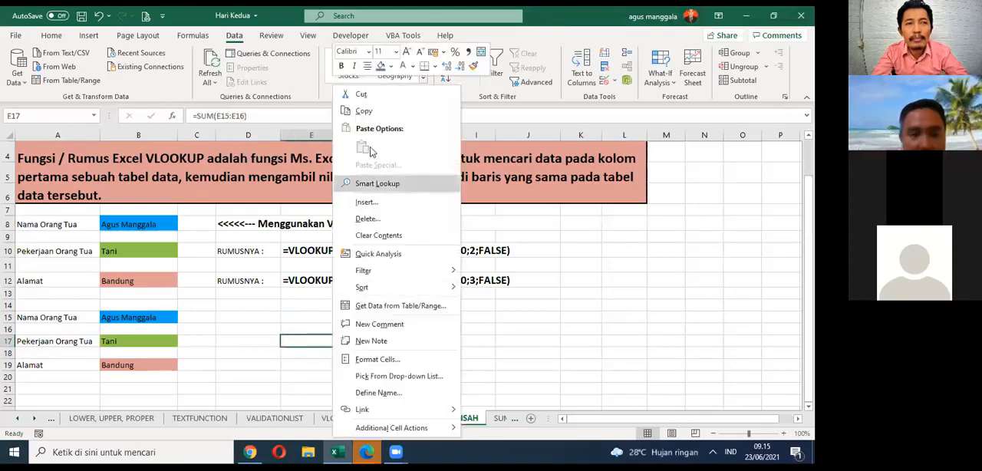
left_click(365, 115)
key("Escape")
left_click(376, 342)
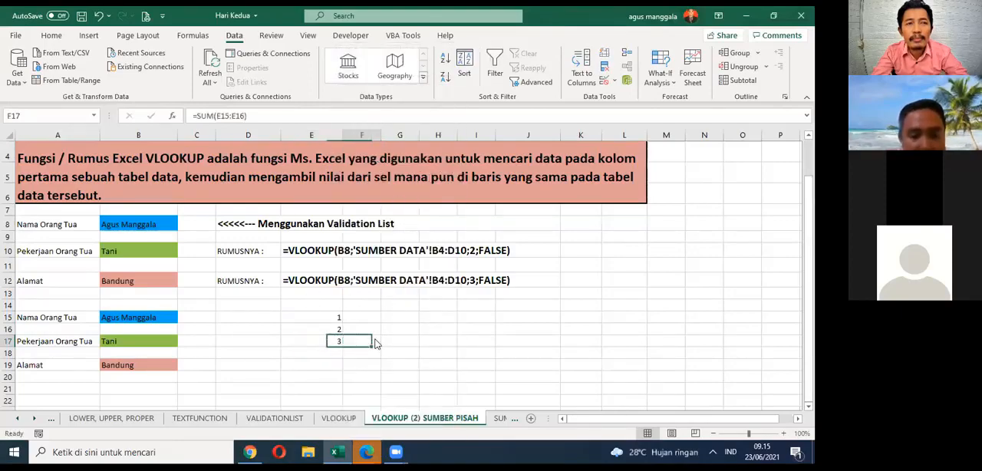
right_click(377, 343)
left_click(360, 341)
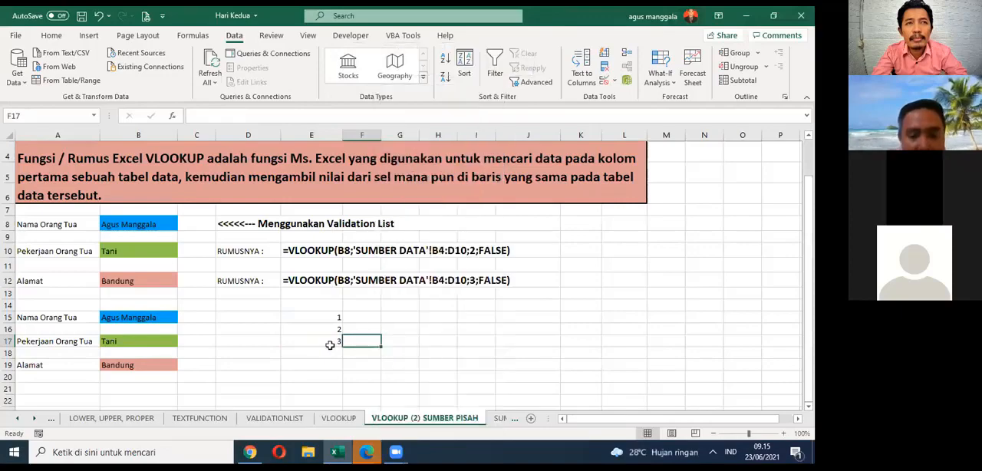
Step: Copy the SUM cell E17, paste only its formula into G17, and open the pasted formula to check its references
right_click(329, 346)
left_click(363, 115)
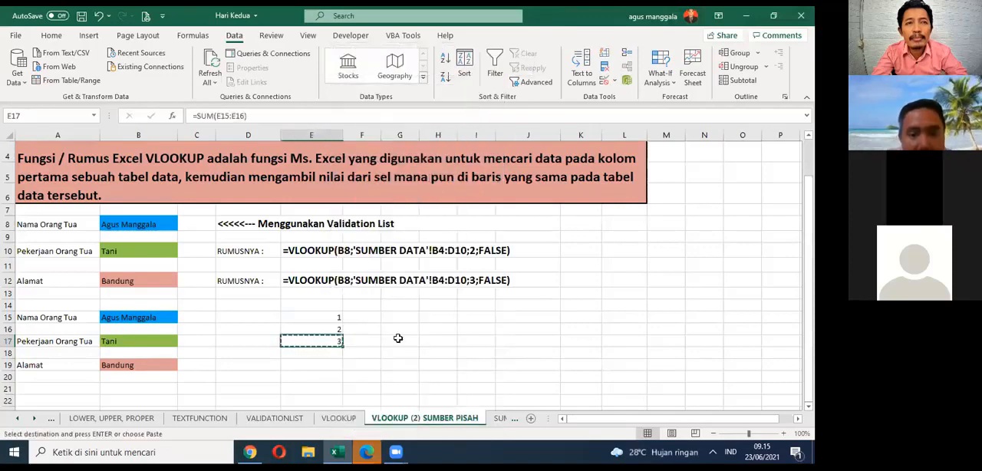
right_click(398, 340)
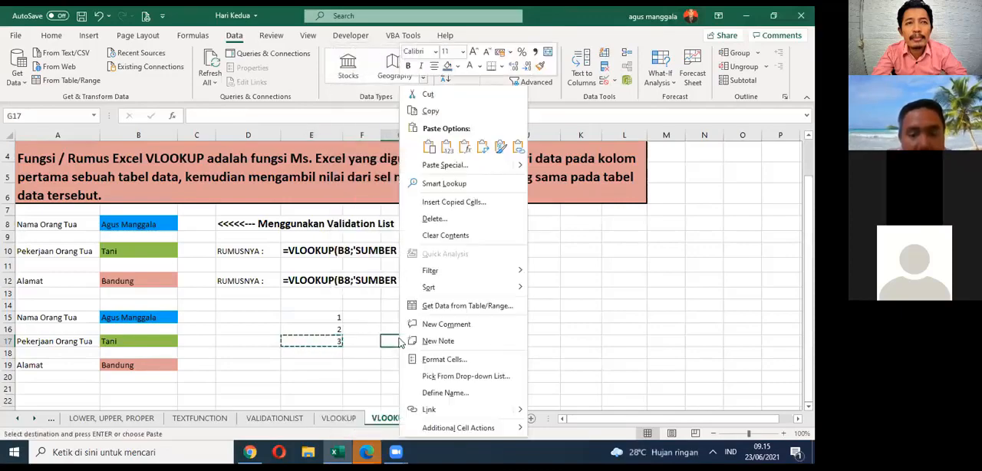
left_click(445, 150)
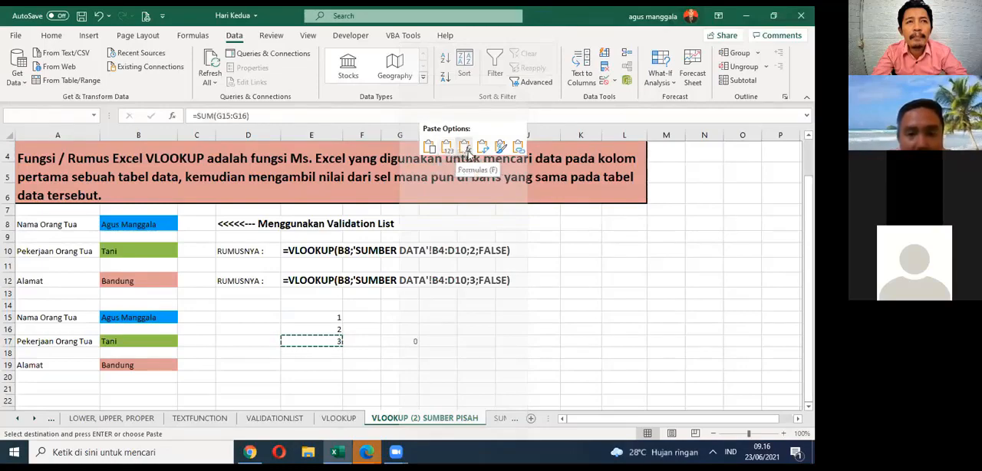
left_click(467, 151)
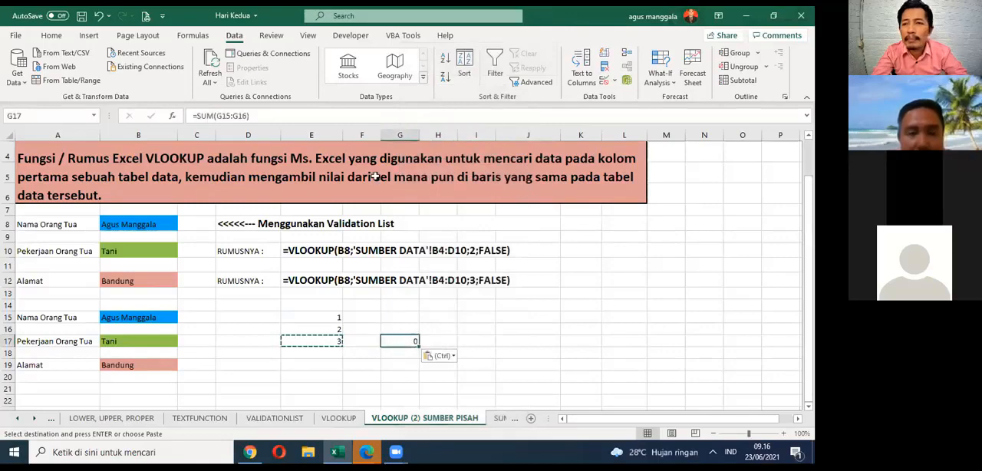
key("F2")
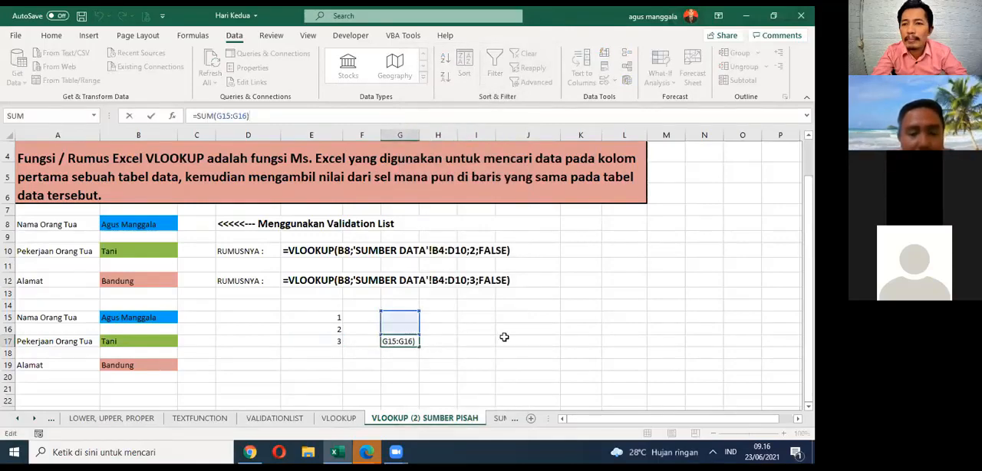
Step: Leave the formula in G17 unedited, clear the sample numbers and sums from E15:G17, and save the workbook
key("Escape")
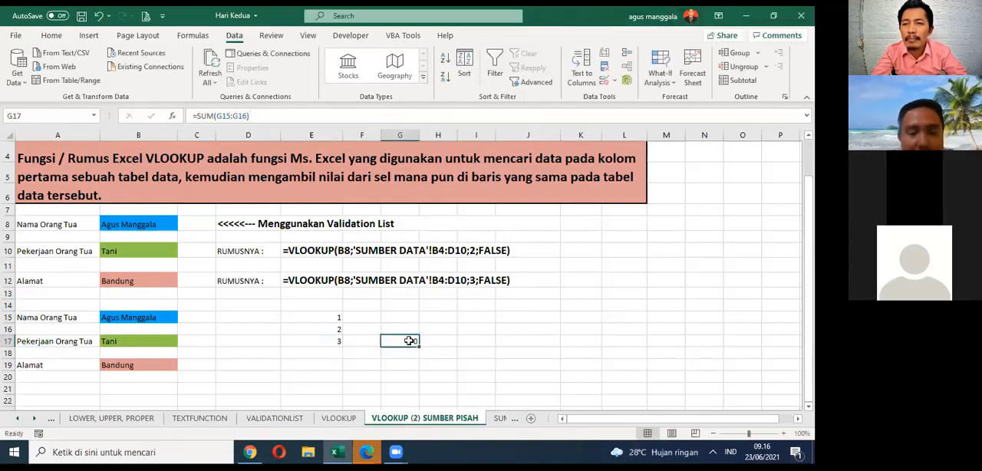
left_click_drag(333, 321, 401, 340)
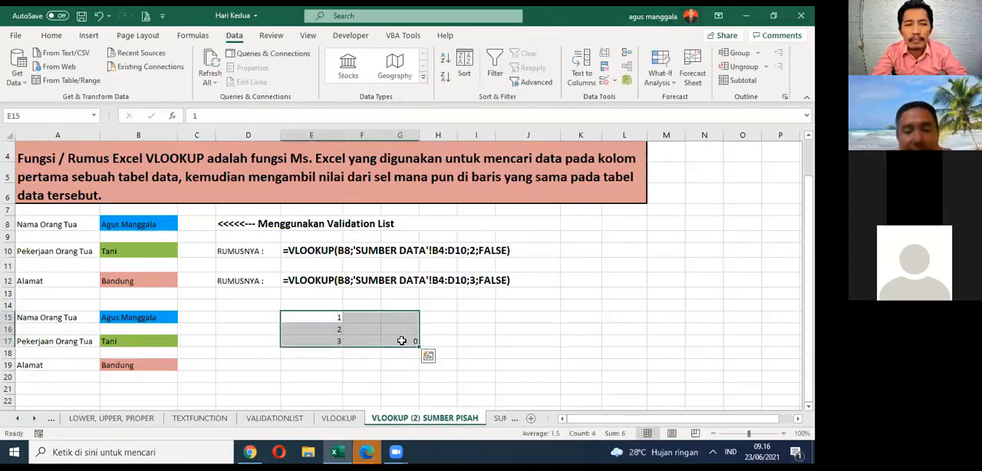
key("Delete")
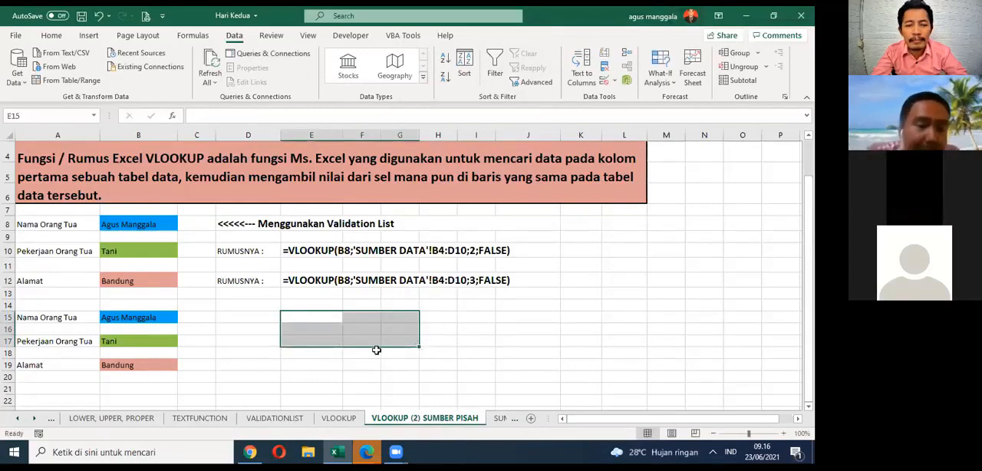
left_click(428, 327)
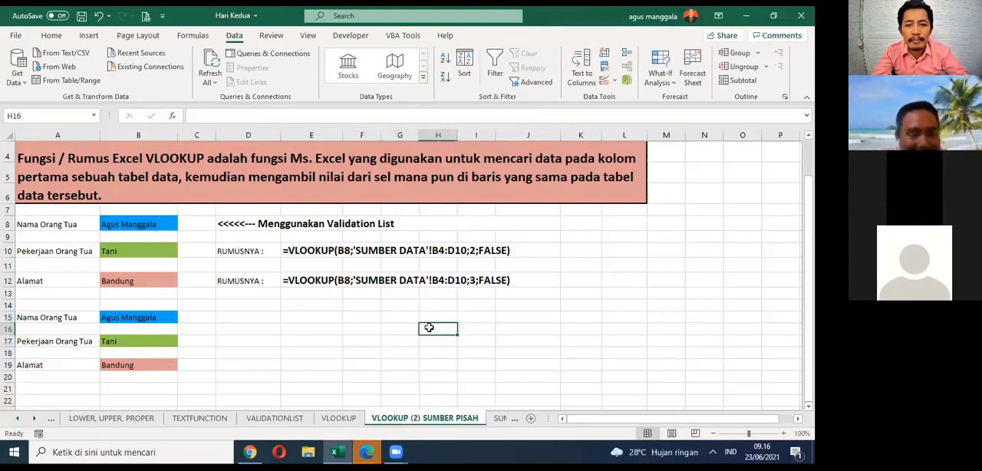
key("ctrl+s")
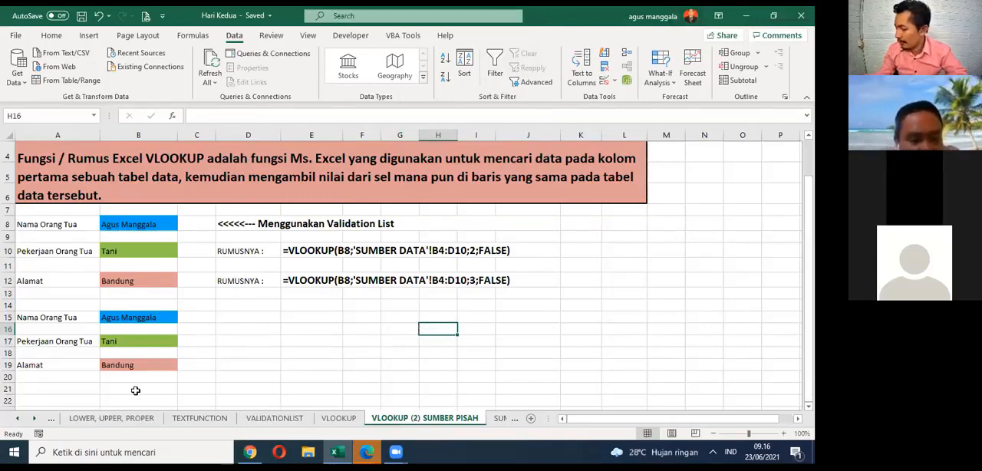
Step: Check the contents of the copied cells B15 and B17, and view the source tables on the SUMBER DATA sheet
left_click(33, 419)
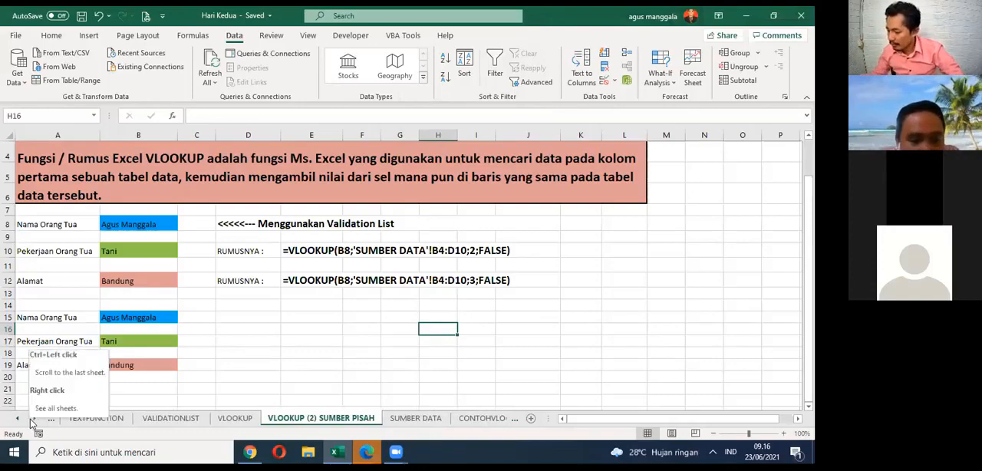
left_click(159, 315)
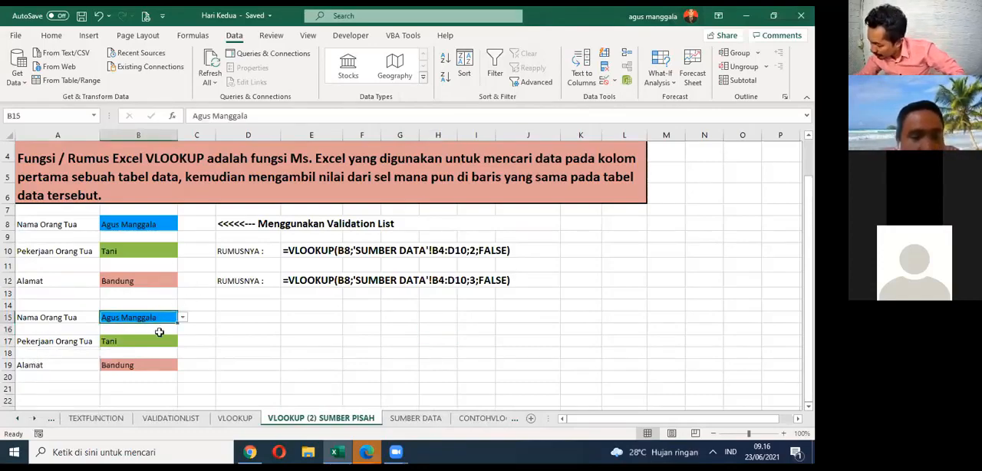
left_click(159, 341)
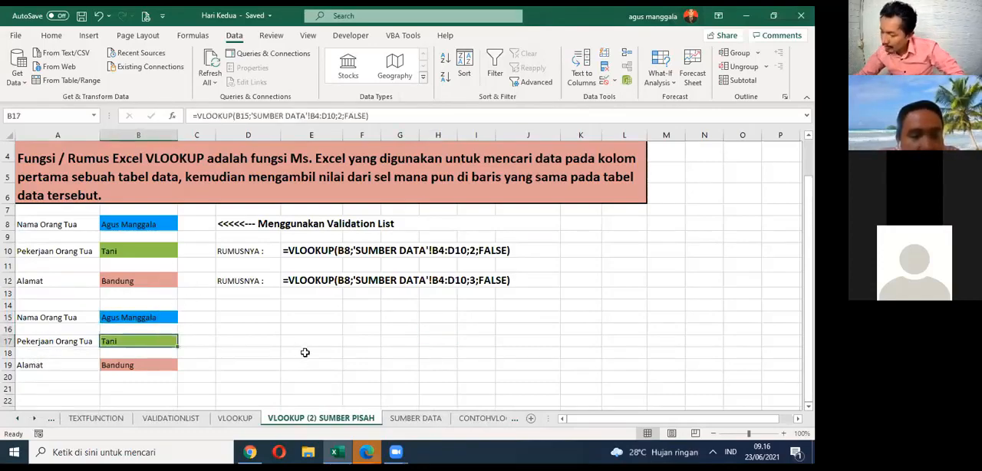
left_click(424, 420)
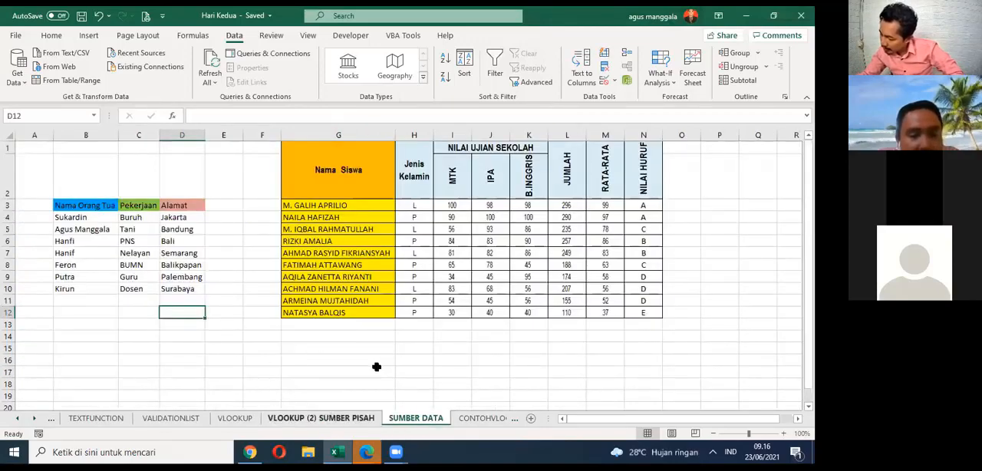
Step: On the CONTOHVLOOKUP sheet, set the student name in C9 to the first entry of its validation list
left_click(35, 419)
left_click(34, 419)
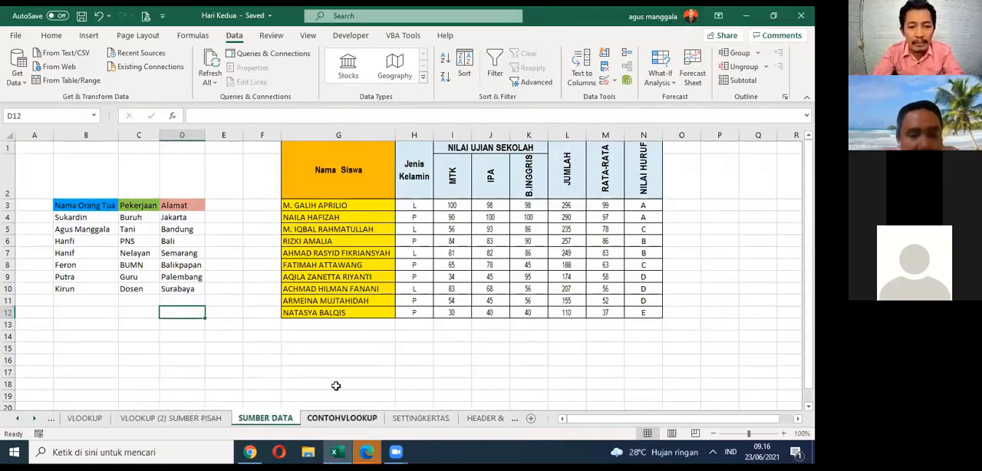
key("ctrl+Page_Down")
scroll(382, 227, "up", 1)
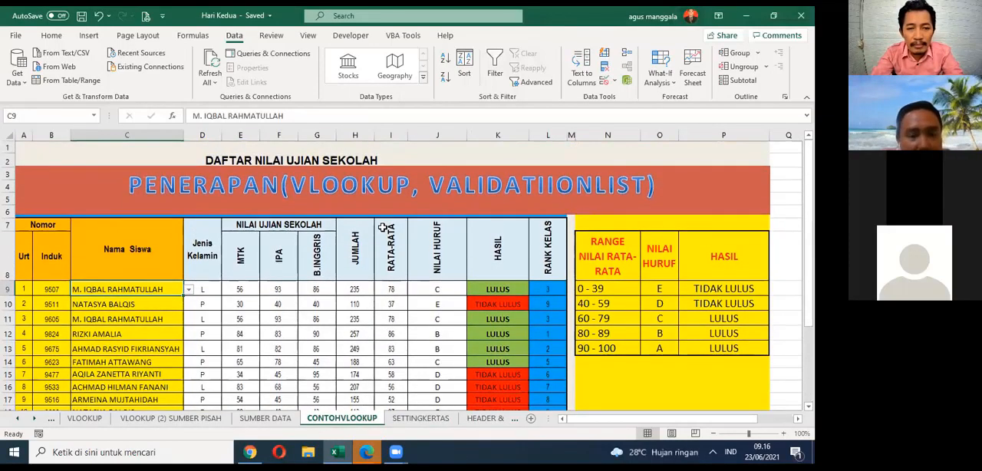
left_click(188, 291)
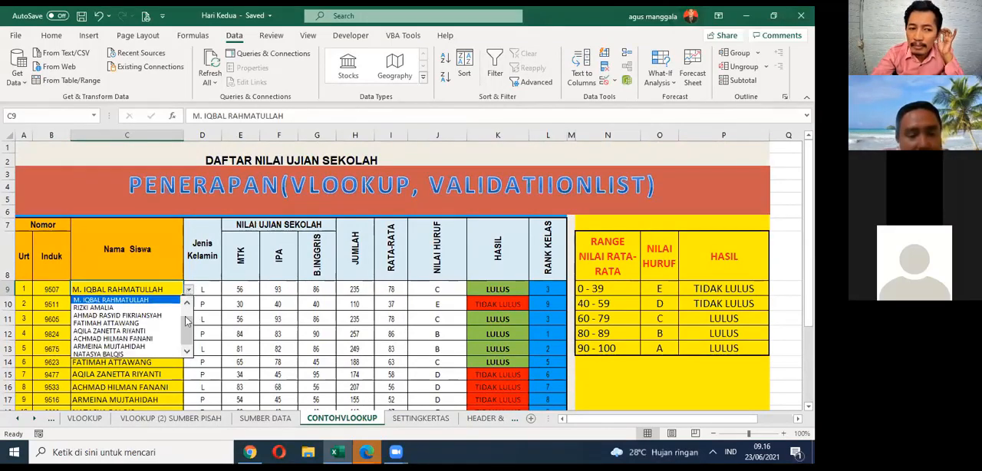
scroll(184, 347, "up", 2)
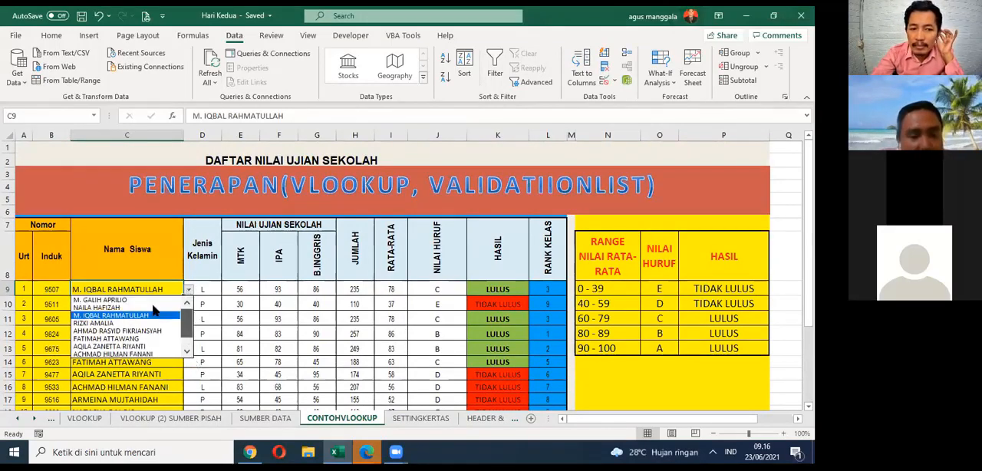
left_click(142, 299)
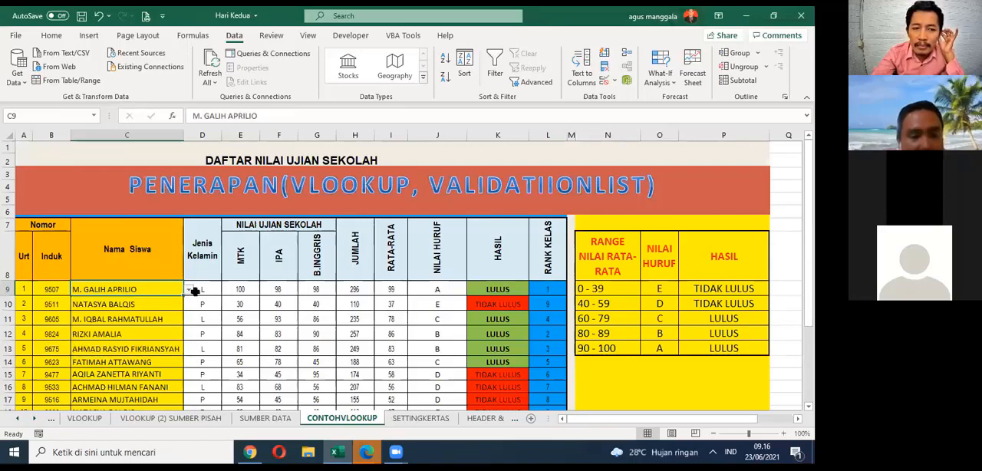
Step: Switch the student name in C9 to the second, fifth and finally sixth entry of its validation list
left_click(188, 290)
left_click(154, 311)
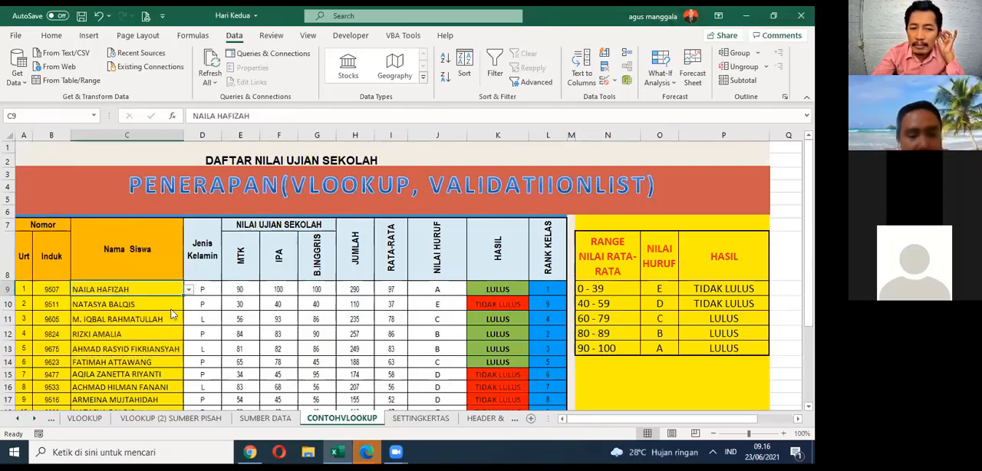
left_click(188, 290)
left_click(163, 338)
left_click(191, 290)
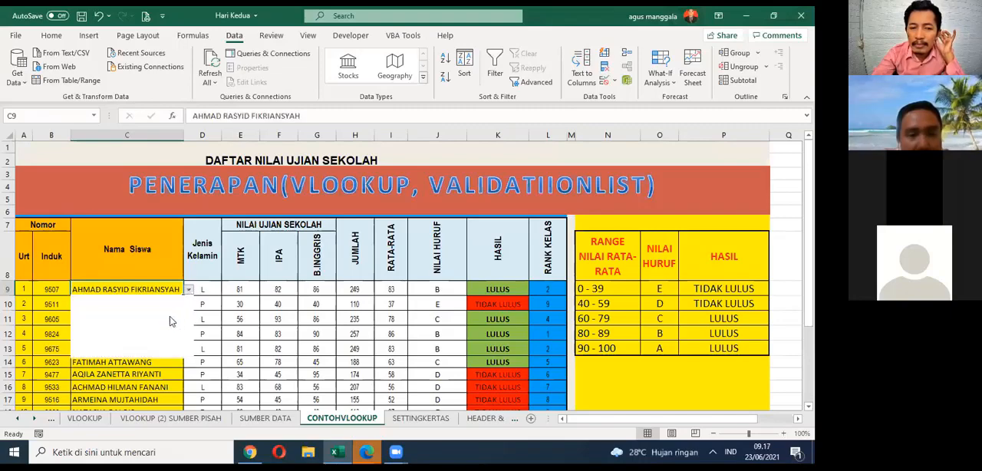
left_click(164, 321)
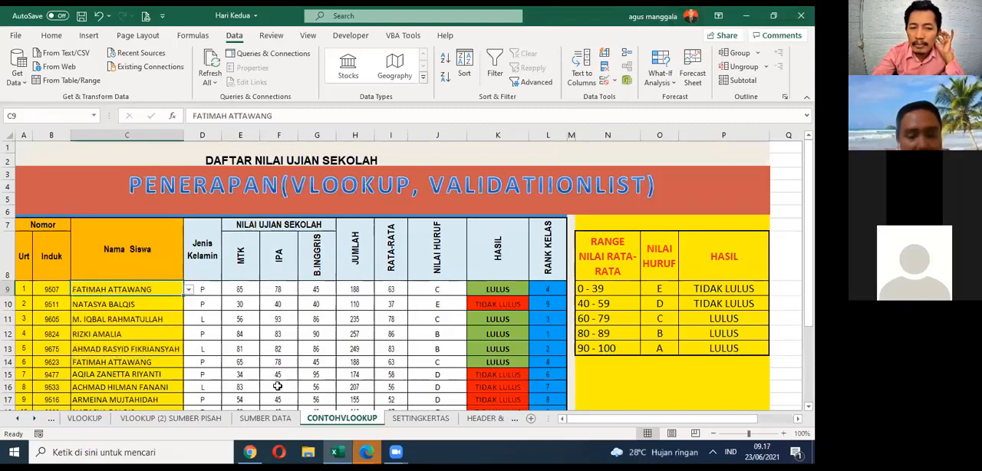
Step: On the SUMBER DATA sheet, highlight the parent data B4:D10 and the student score table G1:N12 in turn
left_click(267, 418)
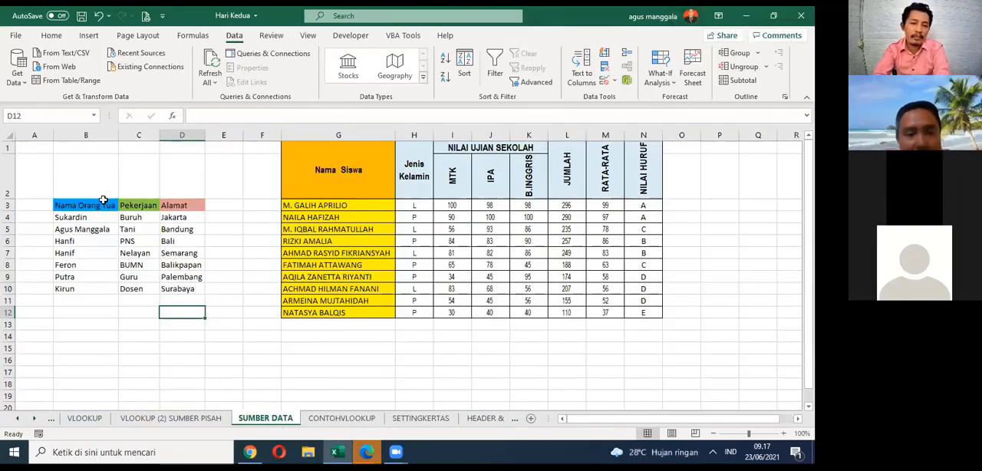
left_click_drag(69, 211, 198, 308)
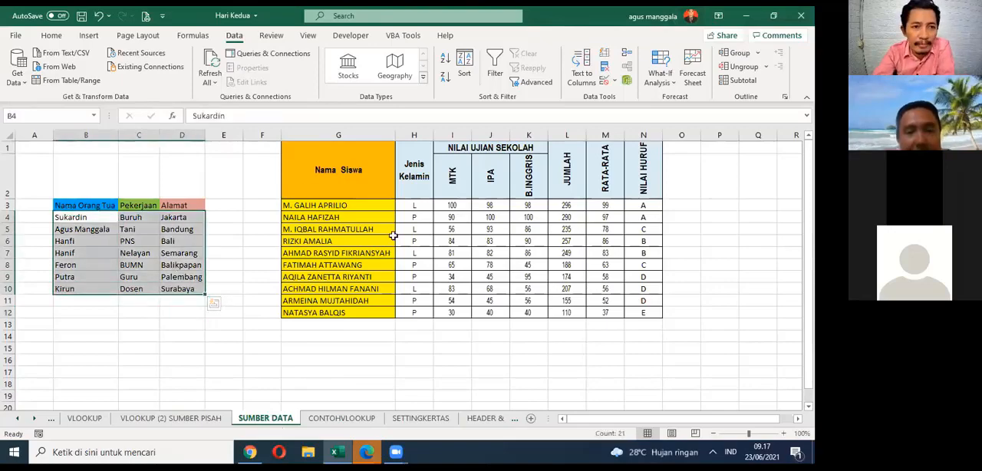
left_click_drag(337, 153, 641, 314)
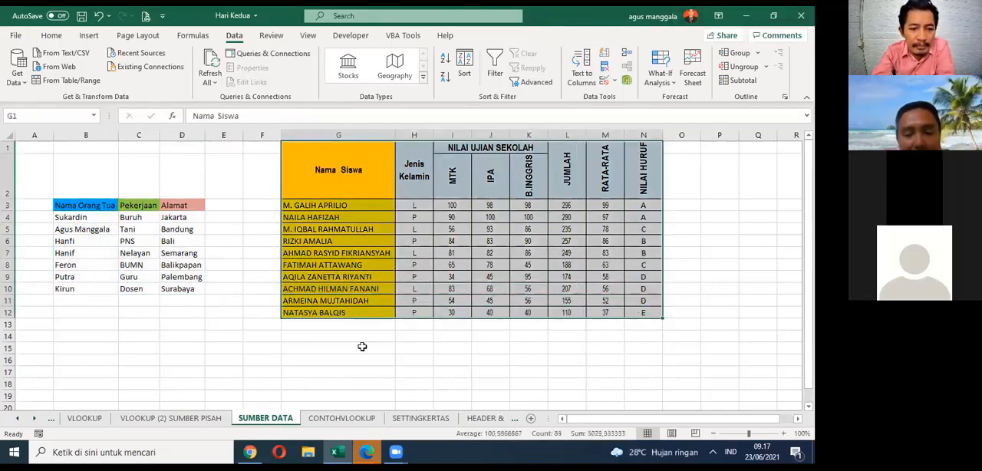
left_click(448, 384)
Step: Inspect the list source range in the data validation settings of C9 on the CONTOHVLOOKUP sheet, and cancel without changing it
left_click(342, 418)
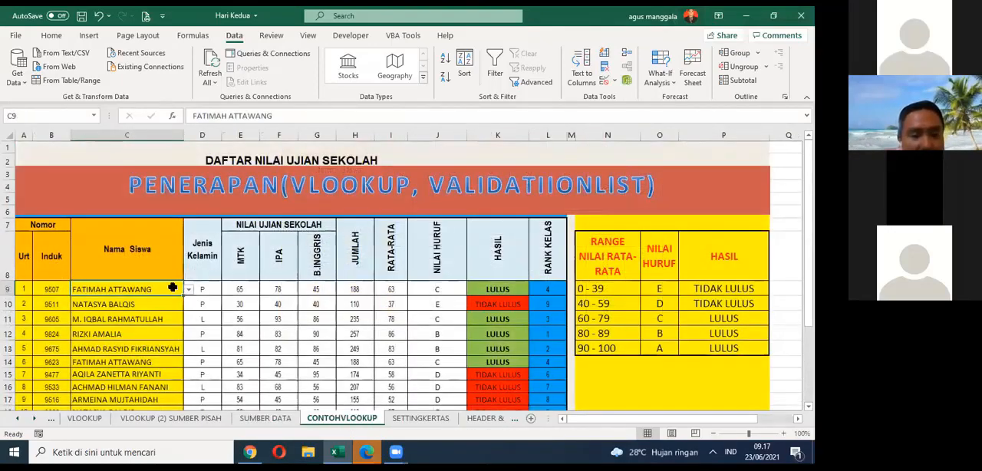
left_click(613, 82)
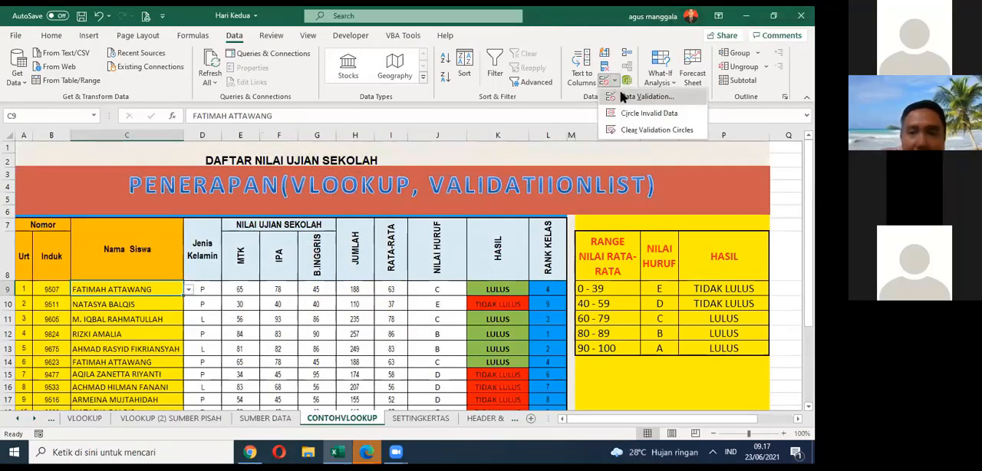
left_click(622, 96)
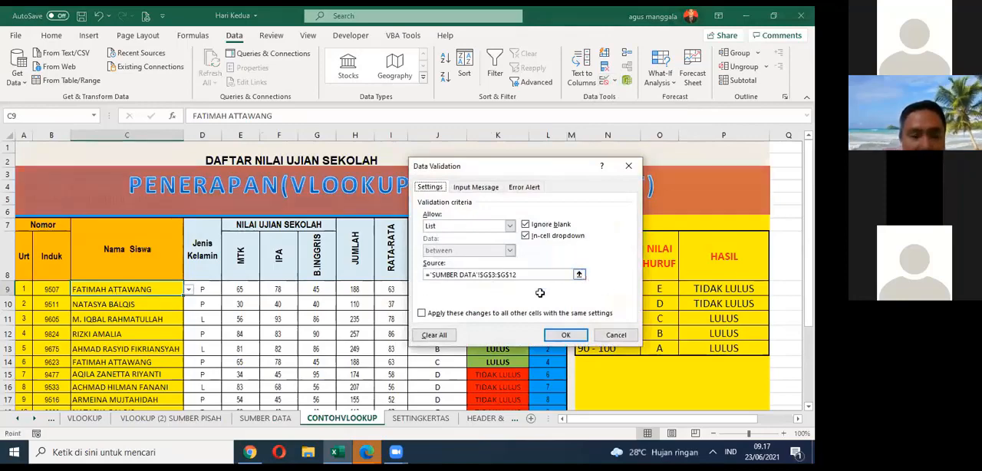
left_click(579, 274)
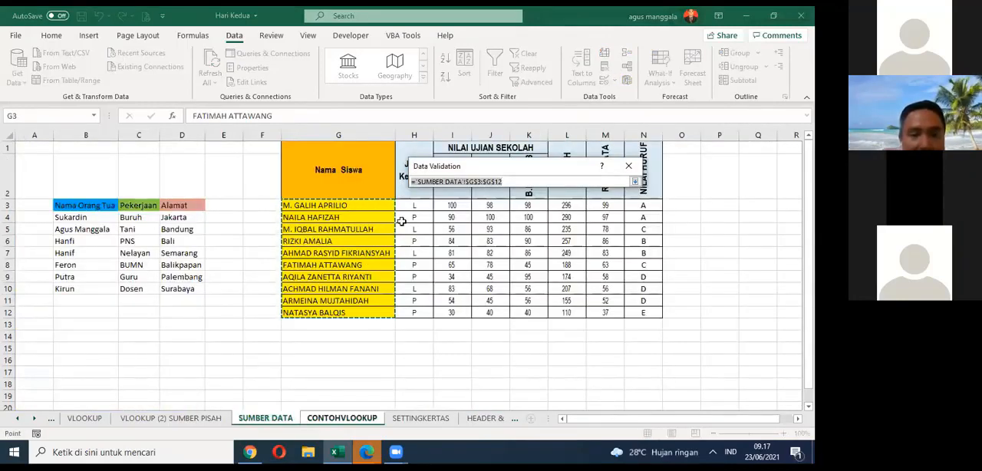
left_click(635, 182)
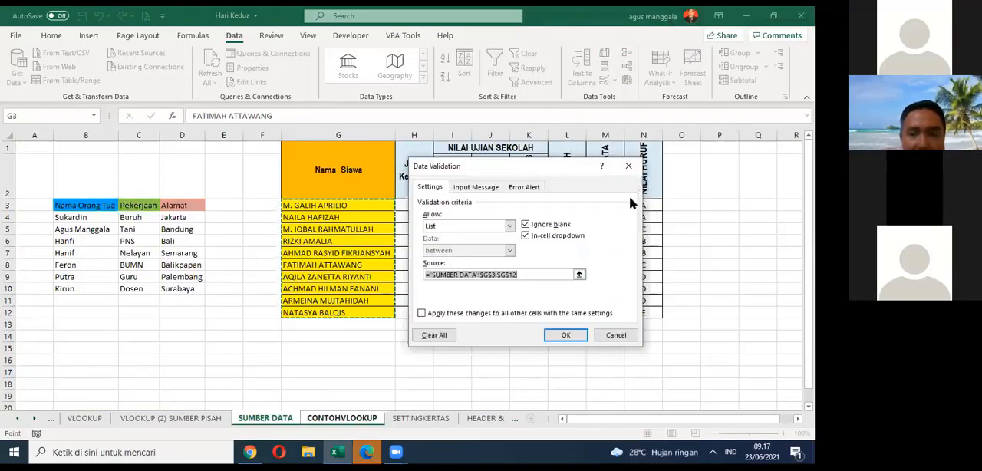
left_click(602, 338)
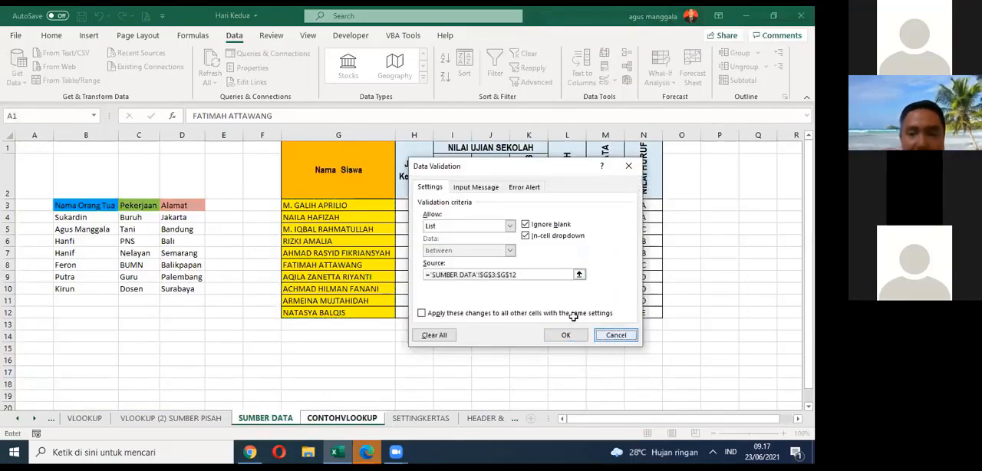
left_click(614, 80)
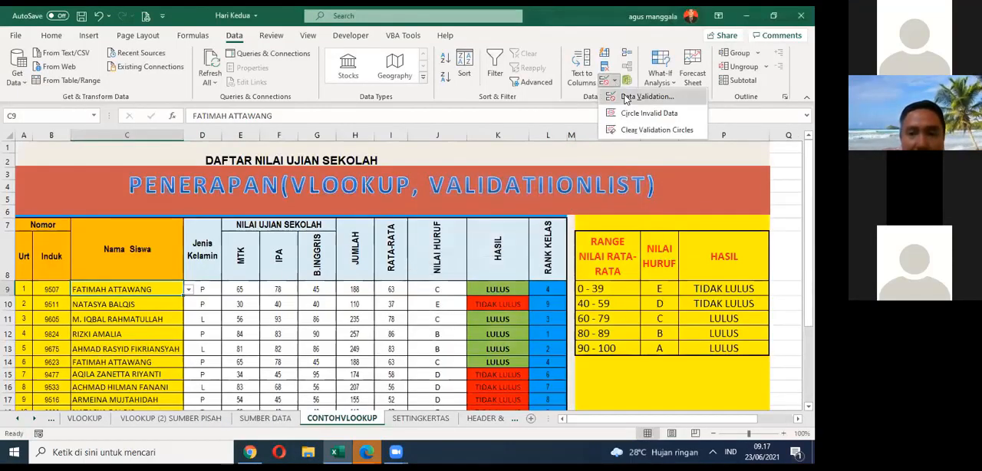
left_click(626, 98)
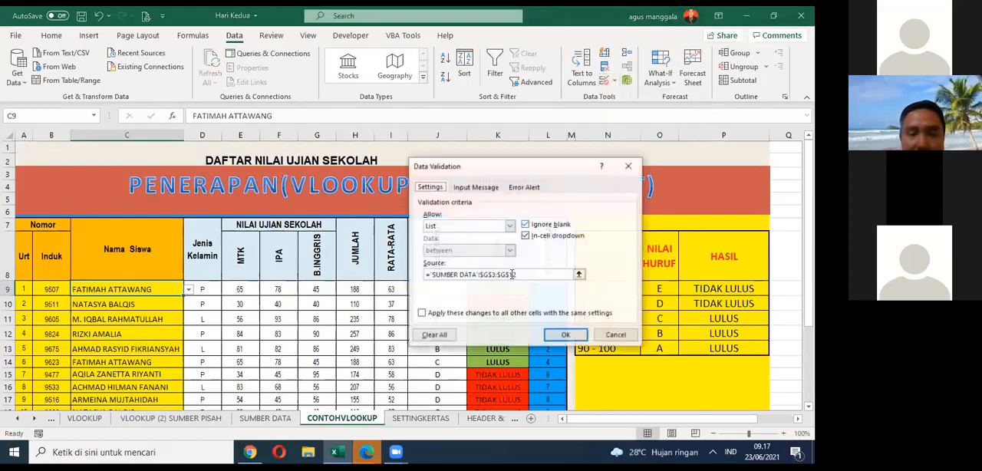
left_click(580, 275)
key("Return")
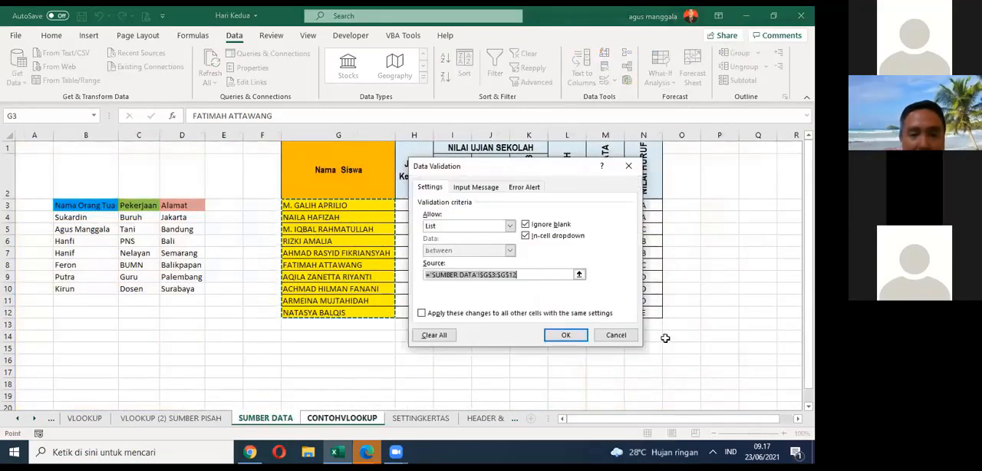
left_click(625, 338)
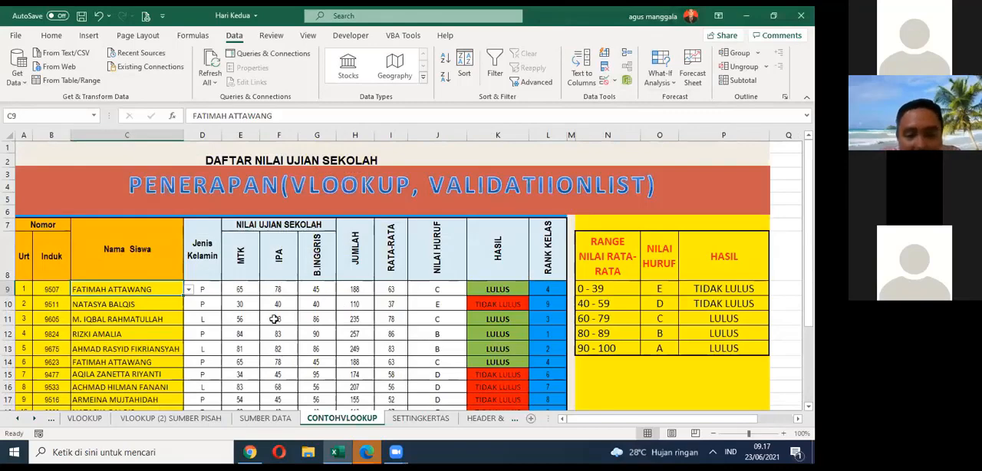
Step: Examine the VLOOKUP formulas in D9, E9 and F9, checking the column index number in F9 without editing it
left_click(216, 285)
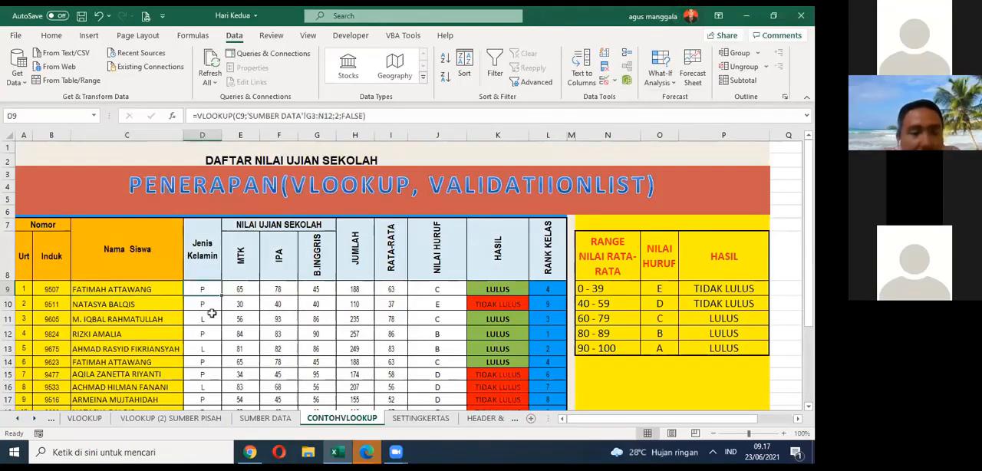
left_click(240, 289)
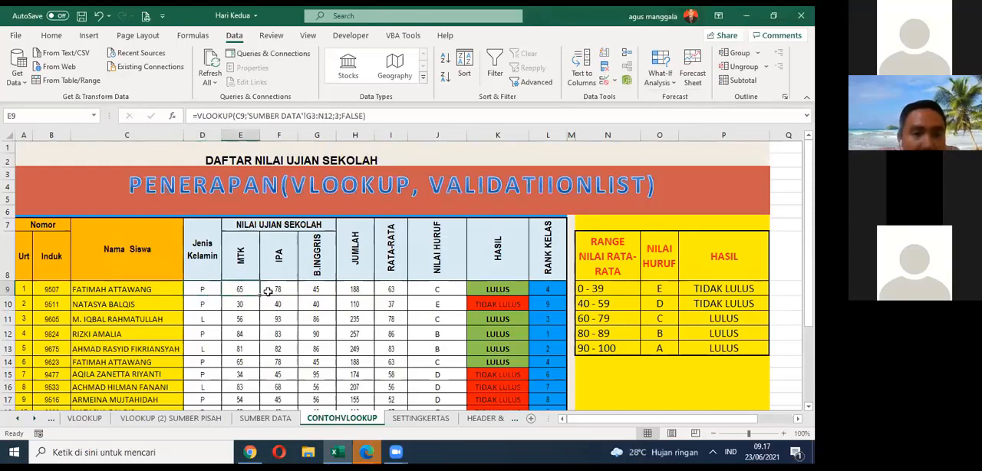
left_click(278, 290)
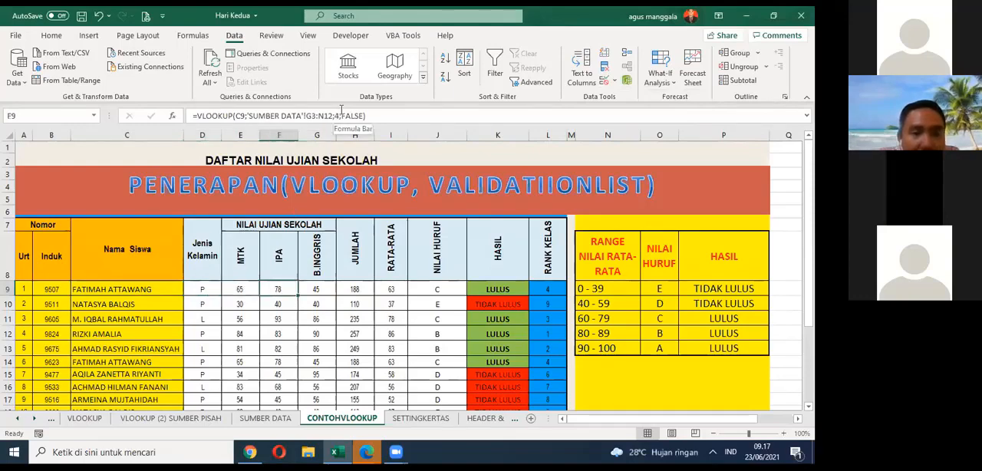
left_click(342, 112)
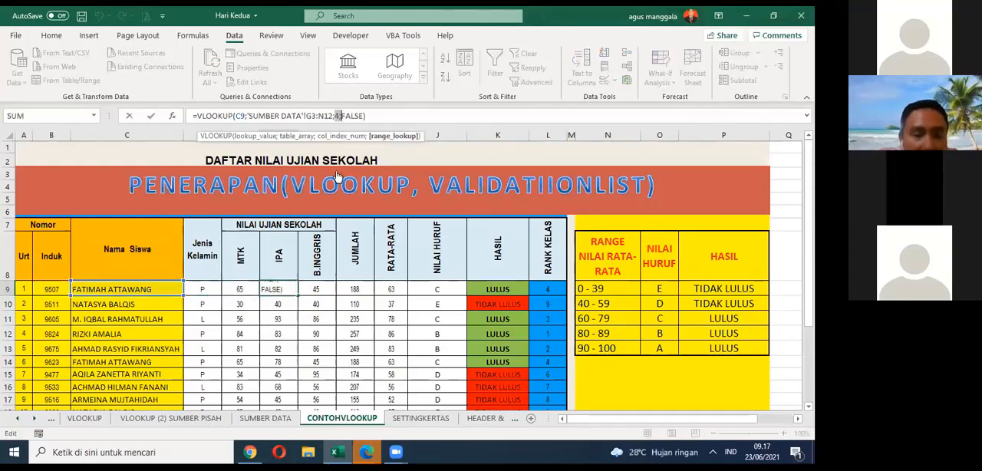
key("Escape")
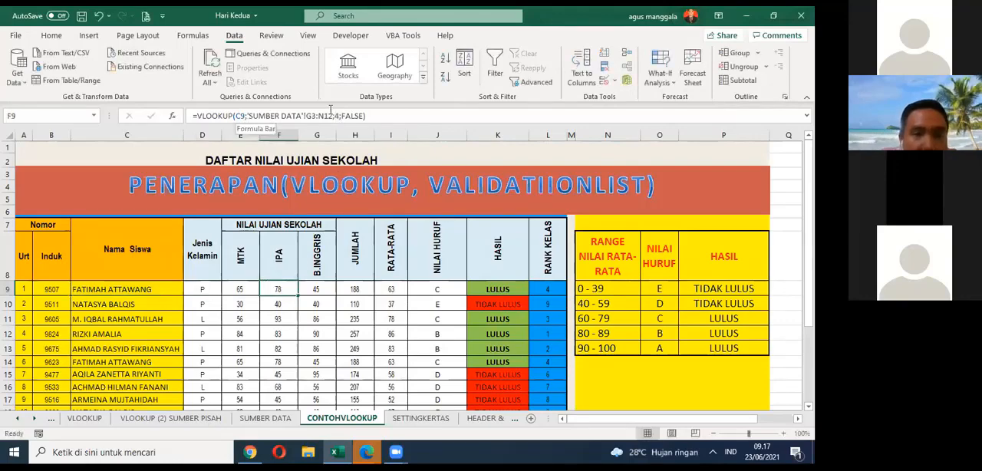
Step: Examine the row 9 formulas from D9 to J9, covering the VLOOKUP, total, average and letter grade cells, without editing any
left_click(332, 110)
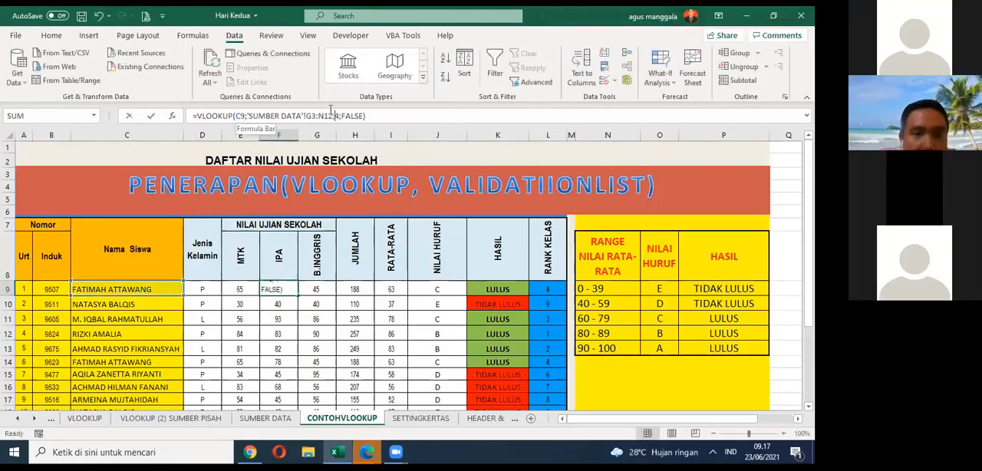
key("Escape")
left_click(208, 288)
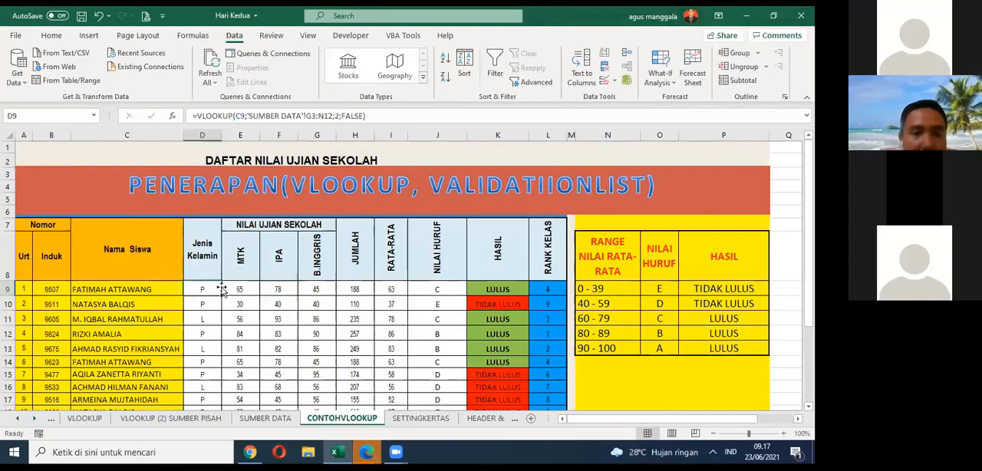
left_click(241, 287)
left_click(271, 290)
left_click(299, 288)
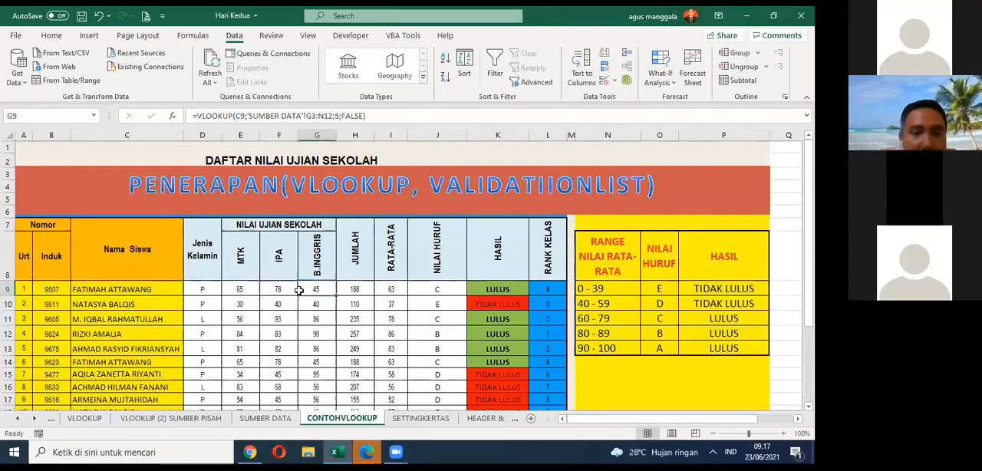
left_click(353, 289)
left_click(398, 288)
left_click(419, 286)
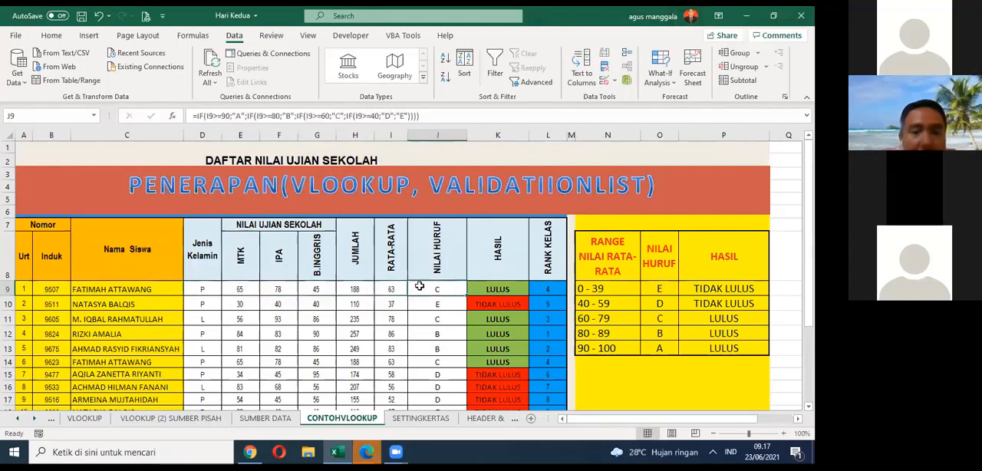
left_click(384, 288)
left_click(356, 290)
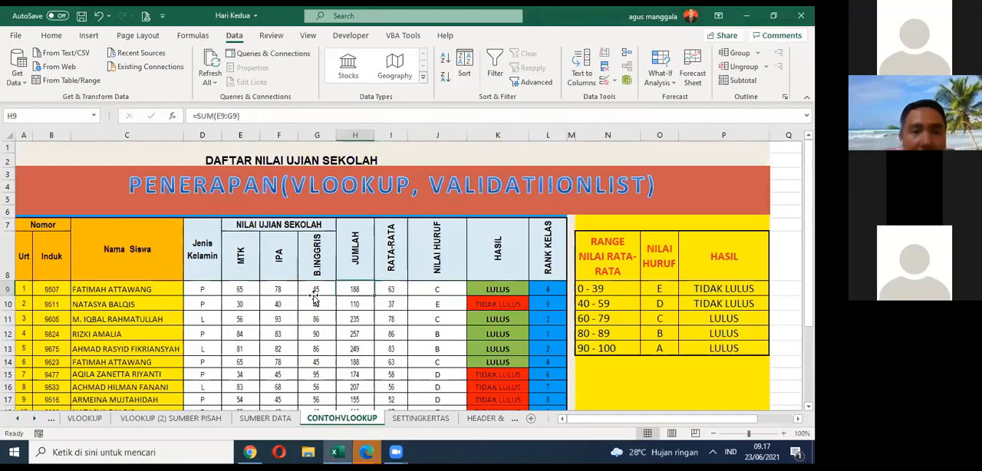
left_click(315, 291)
left_click(286, 292)
left_click(252, 292)
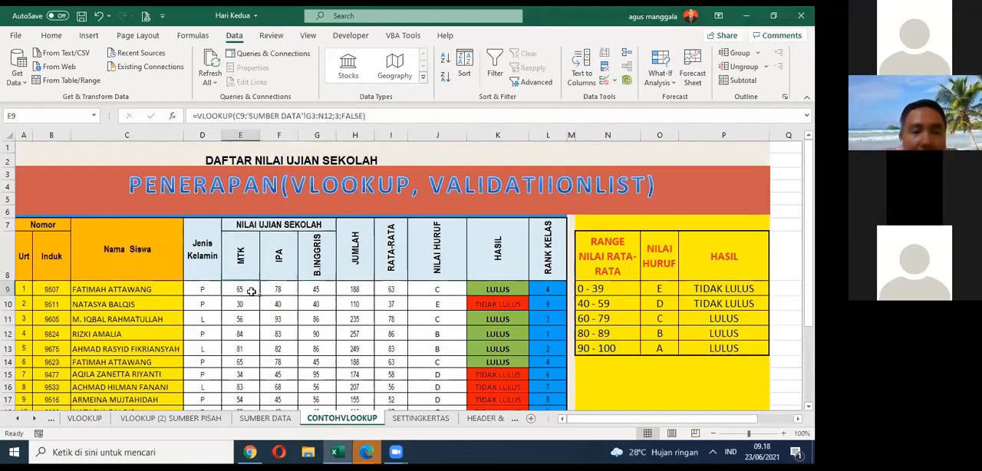
Step: Switch the student name in C9 to the seventh and finally the first entry of its validation list
left_click(178, 293)
left_click(193, 288)
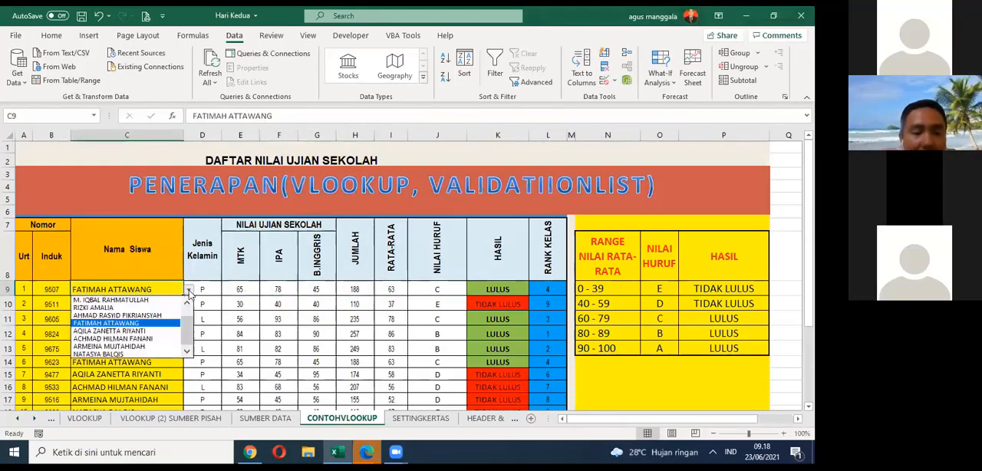
left_click(156, 330)
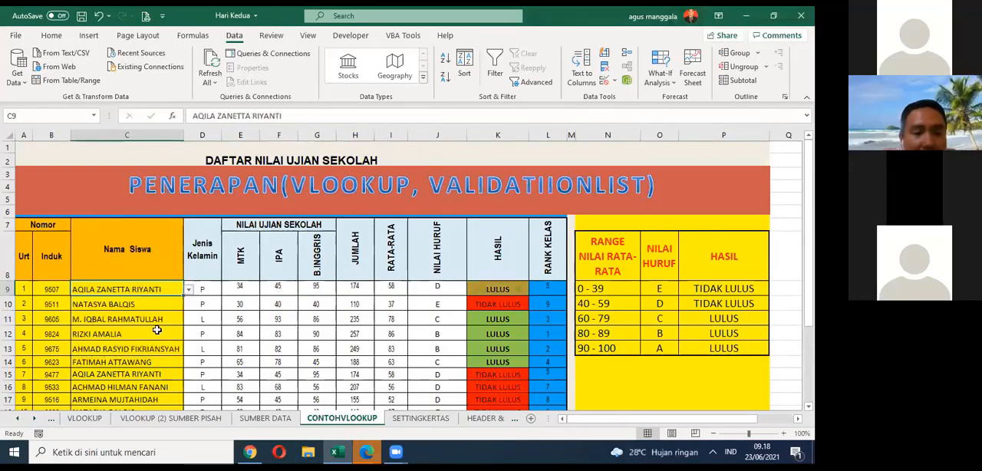
left_click(188, 290)
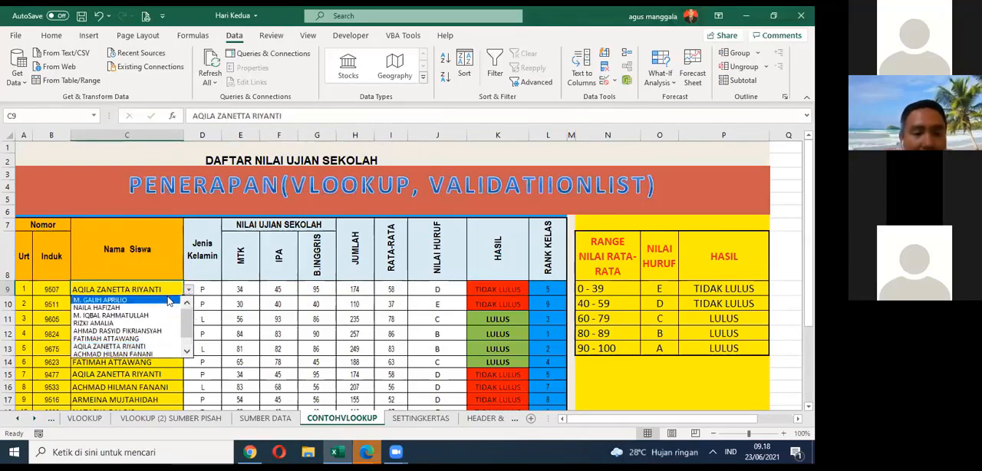
left_click(167, 301)
Step: Set the student name in C10 to the seventh entry of its validation list
left_click(167, 301)
left_click(188, 304)
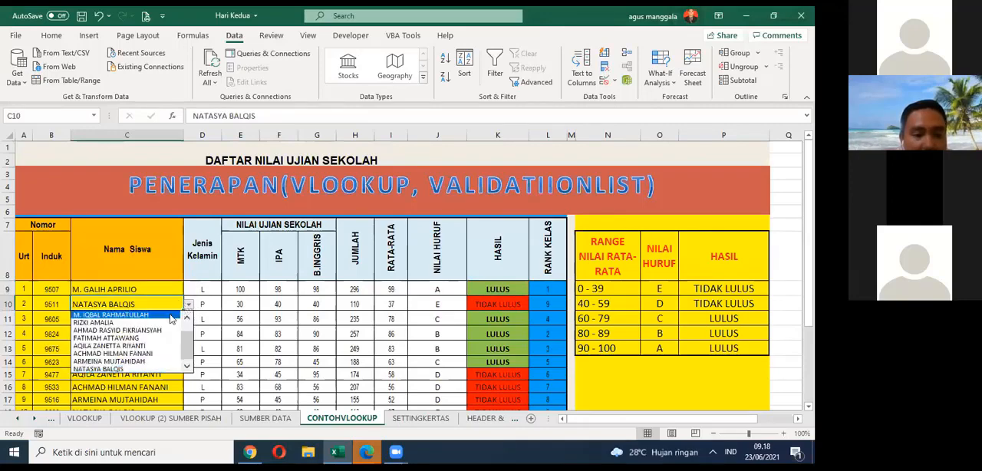
left_click(151, 346)
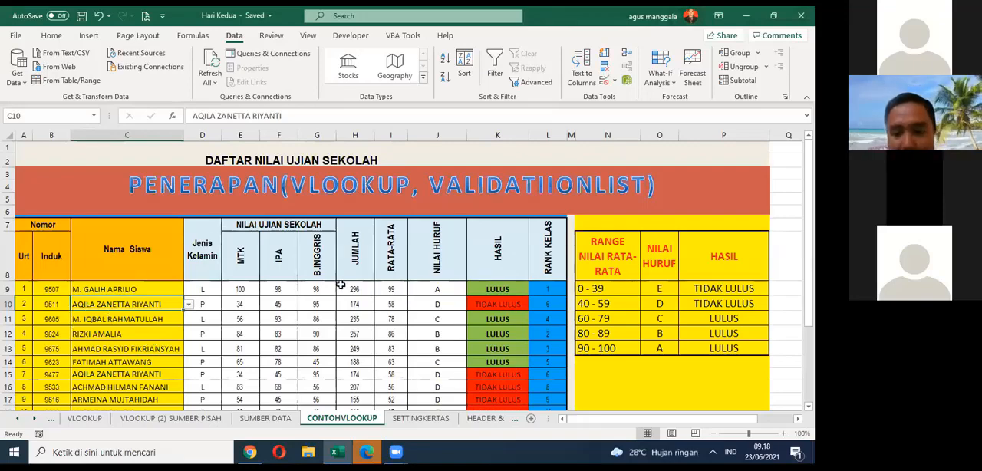
Step: Switch to the SETTINGKERTAS sheet and review its score table, paper size table and numbered print setup instructions
scroll(341, 280, "down", 3)
scroll(344, 276, "up", 2)
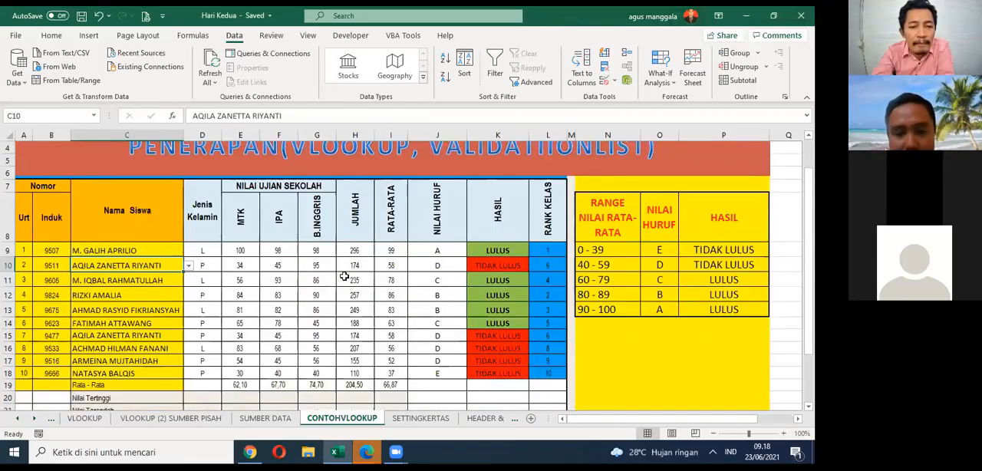
left_click(34, 418)
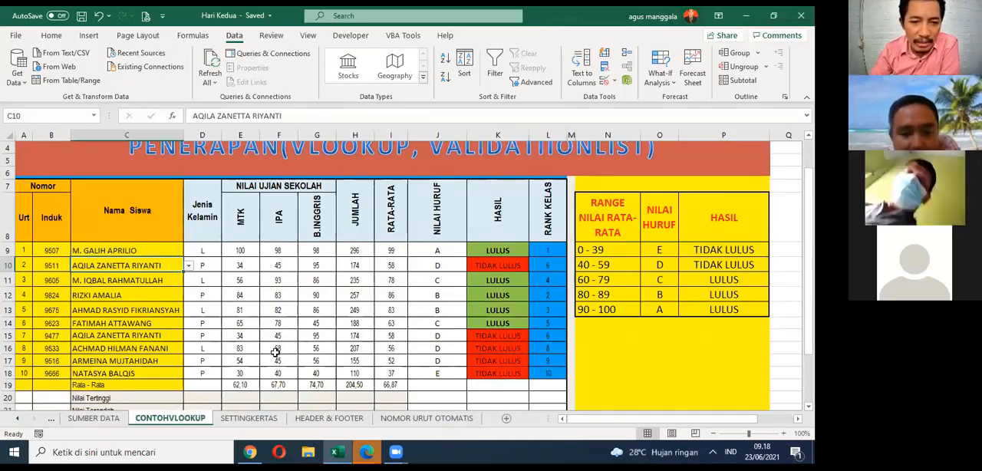
left_click(251, 419)
scroll(402, 279, "up", 2)
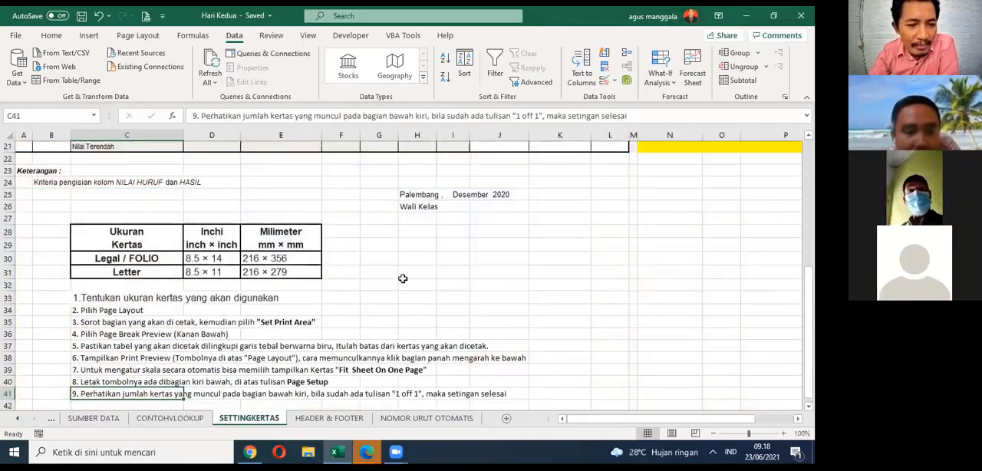
scroll(402, 280, "up", 4)
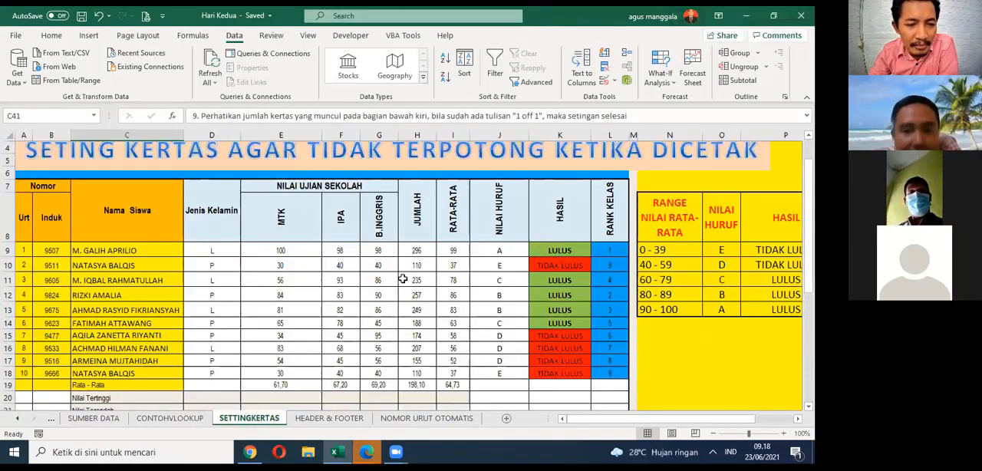
scroll(402, 279, "up", 1)
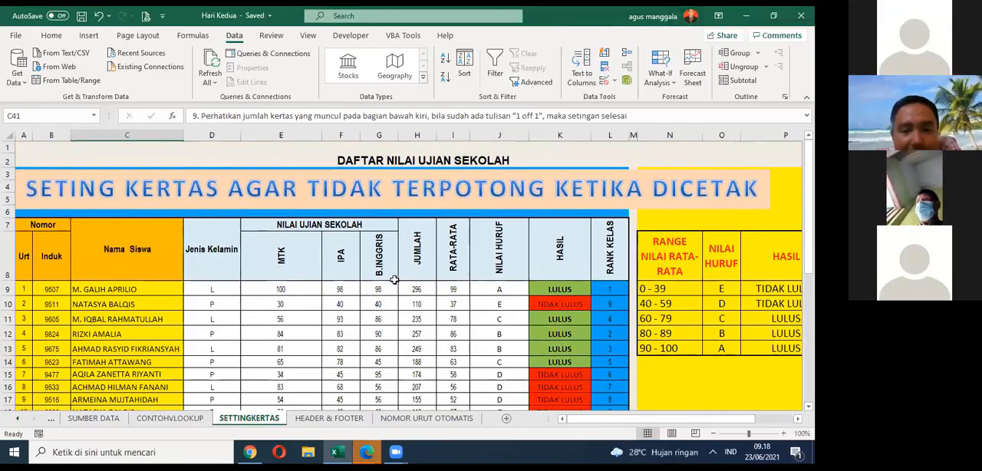
scroll(393, 279, "down", 5)
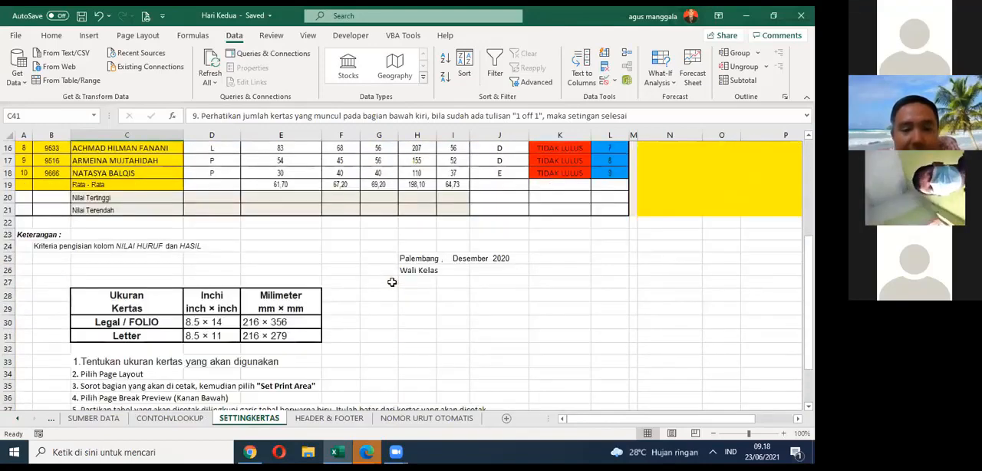
scroll(391, 283, "down", 1)
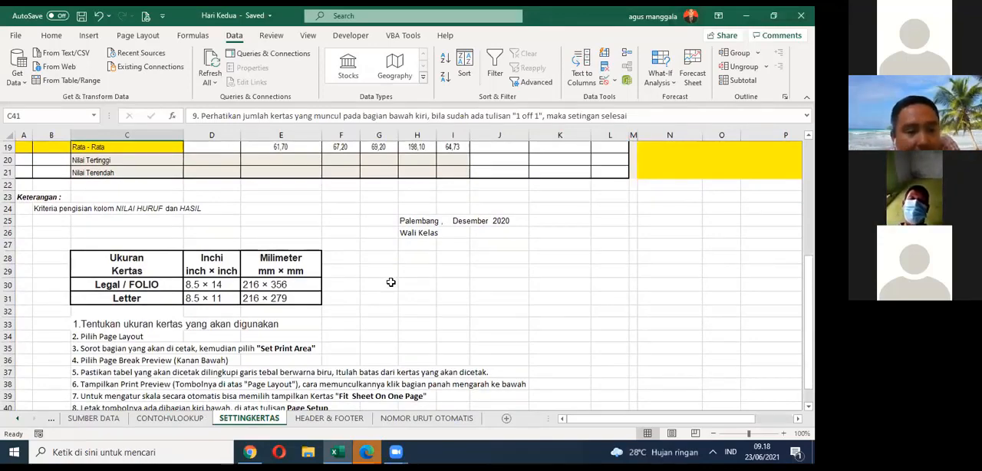
scroll(389, 279, "down", 1)
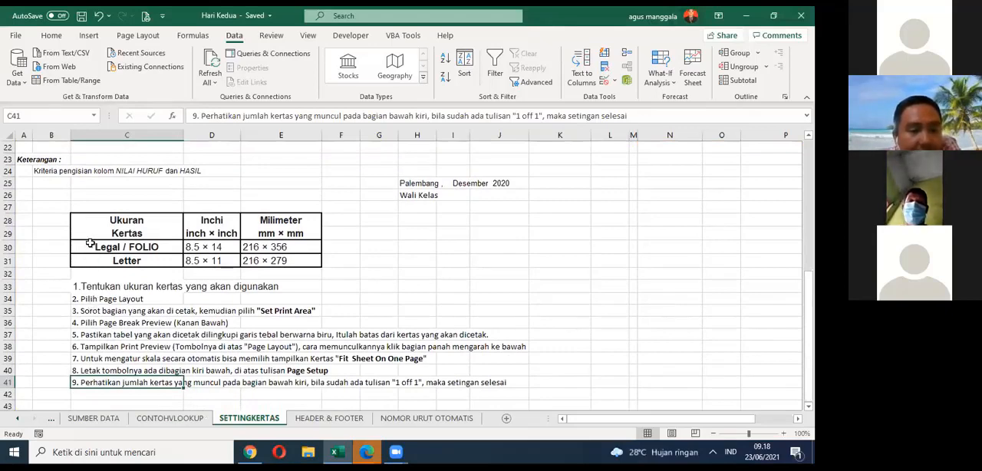
Step: Examine instruction 1 in C33 and the Letter and Legal / FOLIO entries of the paper size table alongside the score table
left_click(85, 286)
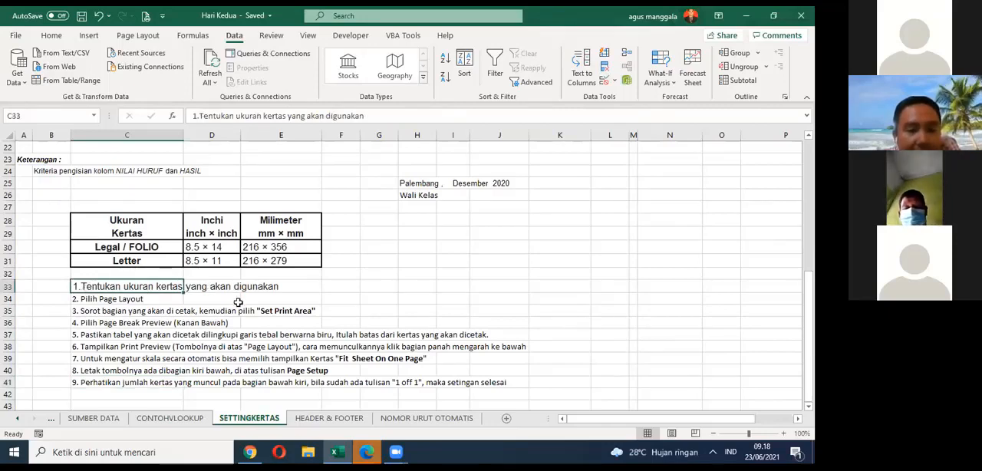
left_click(376, 273)
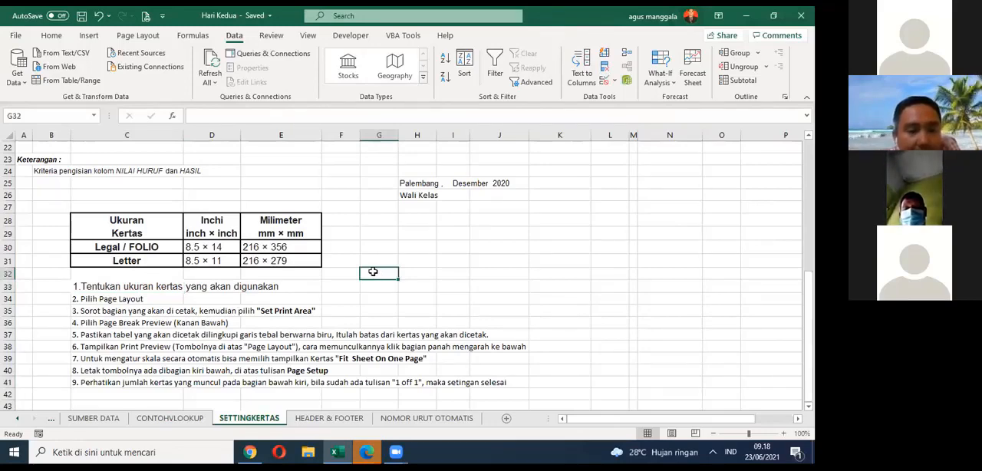
left_click(135, 261)
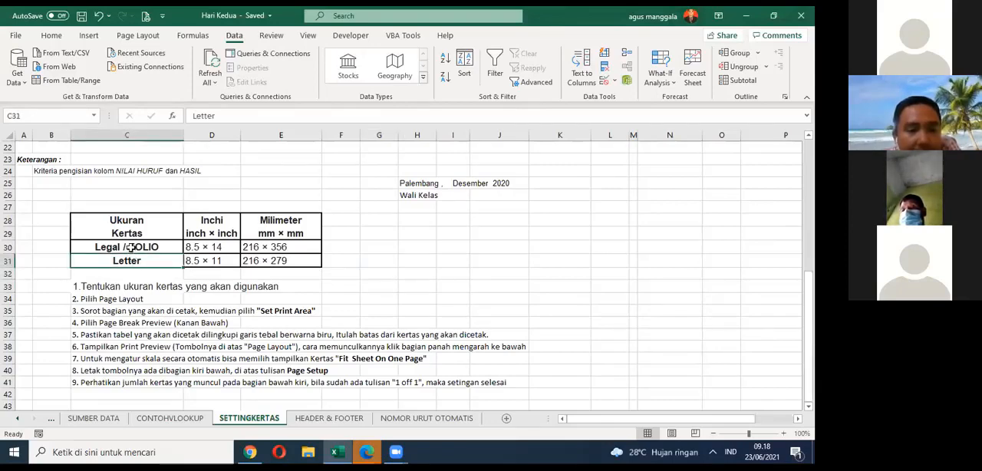
left_click(132, 247)
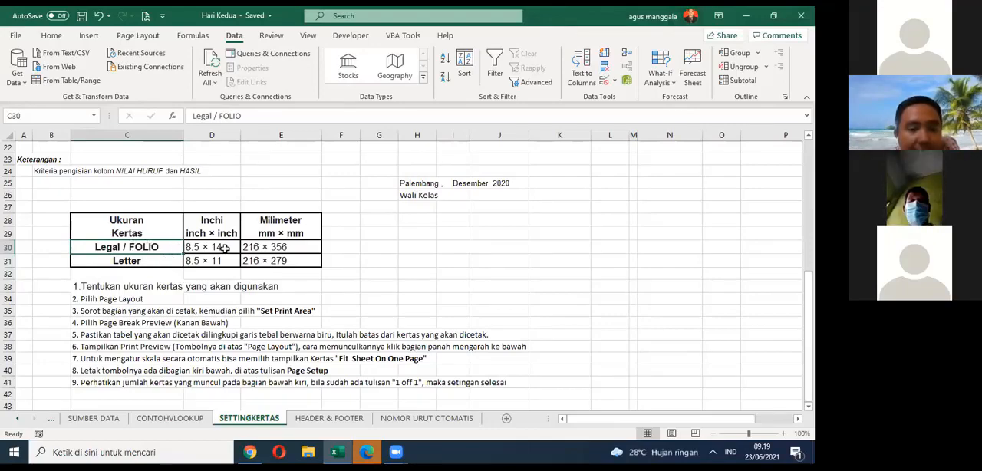
left_click(379, 247)
scroll(307, 224, "up", 7)
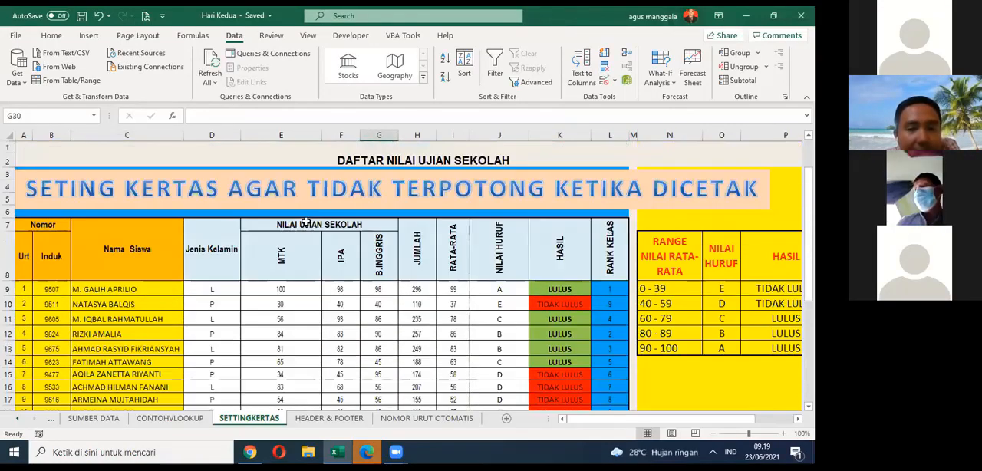
scroll(265, 242, "down", 7)
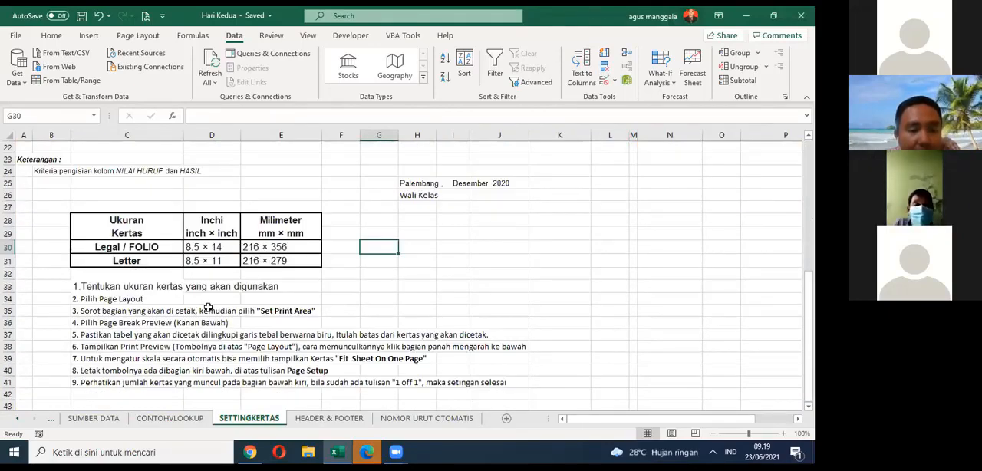
scroll(207, 306, "up", 7)
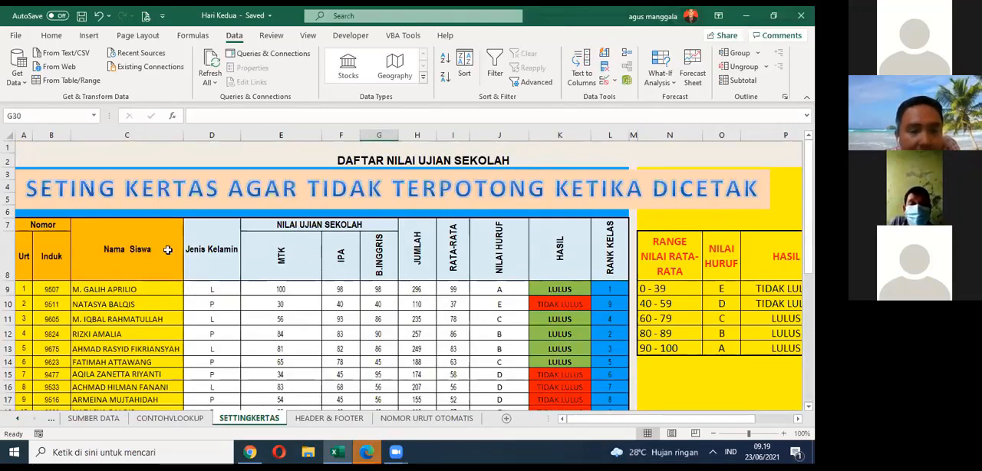
scroll(161, 249, "down", 6)
scroll(158, 245, "down", 2)
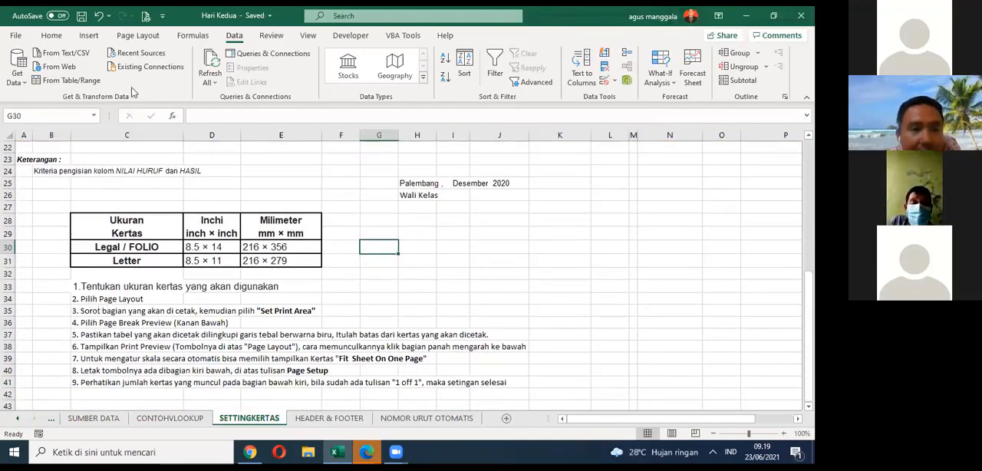
Step: Browse the available paper sizes in the page setup options without choosing a different one
left_click(138, 35)
scroll(141, 169, "up", 2)
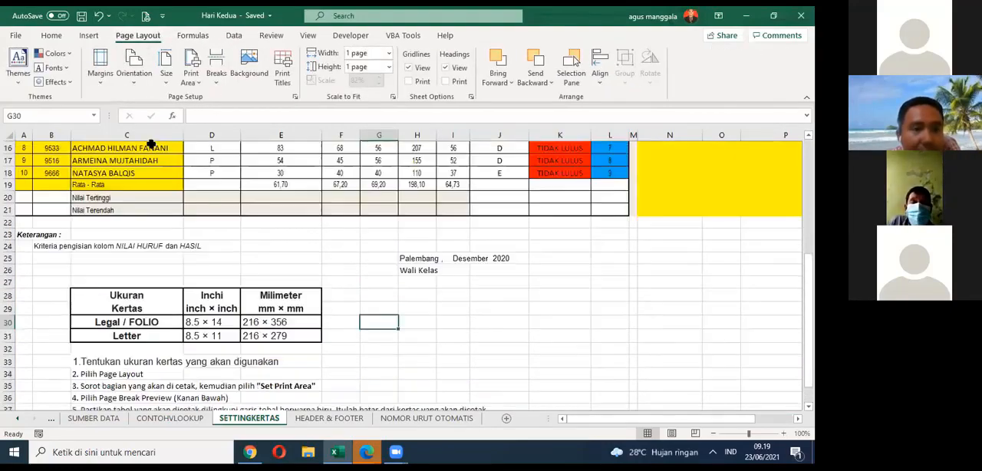
left_click(164, 85)
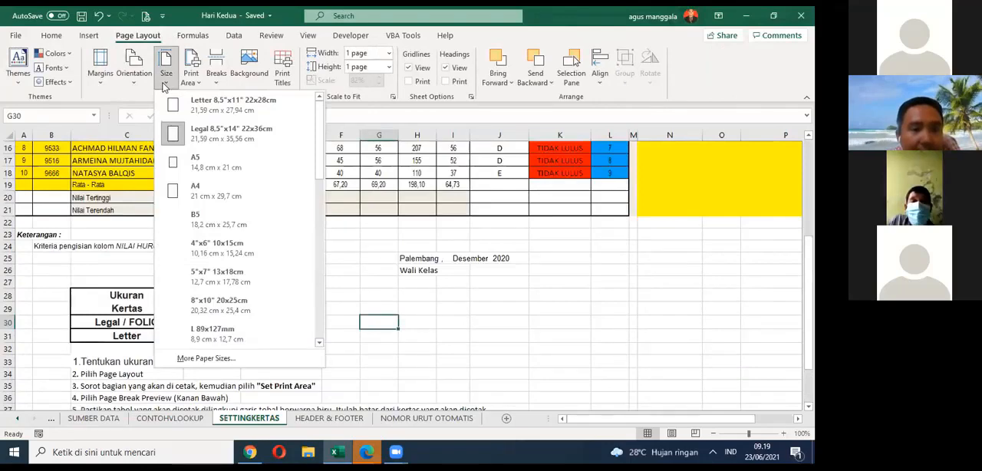
scroll(223, 242, "down", 1)
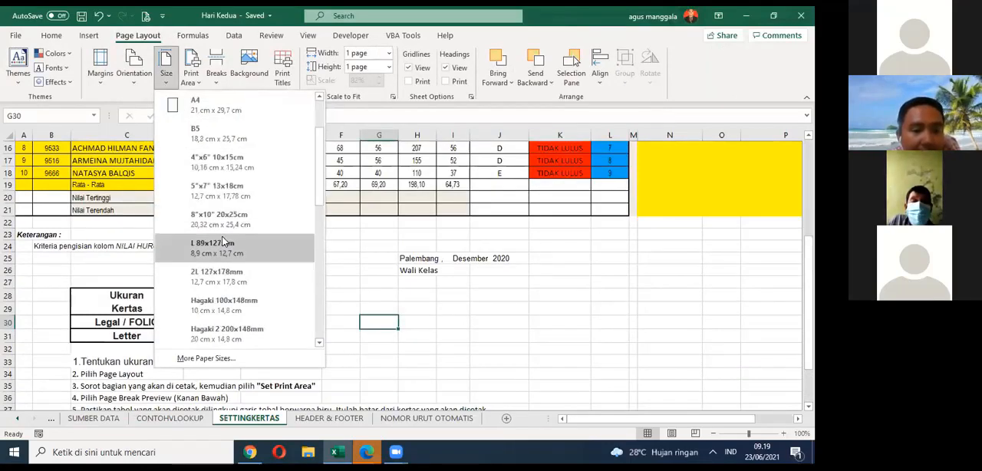
scroll(222, 243, "down", 8)
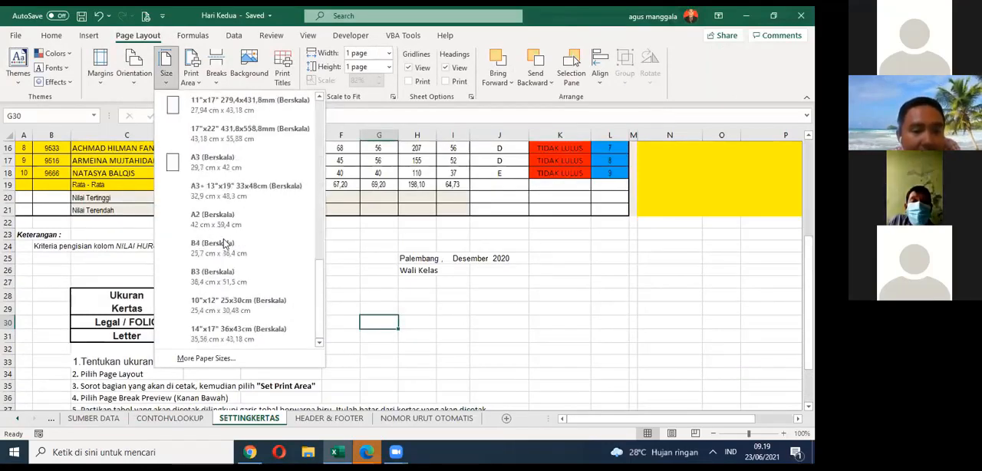
scroll(224, 244, "up", 8)
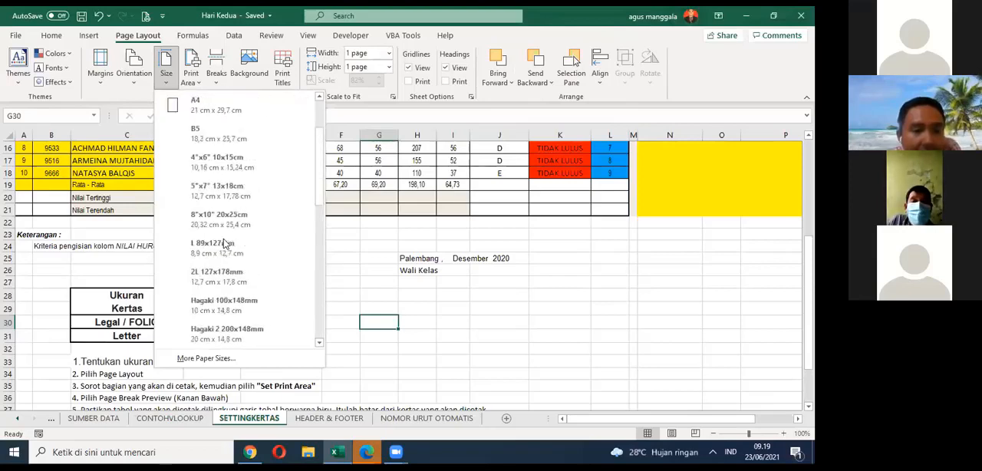
scroll(237, 176, "up", 1)
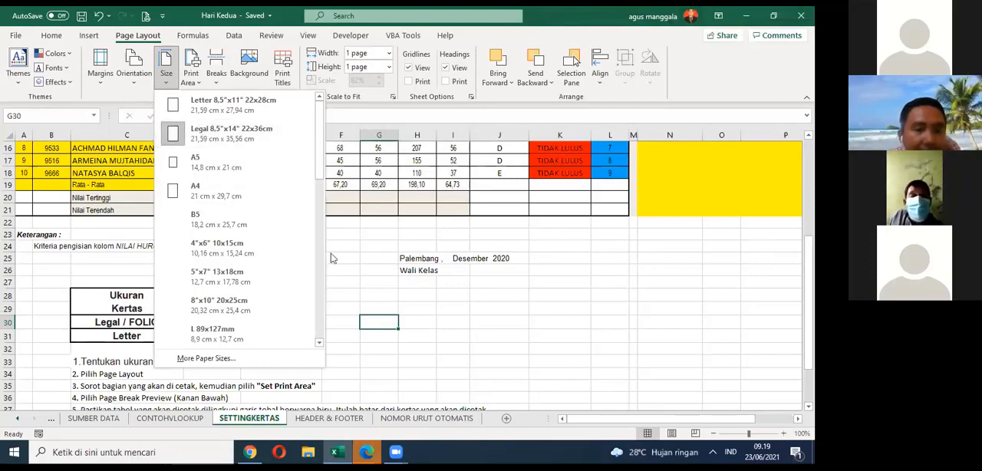
Step: Move the paper size table from C28:E31 to I28:K31 on the SETTINGKERTAS sheet
scroll(326, 259, "down", 2)
left_click(453, 322)
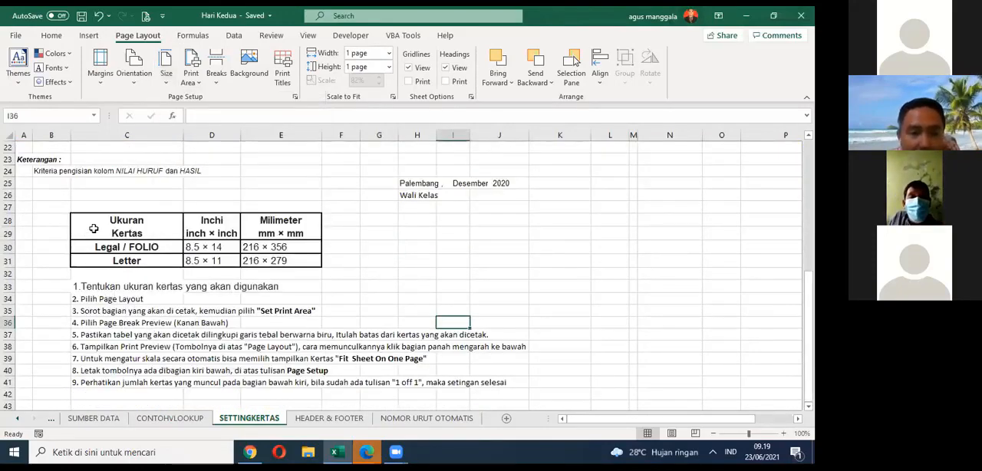
left_click_drag(90, 224, 545, 256)
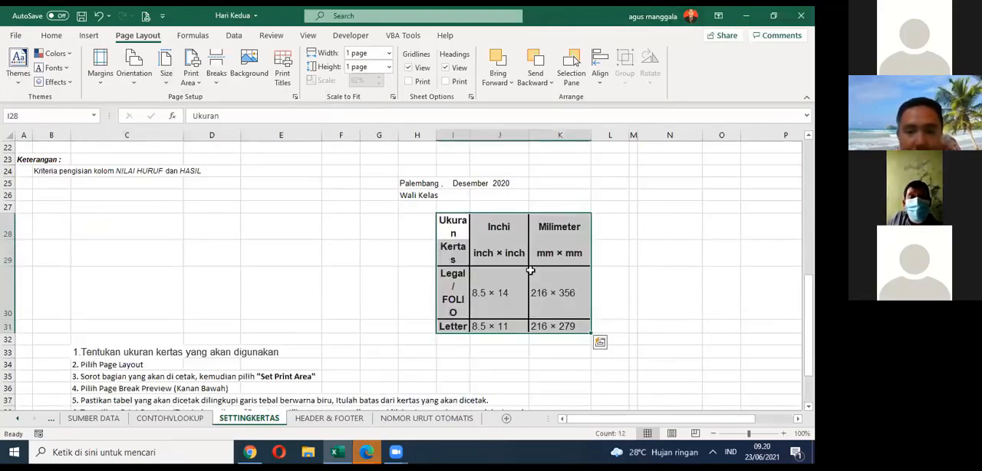
Step: Check the listed paper sizes without choosing one and undo the move of the paper size table
left_click(166, 80)
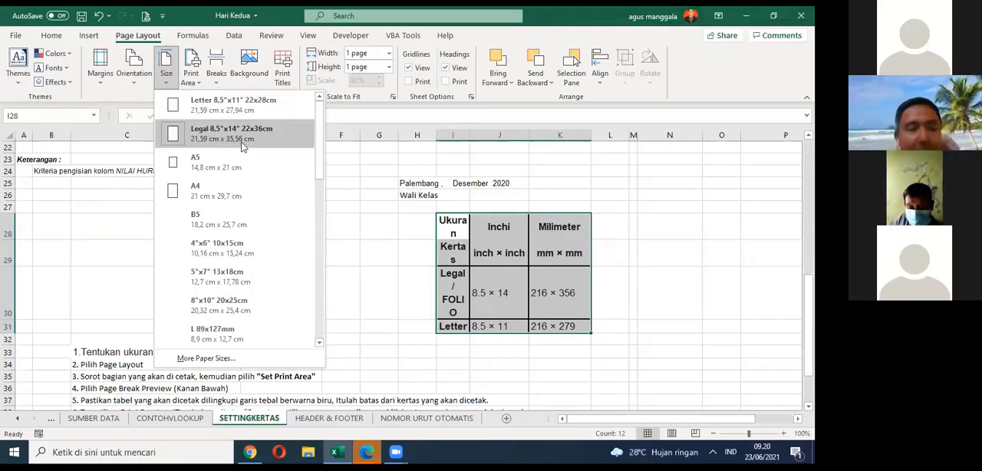
left_click(483, 296)
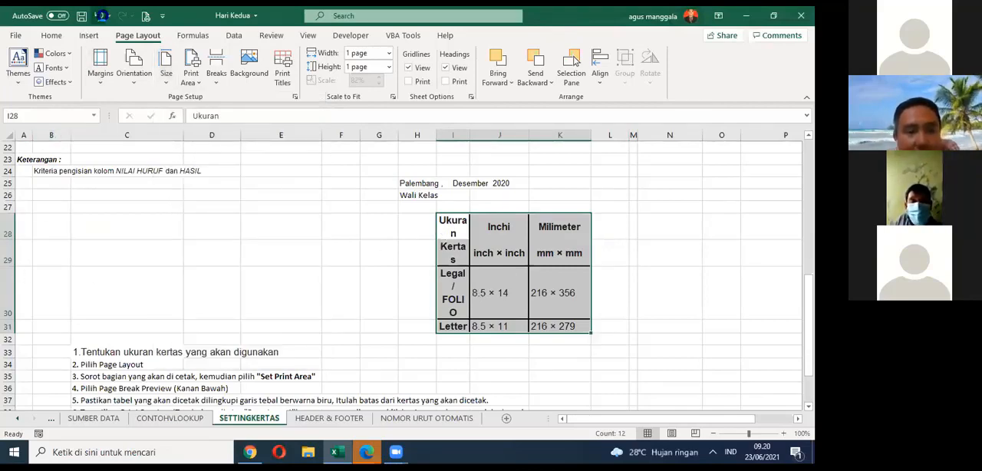
left_click(99, 16)
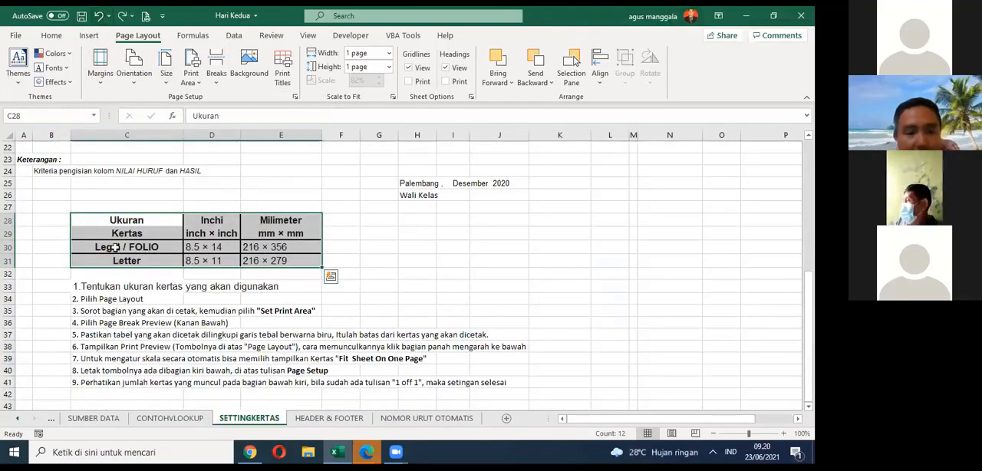
Step: Select the Legal / FOLIO row C30:E30 for reference and set the sheet's paper size to Legal 8,5"x14"
left_click_drag(114, 247, 308, 247)
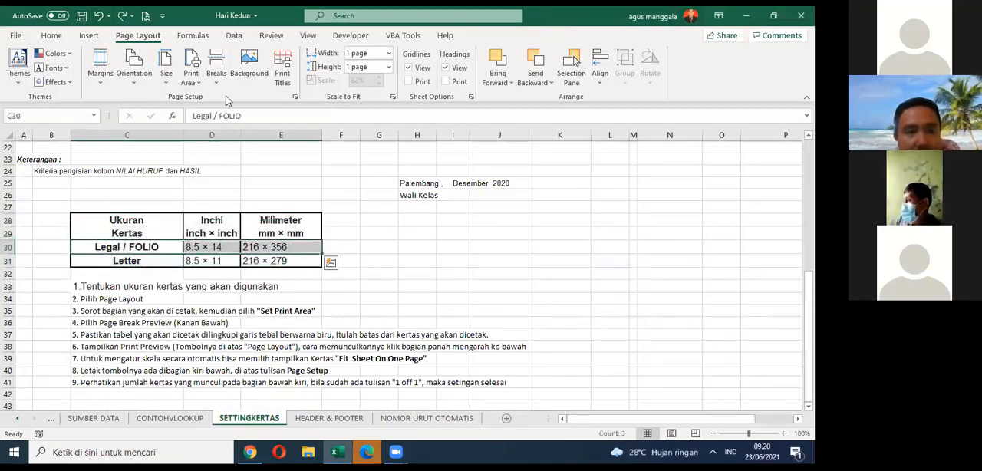
left_click(141, 89)
left_click(169, 84)
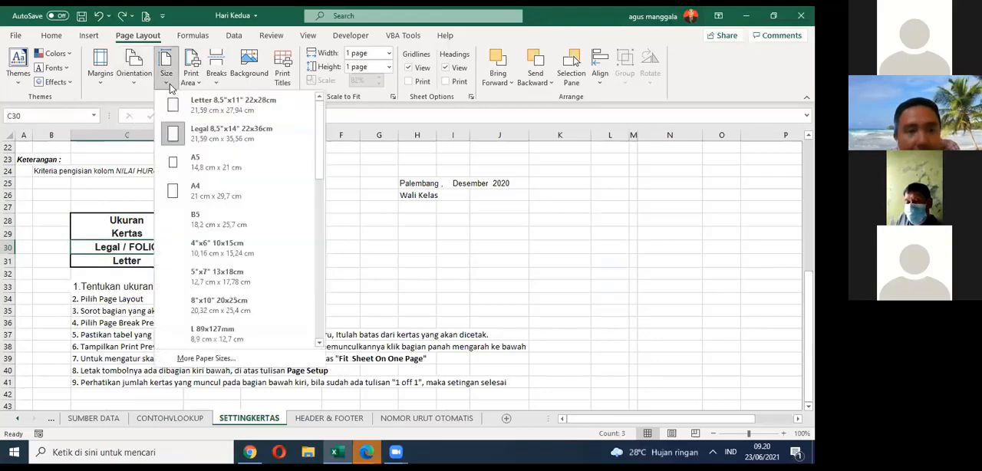
left_click(205, 143)
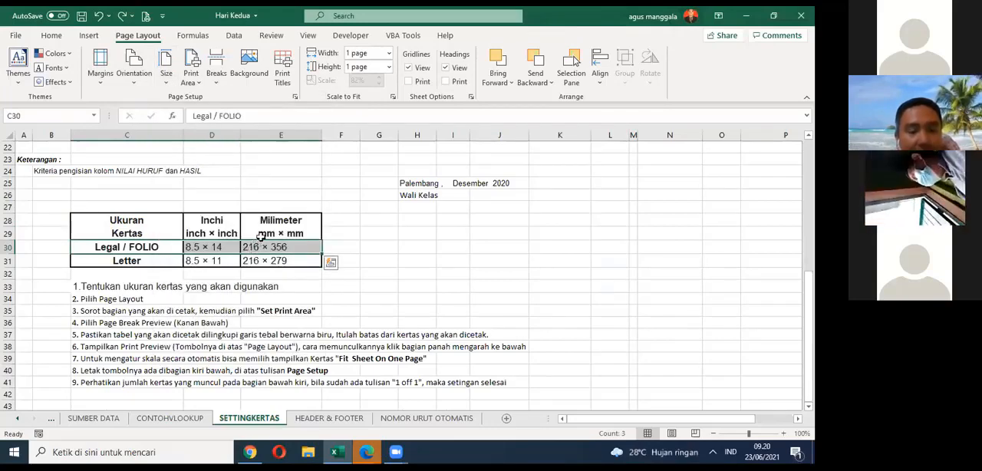
Step: Compare the available paper sizes with the Legal / FOLIO entry of the table without choosing a different size
left_click(166, 67)
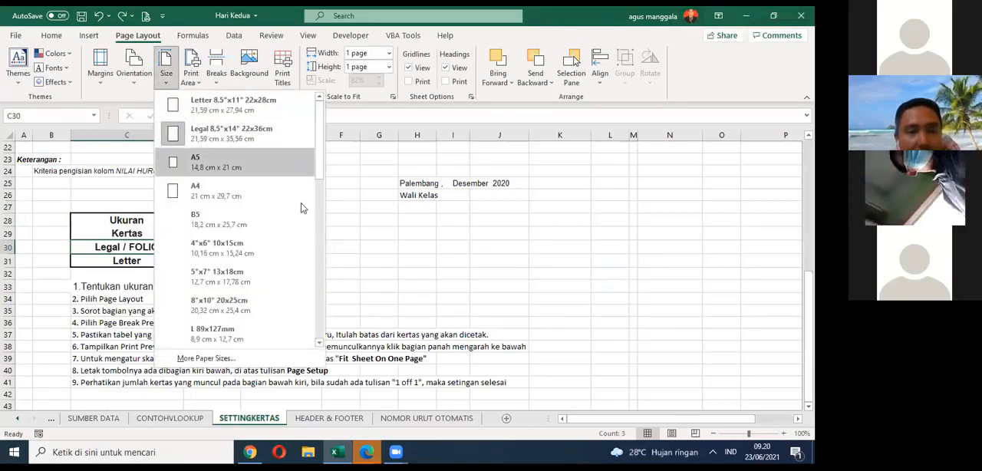
left_click(365, 237)
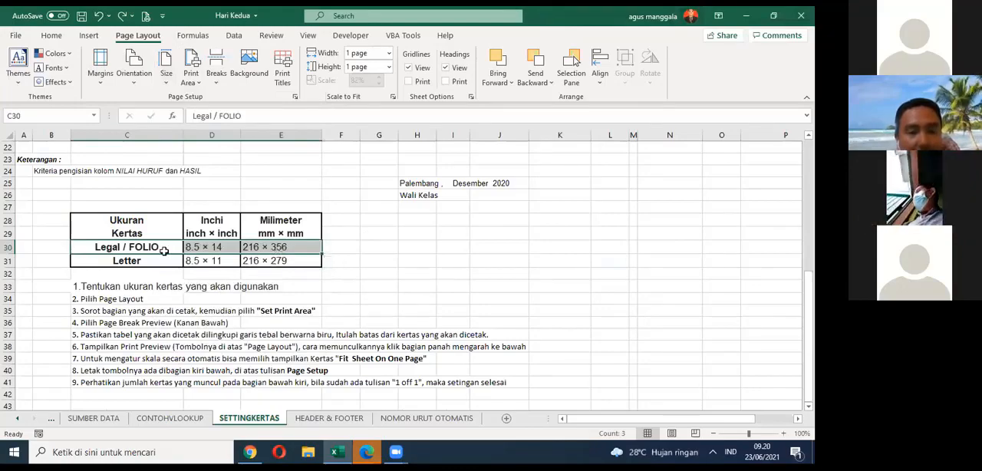
scroll(202, 150, "up", 4)
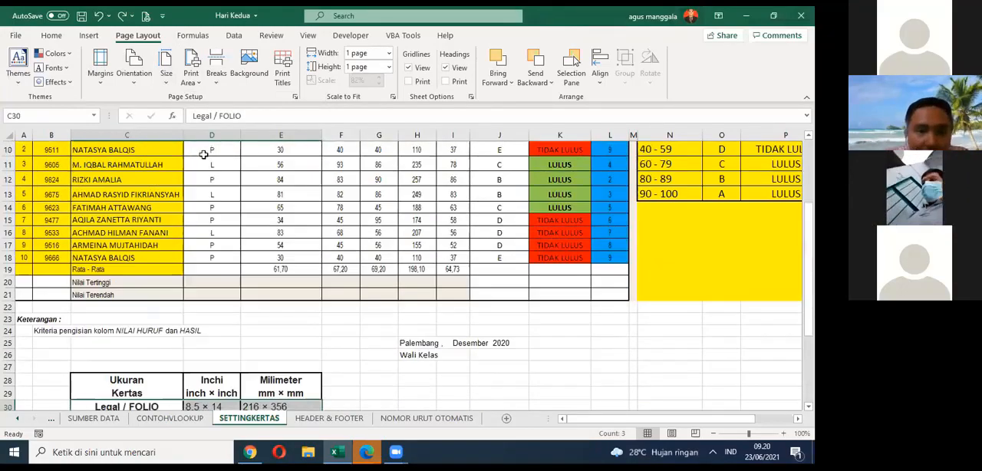
left_click(170, 85)
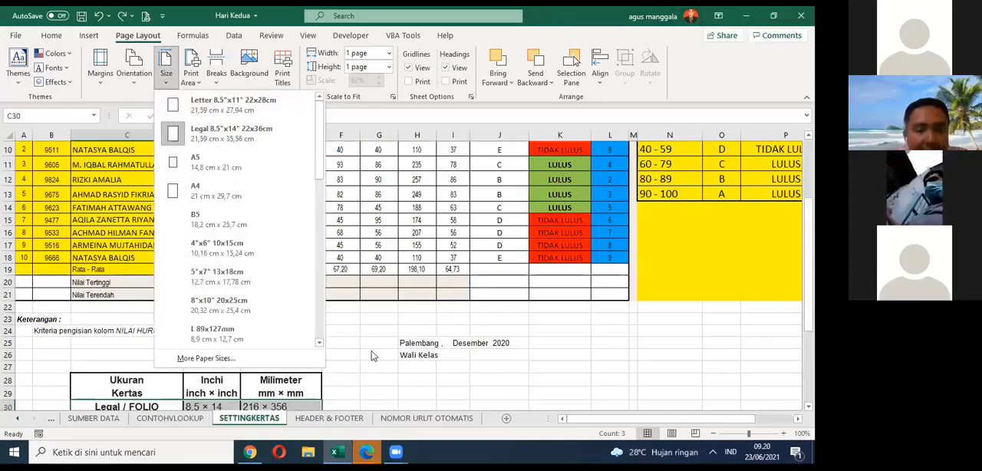
left_click(340, 329)
scroll(340, 329, "down", 5)
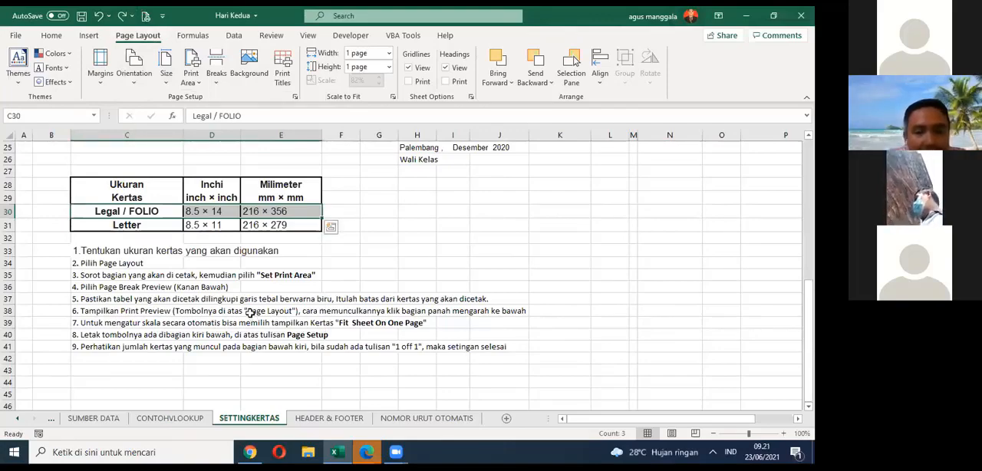
Step: Set the print area to A1:P28 so that it covers the score table and the grade range table
scroll(249, 313, "up", 8)
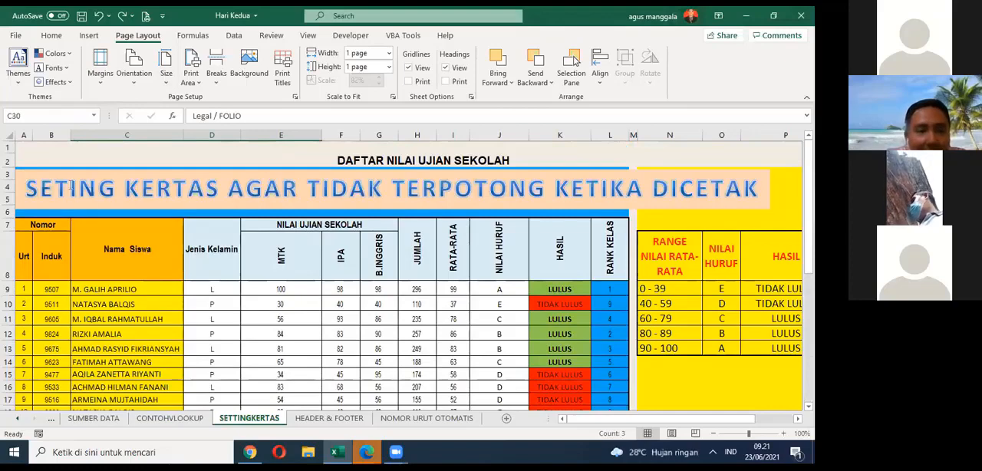
left_click_drag(25, 147, 491, 249)
left_click_drag(491, 317, 497, 301)
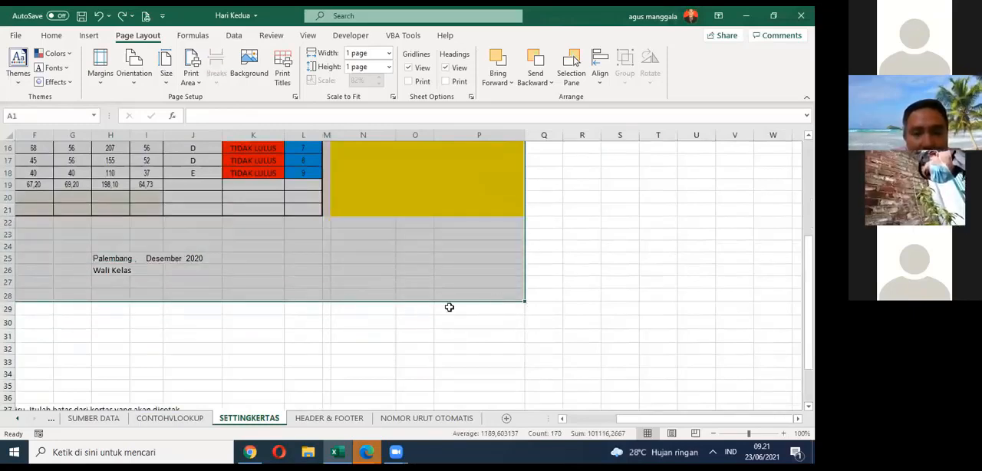
scroll(169, 349, "down", 2)
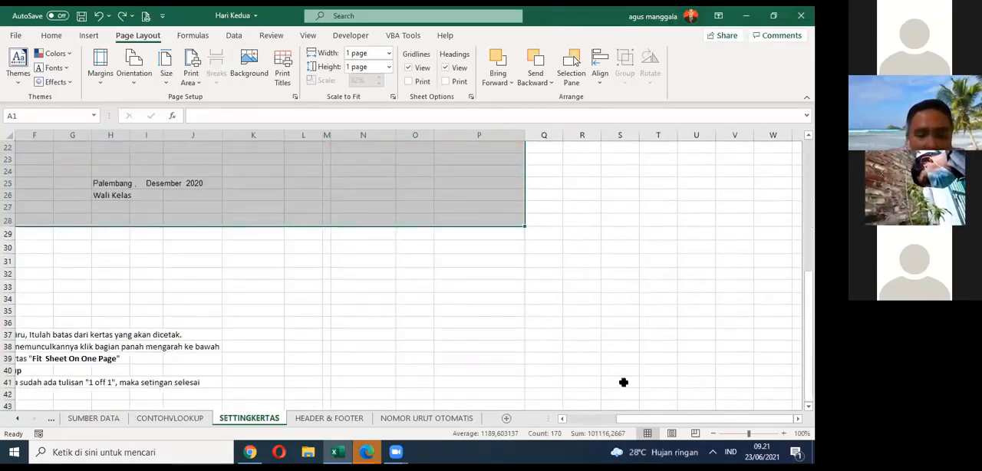
left_click_drag(641, 419, 590, 426)
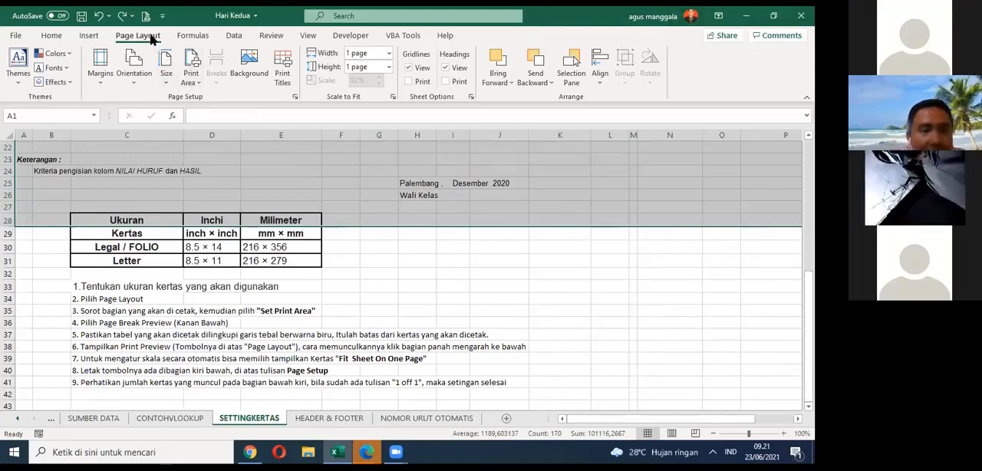
left_click(196, 83)
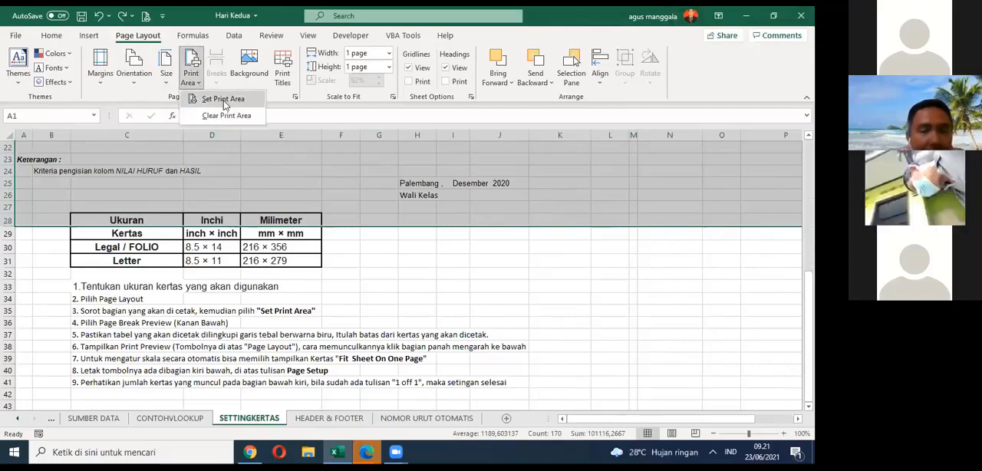
left_click(224, 104)
Step: Deselect the print area range and review the score table, paper size table and numbered print setup instructions
scroll(425, 297, "up", 7)
scroll(425, 297, "down", 5)
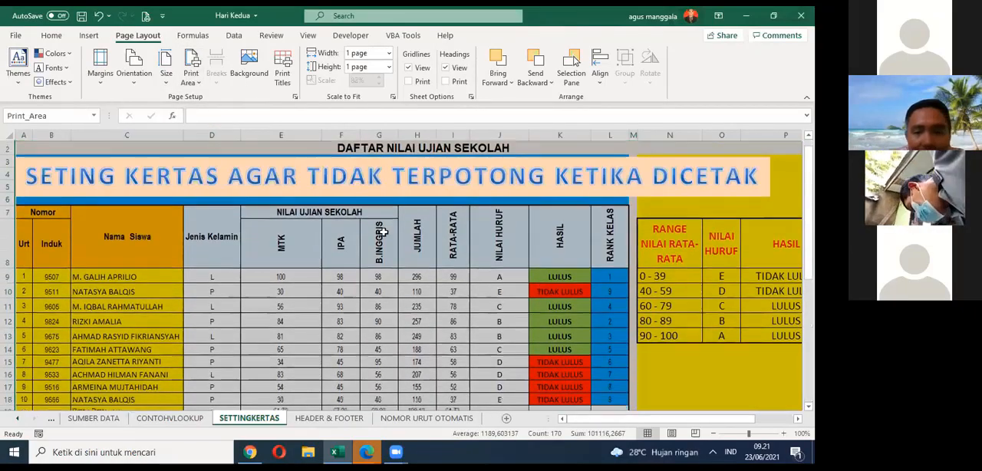
left_click(445, 346)
scroll(294, 295, "up", 5)
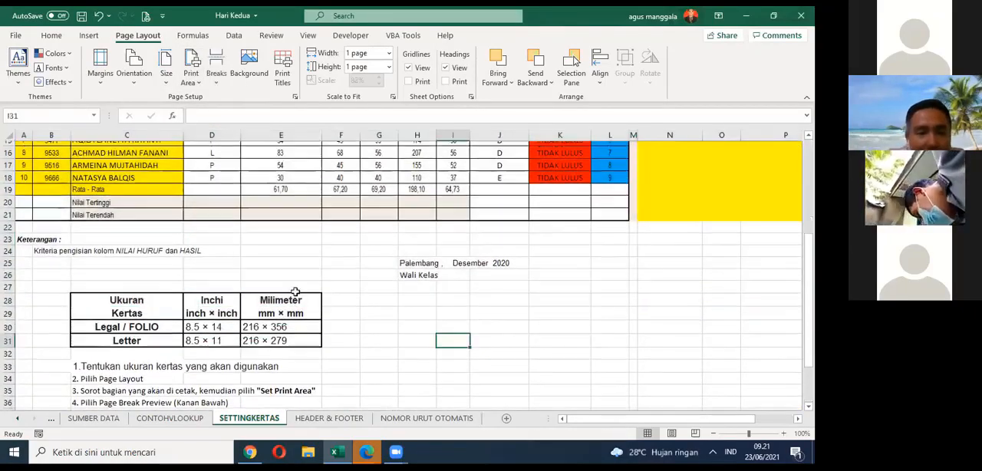
mouse_move(588, 424)
left_mouse_down()
mouse_move(673, 424)
mouse_move(578, 424)
left_mouse_up()
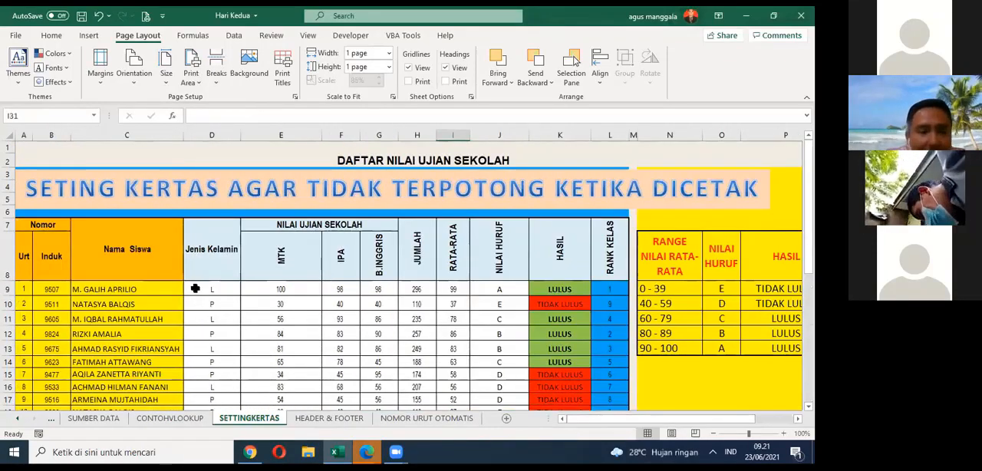
scroll(196, 288, "down", 3)
scroll(196, 287, "down", 2)
scroll(217, 288, "up", 5)
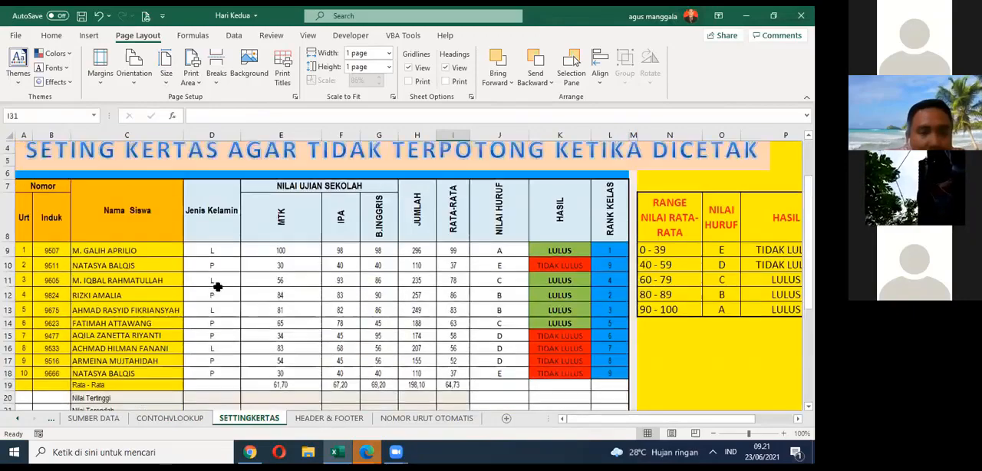
scroll(220, 289, "down", 5)
scroll(220, 289, "down", 3)
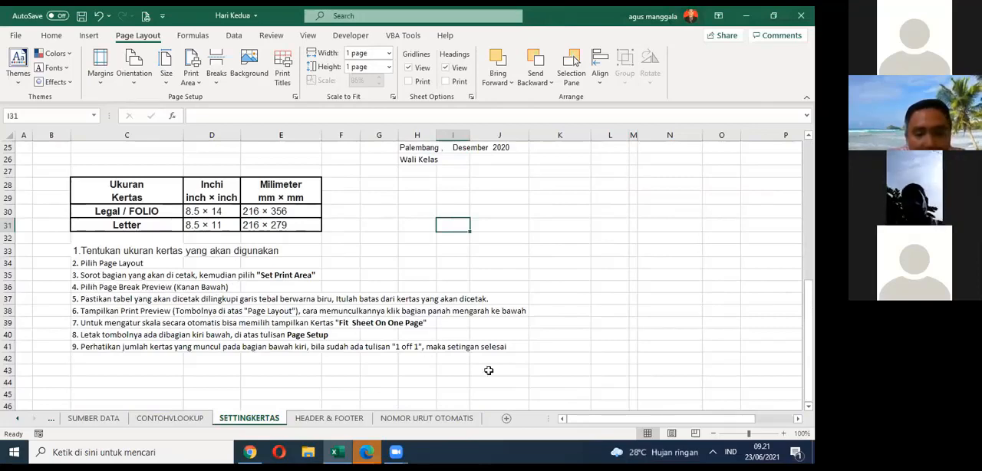
Step: Switch SETTINGKERTAS to Page Break Preview and examine the blue page boundary around the score and grade range tables
left_click(695, 434)
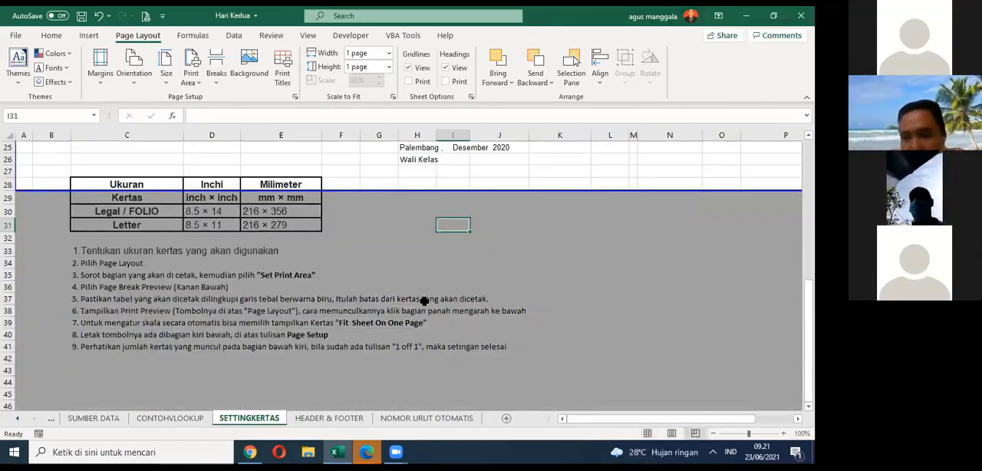
scroll(405, 233, "up", 1)
scroll(405, 233, "up", 6)
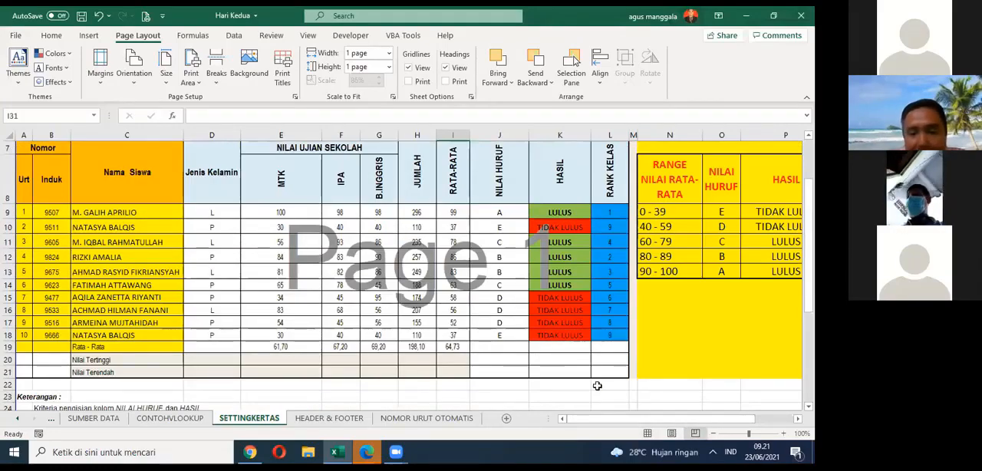
left_click_drag(668, 422, 703, 421)
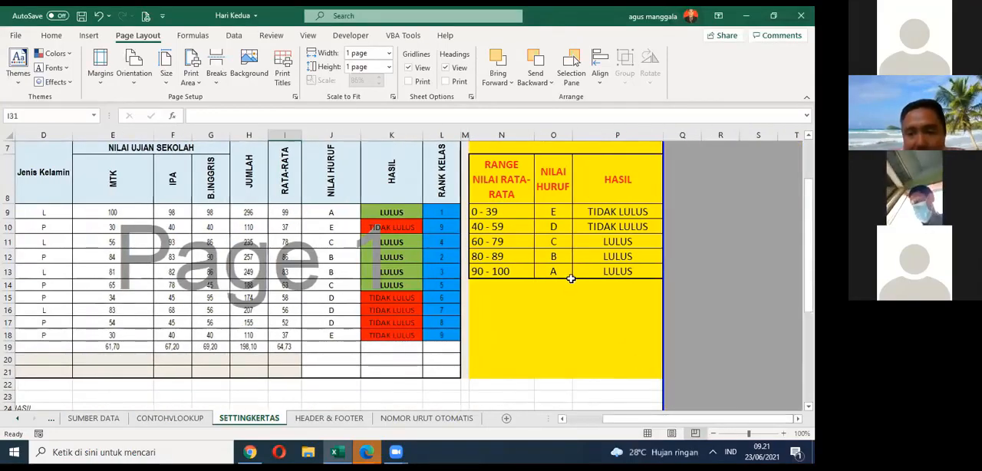
scroll(488, 255, "up", 1)
scroll(430, 250, "down", 5)
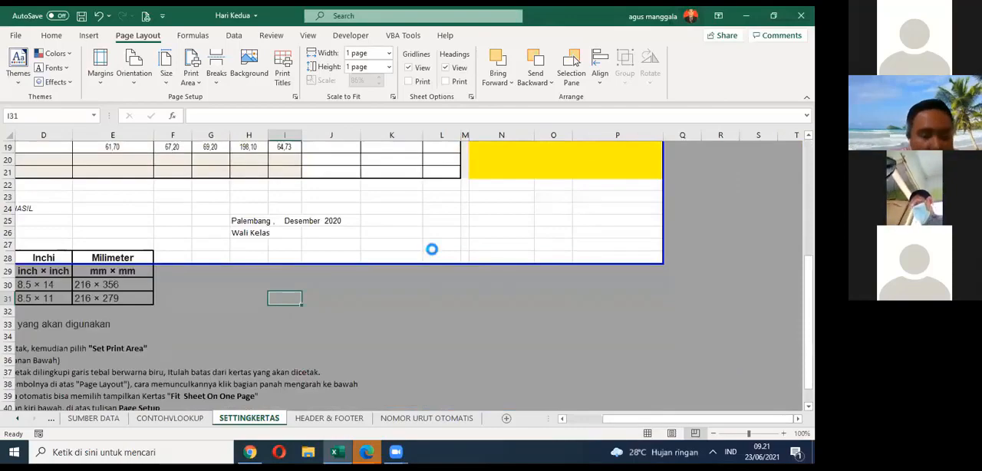
scroll(432, 249, "down", 2)
scroll(438, 250, "down", 2)
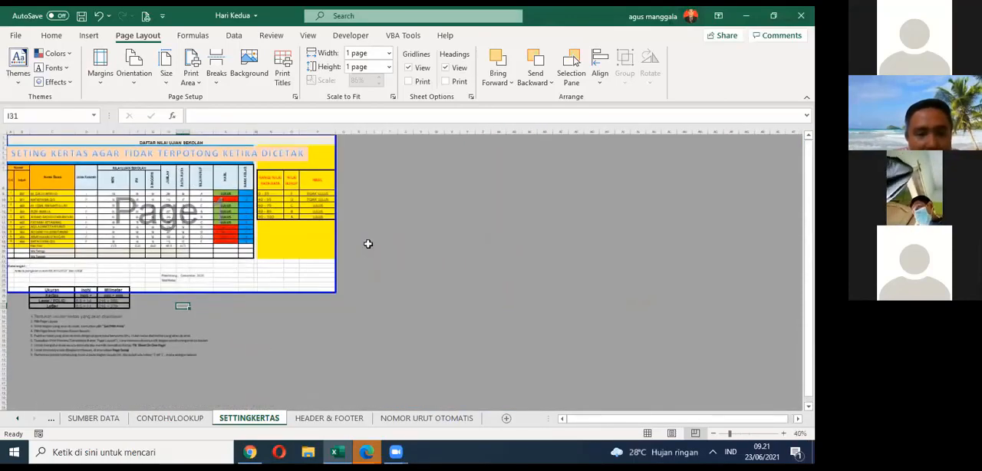
scroll(368, 246, "up", 1)
scroll(368, 245, "up", 1)
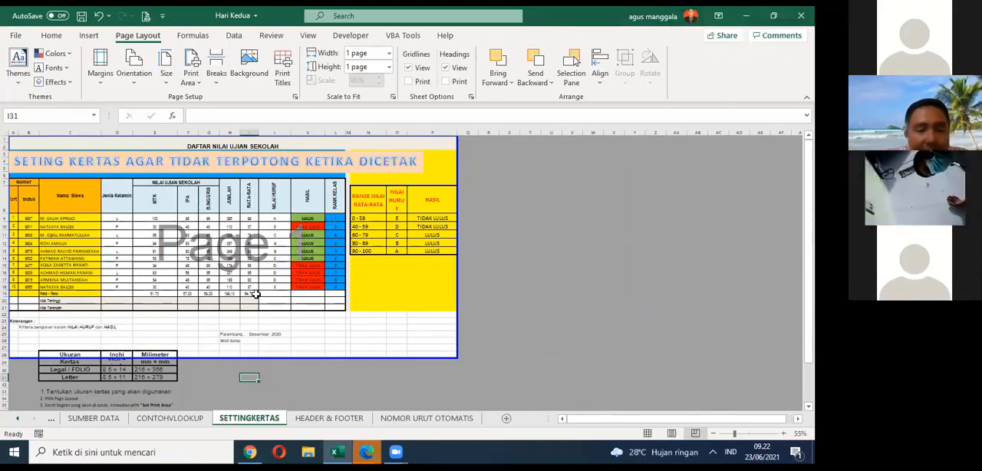
Step: Raise the lower page boundary to the end of row 26, just below the Wali Kelas line
scroll(256, 291, "down", 1)
scroll(258, 293, "down", 3)
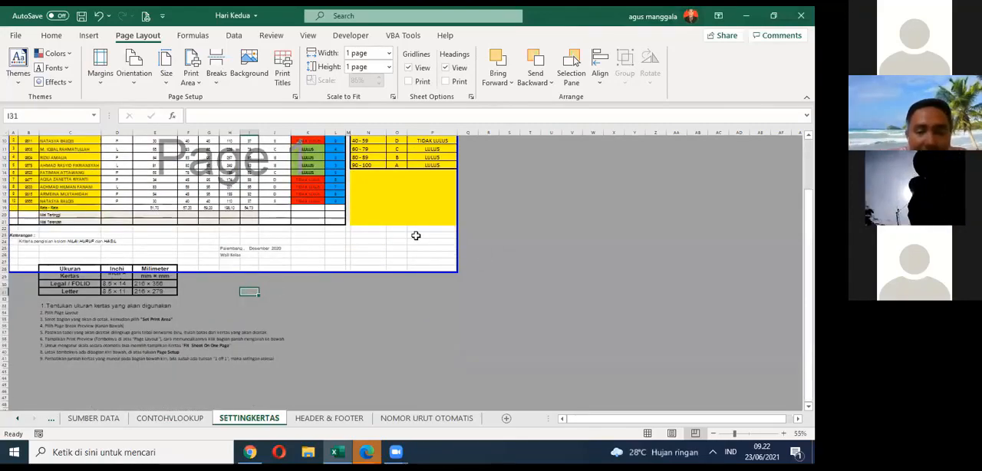
left_click_drag(234, 271, 236, 258)
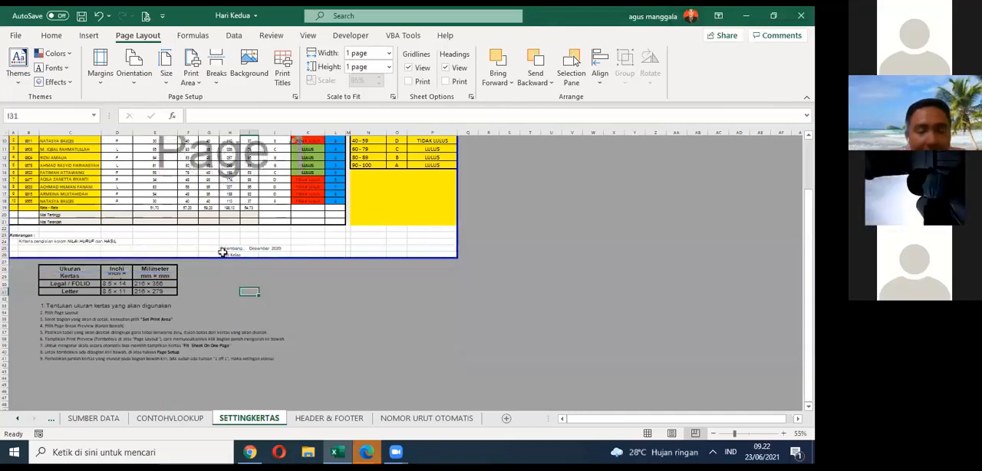
left_click(228, 254)
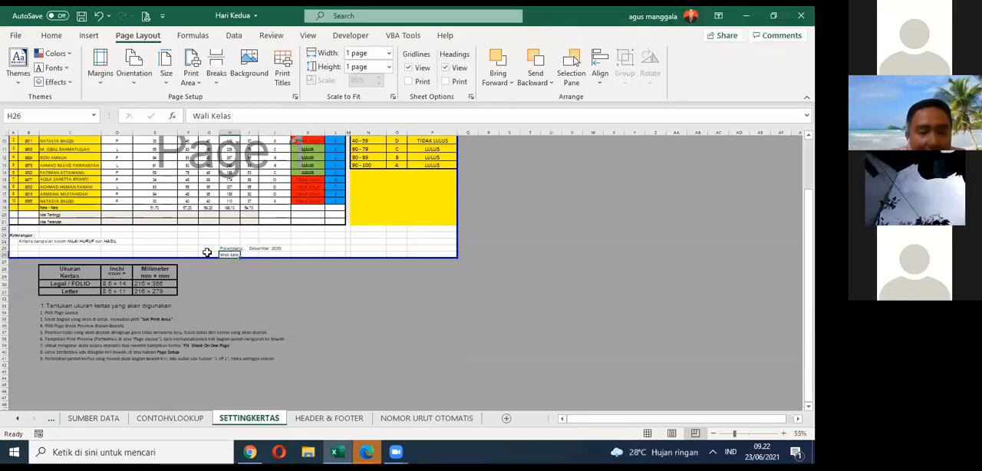
left_click(207, 242)
Step: Extend the lower page boundary to row 42 to include the paper size table and instructions, and check the page's right boundary
left_click_drag(206, 257, 199, 368)
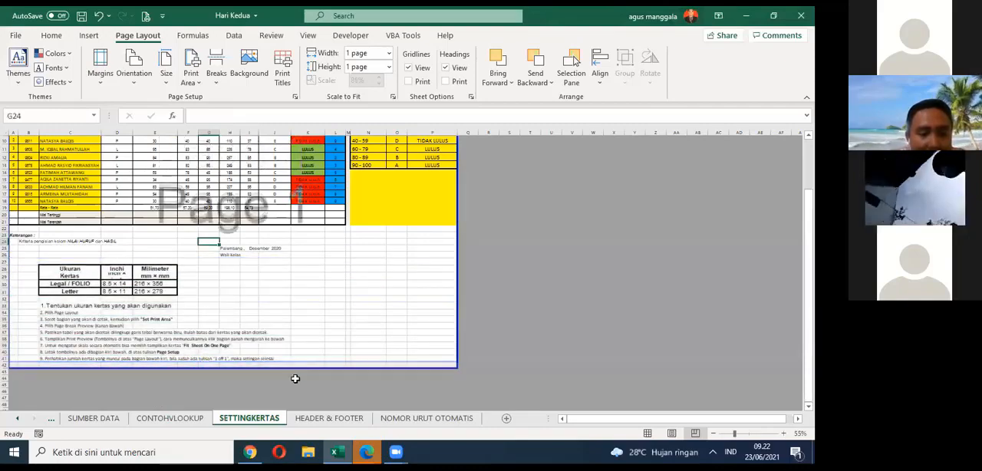
scroll(445, 288, "up", 3)
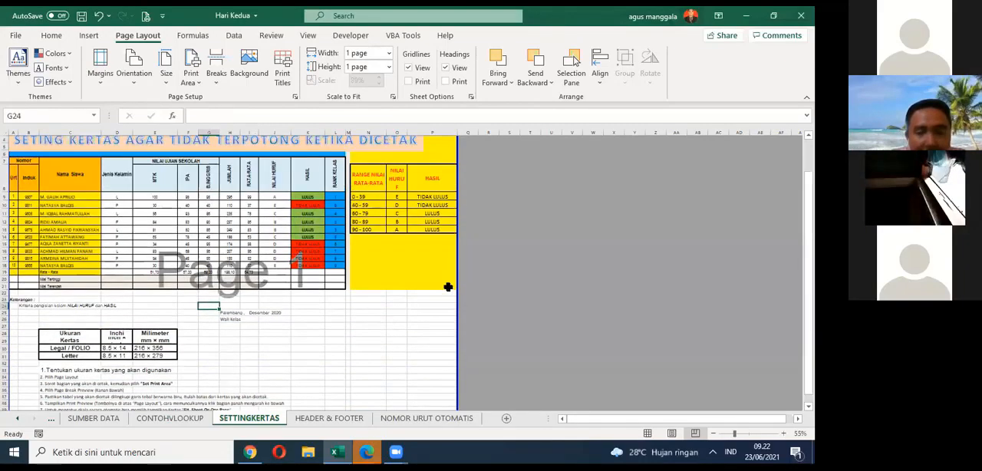
left_click_drag(456, 266, 465, 304)
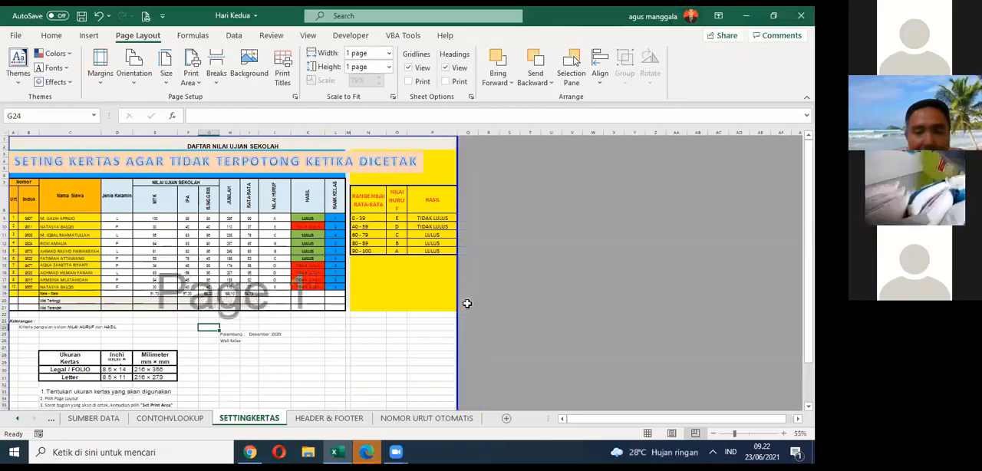
scroll(366, 274, "down", 3)
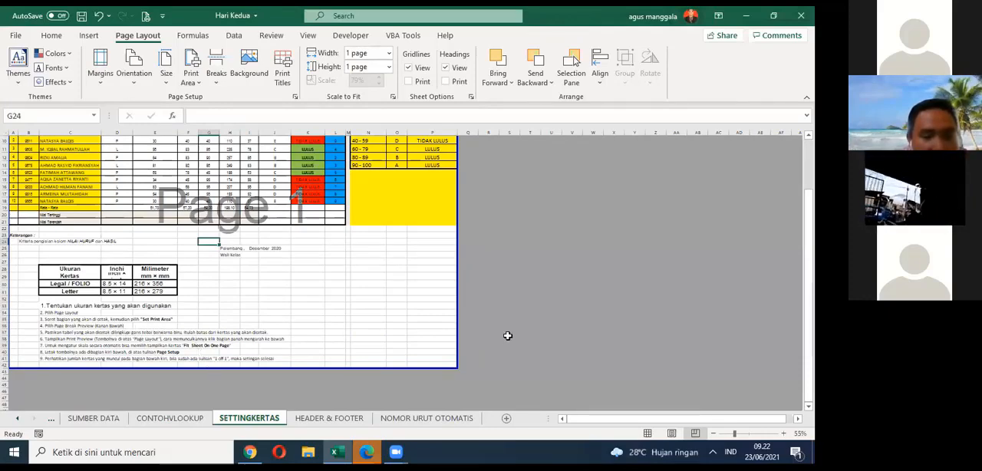
left_click(192, 328)
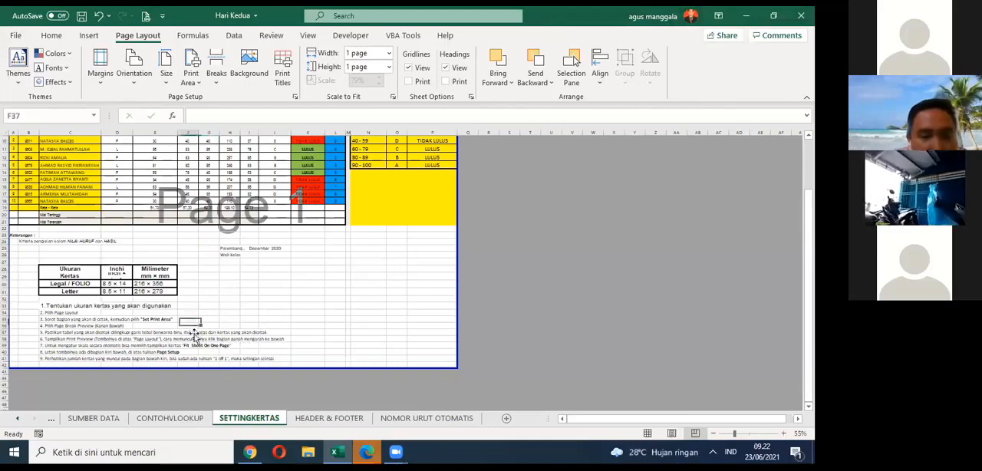
Step: Select instruction 6 about Print Preview, then remove and restore the Print Preview and Print shortcut in the Quick Access Toolbar
scroll(195, 336, "up", 3)
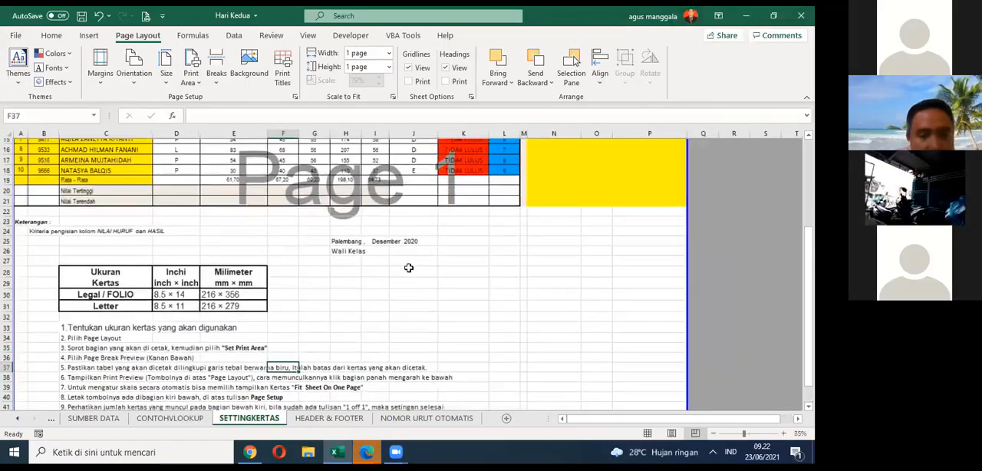
scroll(409, 268, "down", 2)
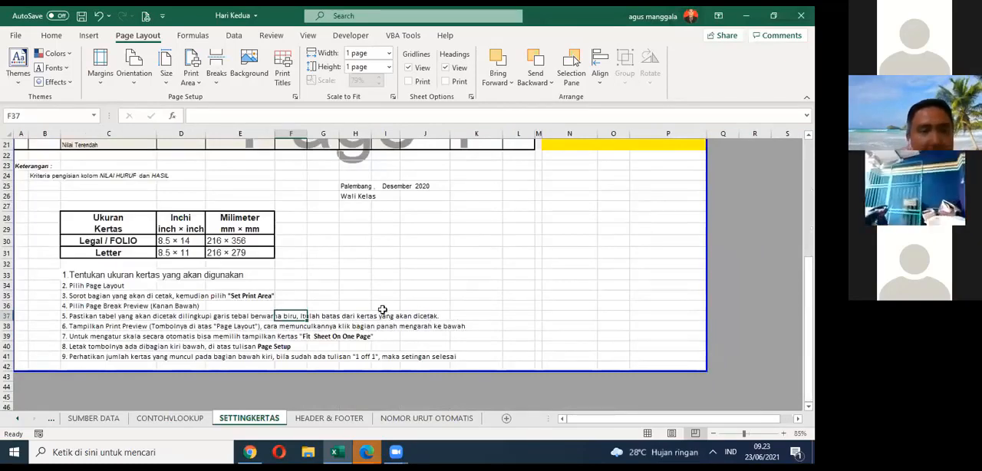
left_click(73, 330)
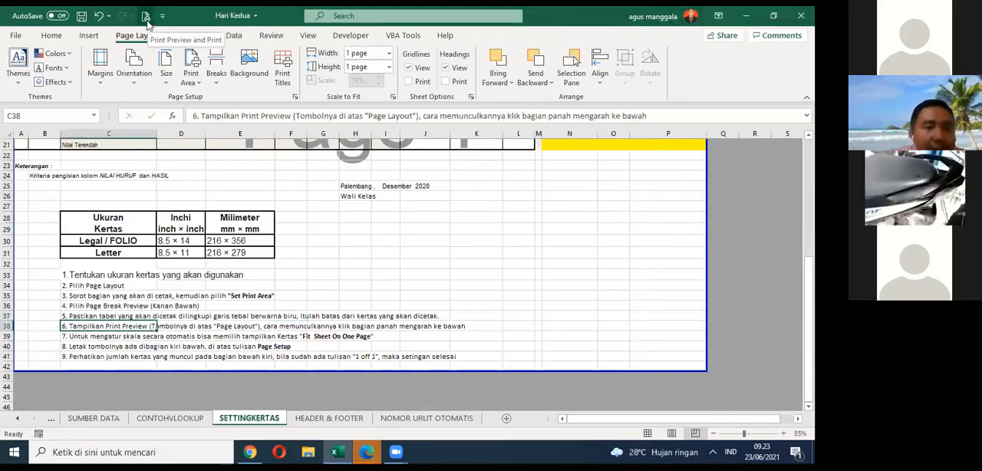
left_click(162, 17)
left_click(178, 152)
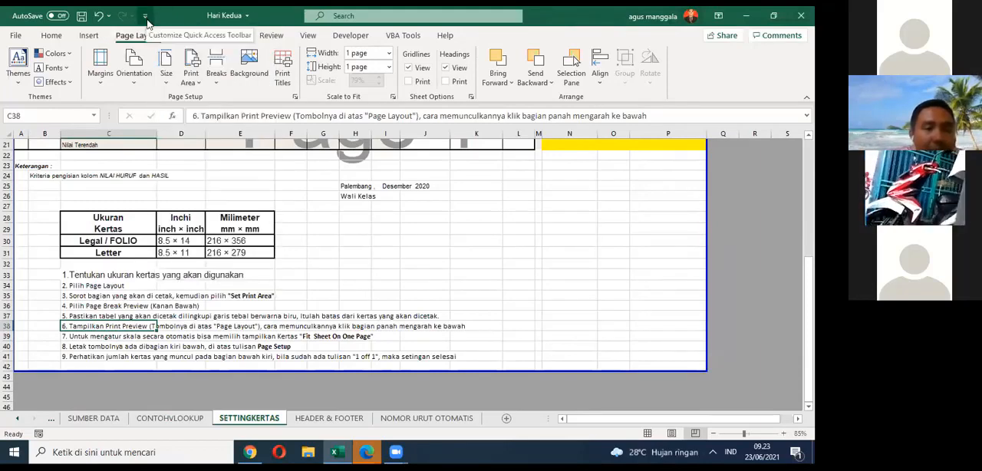
left_click(145, 17)
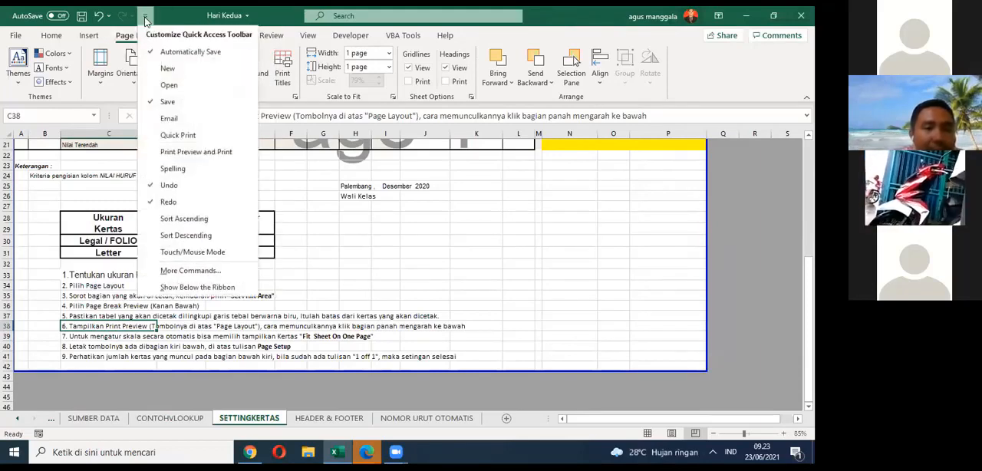
left_click(150, 155)
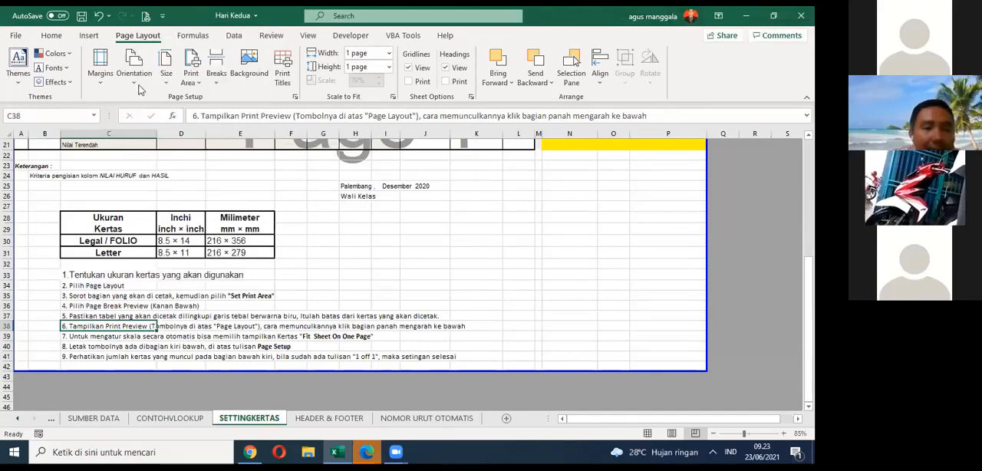
Step: Check the SETTINGKERTAS printout in the print preview, return to the sheet and save the workbook
left_click(147, 17)
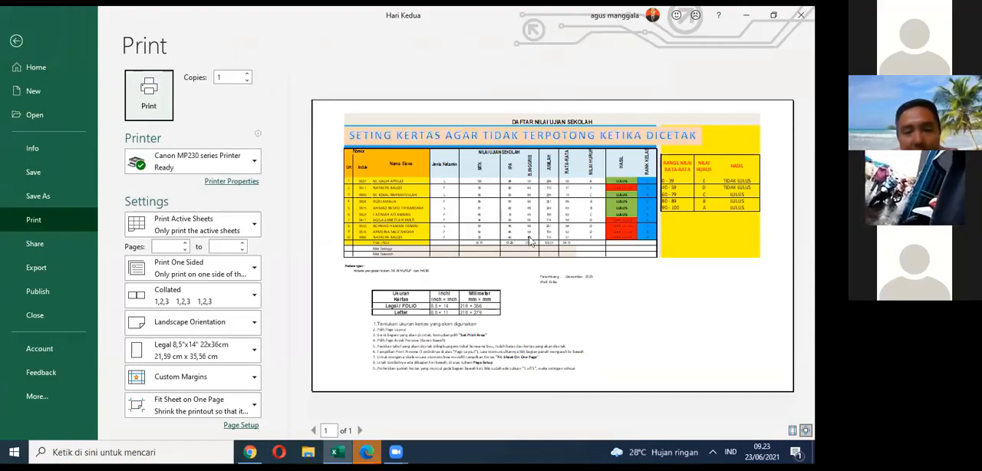
left_click(16, 41)
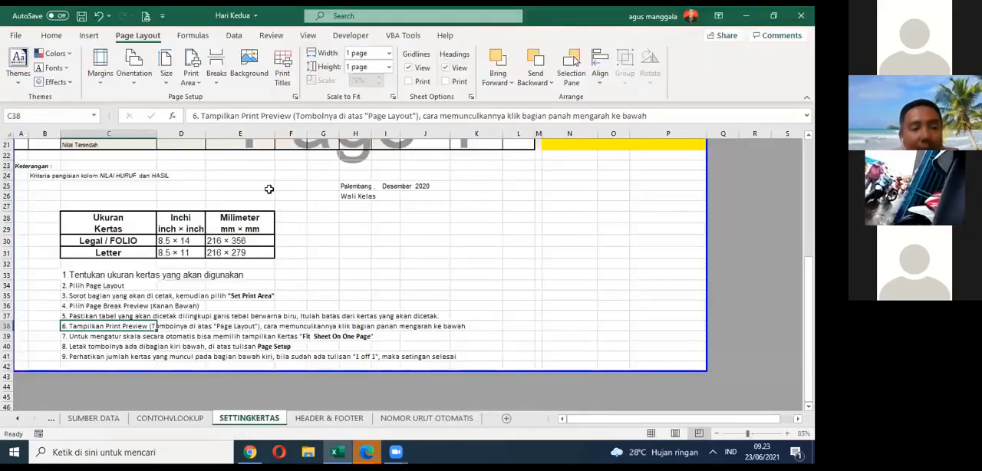
left_click(83, 16)
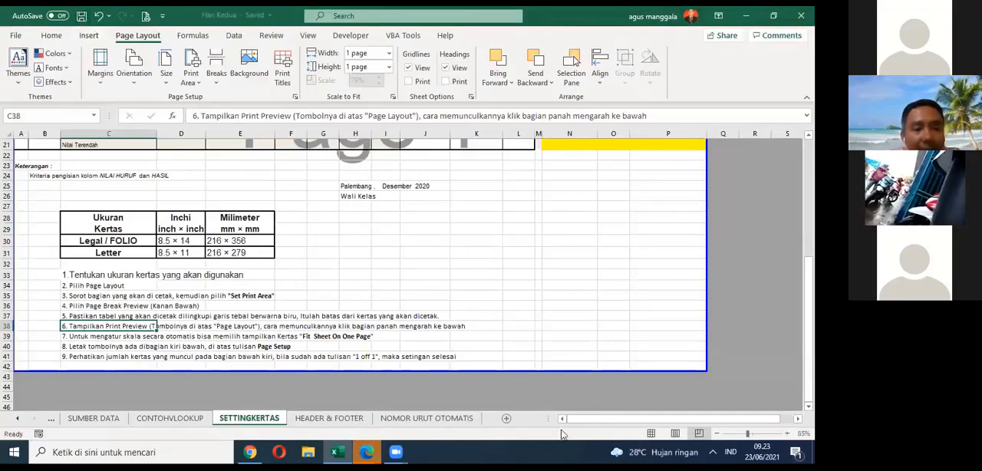
Step: Review the score table, the grade range table and the numbered print setup instructions on SETTINGKERTAS
scroll(530, 312, "up", 7)
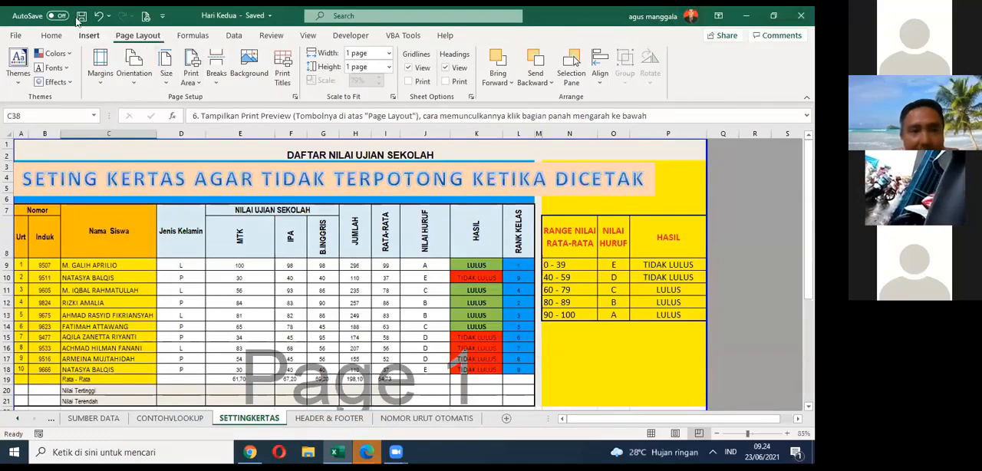
scroll(219, 197, "down", 1)
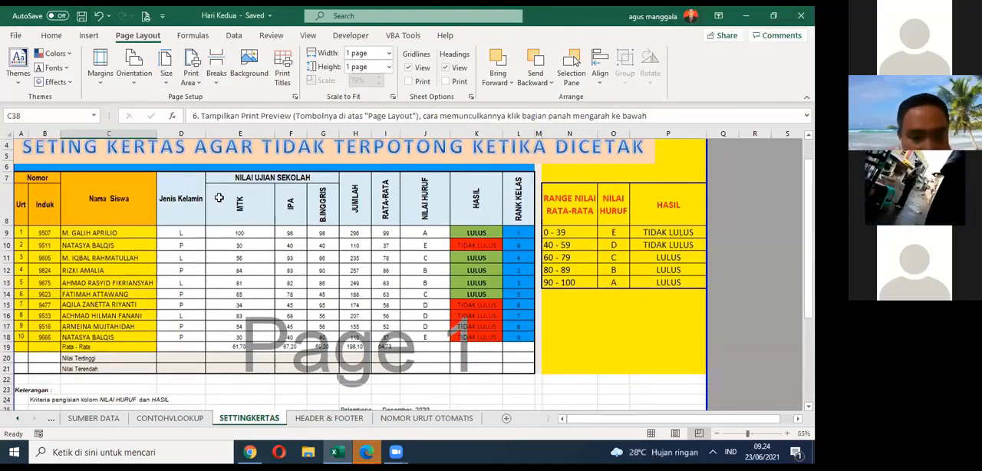
scroll(219, 198, "down", 1)
scroll(234, 208, "up", 1)
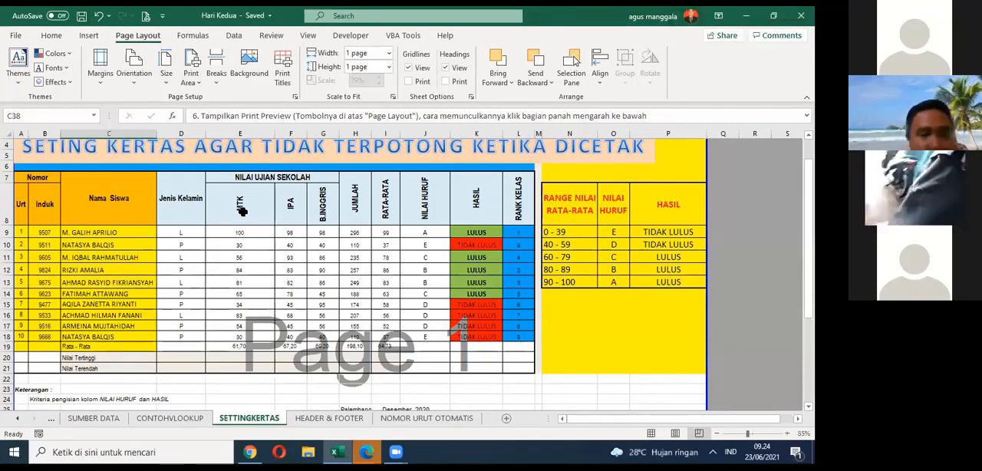
scroll(243, 209, "up", 1)
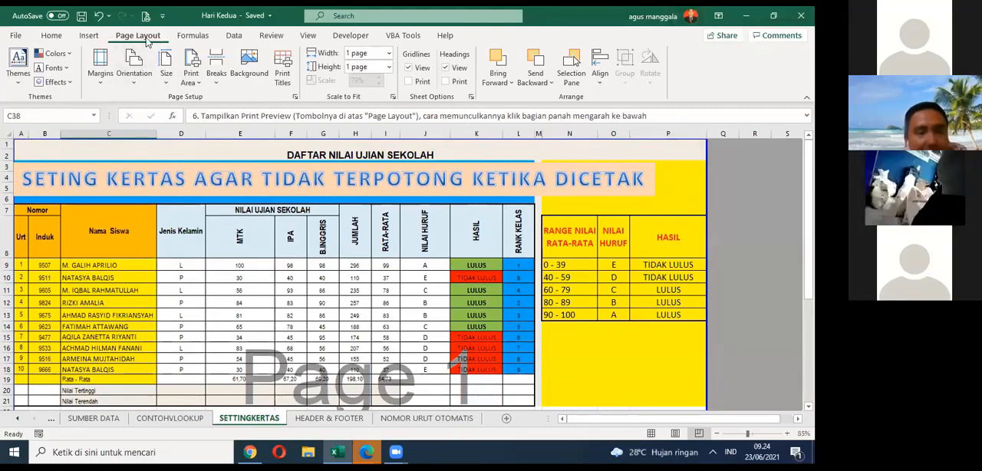
scroll(160, 83, "down", 1)
scroll(216, 176, "down", 8)
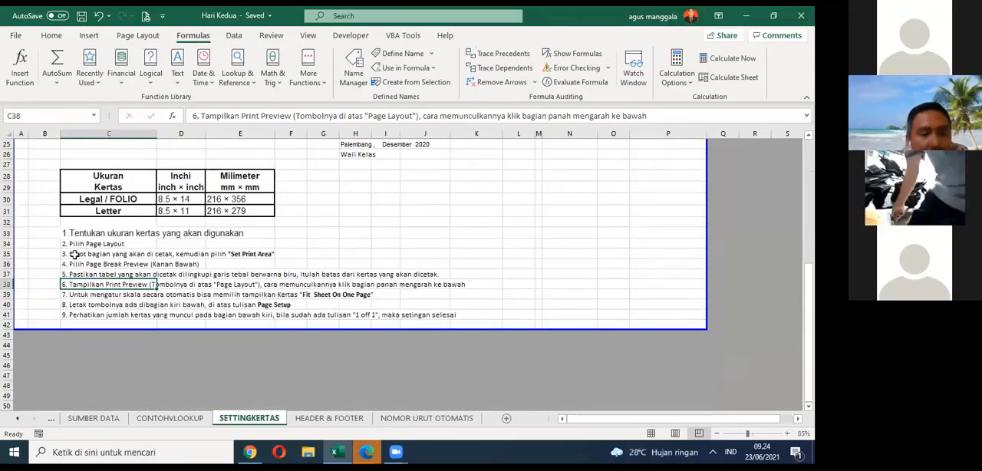
scroll(131, 234, "up", 8)
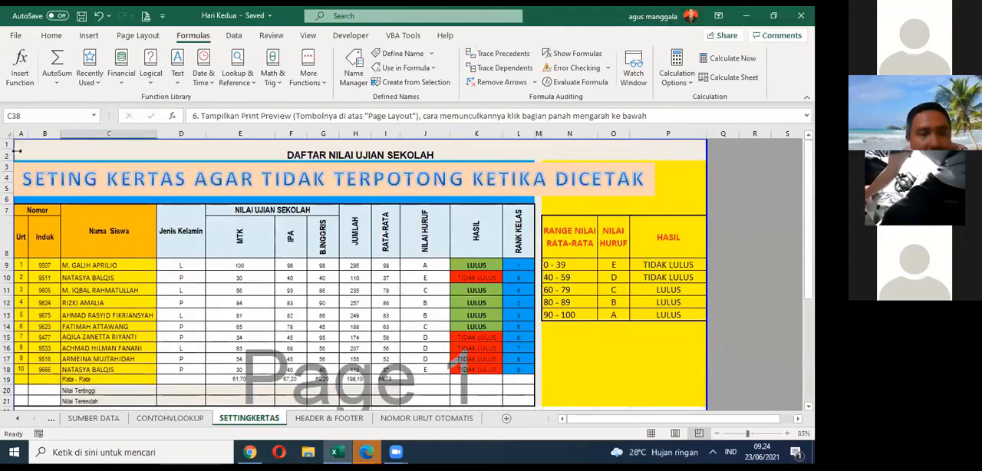
Step: Select the range A1:P42 covering all tables and instructions, then drop the selection and return to cell A1
left_click(17, 142)
left_click_drag(175, 307, 261, 372)
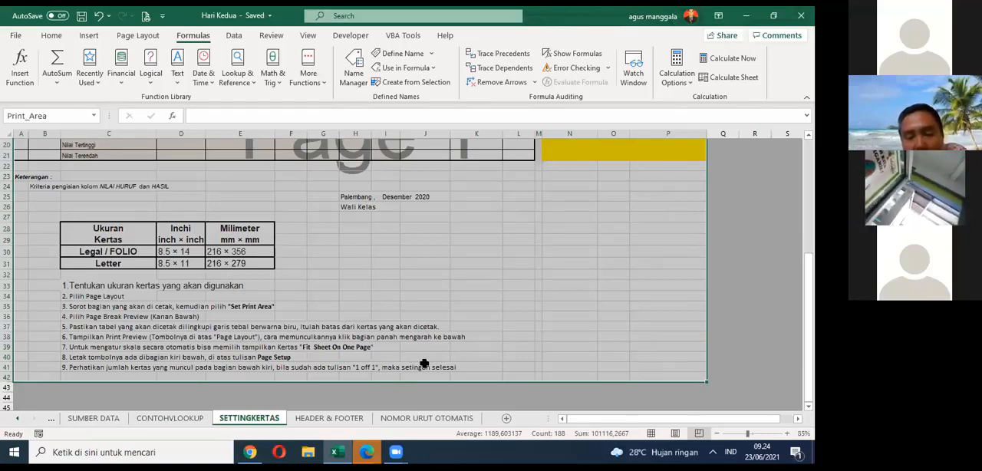
scroll(480, 302, "down", 1)
left_click(483, 295)
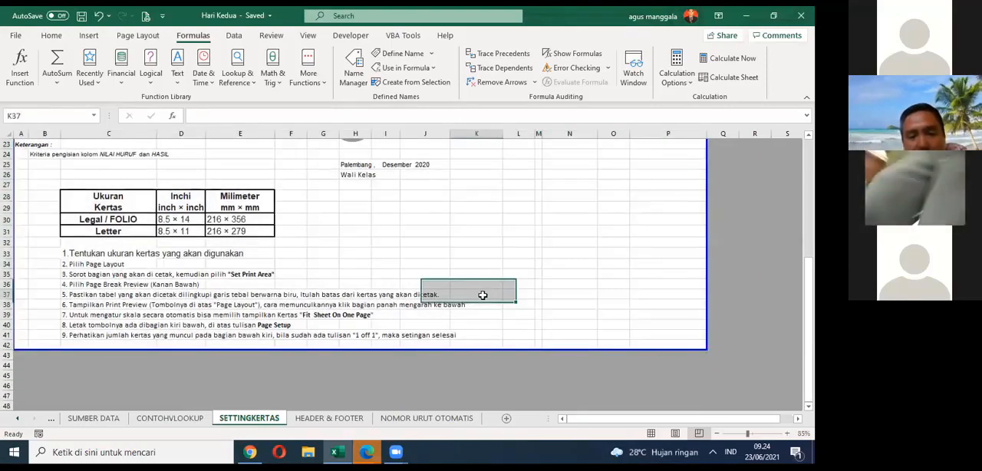
scroll(483, 295, "up", 7)
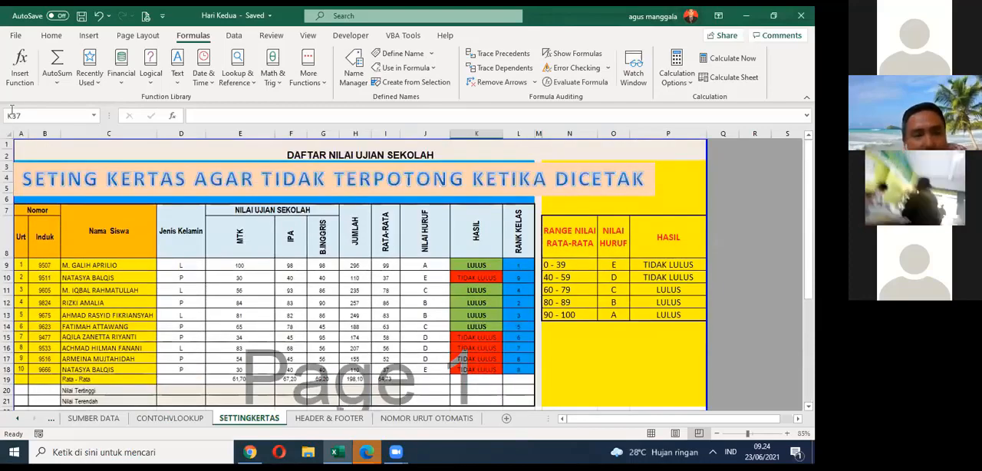
left_click(20, 144)
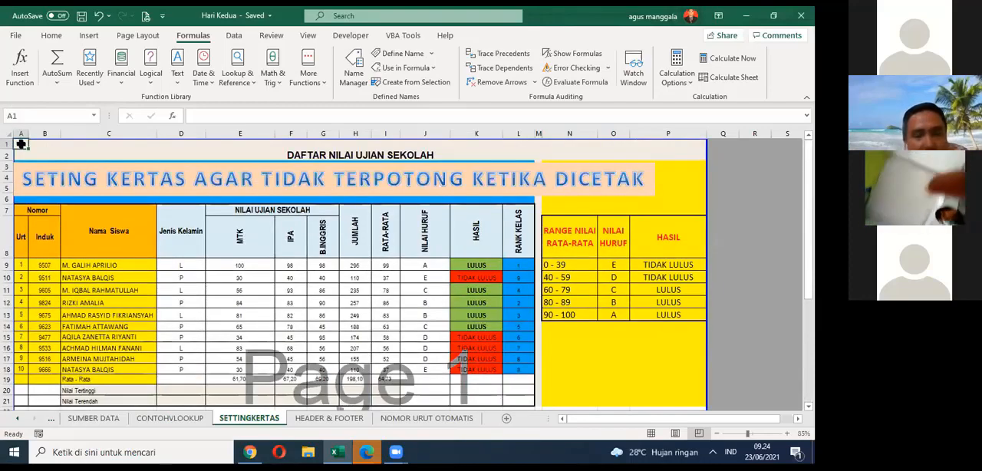
Step: Switch SETTINGKERTAS to Normal view and reduce the zoom to 80%
left_click(650, 433)
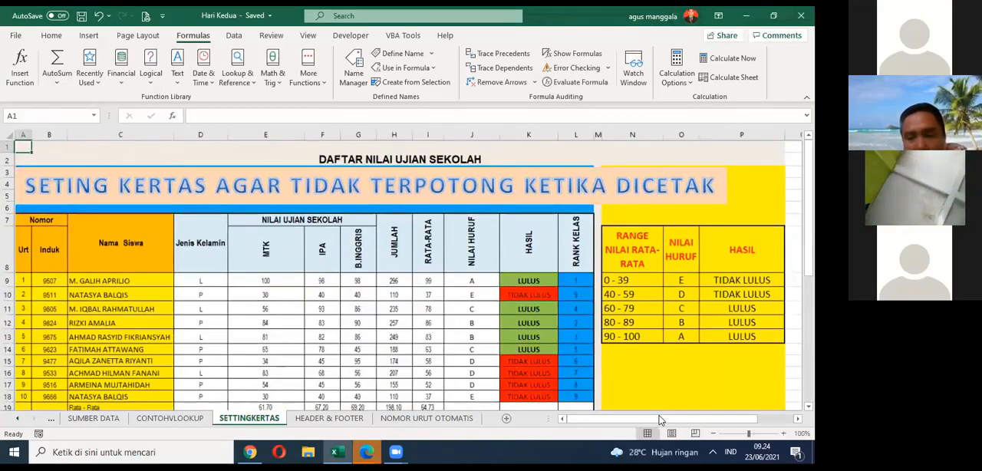
left_click(712, 433)
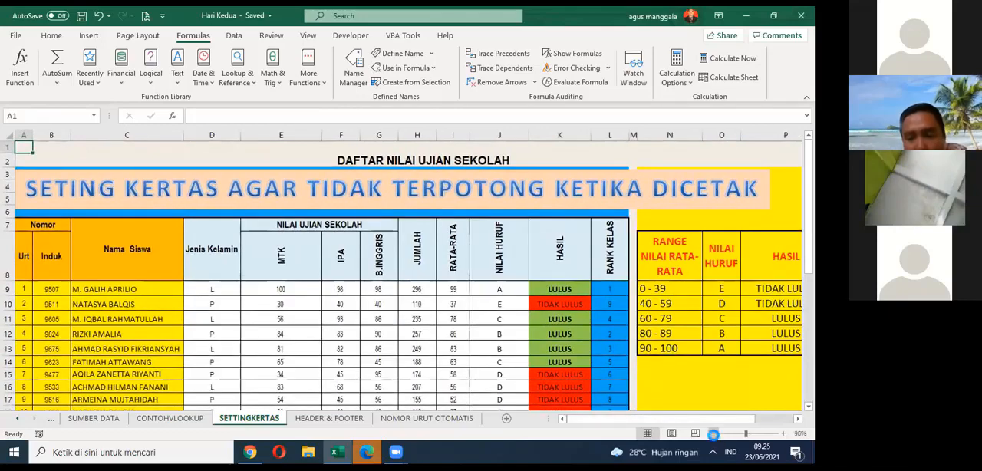
left_click(712, 433)
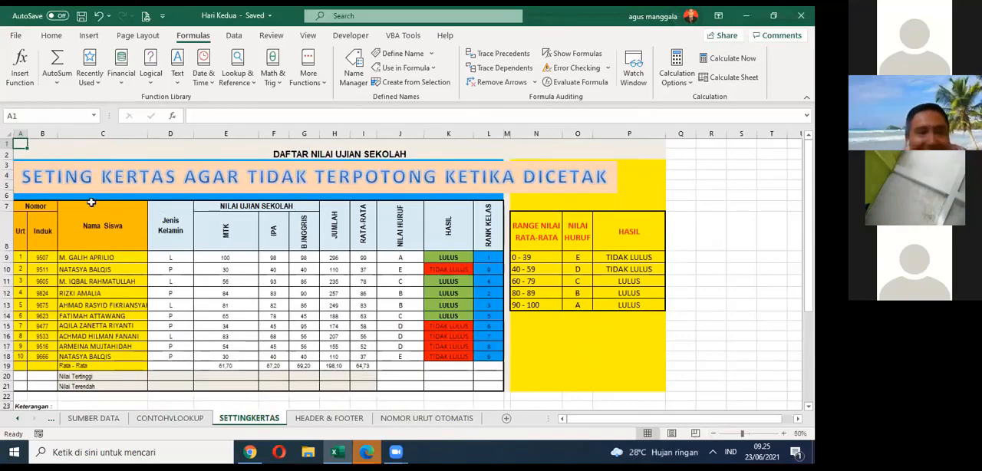
Step: Set the range A1:Q41, covering the score tables, paper size table and instructions, as the print area
left_click_drag(16, 143, 672, 394)
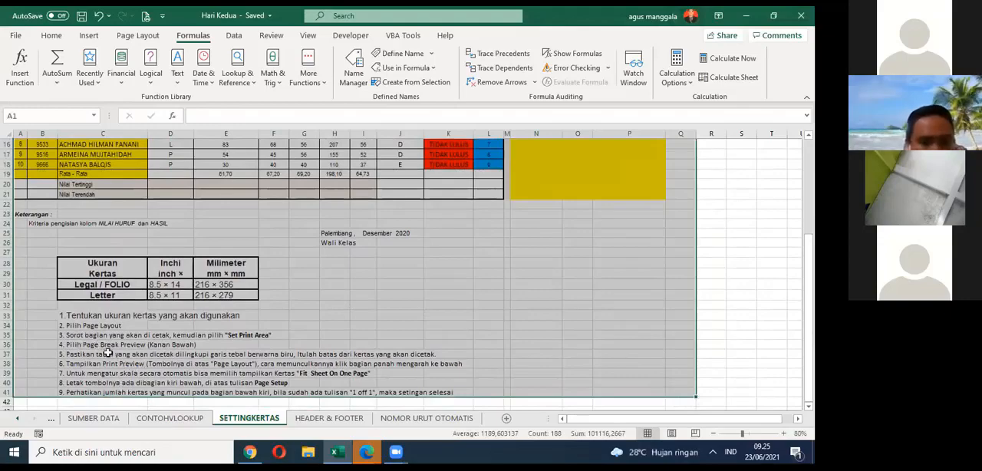
left_click(138, 38)
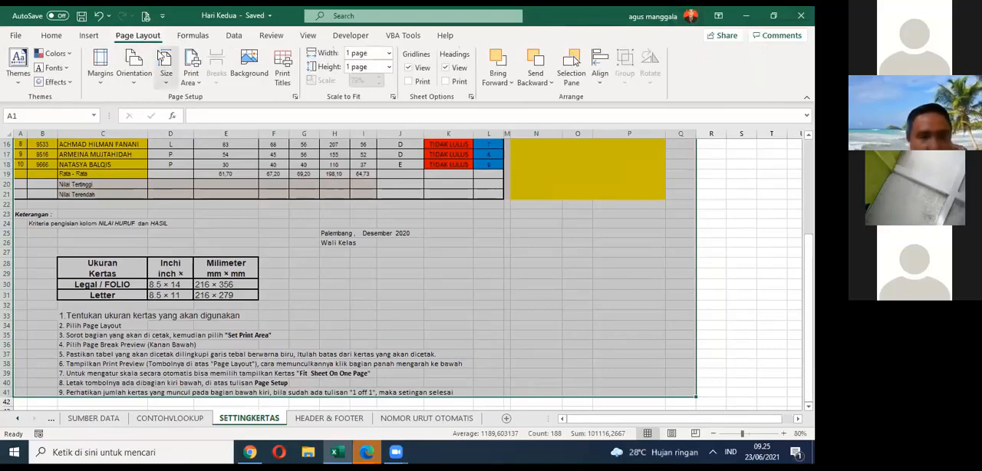
left_click(197, 86)
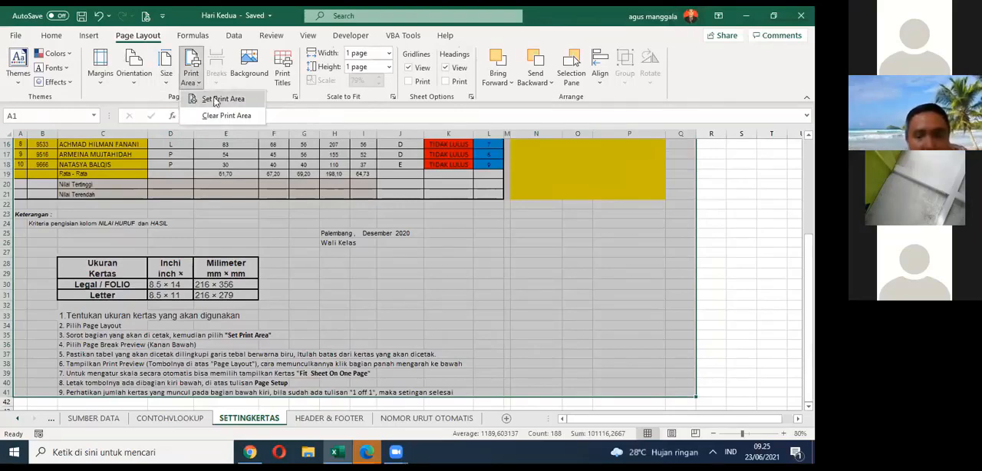
left_click(215, 101)
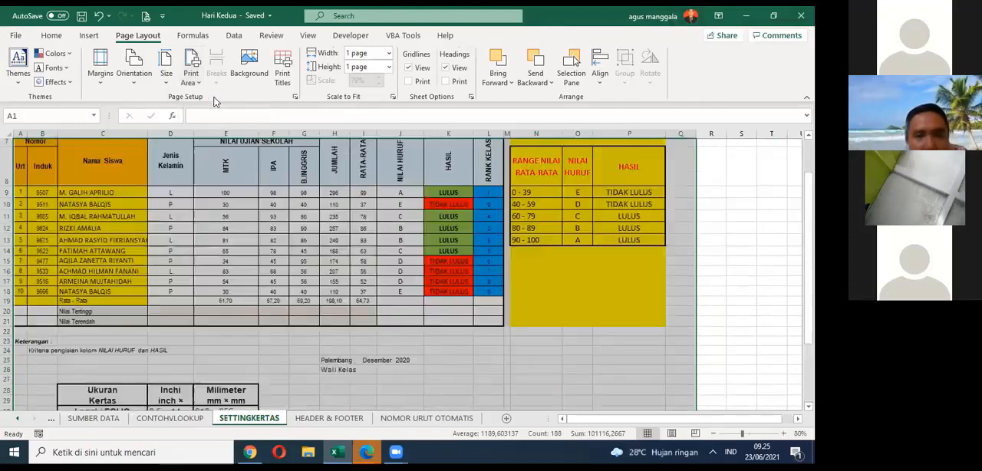
Step: Show the sheet in Page Break Preview and deselect the print area range by selecting cell J28
scroll(352, 198, "down", 4)
scroll(363, 208, "down", 2)
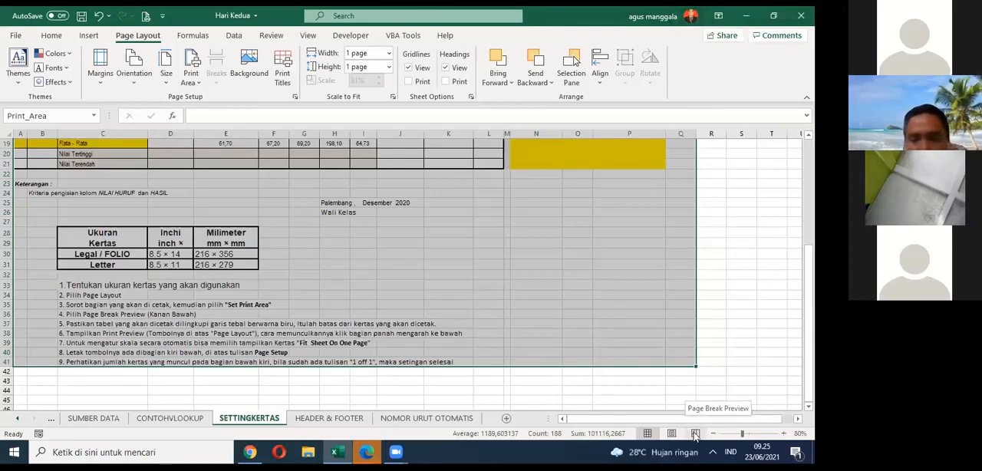
left_click(694, 436)
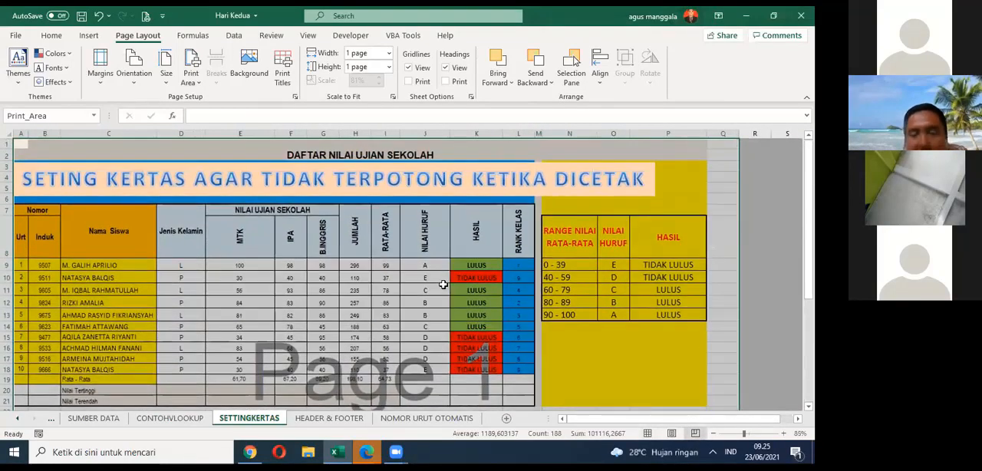
scroll(432, 268, "down", 5)
left_click(431, 268)
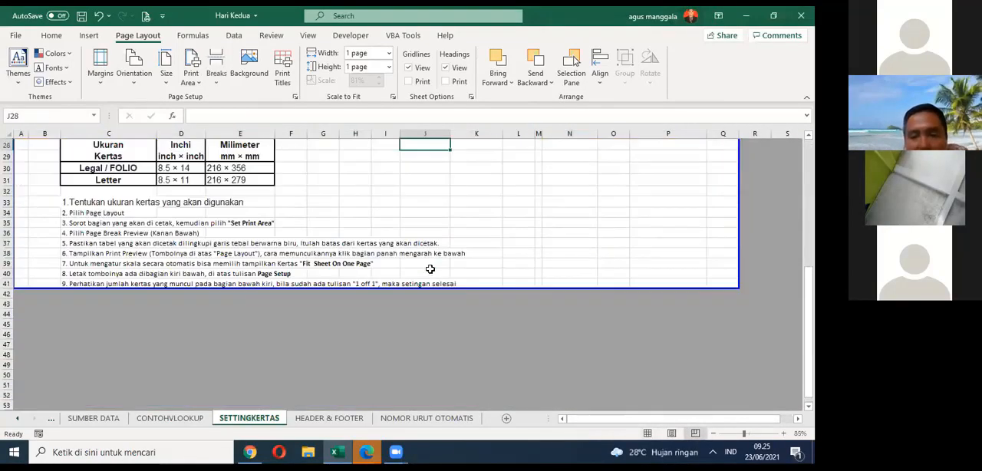
Step: Check the page boundary around the tables and extend its lower edge to row 44, below the instructions
scroll(430, 270, "down", 3)
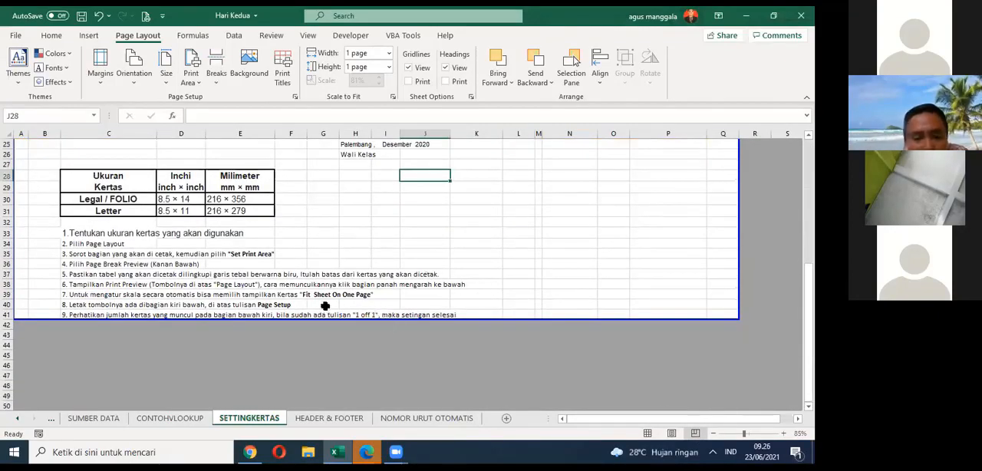
scroll(222, 322, "up", 8)
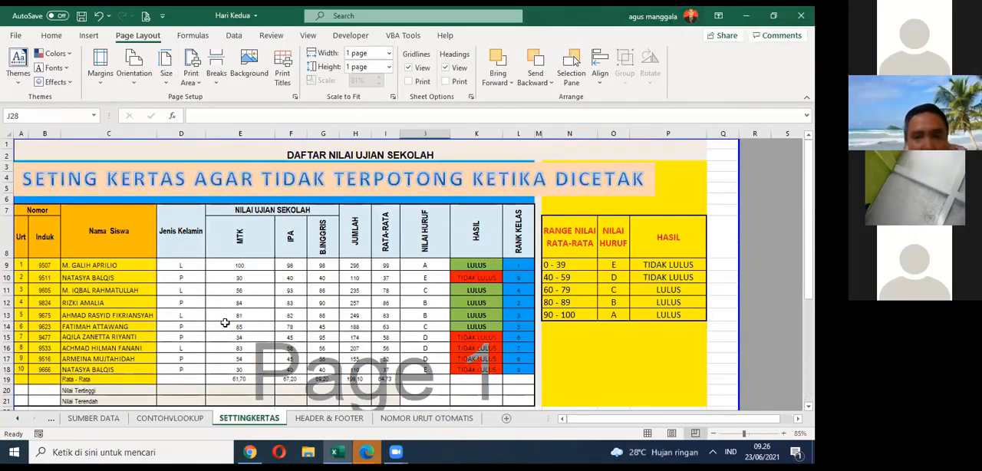
scroll(225, 323, "down", 7)
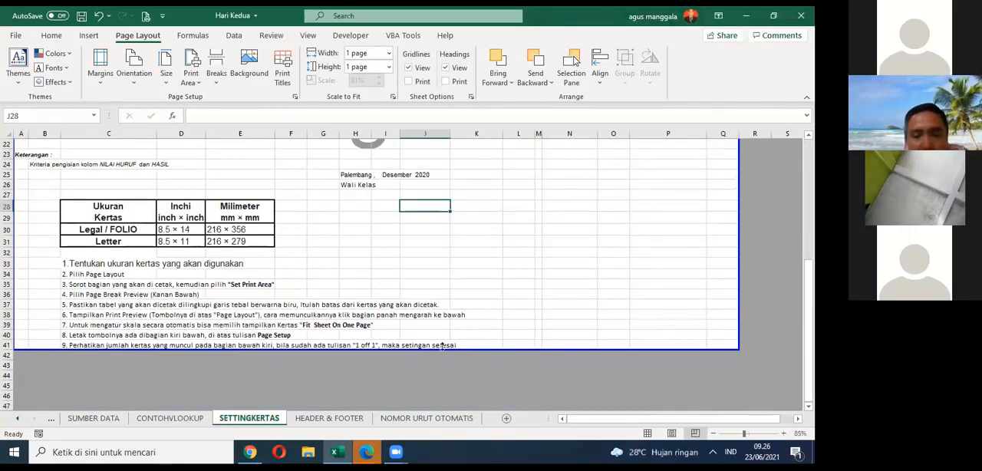
left_click_drag(432, 346, 376, 379)
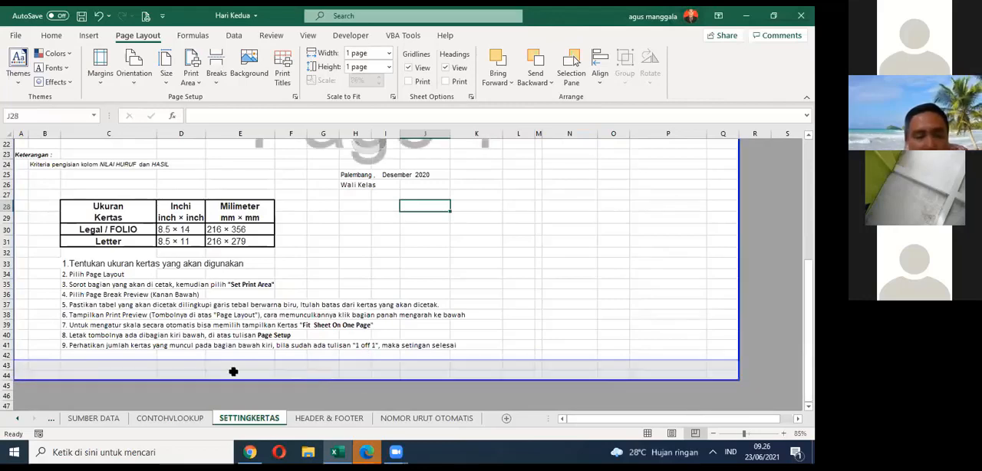
Step: Add the instruction "10. Batas Printer" in cell C42, below the ninth instruction
left_click(70, 353)
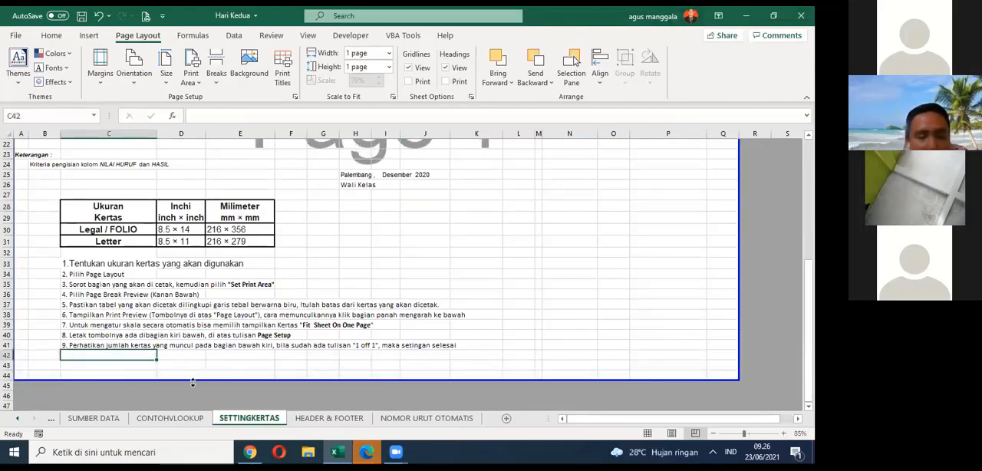
type("10")
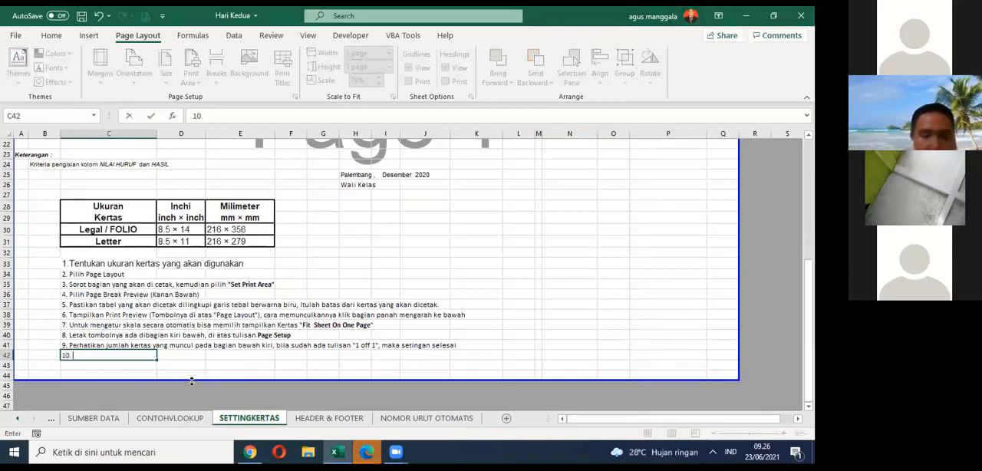
type(". Batas")
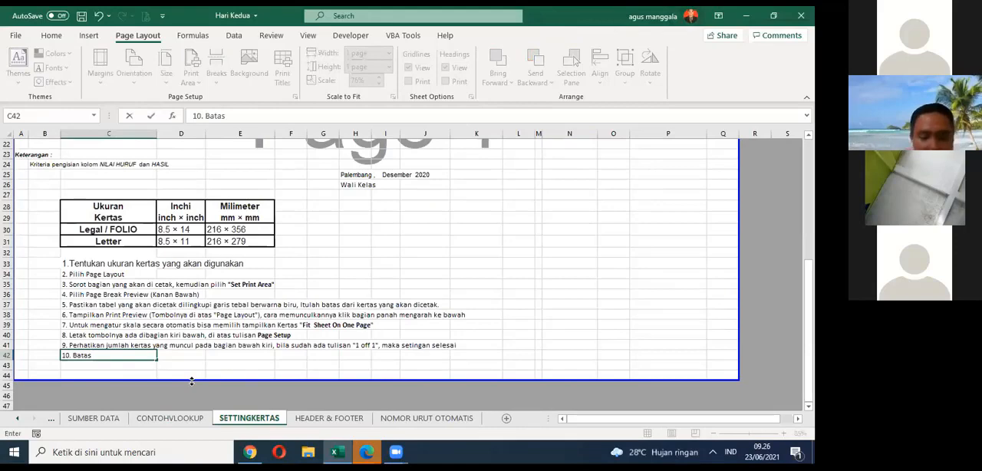
type(" Printe")
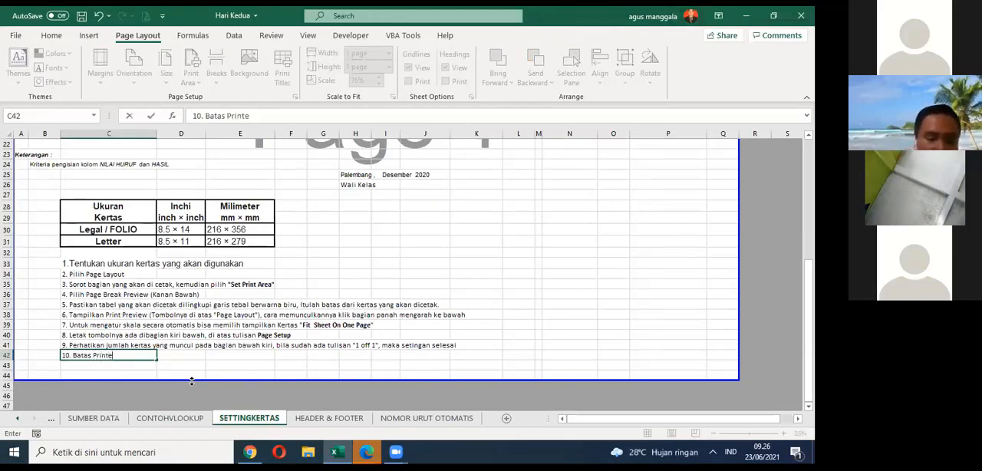
type("r")
left_click(191, 365)
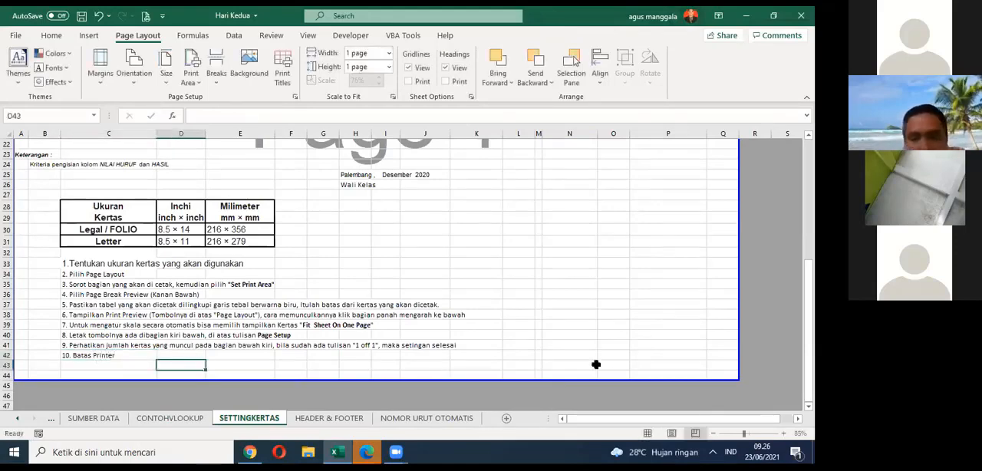
Step: Extend the page boundary's right edge to include column R and raise its lower edge to row 43
scroll(693, 185, "up", 7)
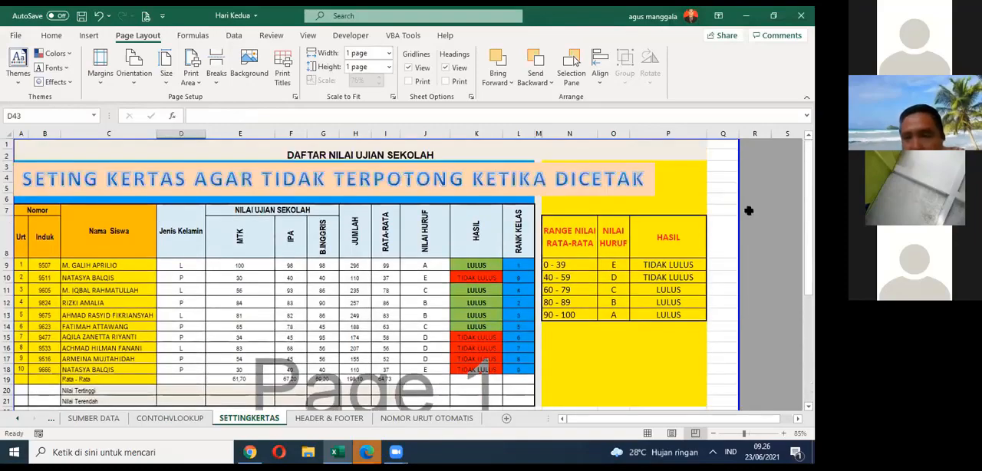
left_click_drag(739, 207, 763, 209)
scroll(744, 220, "down", 10)
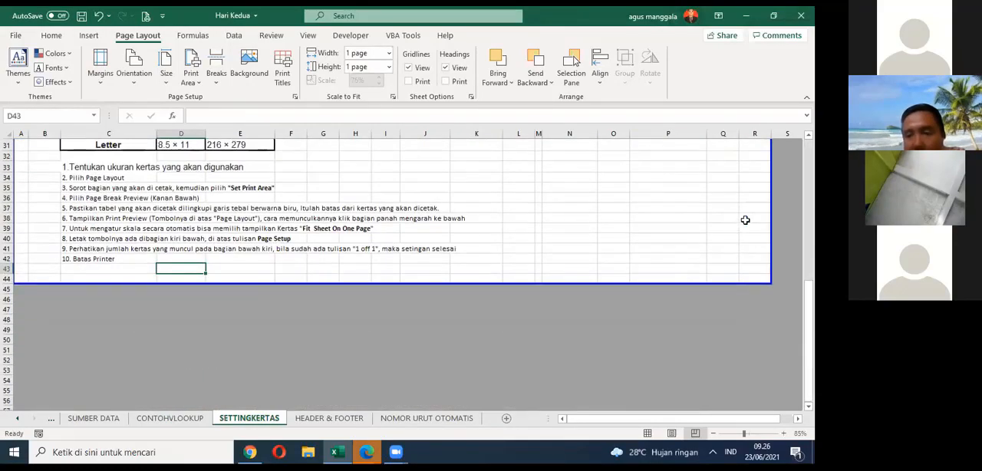
scroll(745, 220, "up", 10)
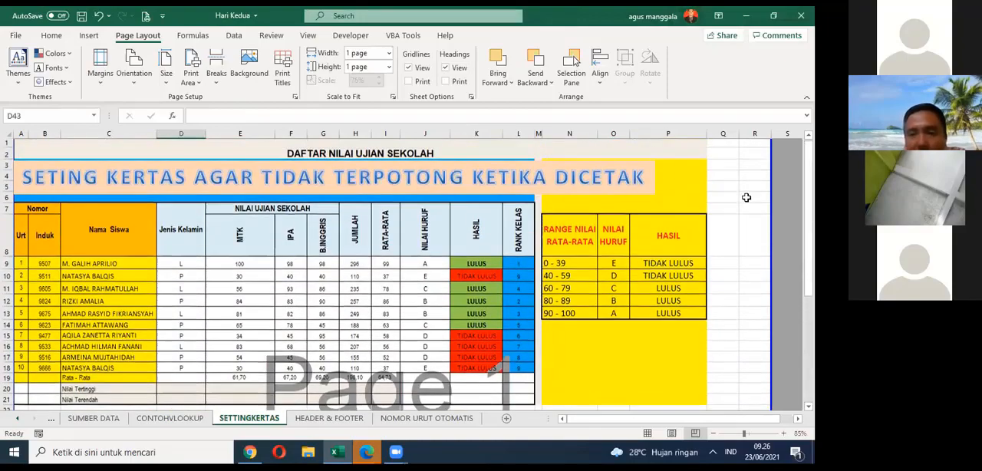
scroll(744, 191, "down", 7)
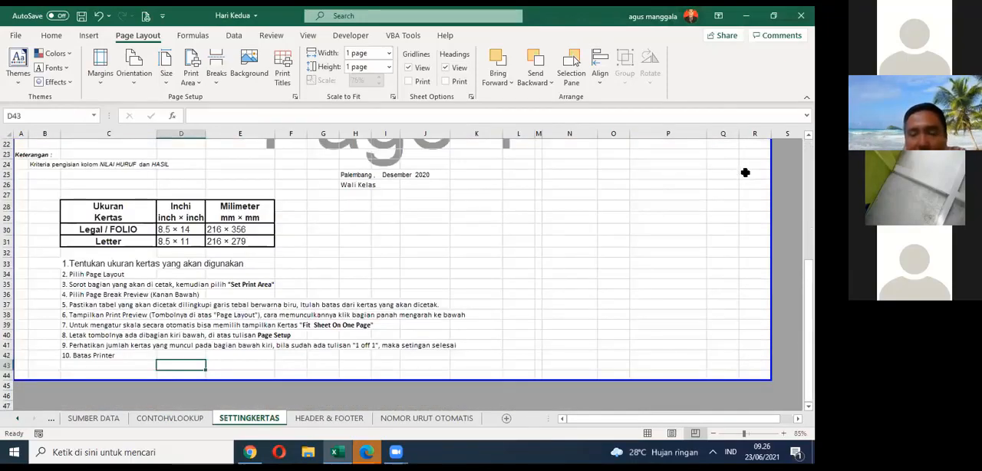
scroll(744, 173, "up", 7)
scroll(743, 230, "down", 9)
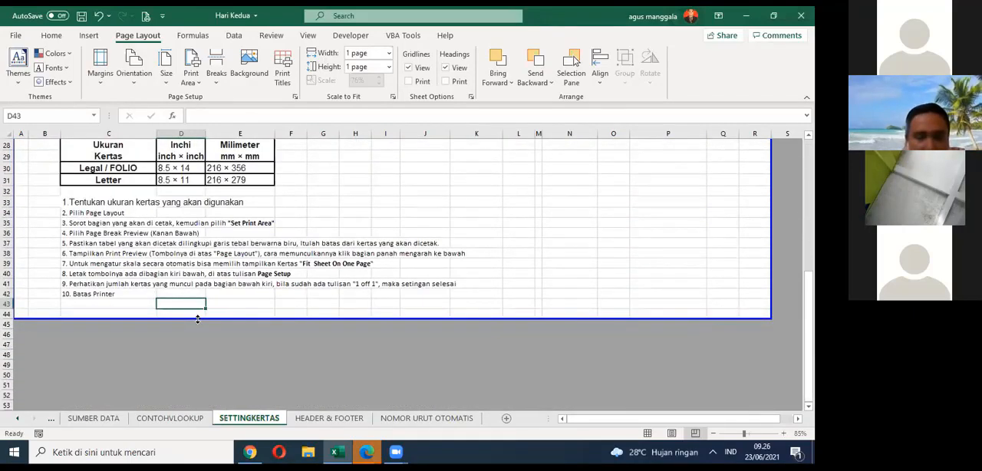
left_click_drag(197, 319, 204, 304)
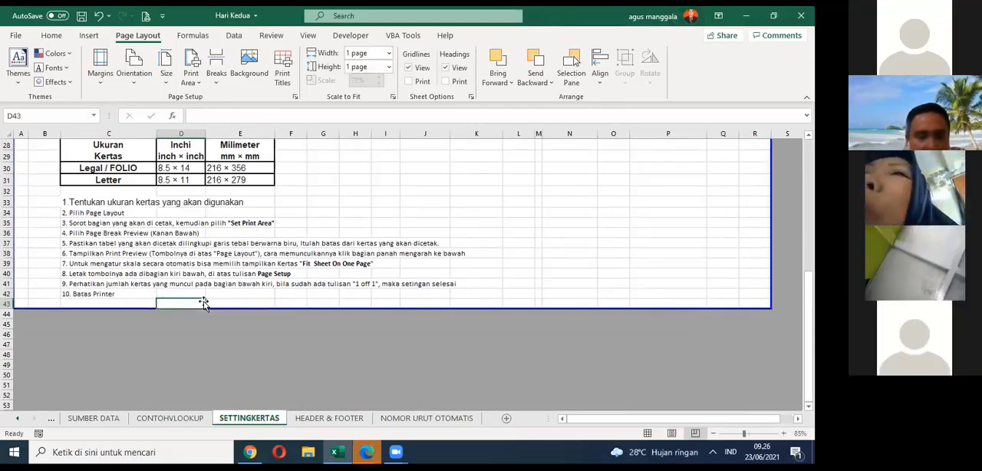
left_click(239, 298)
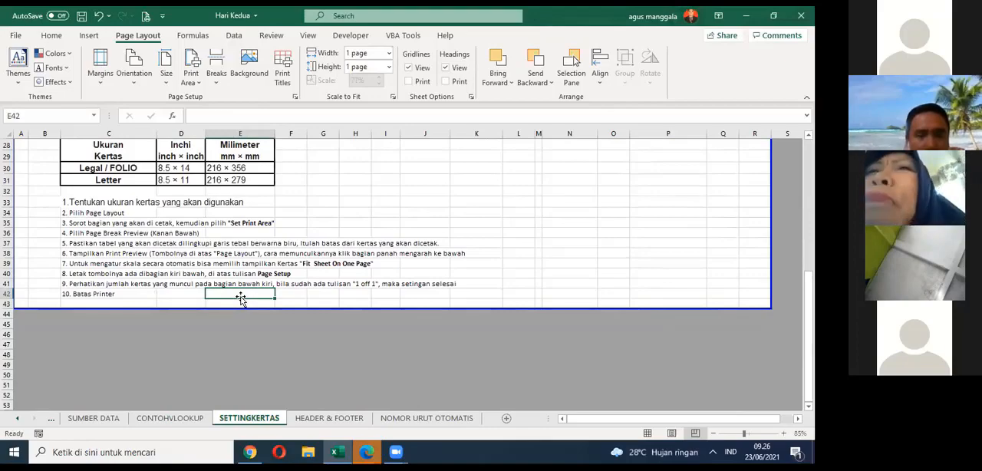
Step: Review the Print Area options and the Page Setup settings for orientation, scaling and paper size without changing anything
scroll(240, 299, "up", 7)
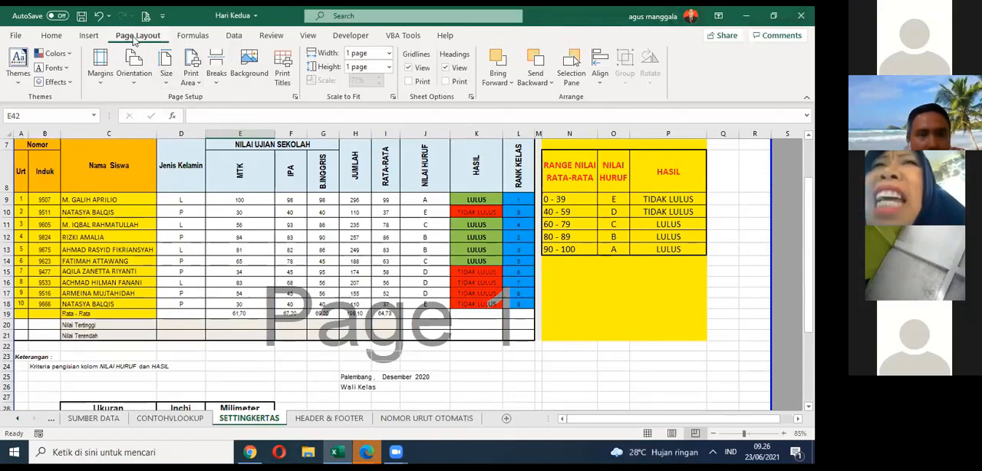
left_click(198, 82)
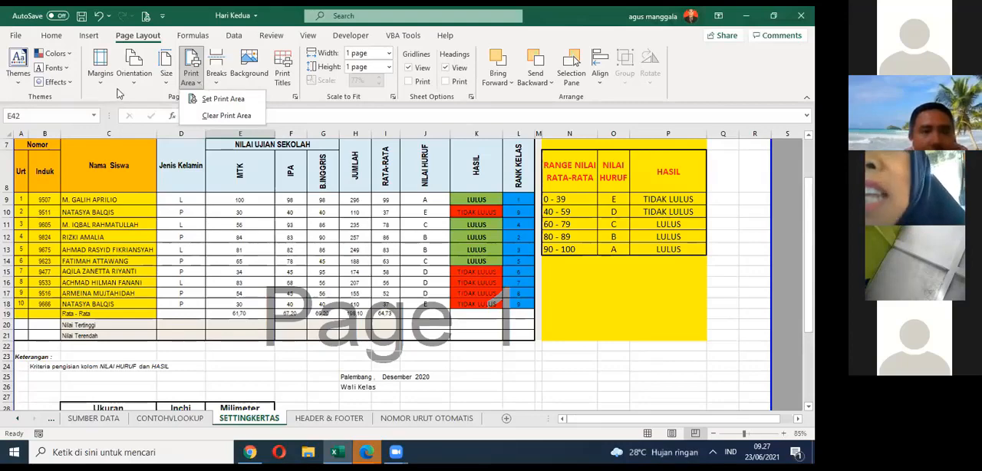
left_click(122, 36)
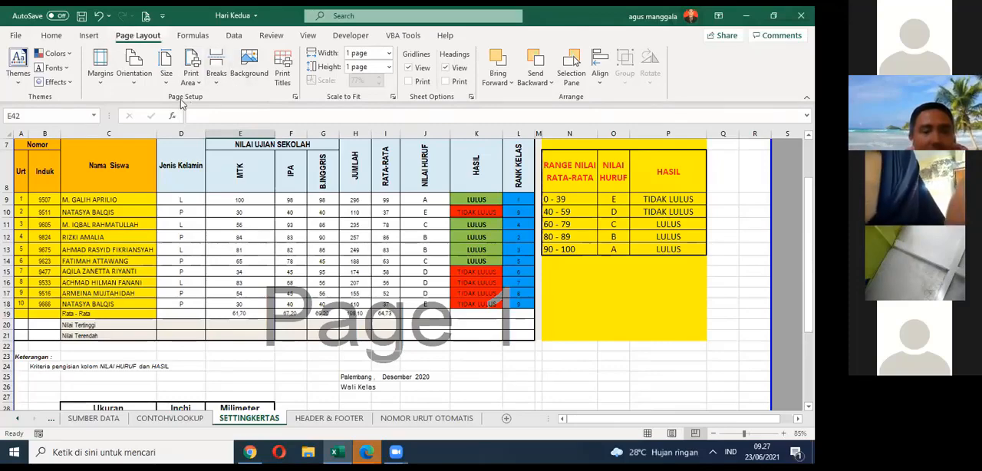
left_click(295, 97)
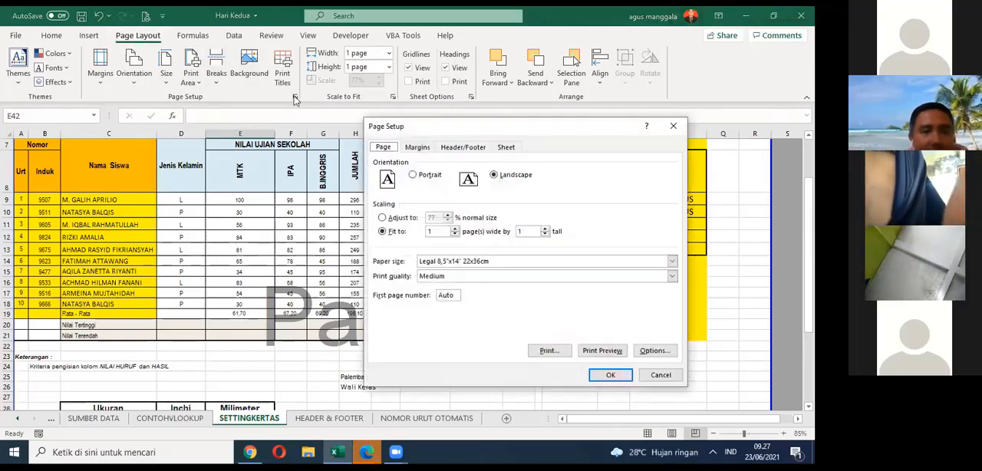
left_click(657, 376)
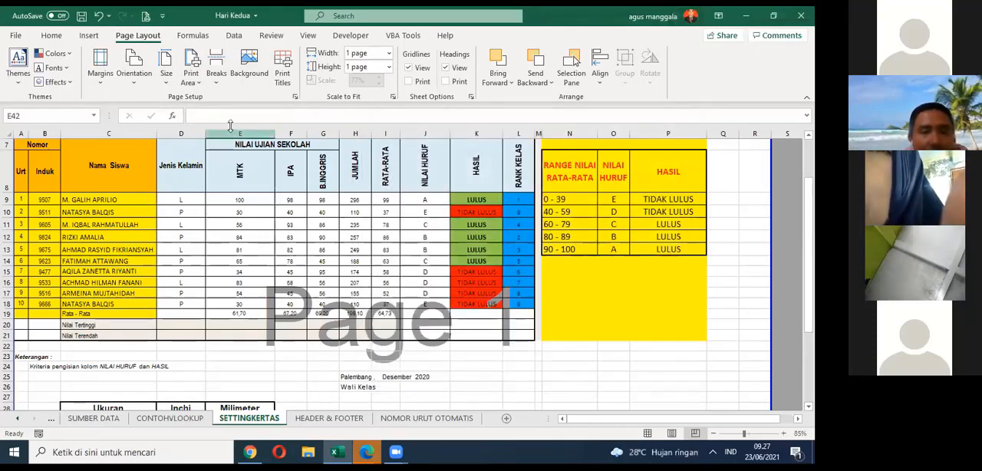
left_click(198, 84)
left_click(198, 85)
left_click(198, 84)
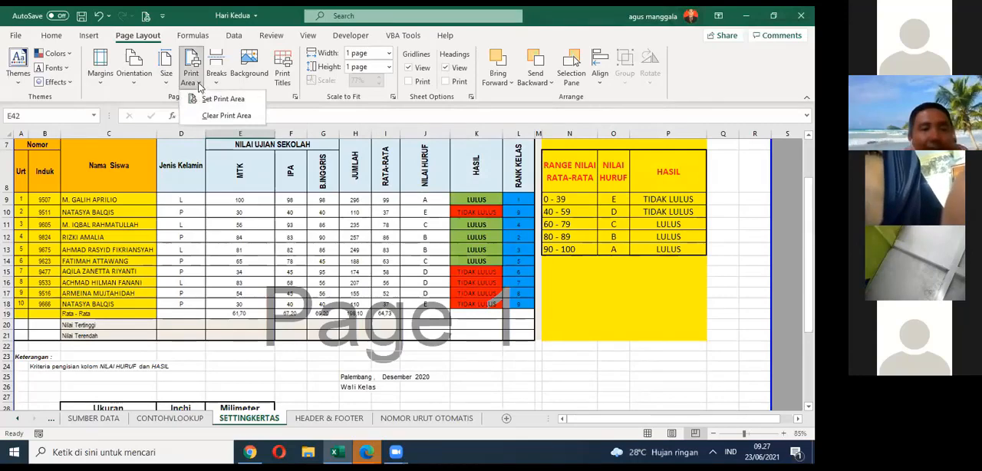
left_click(198, 84)
left_click(199, 85)
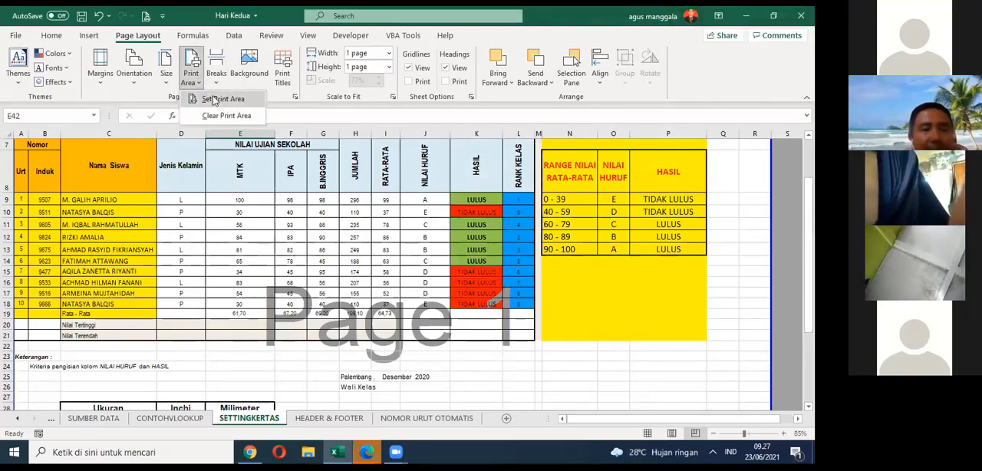
left_click(289, 376)
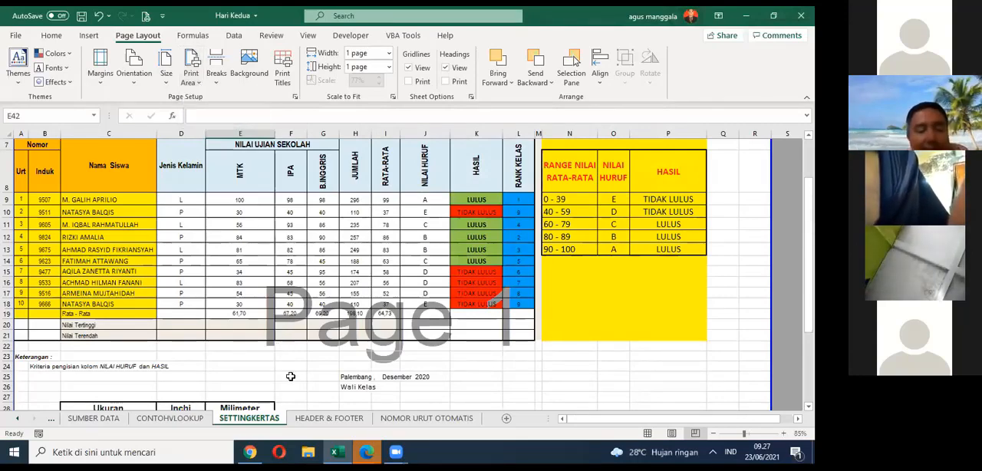
Step: Check the page boundary around the tables and extend its lower edge to row 44
scroll(296, 219, "up", 2)
scroll(298, 223, "down", 4)
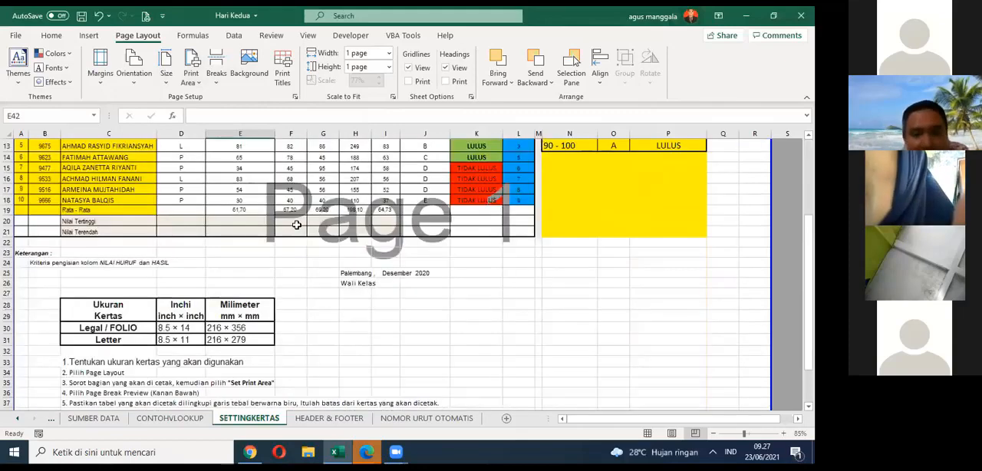
scroll(292, 212, "down", 2)
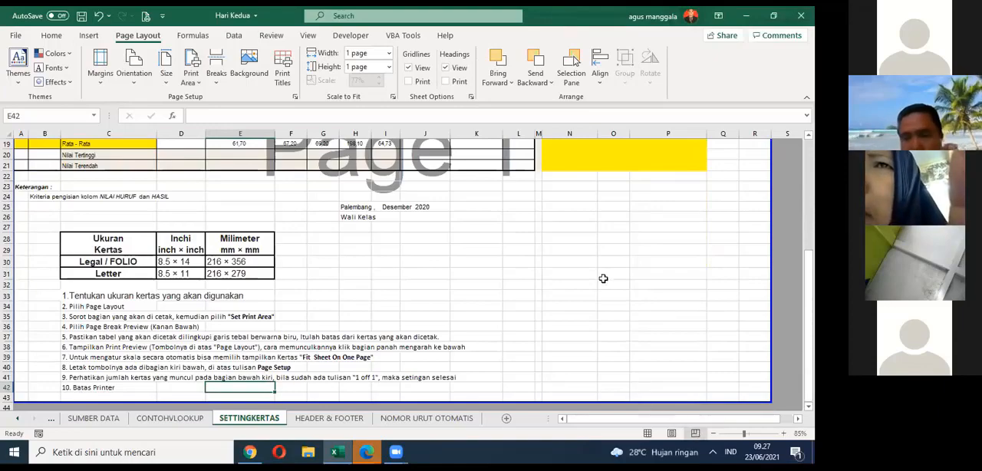
scroll(604, 272, "up", 6)
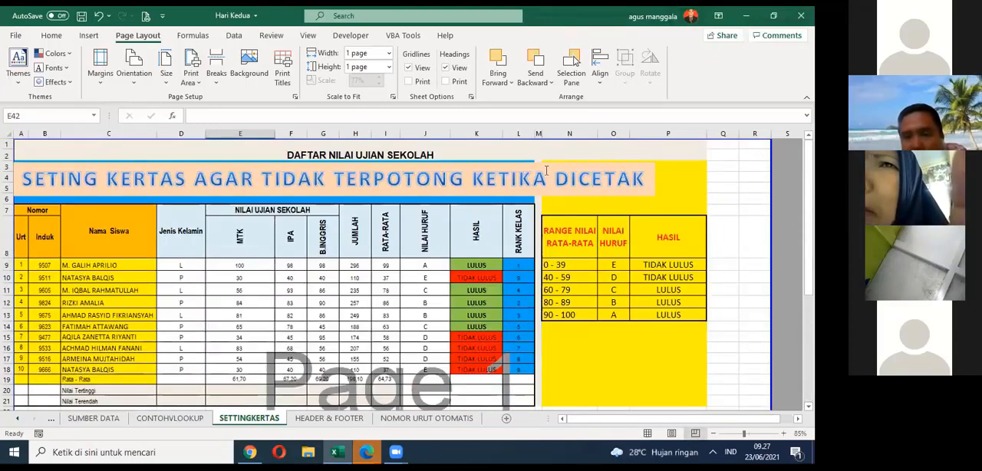
scroll(552, 212, "down", 8)
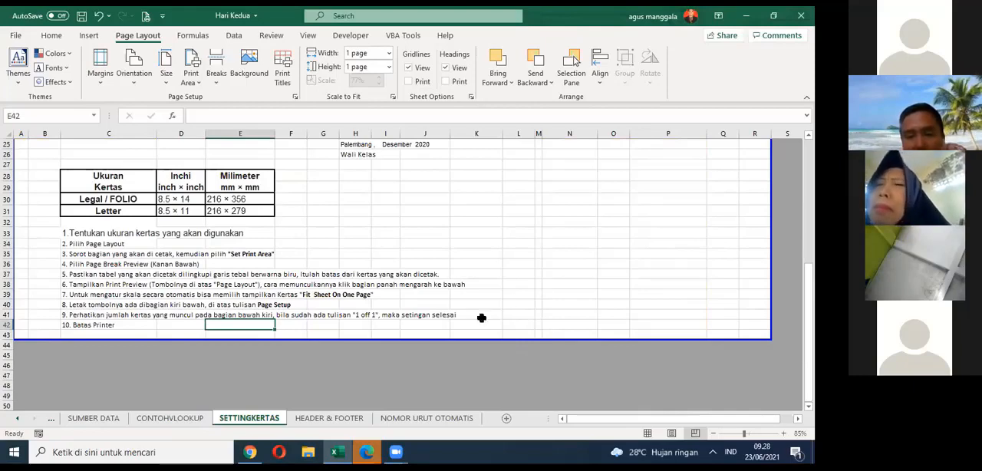
left_click_drag(428, 339, 428, 353)
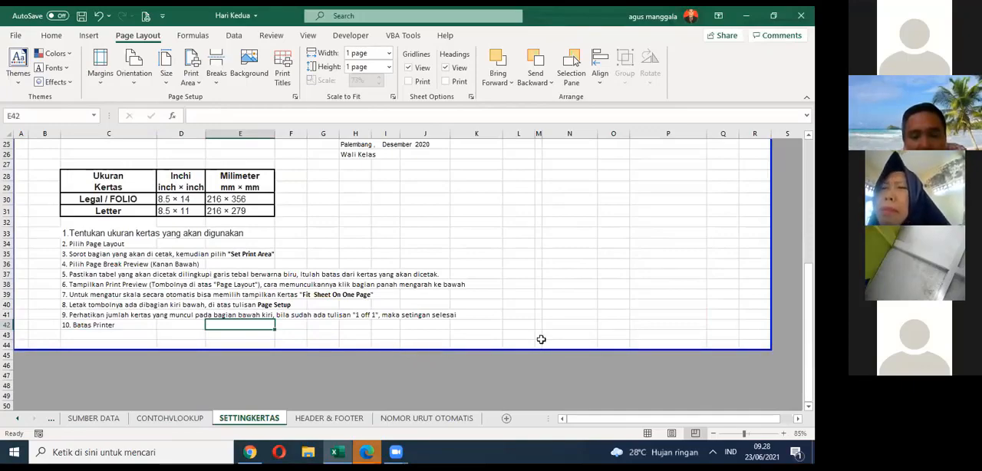
Step: Move the page boundary's right edge back to column Q and check the sheet in print preview
scroll(732, 217, "up", 8)
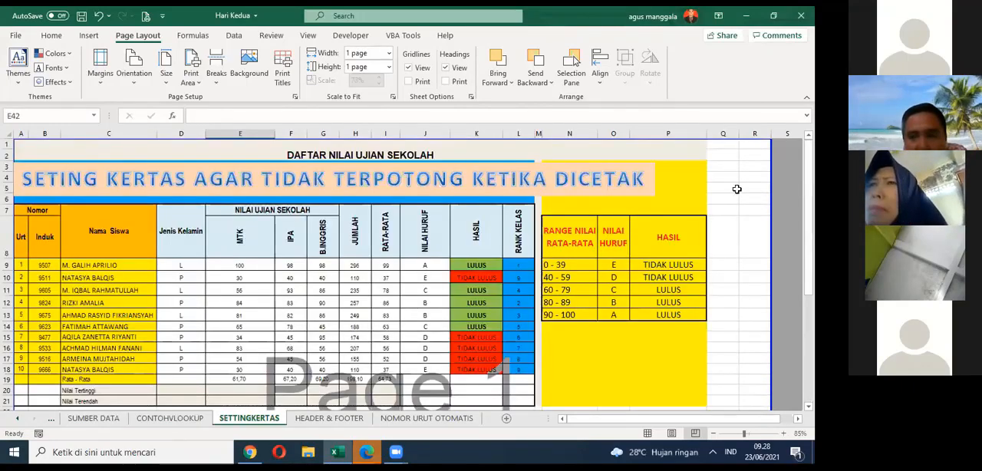
scroll(740, 172, "down", 10)
scroll(626, 195, "up", 5)
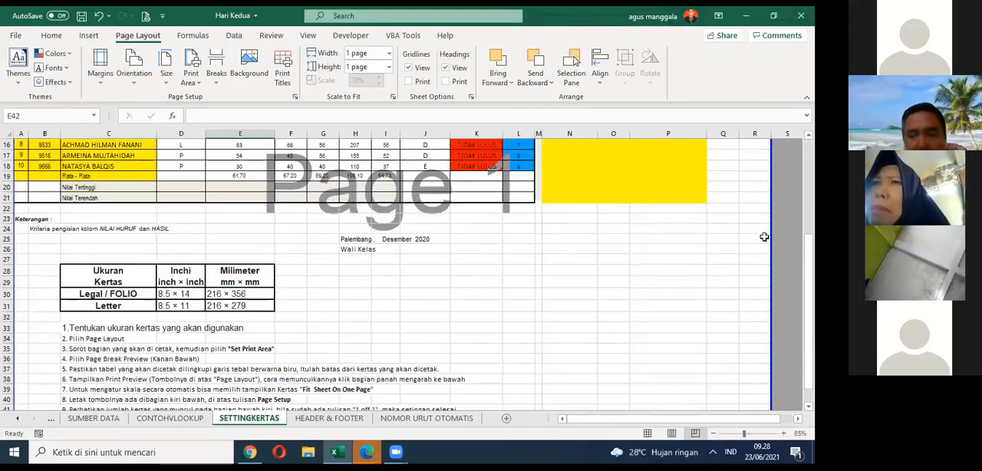
left_click_drag(767, 234, 735, 239)
scroll(734, 241, "down", 5)
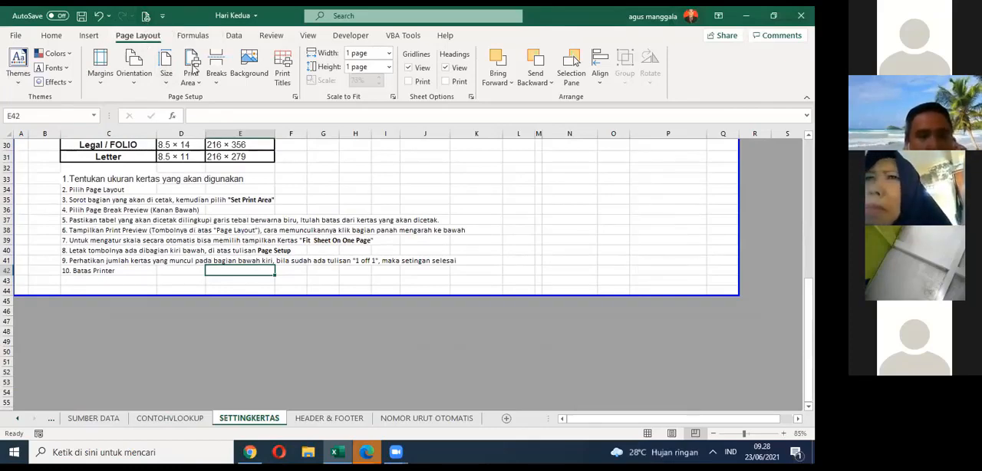
left_click(146, 17)
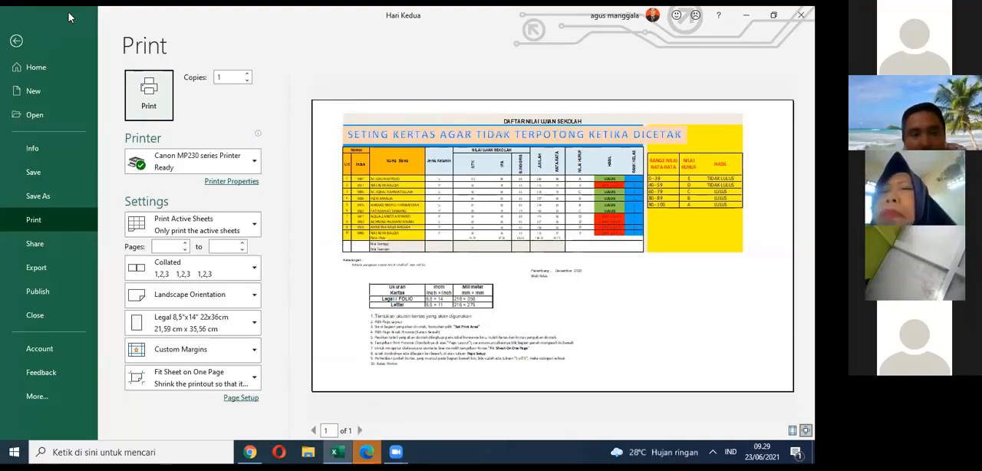
left_click(16, 41)
Step: Narrow the page boundary's right edge to column O, leaving out the second HASIL column, and show the print preview
scroll(442, 240, "up", 10)
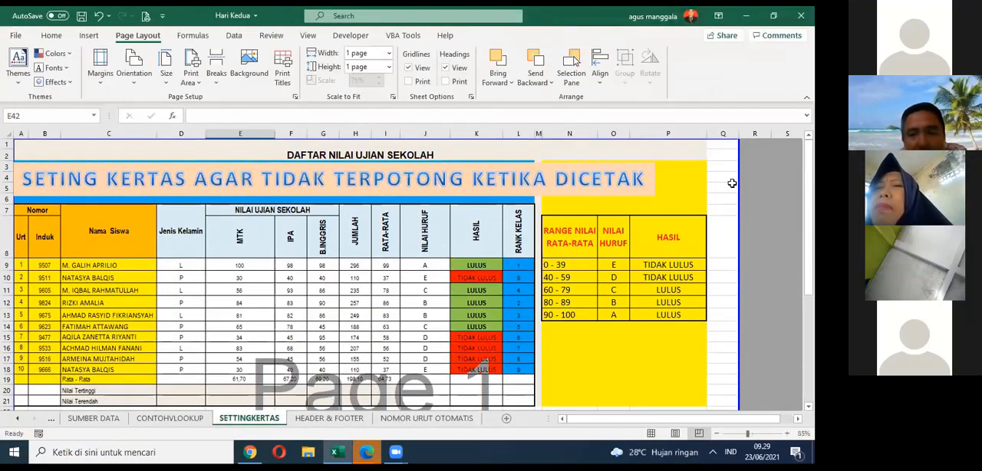
left_click_drag(734, 170, 631, 209)
scroll(533, 230, "up", 9)
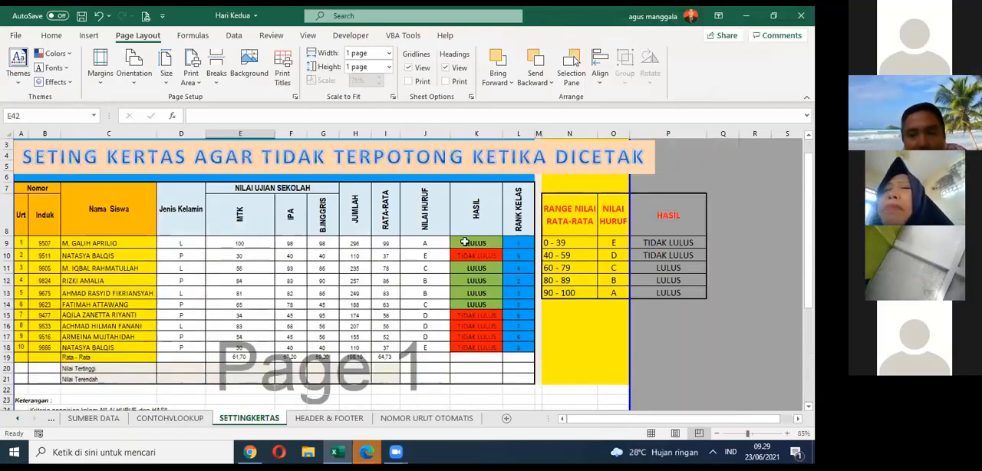
left_click(143, 17)
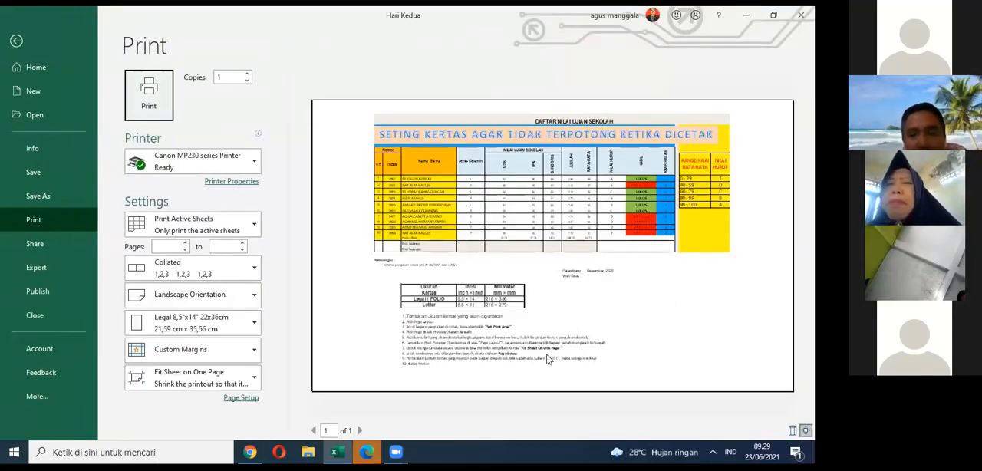
Step: Set the print scaling to No Scaling and page through the preview to examine how the tables are split
left_click(242, 383)
left_click(207, 226)
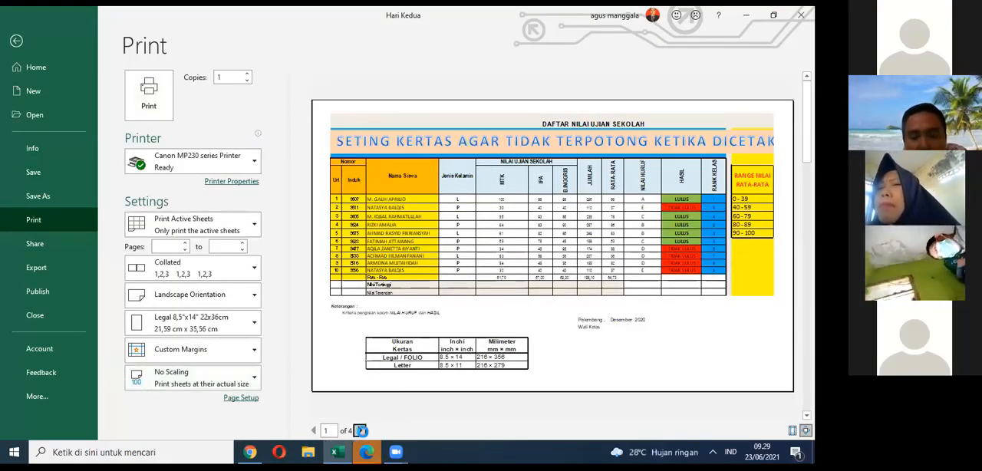
left_click(359, 431)
left_click(359, 431)
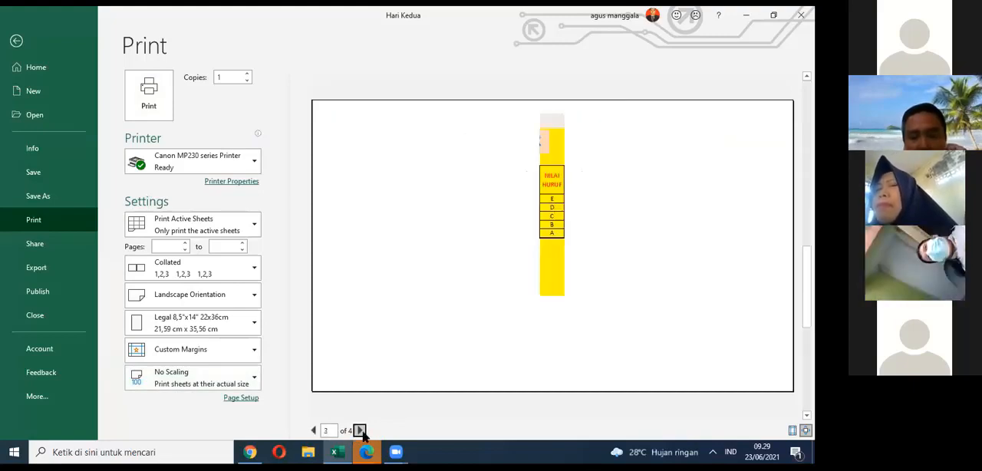
left_click(359, 431)
left_click(313, 431)
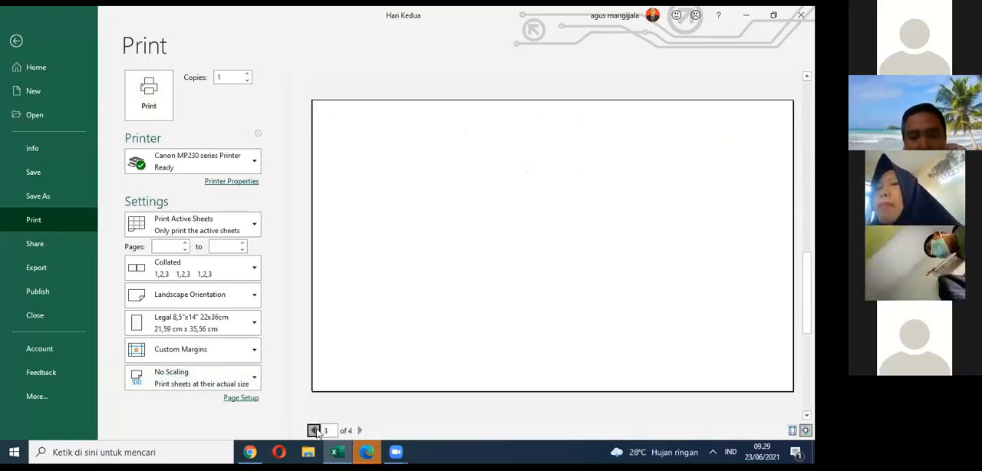
Step: Return to the first preview page, close the preview and examine where the page breaks split the sheet
left_click(314, 431)
left_click(313, 431)
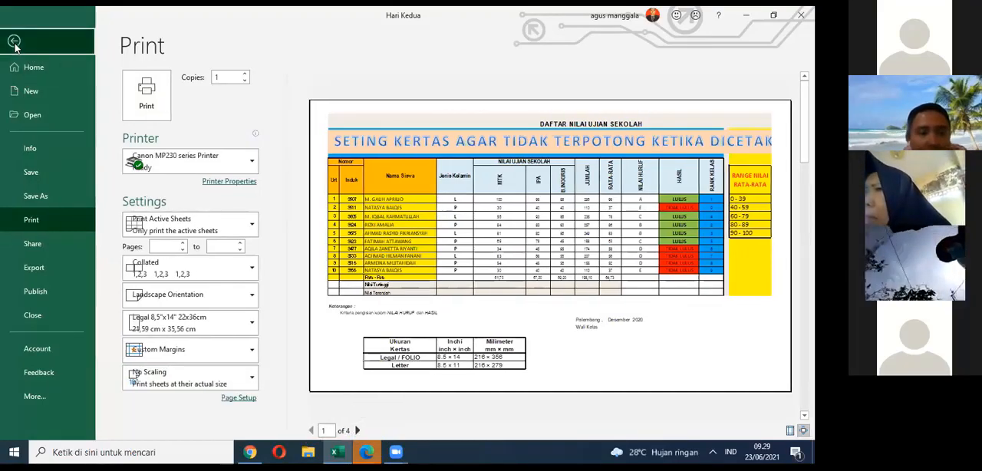
left_click(16, 40)
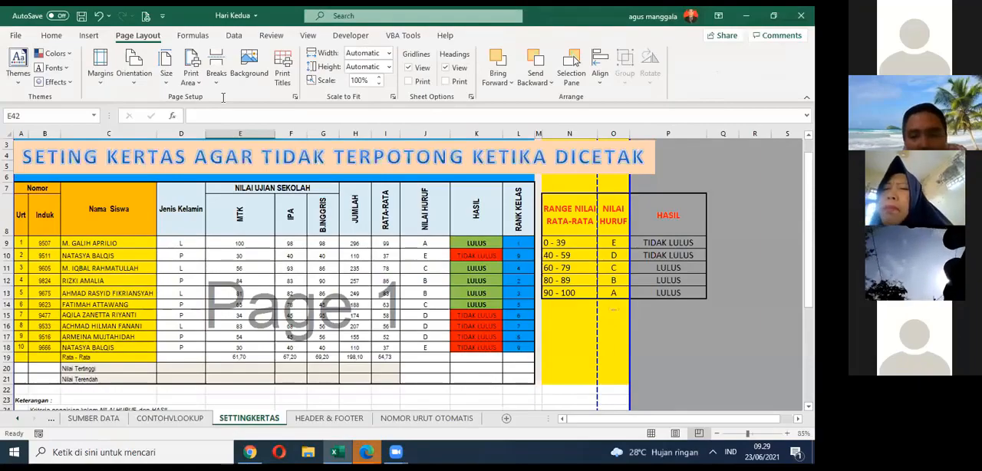
scroll(592, 283, "down", 5)
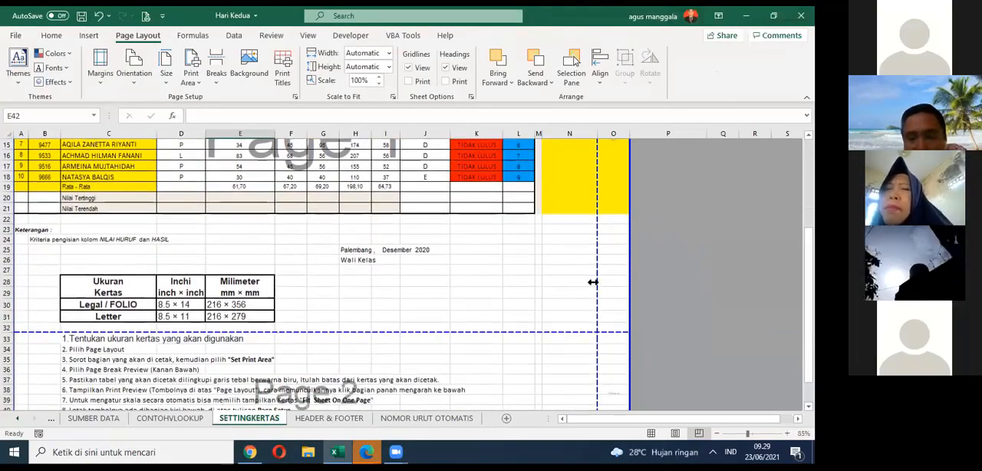
scroll(592, 283, "down", 3)
scroll(363, 277, "up", 8)
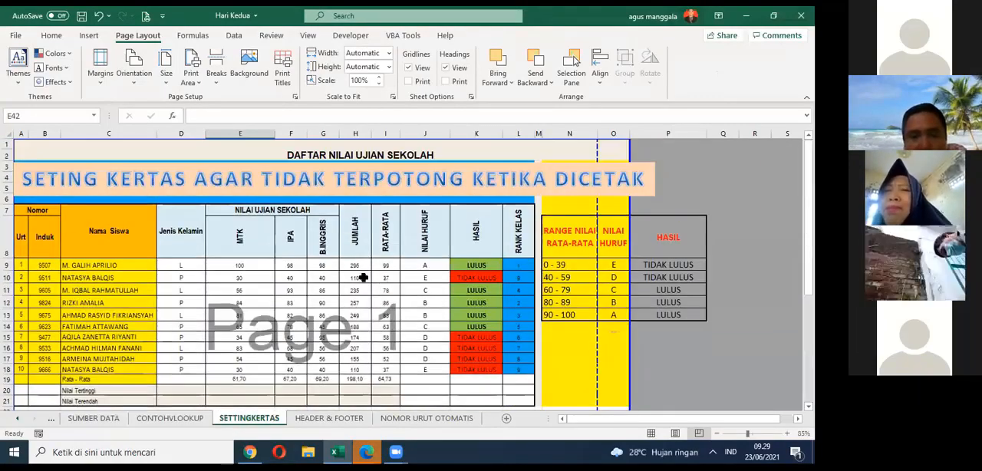
scroll(618, 324, "down", 4)
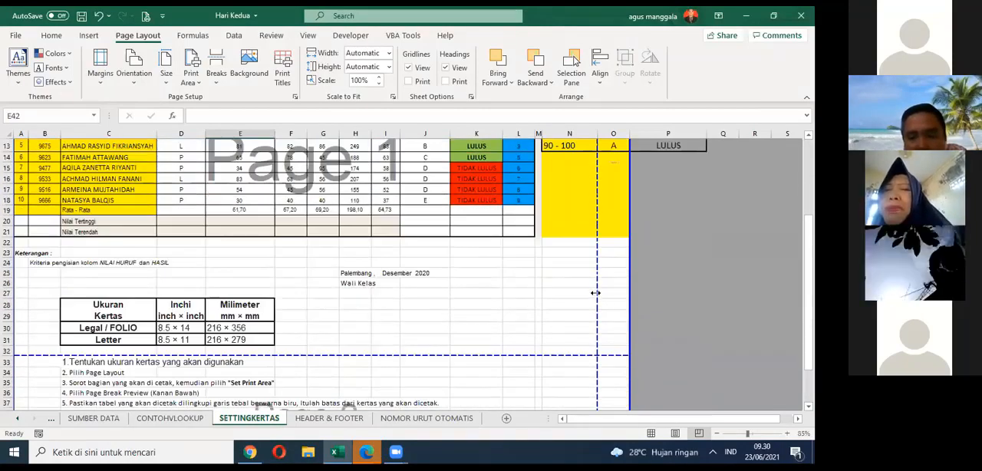
Step: Move the vertical page break to the boundary after column O and the horizontal break to row 44, and check the print preview
left_click_drag(595, 291, 629, 289)
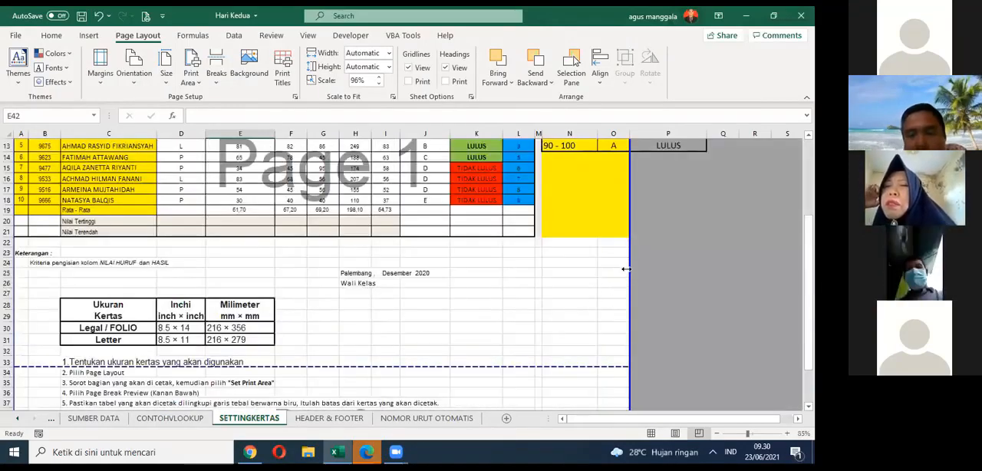
scroll(625, 268, "down", 4)
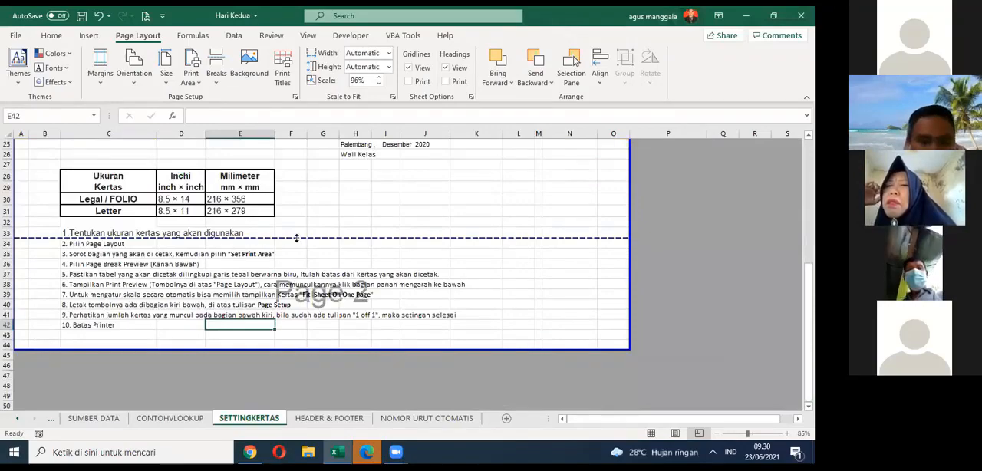
left_click_drag(296, 239, 284, 350)
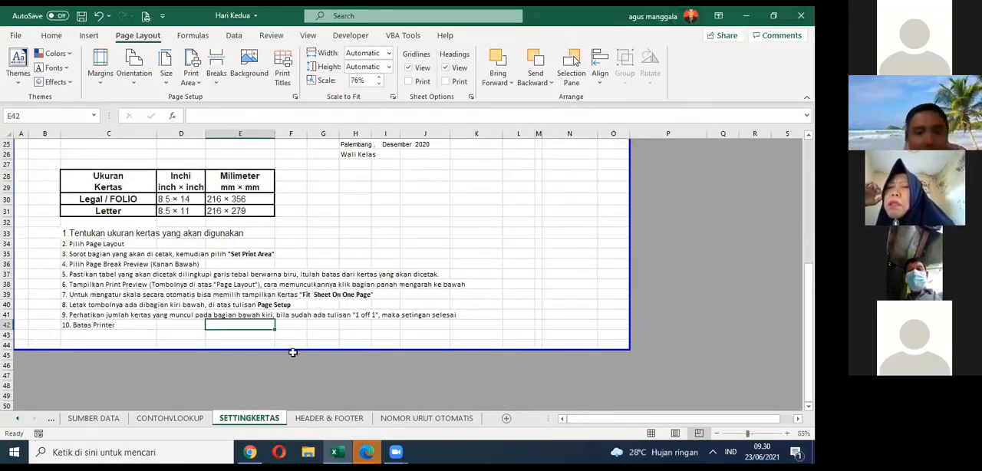
left_click(146, 15)
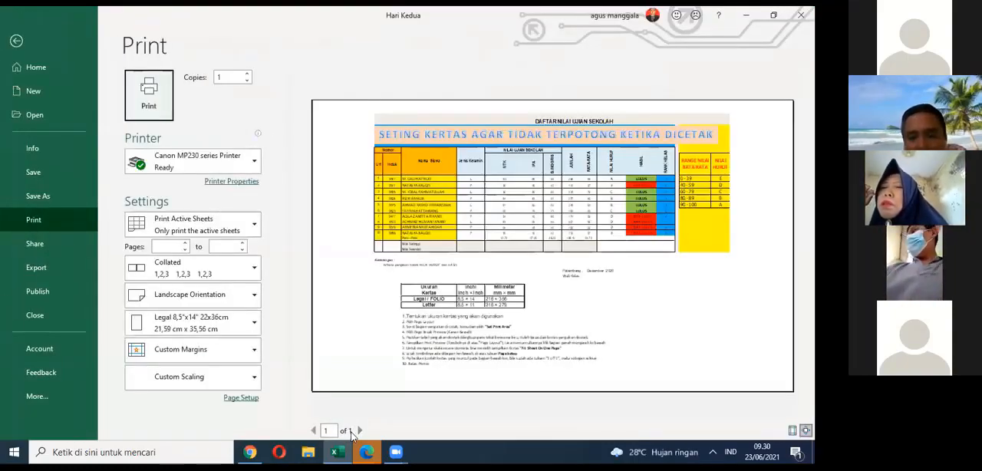
left_click(34, 46)
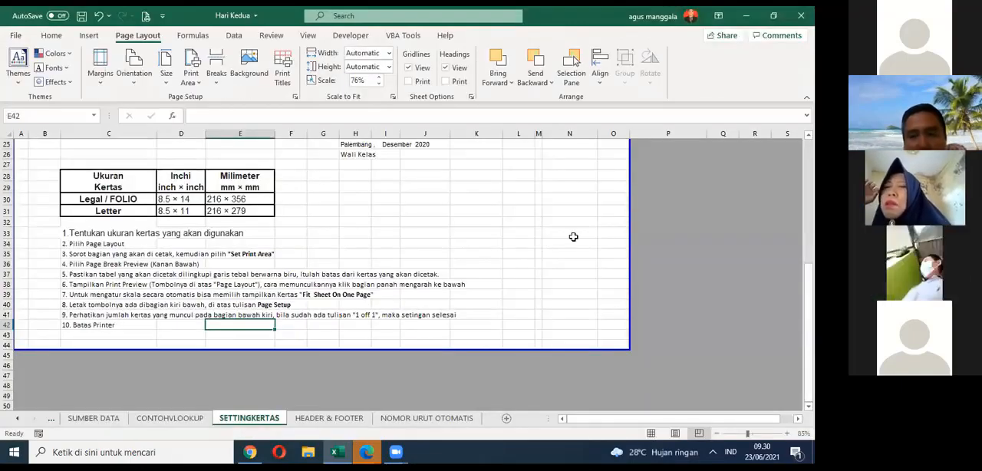
Step: Extend the page boundary's right edge to column P to include the second HASIL column, and show the print preview
left_click(620, 242)
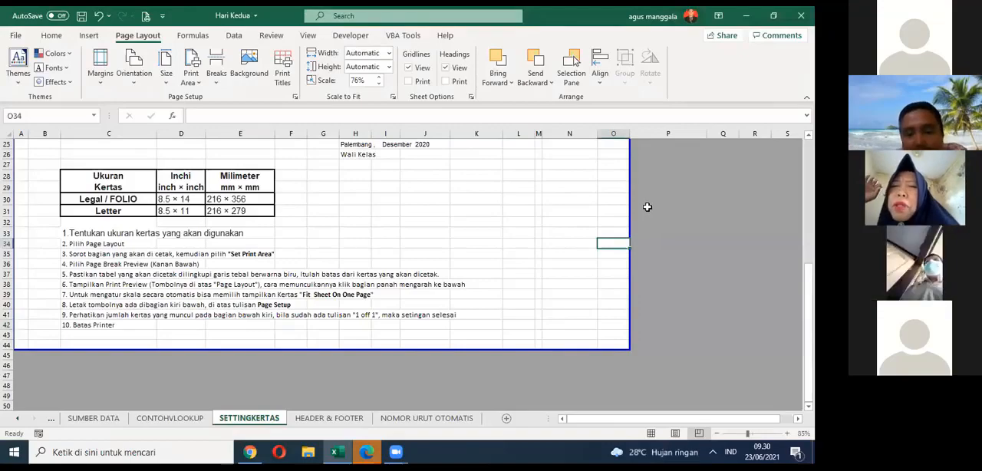
scroll(646, 206, "up", 8)
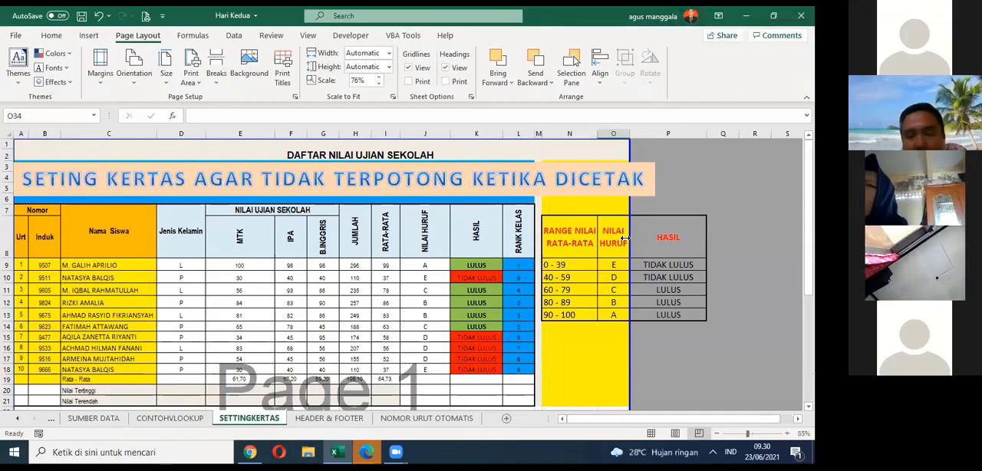
left_click_drag(625, 240, 694, 239)
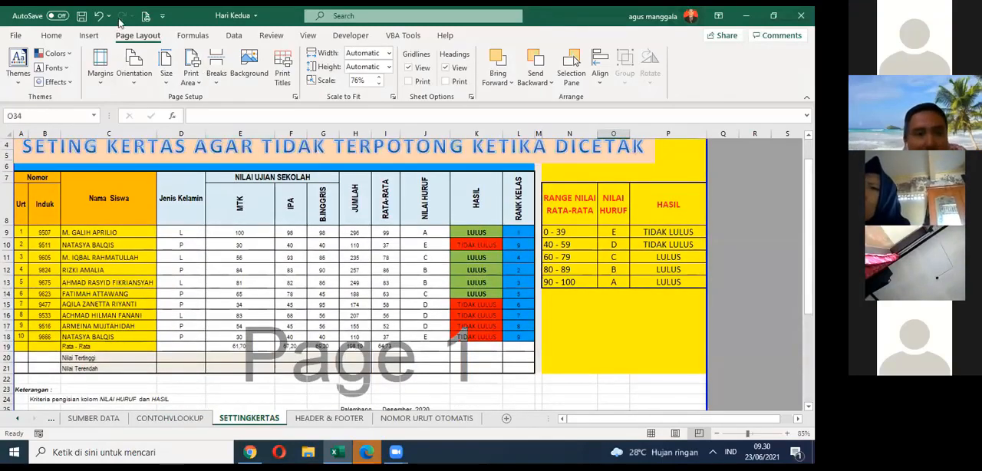
left_click(146, 16)
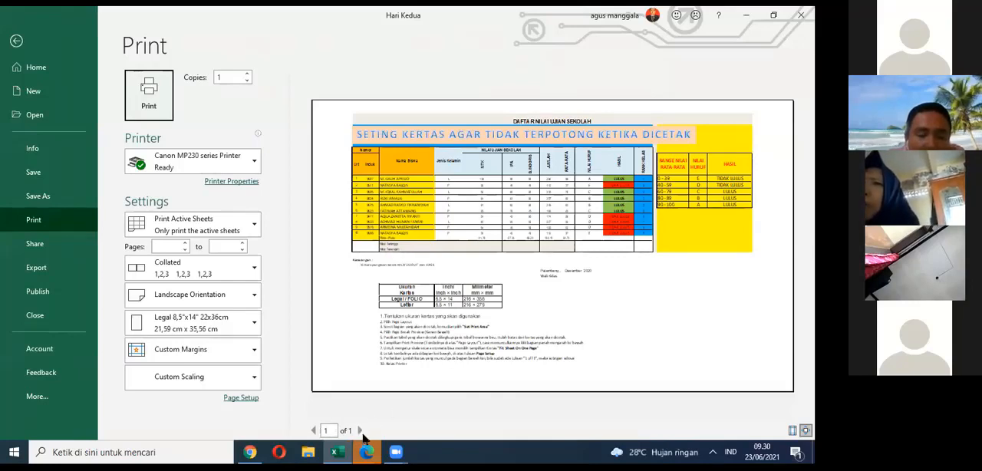
Step: Compare the print preview with Fit Sheet on One Page and with No Scaling
left_click(252, 379)
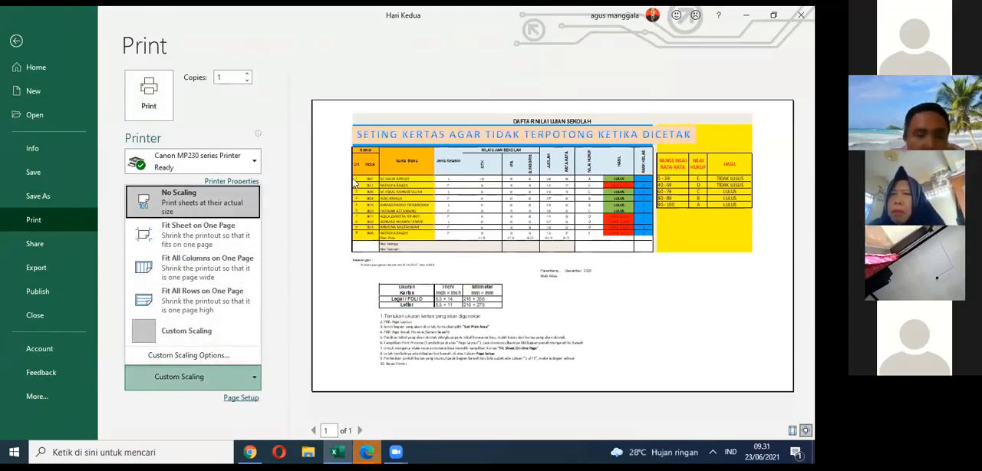
left_click(177, 230)
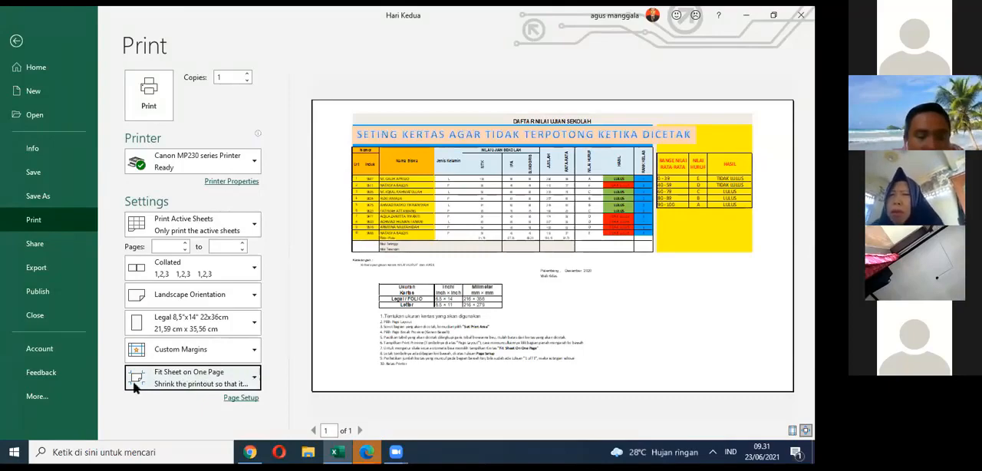
left_click(184, 377)
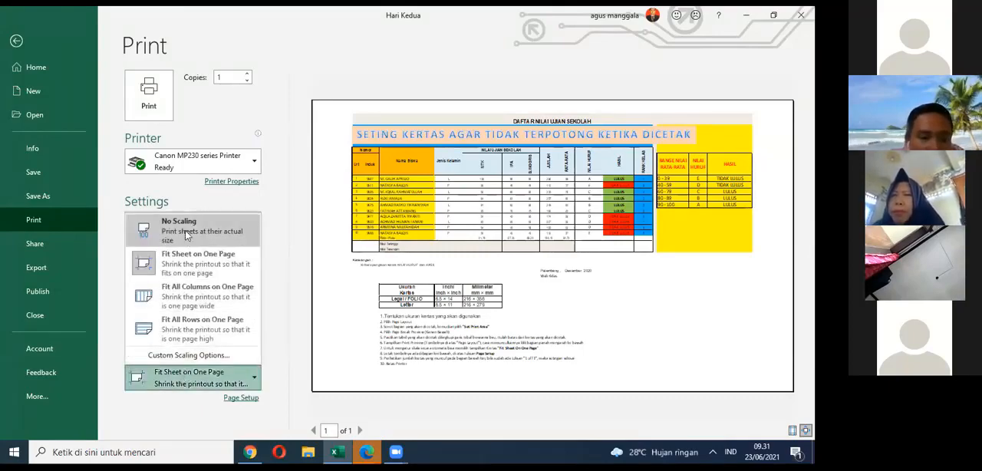
left_click(185, 224)
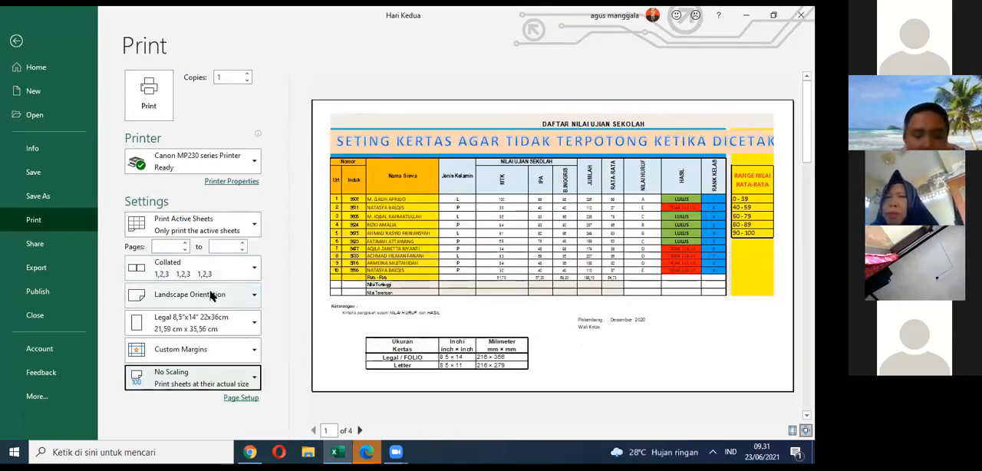
Step: Set the print scaling to Fit Sheet on One Page and return to the sheet
left_click(215, 384)
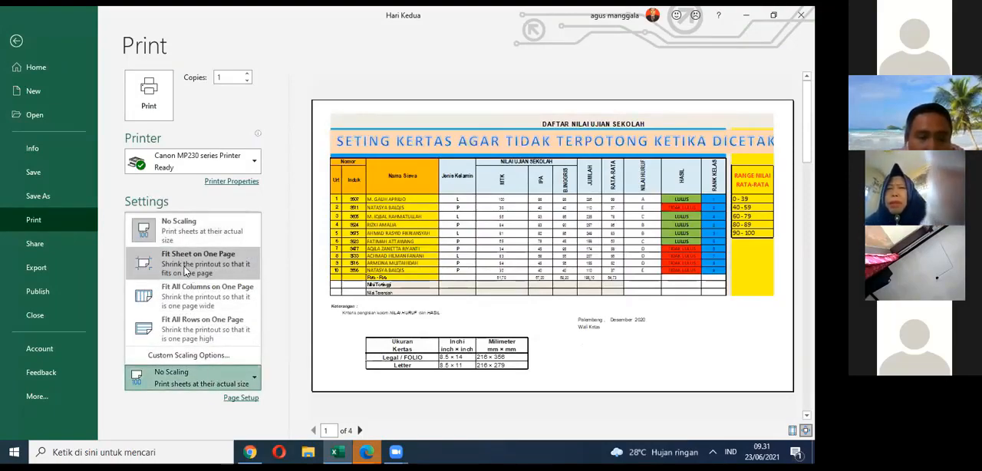
left_click(185, 265)
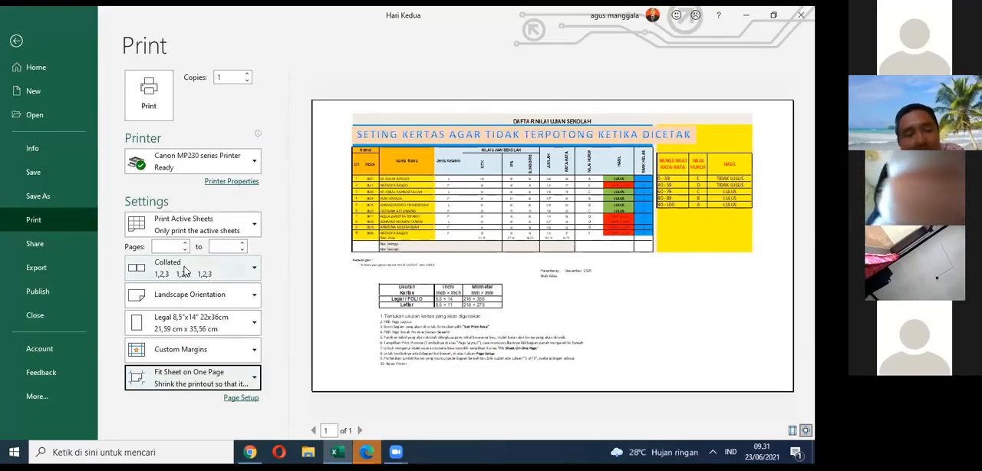
left_click(17, 40)
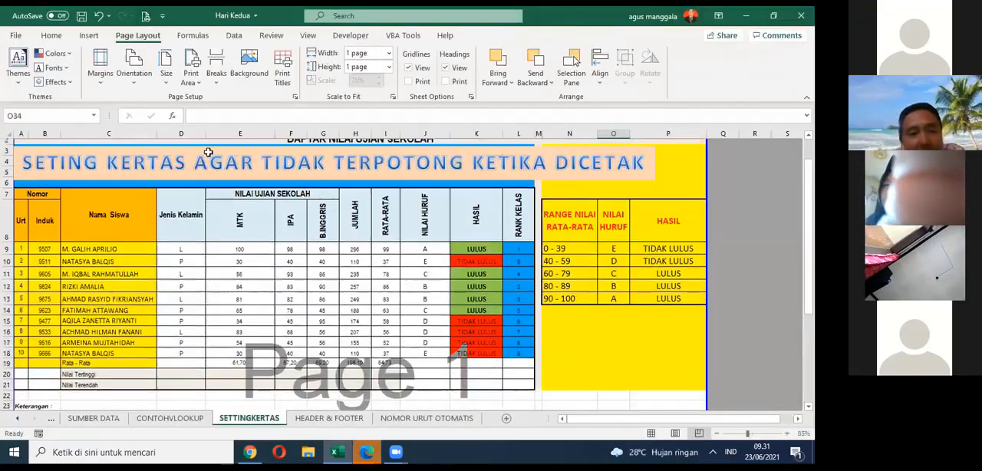
Step: Set the print area to A1:P42, covering the tables and the written instructions, and show the print preview
scroll(207, 152, "up", 1)
left_click_drag(27, 144, 591, 387)
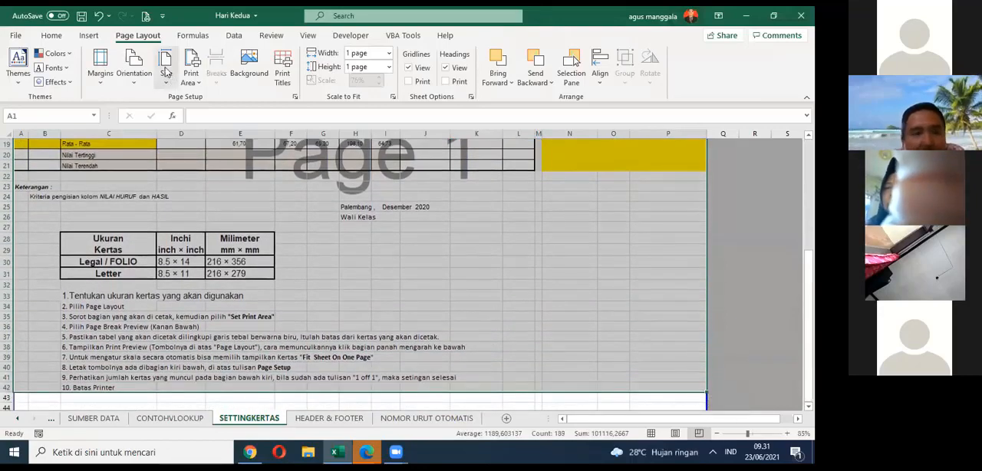
left_click(191, 74)
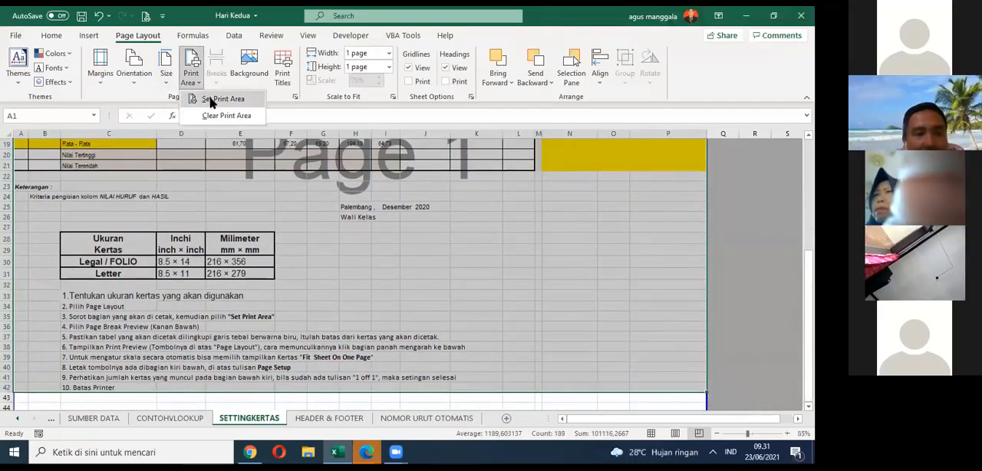
left_click(217, 99)
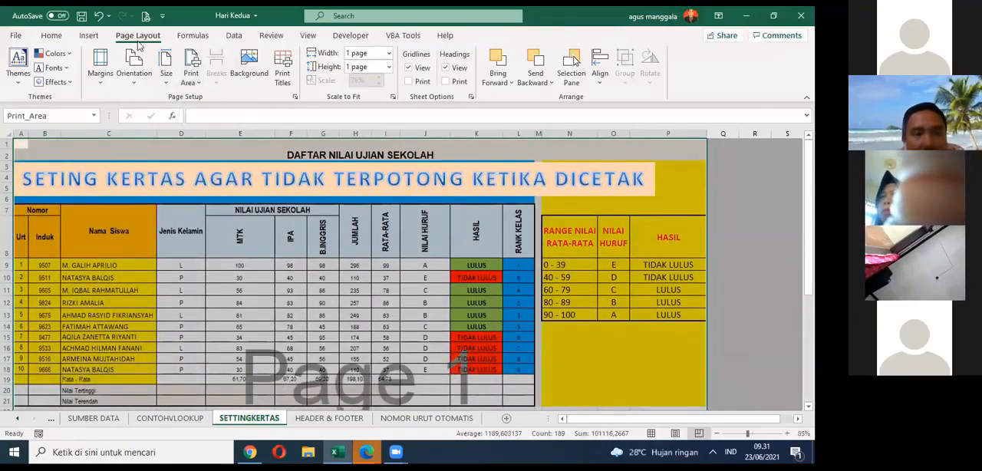
left_click(145, 16)
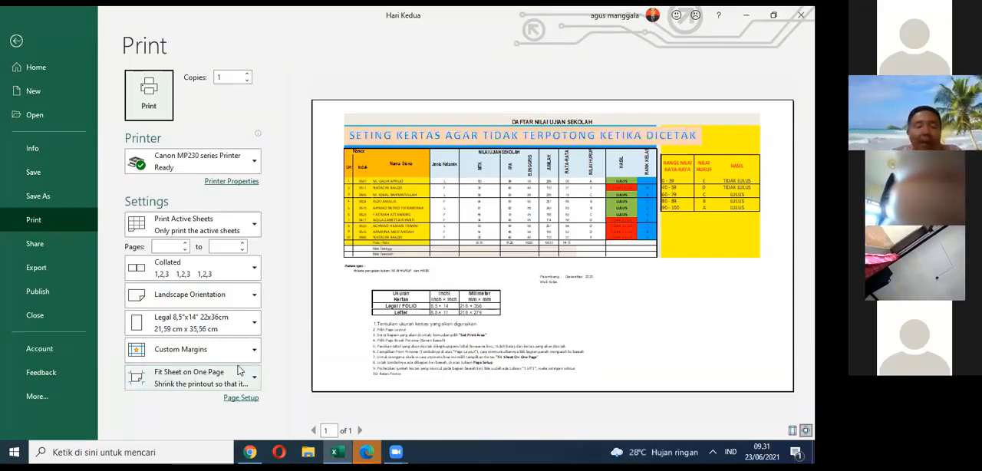
left_click(408, 182)
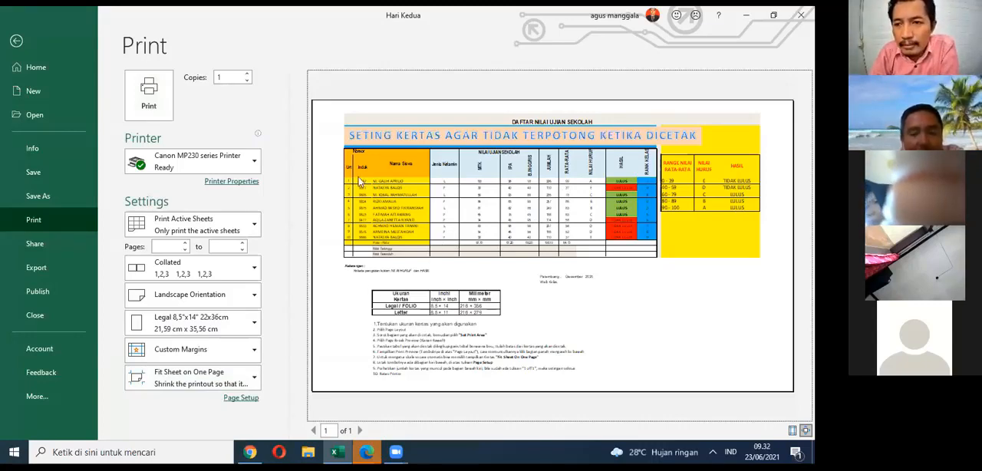
left_click(236, 353)
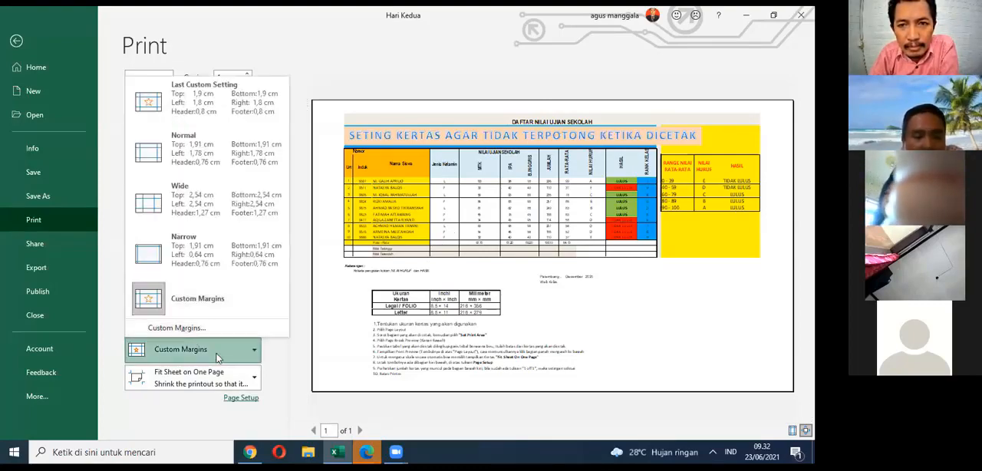
left_click(245, 366)
left_click(291, 359)
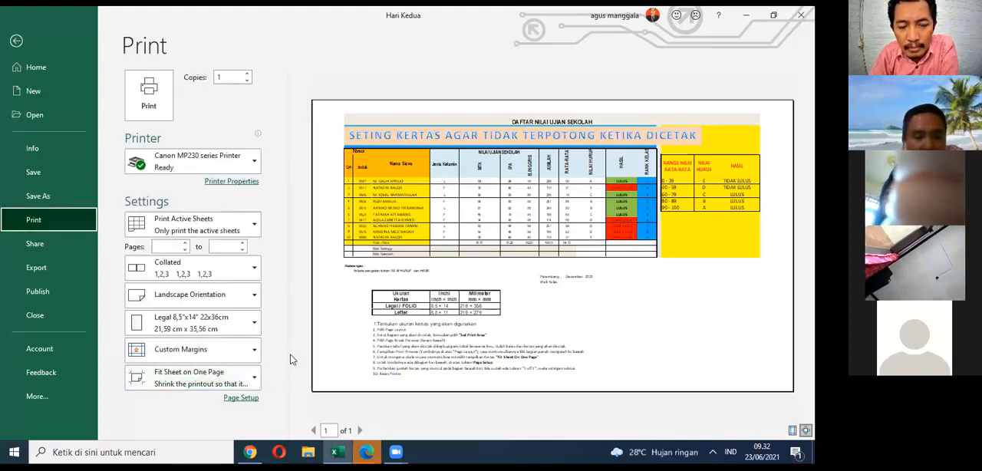
left_click(222, 356)
left_click(197, 303)
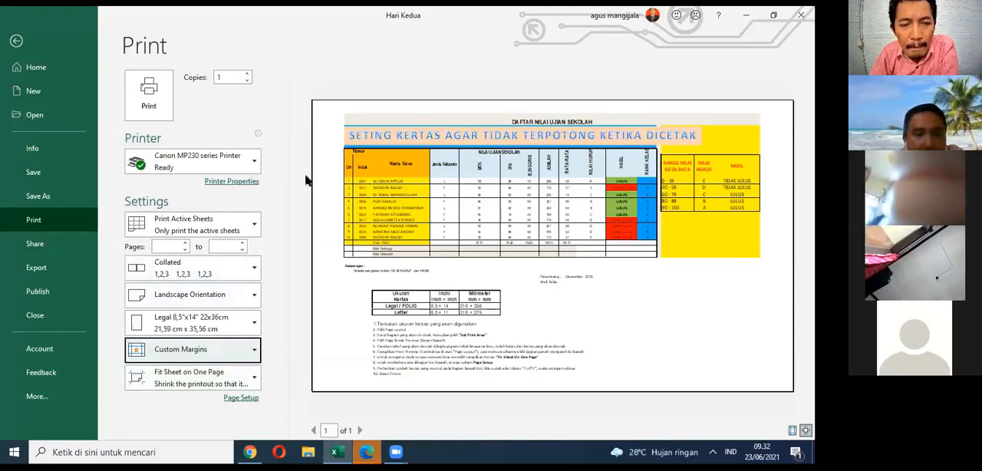
Step: Set custom left and right page margins of 0,5 cm in Page Setup
left_click(199, 349)
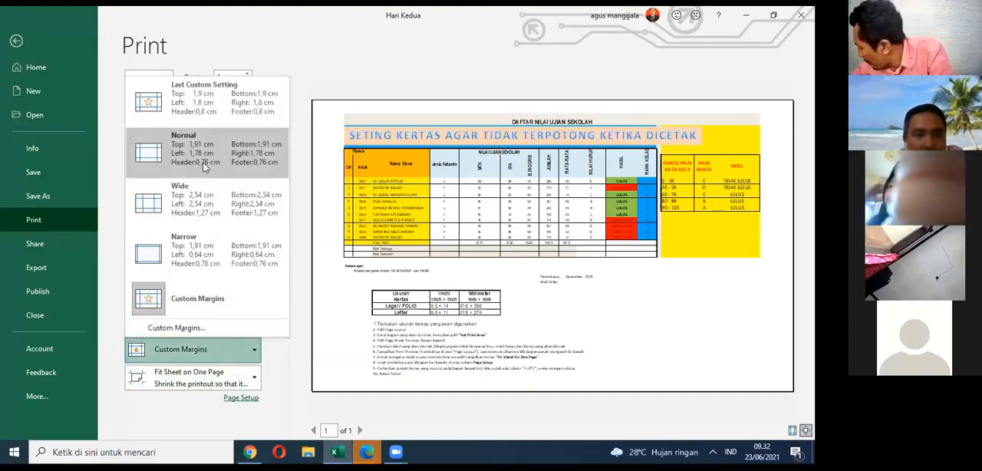
left_click(171, 327)
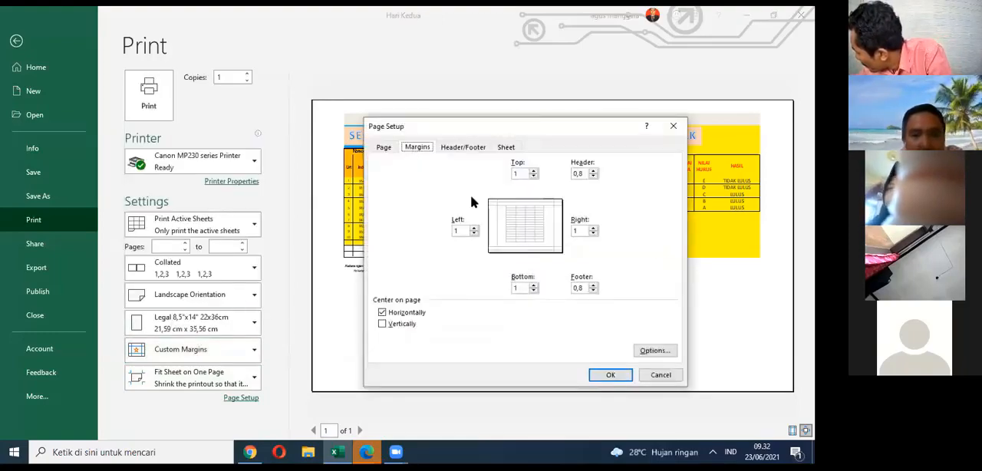
left_click(473, 231)
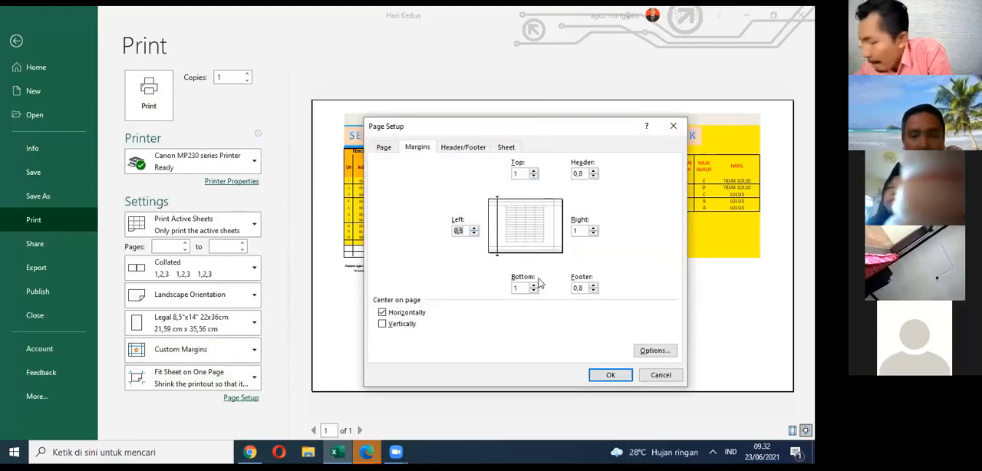
left_click(594, 234)
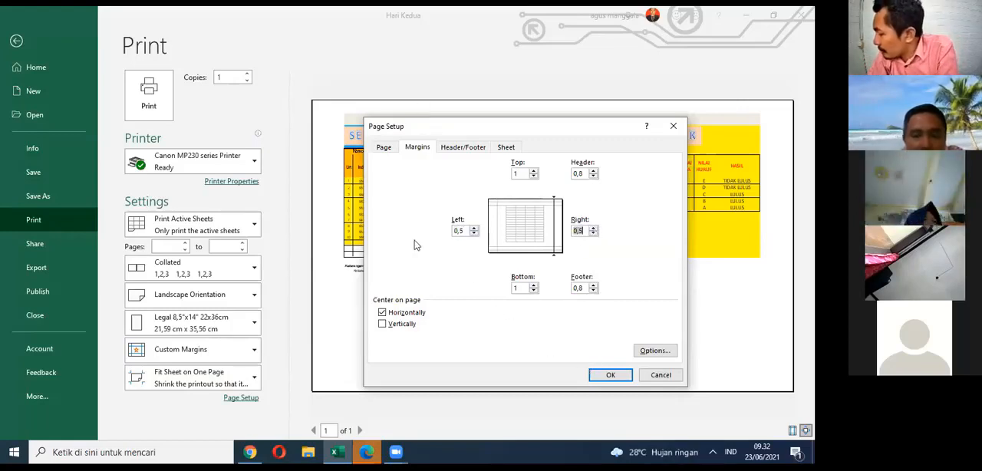
Step: Compare the page layout with horizontal centering off and on, leave it on, and apply the page setup
left_click_drag(420, 130, 532, 99)
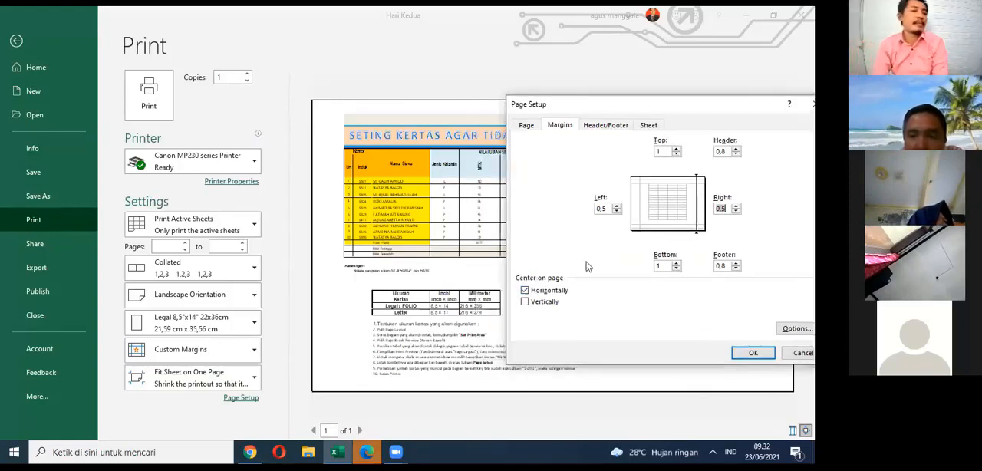
left_click(525, 292)
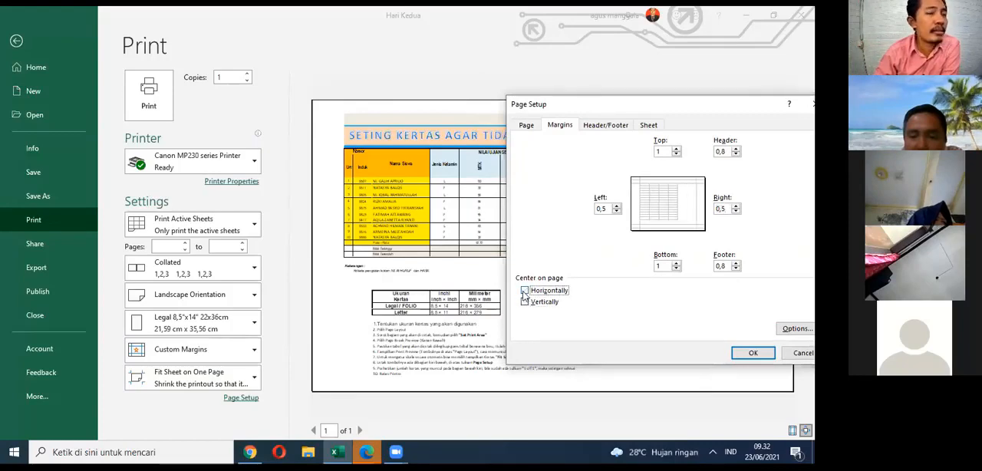
left_click(525, 292)
left_click(524, 291)
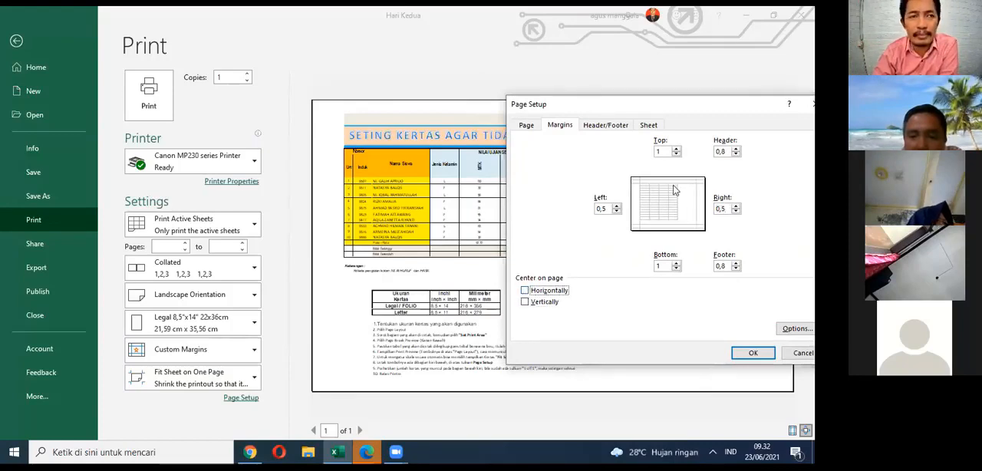
left_click(524, 291)
left_click(525, 291)
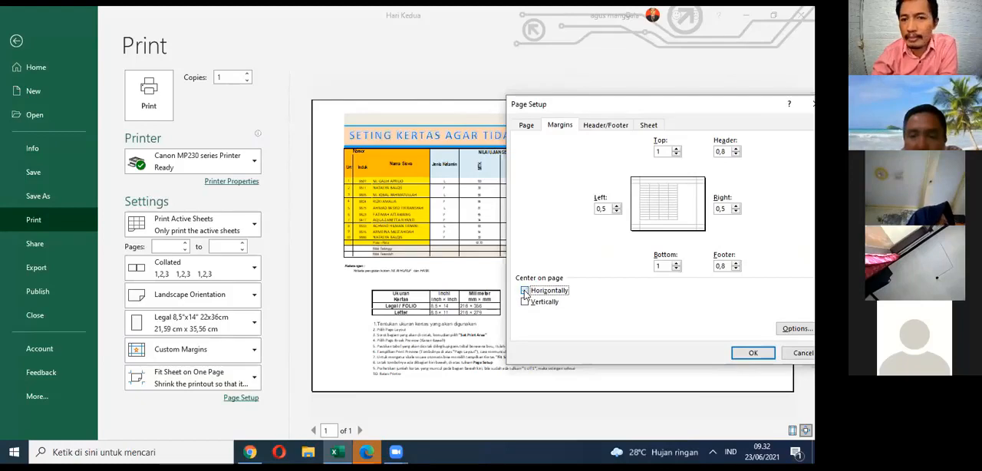
left_click(525, 292)
left_click(525, 292)
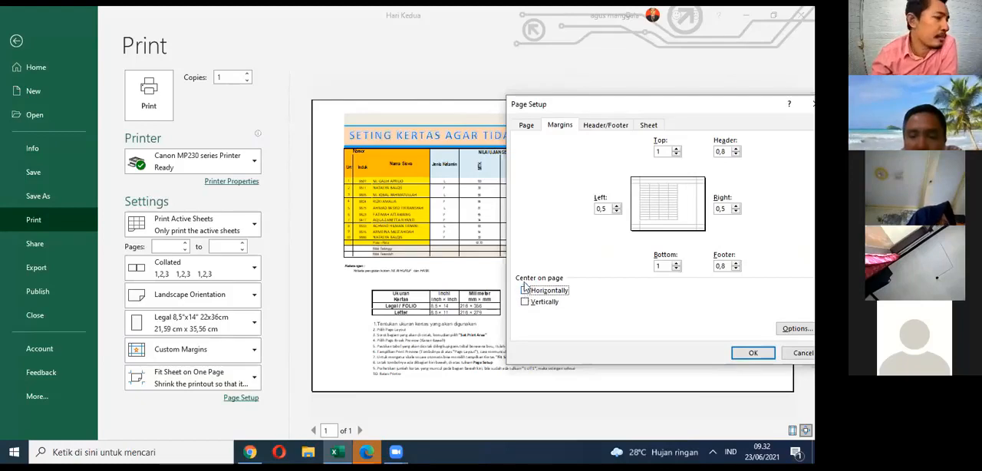
left_click(524, 292)
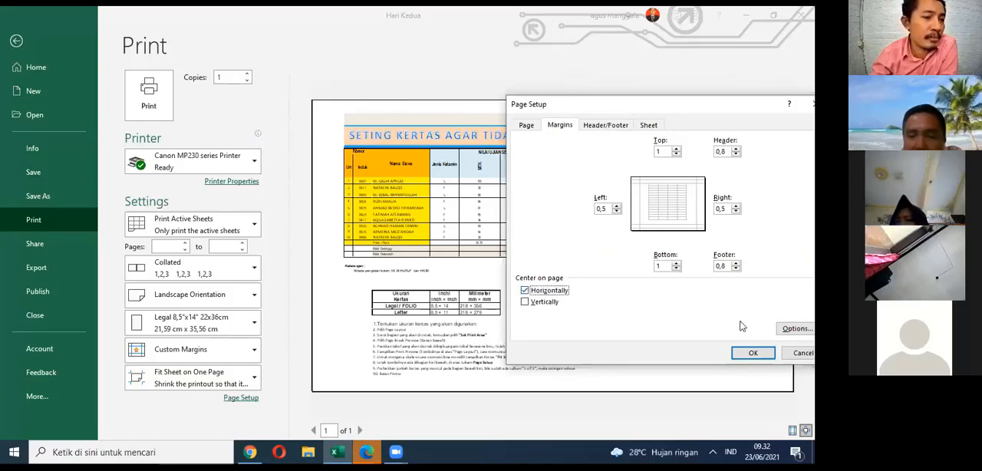
left_click(746, 357)
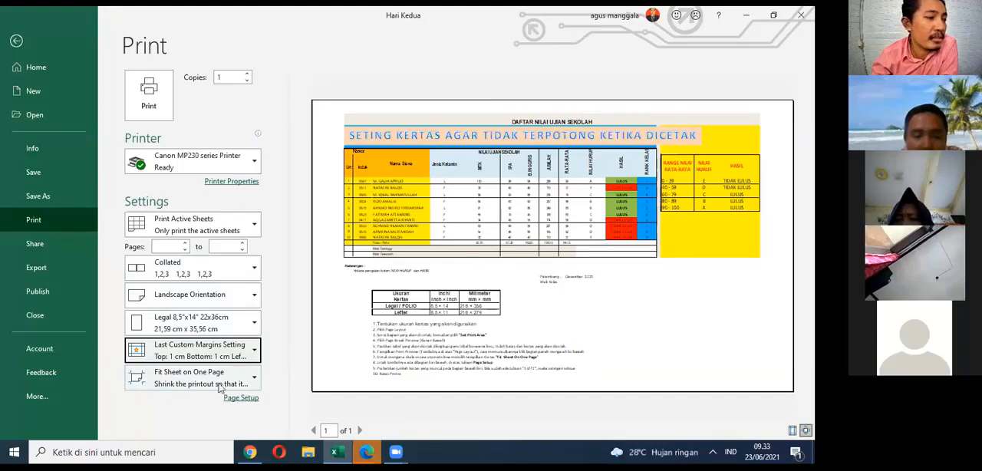
Step: Choose Microsoft Print to PDF as the printer
left_click(319, 430)
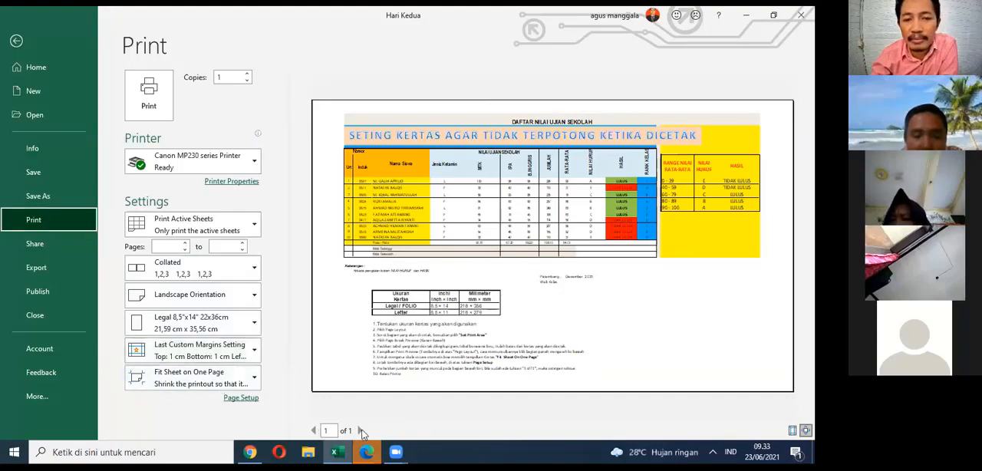
left_click(184, 161)
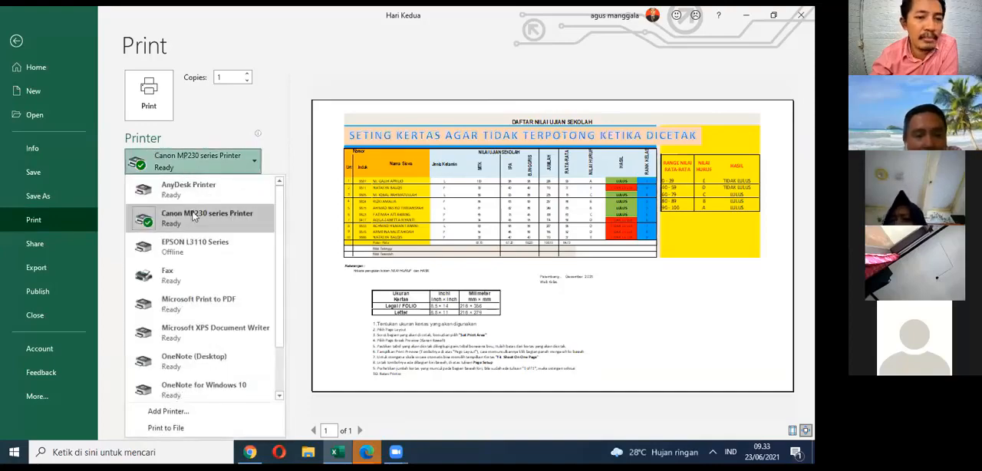
scroll(193, 217, "down", 2)
scroll(223, 239, "up", 2)
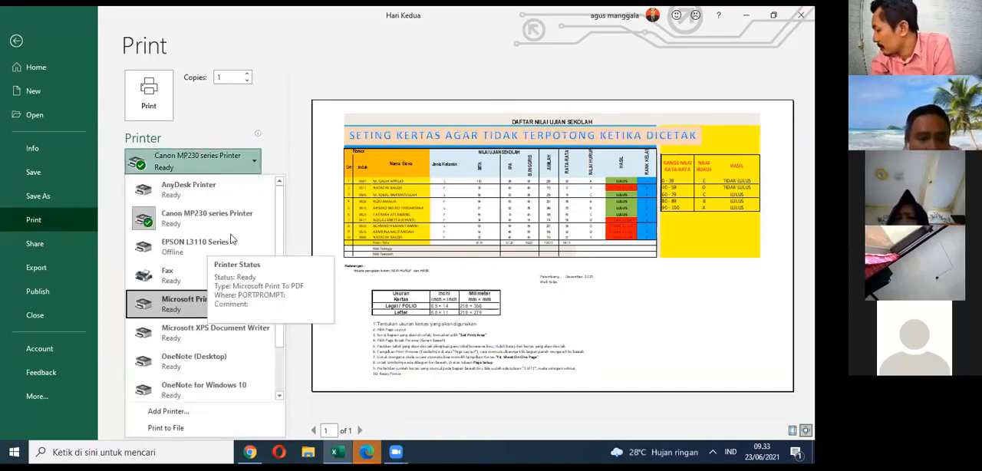
left_click(215, 301)
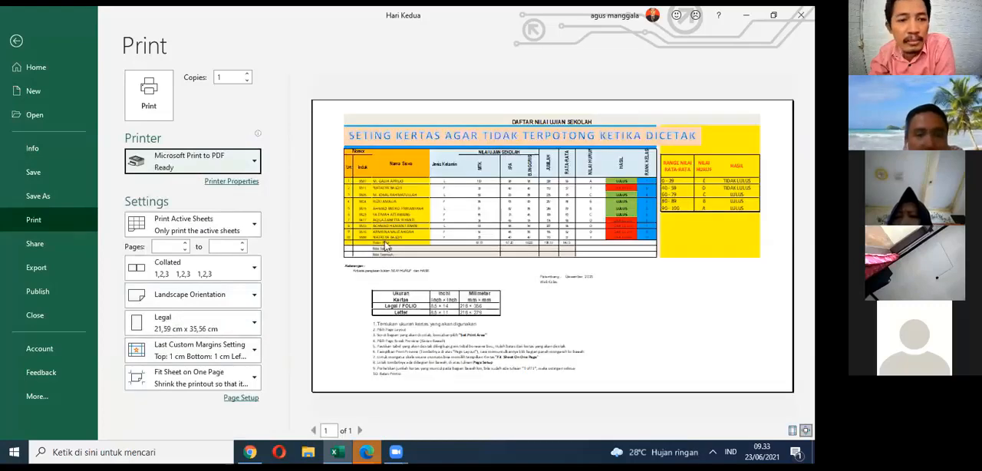
Step: Print the sheet to a PDF file named Contoh Hasil Print on the Desktop
left_click(154, 117)
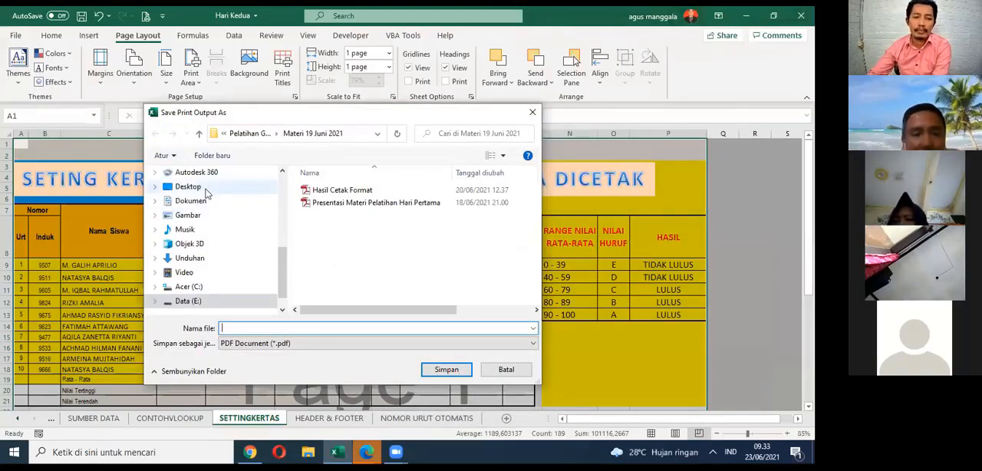
left_click(206, 192)
left_click(300, 329)
type("Contoh Hasil Print")
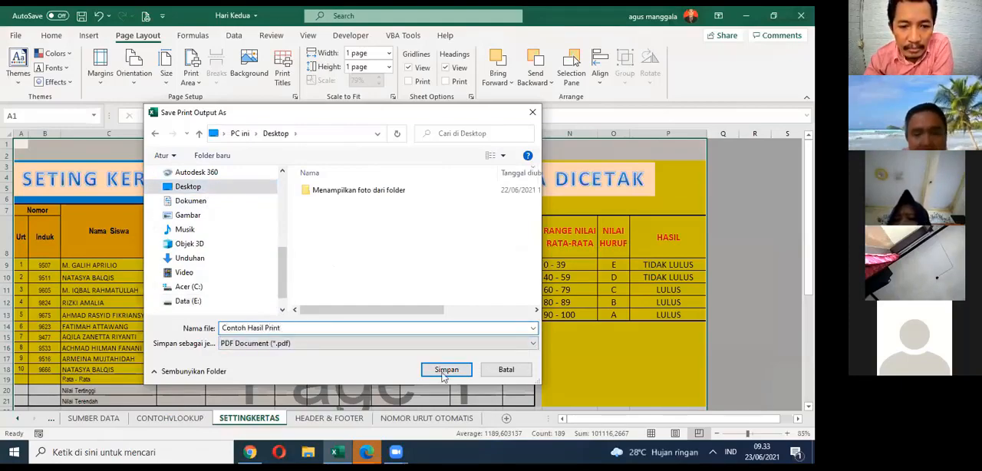
left_click(443, 373)
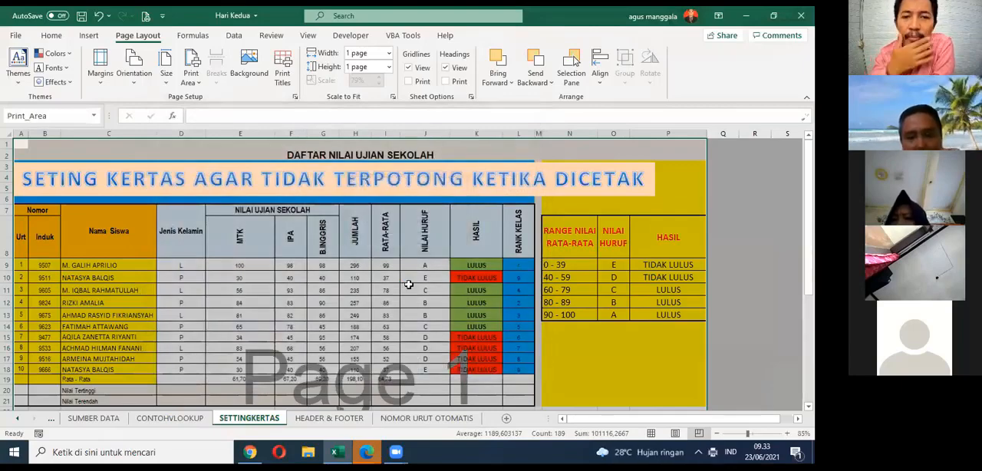
Step: Open Contoh Hasil Print from the desktop in Adobe Reader and inspect the page at different zoom levels
key("super+d")
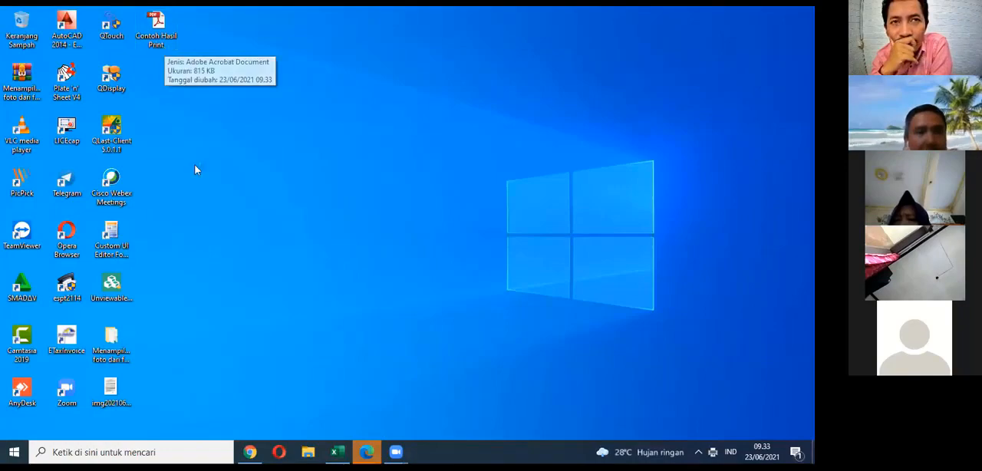
double_click(165, 23)
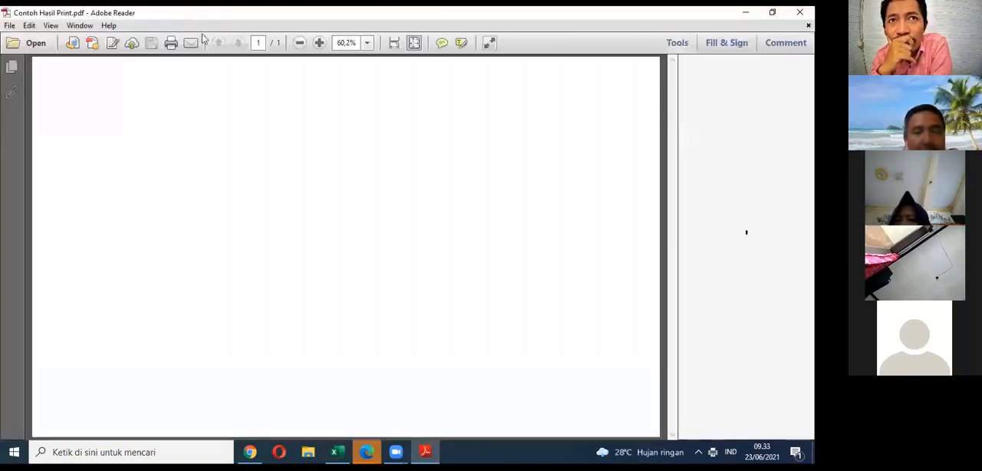
left_click(300, 43)
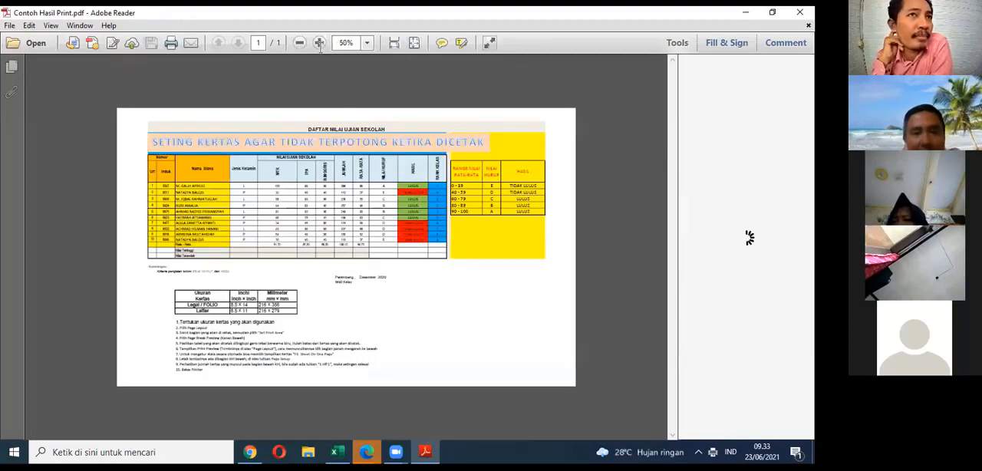
left_click(320, 43)
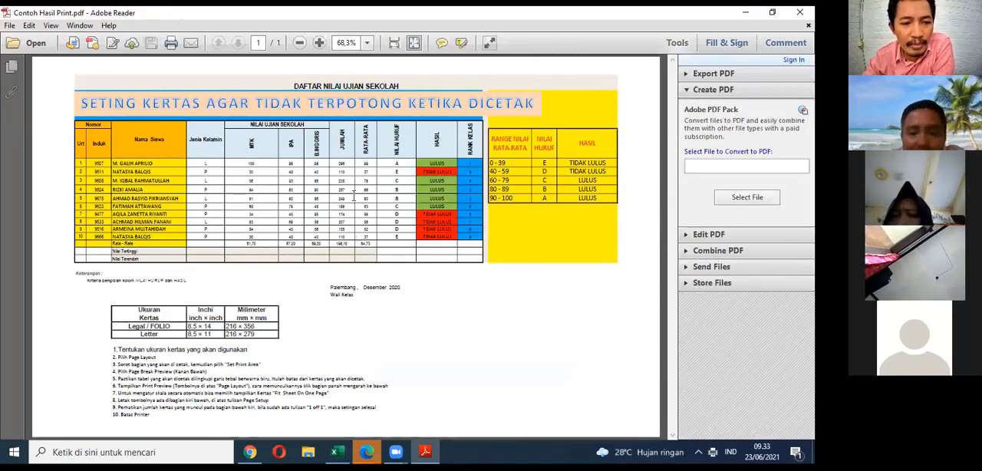
Step: Switch back to the Hari Kedua workbook in Excel and save it
left_click(335, 452)
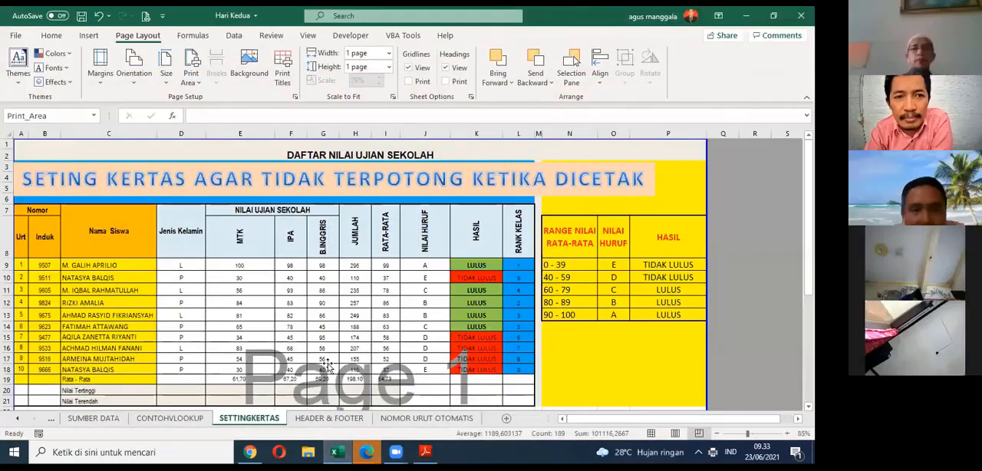
left_click(325, 366)
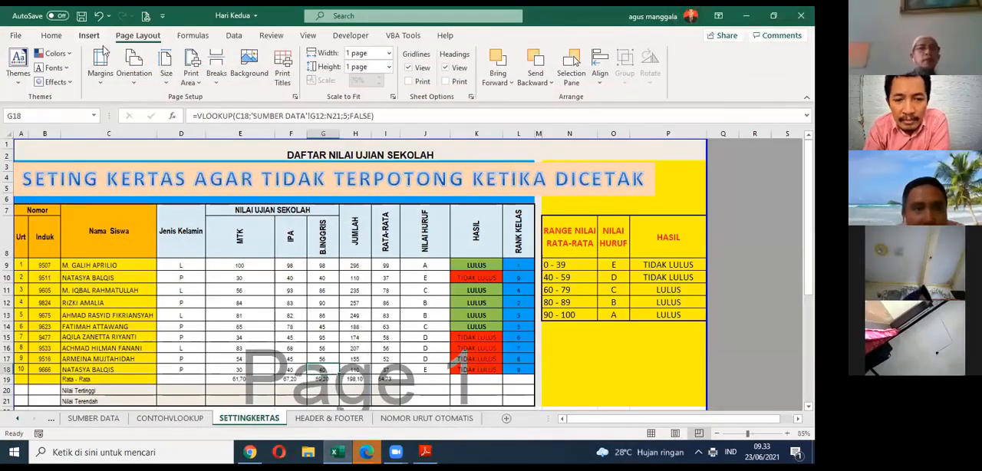
left_click(83, 16)
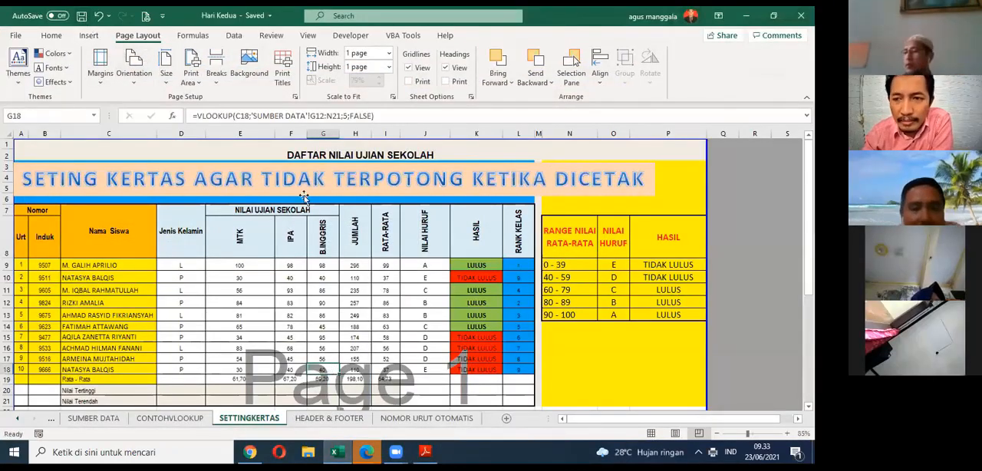
left_click(220, 241)
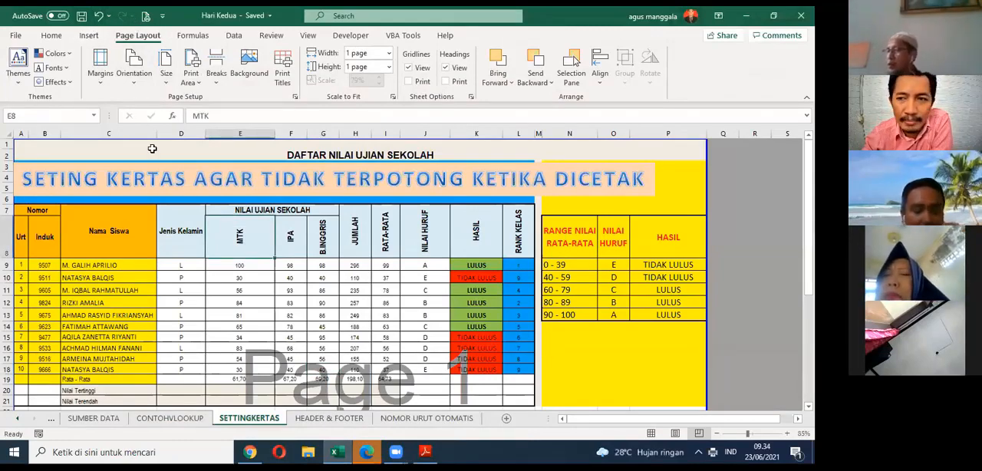
Step: Reopen the print preview and examine the available printers, including Microsoft Print to PDF
key("ctrl+p")
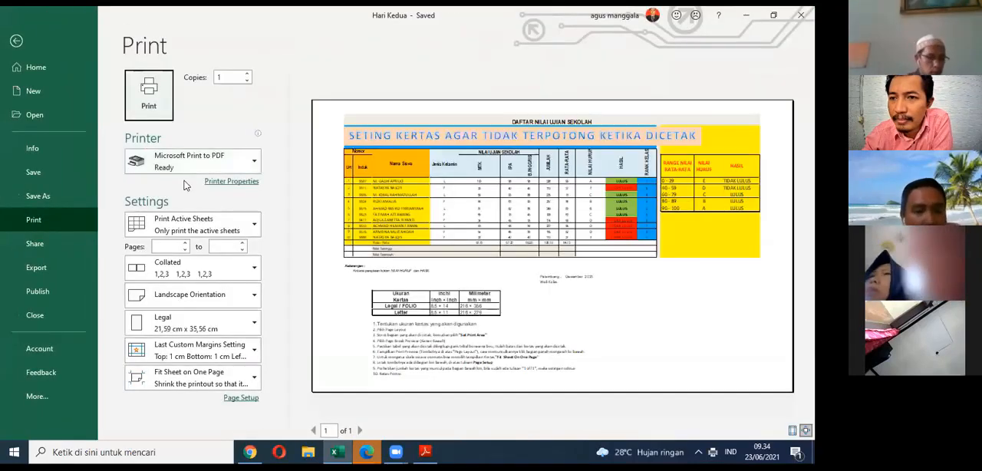
left_click(194, 170)
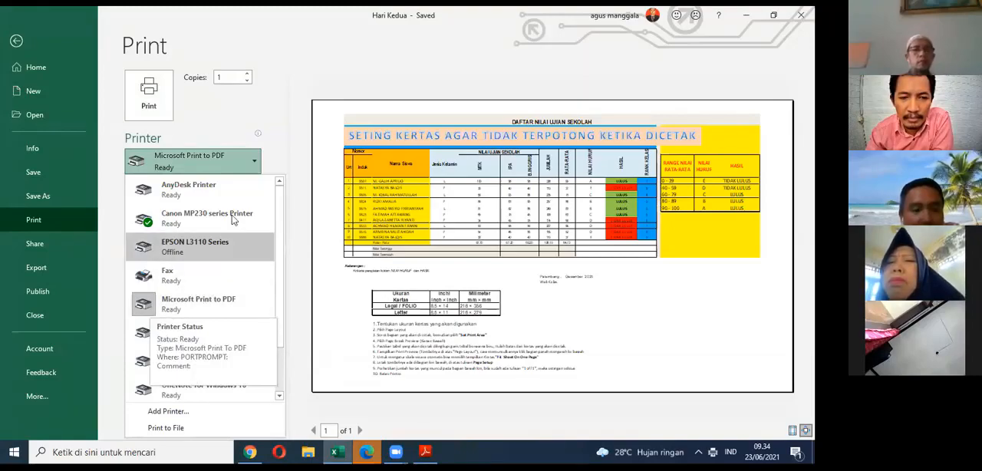
scroll(267, 213, "down", 1)
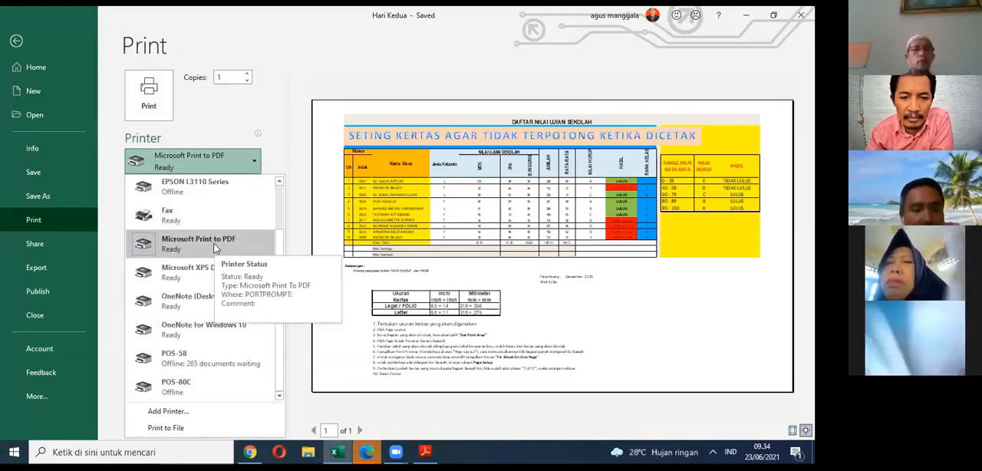
scroll(215, 248, "up", 1)
left_click(240, 122)
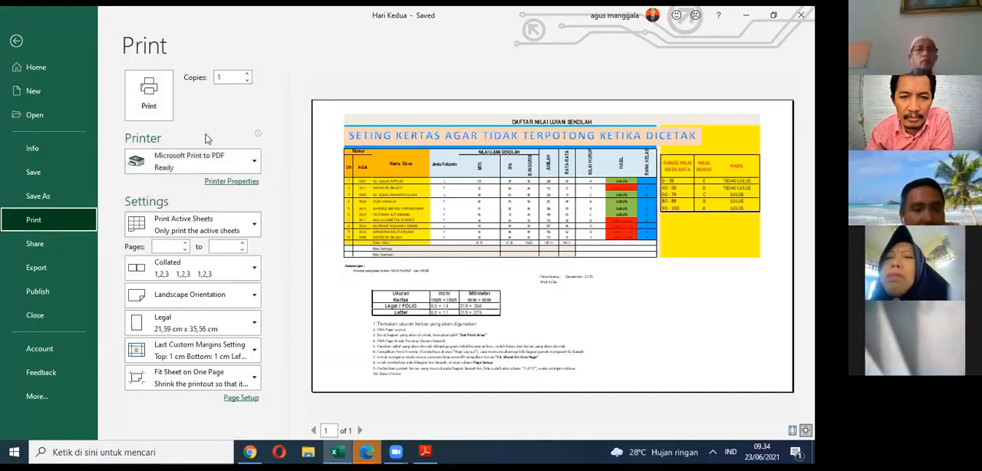
left_click(164, 162)
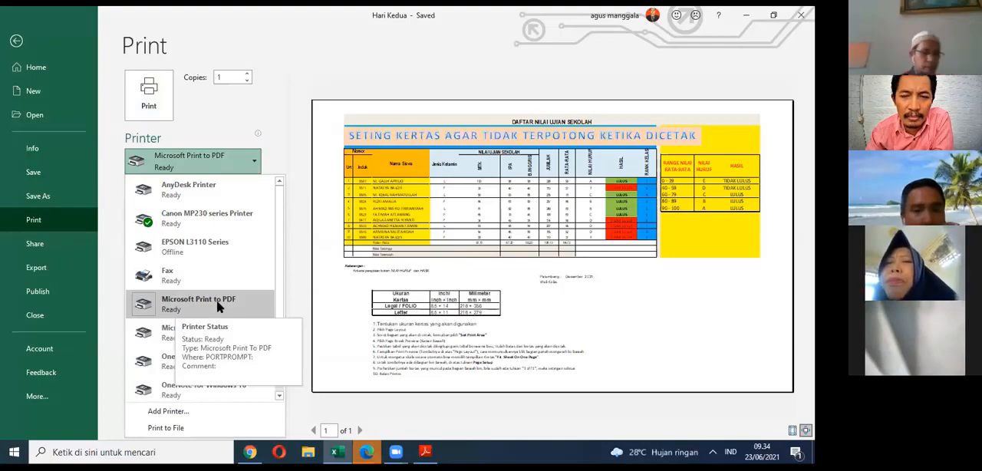
left_click(269, 92)
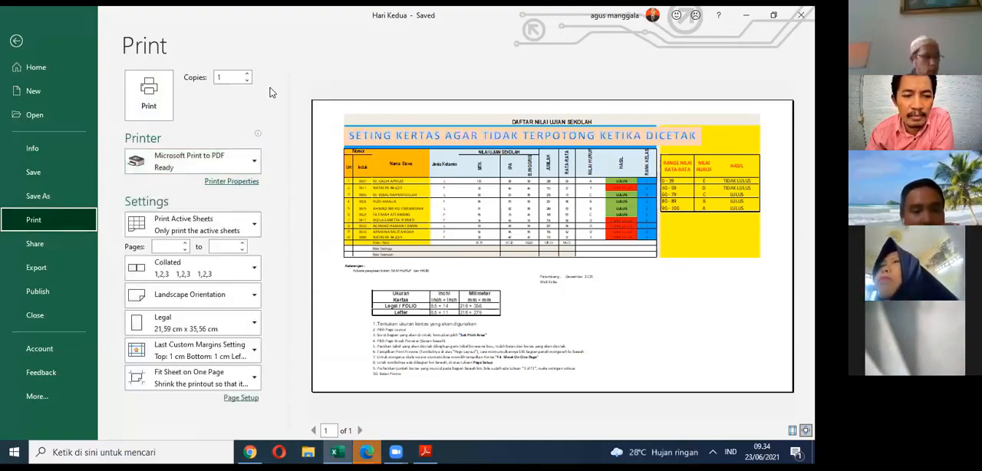
left_click(255, 161)
Step: Check the Contoh Hasil Print PDF in Adobe Reader again and return to the SETTINGKERTAS sheet in Excel
left_click(425, 452)
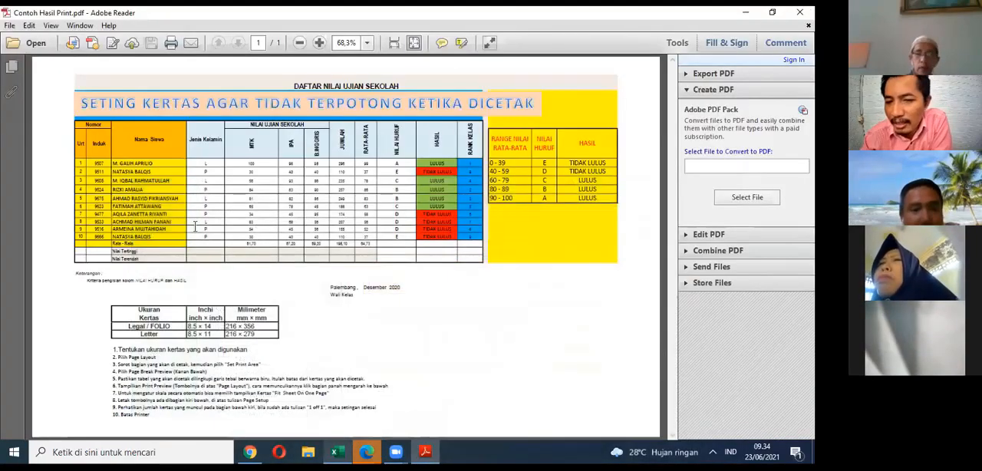
left_click(337, 452)
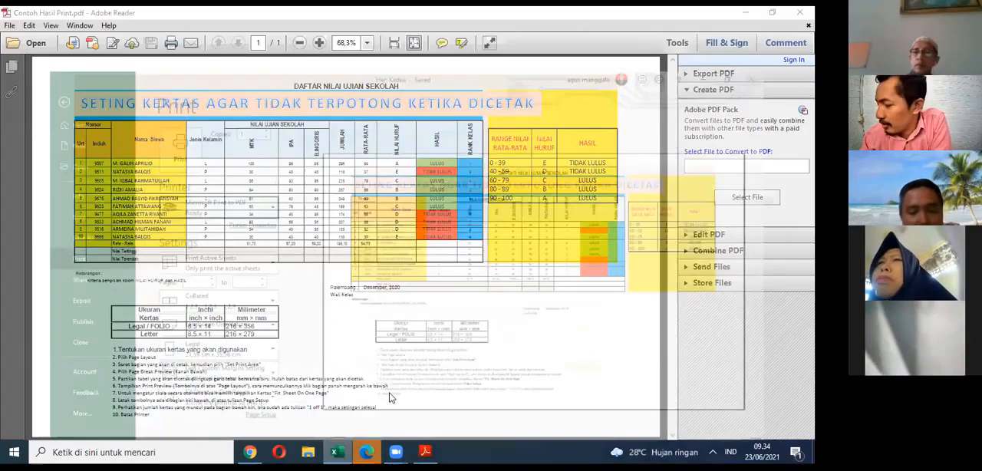
left_click(390, 397)
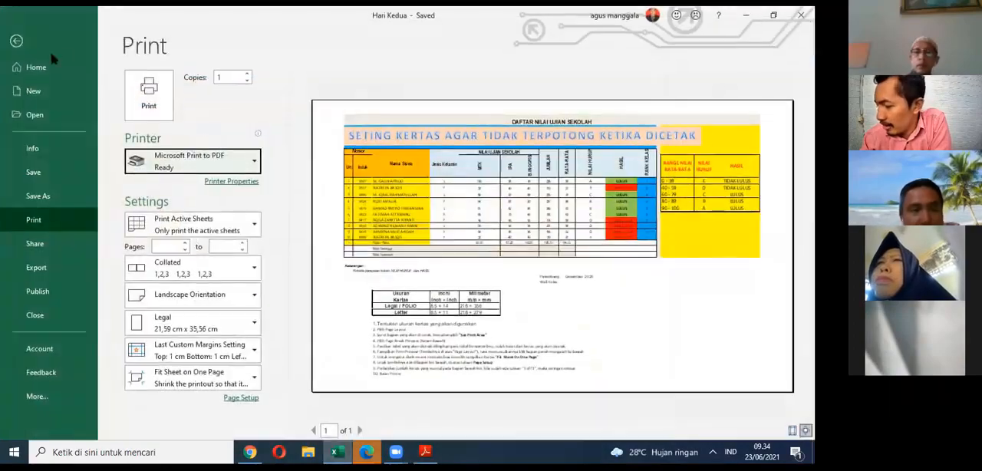
left_click(16, 41)
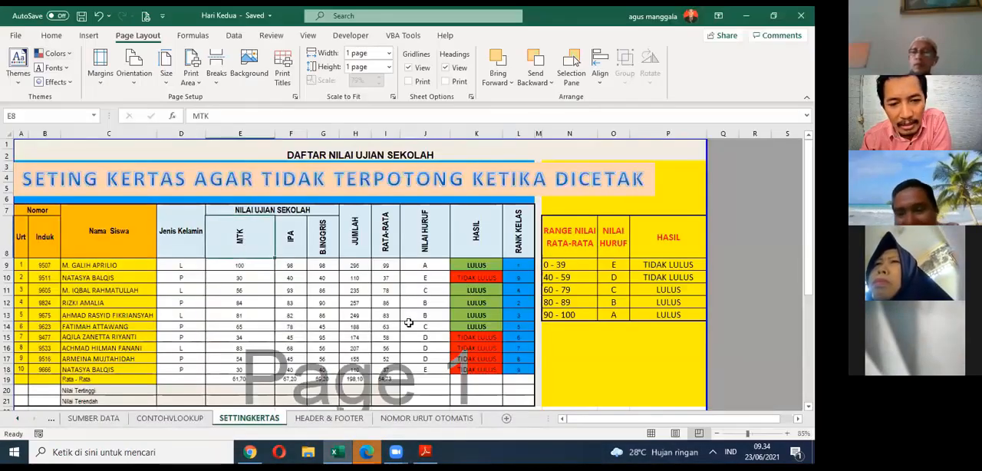
Step: Clear the "10. Batas Printer" line from the end of the printing instructions on the SETTINGKERTAS sheet
scroll(353, 257, "down", 2)
scroll(353, 255, "up", 2)
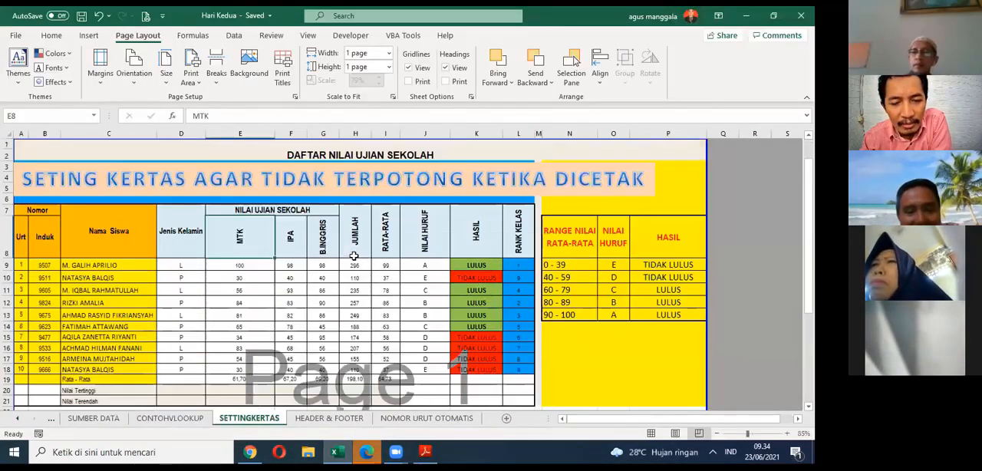
scroll(354, 256, "down", 3)
scroll(353, 255, "up", 3)
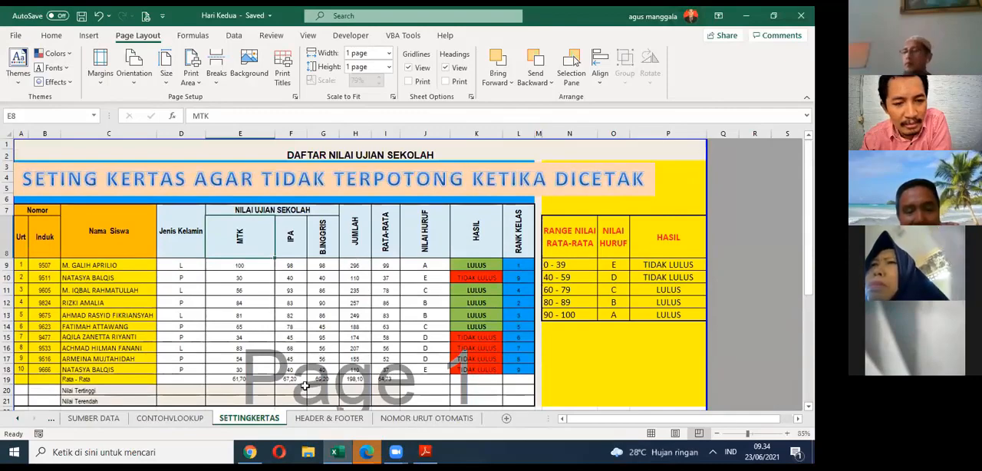
scroll(307, 302, "down", 7)
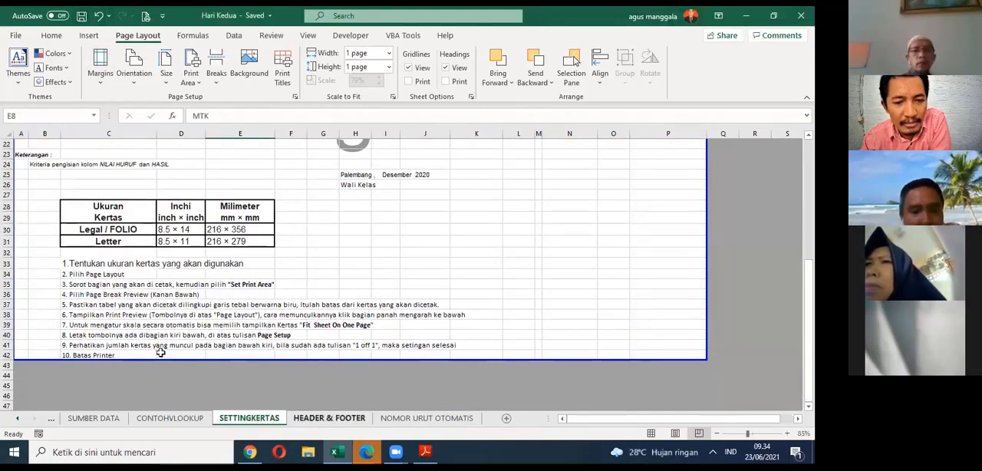
left_click(73, 355)
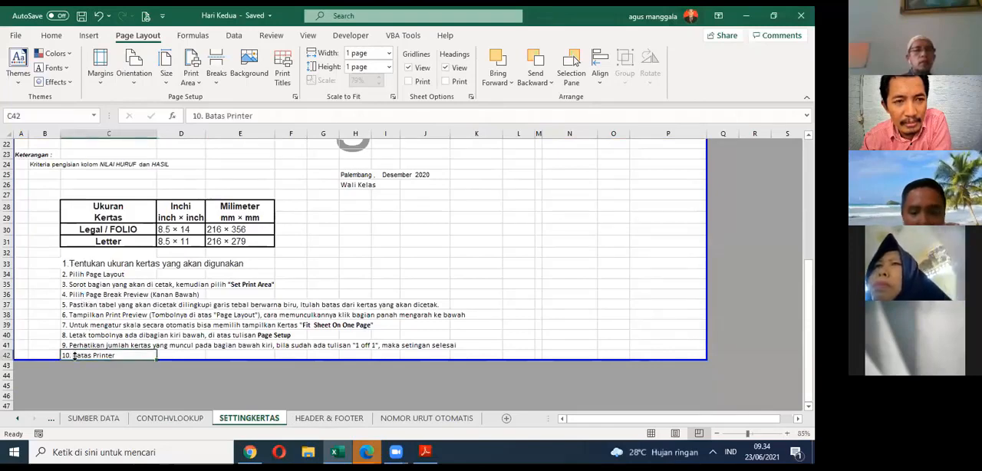
key("Delete")
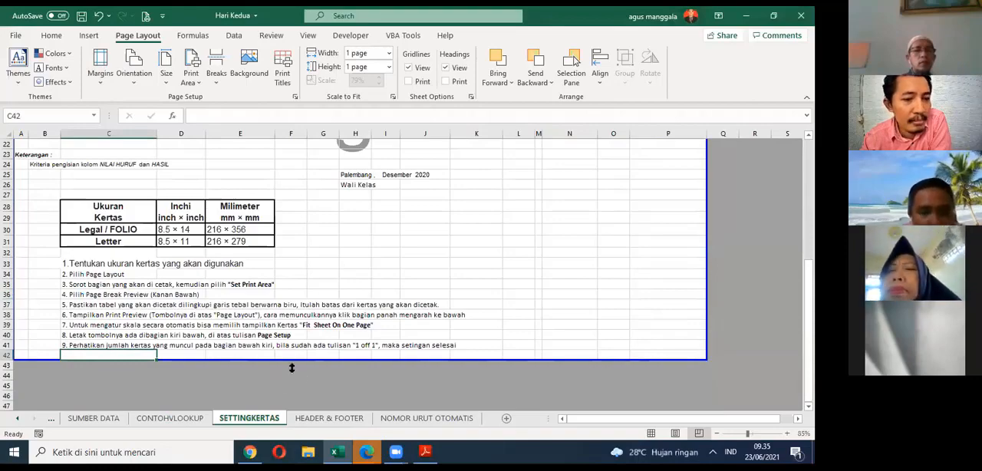
left_click(414, 229)
Step: Briefly check the HEADER & FOOTER sheet, then open the custom header editor from the print page setup of SETTINGKERTAS
left_click(329, 418)
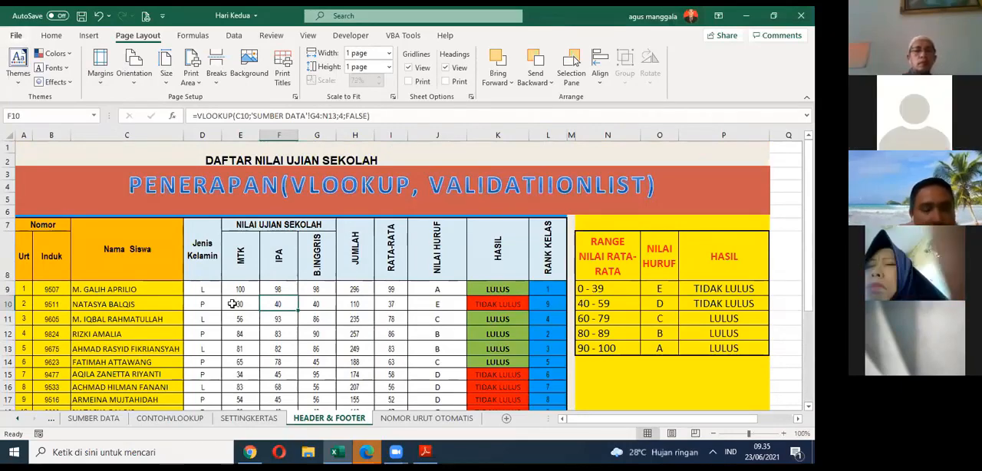
left_click(269, 418)
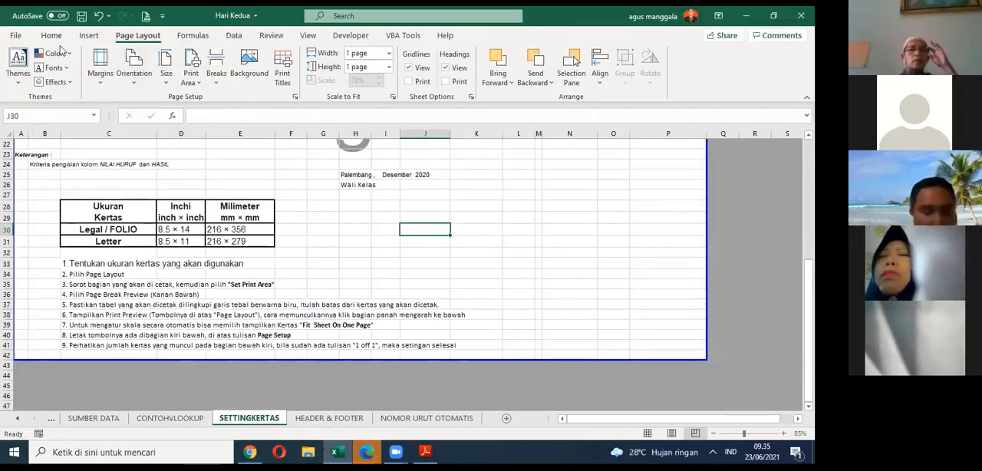
key("ctrl+p")
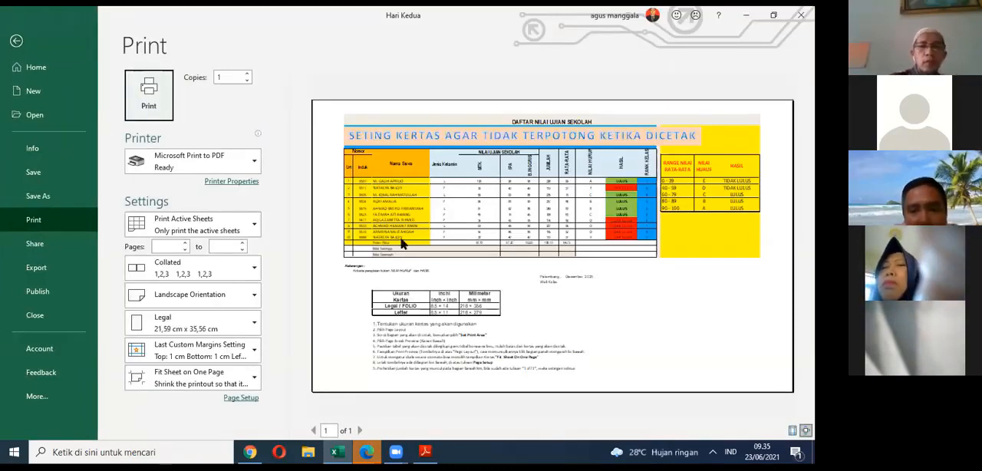
left_click(244, 399)
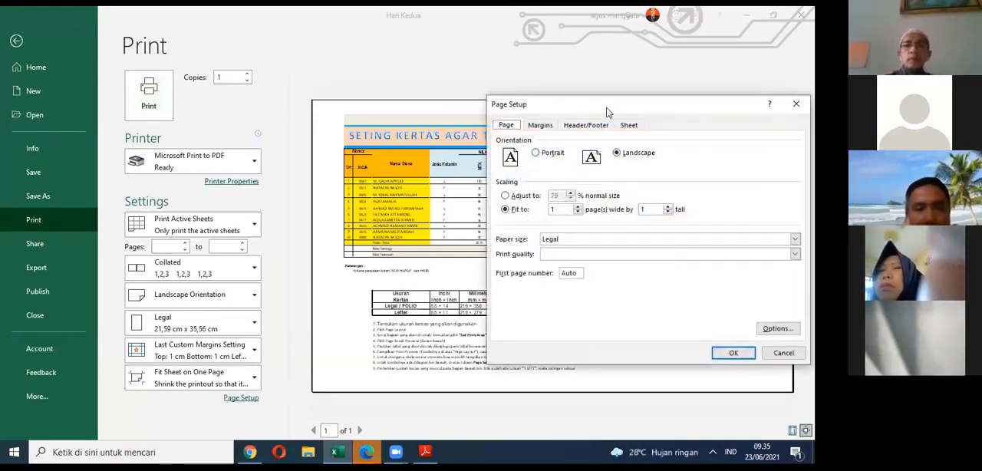
left_click_drag(611, 115, 241, 92)
left_click(217, 105)
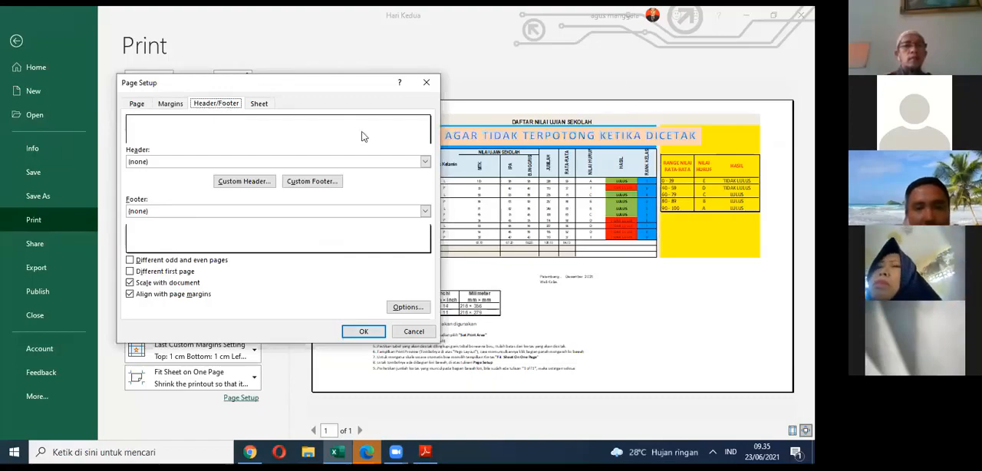
left_click(253, 186)
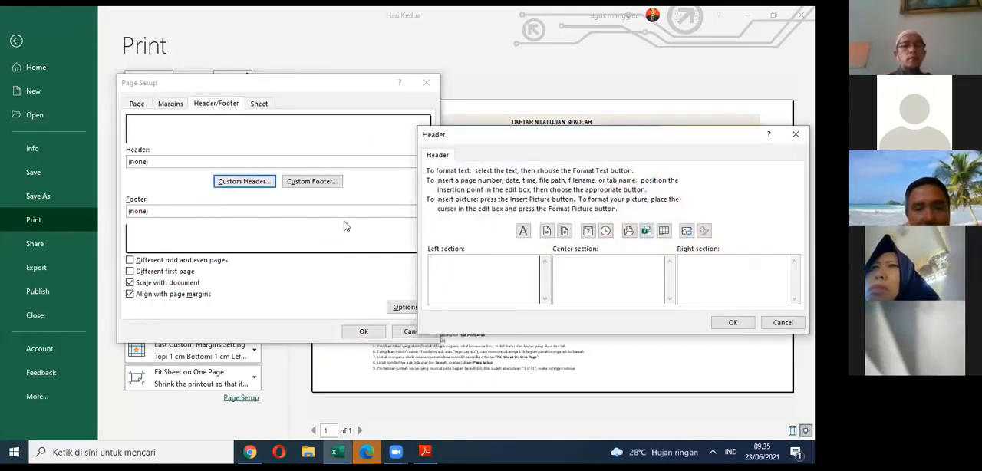
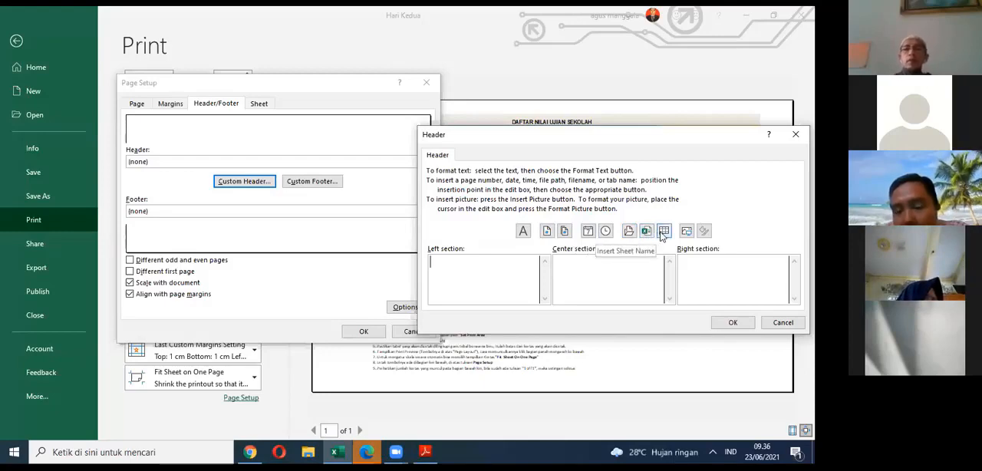
Step: Insert the sheet name in the header's left section and the file path in its center section
left_click(663, 233)
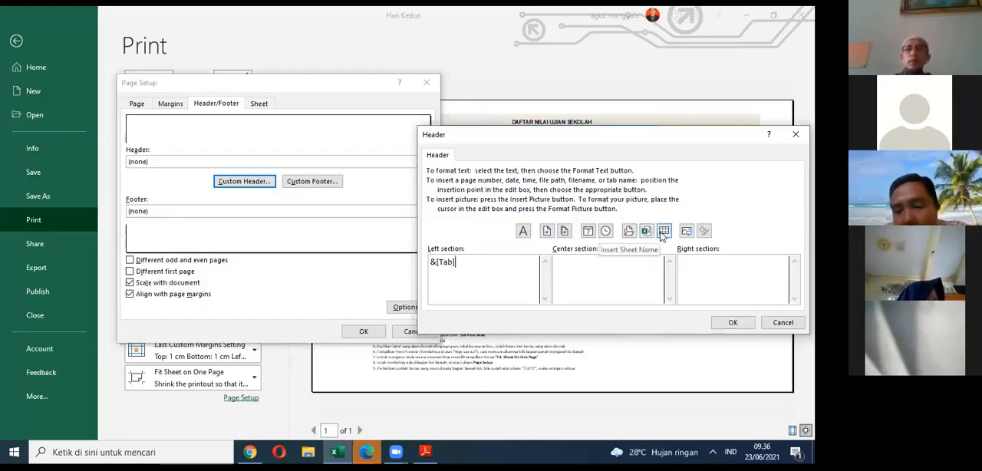
left_click(619, 260)
left_click(629, 230)
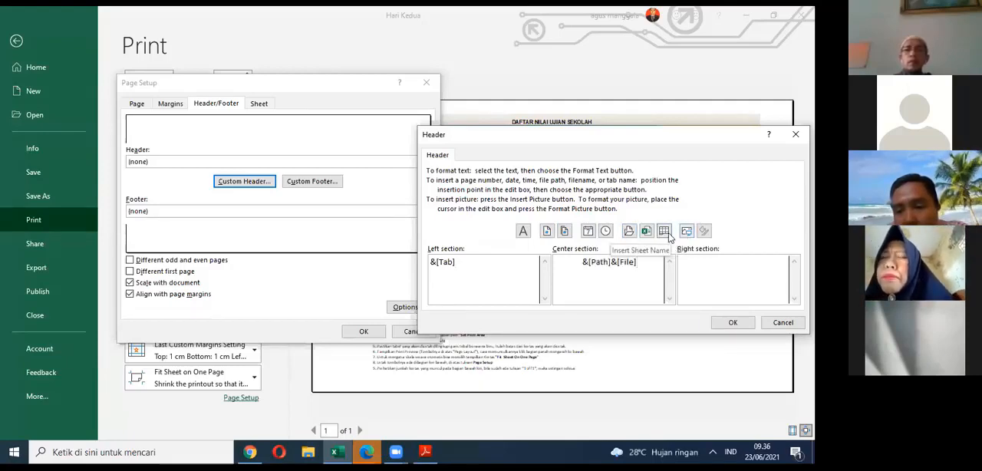
Step: Insert the file name in the header's right section in place of the sheet name, and apply the custom header
left_click(689, 263)
left_click(664, 231)
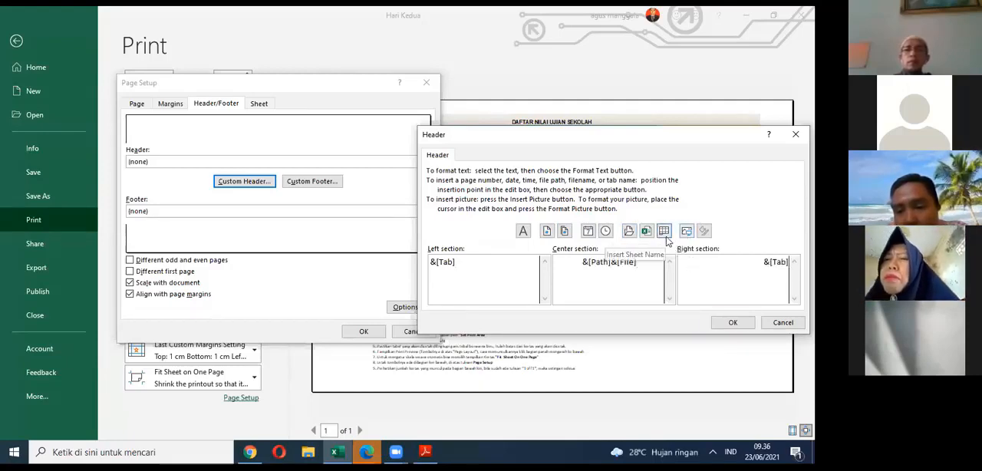
key("Delete")
key("Delete")
key("Delete")
key("Delete")
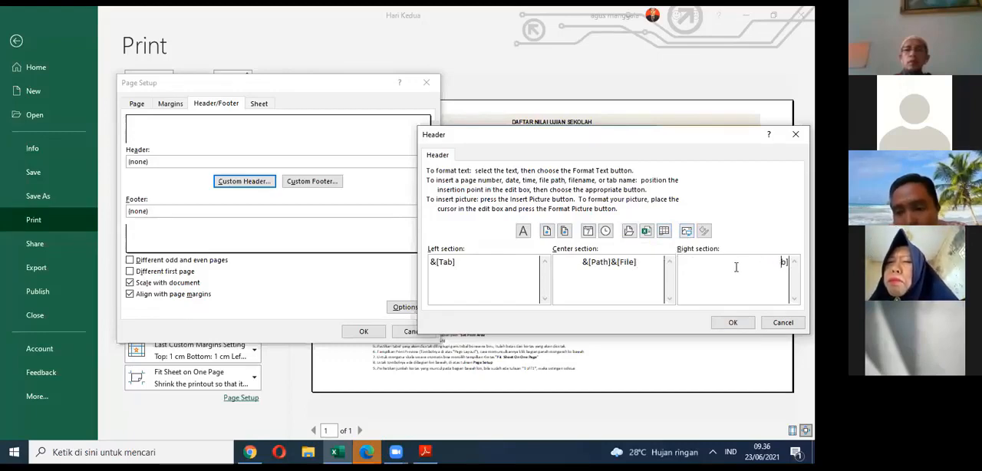
left_click(646, 236)
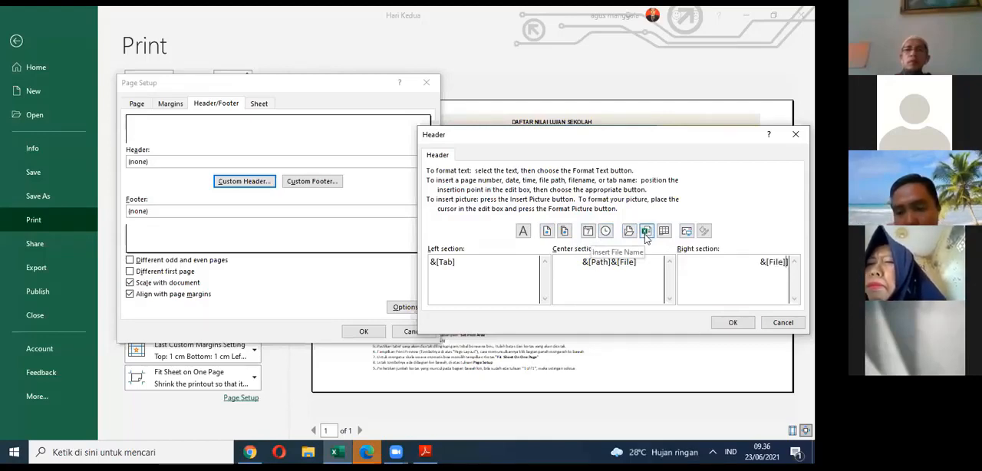
left_click(733, 323)
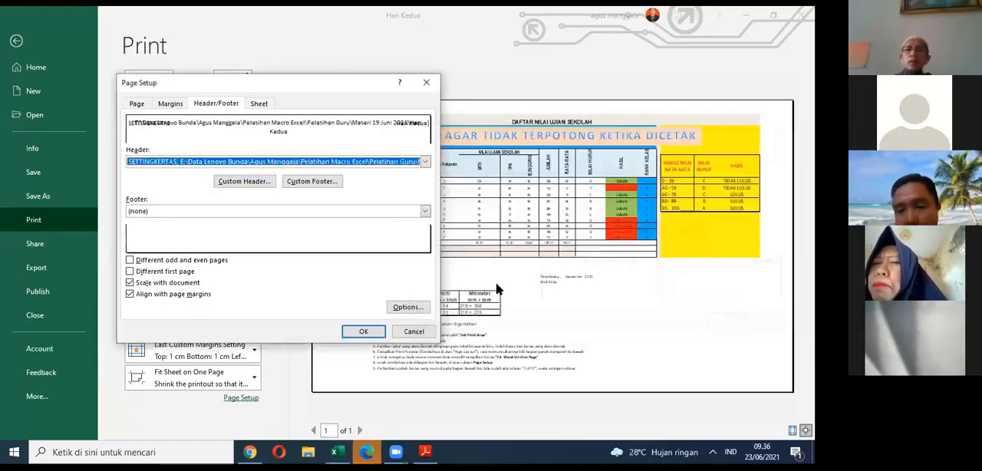
left_click(364, 332)
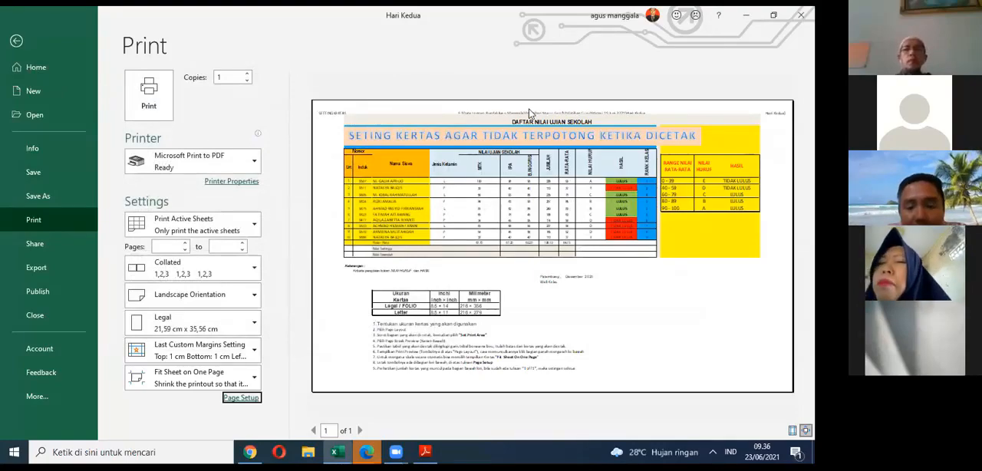
Step: Return to the SETTINGKERTAS sheet and nudge the "SETING KERTAS AGAR TIDAK TERPOTONG KETIKA DICETAK" banner slightly down
left_click(17, 40)
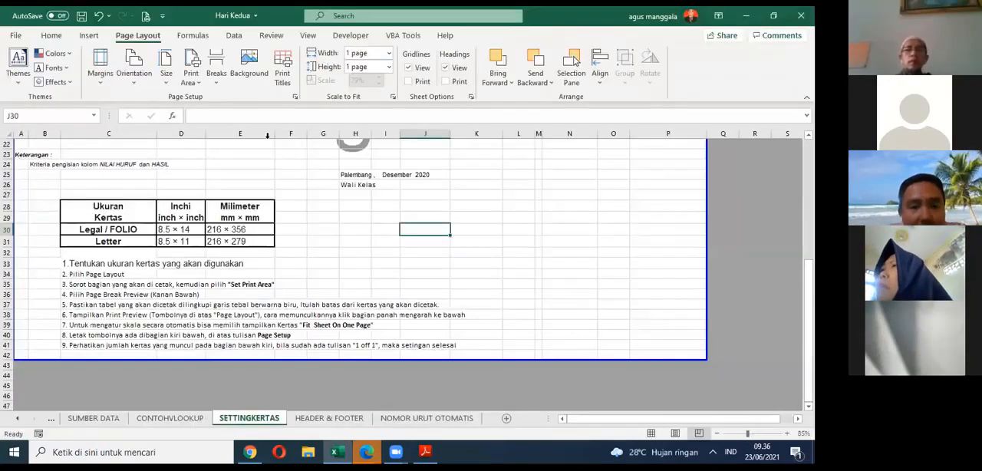
scroll(314, 174, "up", 7)
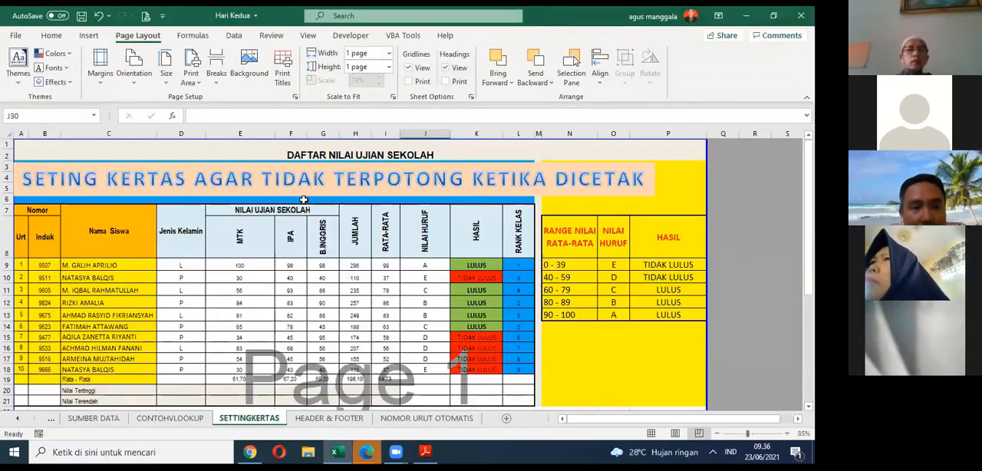
left_click(306, 194)
key("Down")
key("Down")
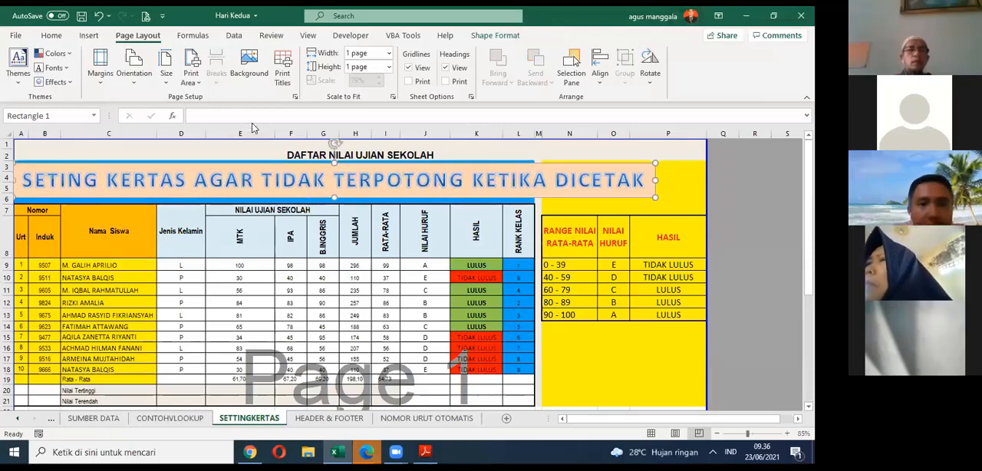
left_click(694, 187)
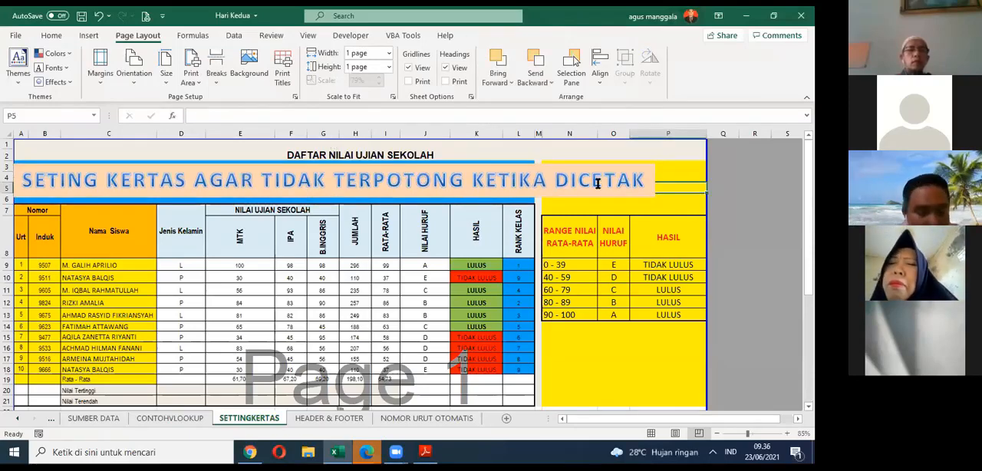
Step: Try to print the sheet with Microsoft Print to PDF, replacing Contoh Hasil Print on the Desktop
key("ctrl+p")
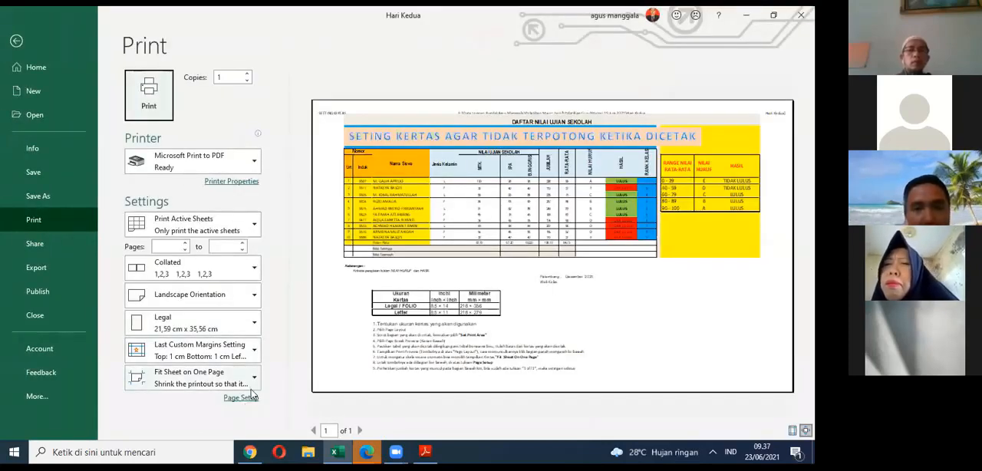
left_click(249, 385)
left_click(352, 111)
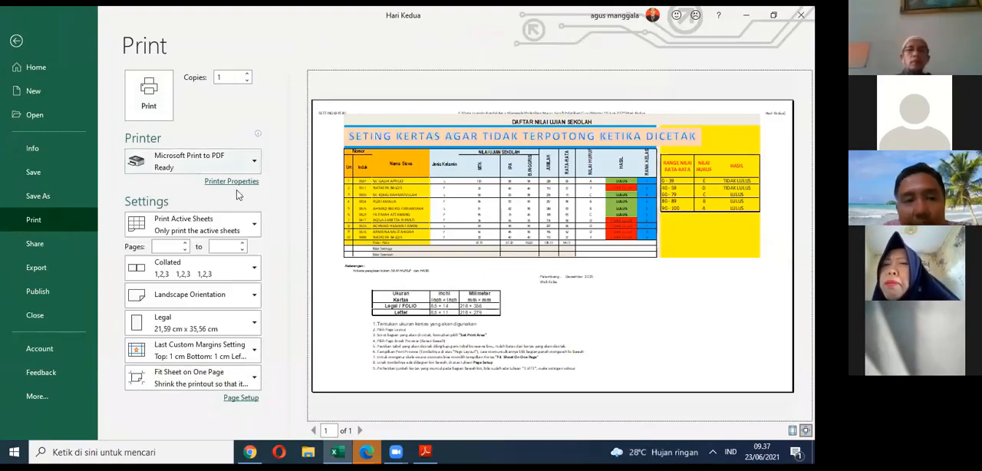
left_click(168, 115)
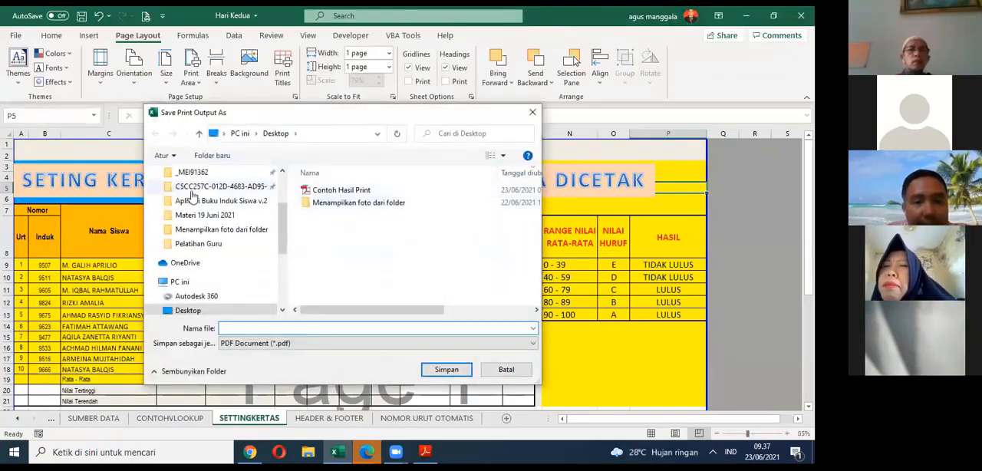
left_click(326, 190)
left_click(446, 370)
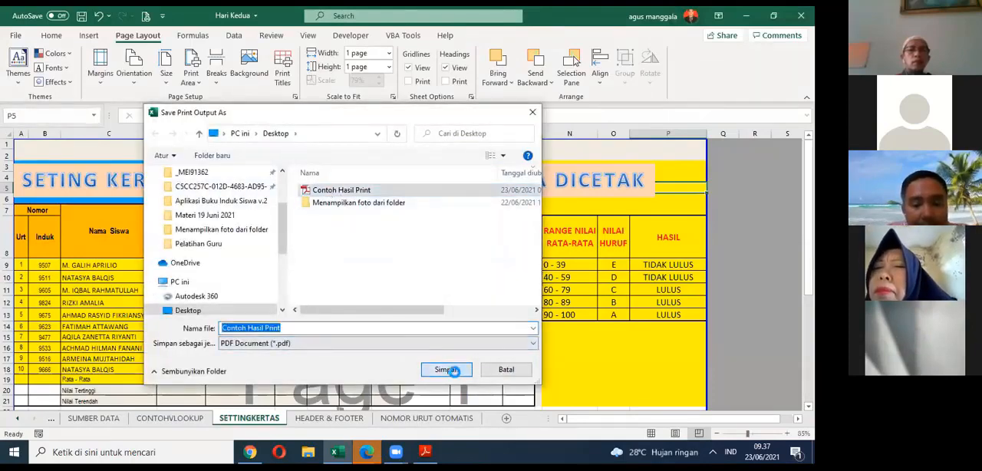
left_click(432, 230)
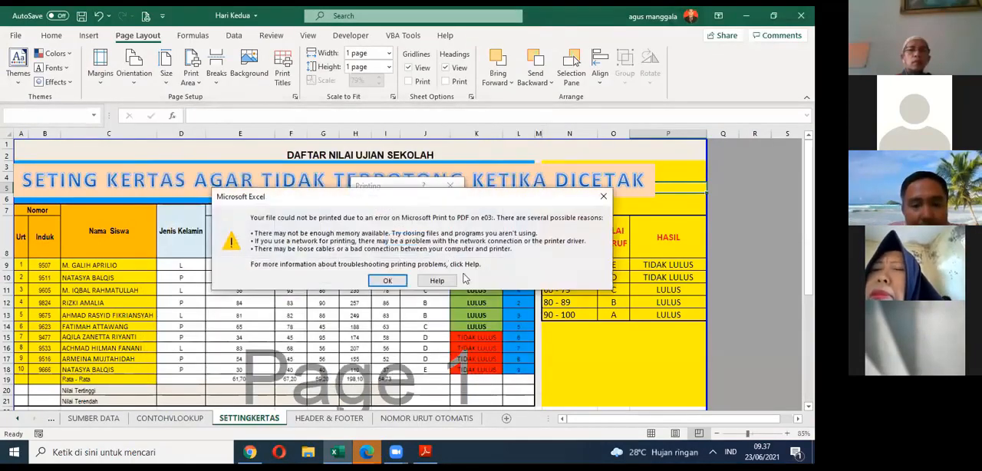
left_click(386, 281)
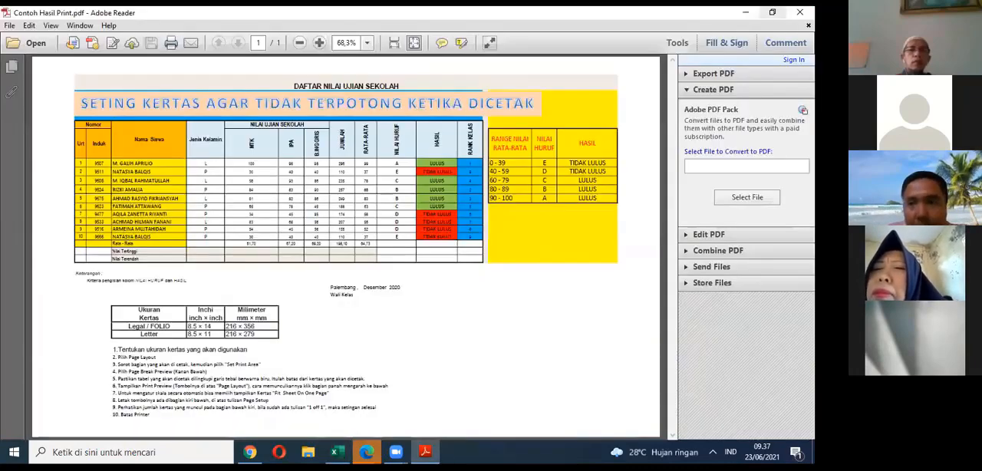
Step: Close the PDF in Adobe Reader and print the sheet from Excel to PDF, replacing Contoh Hasil Print on the Desktop
key("alt+F4")
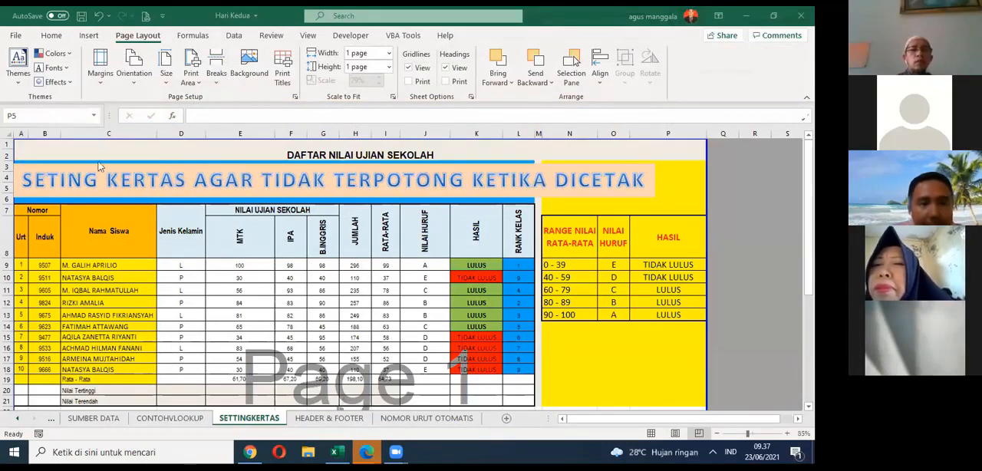
left_click(16, 35)
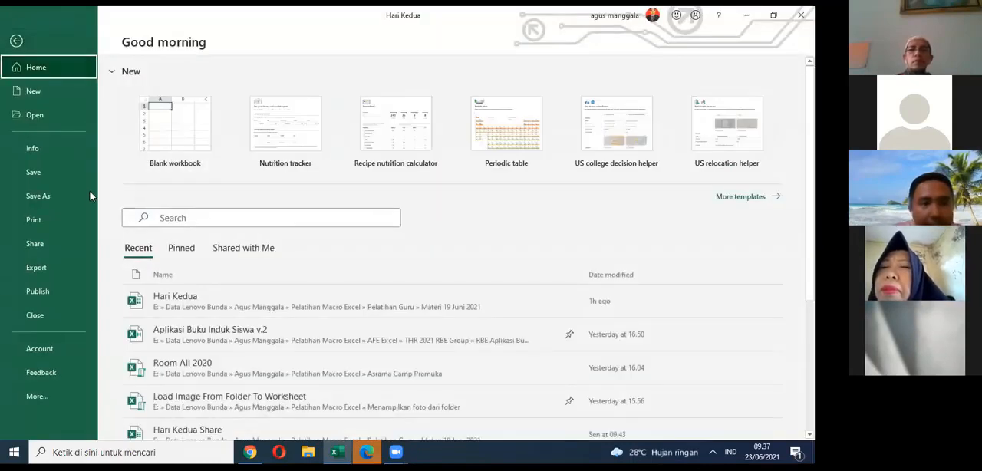
left_click(34, 219)
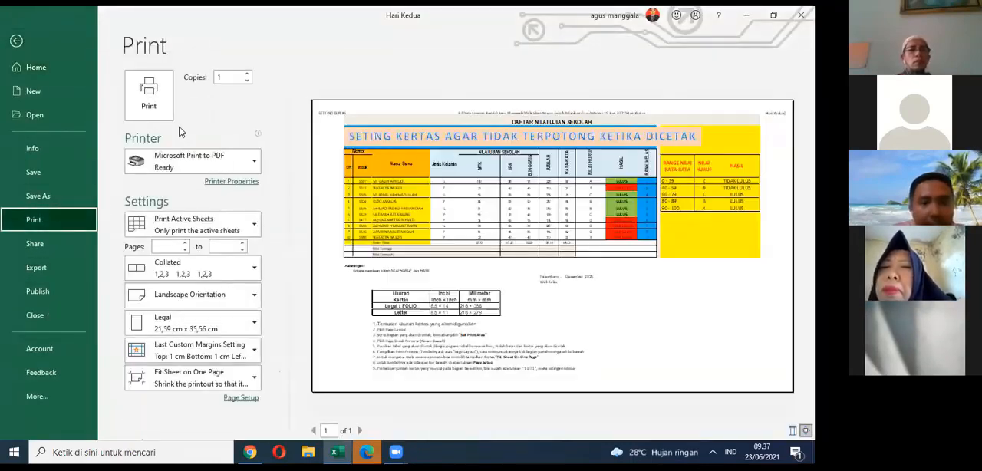
left_click(158, 115)
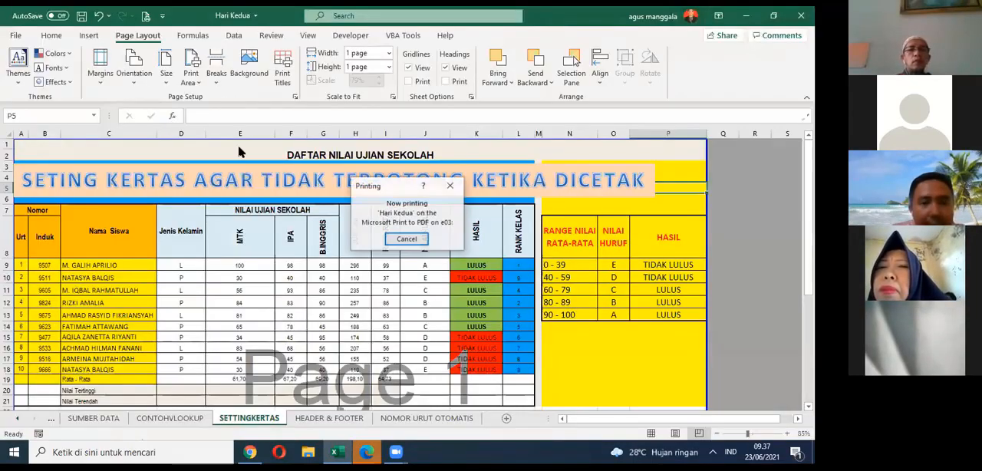
left_click(335, 189)
left_click(441, 369)
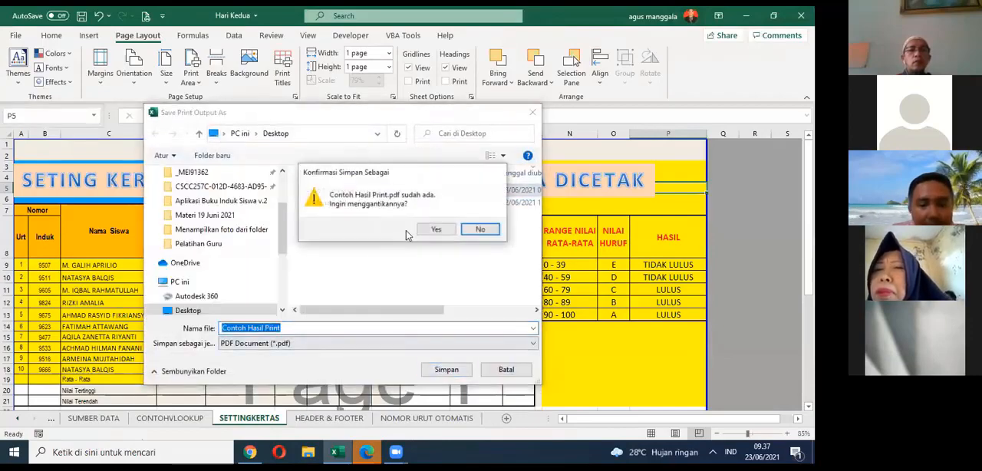
left_click(434, 229)
Step: Open Contoh Hasil Print from the desktop in Adobe Reader and examine the printed header at 100% zoom
key("super+d")
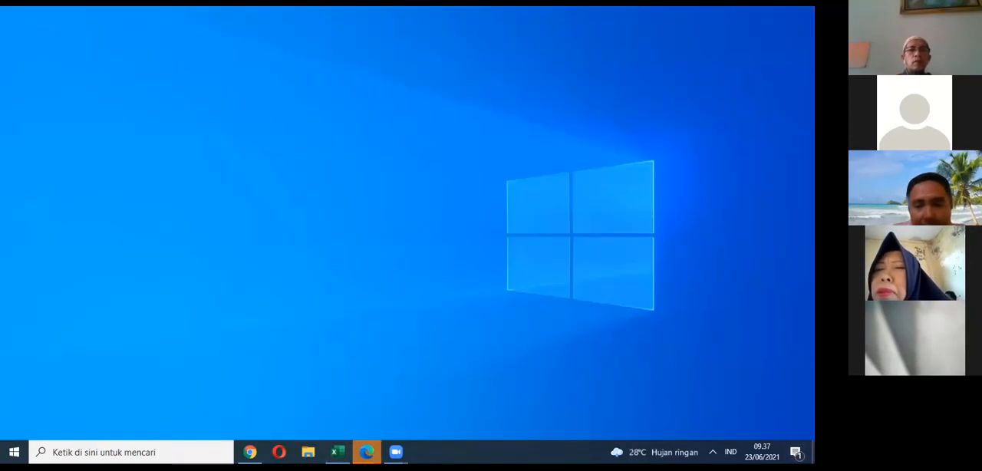
double_click(160, 45)
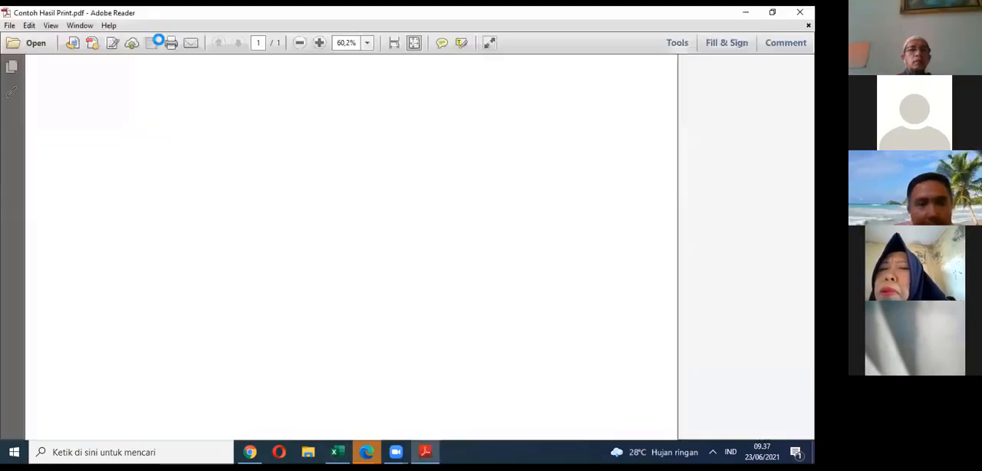
left_click(320, 42)
left_click(319, 43)
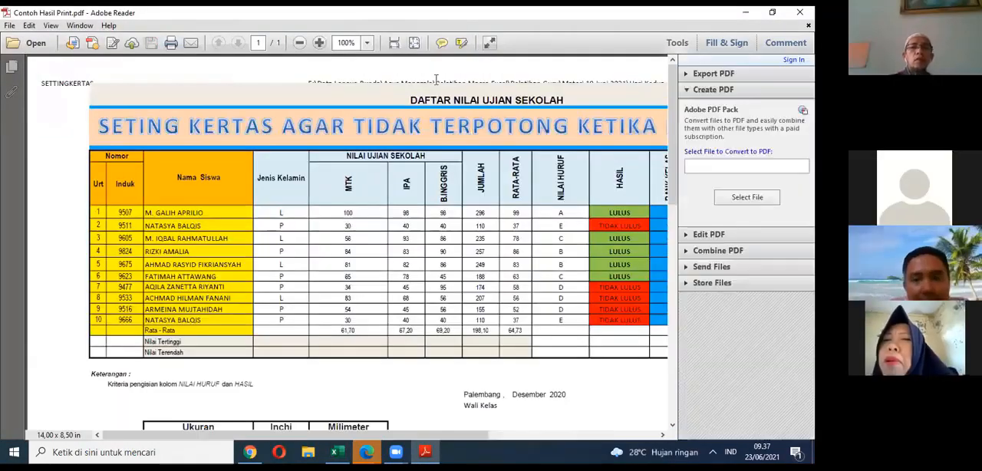
left_click_drag(46, 79, 120, 82)
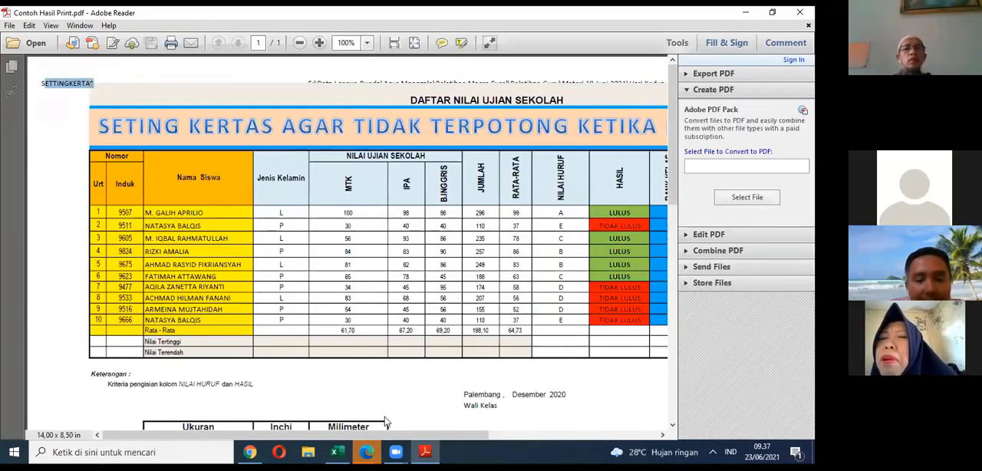
left_click(105, 99)
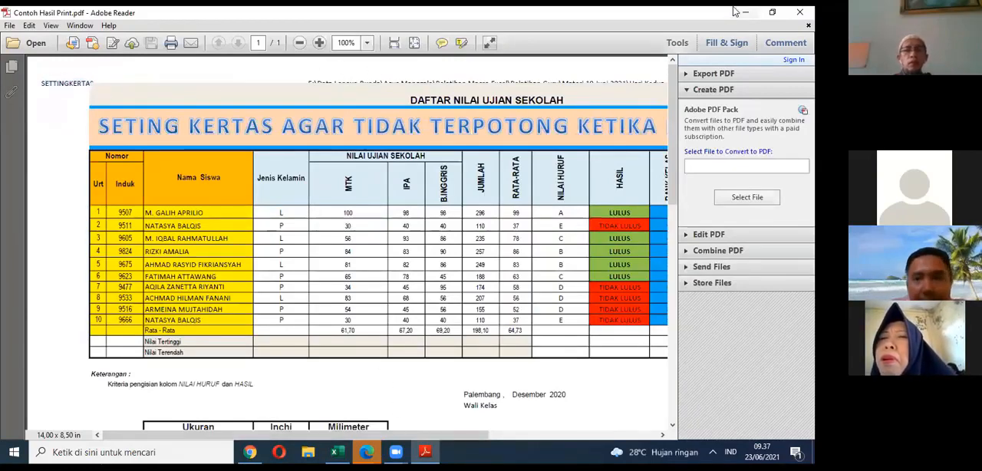
Step: Switch back to Excel and set the top margin to 2,5 cm in the print page setup of SETTINGKERTAS
left_click(425, 452)
left_click(335, 452)
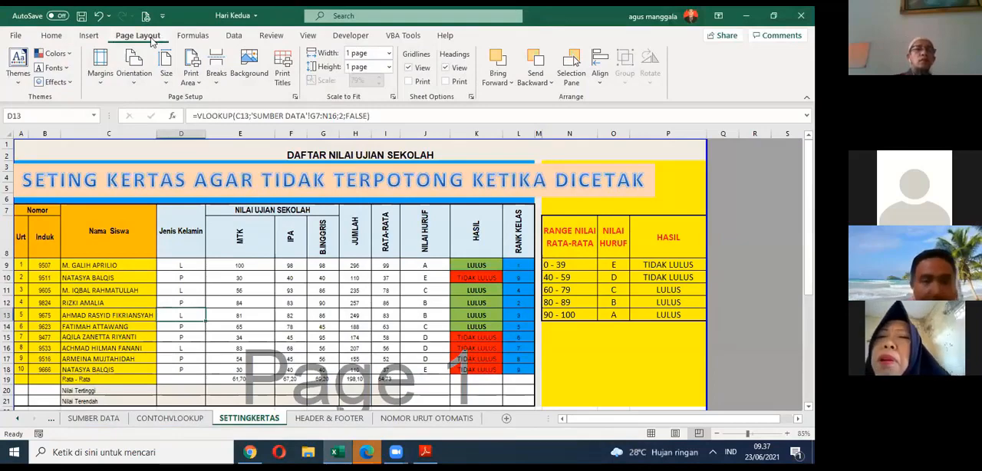
key("ctrl+p")
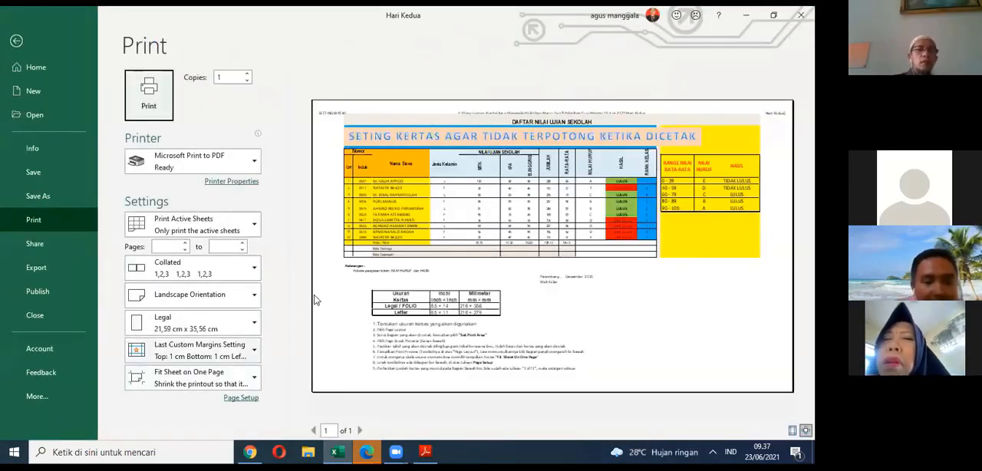
left_click(238, 399)
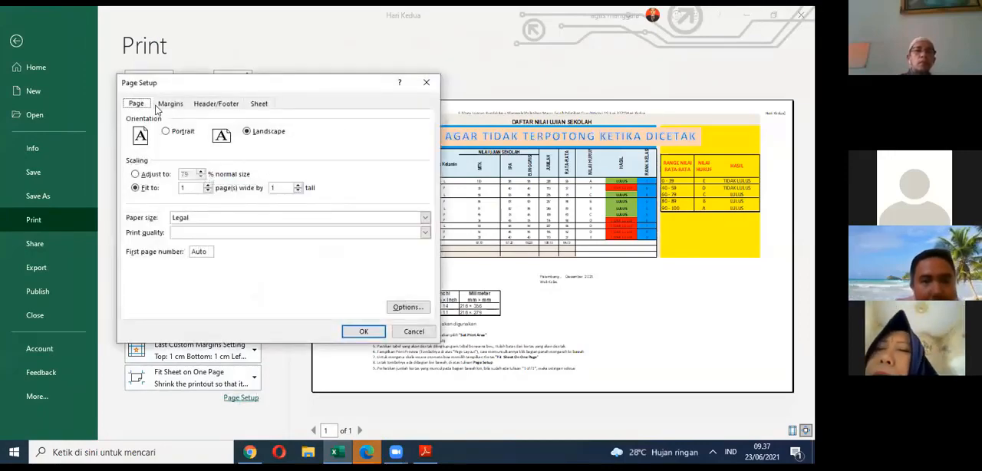
left_click(167, 104)
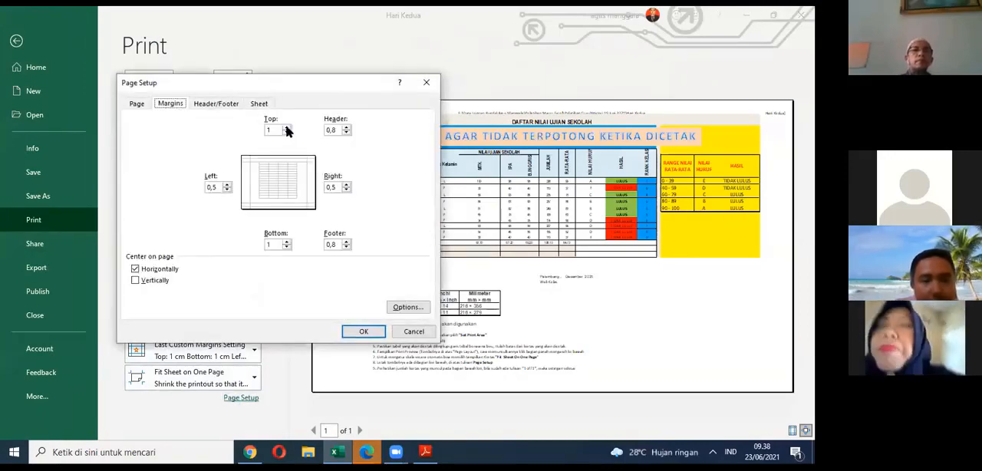
left_click(286, 131)
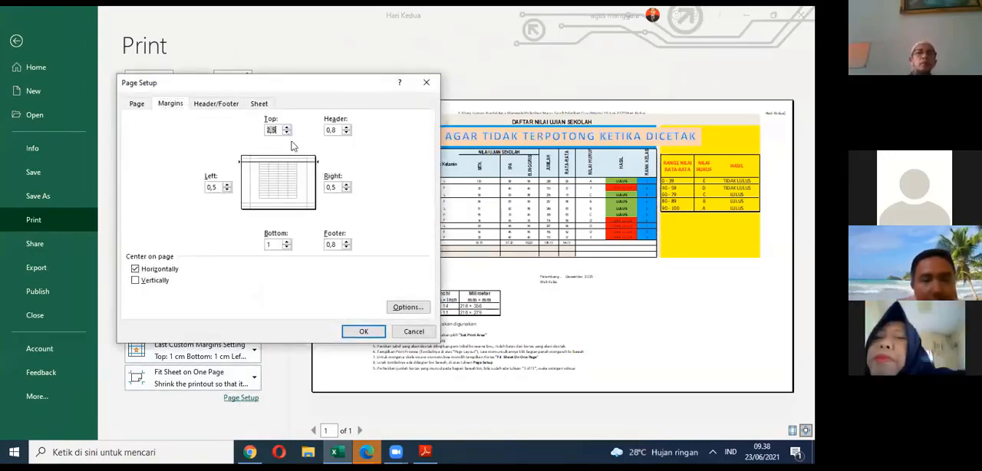
left_click(357, 331)
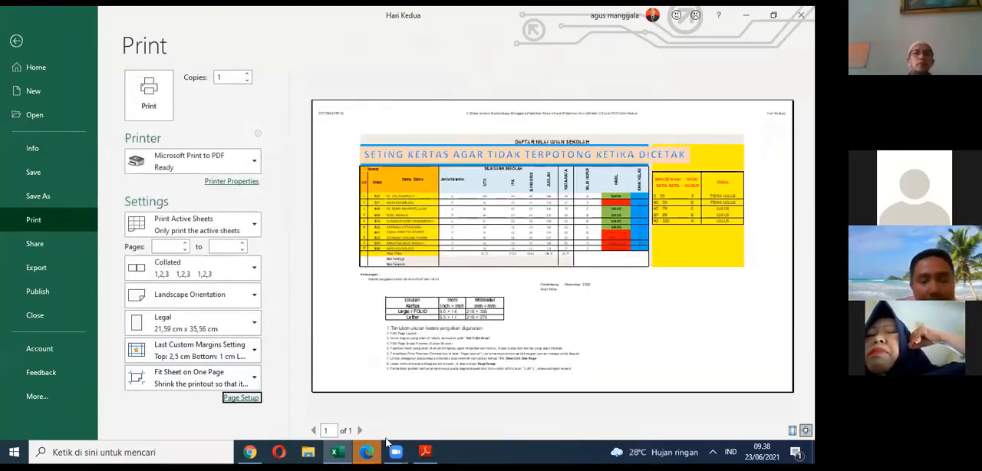
Step: Close Contoh Hasil Print.pdf in Adobe Reader and return to the print preview in Excel
left_click(425, 452)
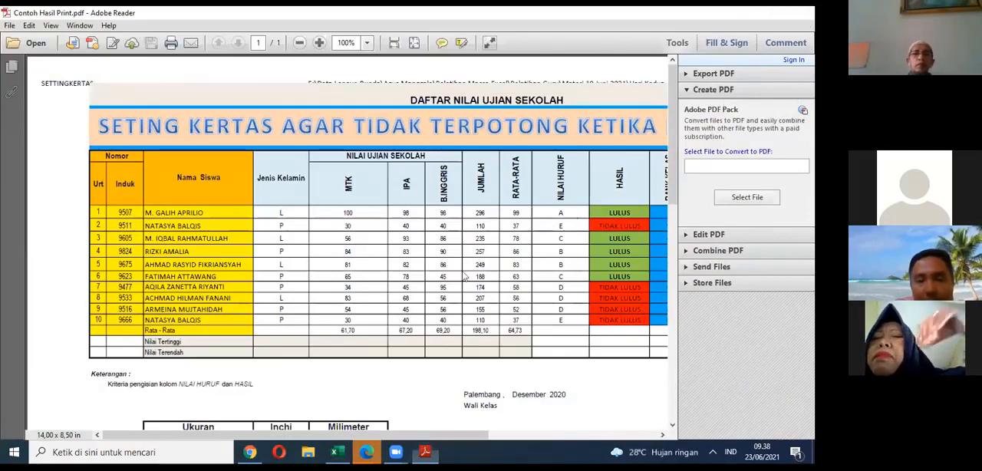
left_click(801, 13)
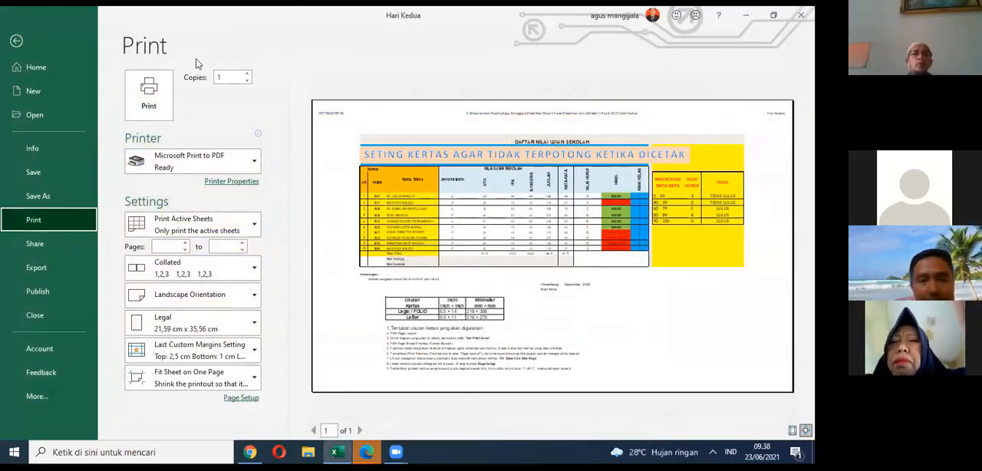
Step: Print the SETTINGKERTAS sheet to PDF on the Desktop, replacing the existing Contoh Hasil Print file
left_click(149, 115)
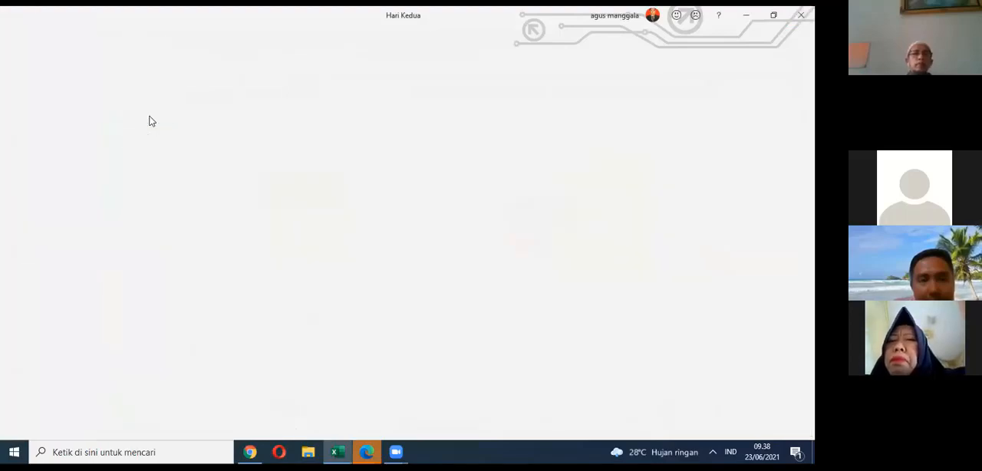
left_click(351, 191)
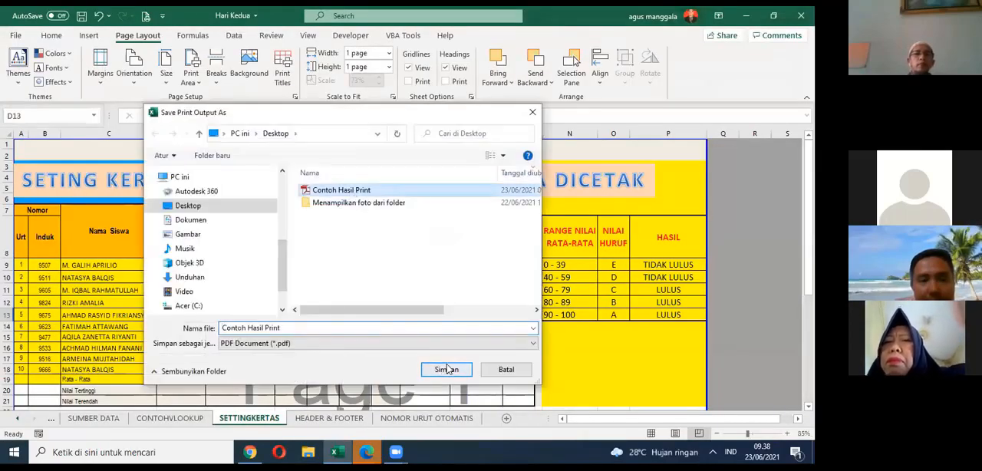
left_click(445, 369)
left_click(434, 228)
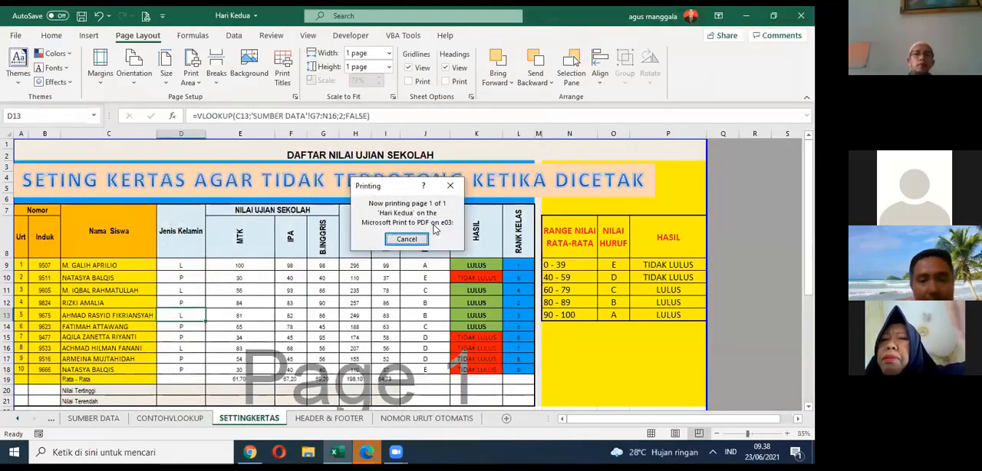
Step: Open Contoh Hasil Print from the desktop in Adobe Reader and enlarge the page to 125% zoom
key("super+d")
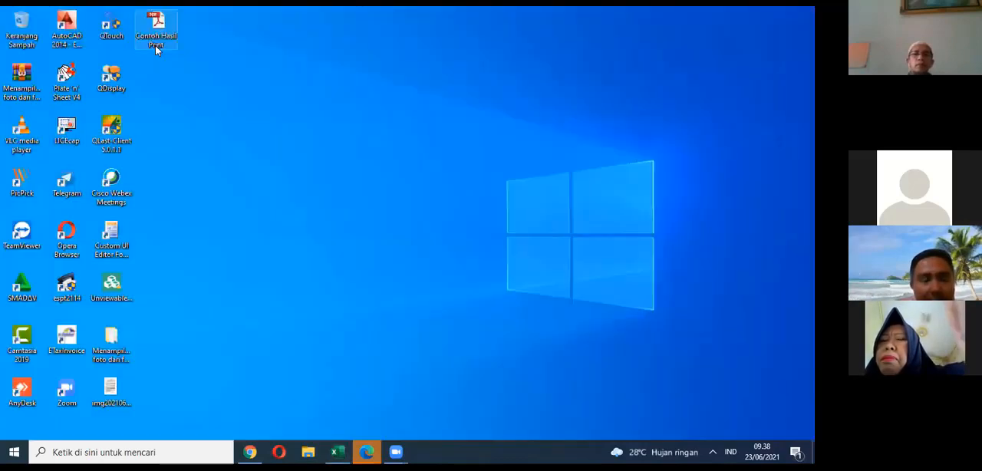
double_click(154, 45)
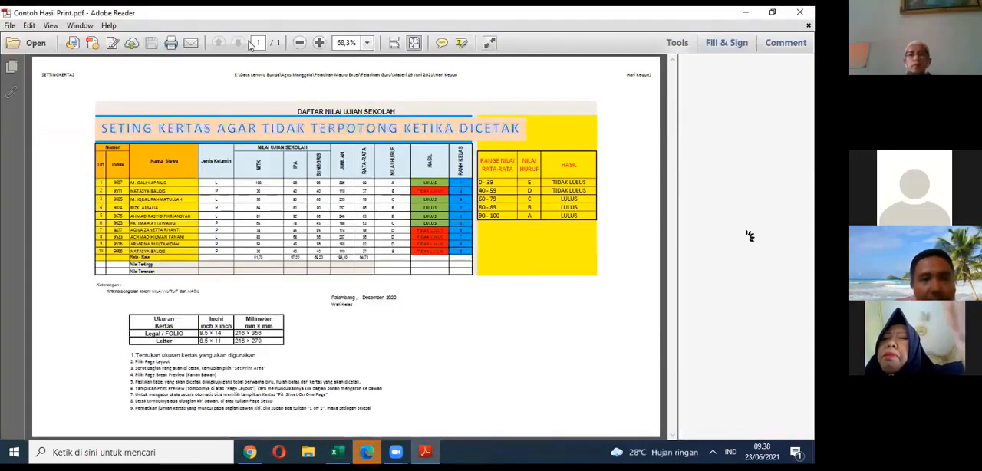
left_click(319, 43)
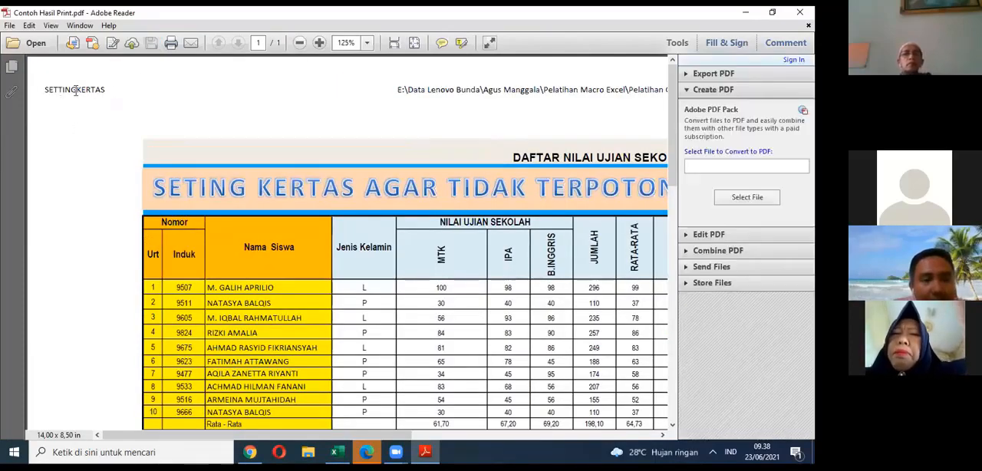
Step: Examine the sheet name, file path and file name entries across the printed page's header
left_click_drag(61, 90, 105, 90)
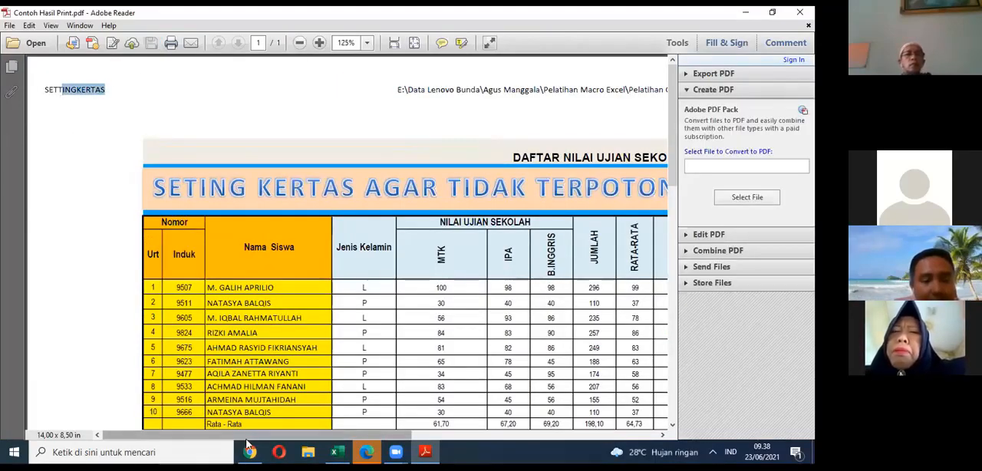
left_click_drag(267, 436, 306, 437)
left_click_drag(316, 90, 697, 91)
left_click_drag(414, 436, 511, 436)
left_click(542, 98)
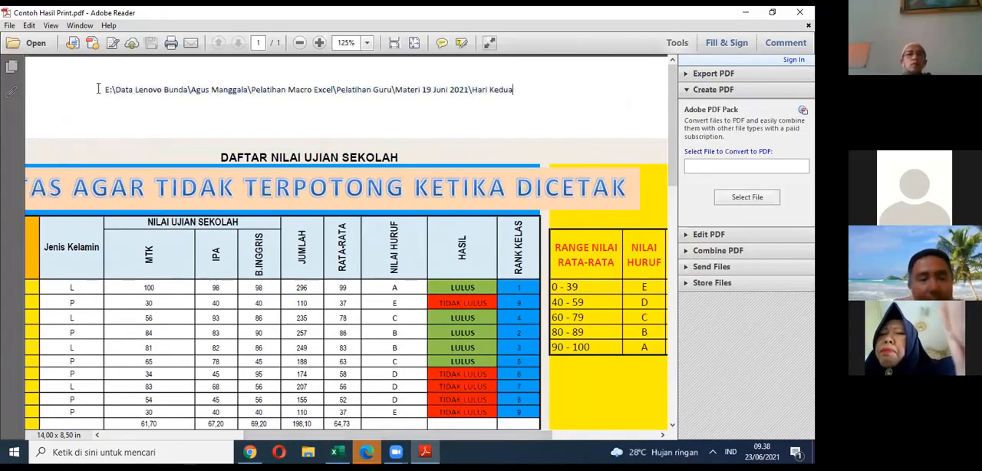
left_click_drag(99, 89, 516, 76)
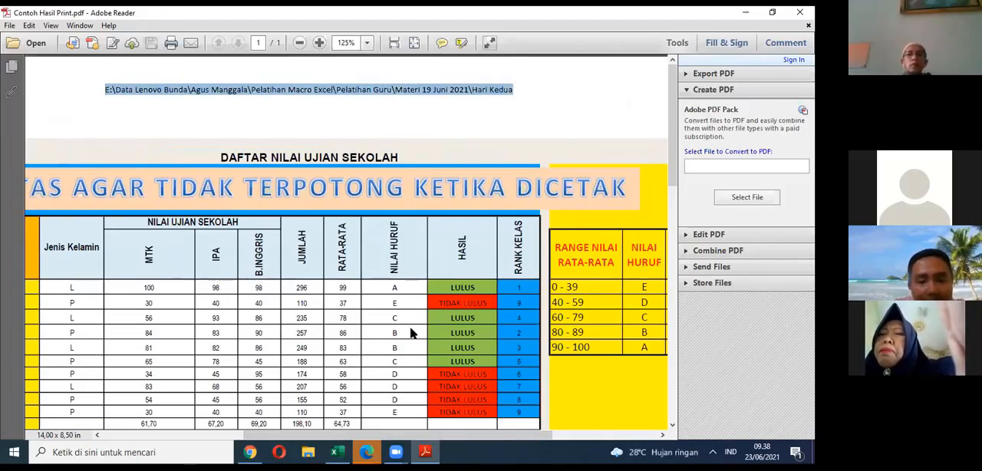
left_click_drag(388, 435, 494, 434)
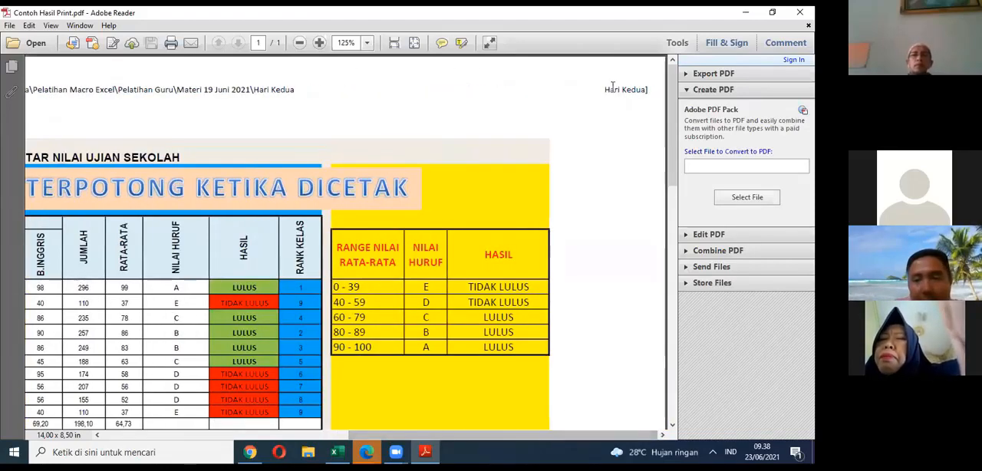
left_click_drag(605, 89, 646, 89)
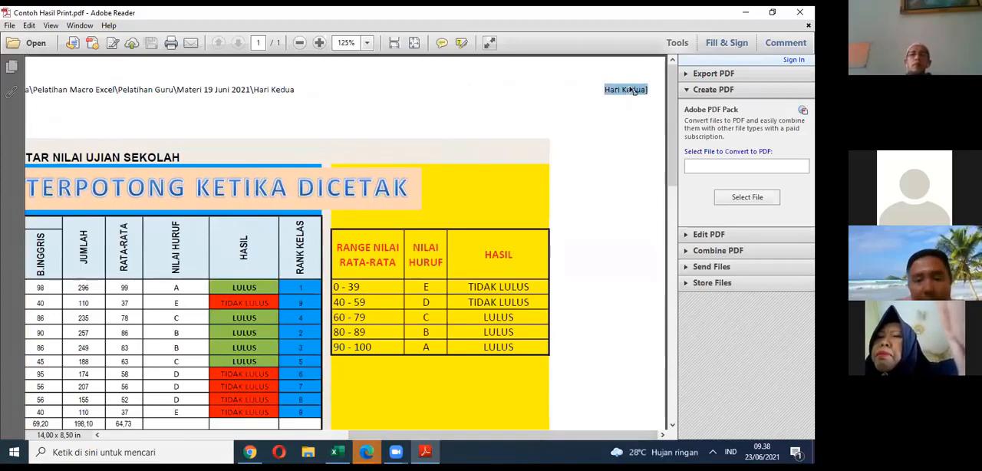
scroll(613, 97, "down", 1)
scroll(606, 113, "up", 1)
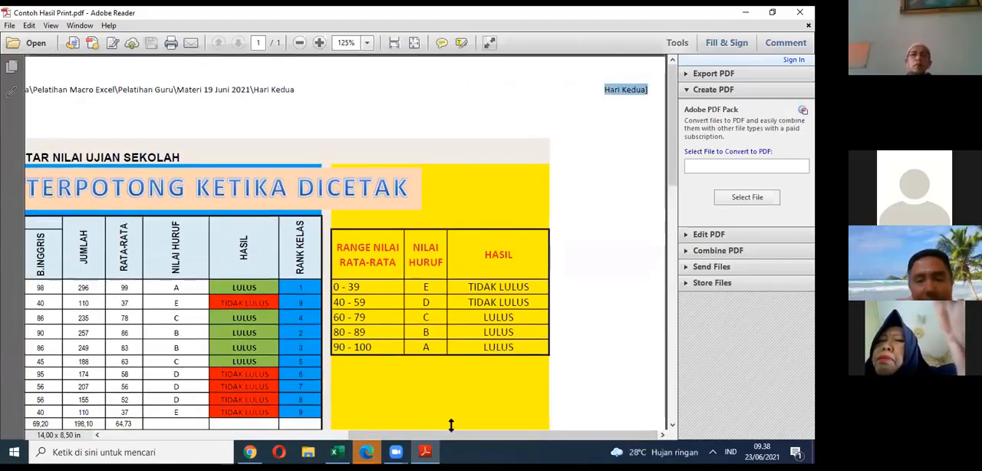
Step: Switch back to Excel, save the Hari Kedua workbook and look over the SETTINGKERTAS sheet
left_click(338, 452)
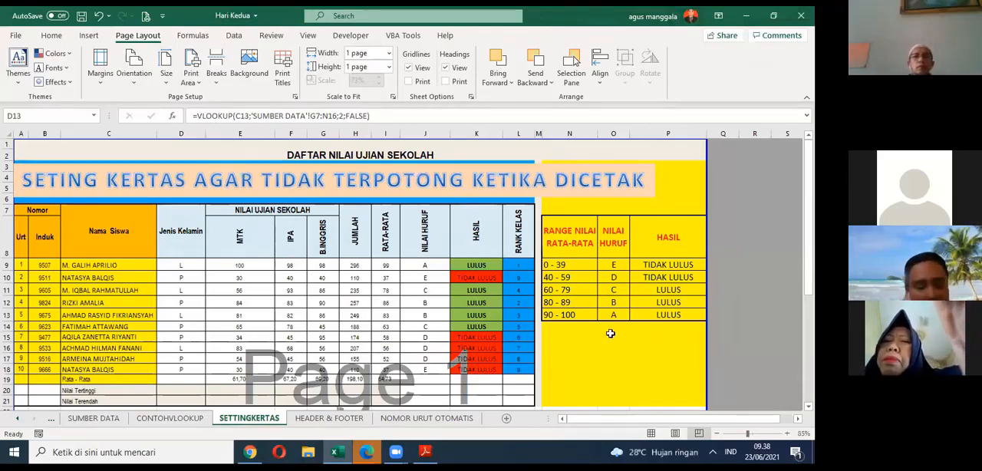
key("ctrl+s")
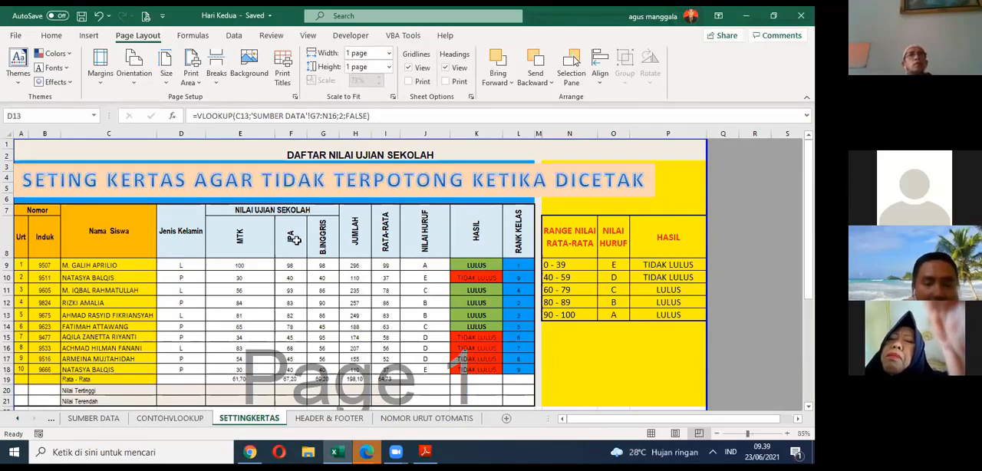
scroll(248, 345, "down", 4)
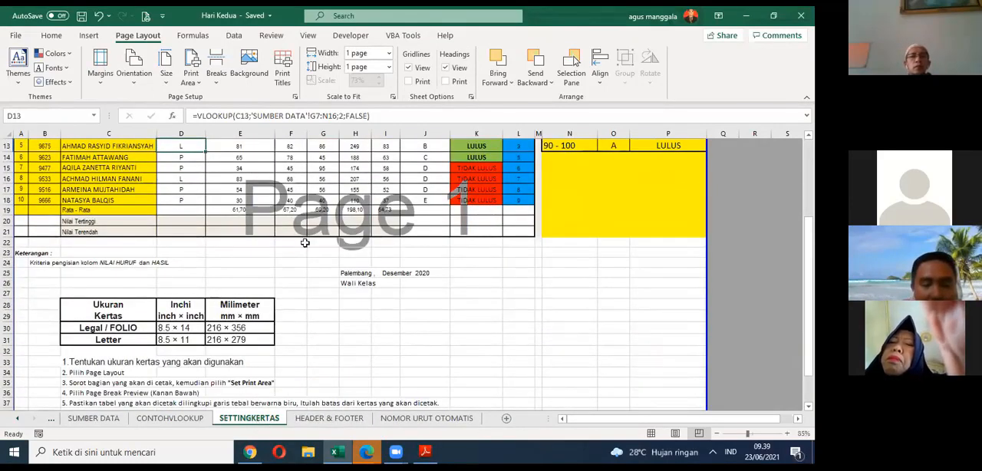
scroll(337, 210, "up", 4)
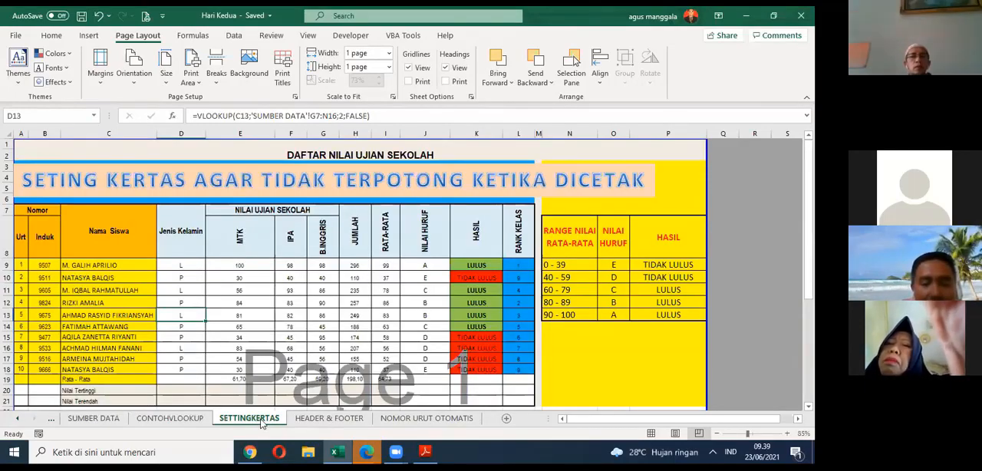
Step: Add a new worksheet after SETTINGKERTAS and rename it Badu
left_click(505, 415)
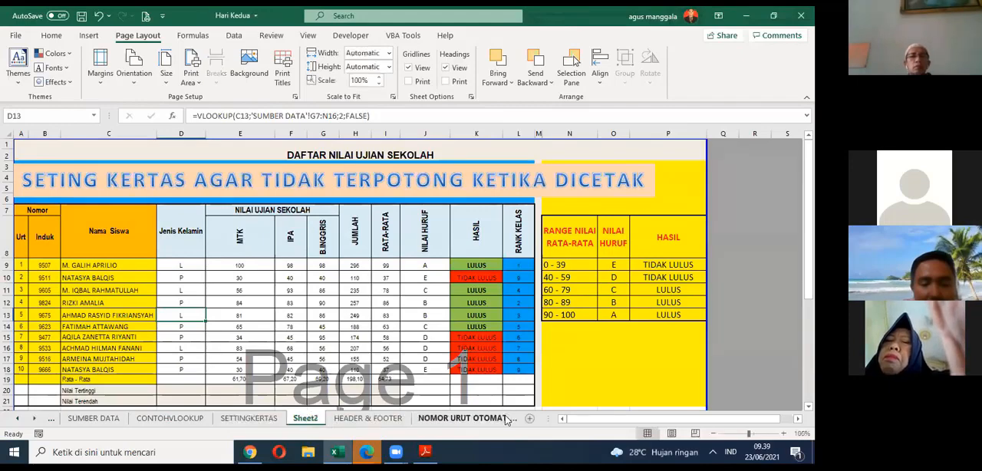
right_click(311, 418)
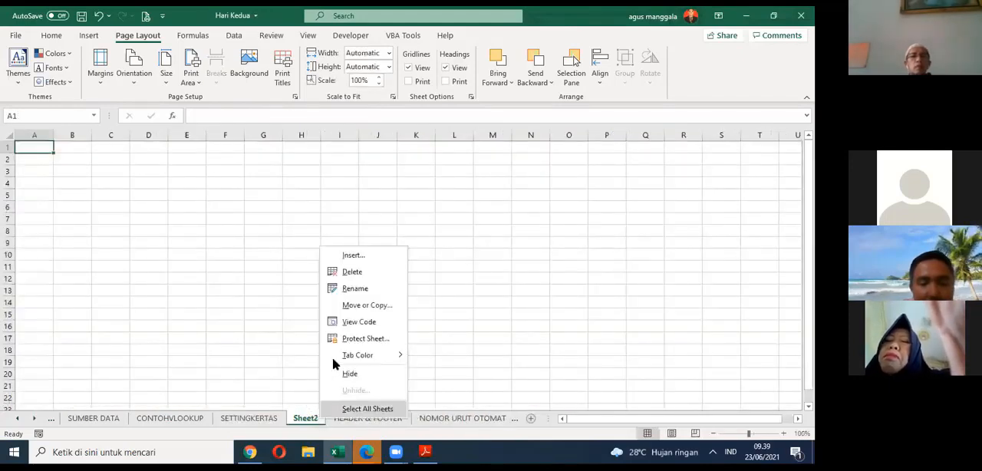
left_click(345, 289)
type("bA")
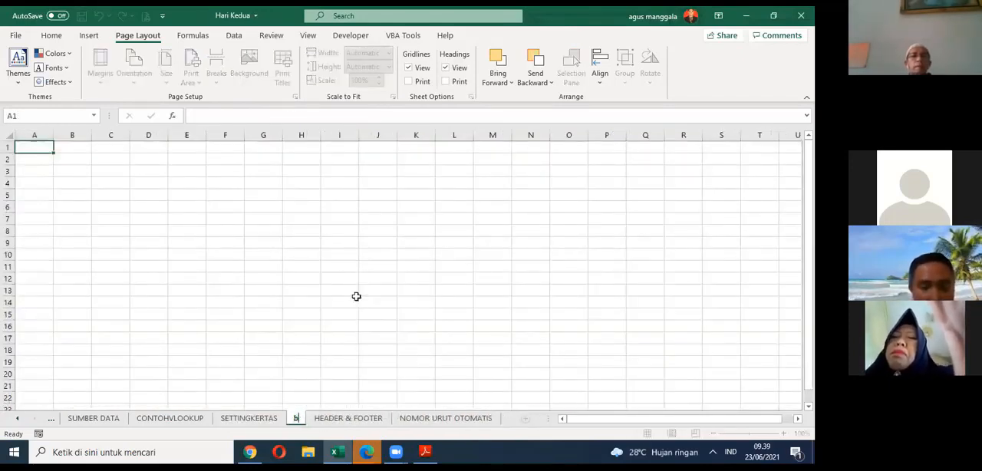
key("BackSpace")
key("BackSpace")
type("Badu")
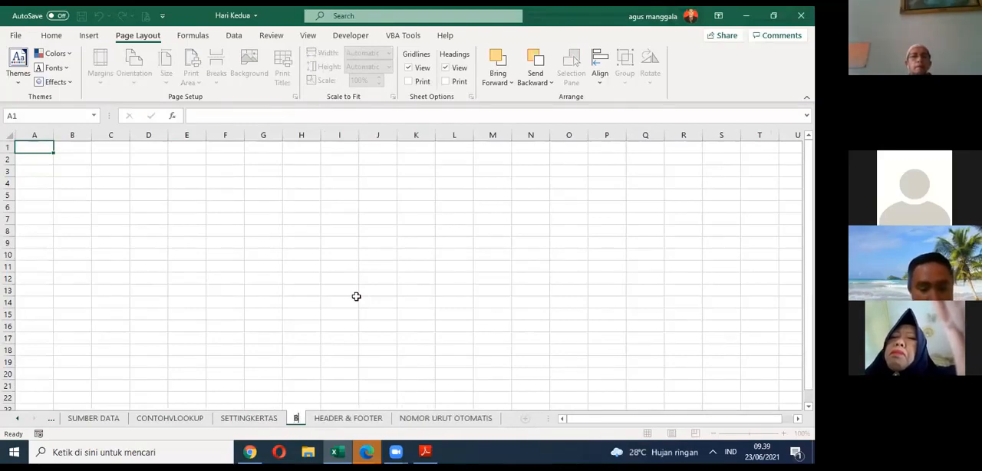
left_click(112, 182)
Step: Switch to the PDF in Adobe Reader, review the file name and sheet name in its header, and return to Excel
left_click(424, 451)
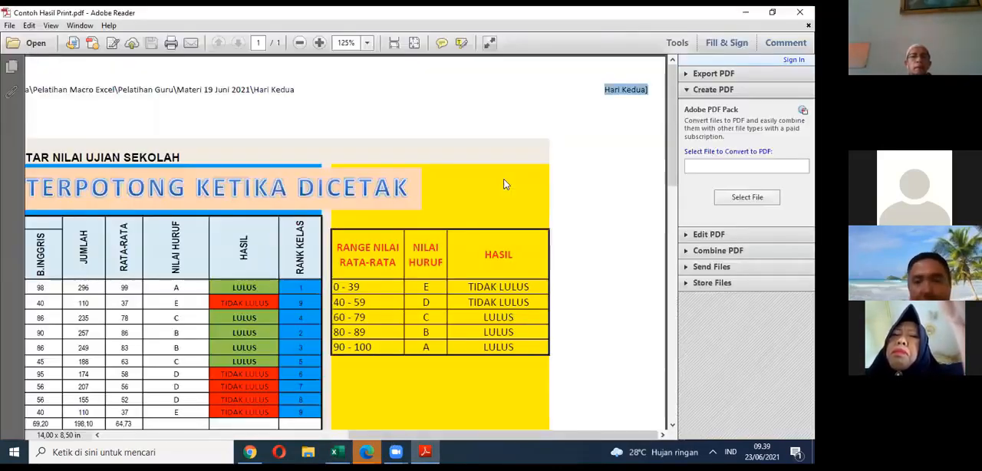
left_click(618, 93)
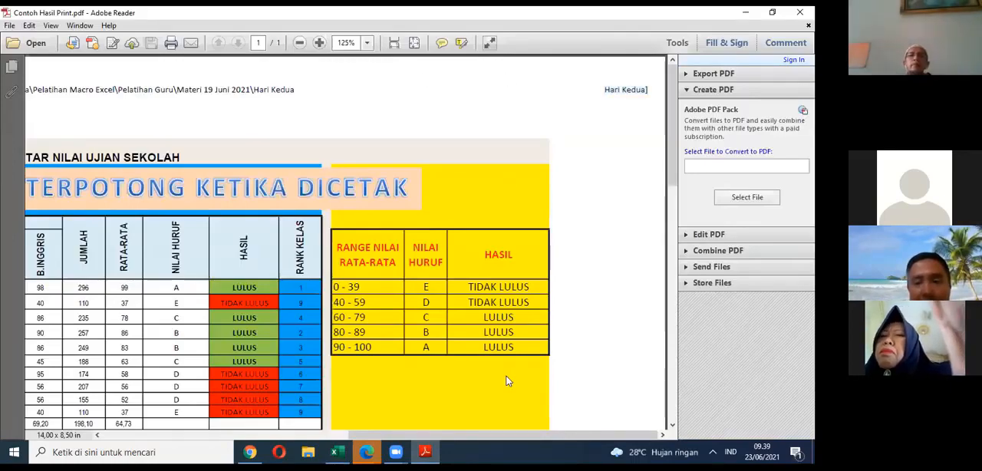
left_click_drag(504, 435, 258, 435)
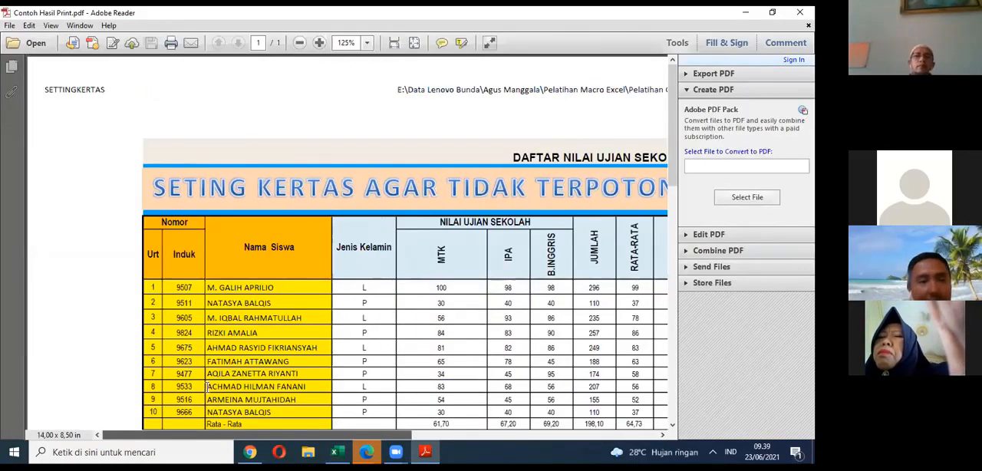
double_click(70, 89)
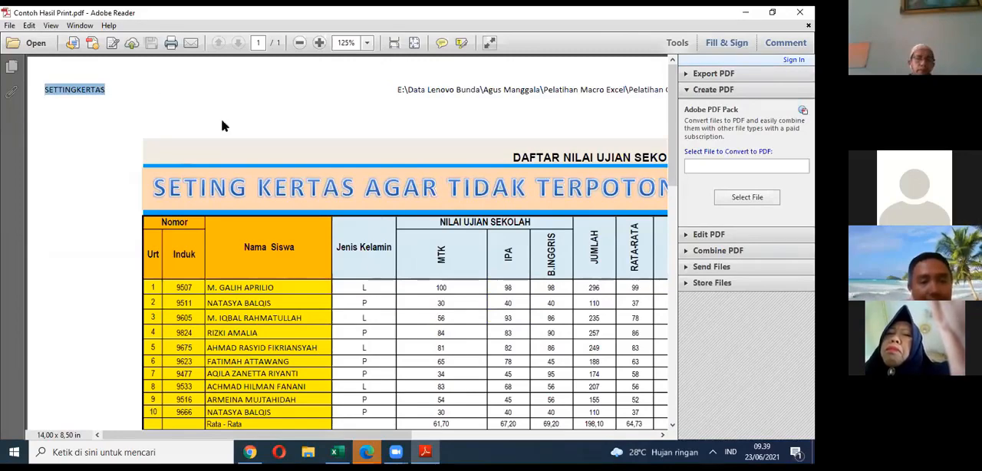
left_click(772, 13)
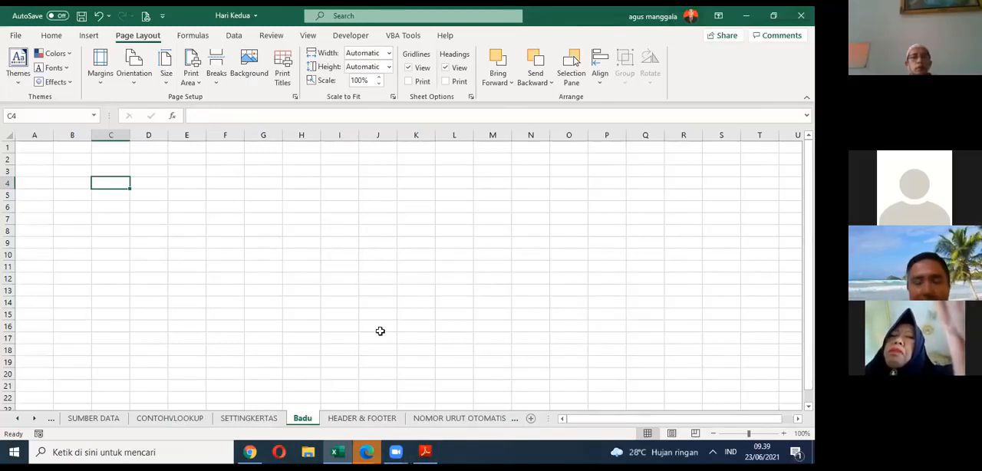
Step: Look over the title and score table on the HEADER & FOOTER sheet, and return to the Badu sheet
right_click(320, 421)
left_click(439, 366)
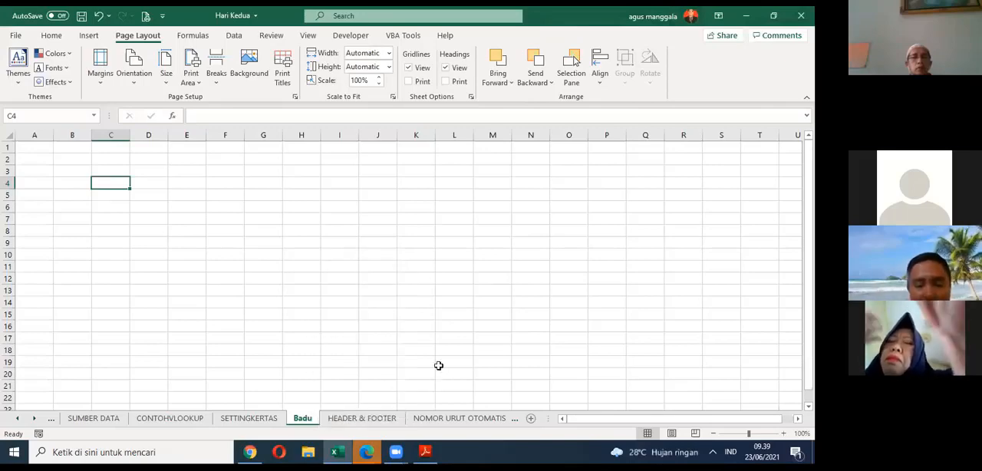
left_click(364, 419)
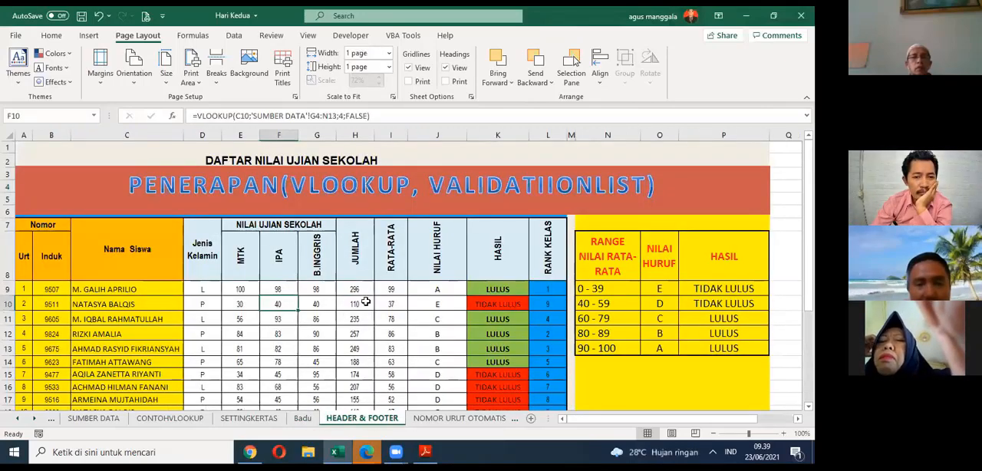
left_click(358, 337)
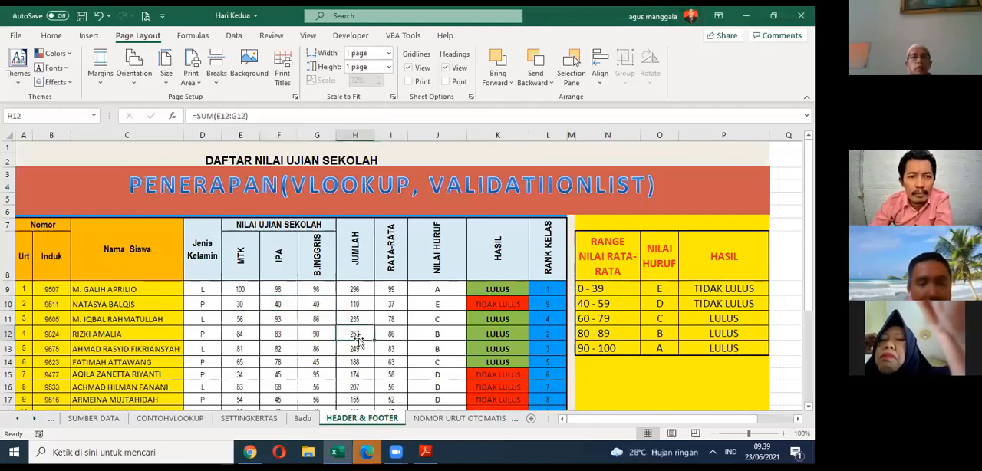
left_click(358, 296)
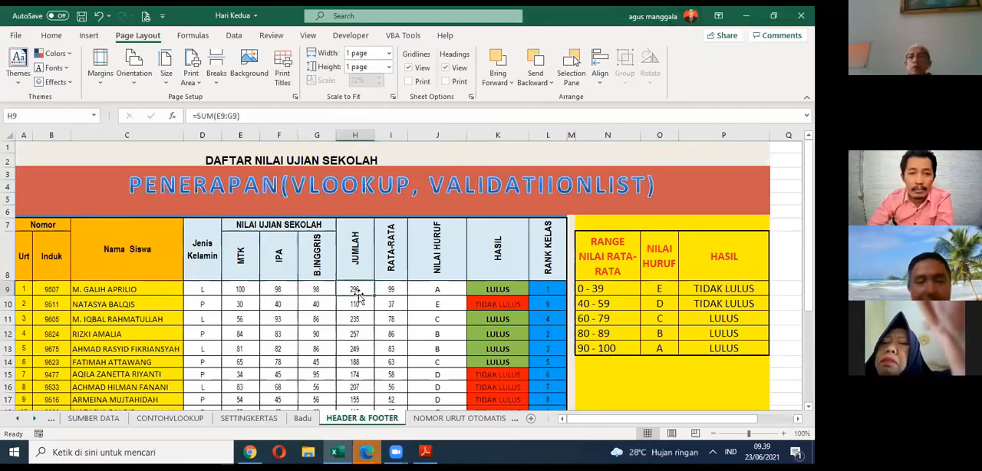
left_click(211, 159)
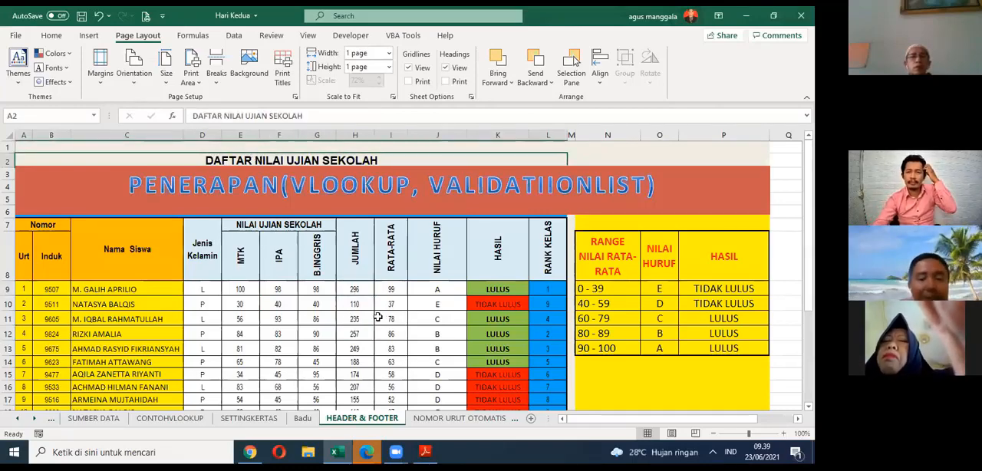
left_click(303, 419)
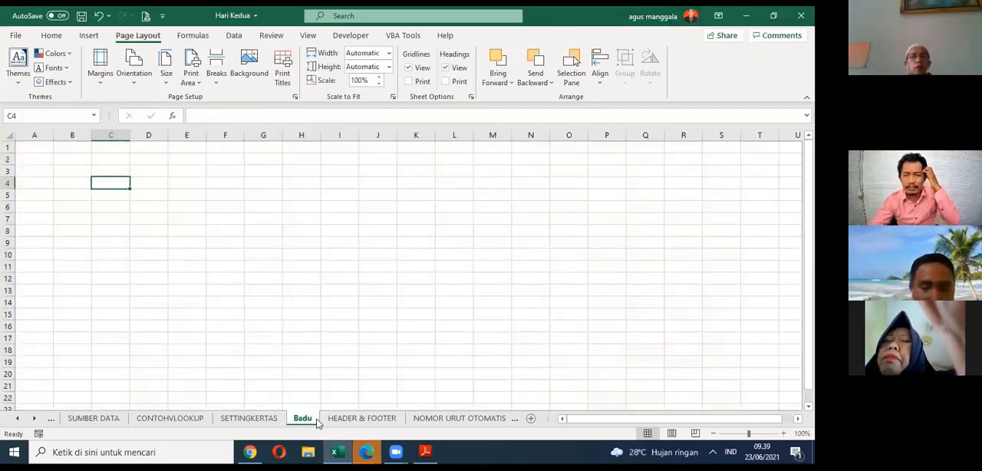
Step: Check the sheet name in the PDF's header once more in Adobe Reader and return to the Badu sheet in Excel
left_click(425, 451)
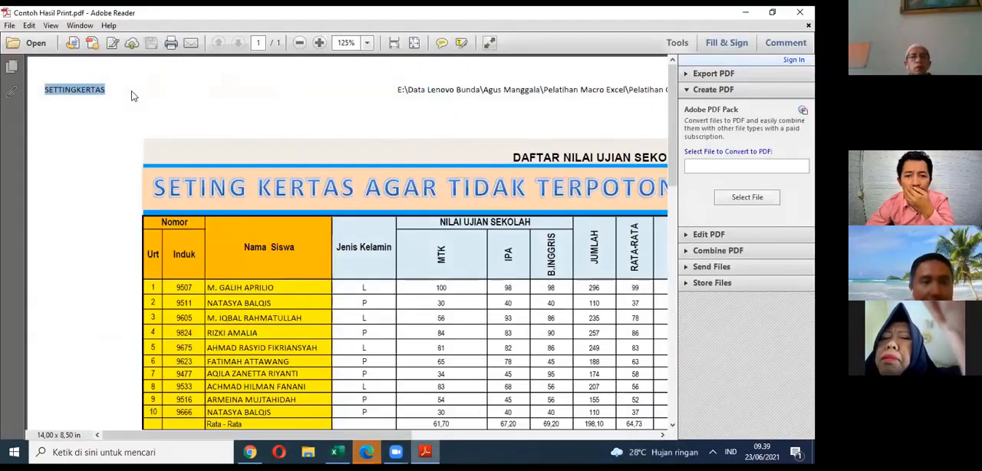
left_click(100, 91)
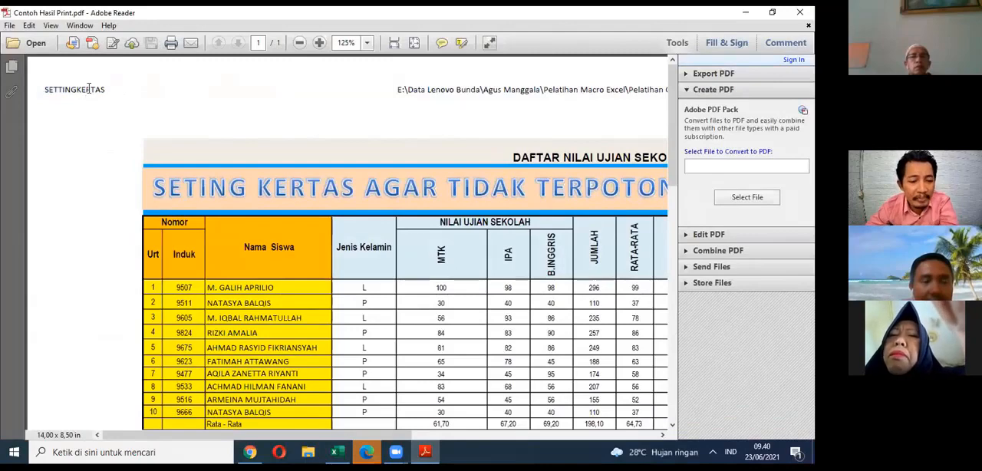
left_click(745, 12)
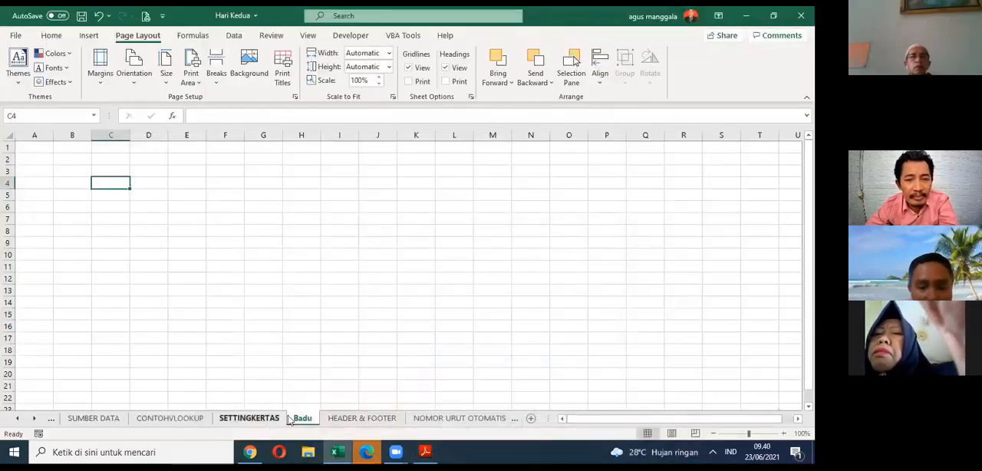
left_click(300, 218)
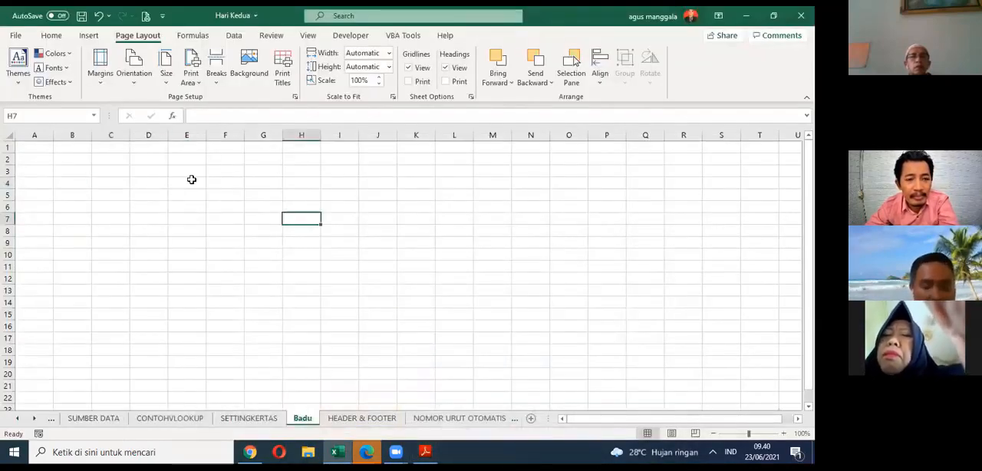
Step: Enter contoh in cell D5 of the Badu sheet so that there is content to print
key("ctrl+p")
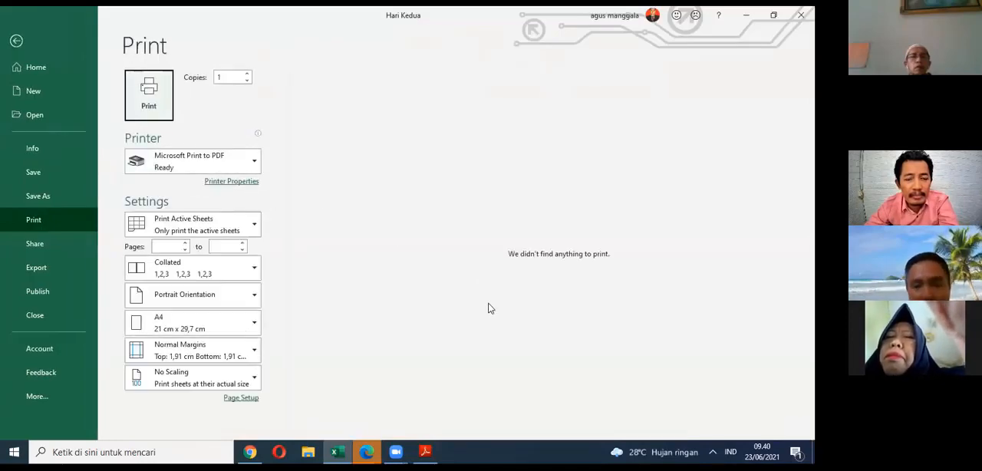
key("Escape")
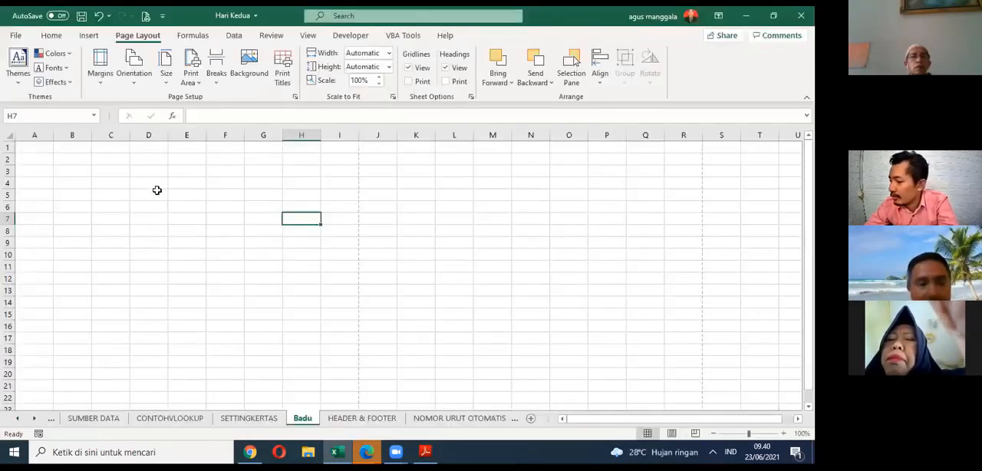
left_click_drag(153, 194, 299, 275)
type("contoh")
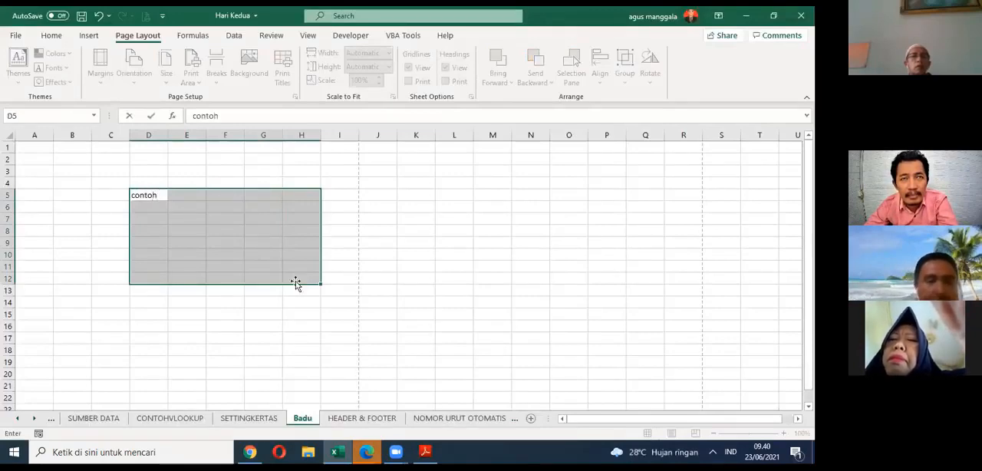
left_click(279, 301)
Step: Give the Badu sheet's printout a custom header with the sheet name field in its center section
key("ctrl+p")
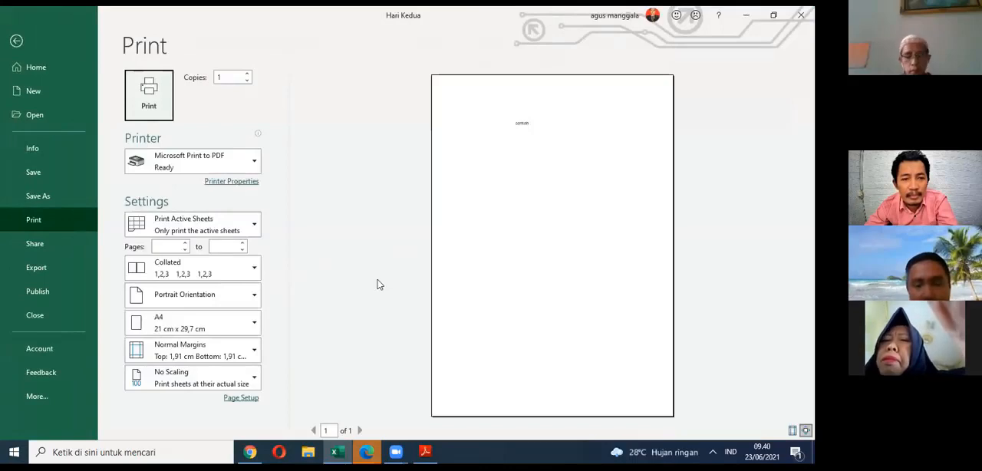
left_click(242, 397)
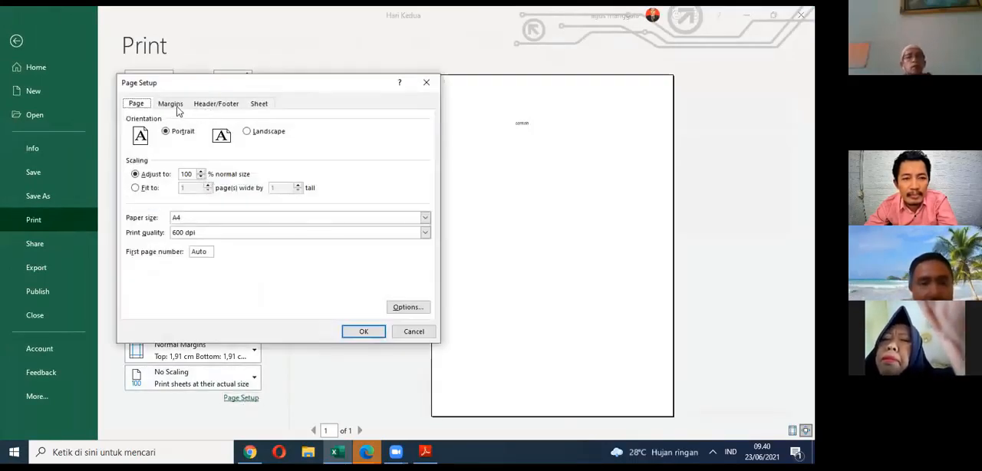
left_click(216, 103)
left_click(246, 182)
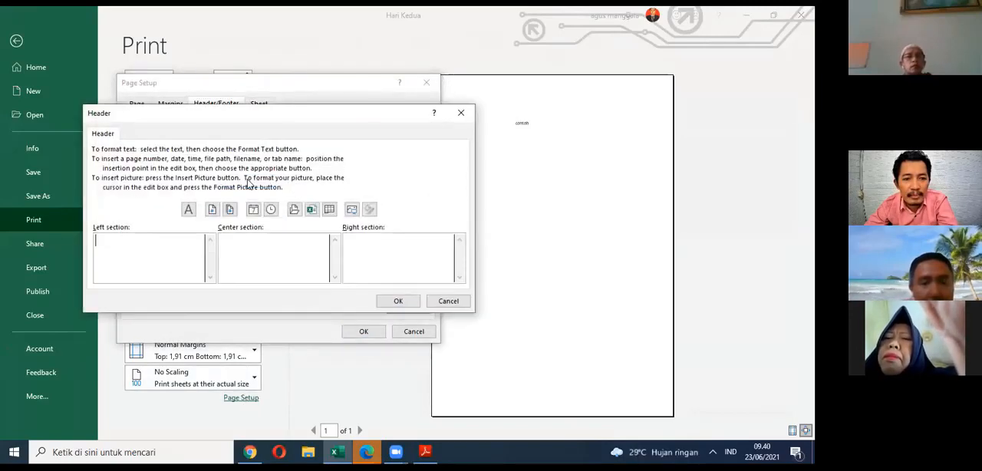
left_click(328, 214)
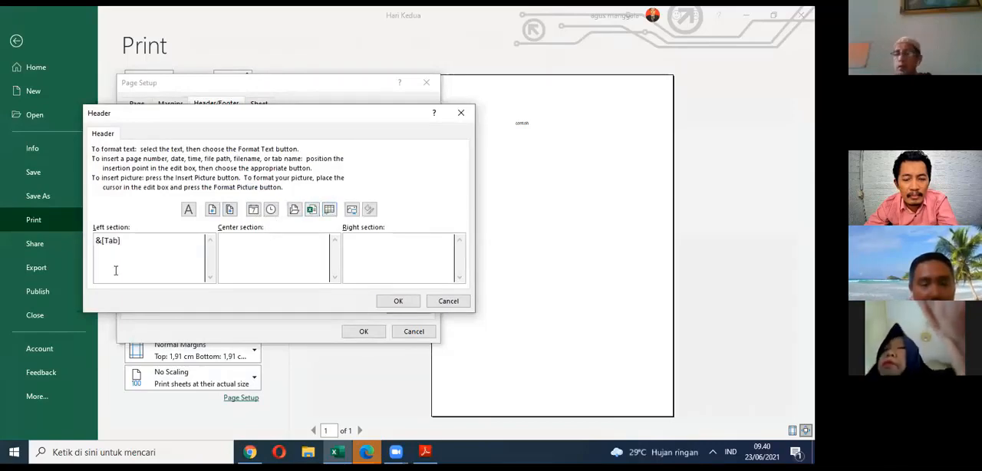
double_click(109, 242)
key("ctrl+c")
key("BackSpace")
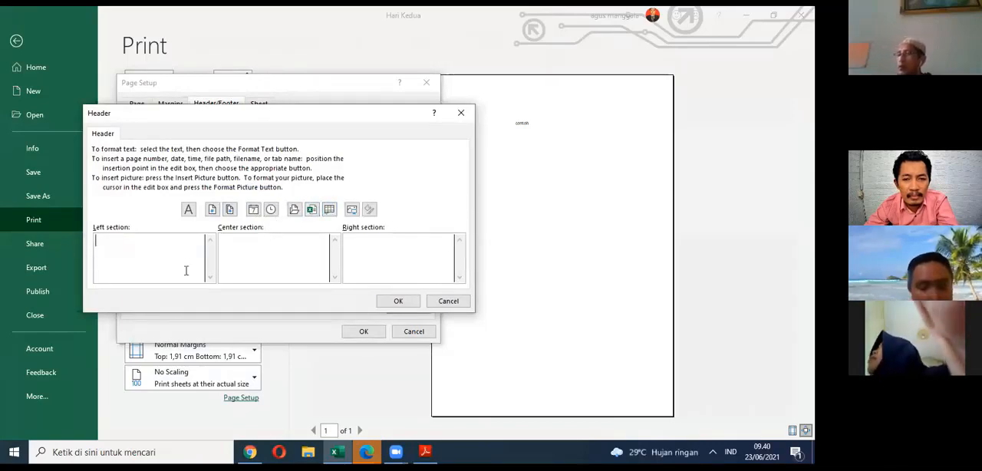
left_click(288, 254)
key("ctrl+v")
left_click(396, 301)
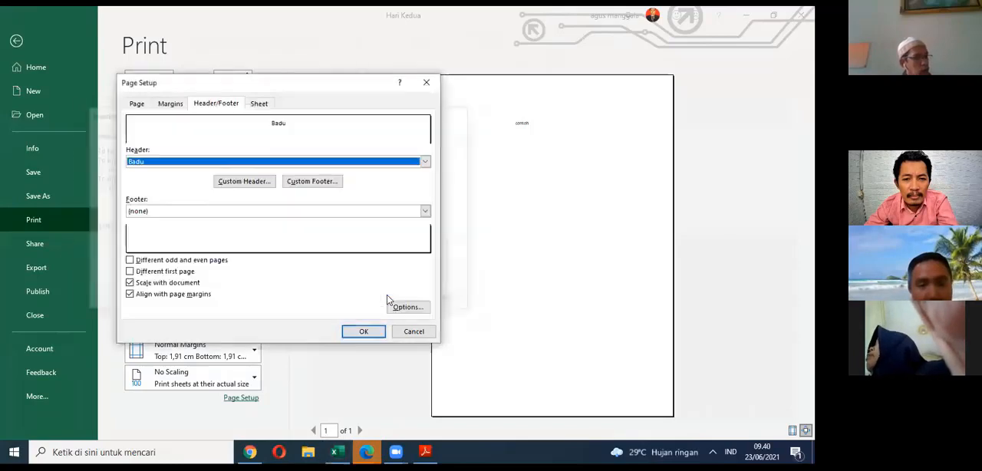
left_click(365, 332)
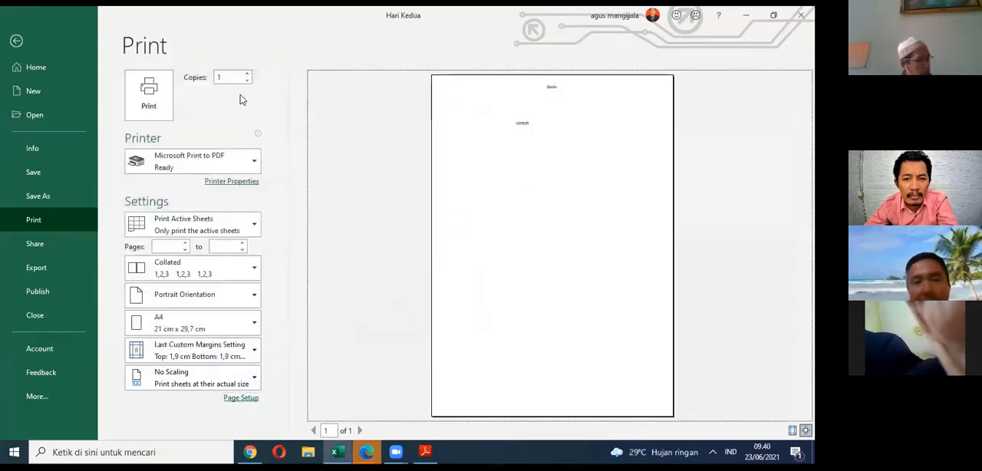
Step: Print the sheet with Microsoft Print to PDF as Badu on the Desktop and open that PDF in Adobe Reader
left_click(157, 100)
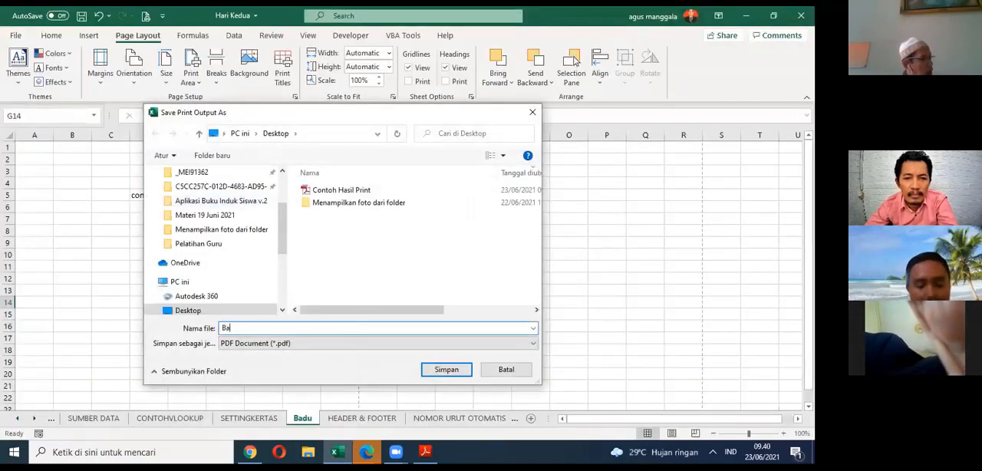
left_click(446, 369)
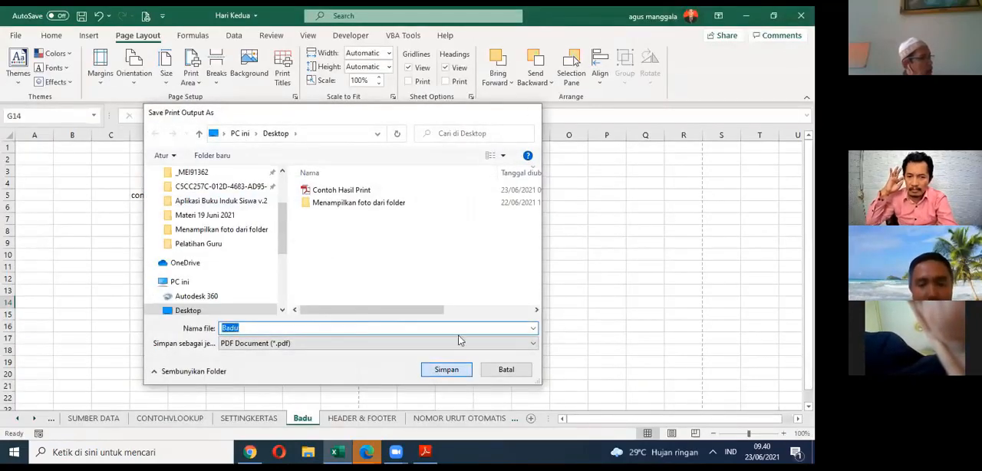
left_click(813, 452)
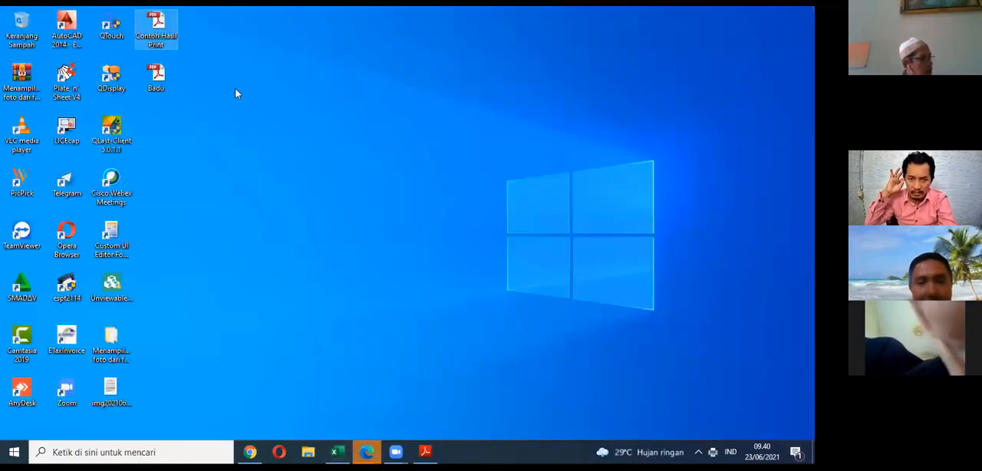
double_click(168, 82)
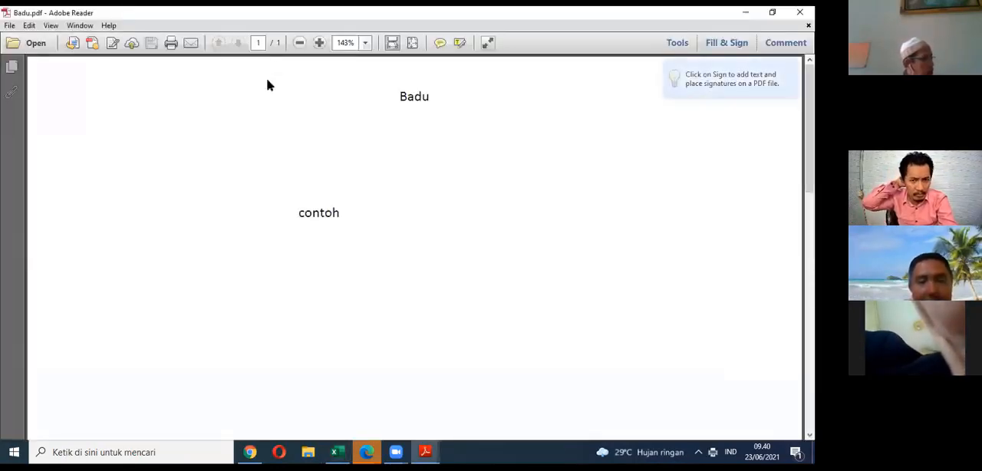
Step: Zoom the Badu PDF out to 75% and examine the sheet name in its page header
left_click(300, 42)
left_click(299, 42)
left_click(299, 43)
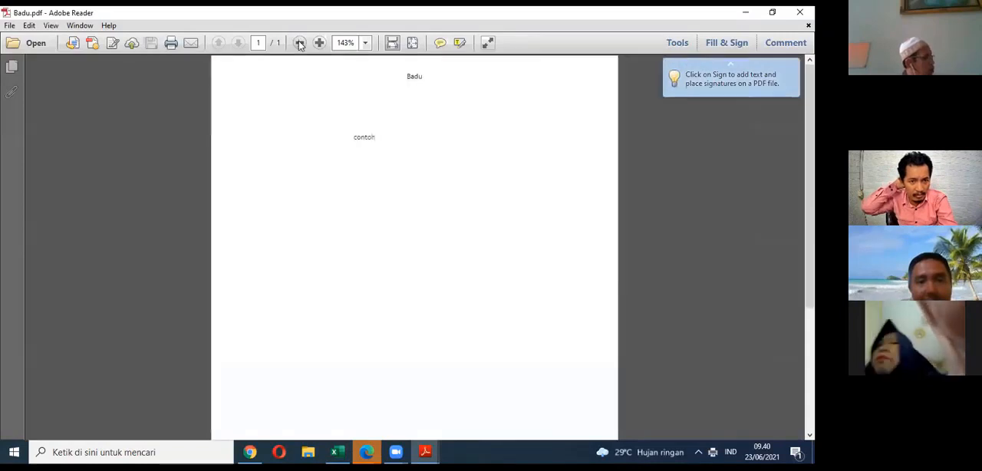
left_click_drag(410, 77, 429, 76)
left_click(437, 88)
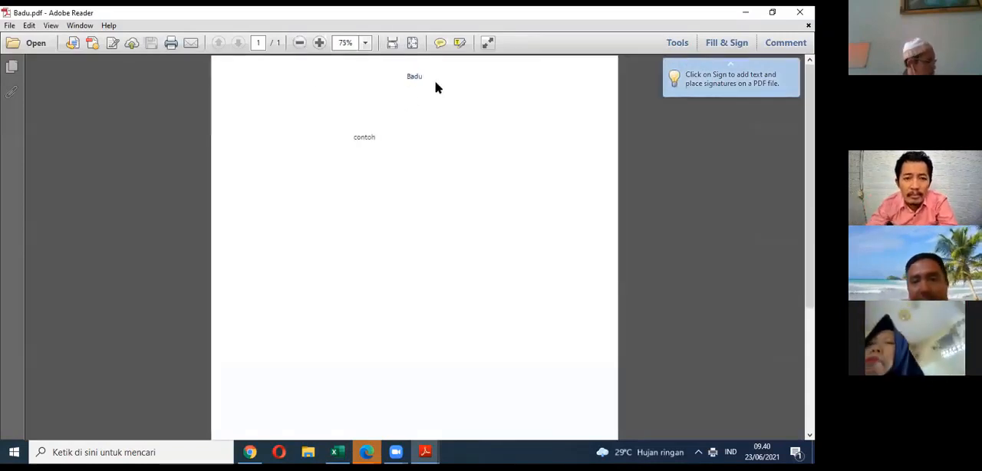
scroll(419, 104, "down", 3)
scroll(420, 104, "up", 3)
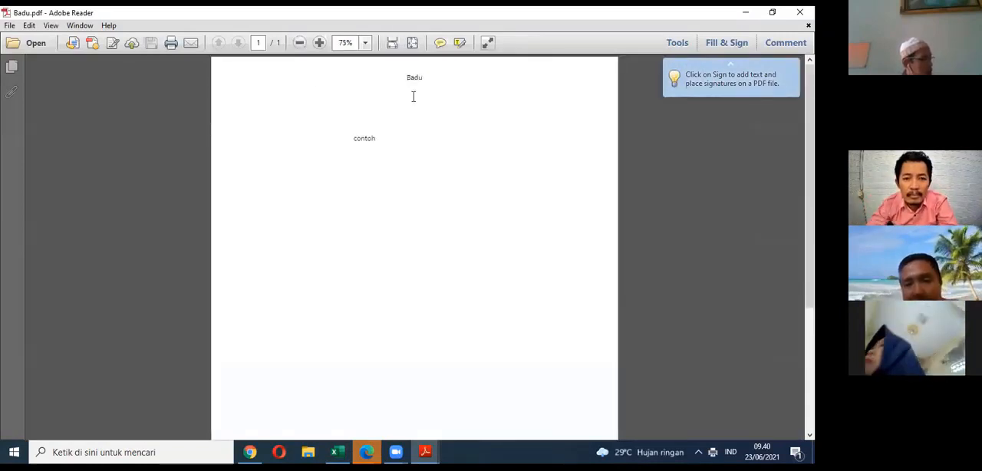
left_click_drag(407, 78, 441, 82)
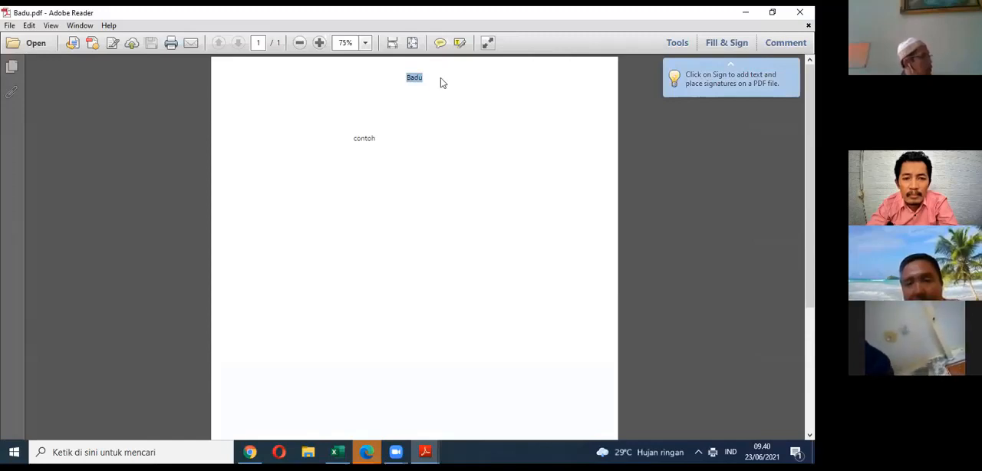
left_click(418, 78)
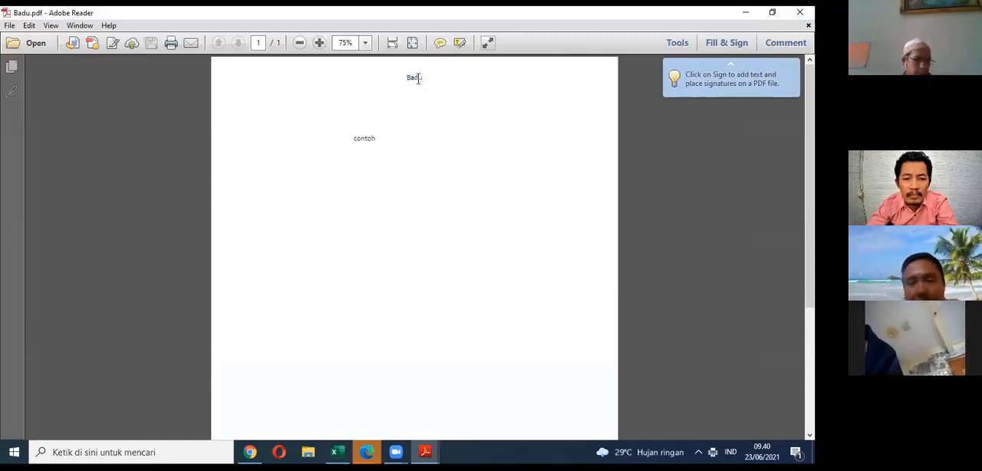
scroll(418, 78, "down", 3)
scroll(418, 78, "up", 3)
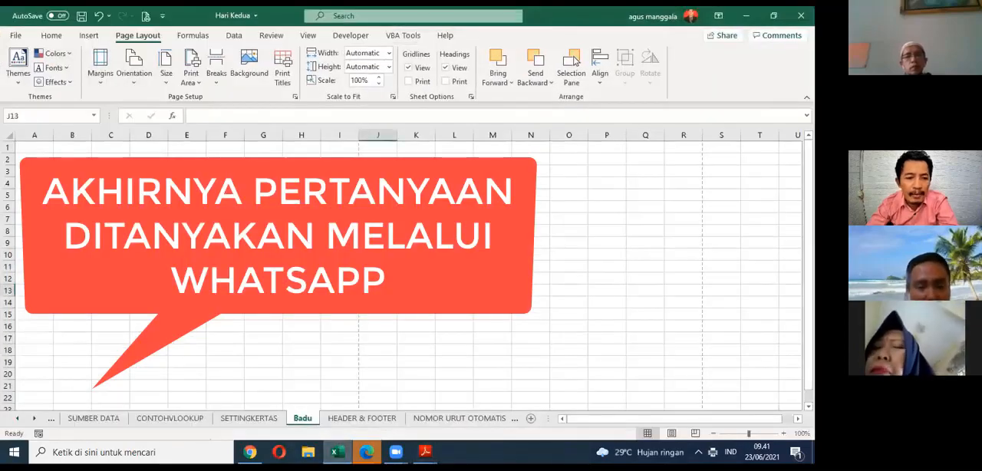
Step: Display the HEADER & FOOTER sheet in the Excel workbook and bring the preceding sheet names into view
left_click(362, 418)
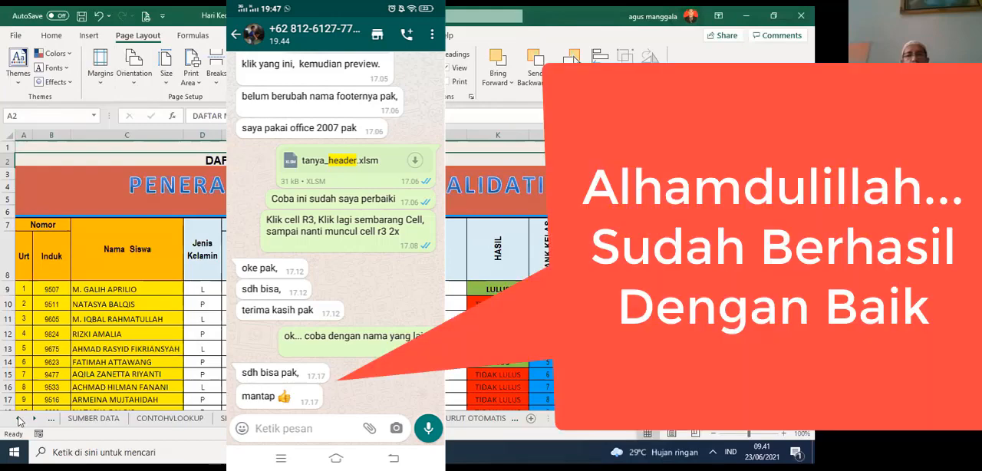
left_click(18, 418)
left_click(18, 419)
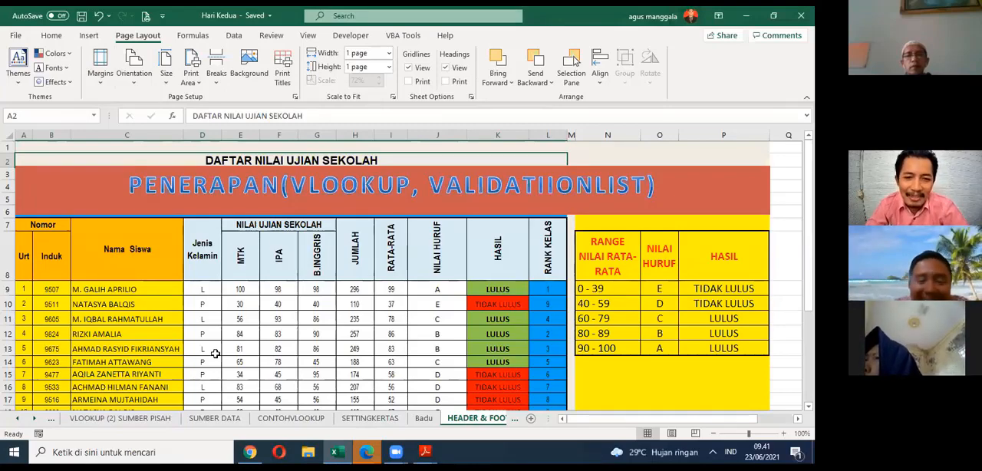
mouse_move(397, 452)
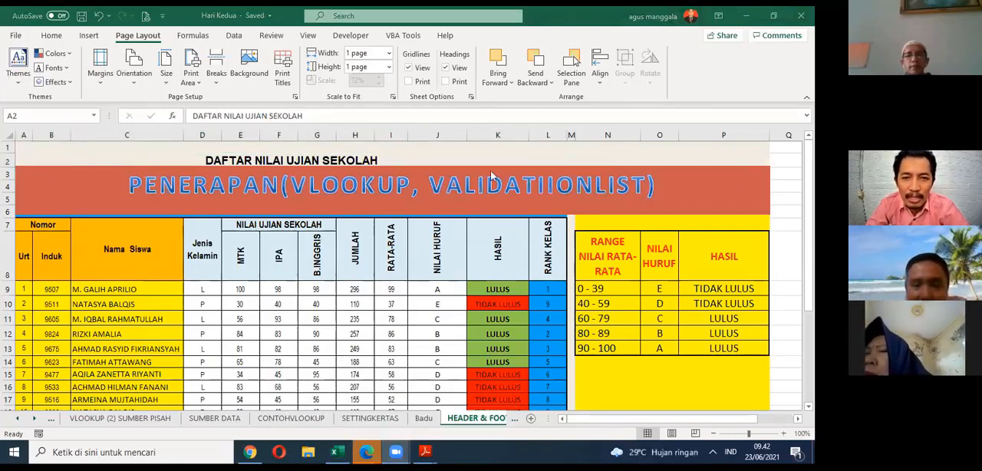
left_click(330, 395)
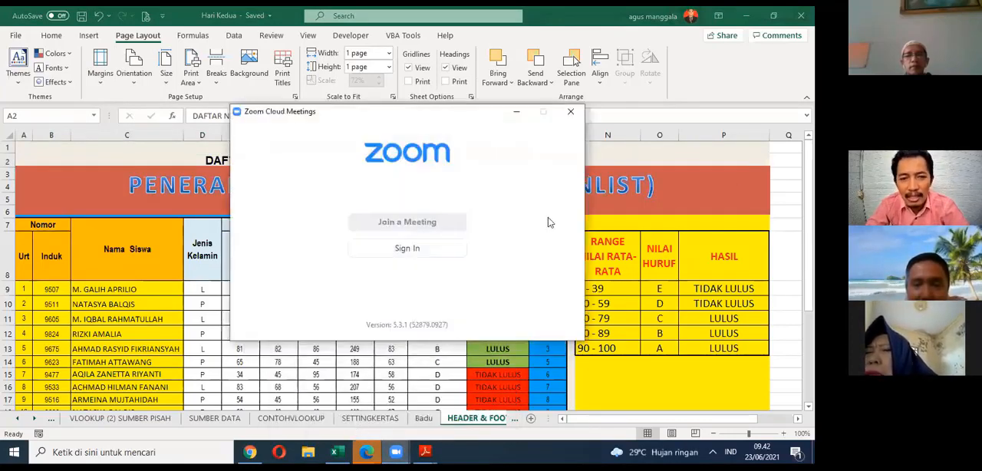
left_click(441, 419)
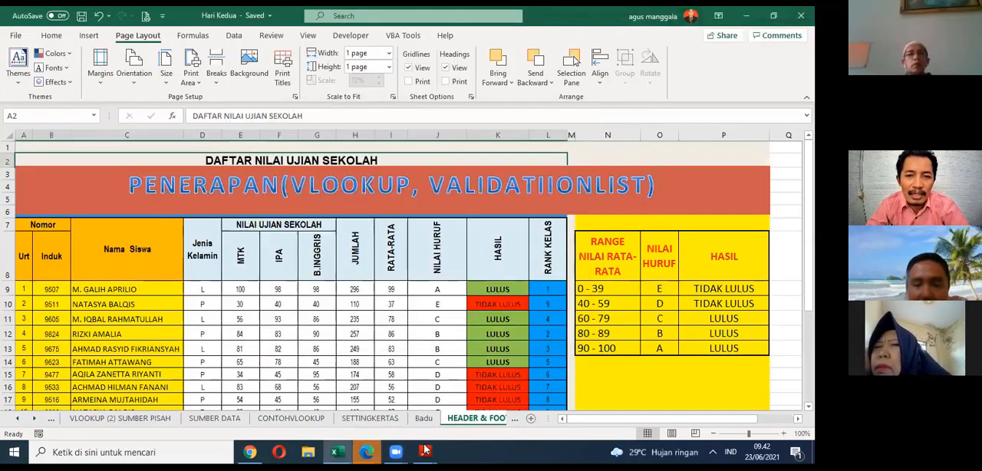